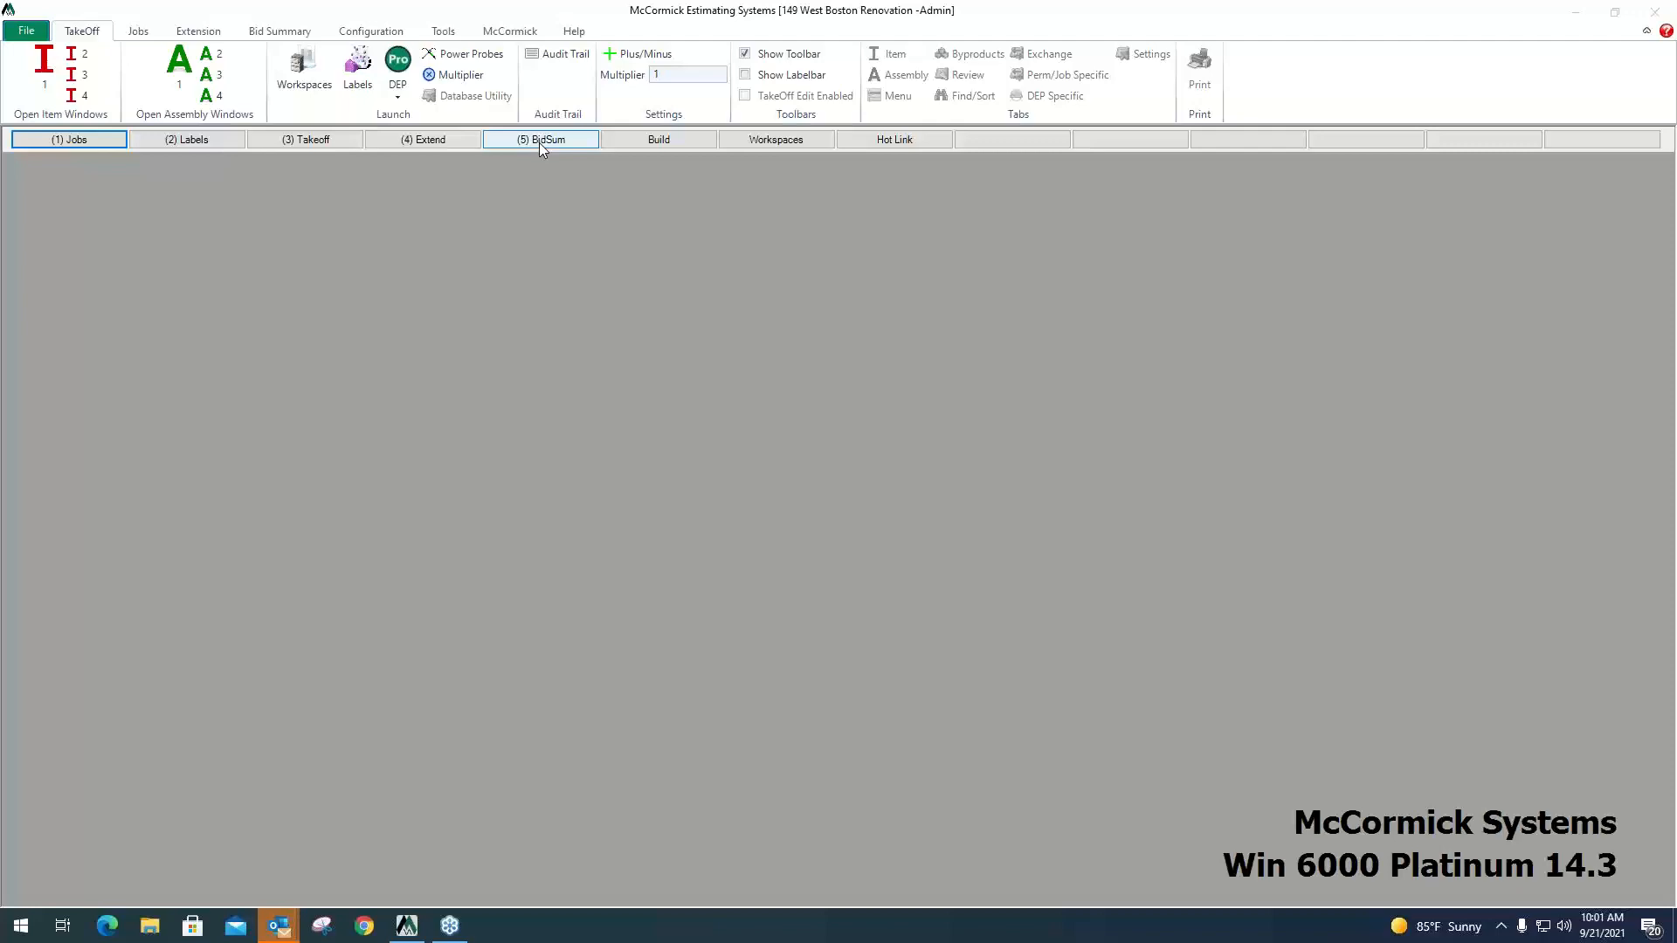
# Open the job list and display the details of the 149 West Boston Renovation job.
pyautogui.click(86, 143)
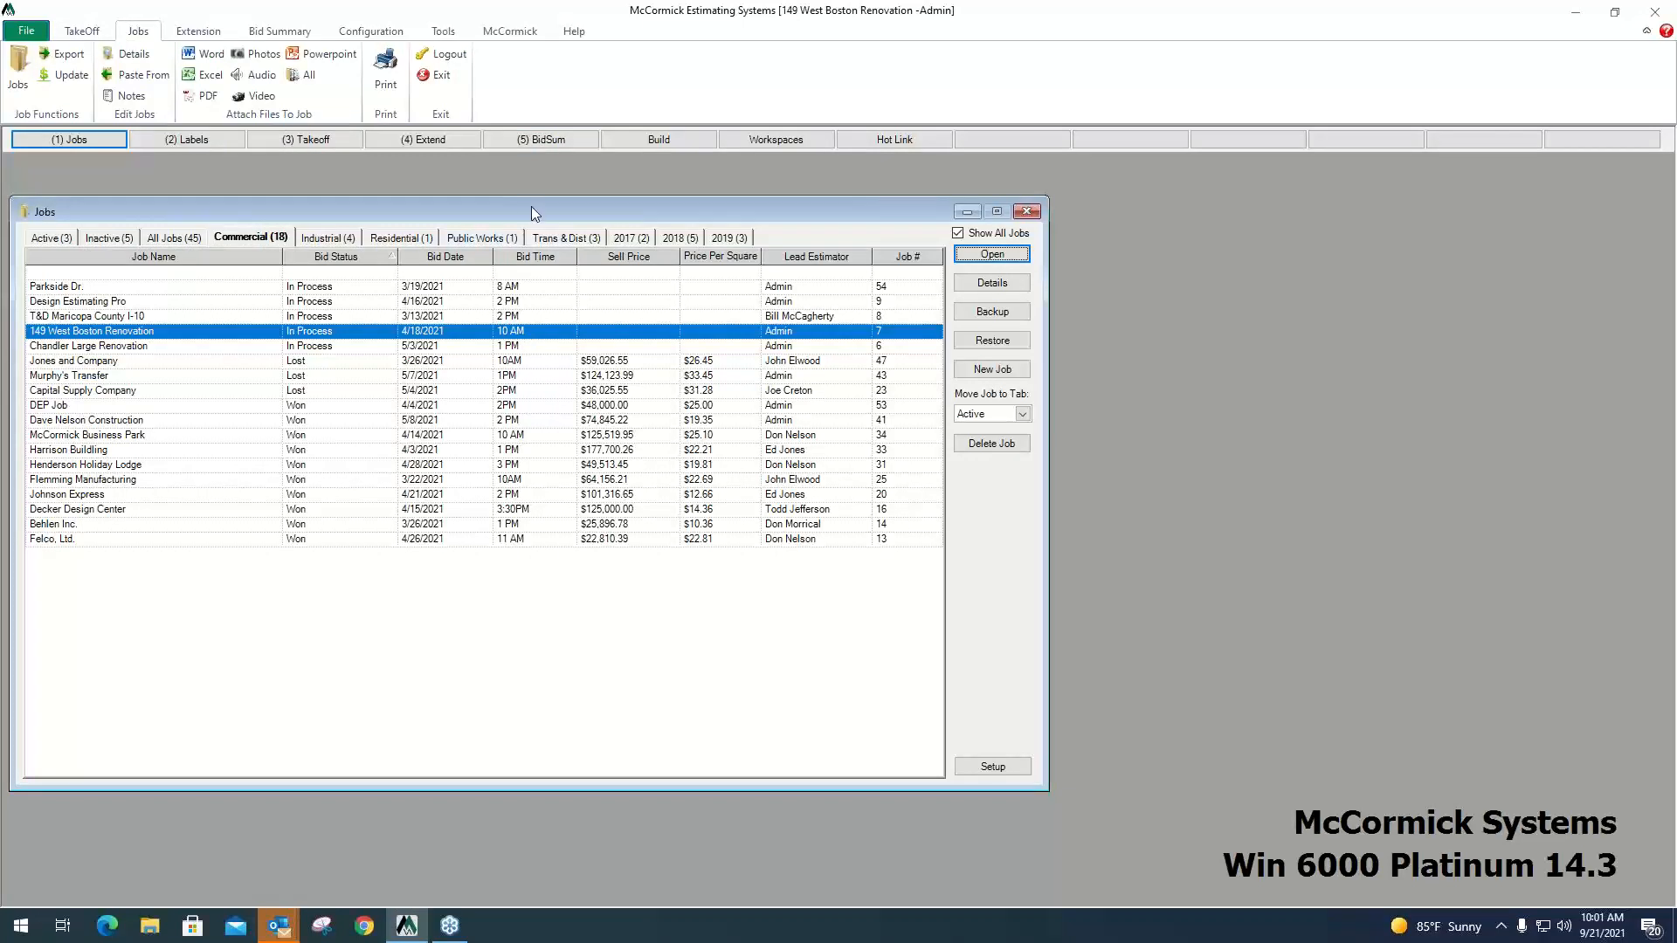
pyautogui.moveTo(540, 206); pyautogui.dragTo(621, 209)
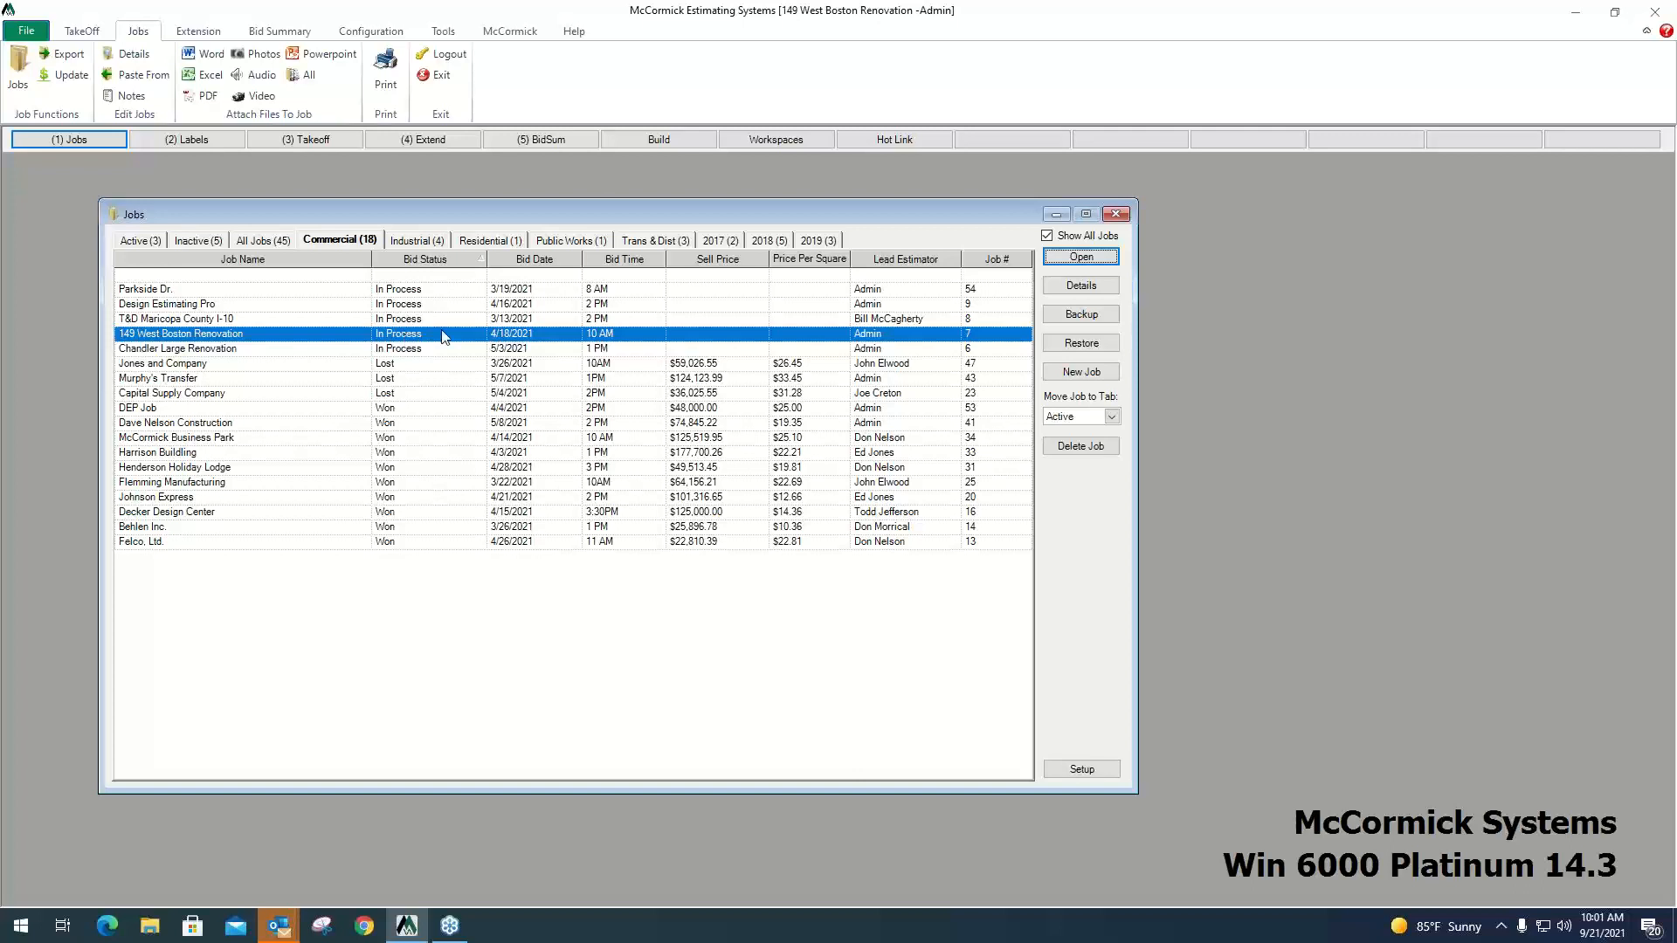
pyautogui.click(1103, 286)
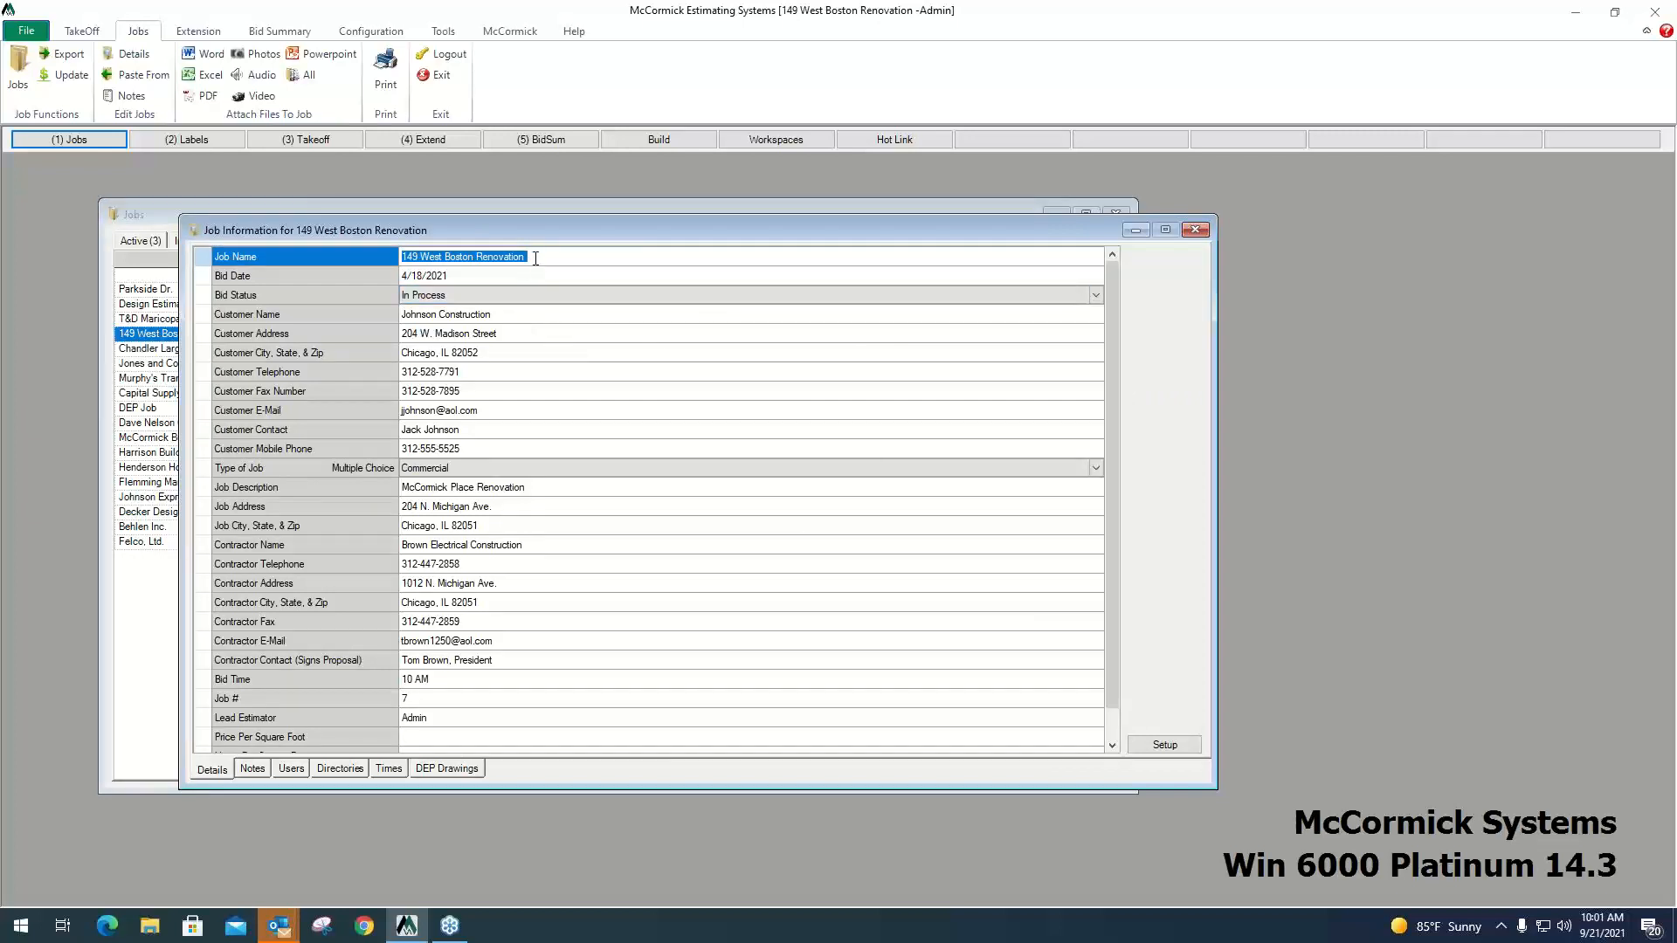
pyautogui.moveTo(529, 257); pyautogui.dragTo(402, 259)
pyautogui.moveTo(536, 258); pyautogui.dragTo(401, 256)
# Examine the job's DEP drawing folders Power, Lighting, Low Volt and Blank Drawings.
pyautogui.click(468, 769)
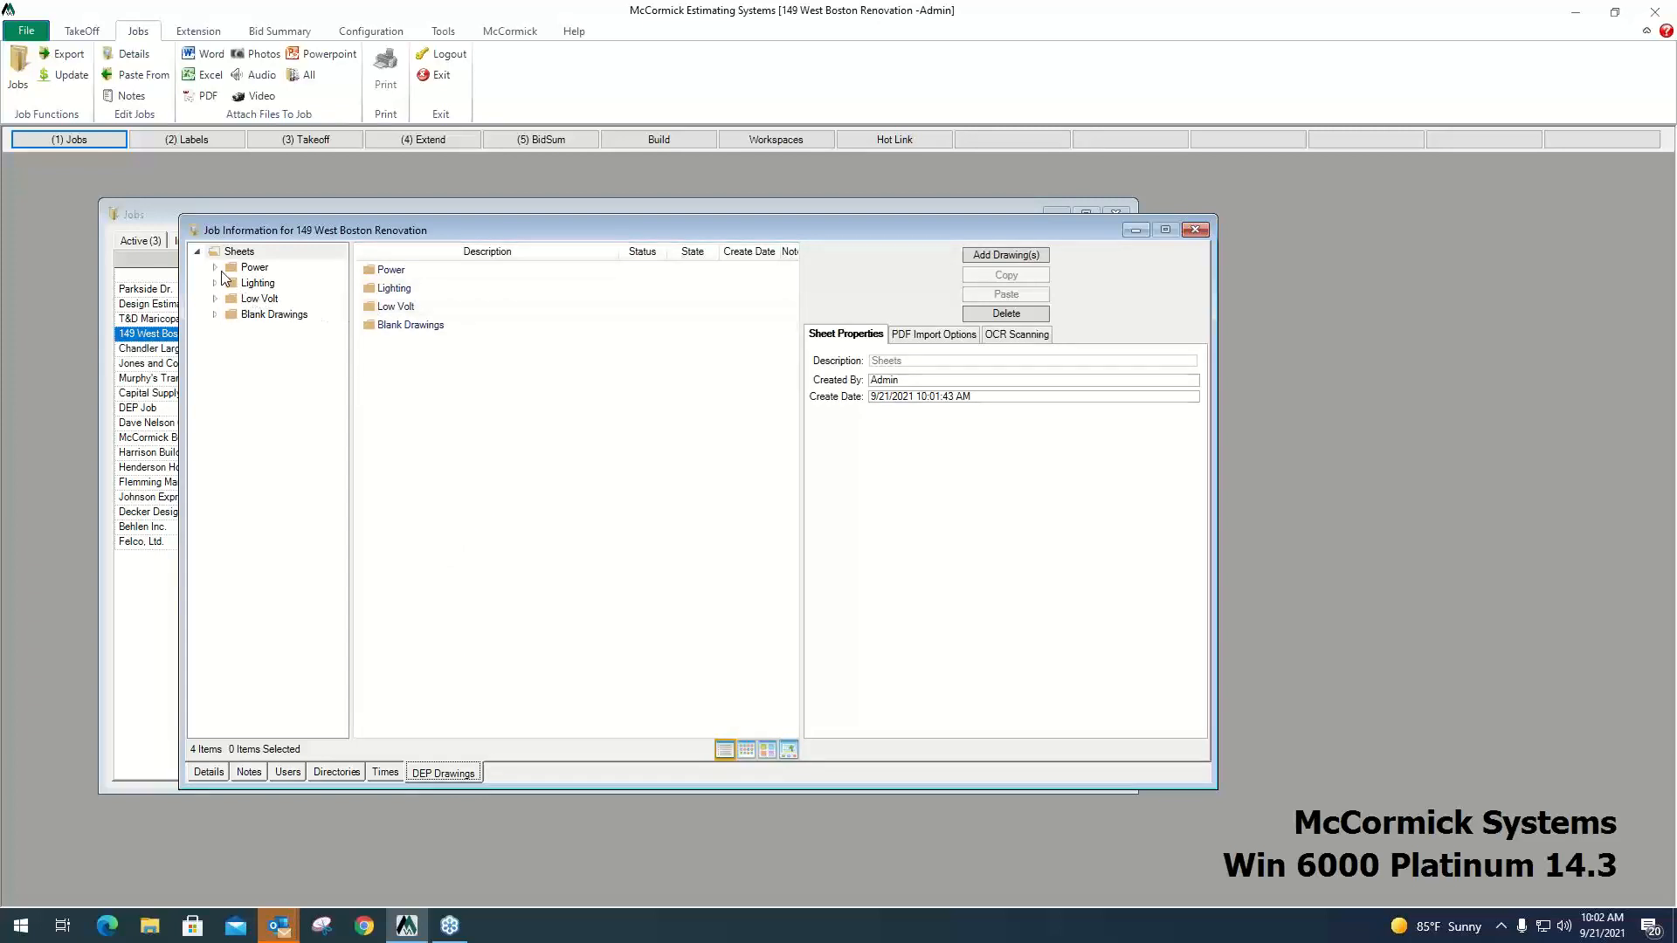
pyautogui.click(255, 268)
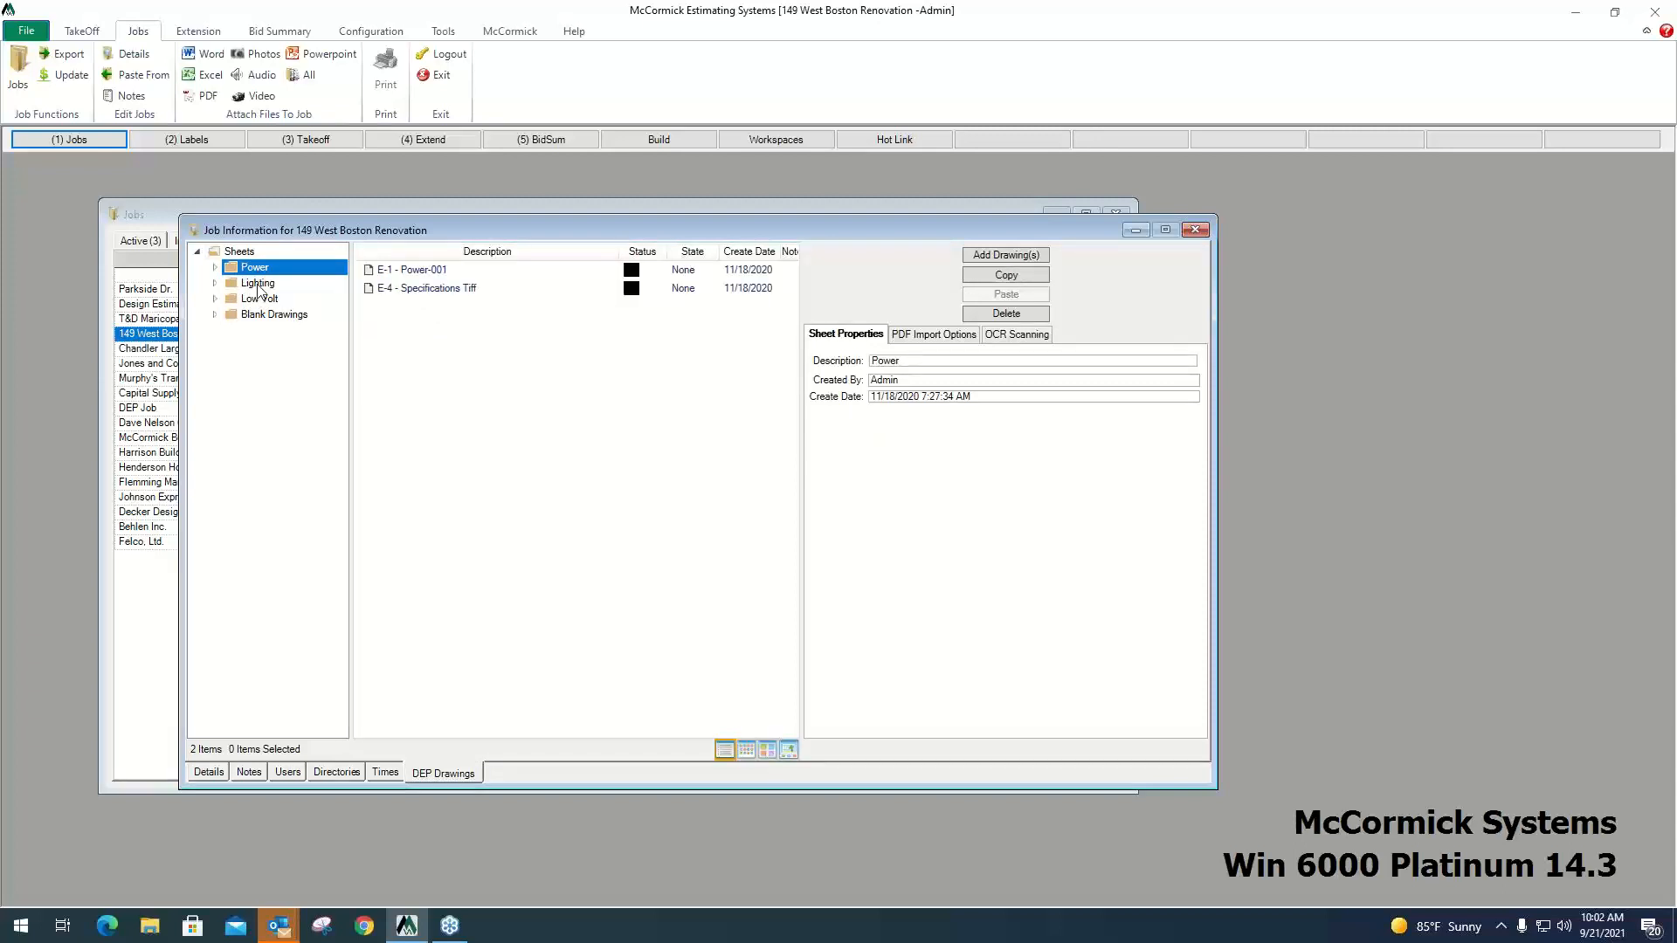
pyautogui.click(259, 285)
pyautogui.click(266, 300)
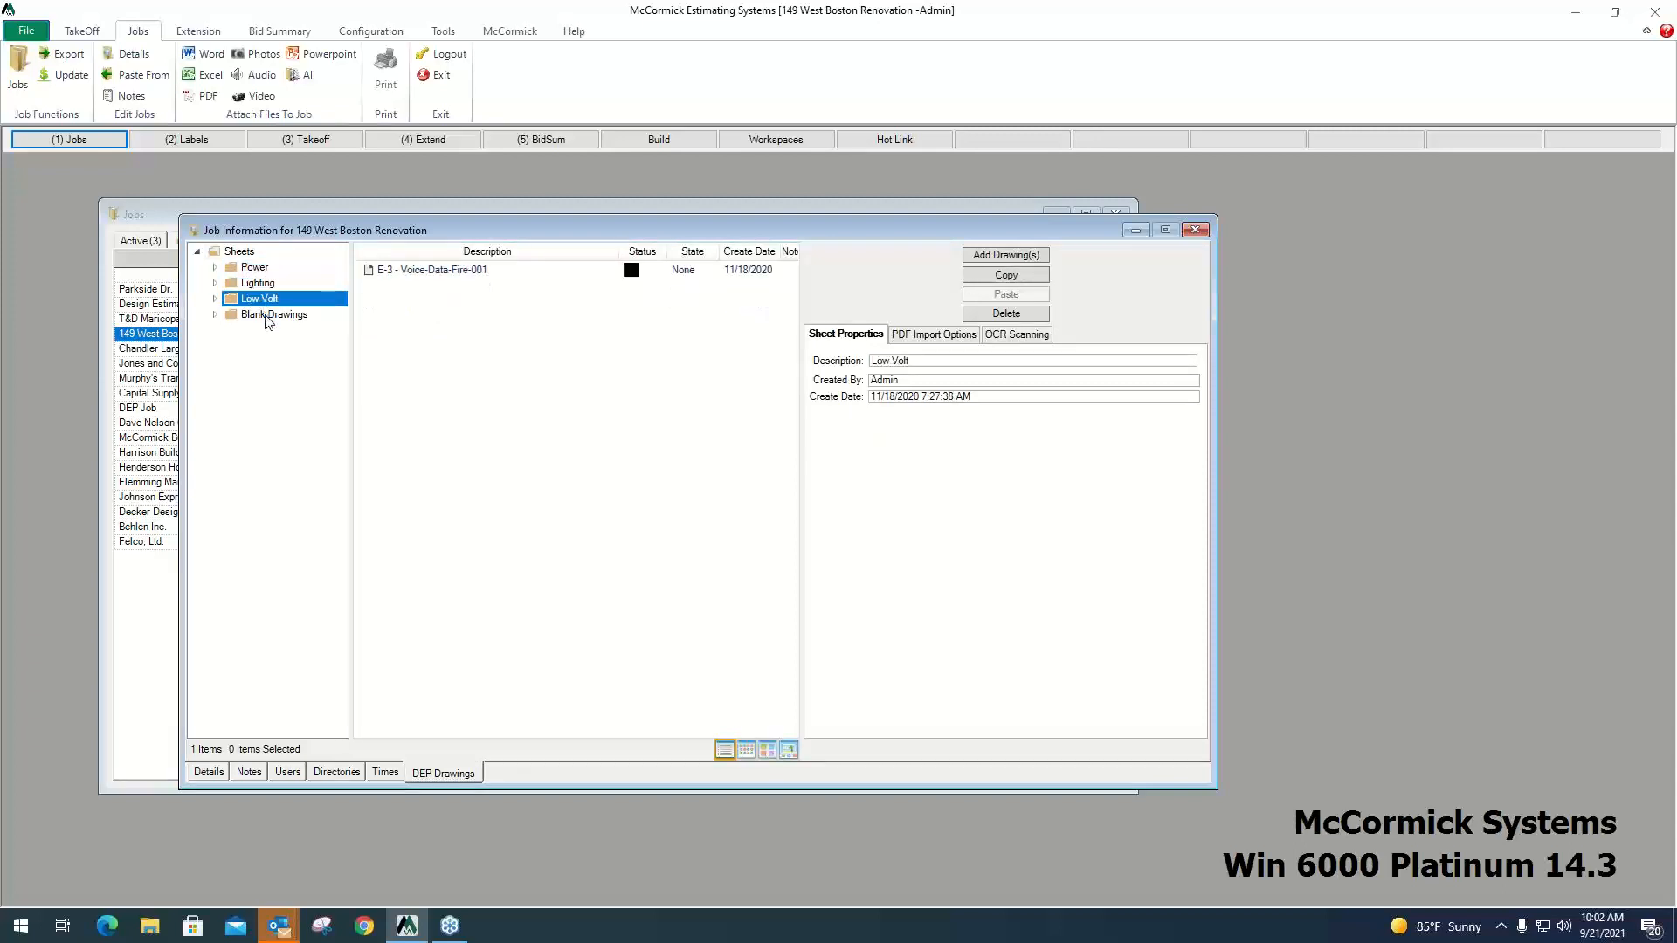
pyautogui.click(269, 316)
# Load all eight drawing files from the McCormick folder into the Drawing Importer for the job's Power folder.
pyautogui.click(257, 270)
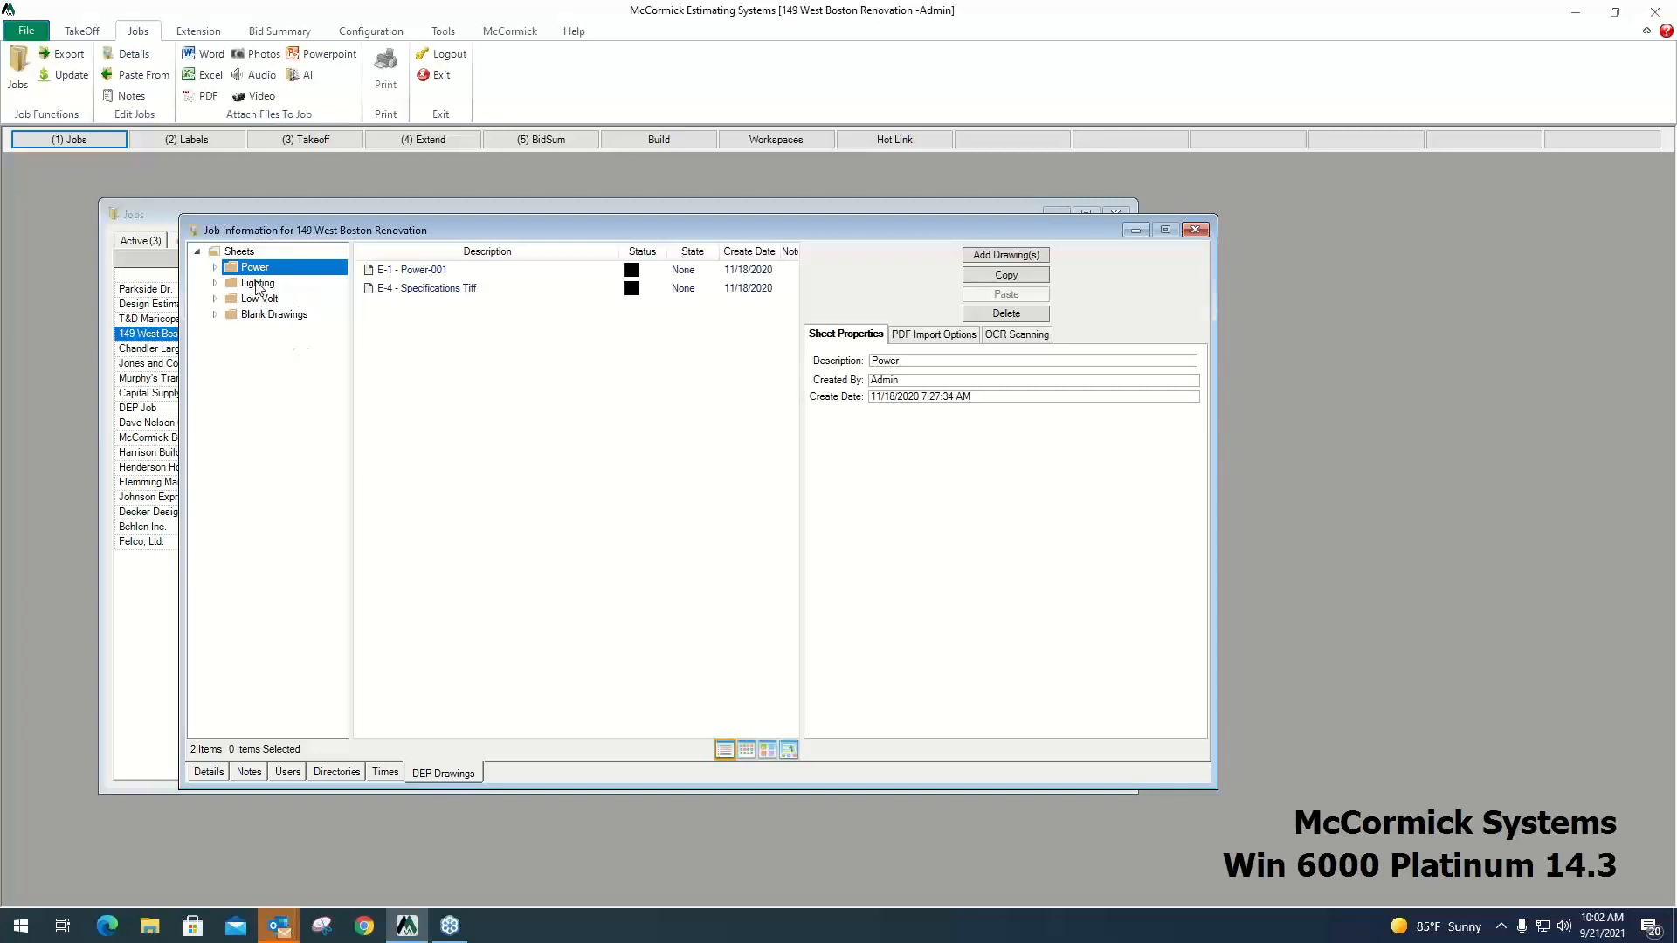
pyautogui.click(1007, 256)
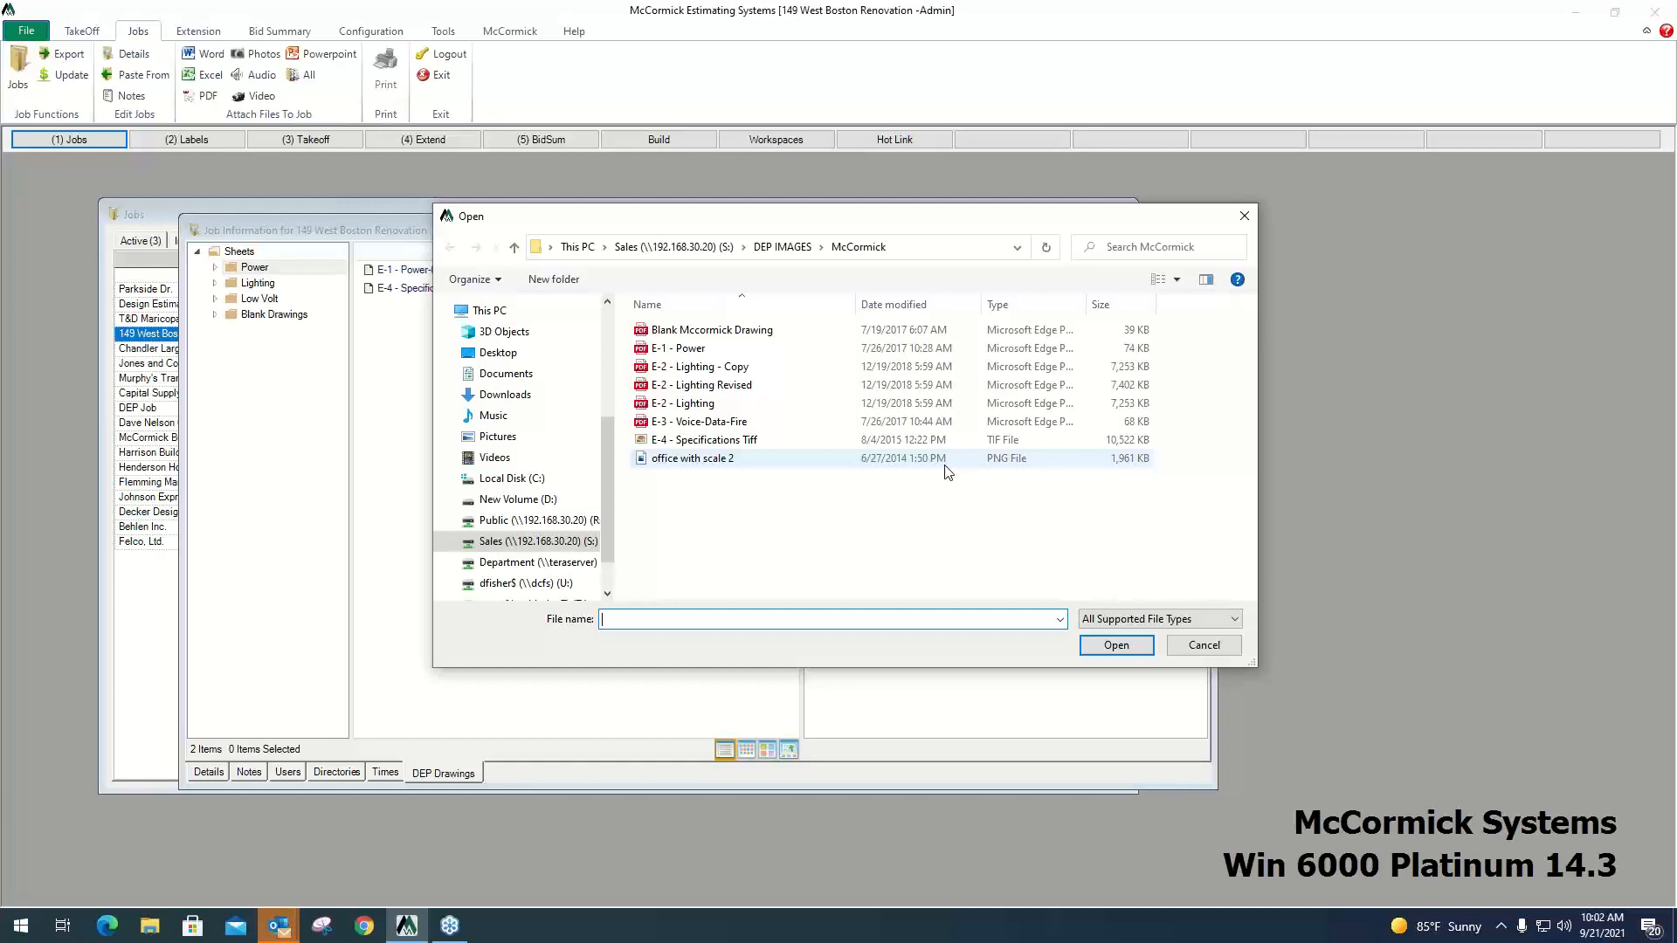
pyautogui.click(677, 348)
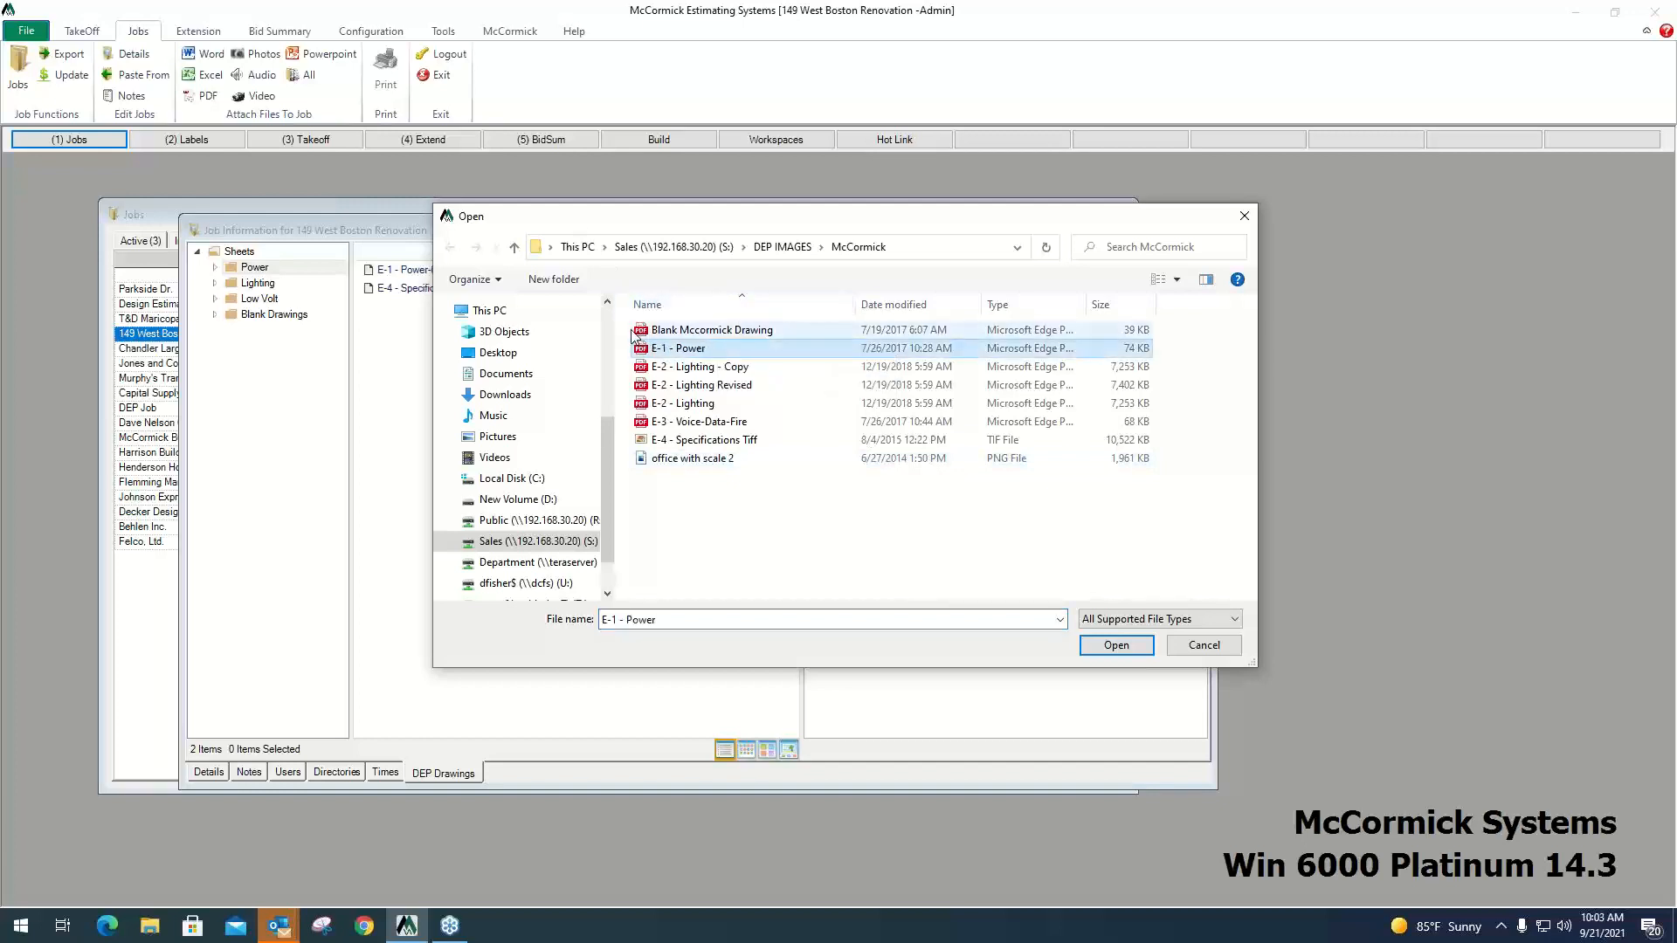
pyautogui.moveTo(634, 336); pyautogui.dragTo(767, 478)
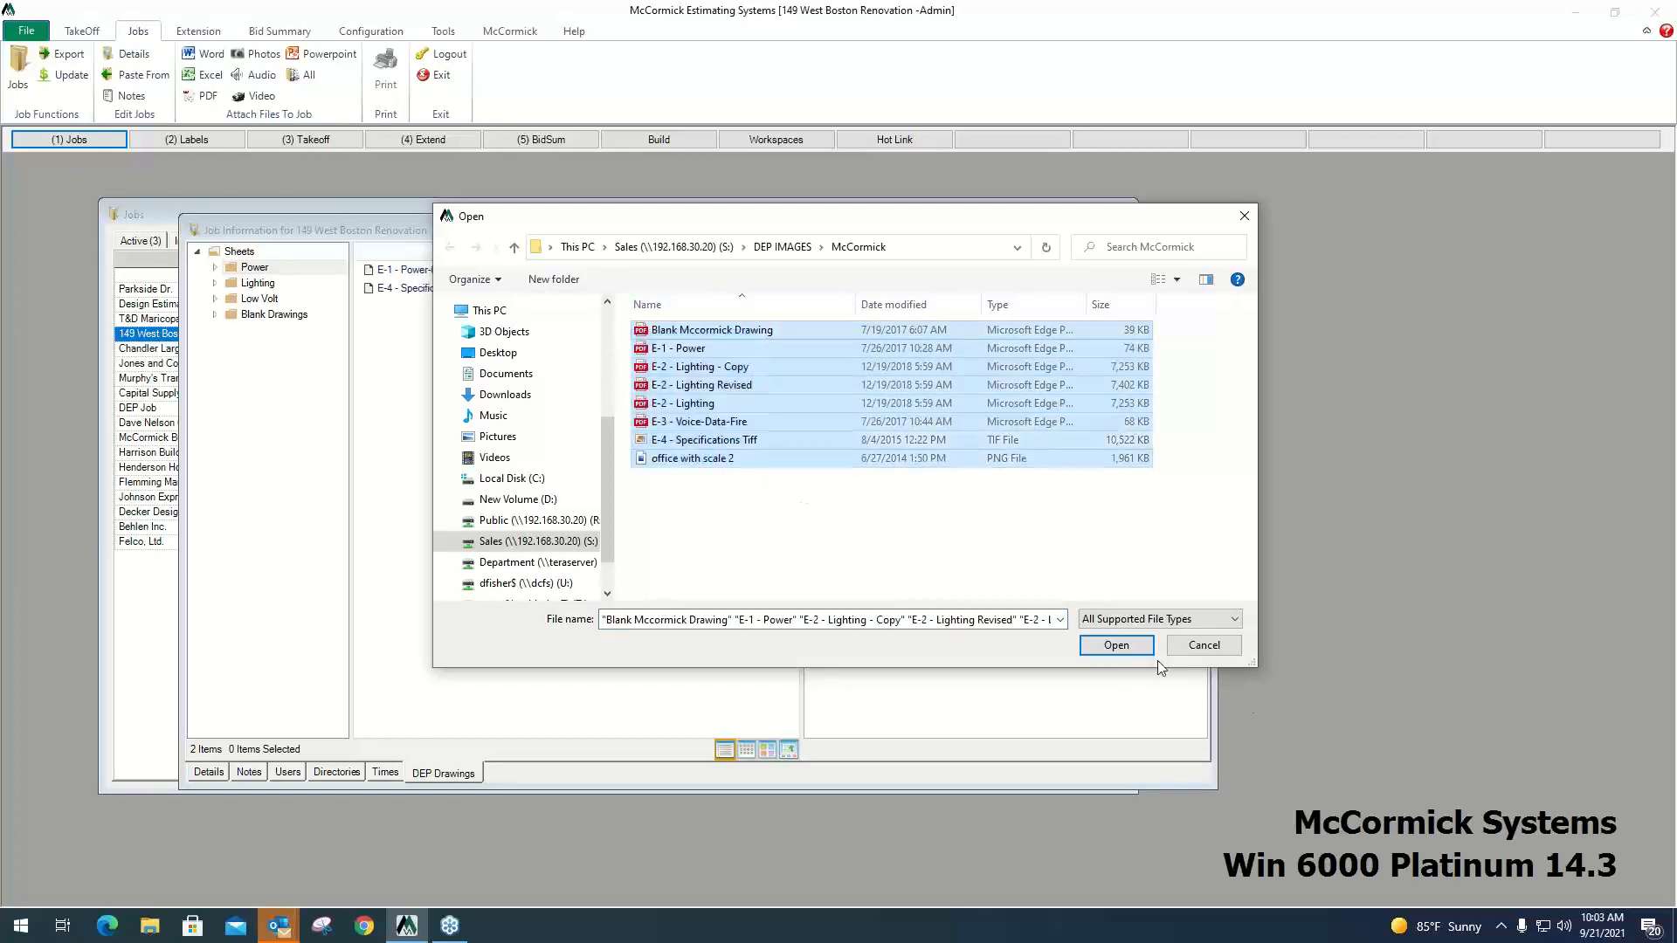
pyautogui.click(1126, 648)
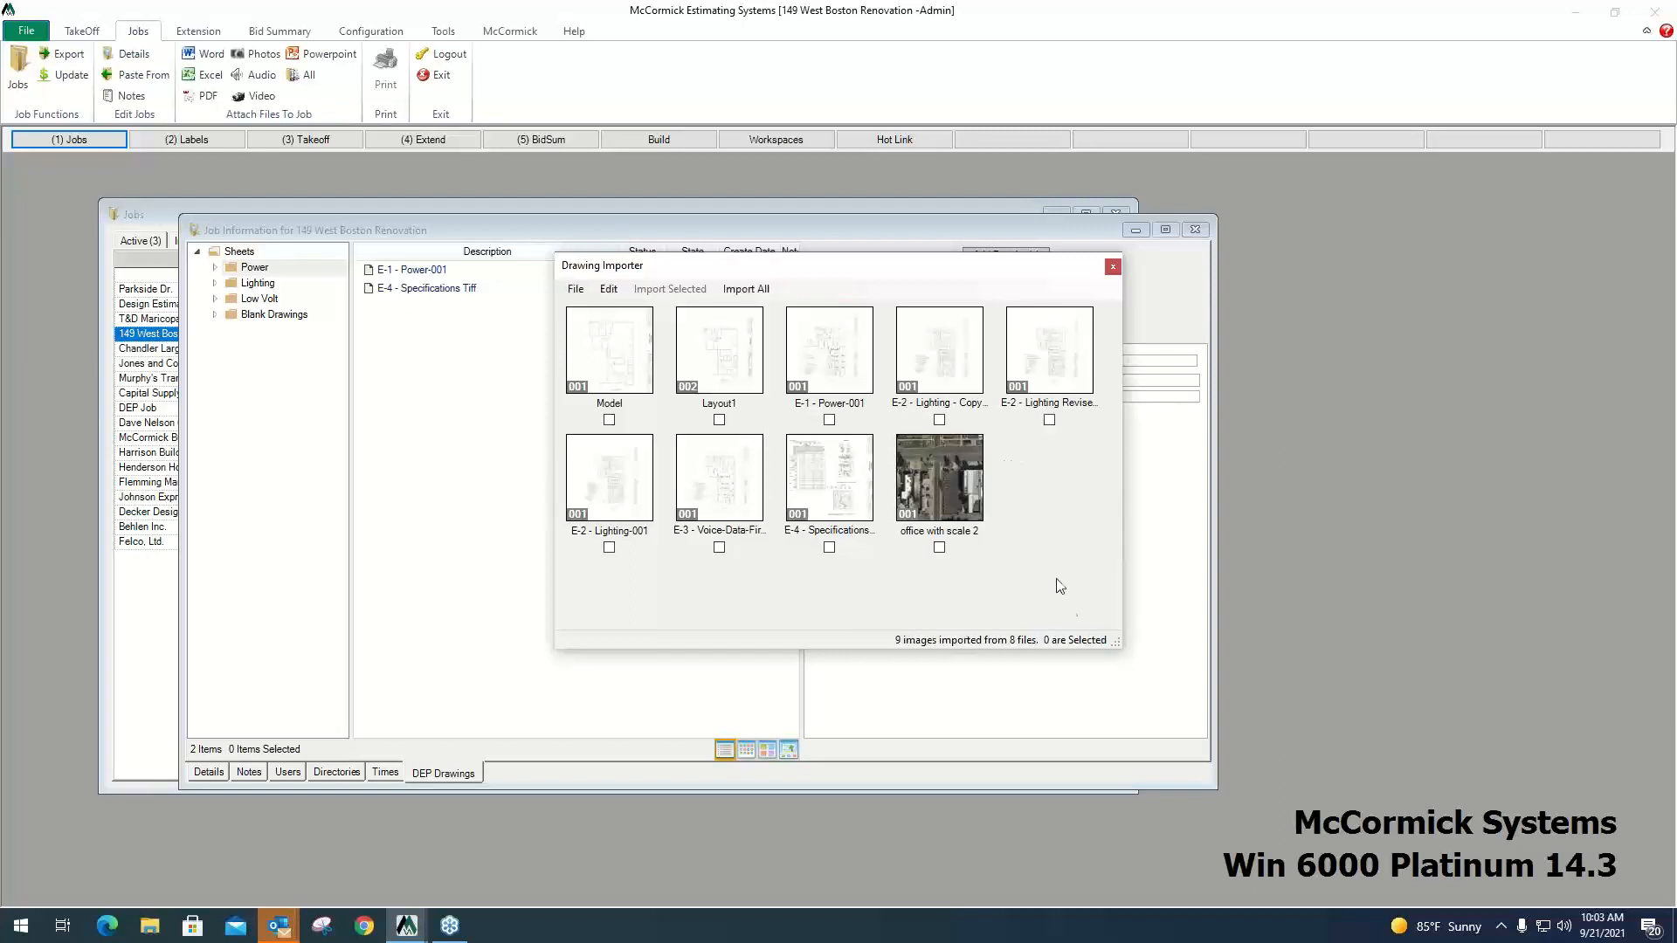
# Enlarge the Drawing Importer and preview the E-1 - Power-001 drawing, closing the preview when done.
pyautogui.moveTo(1117, 645)
pyautogui.mouseDown()
pyautogui.moveTo(1388, 767)
pyautogui.moveTo(1569, 810)
pyautogui.mouseUp()
pyautogui.doubleClick(863, 364)
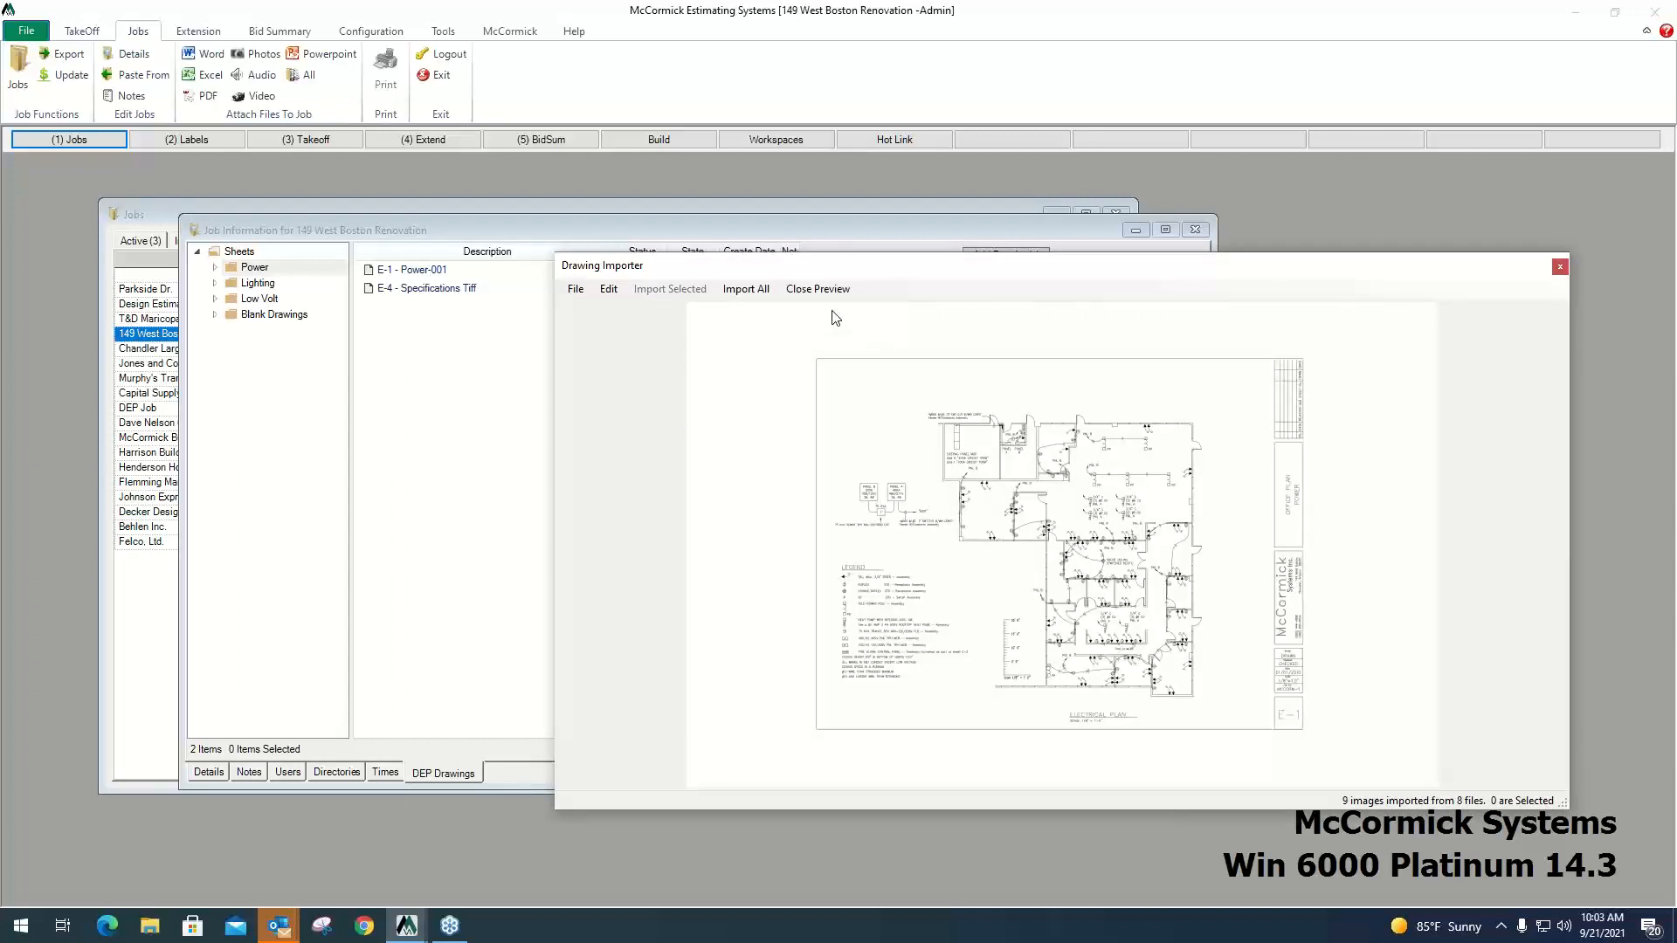
pyautogui.click(830, 300)
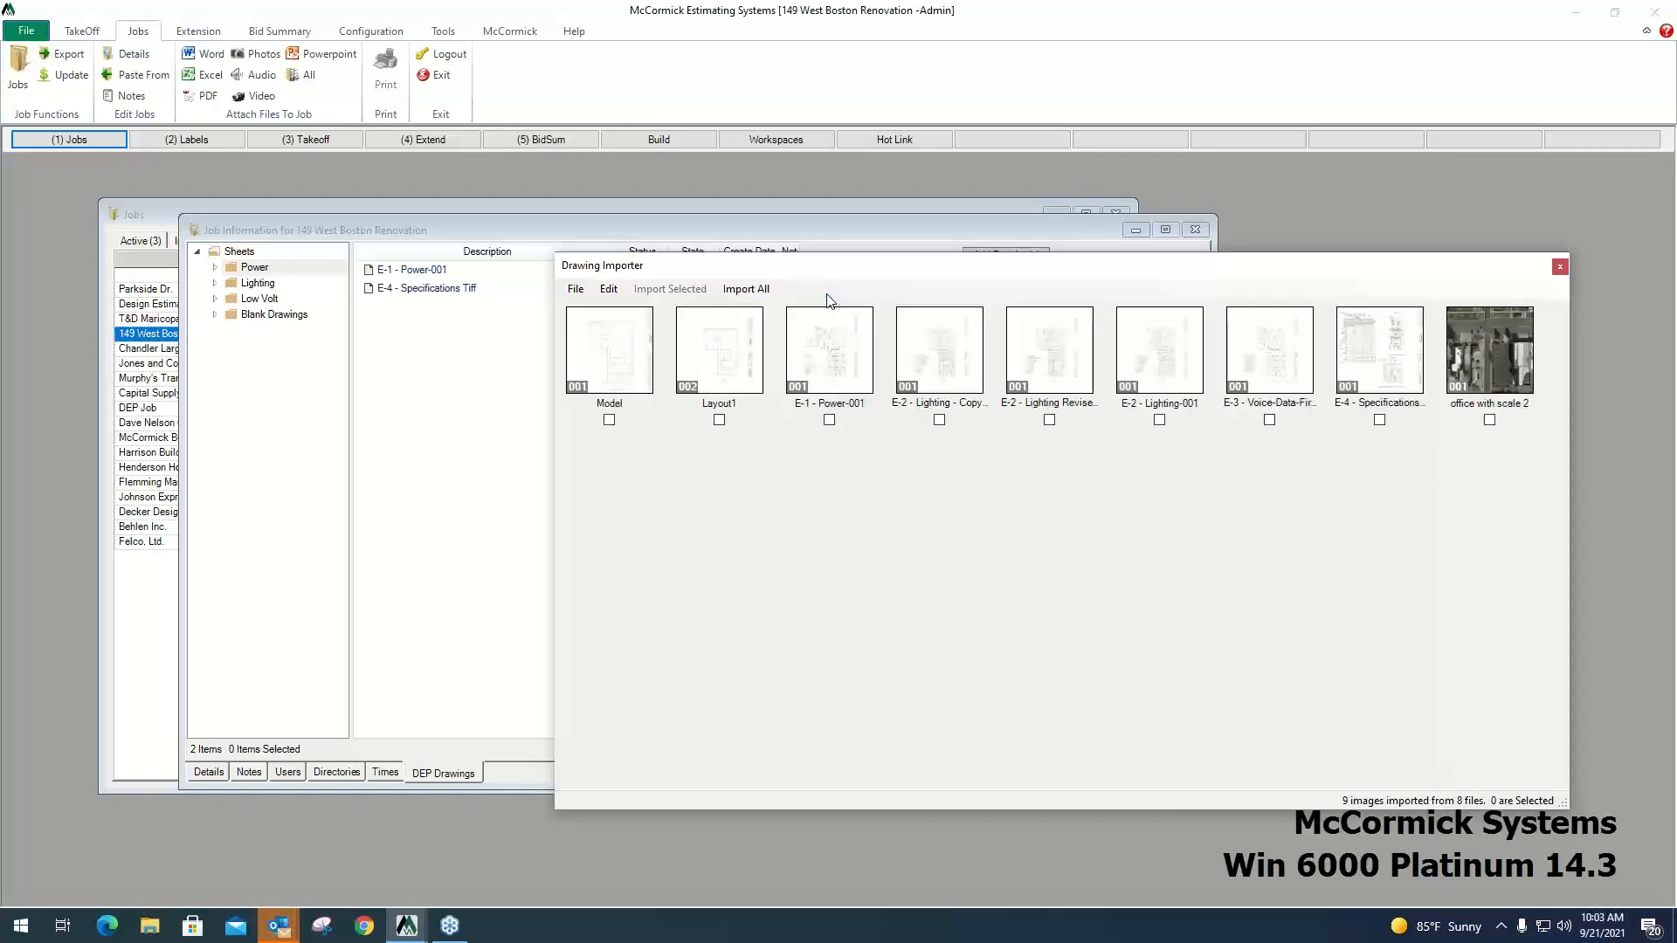
# Mark the E-1 Power, E-2 Lighting Copy and E-2 Lighting Revised drawings, and import all loaded drawings into the Power folder.
pyautogui.click(829, 420)
pyautogui.click(939, 420)
pyautogui.click(1049, 420)
pyautogui.click(758, 293)
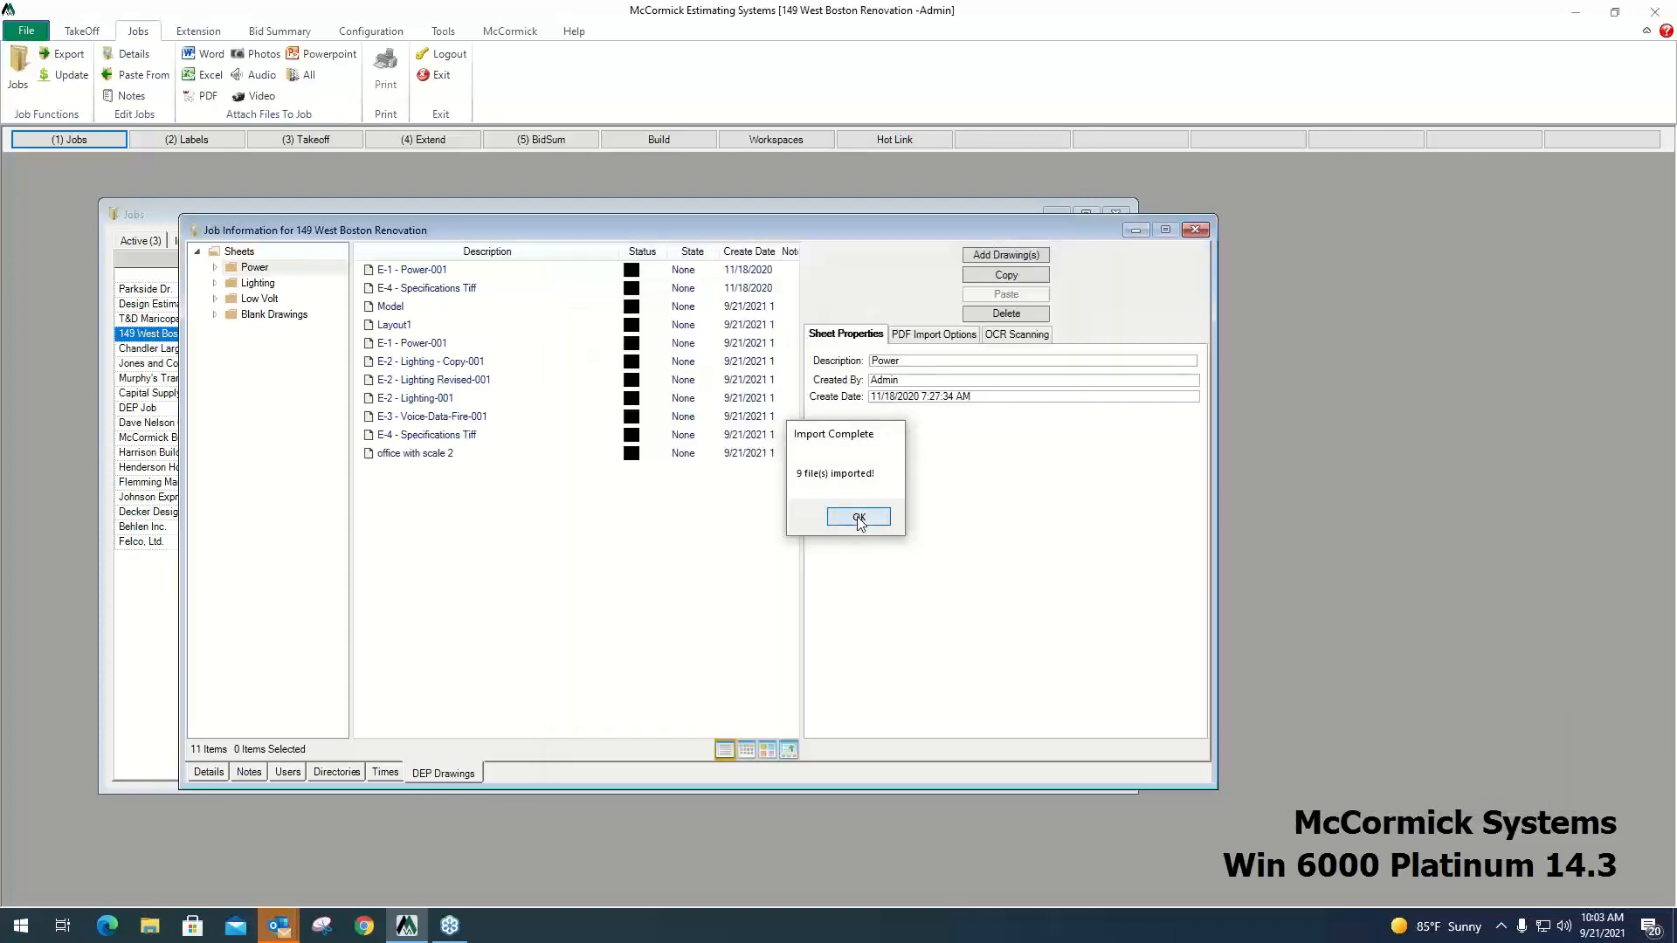
pyautogui.click(859, 517)
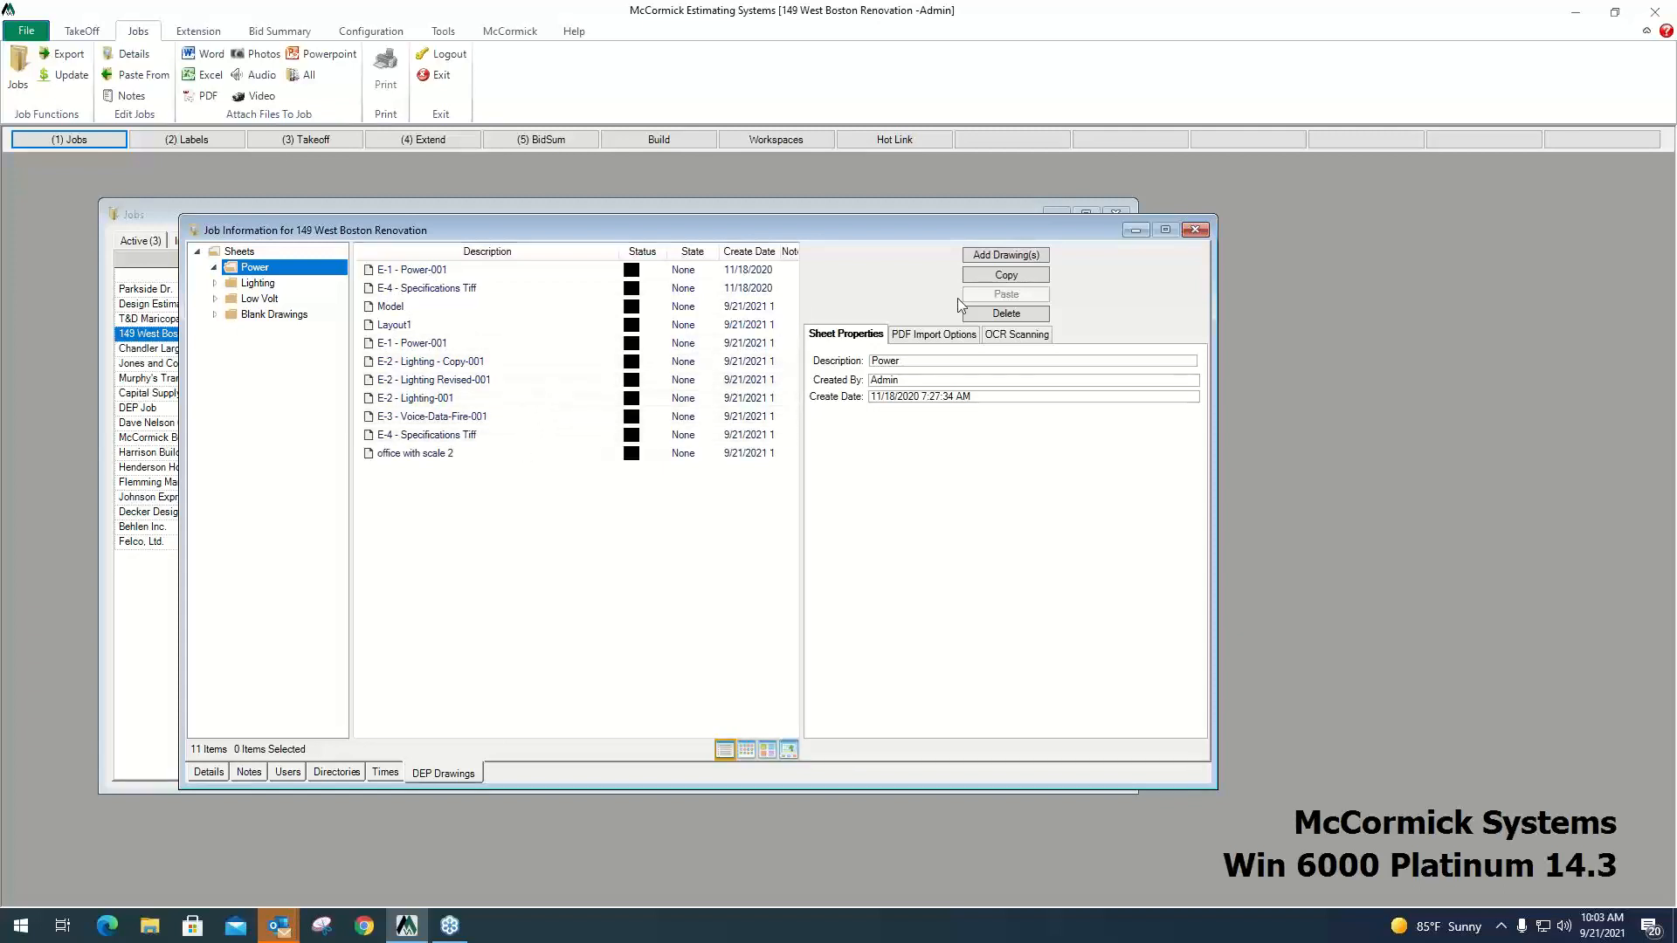
# Close the job information and open the 149 West Boston Renovation job.
pyautogui.click(1195, 230)
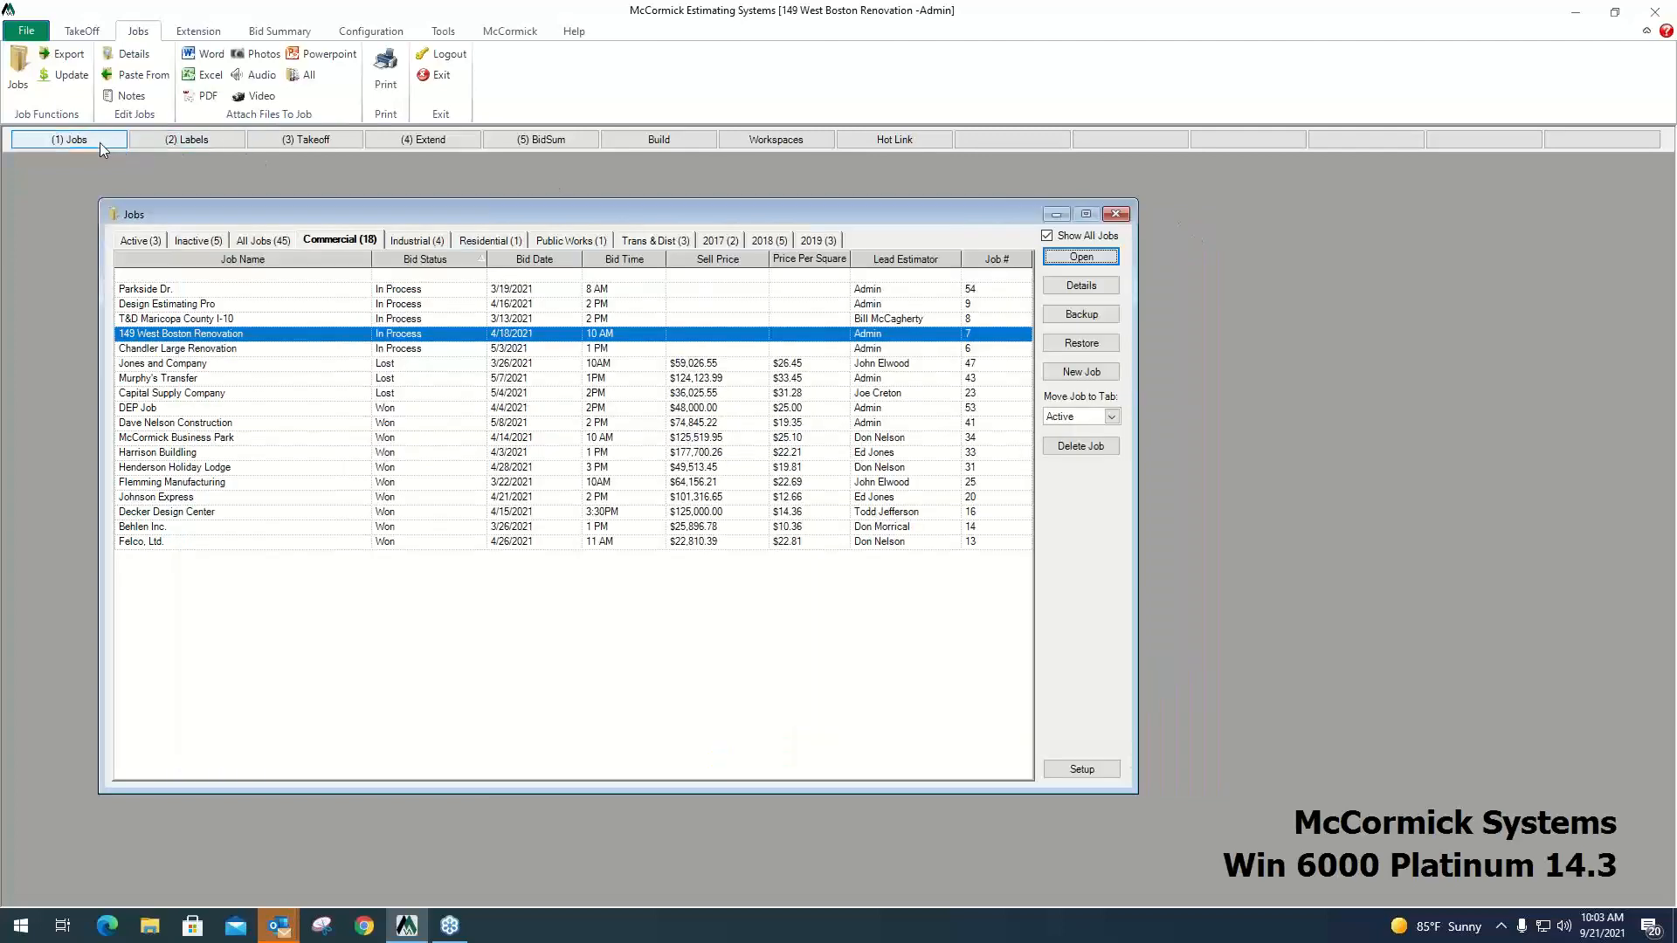
pyautogui.click(1101, 259)
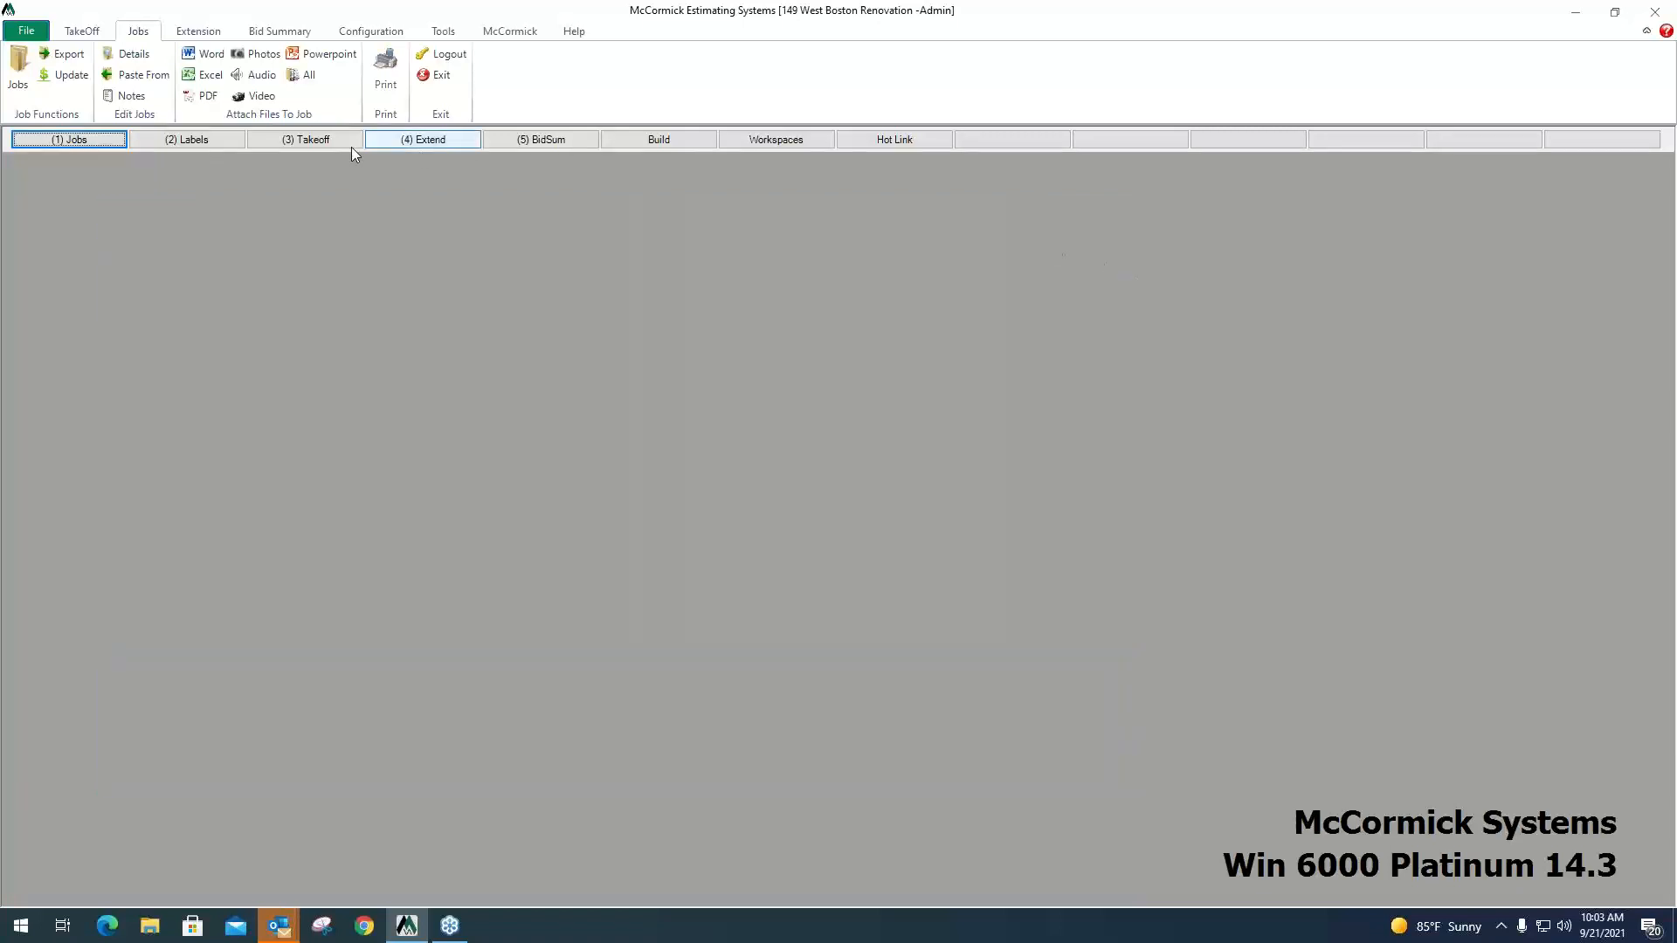
# Open the job's labels and examine the Areas entries Office A, Office B, Office C, Warehouse and Site.
pyautogui.click(217, 147)
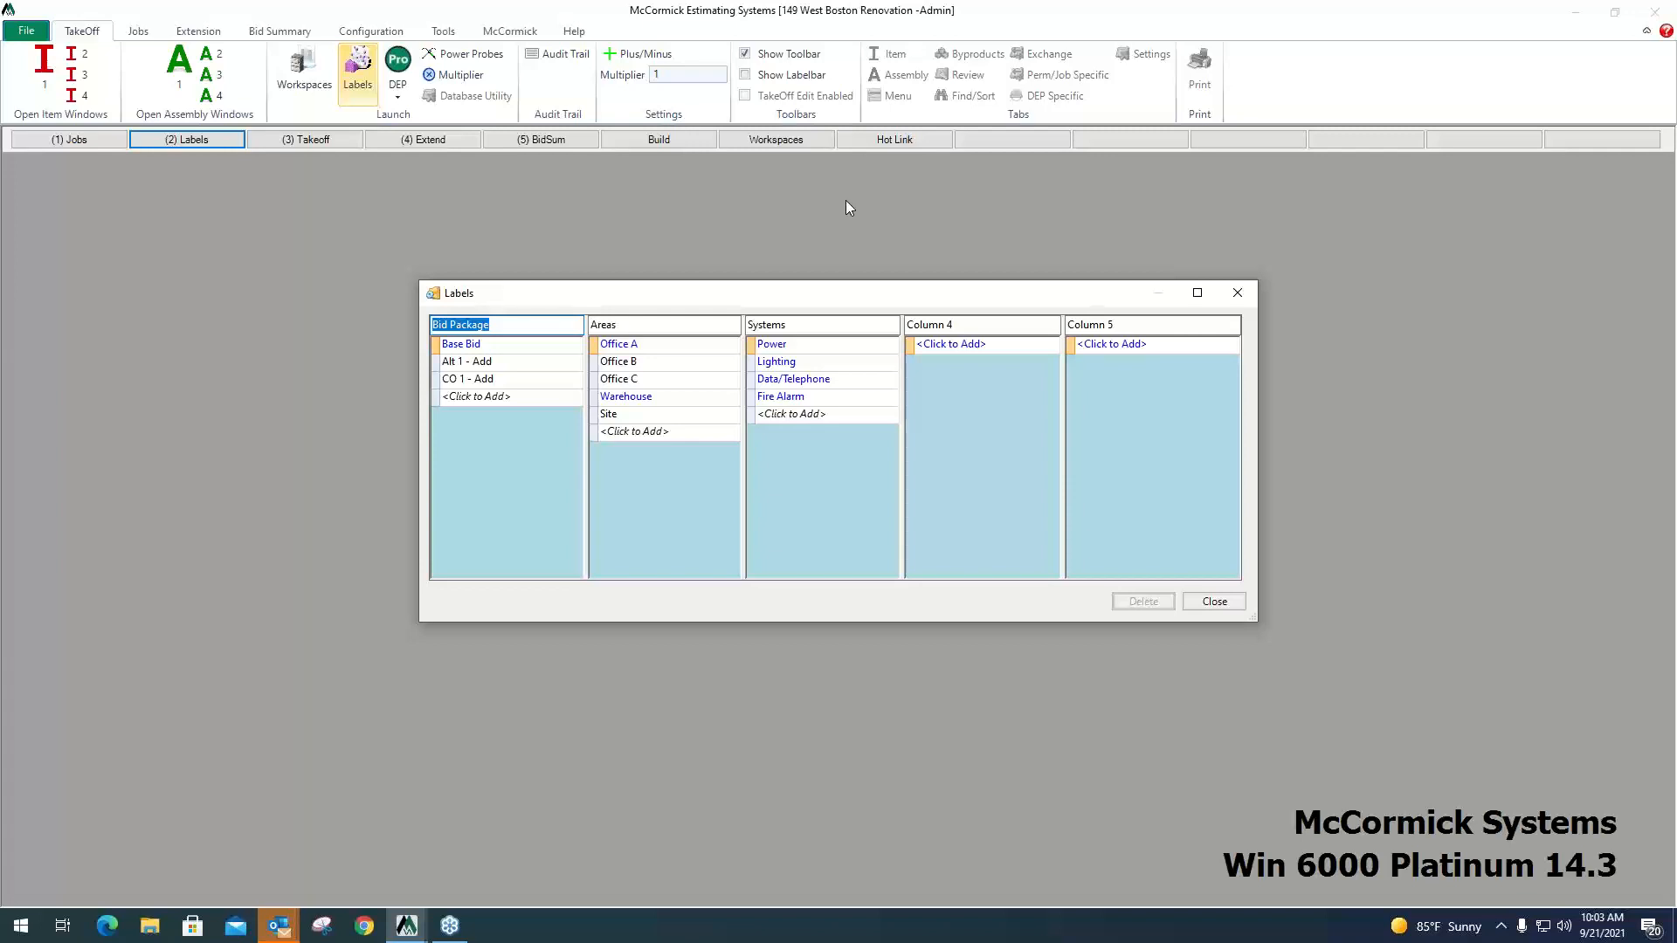
pyautogui.click(637, 346)
pyautogui.click(647, 362)
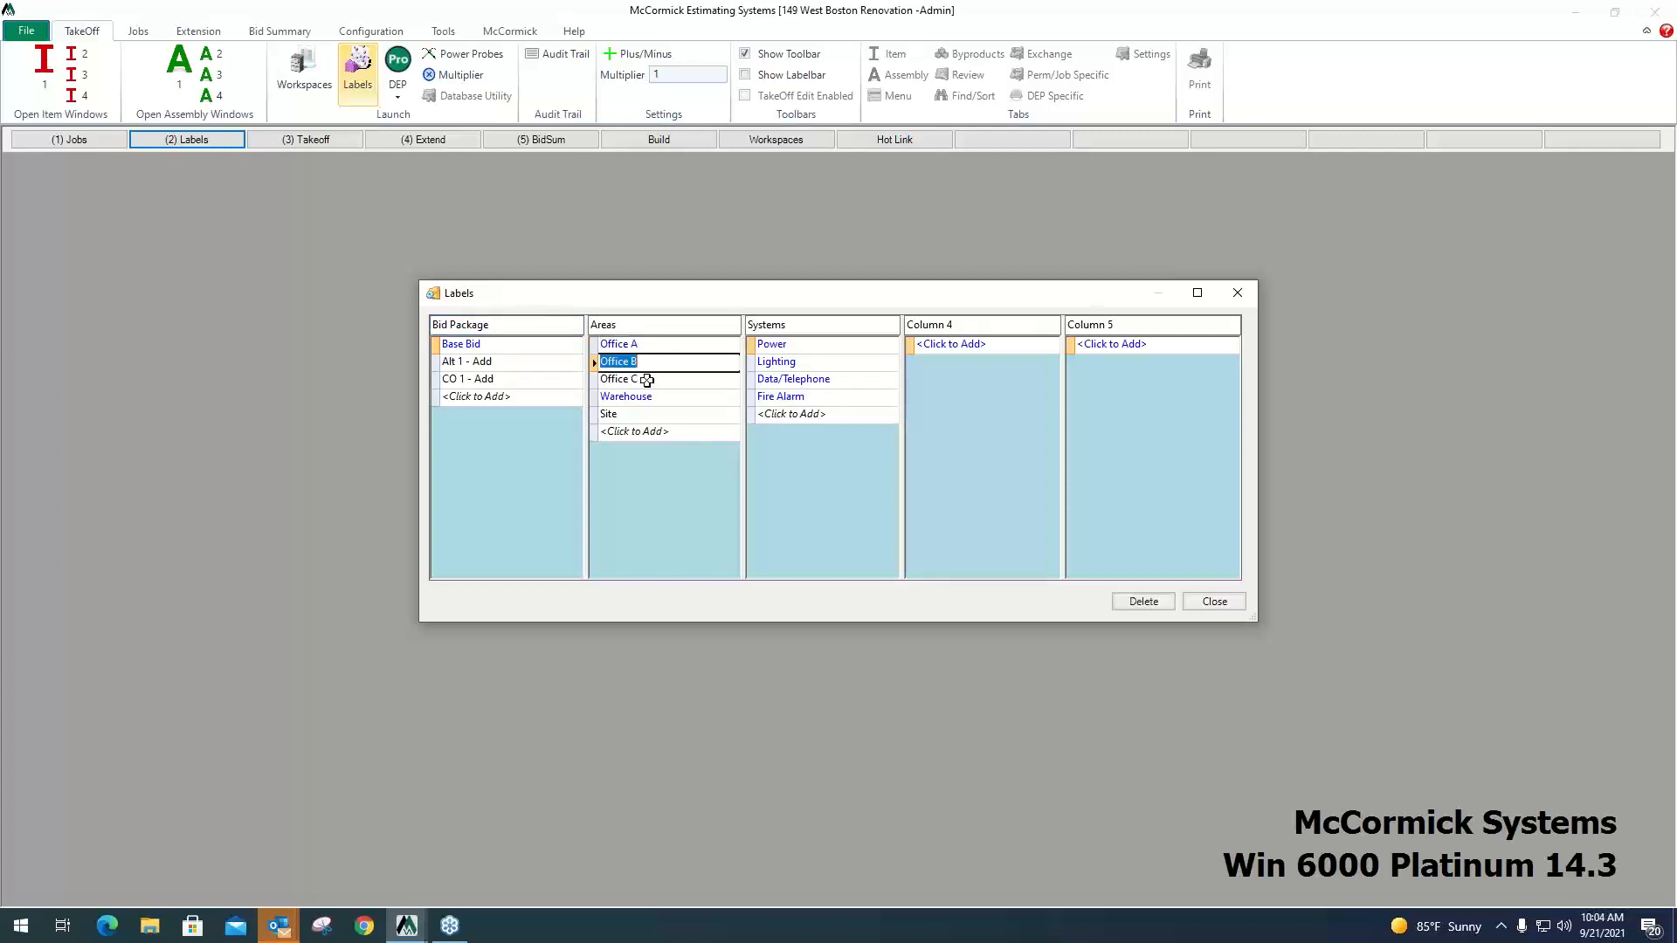
pyautogui.click(645, 378)
pyautogui.click(645, 397)
pyautogui.click(642, 416)
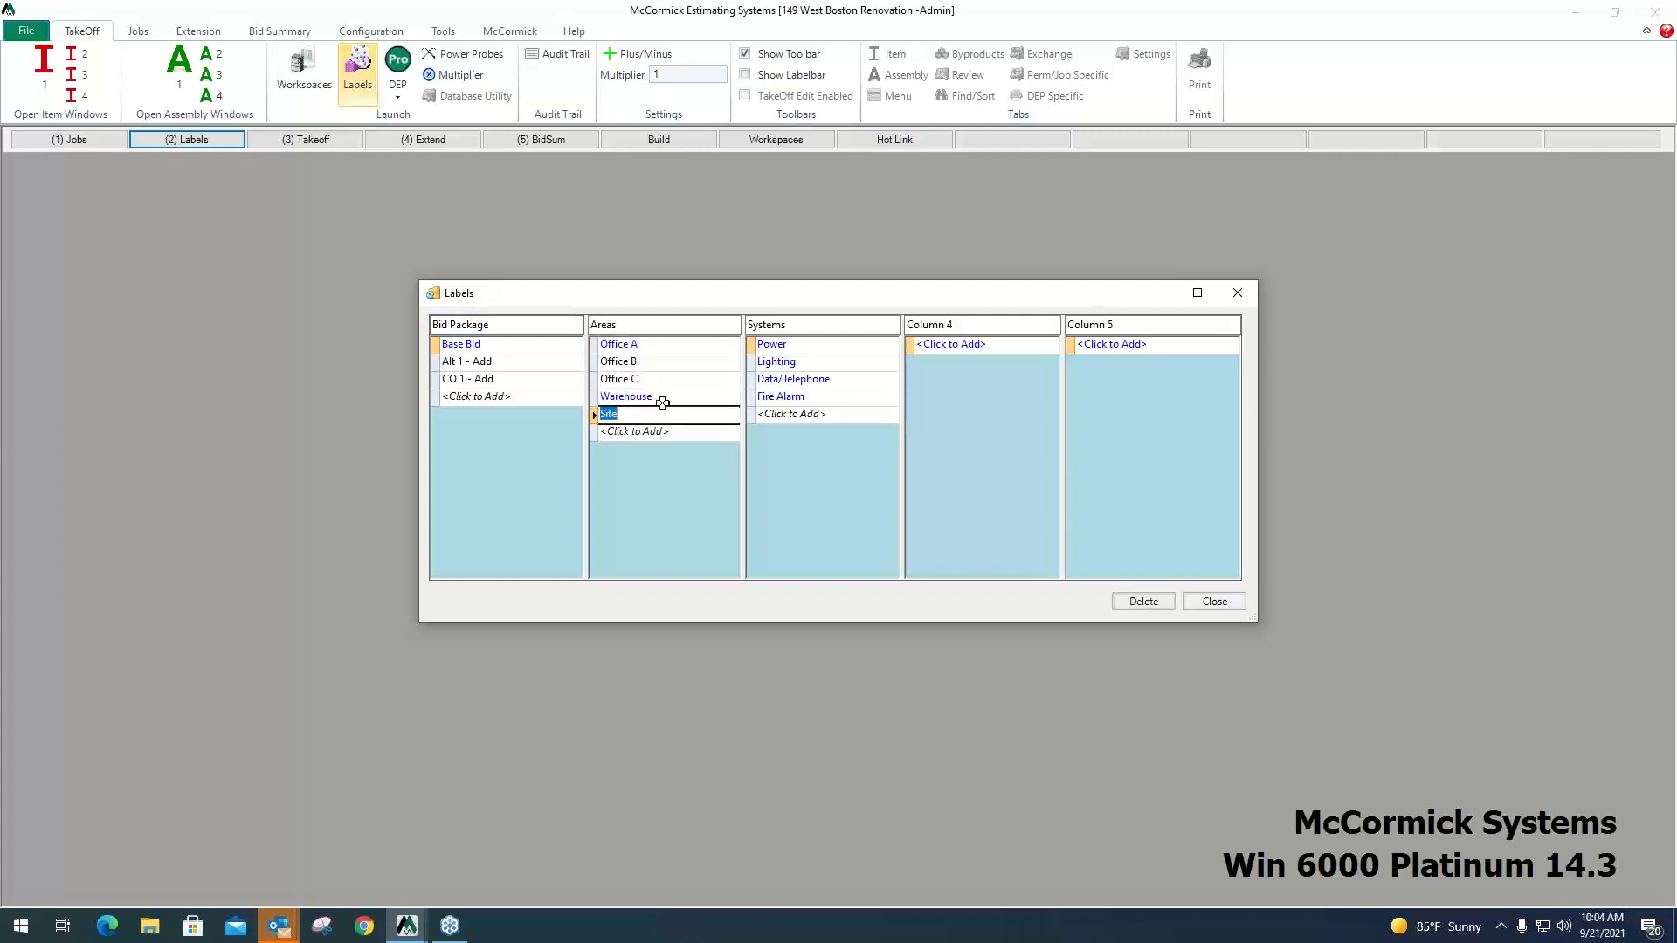
pyautogui.click(663, 399)
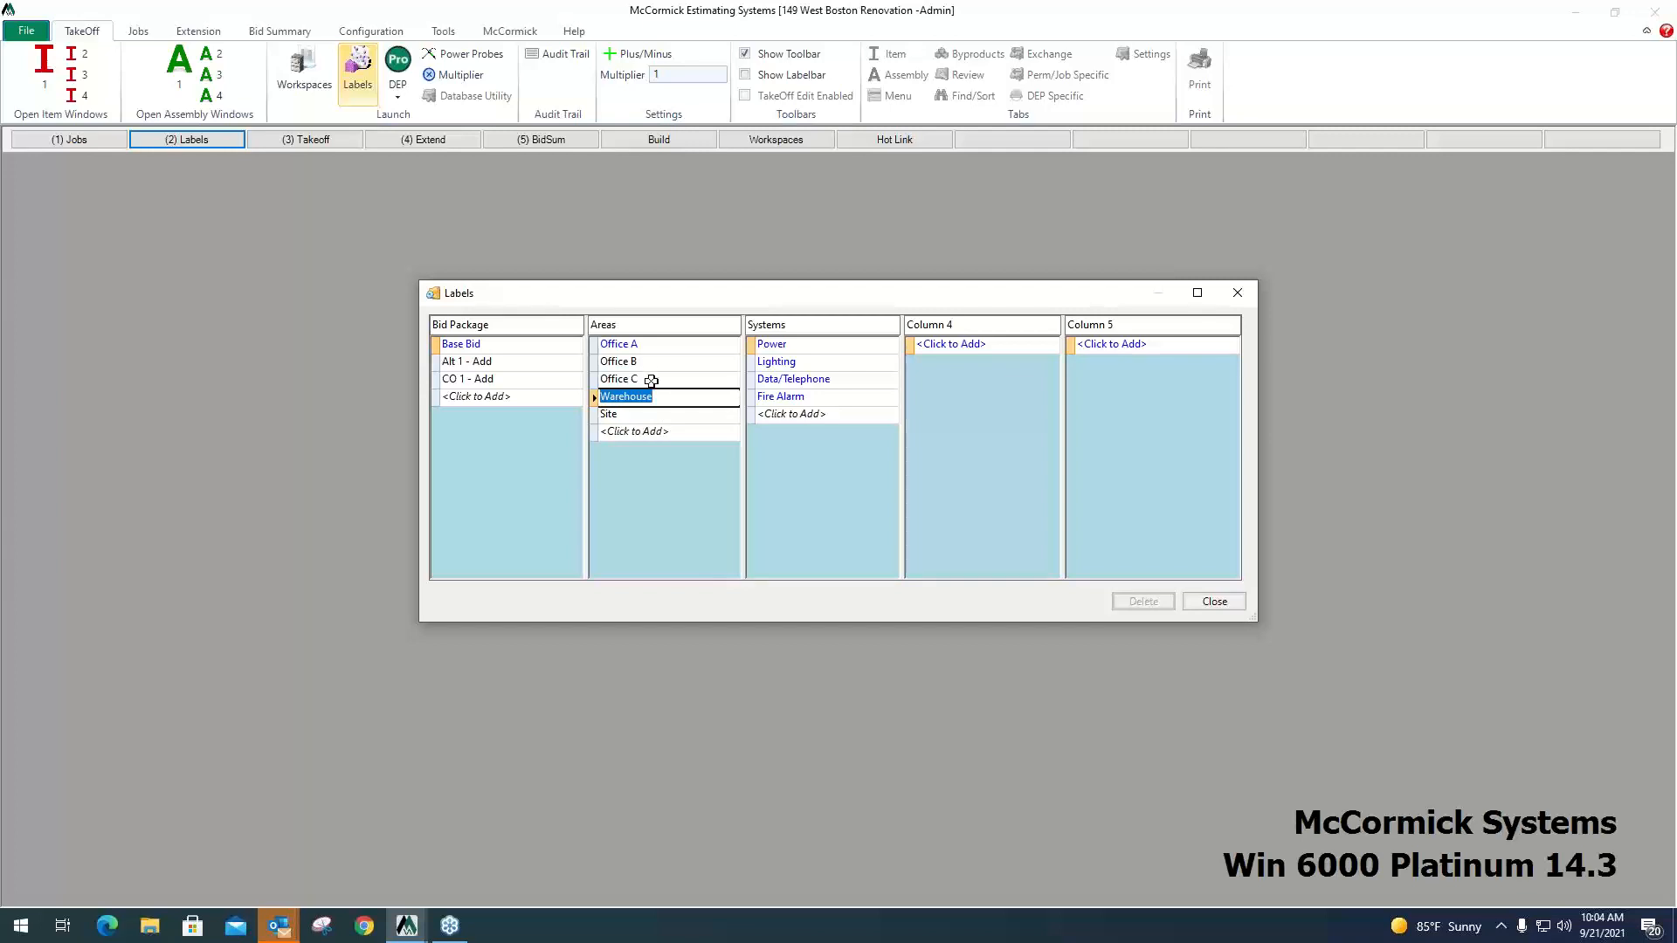
pyautogui.click(653, 367)
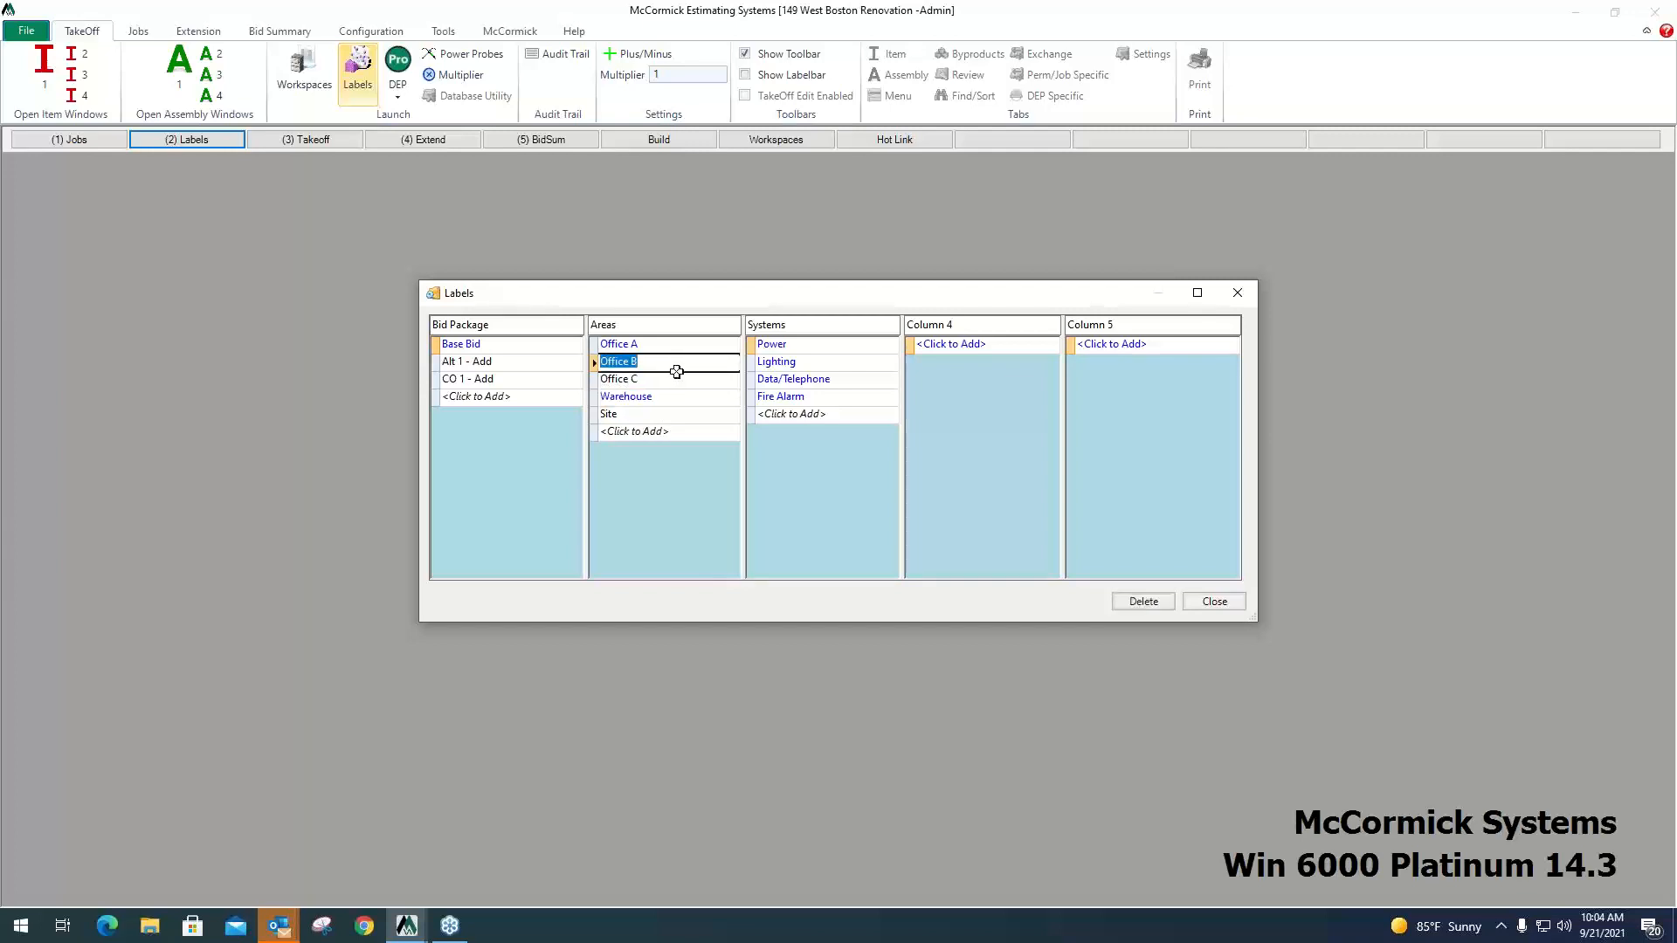
# Examine the Systems labels from Power to Fire Alarm and the Bid Package labels Base Bid, Alt 1 - Add and CO 1 - Add.
pyautogui.click(795, 349)
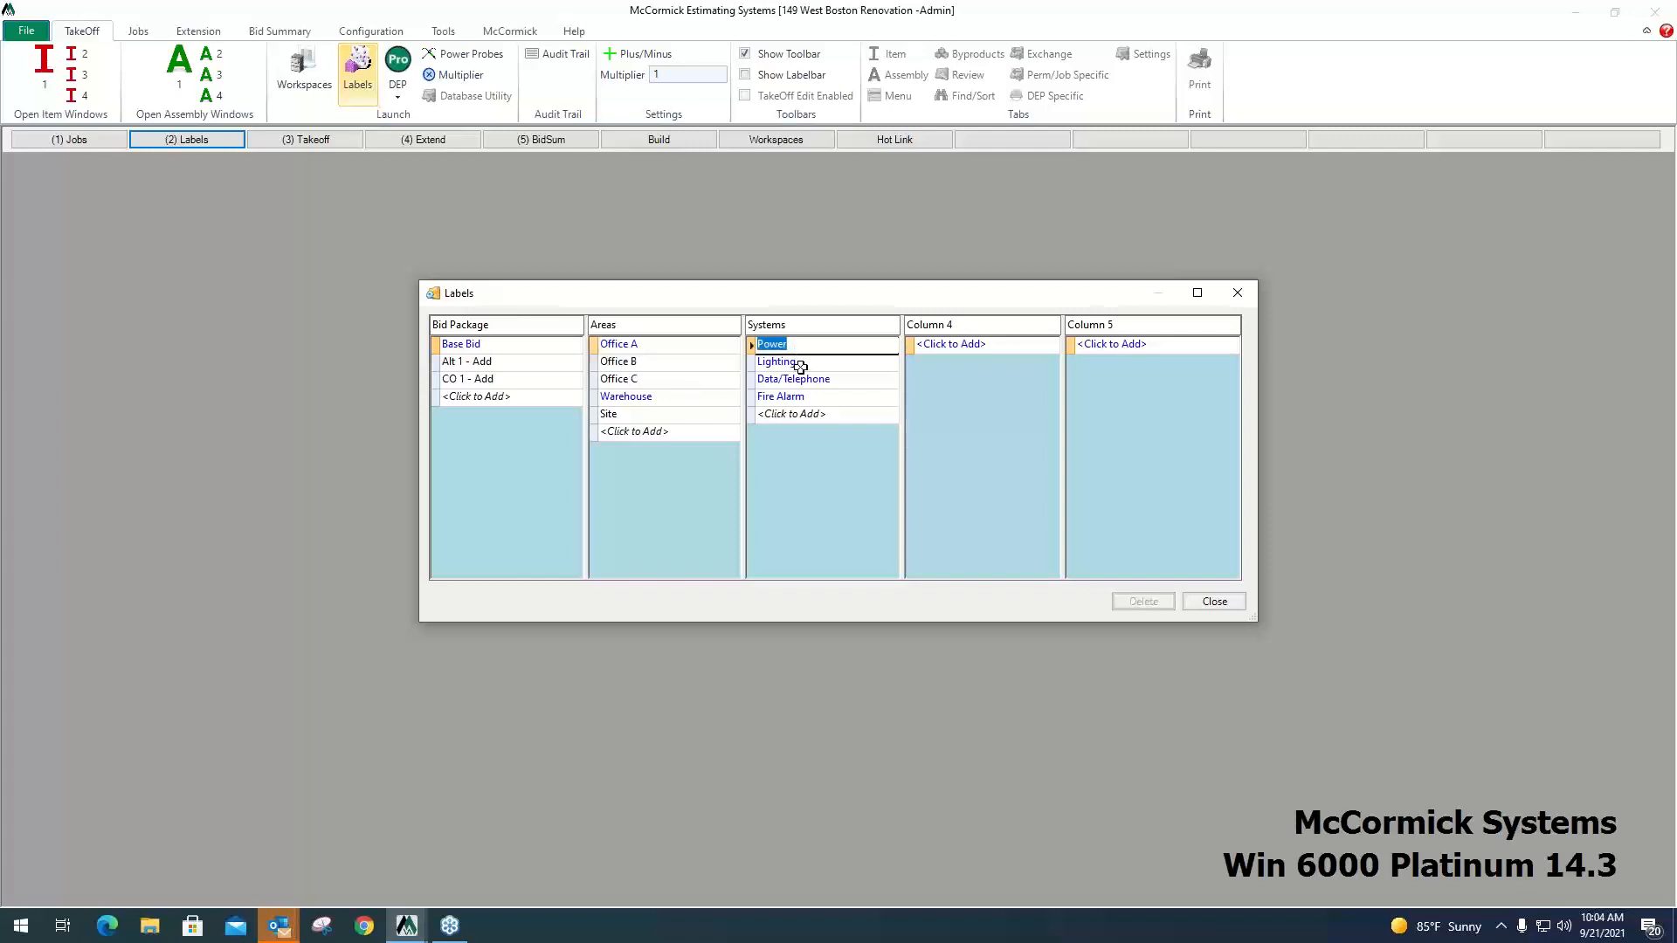
pyautogui.click(800, 364)
pyautogui.click(798, 381)
pyautogui.click(798, 398)
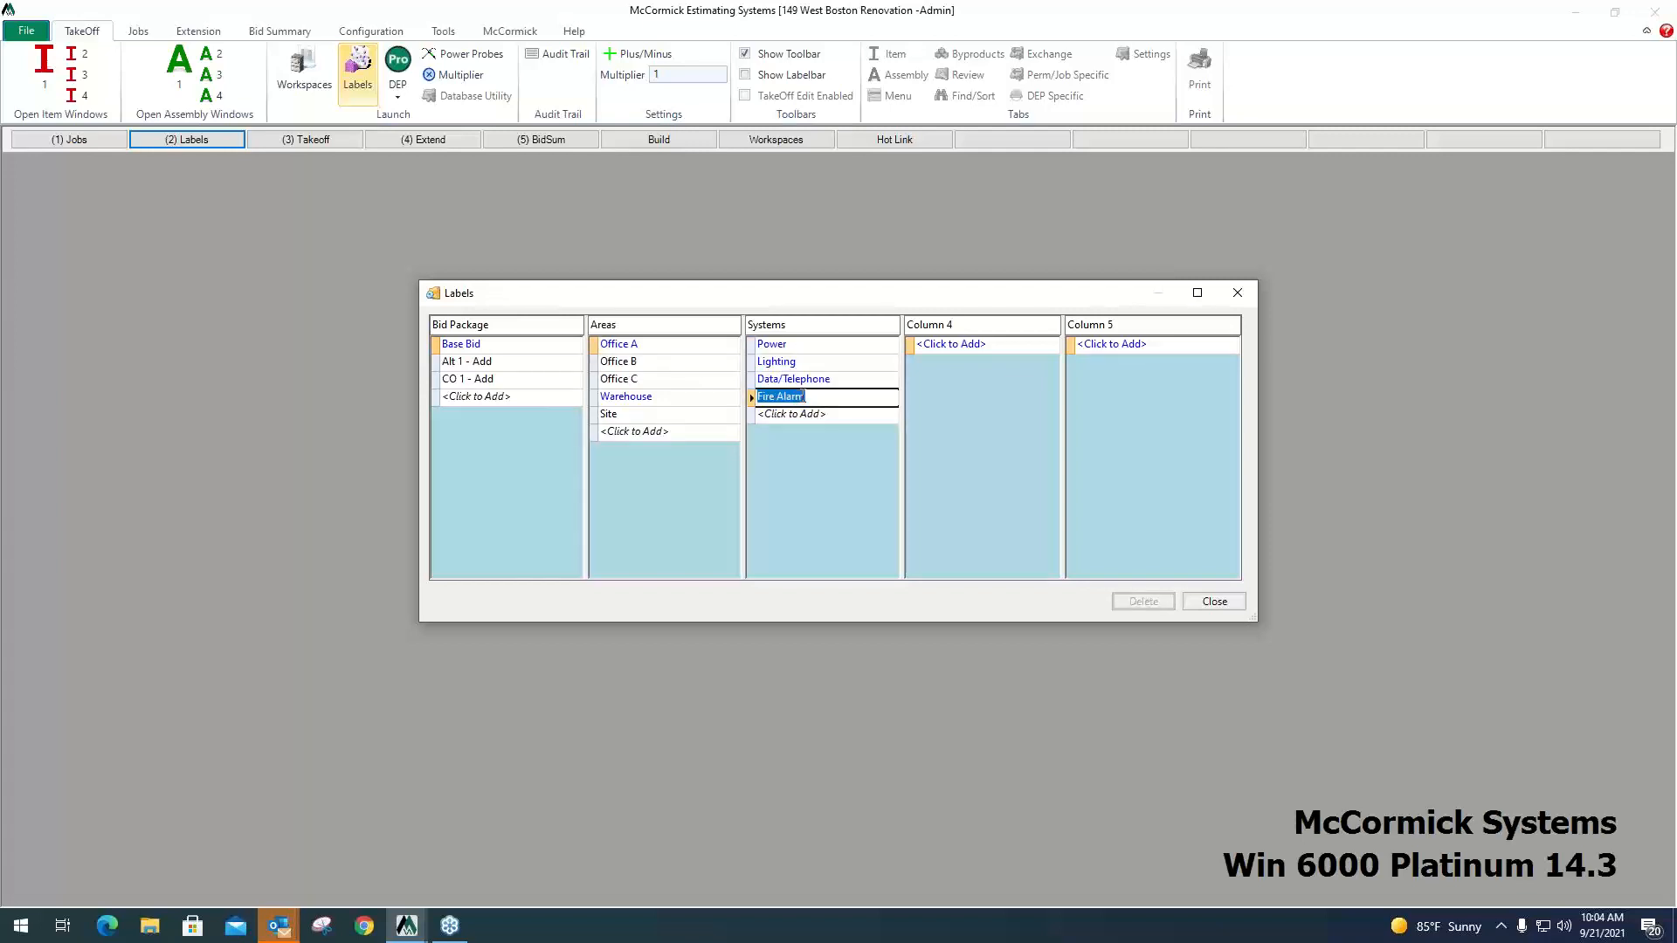
pyautogui.click(800, 364)
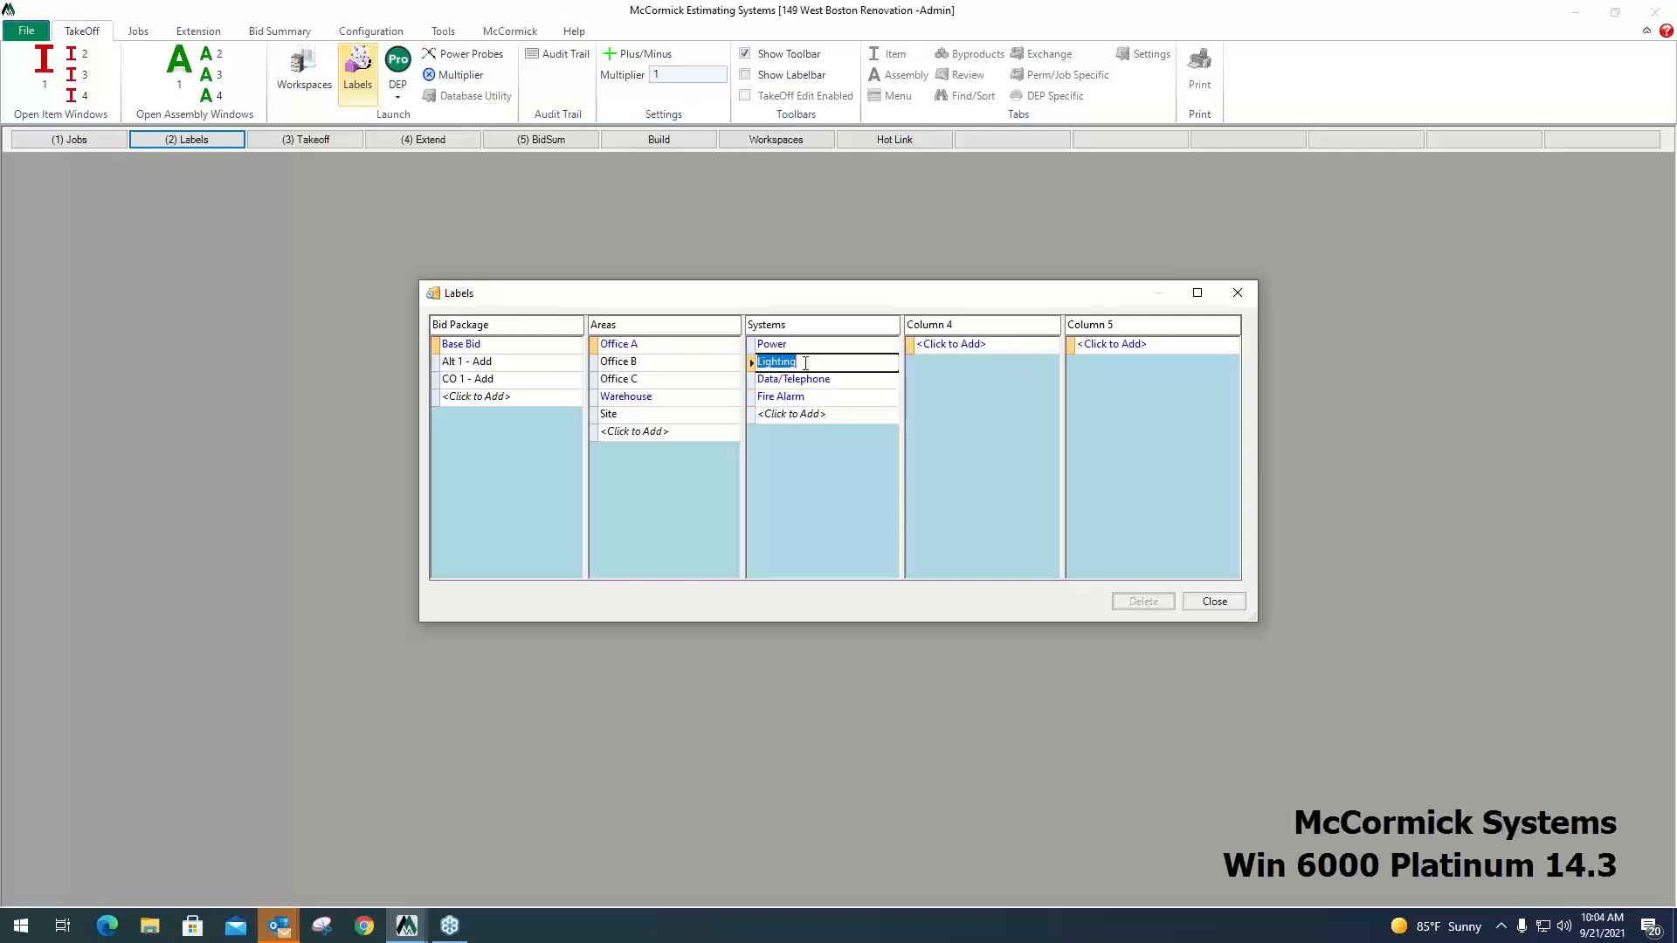
pyautogui.click(650, 399)
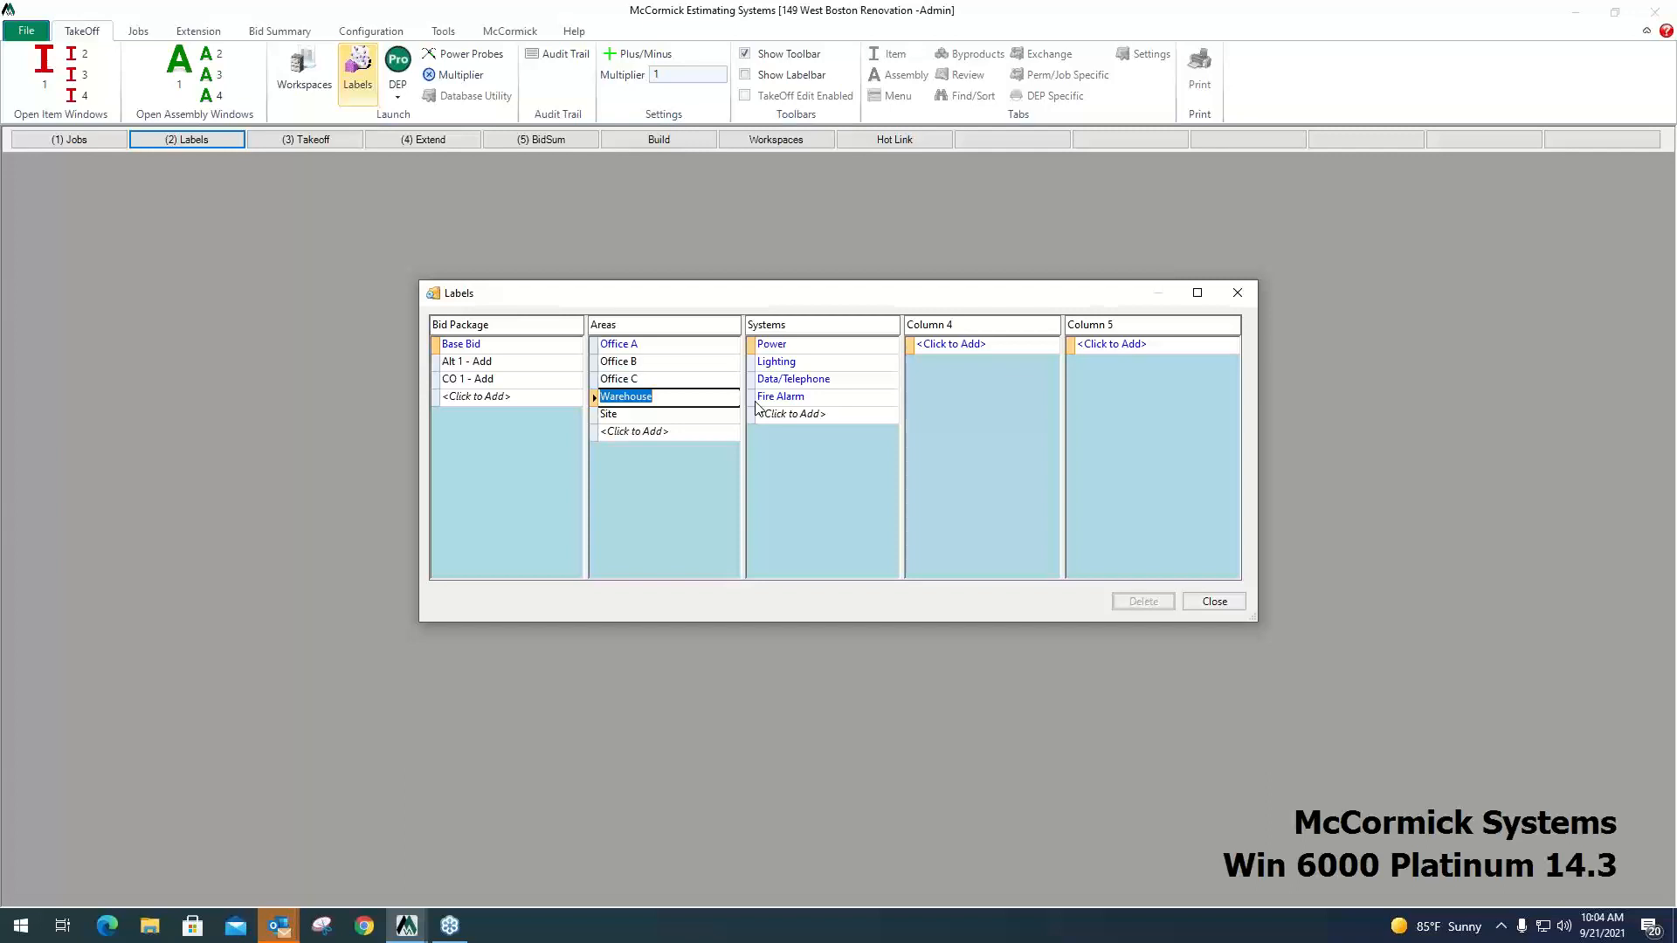
pyautogui.click(483, 344)
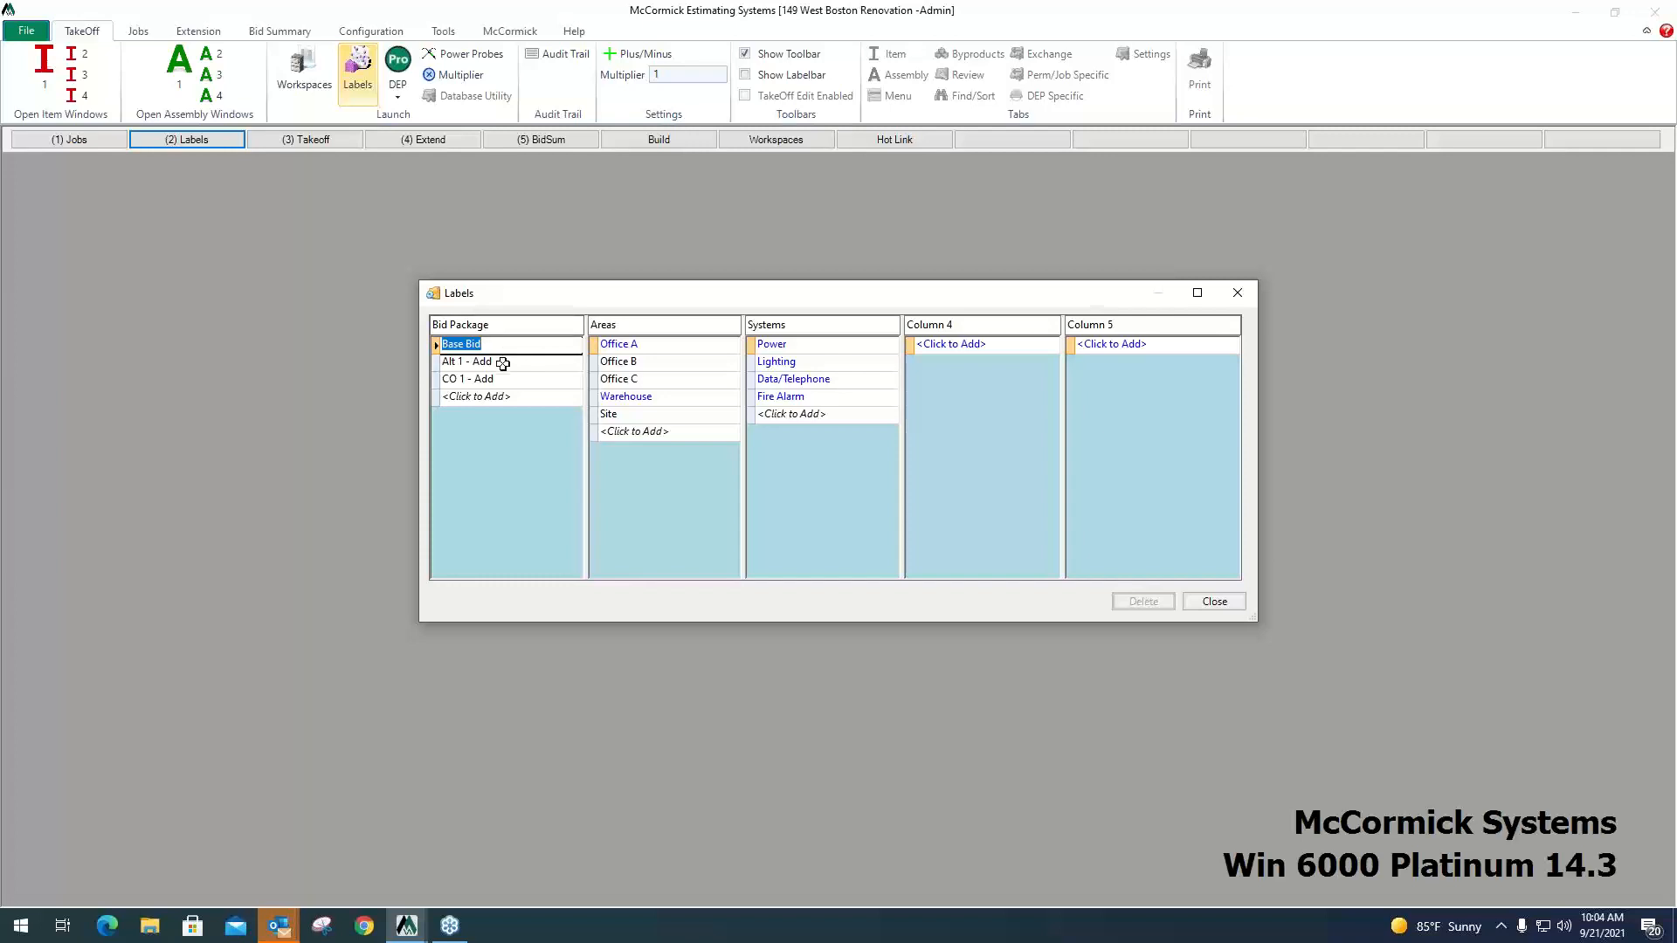
pyautogui.click(504, 363)
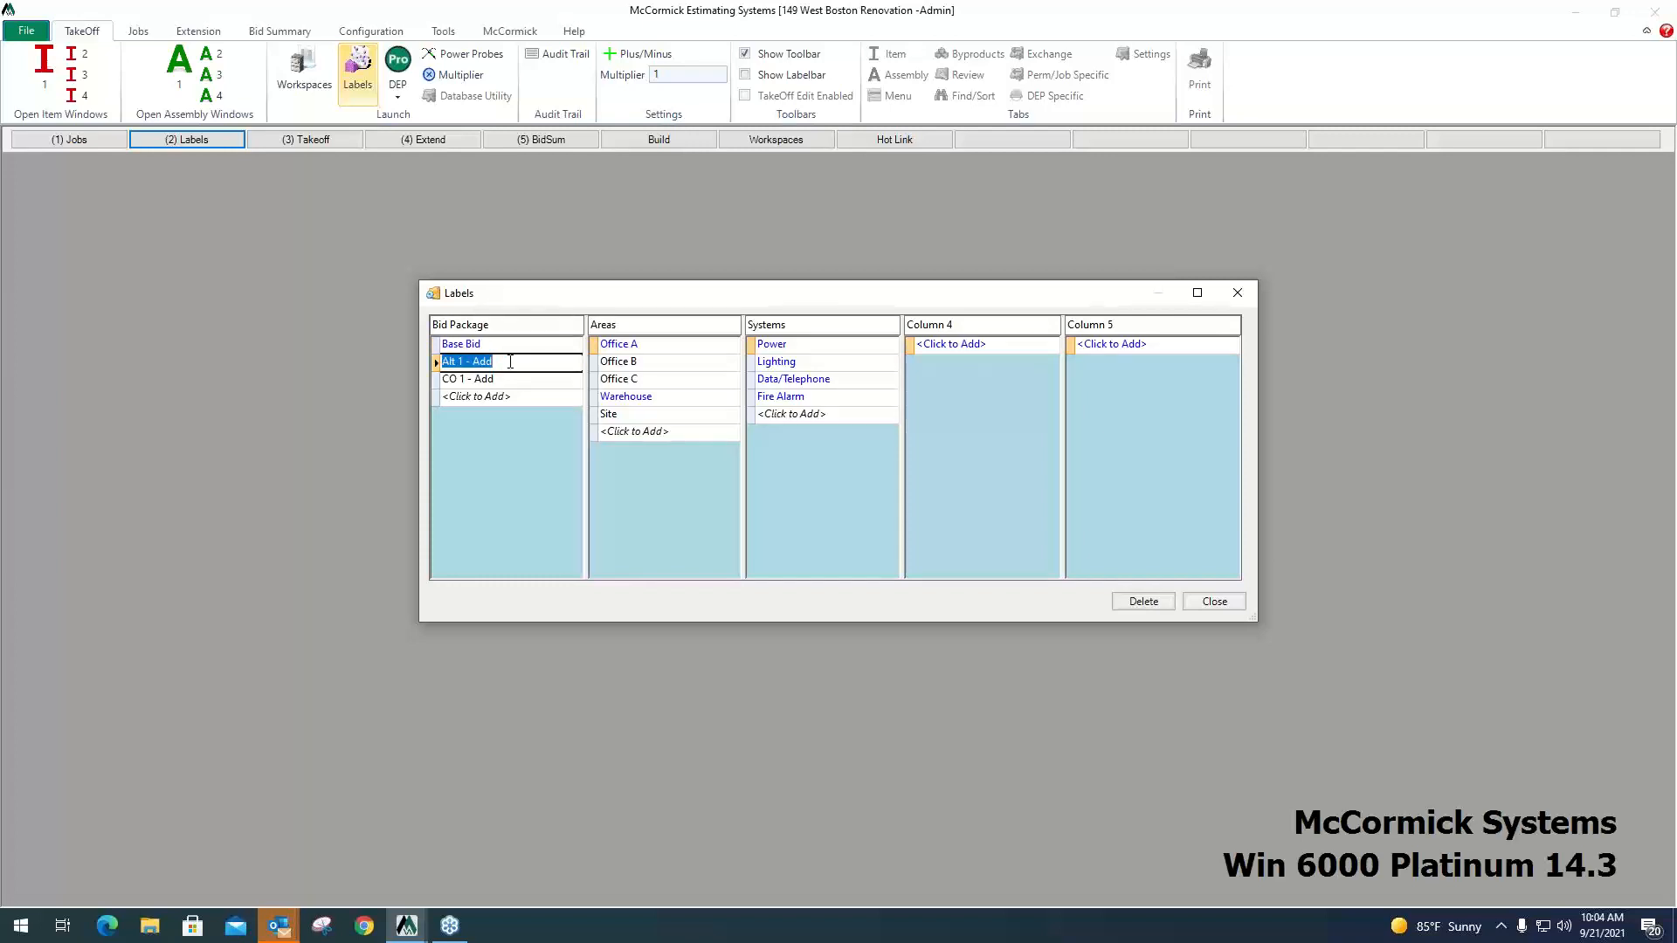
pyautogui.click(503, 346)
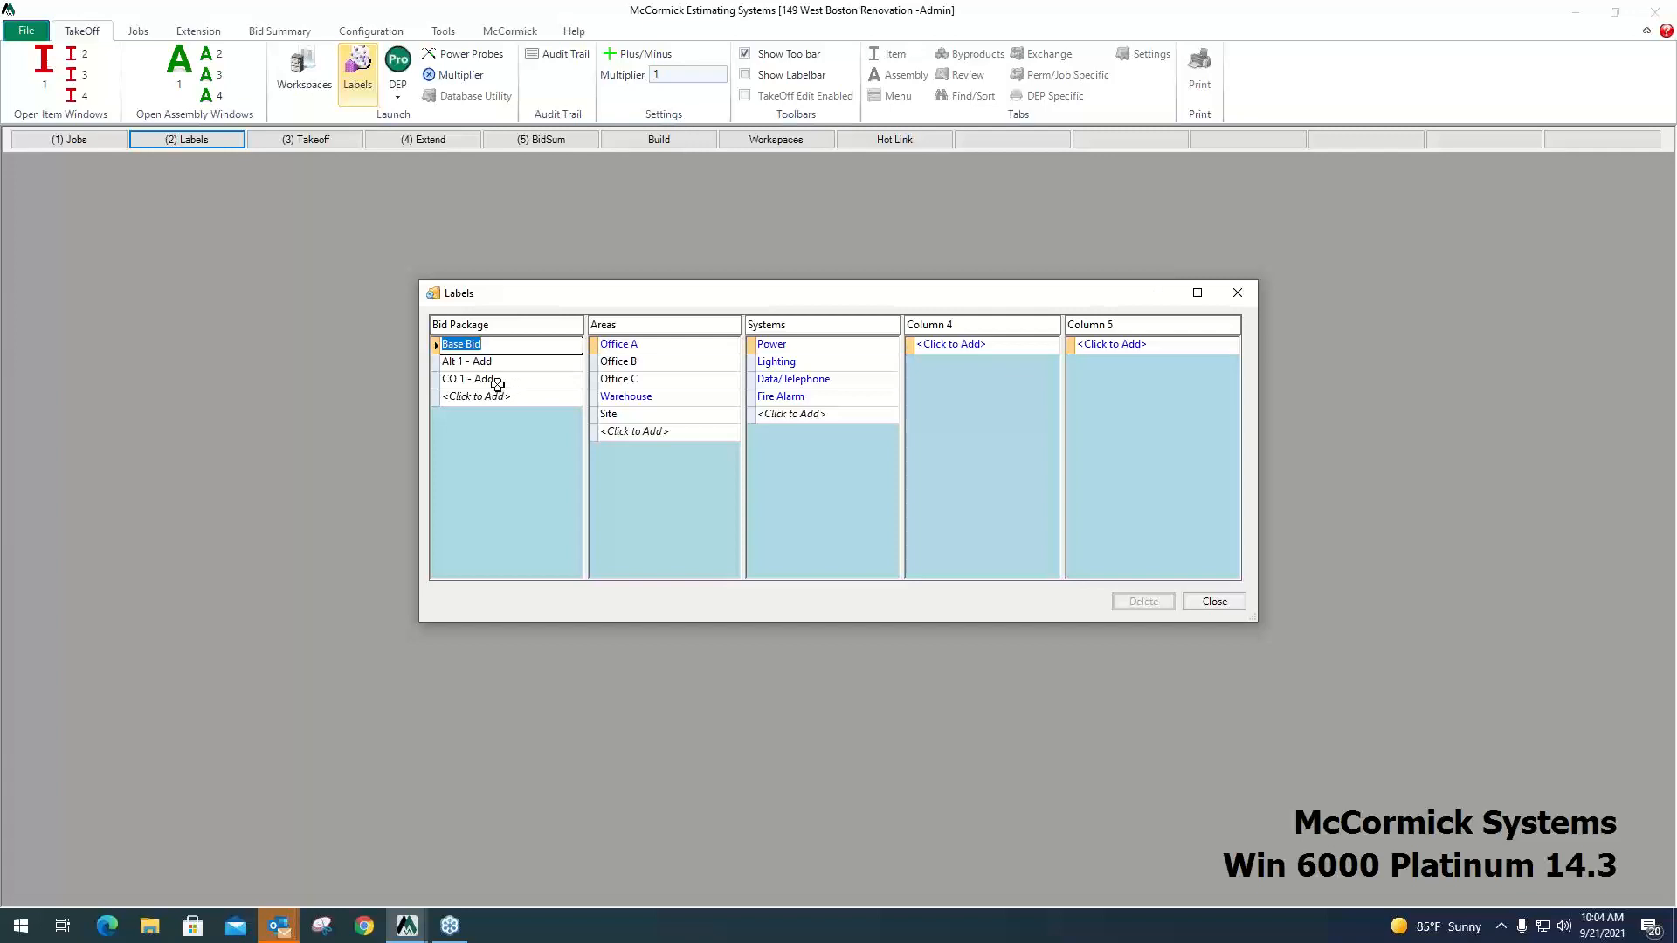
pyautogui.click(494, 363)
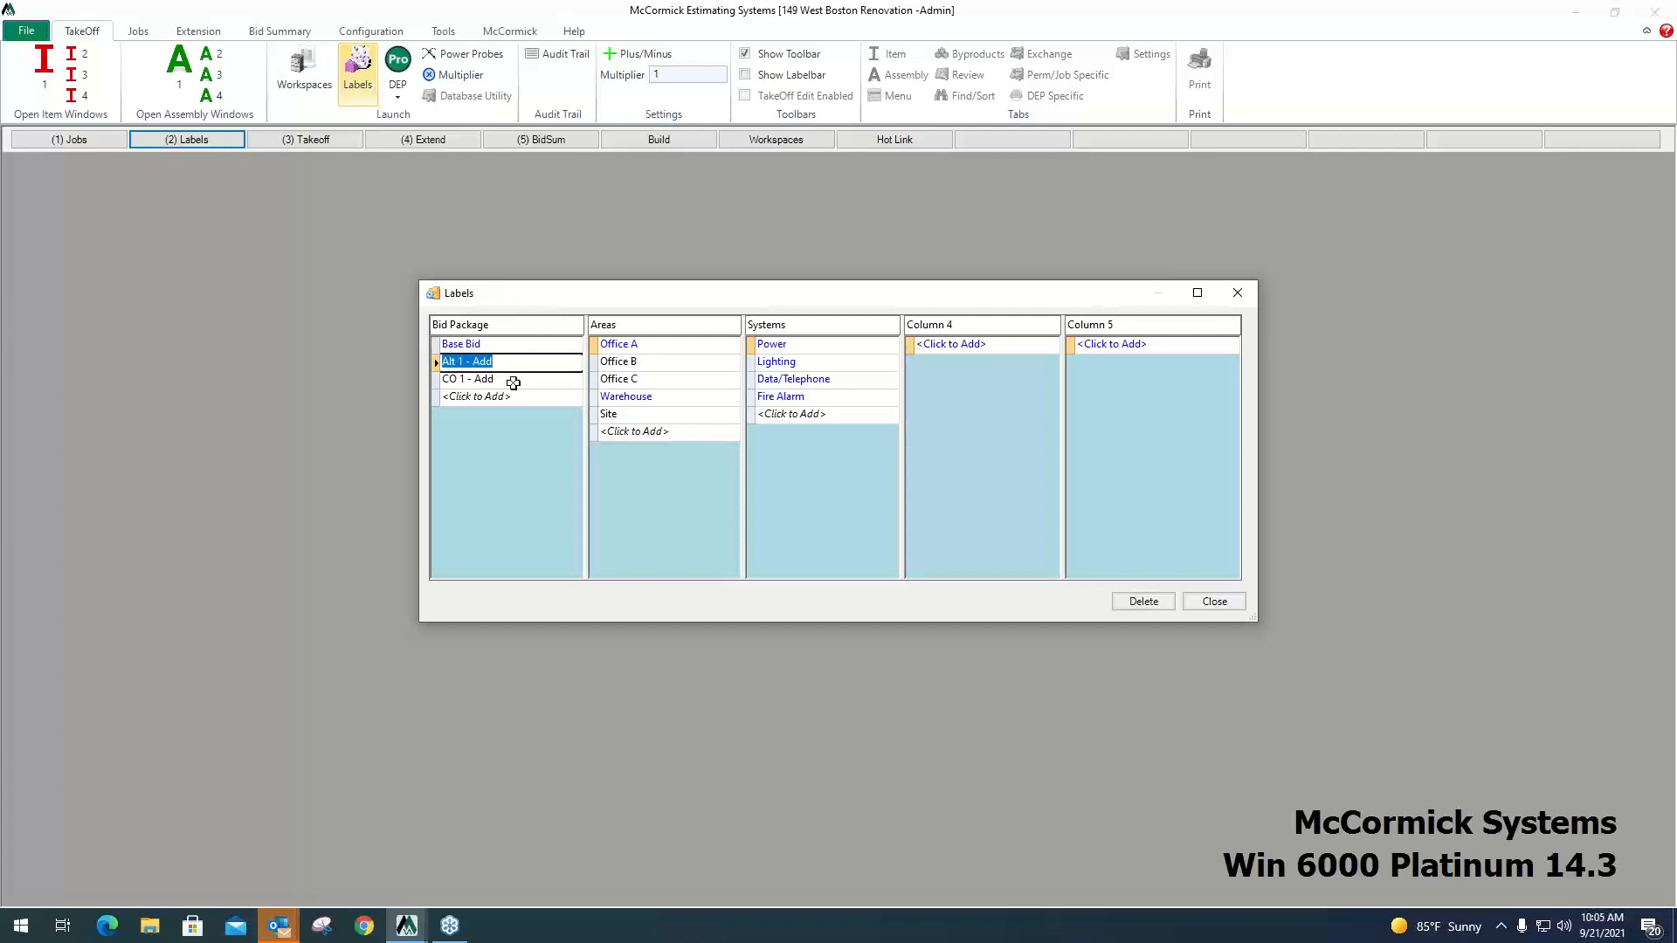
pyautogui.click(509, 380)
# Add a new Bid Package label named "CO 2" and close the labels.
pyautogui.click(511, 397)
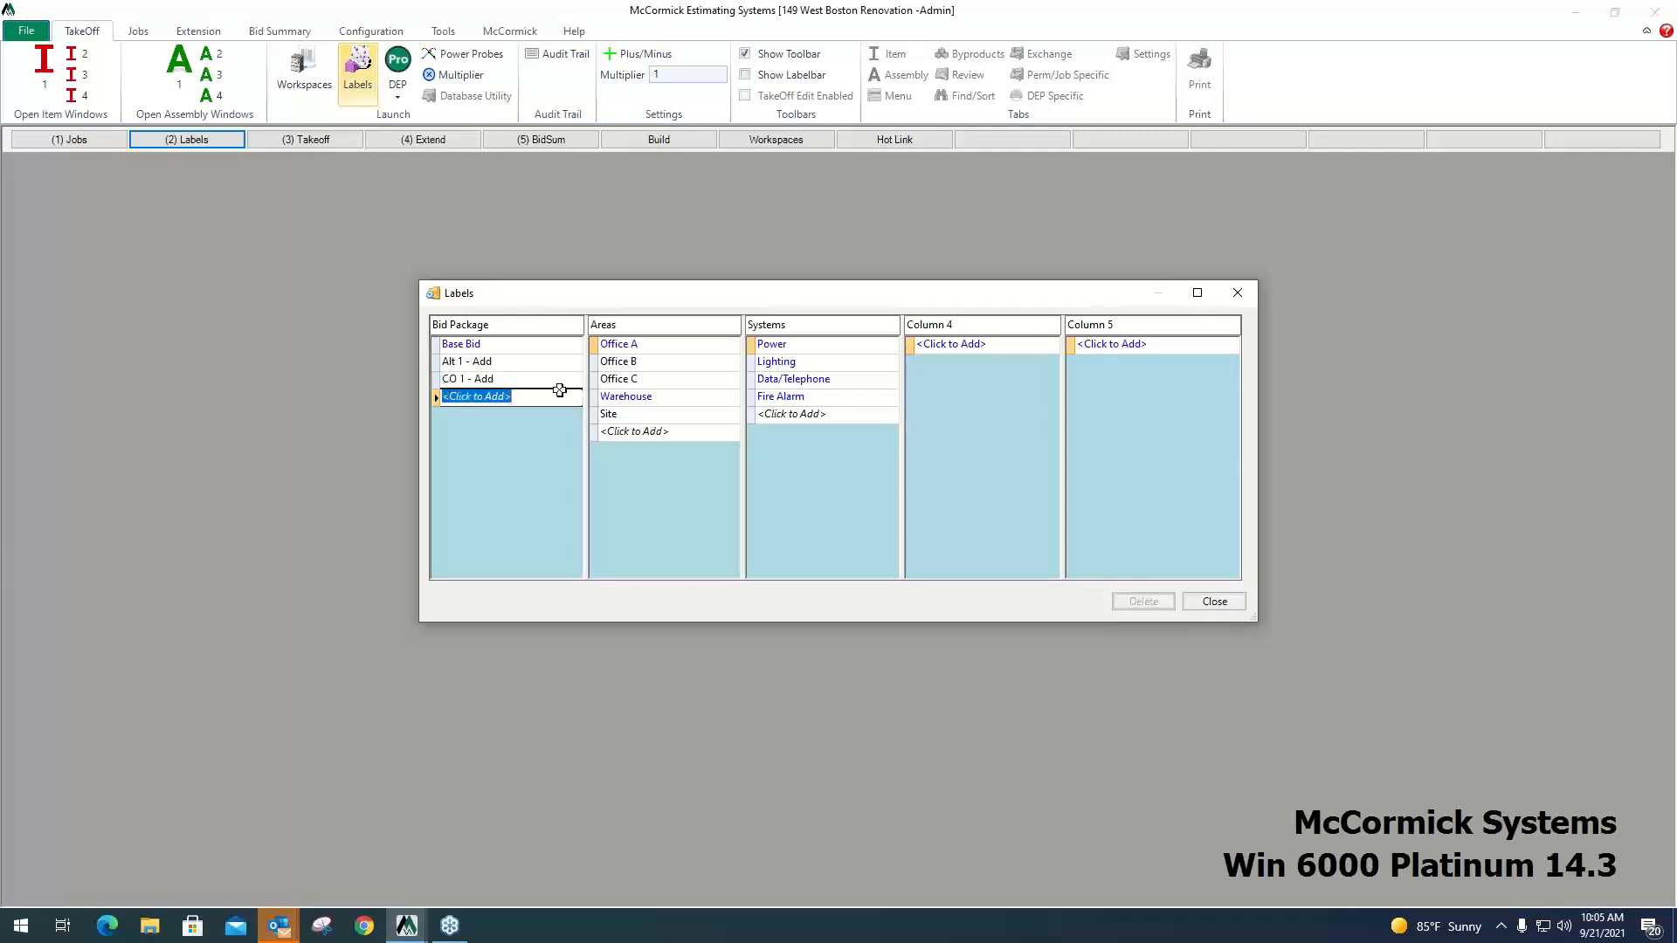
pyautogui.write('CO 2')
pyautogui.press('Return')
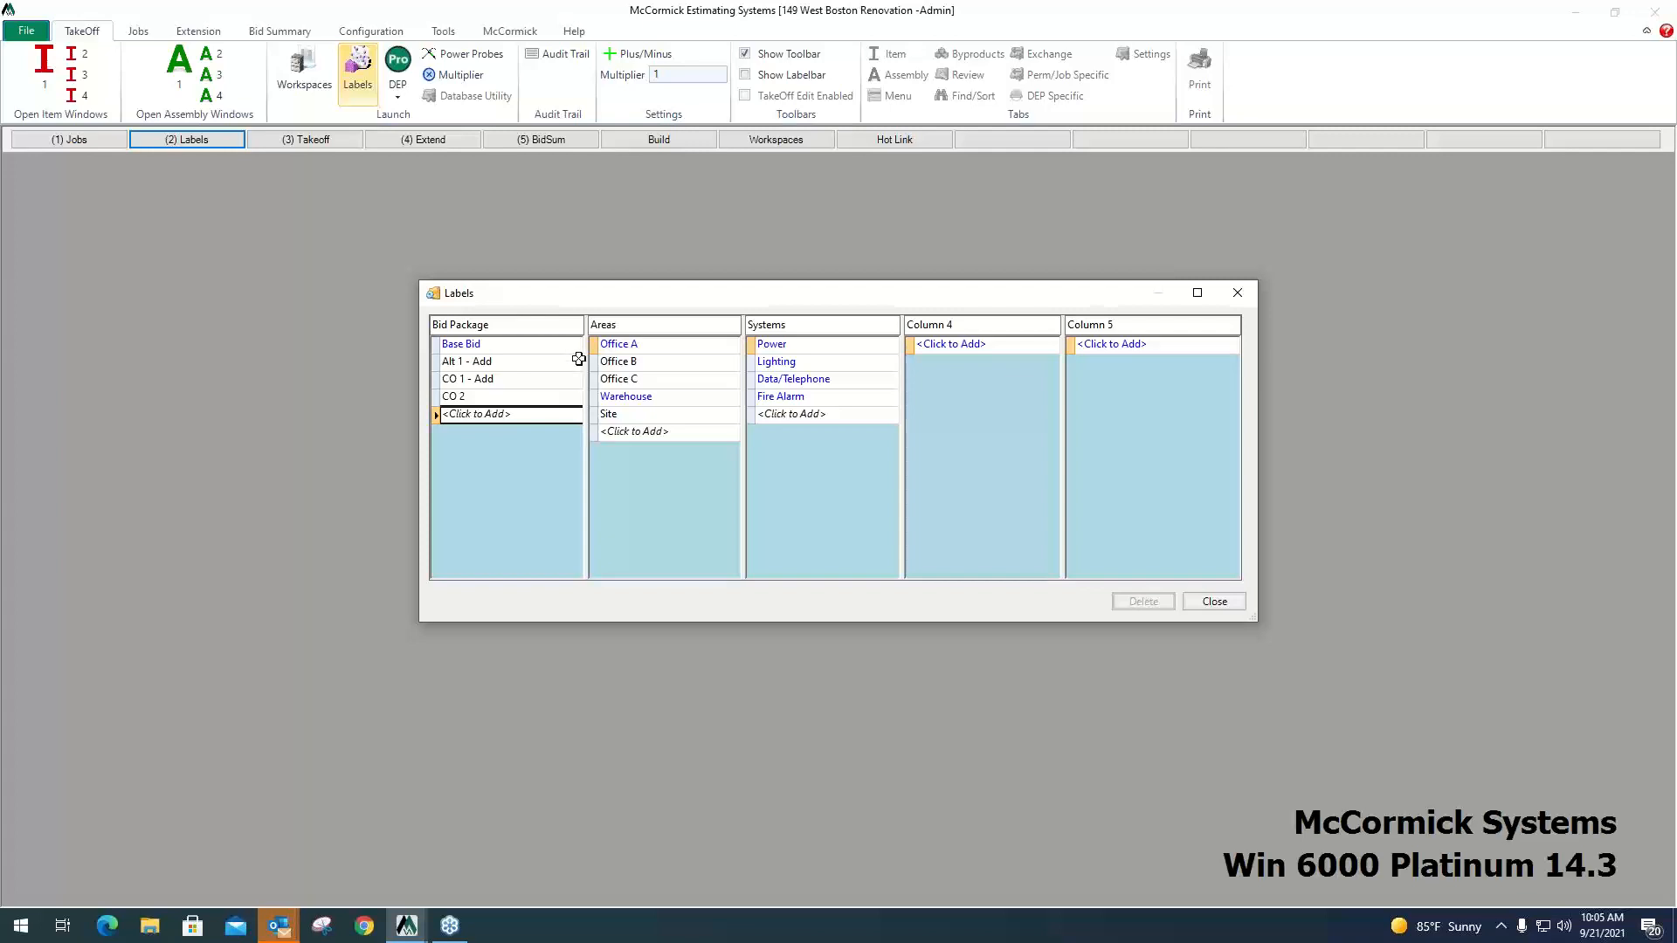
pyautogui.click(1214, 601)
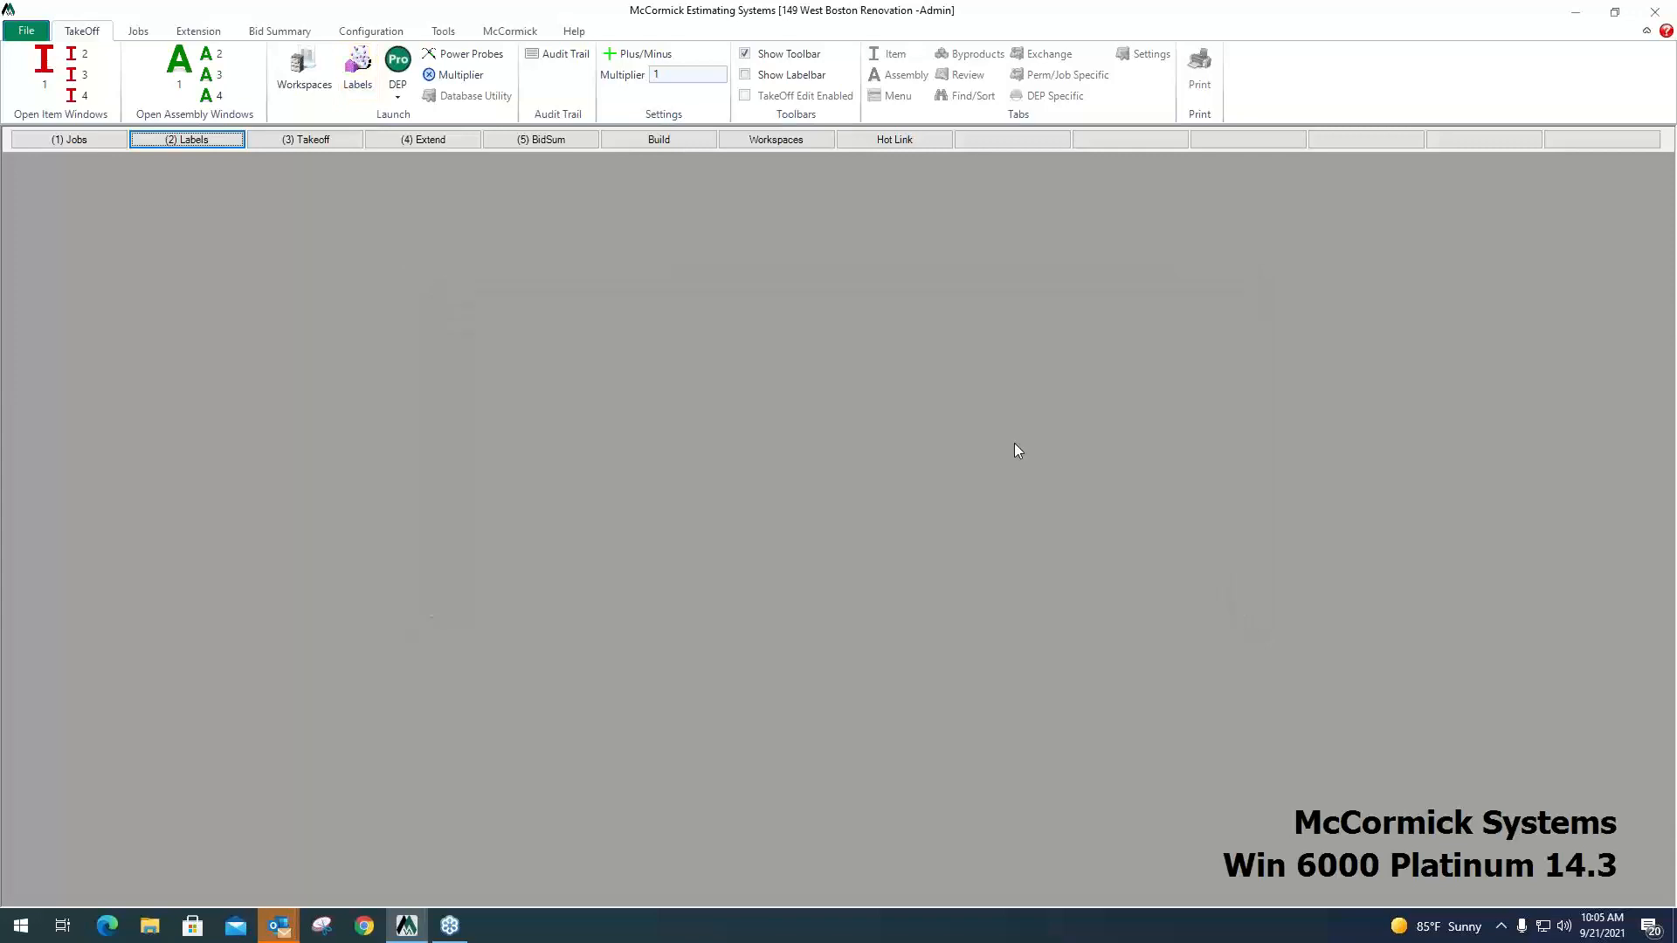
# Open the takeoff workspace for the job.
pyautogui.click(330, 140)
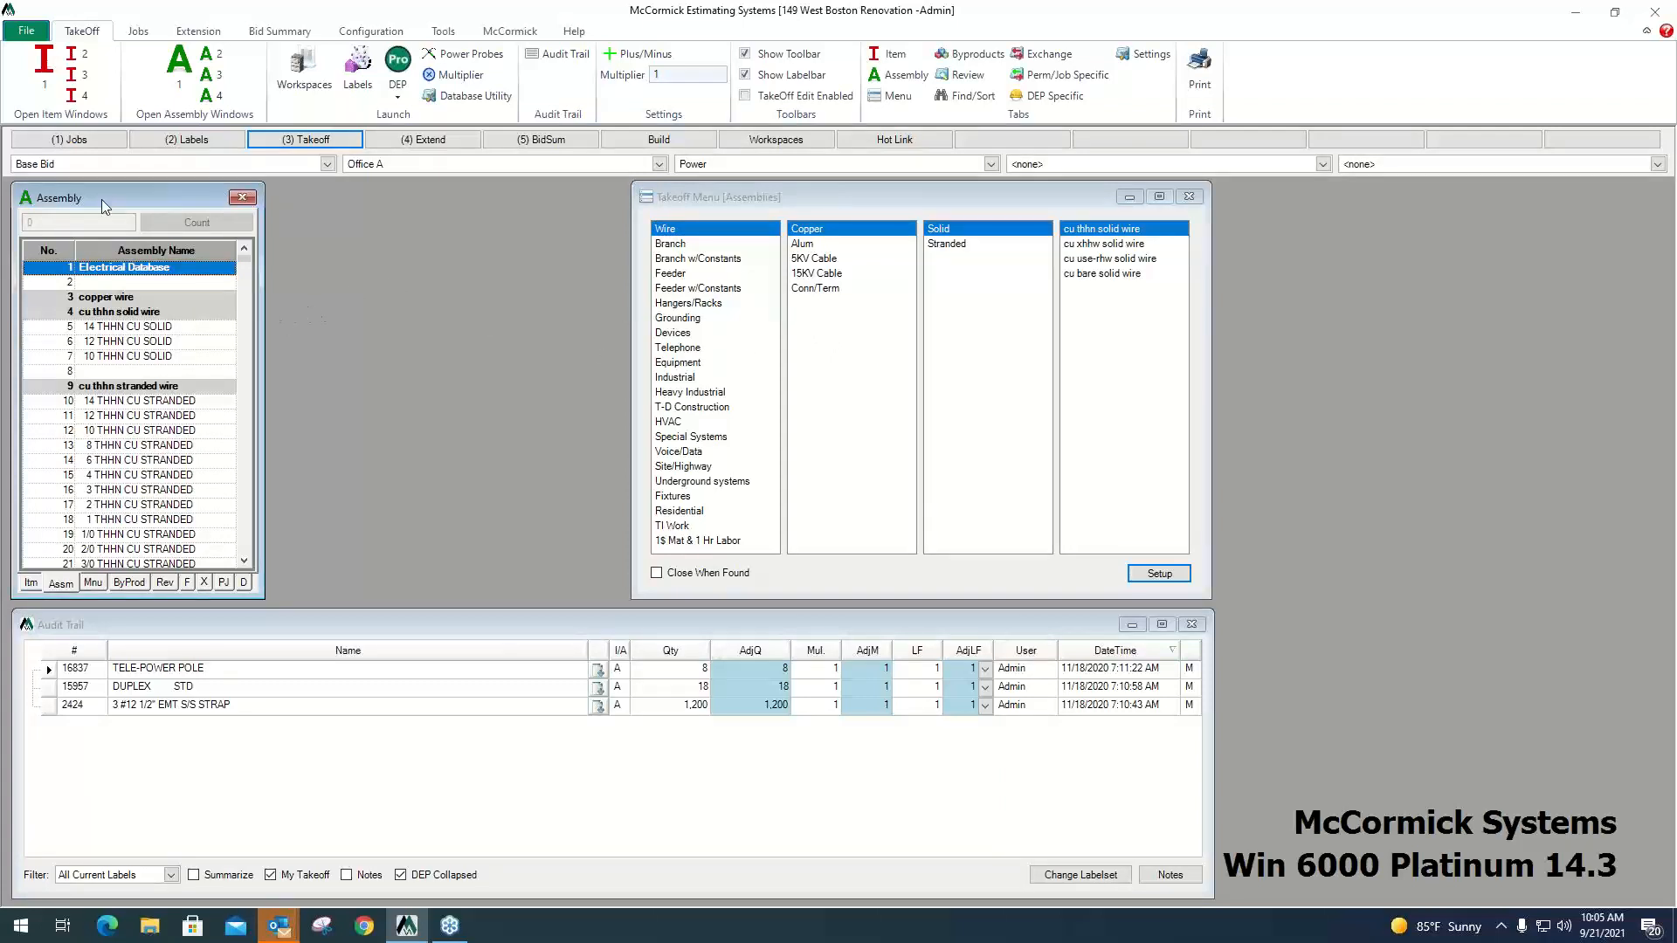
# Switch the takeoff window between the assembly and item databases, ending on the item list.
pyautogui.moveTo(108, 197)
pyautogui.mouseDown()
pyautogui.moveTo(128, 212)
pyautogui.moveTo(112, 199)
pyautogui.mouseUp()
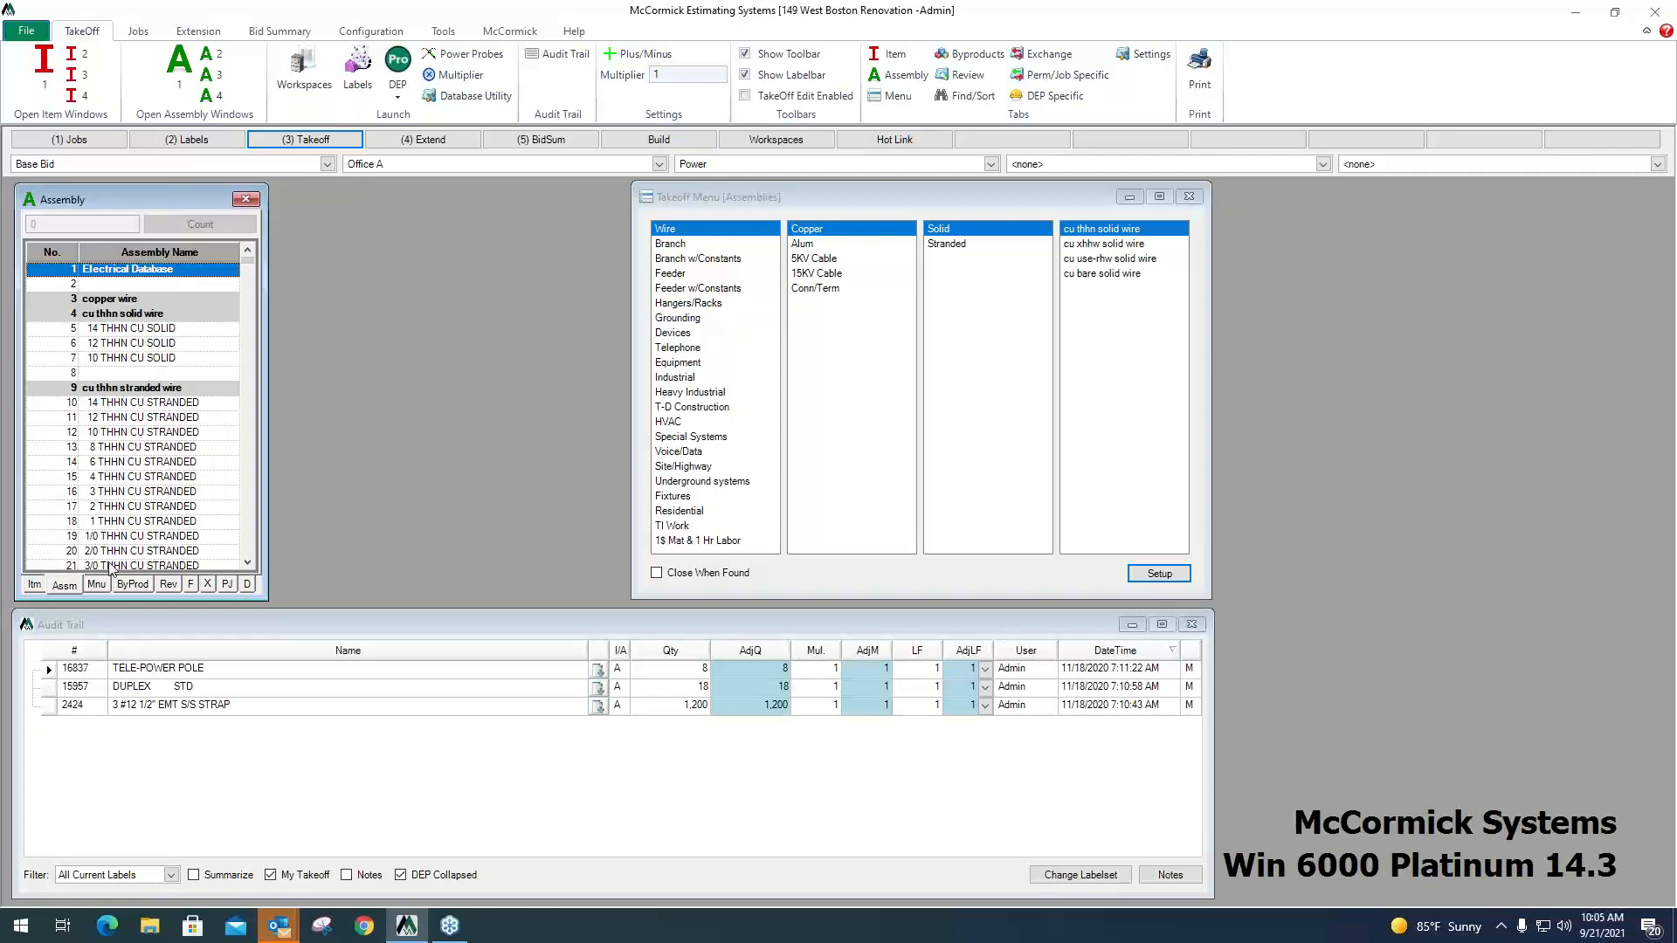
pyautogui.click(35, 585)
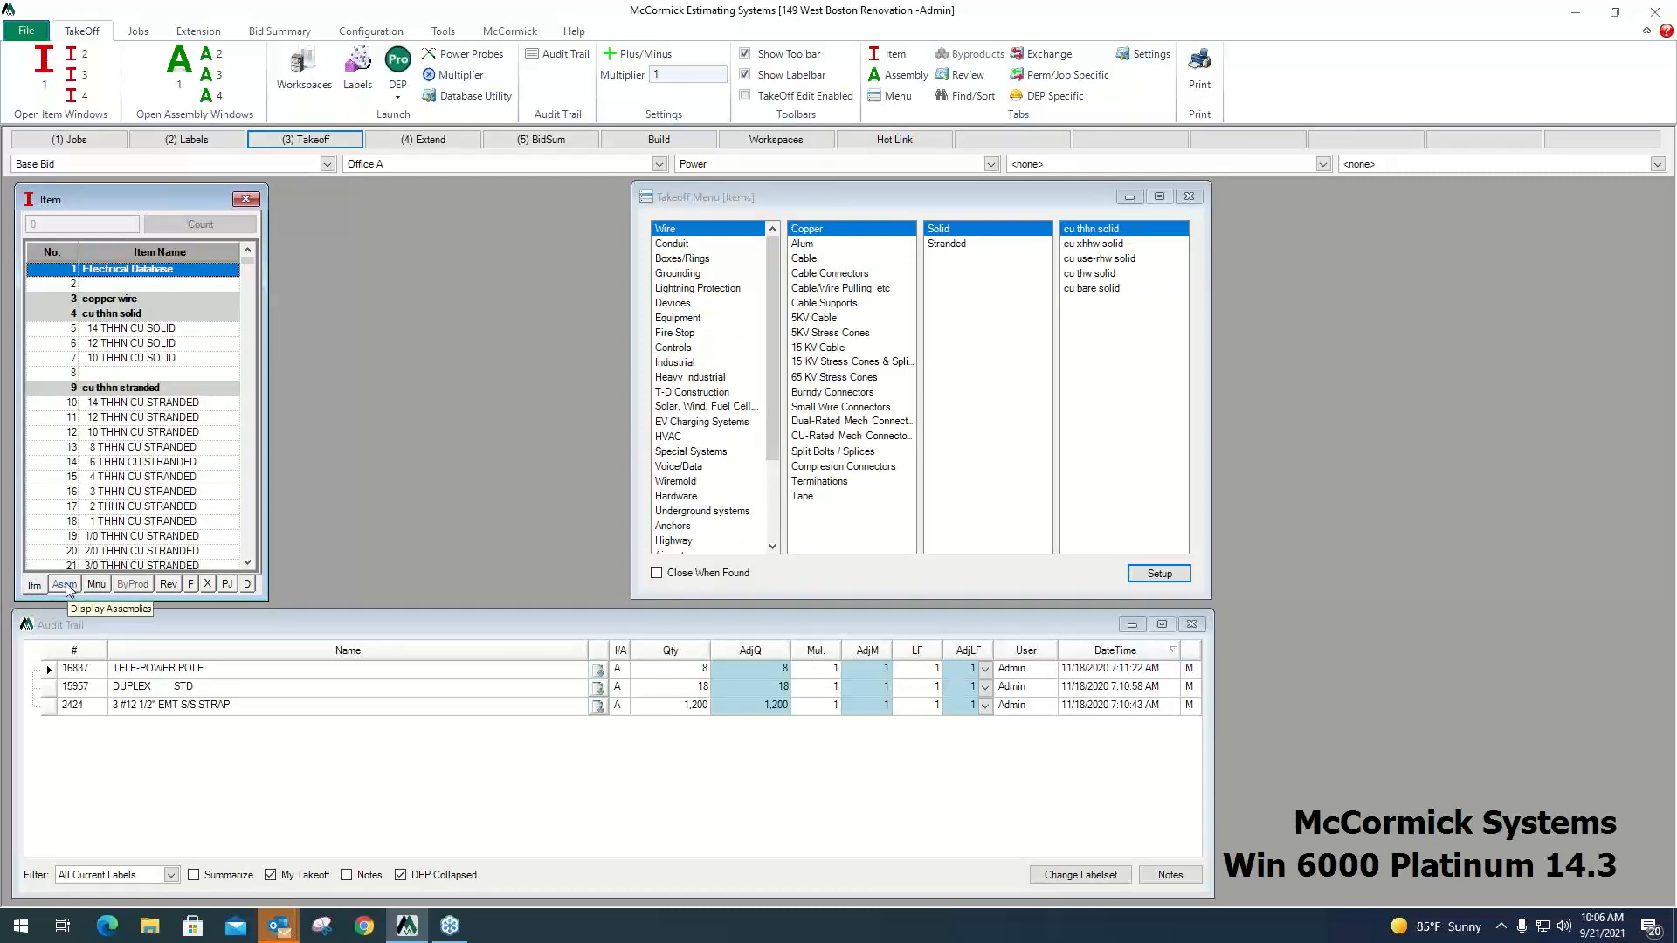
pyautogui.click(65, 586)
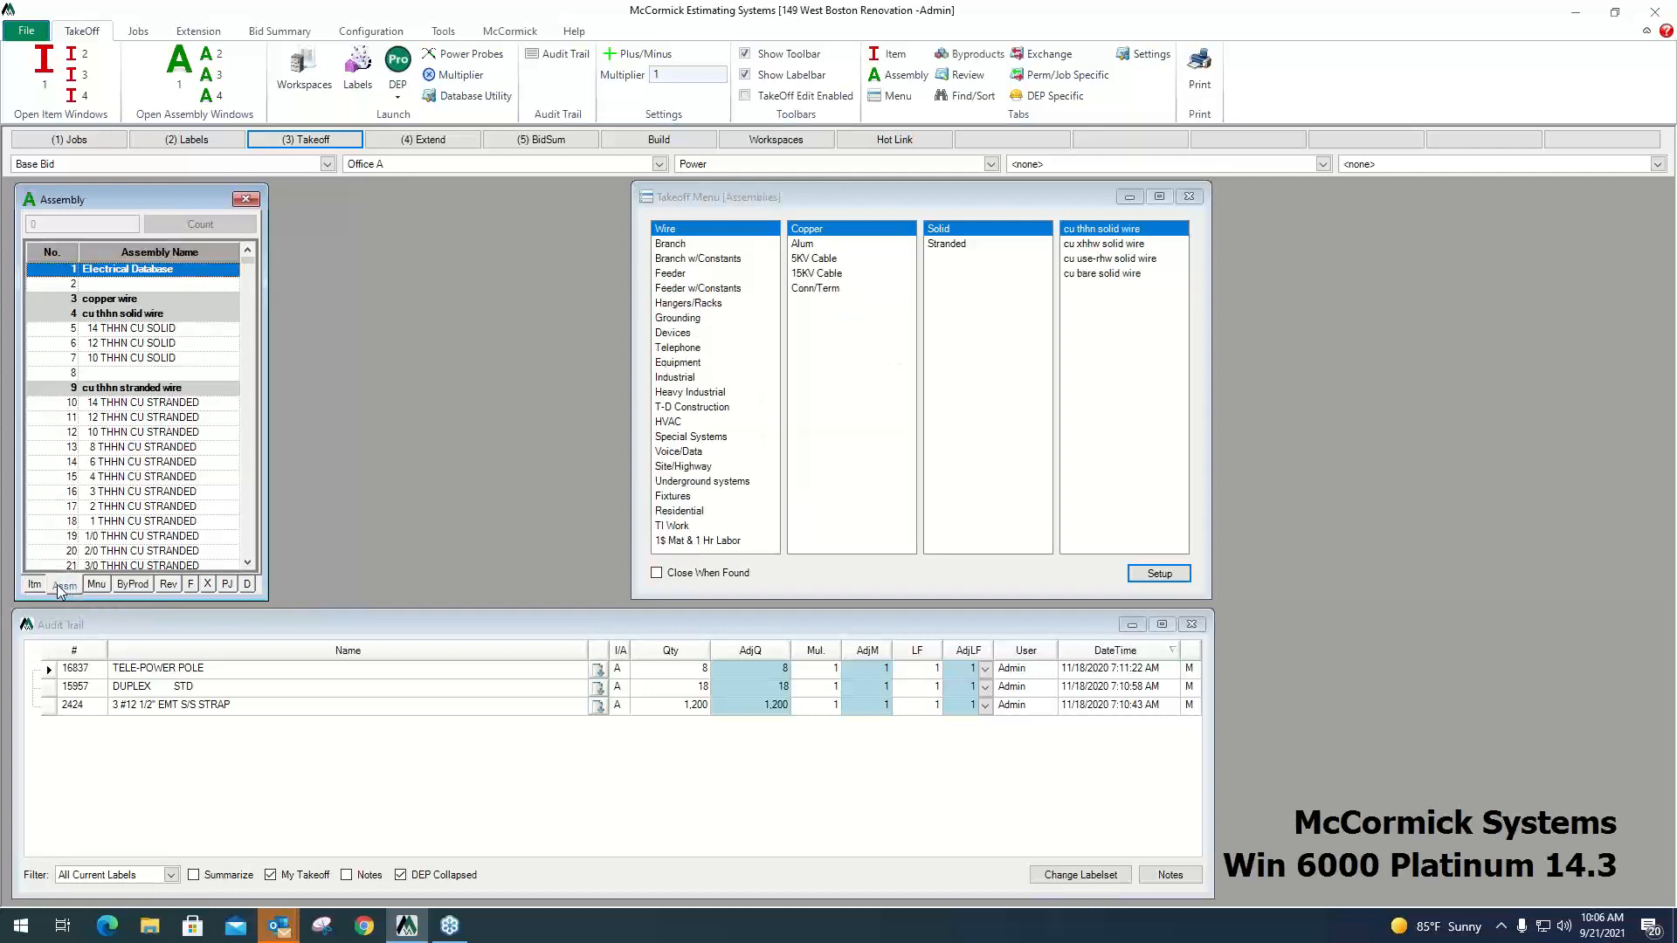
pyautogui.click(36, 593)
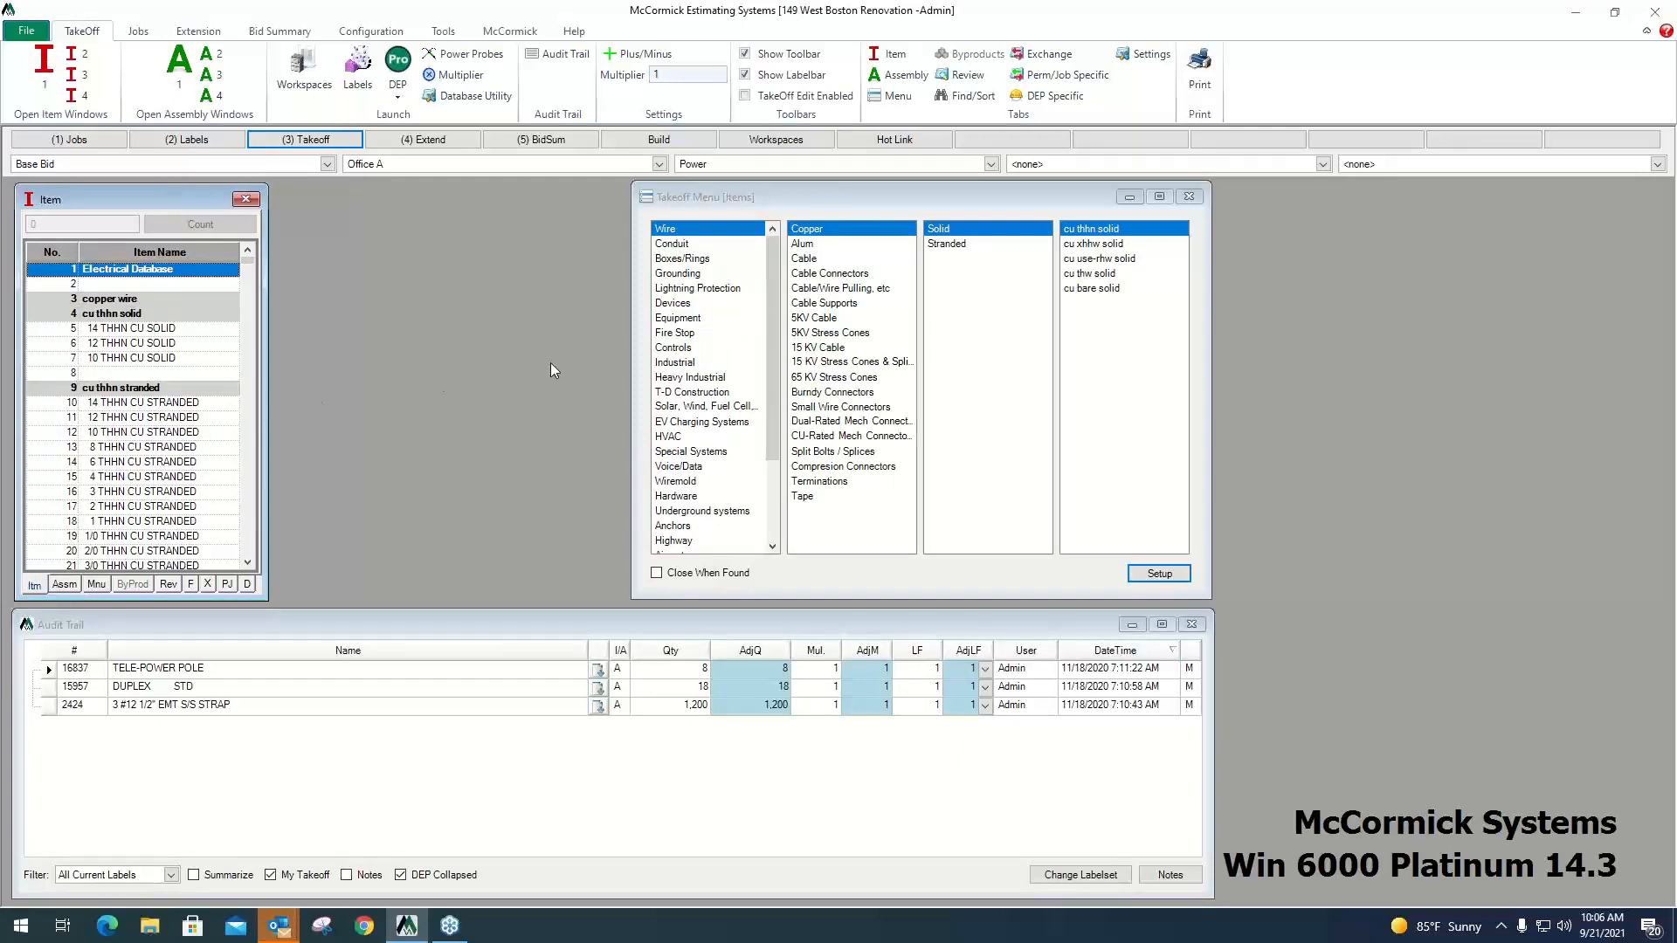
# Browse the Grounding, Lightning Protection and Devices categories of the item menu and look through the item list.
pyautogui.click(682, 273)
pyautogui.click(684, 289)
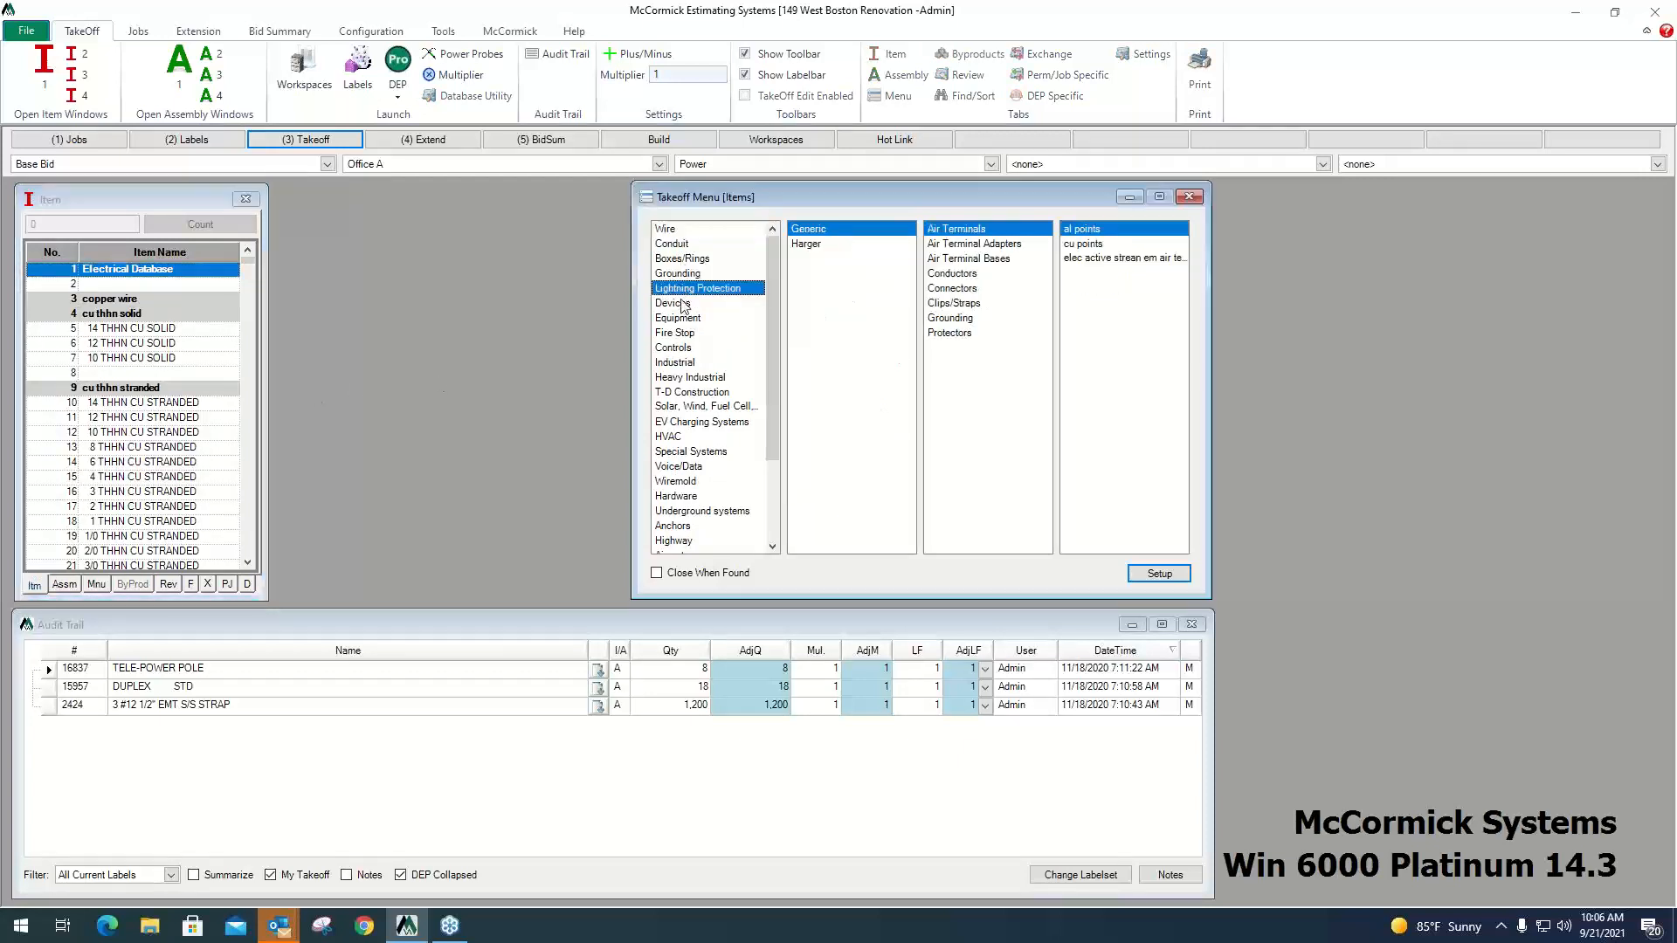
pyautogui.click(686, 304)
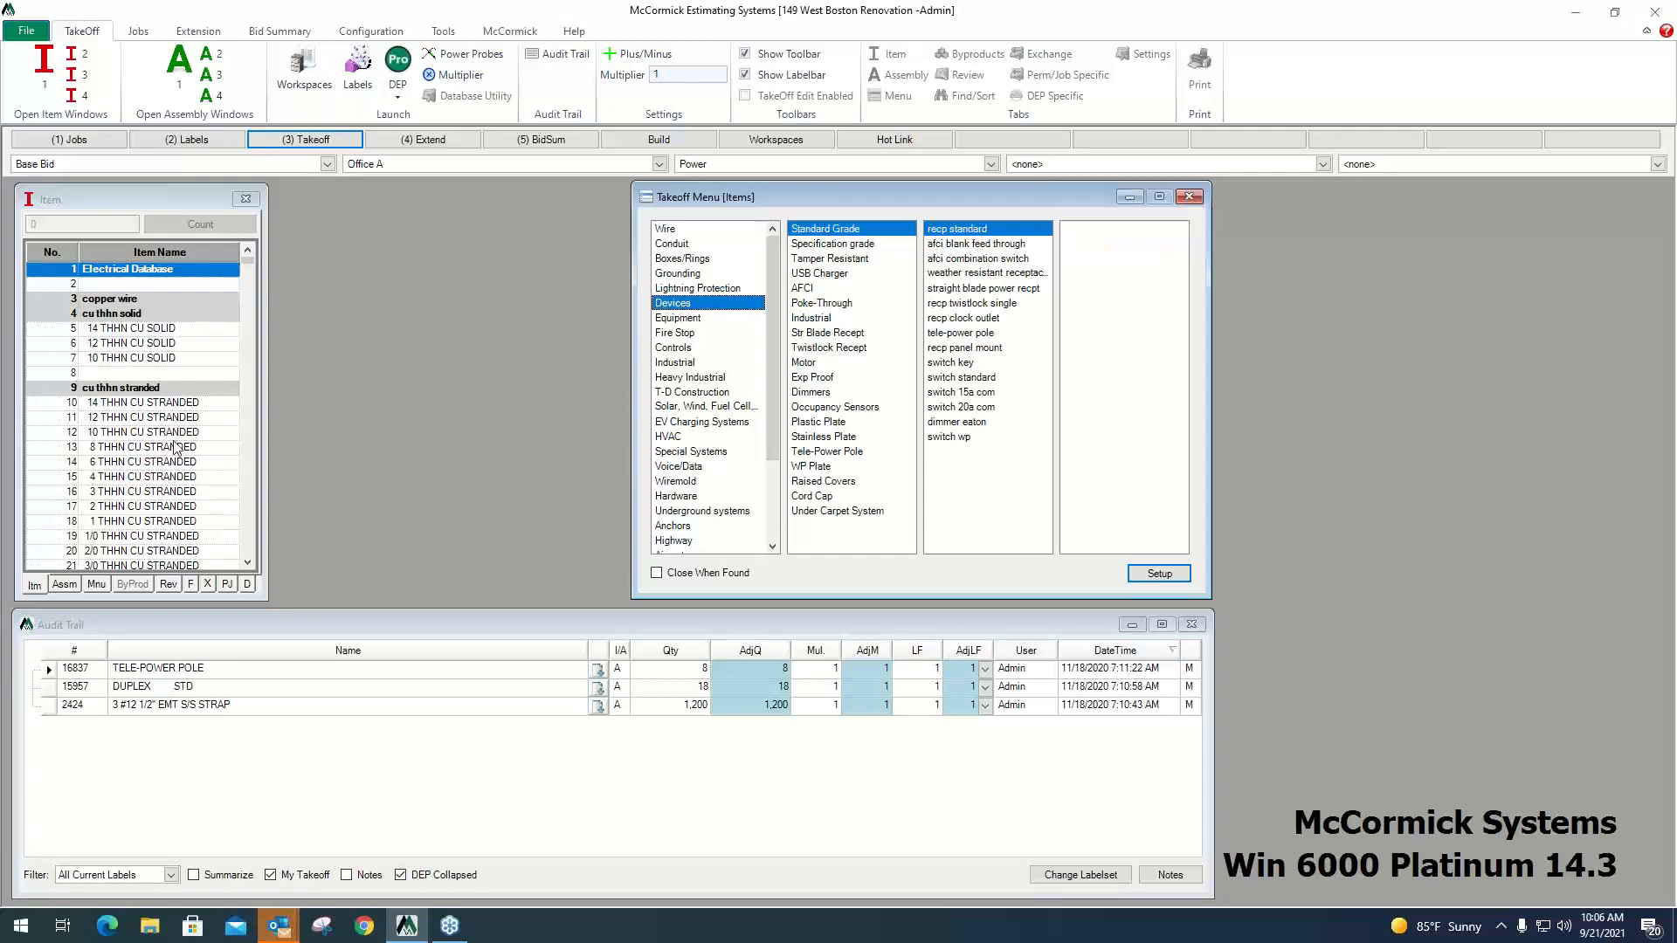
pyautogui.scroll(-10, 182, 419)
pyautogui.scroll(-20, 179, 418)
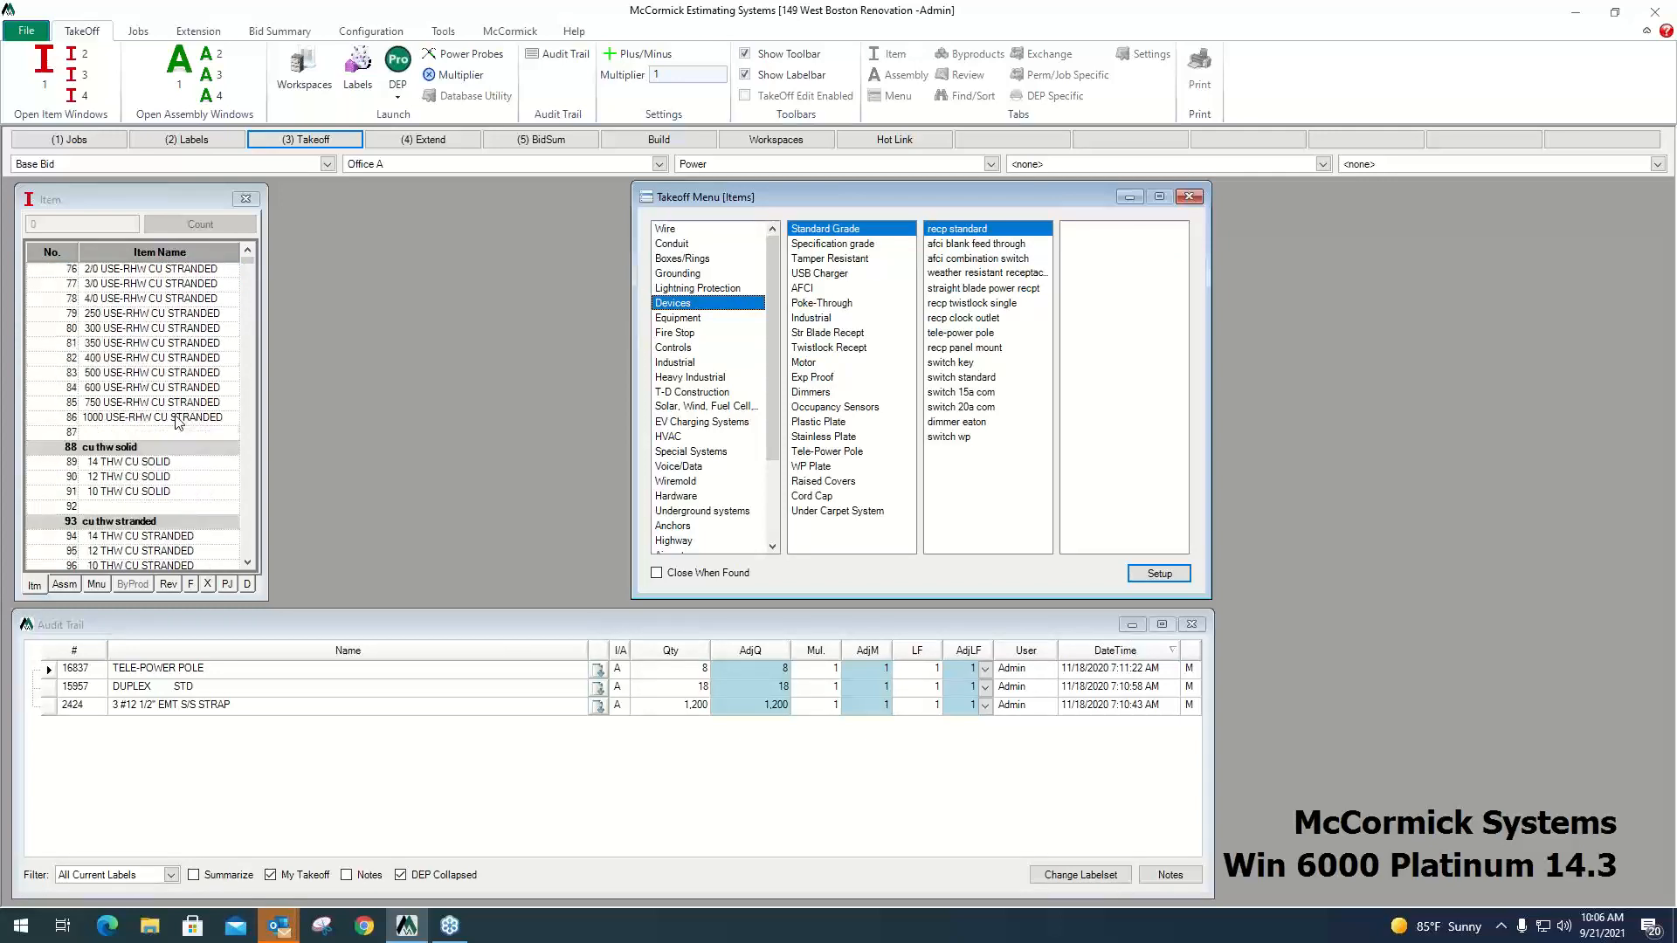
pyautogui.scroll(-20, 166, 405)
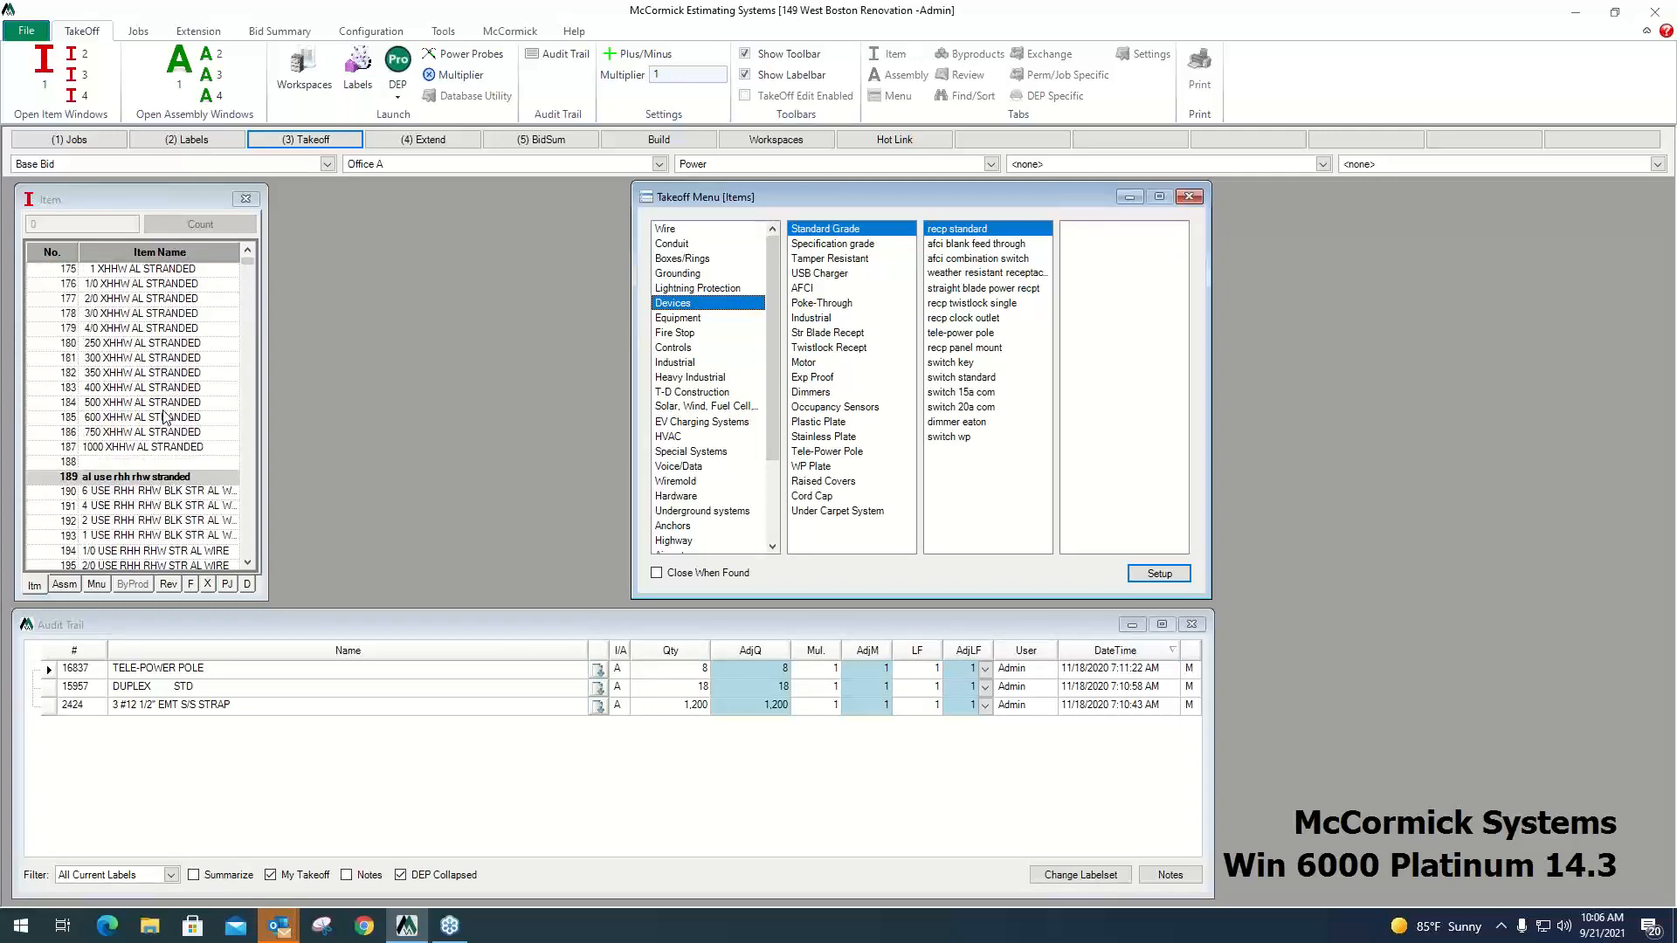
# Bring up the cu thhn stranded items from the stranded copper wire category of the takeoff menu.
pyautogui.click(674, 231)
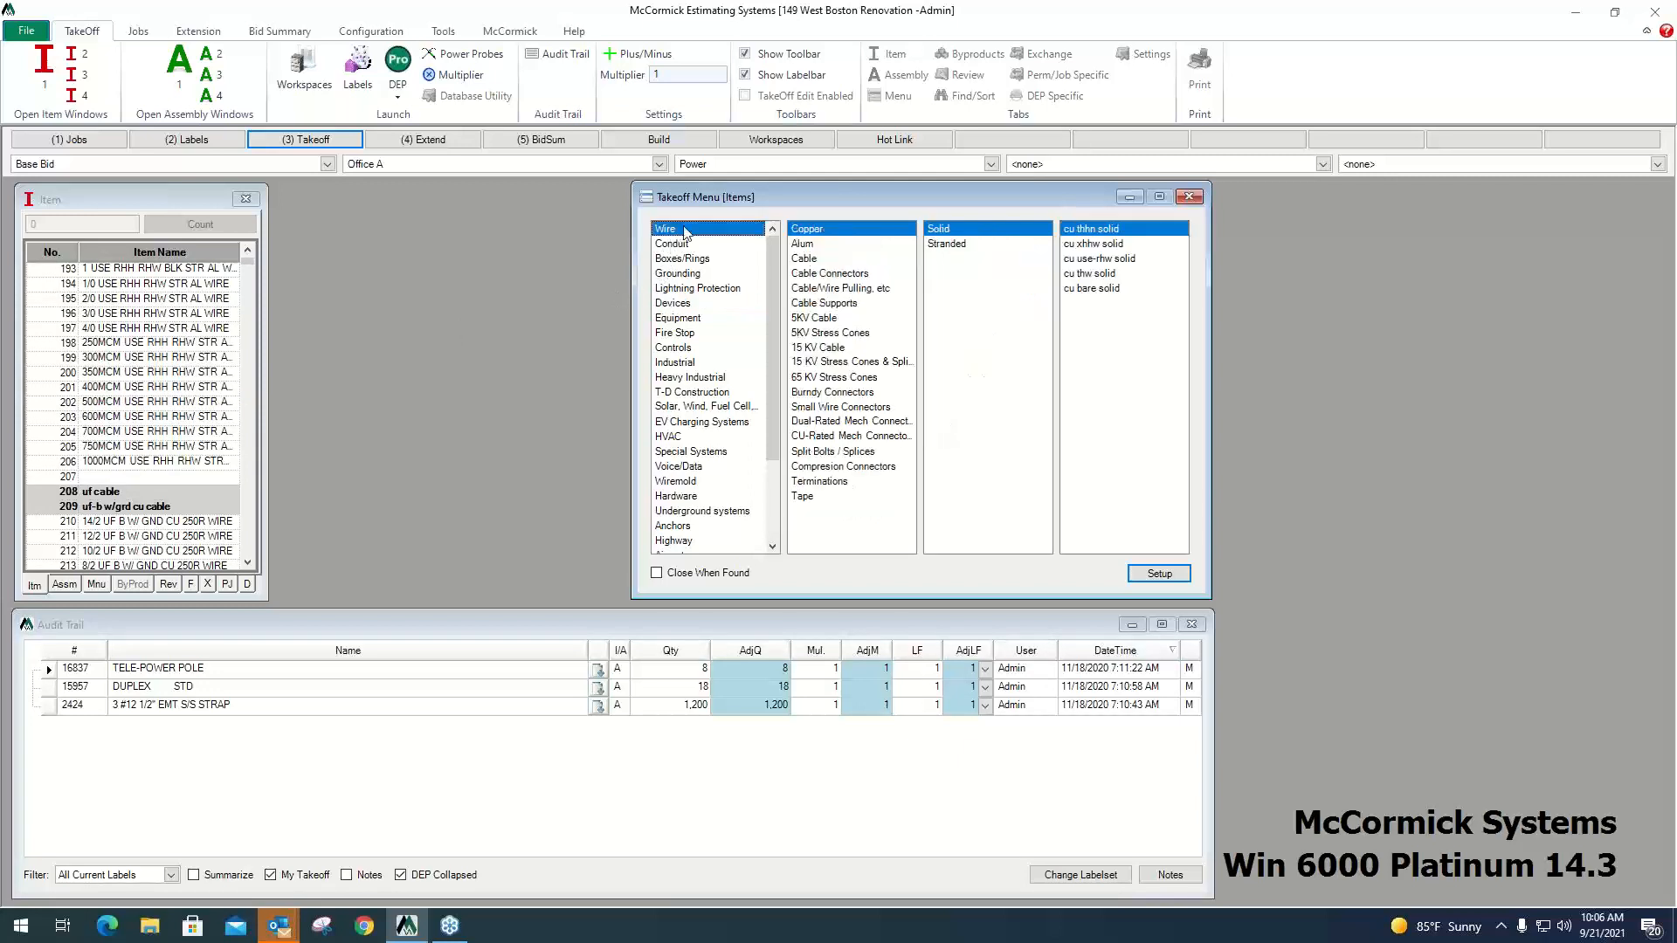
pyautogui.click(805, 245)
pyautogui.click(811, 260)
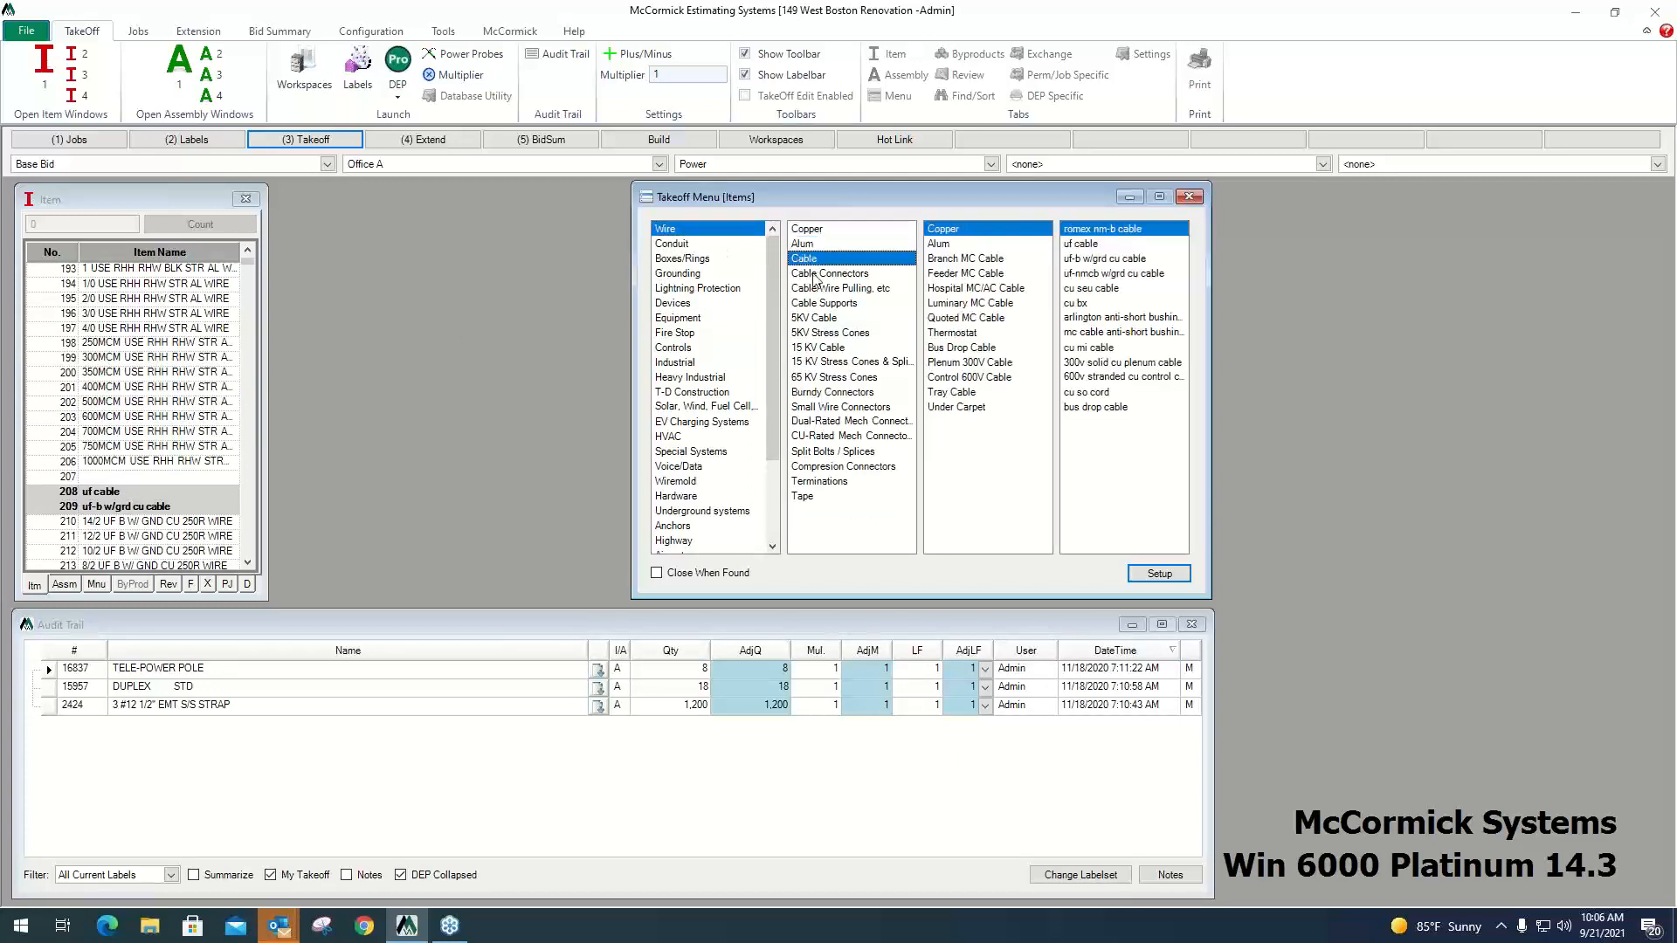
pyautogui.click(815, 276)
pyautogui.click(810, 232)
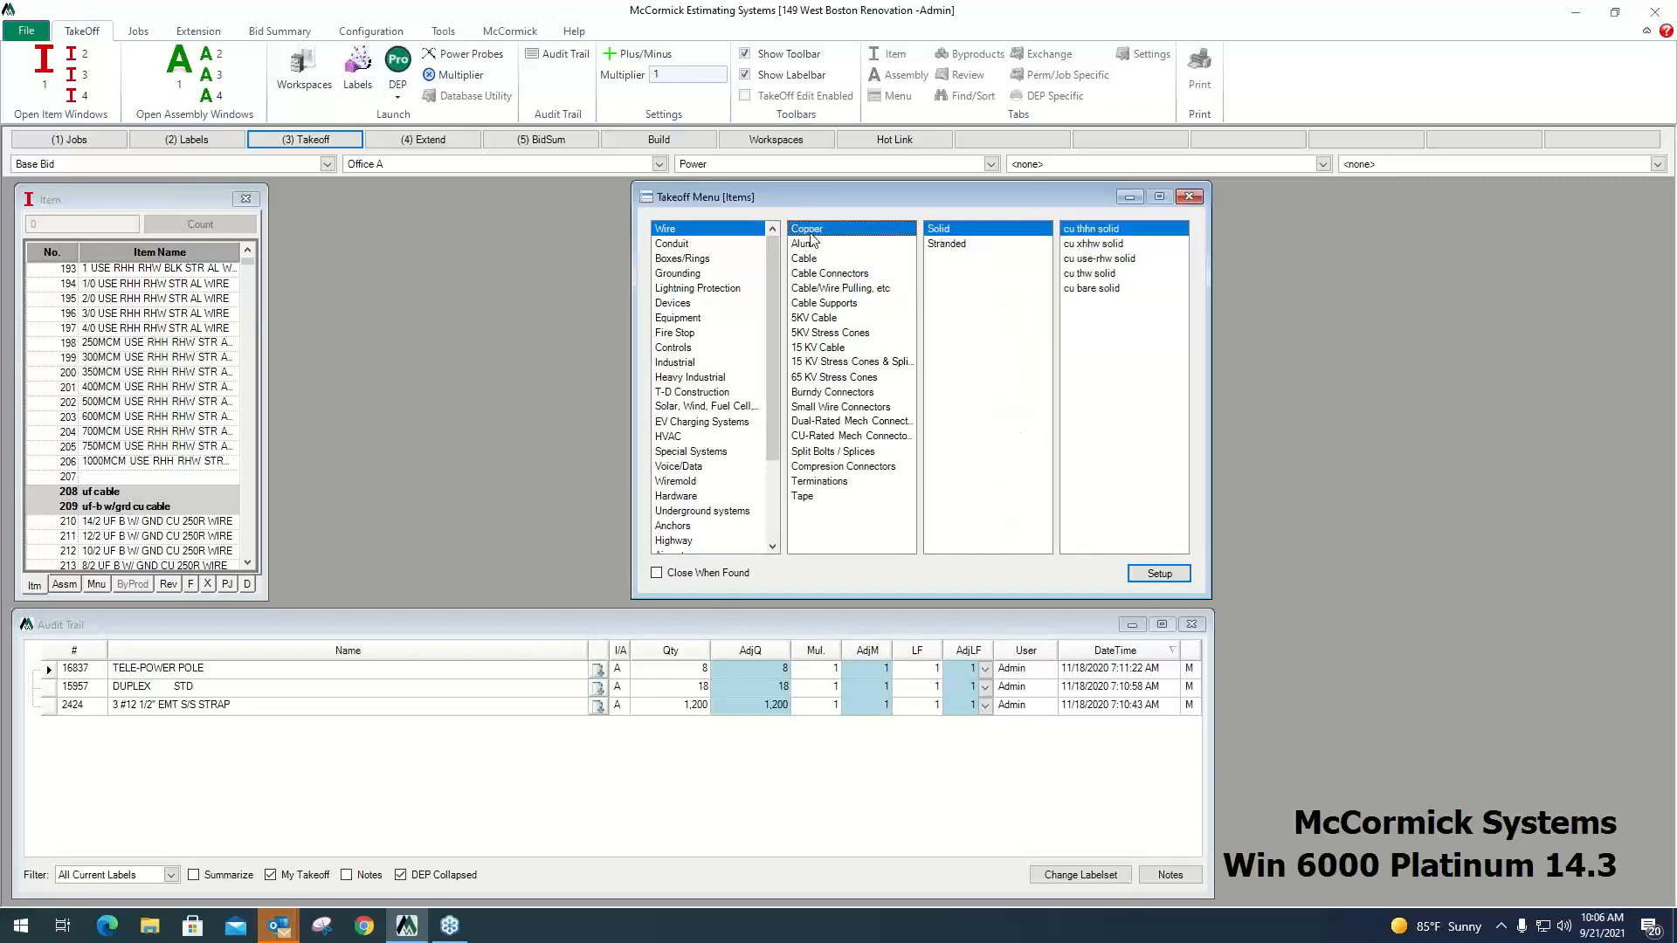
pyautogui.click(954, 246)
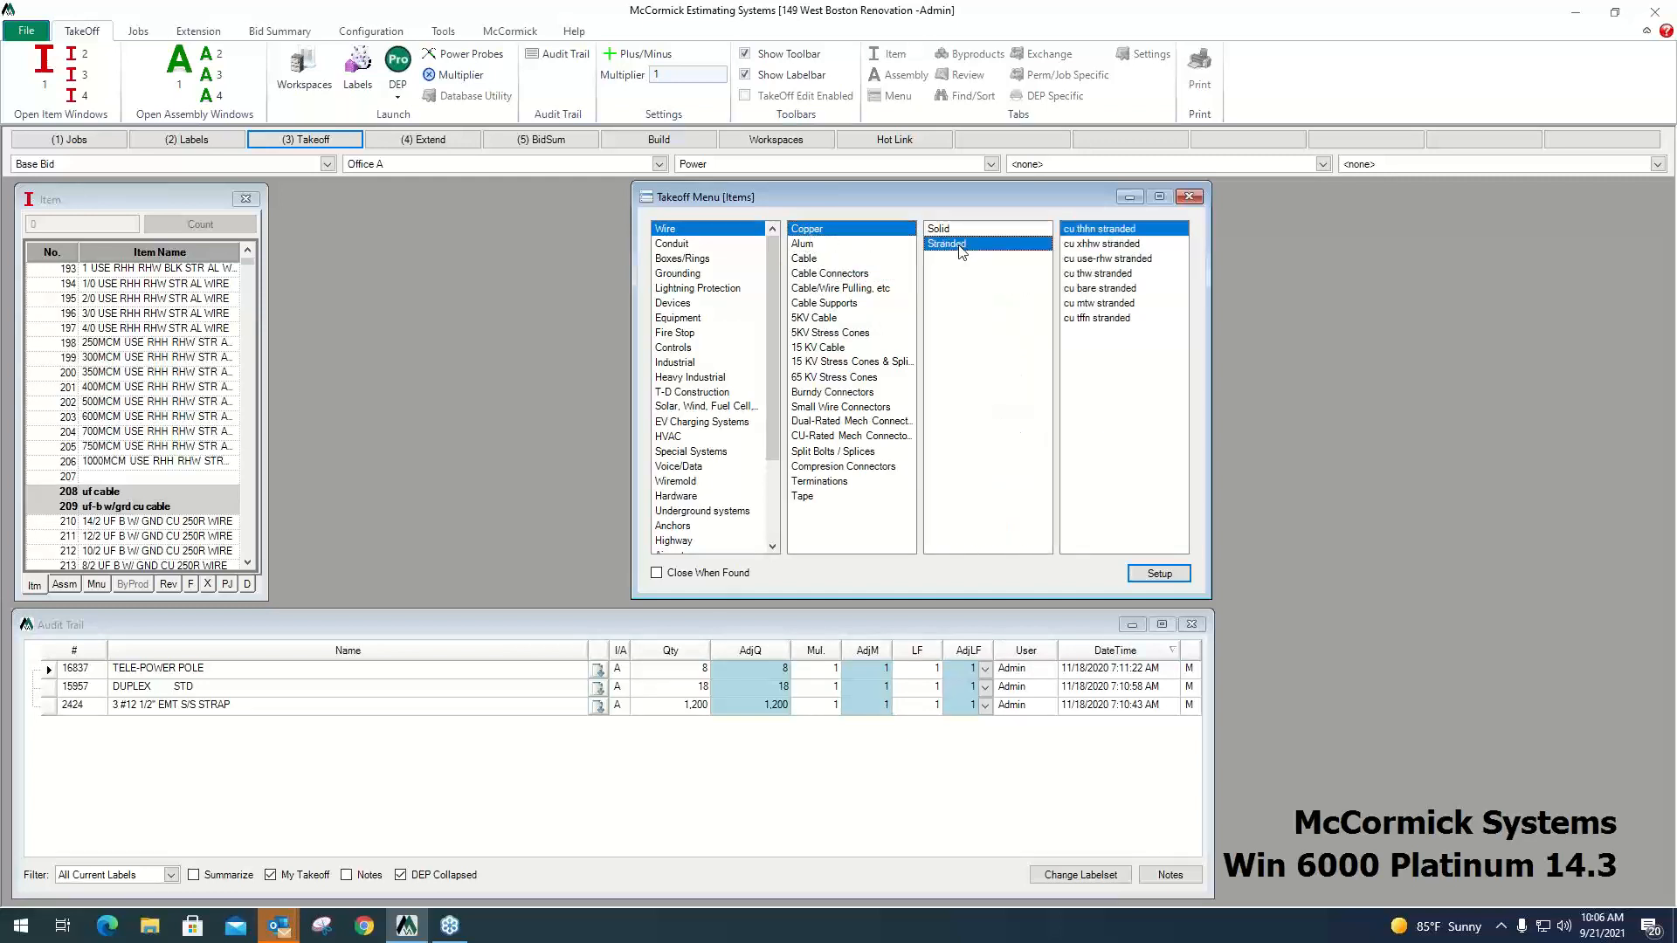
pyautogui.click(1099, 233)
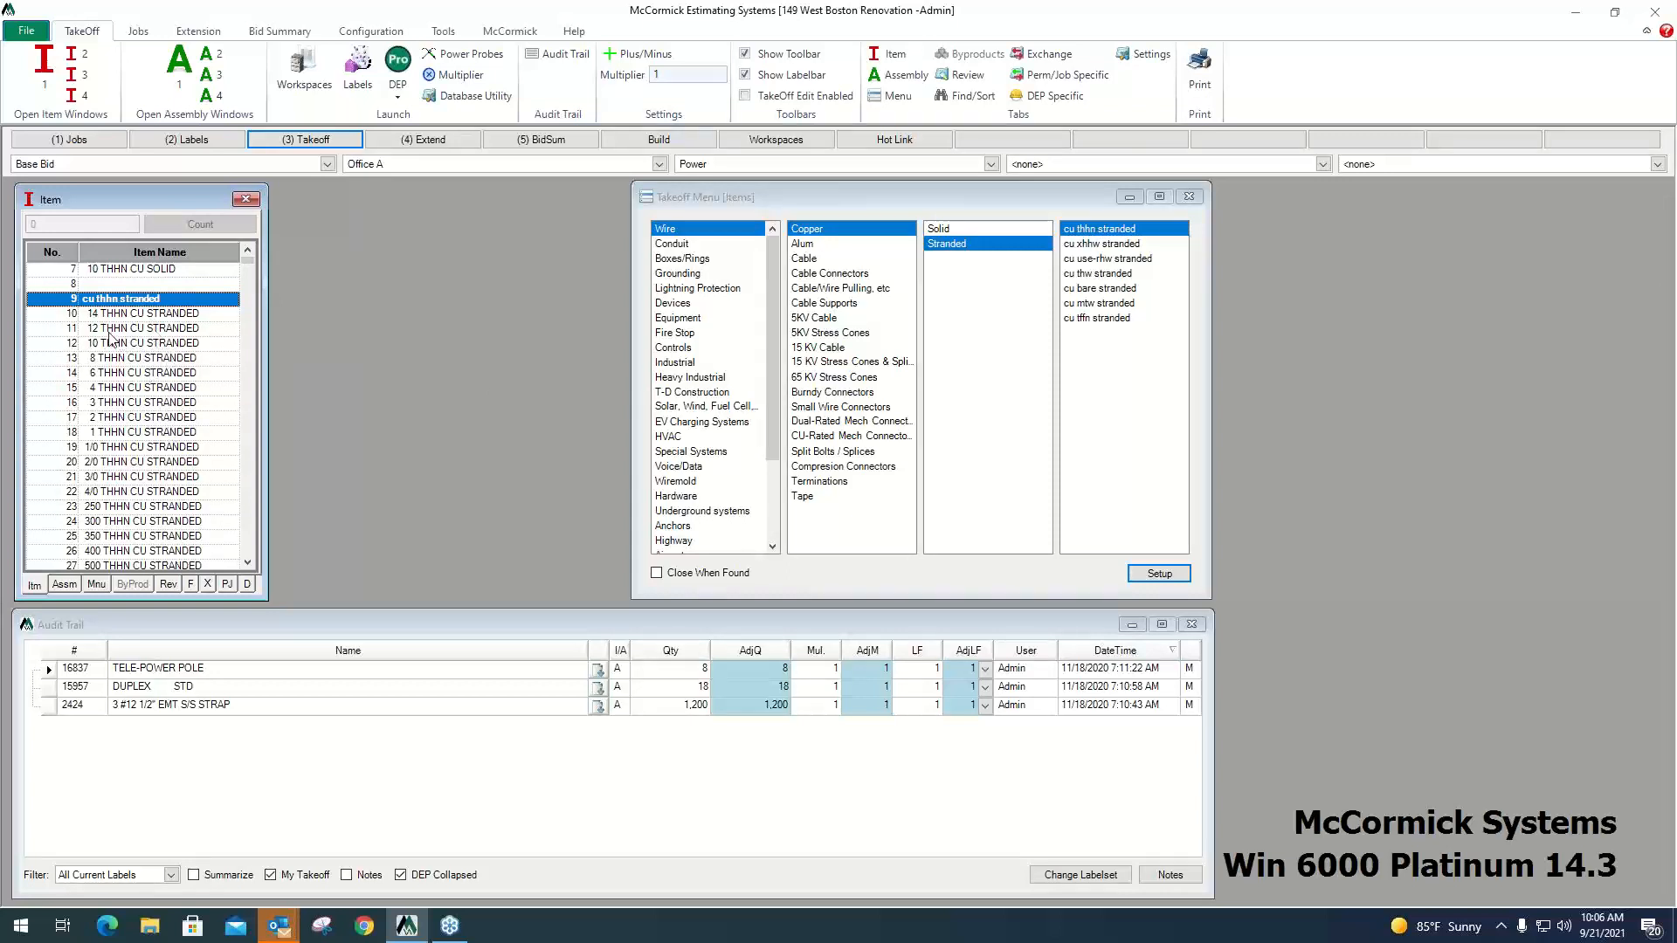
# Take off a quantity of 200 of the item 12 THHN CU STRANDED.
pyautogui.click(112, 330)
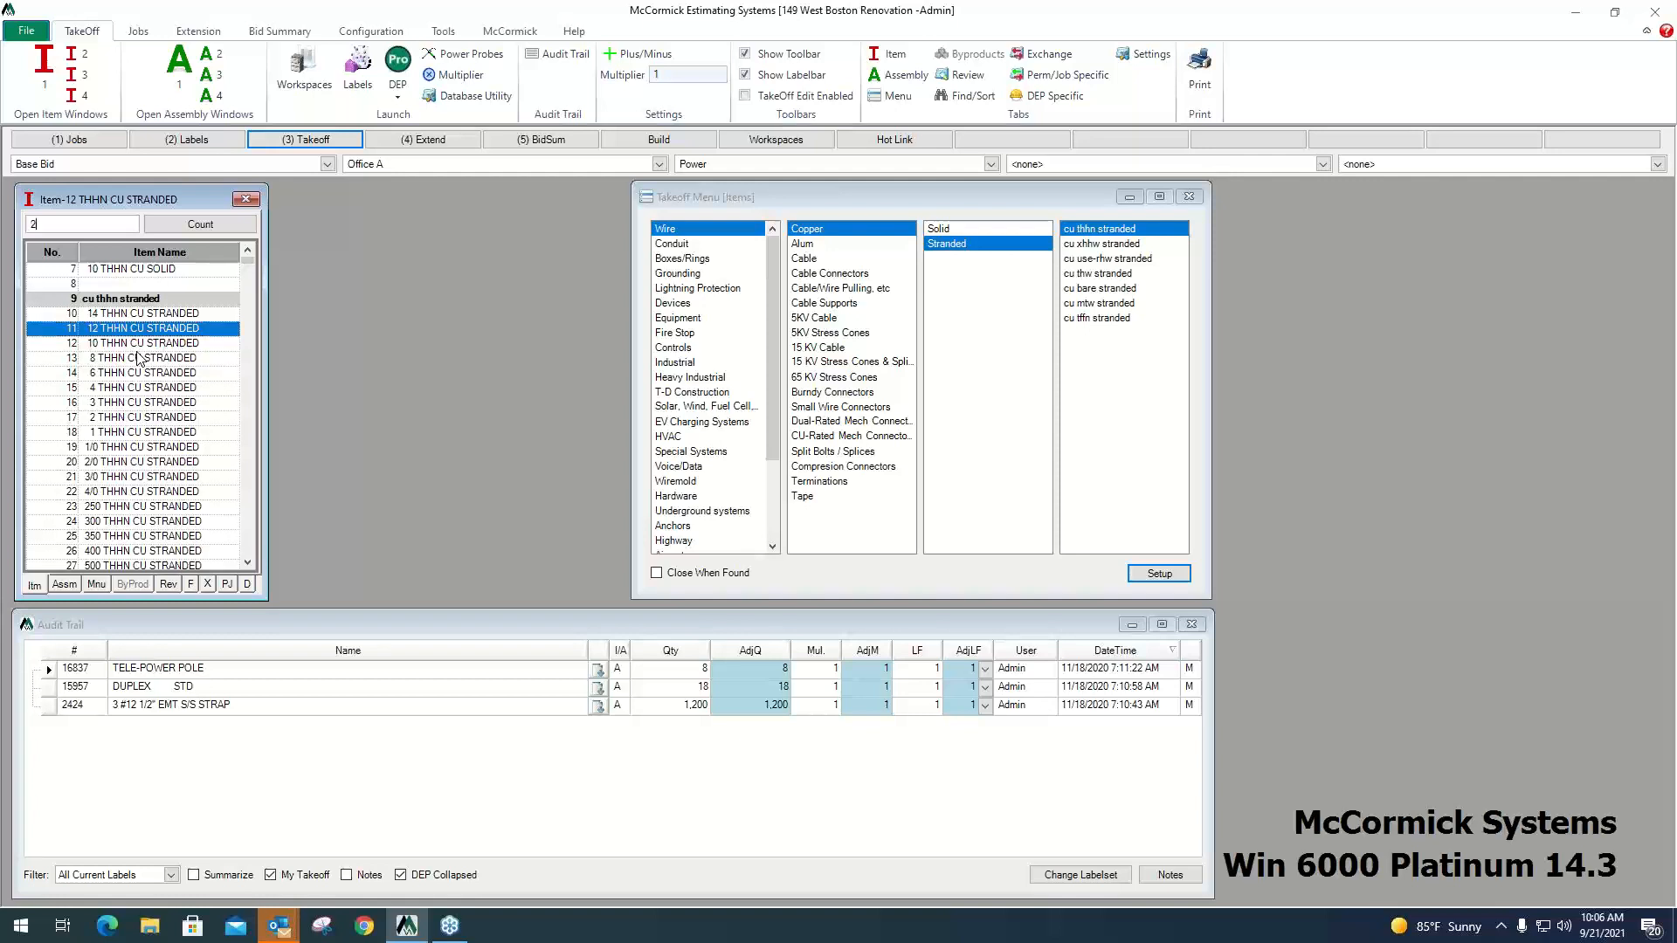
pyautogui.write('00')
pyautogui.press('Return')
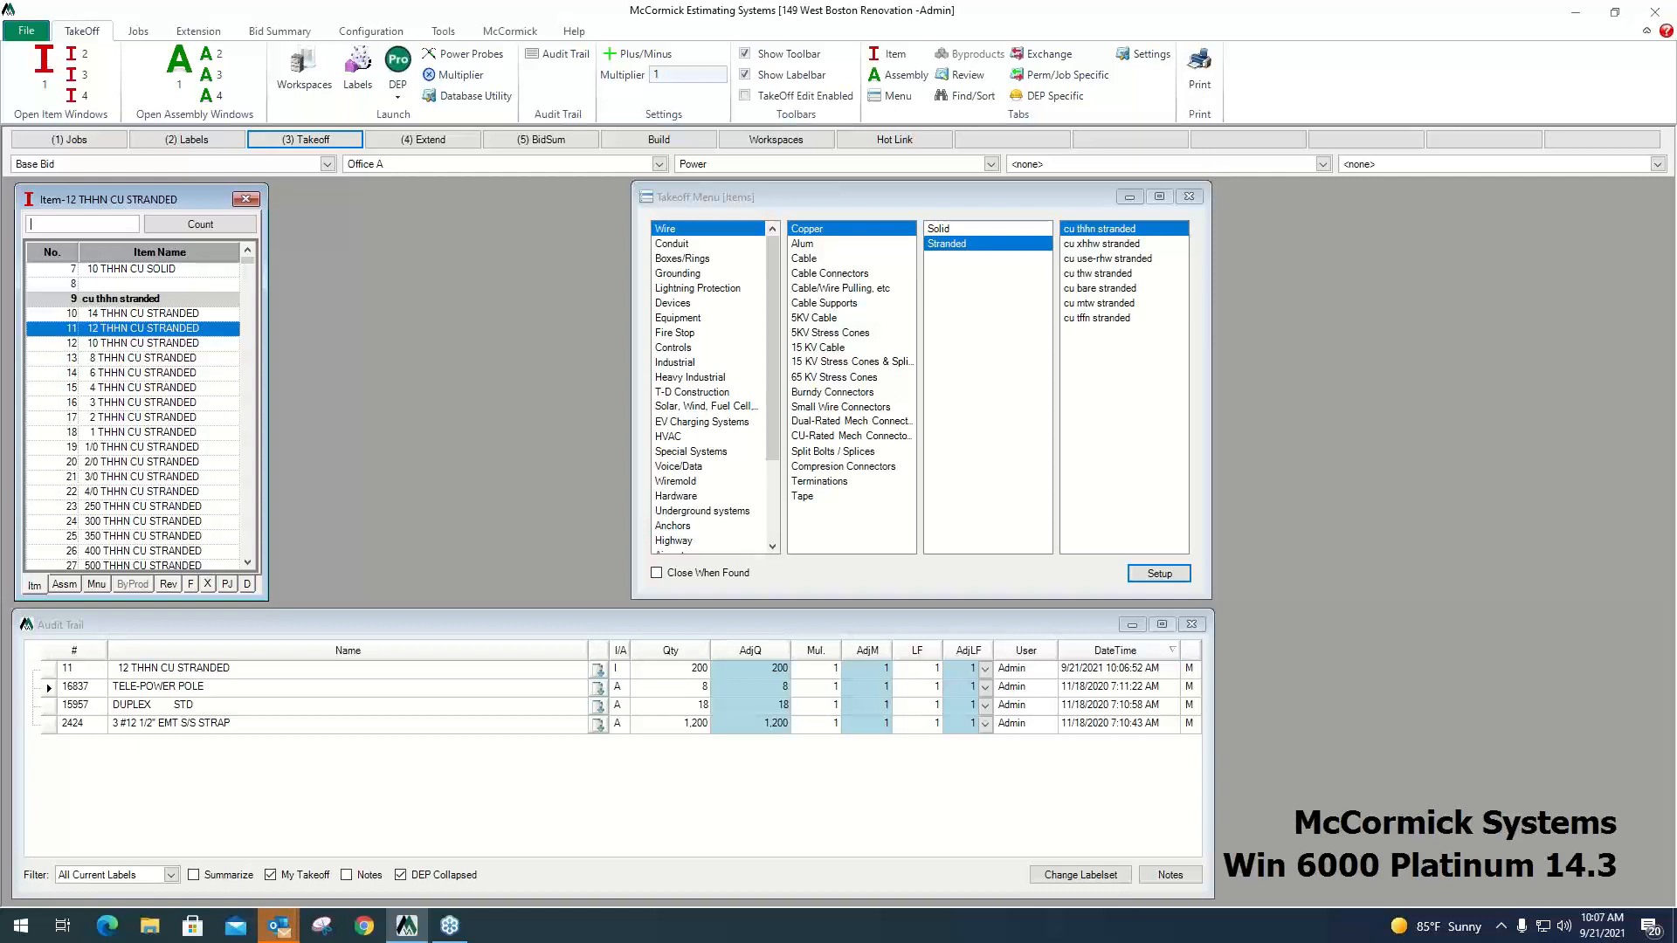
# Examine the 12 THHN CU STRANDED entry in the audit trail, from its quantity and item type to its user and date.
pyautogui.click(682, 668)
pyautogui.click(509, 675)
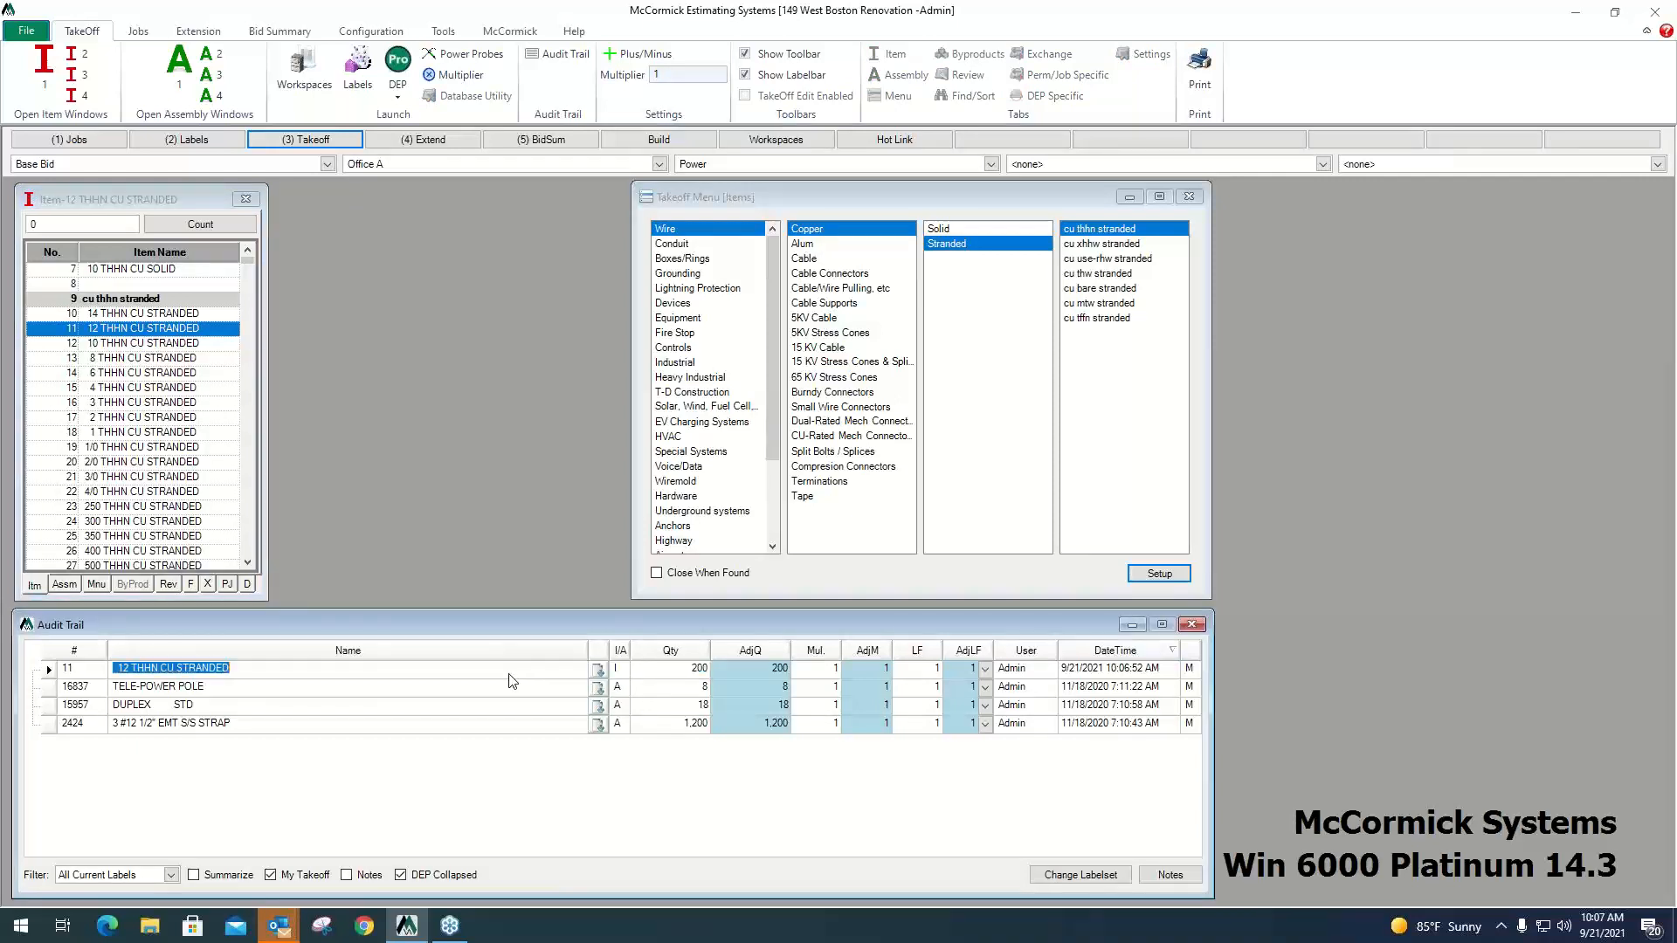
pyautogui.click(625, 673)
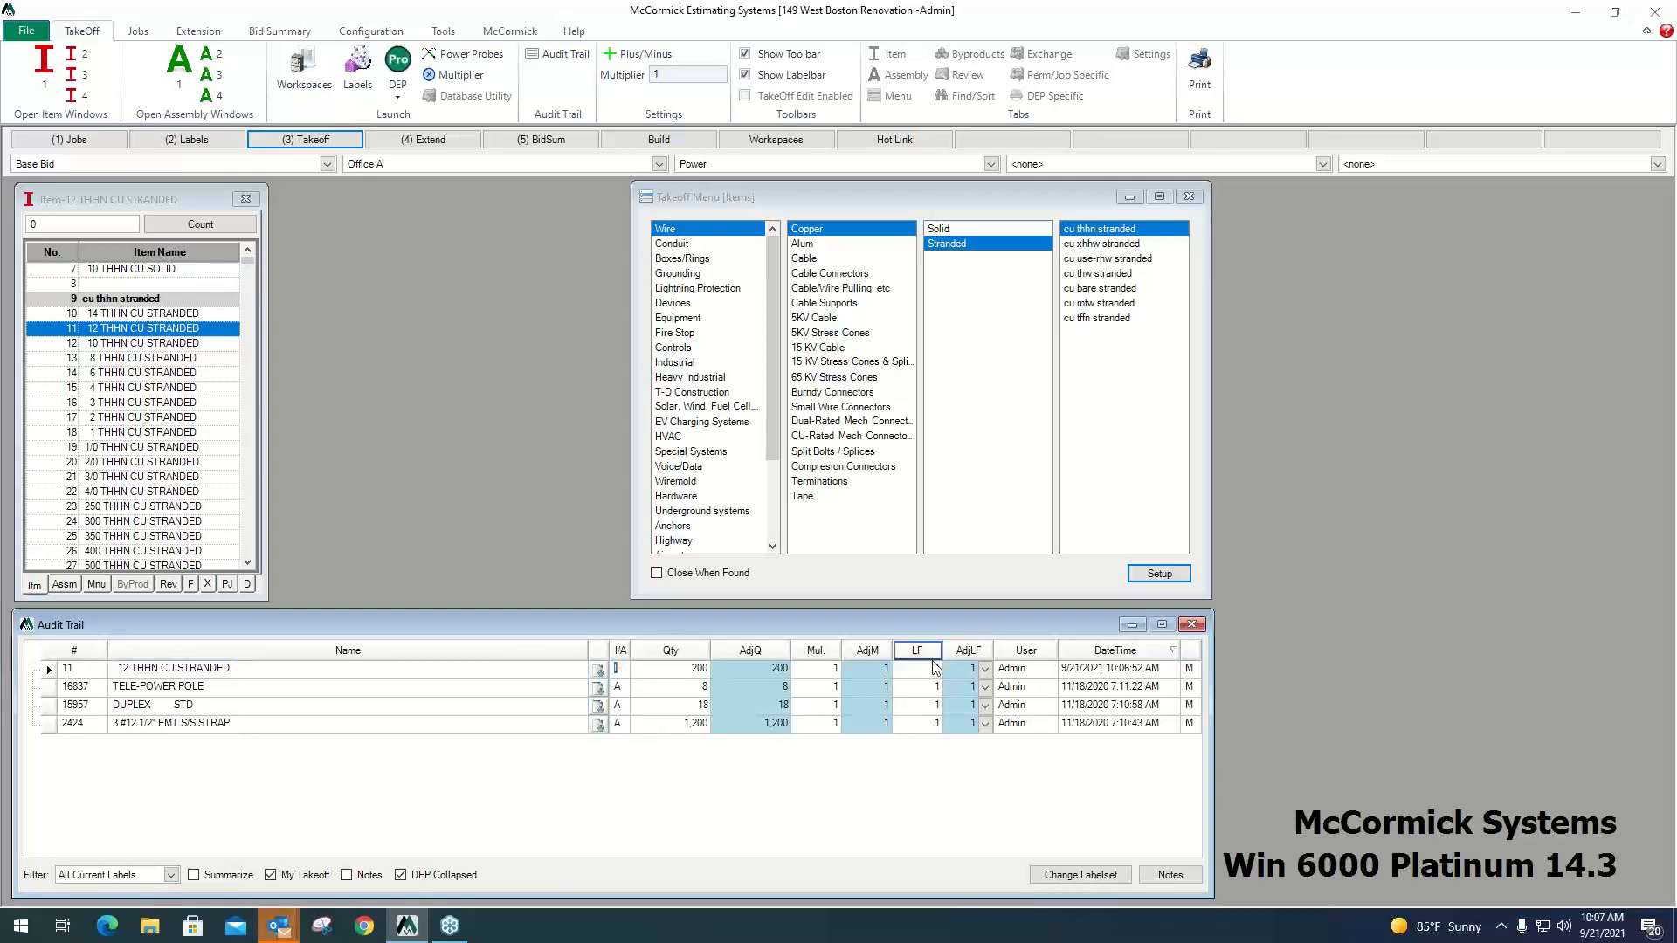
pyautogui.click(1030, 670)
pyautogui.click(1119, 669)
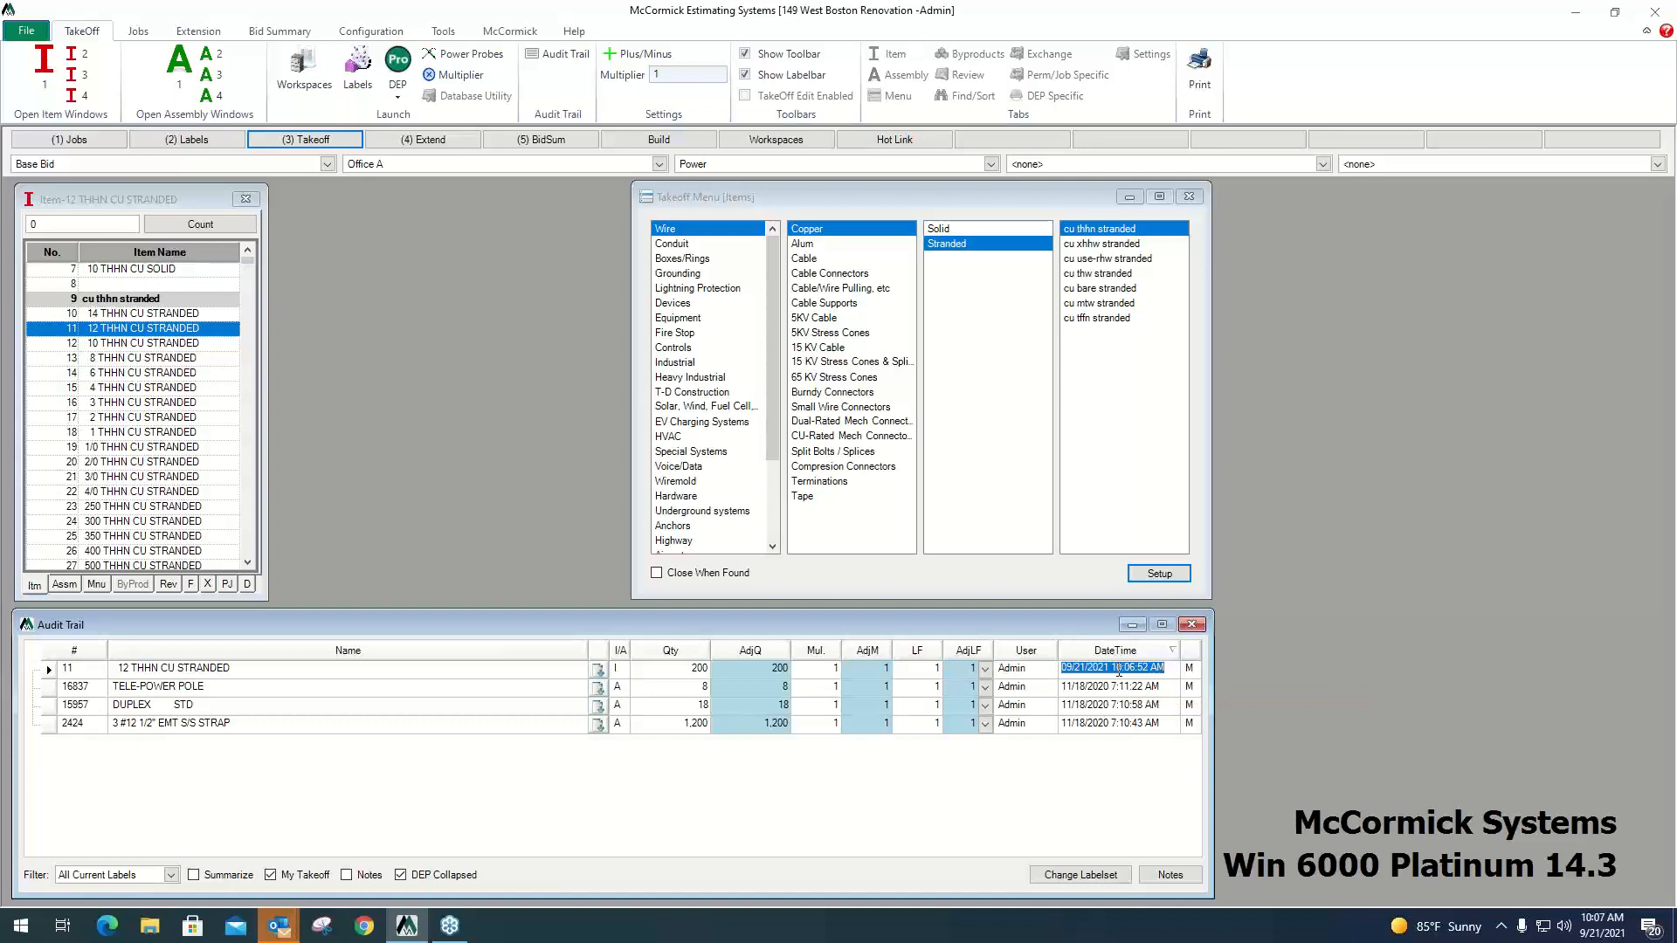
pyautogui.click(1191, 669)
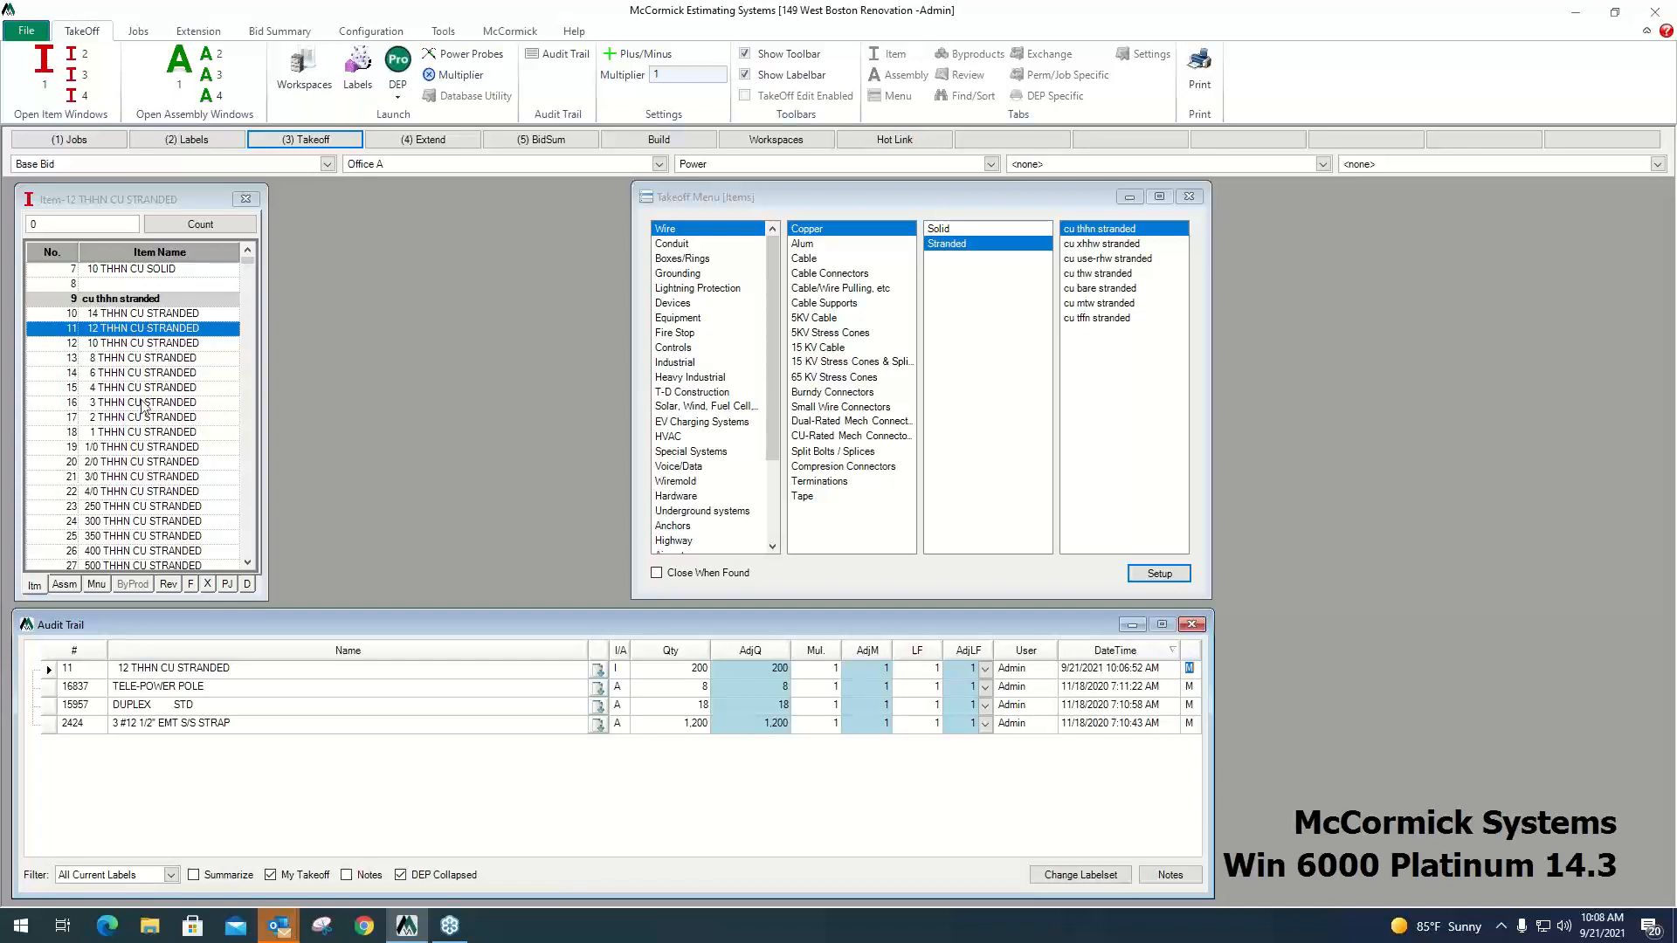
# Open the review details of 12 THHN CU STRANDED and go through its fields from Book Price to CO Lbr 2.
pyautogui.click(169, 585)
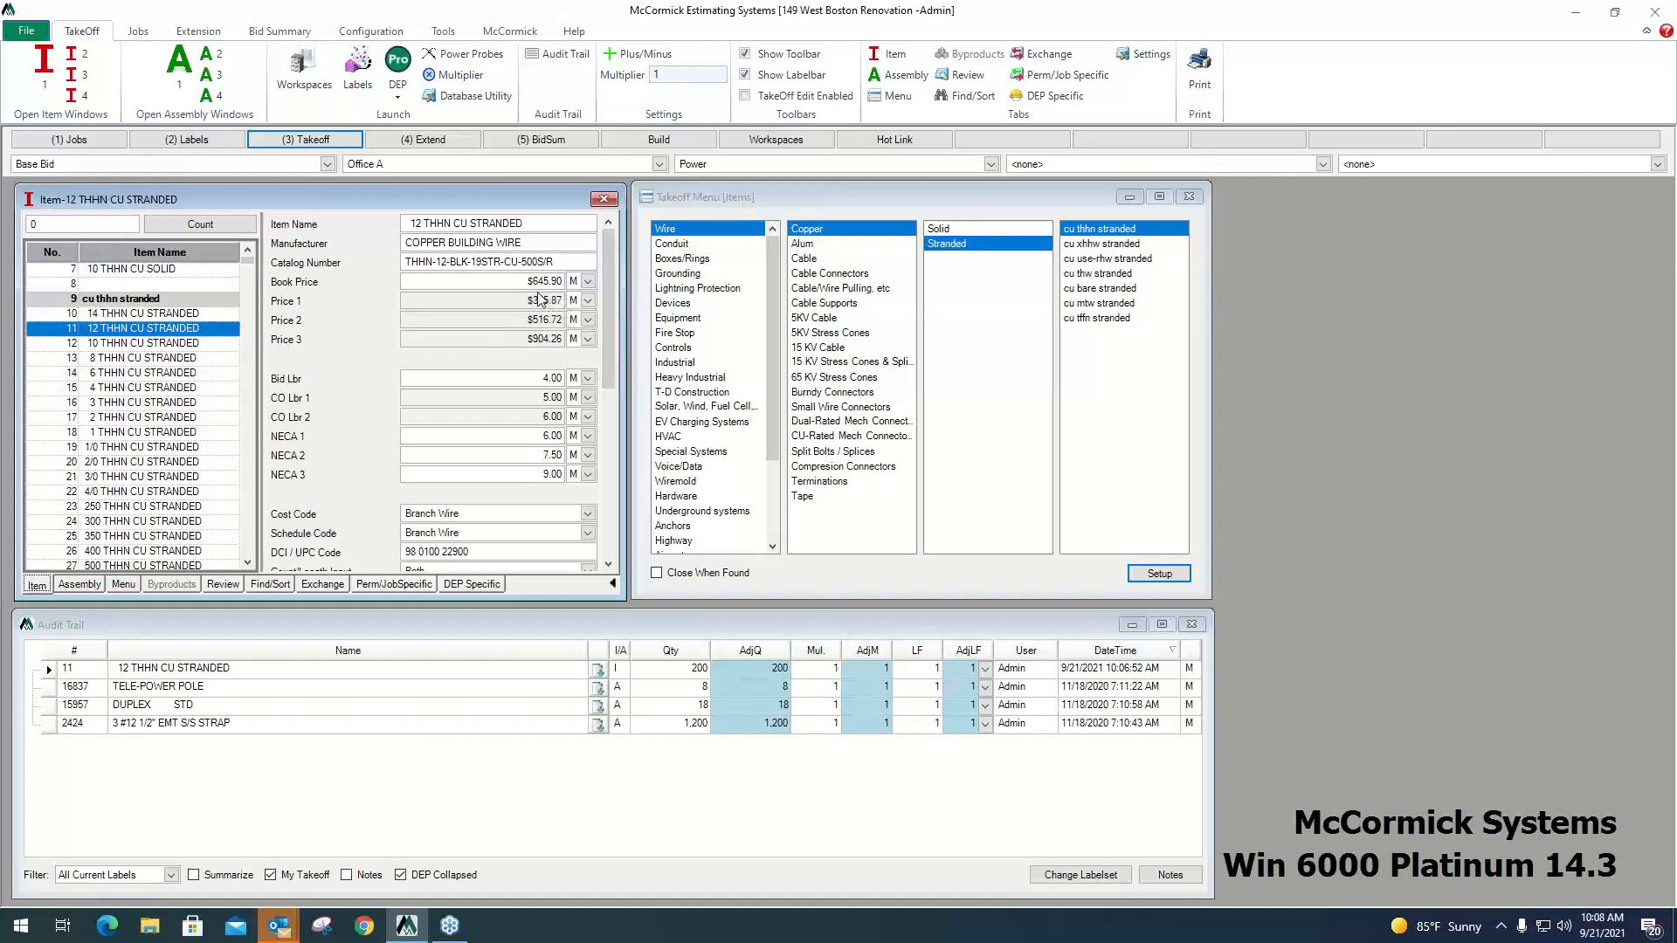
pyautogui.click(517, 280)
pyautogui.press('Tab')
pyautogui.press('Tab')
pyautogui.press('Tab')
pyautogui.press('Tab')
pyautogui.press('Tab')
pyautogui.press('Tab')
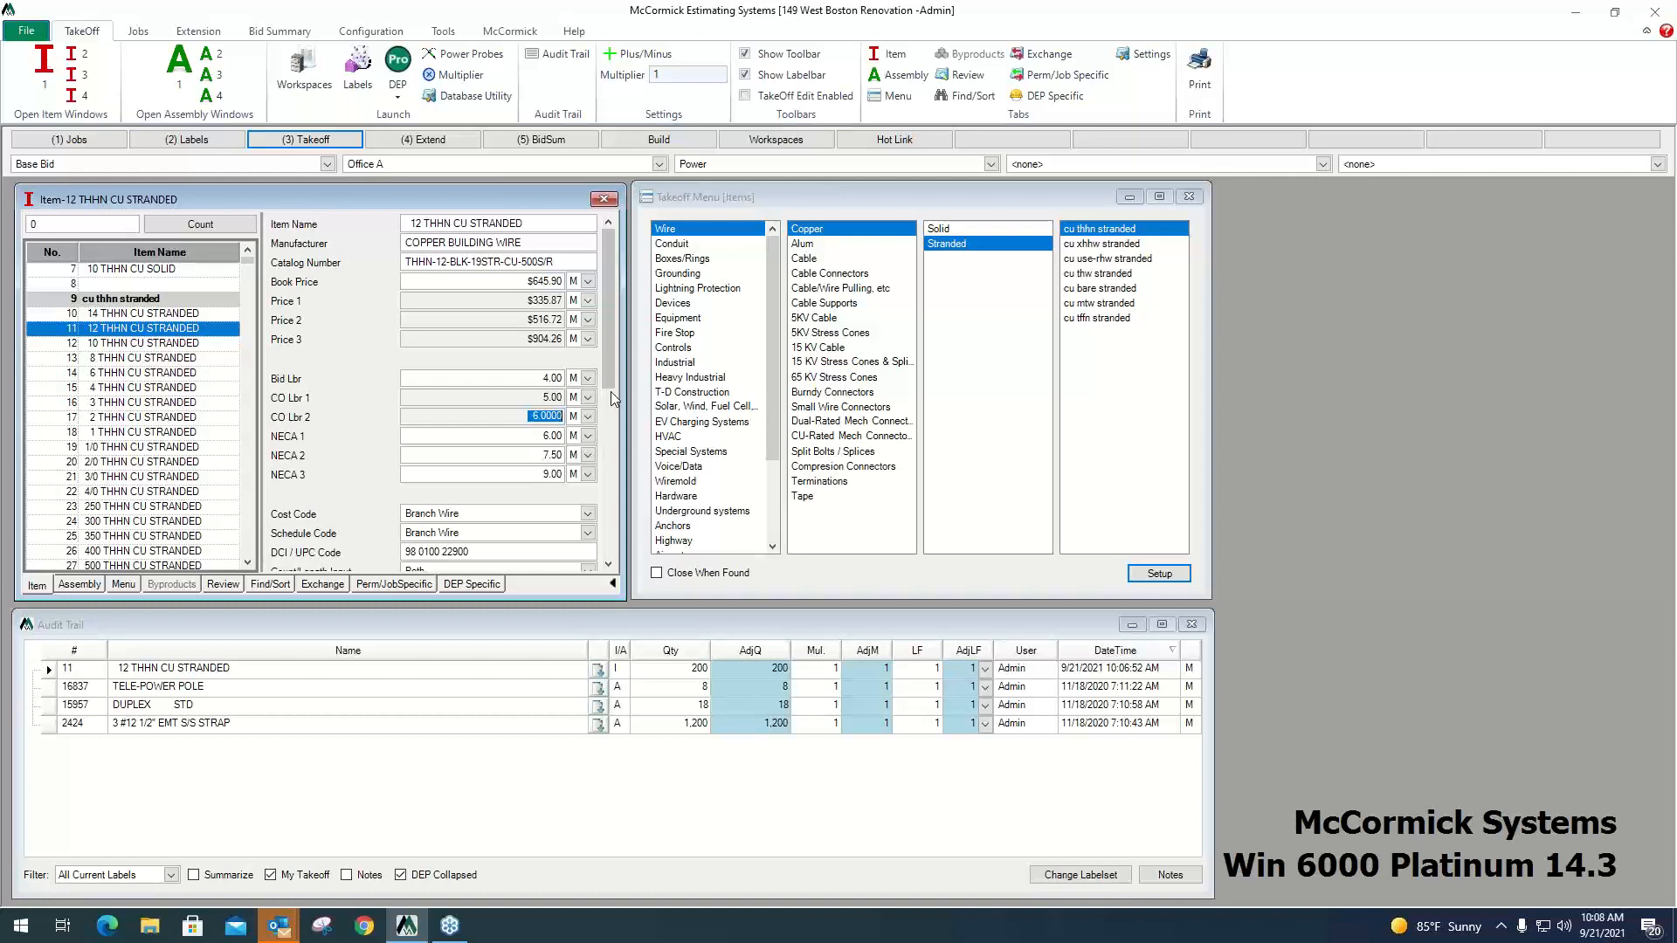
# Examine the wire item's Price 1, Price 2, Bid Lbr and CO Lbr 2 columns, cost code and price adjustment factors.
pyautogui.click(533, 300)
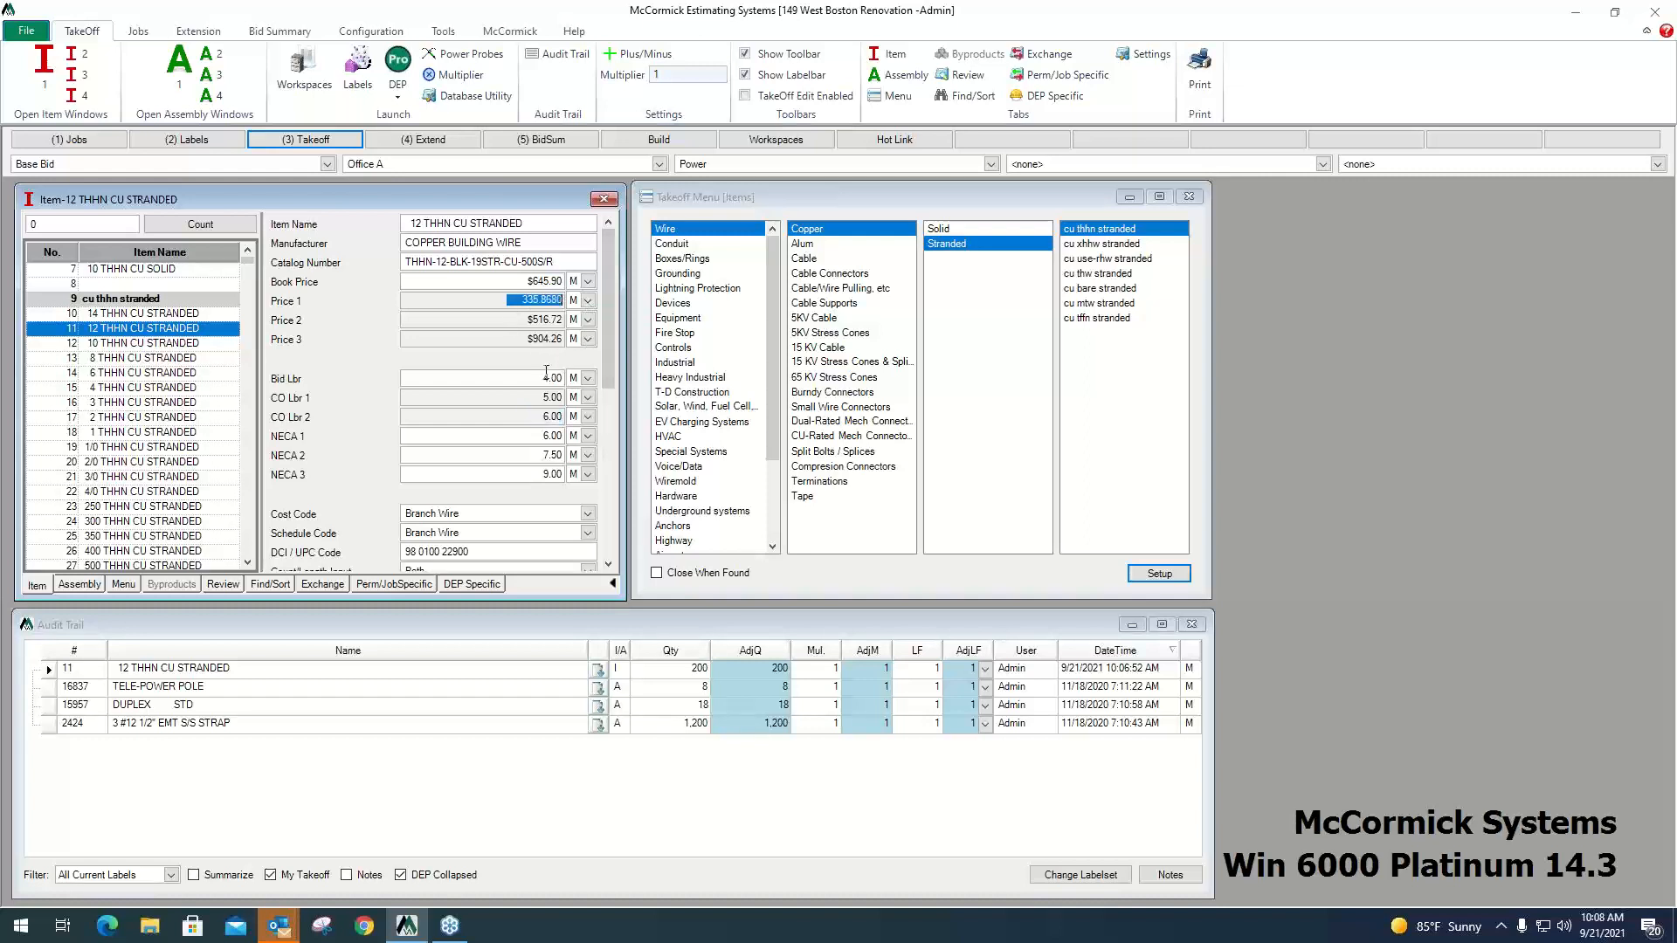
pyautogui.click(547, 376)
pyautogui.click(498, 319)
pyautogui.click(533, 417)
pyautogui.scroll(-1, 492, 460)
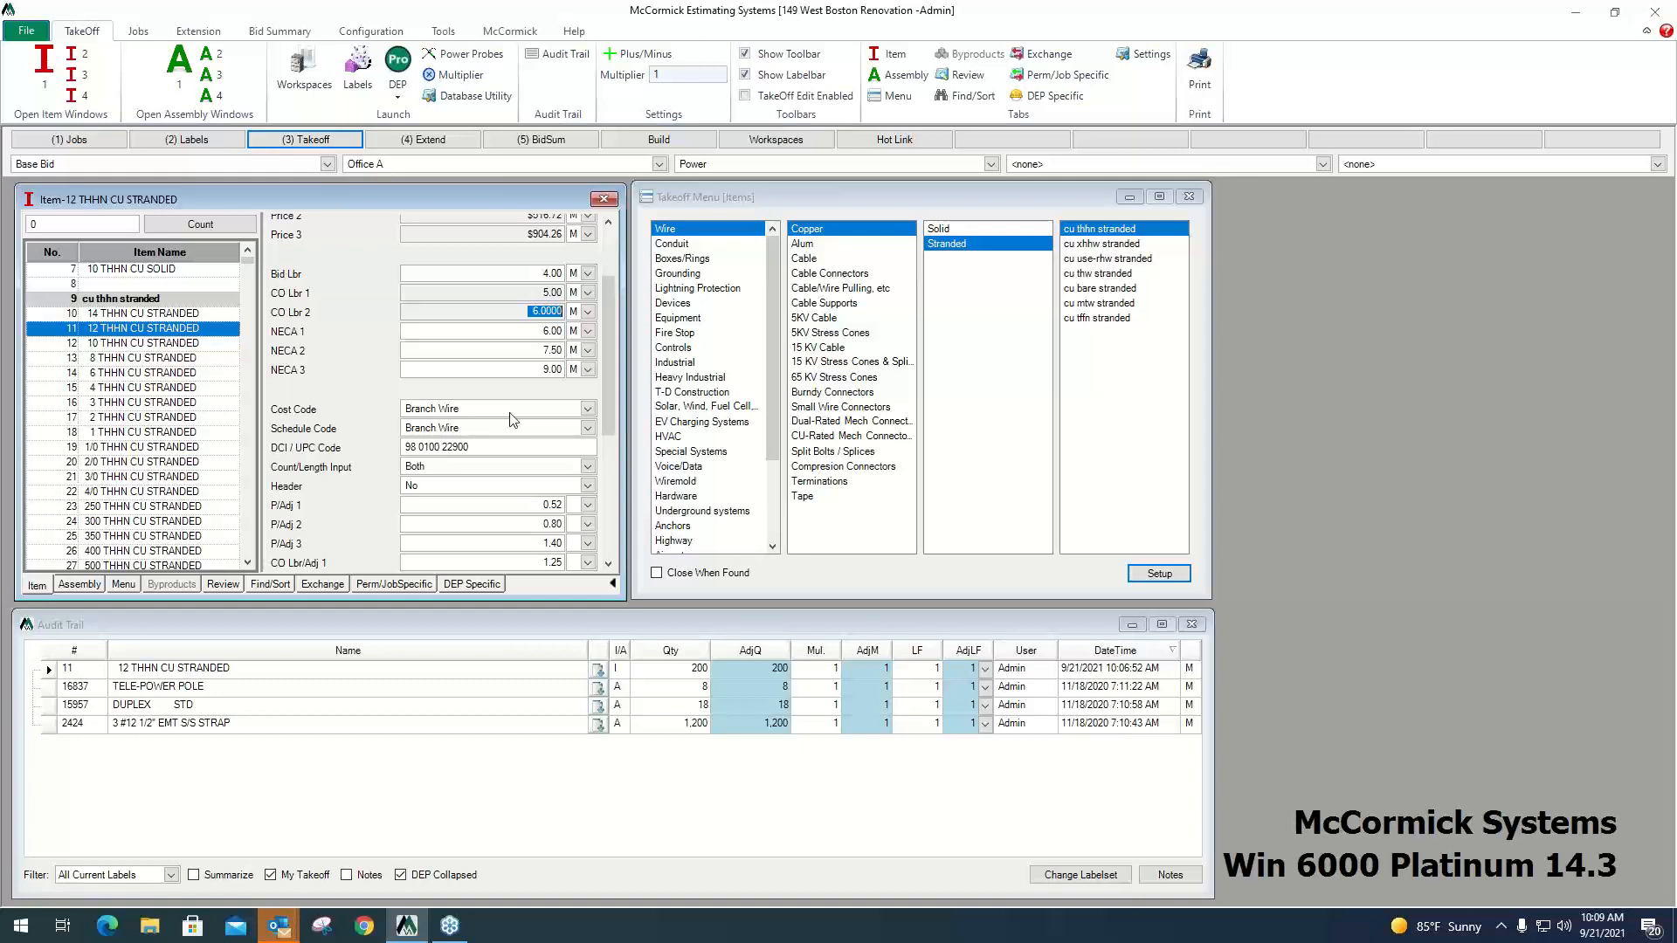
pyautogui.moveTo(609, 341); pyautogui.dragTo(607, 279)
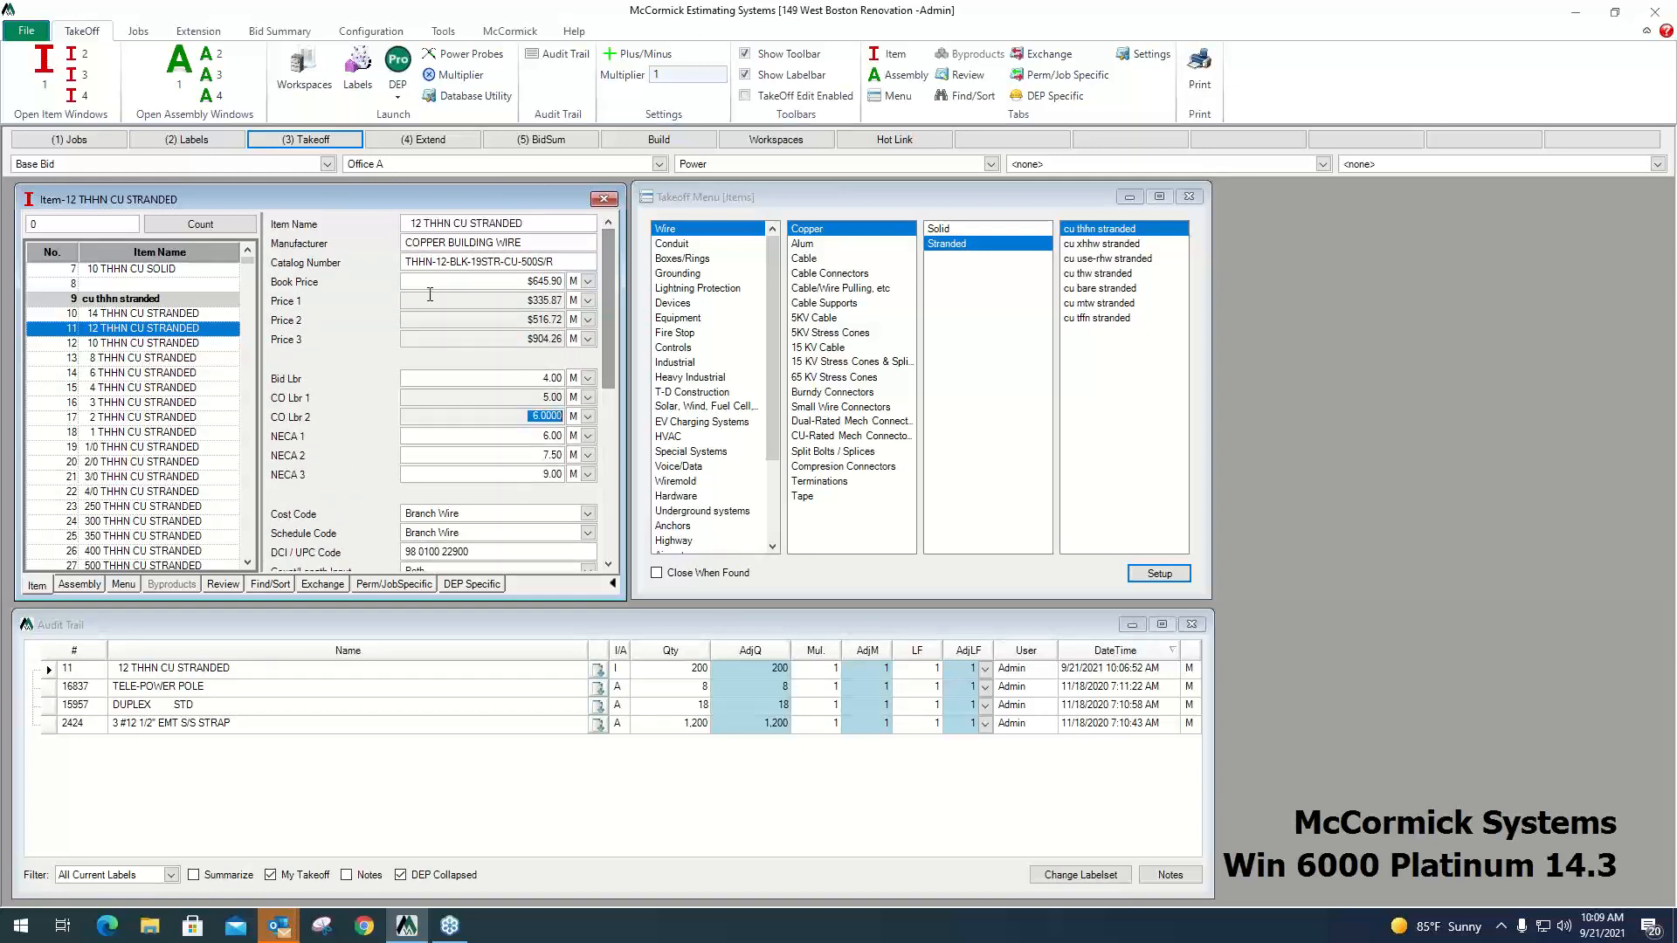
# Switch to assemblies and select DUPLEX 20 AMP STD from the Standard Grade receptacles under Devices.
pyautogui.click(87, 585)
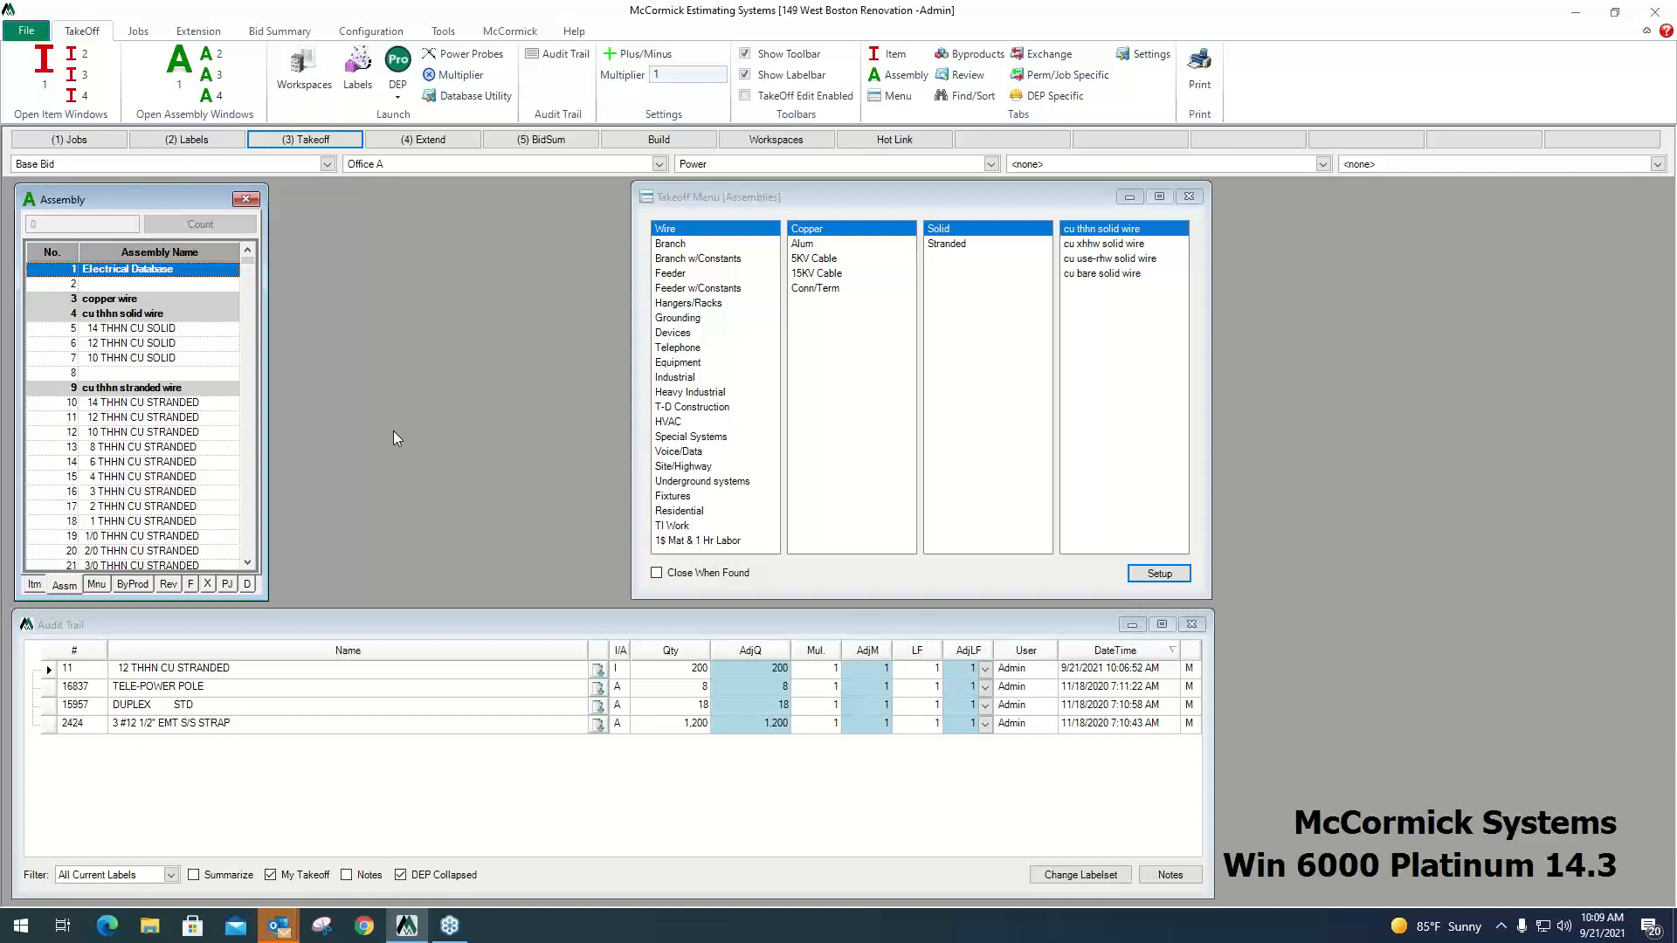
pyautogui.click(683, 340)
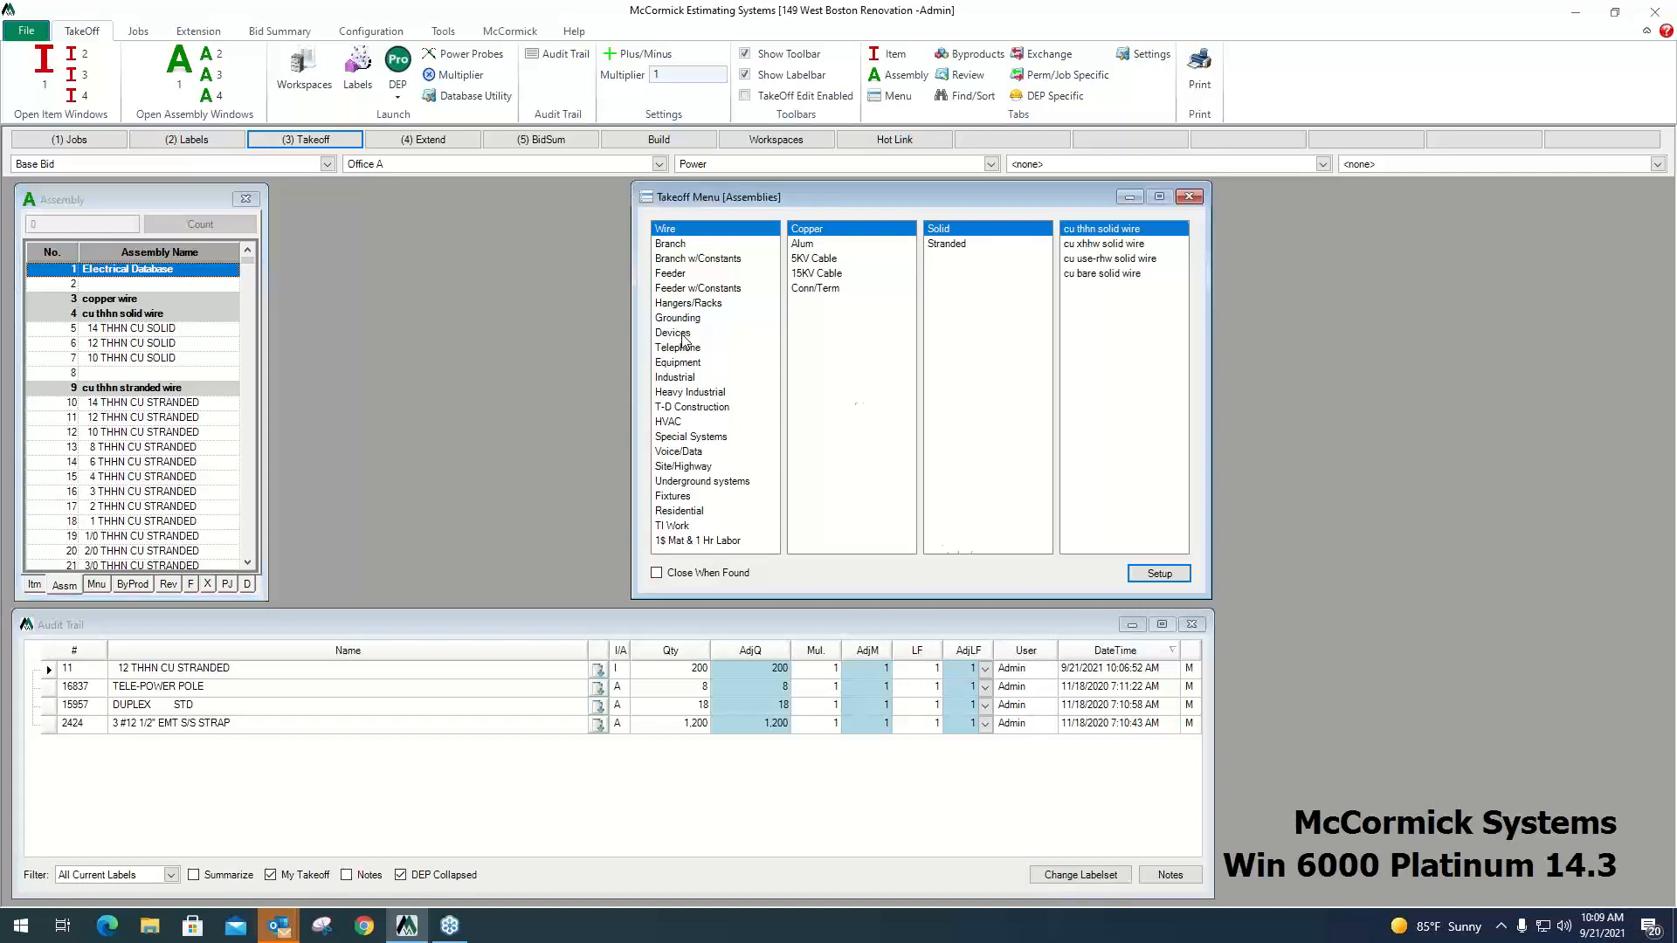
pyautogui.click(171, 201)
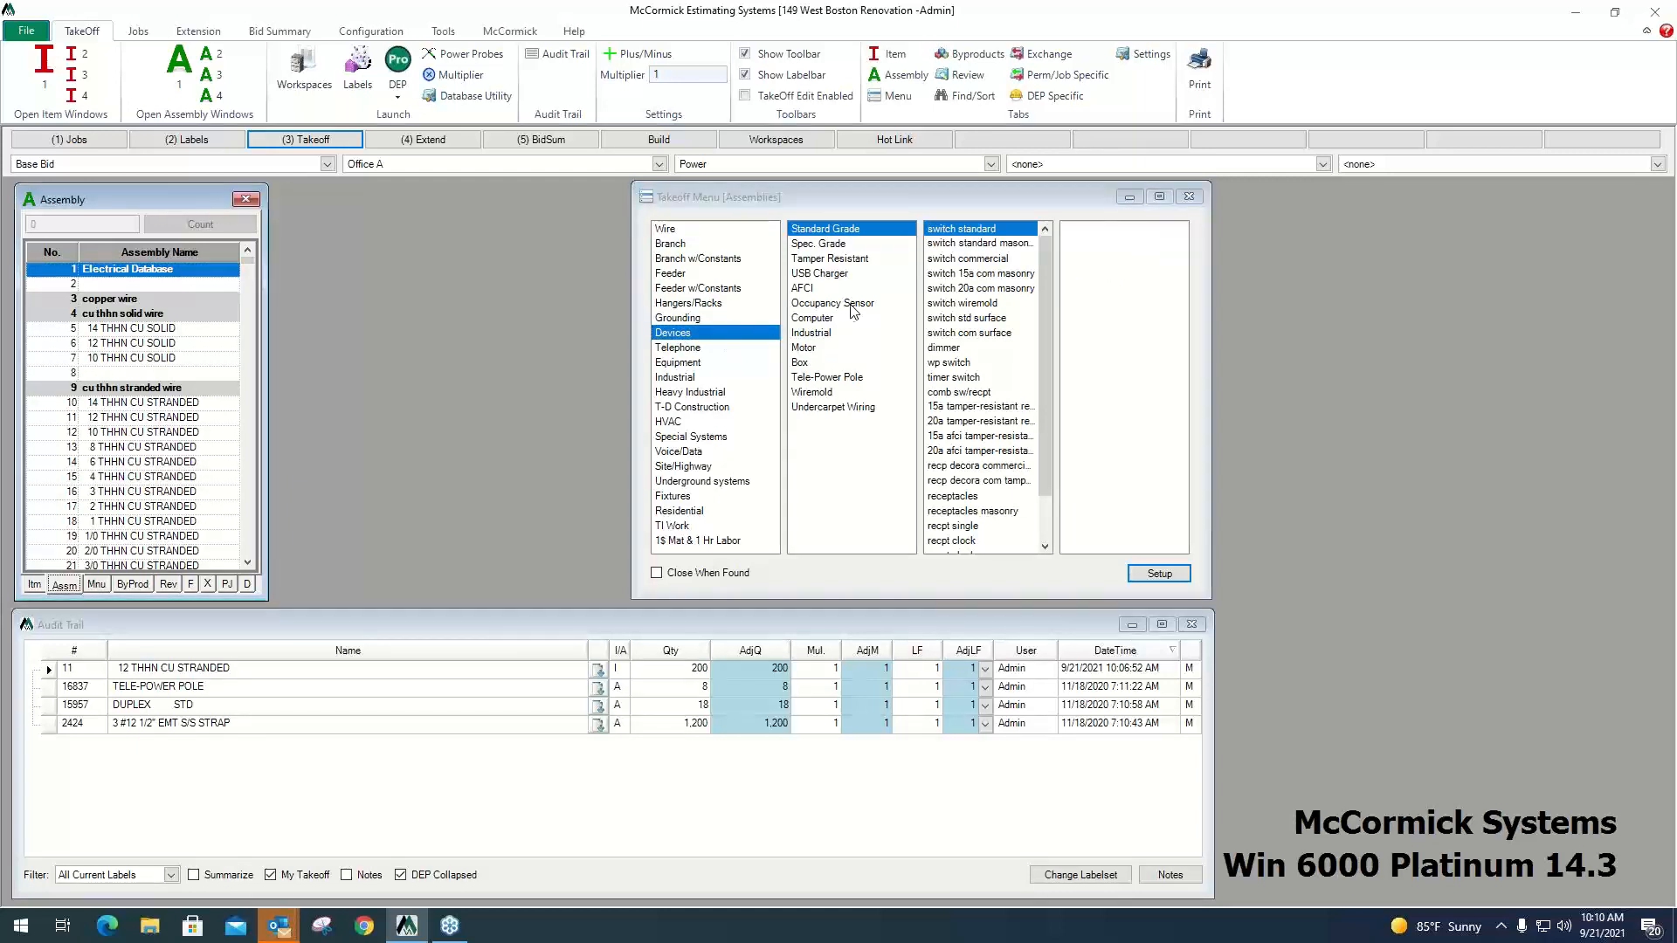
pyautogui.click(725, 342)
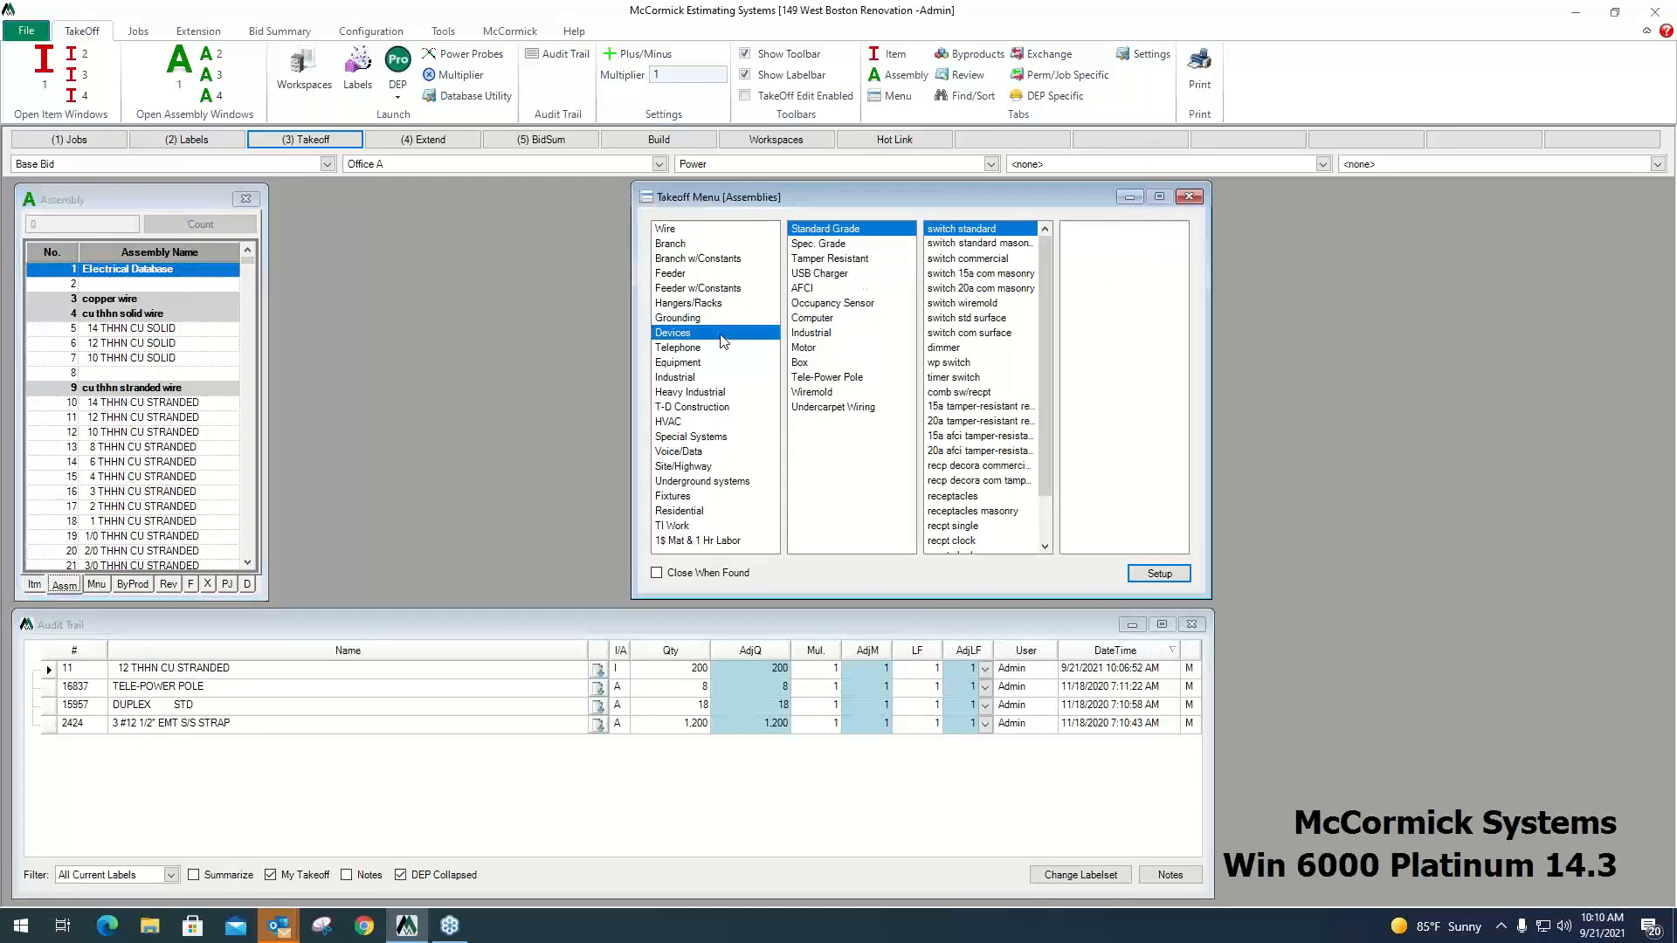
pyautogui.click(977, 496)
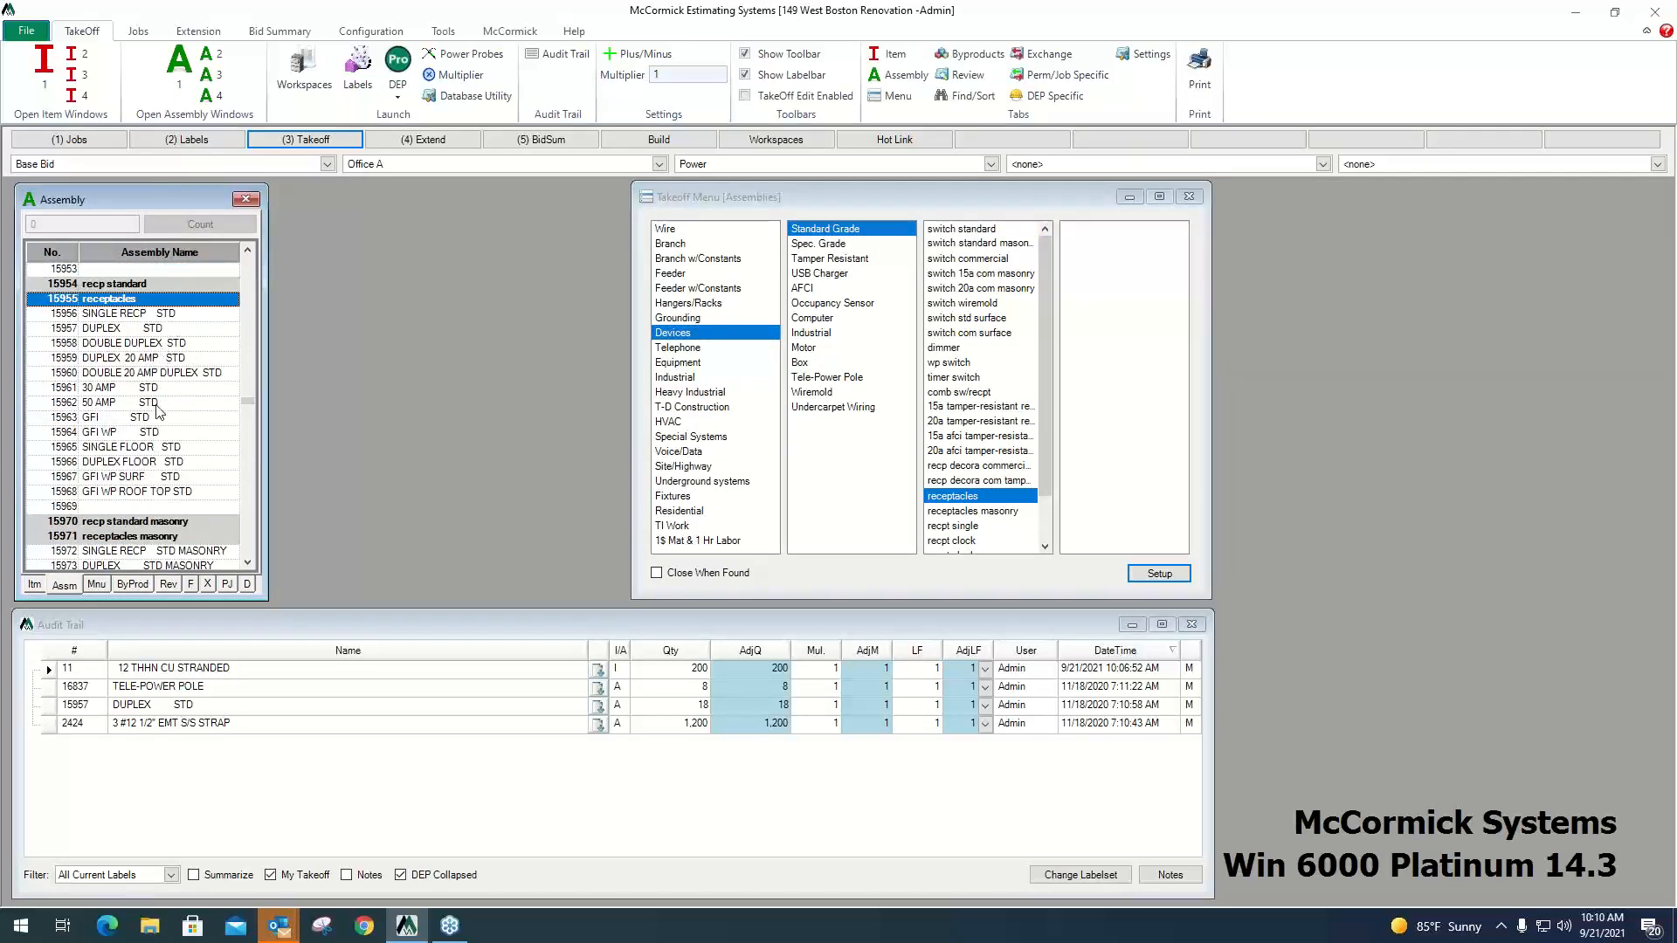
pyautogui.click(130, 358)
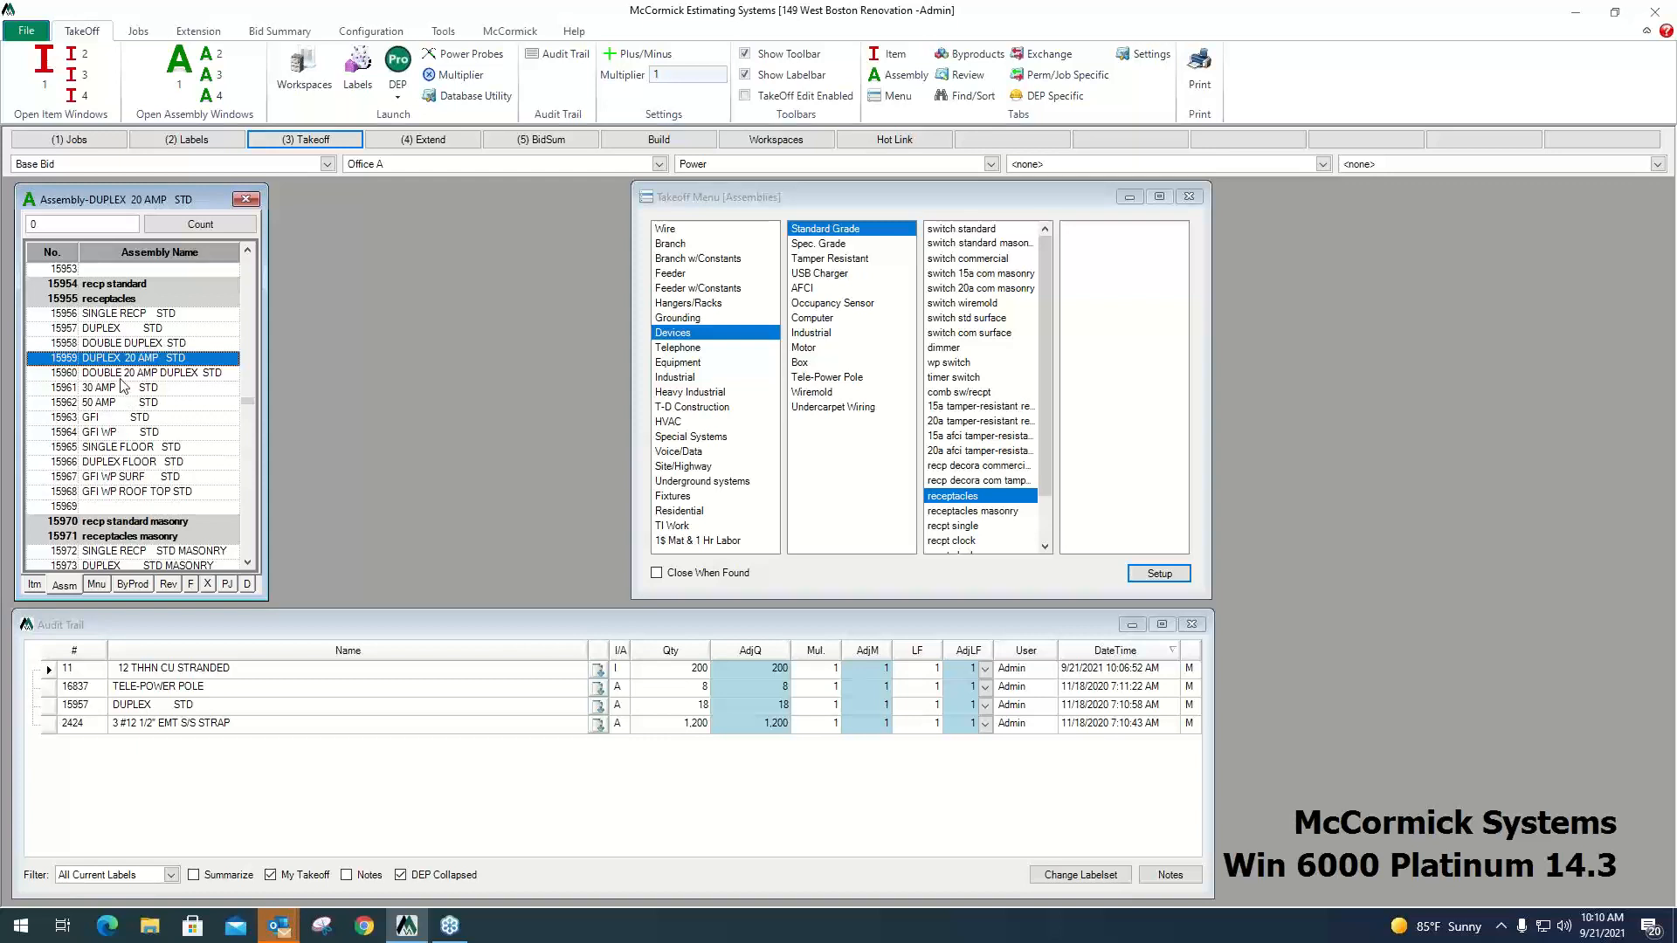
# Review the byproducts of the DUPLEX 20 AMP STD assembly, from the mud ring to the 4/S box.
pyautogui.click(138, 593)
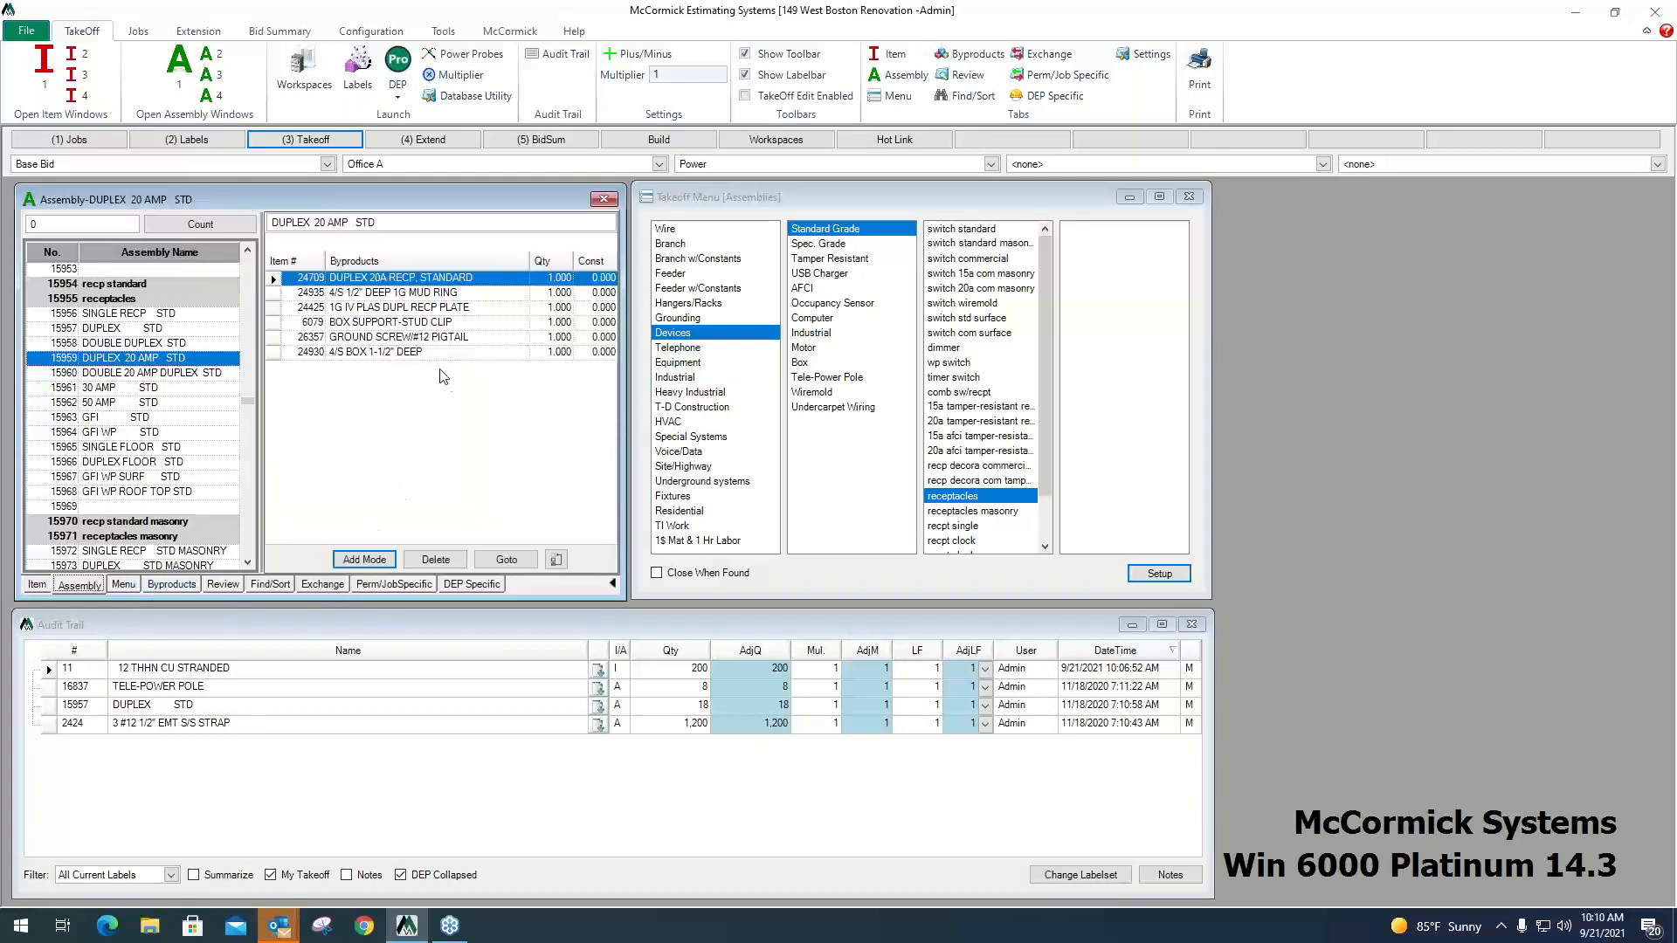
pyautogui.click(486, 294)
pyautogui.click(483, 308)
pyautogui.click(480, 322)
pyautogui.click(478, 337)
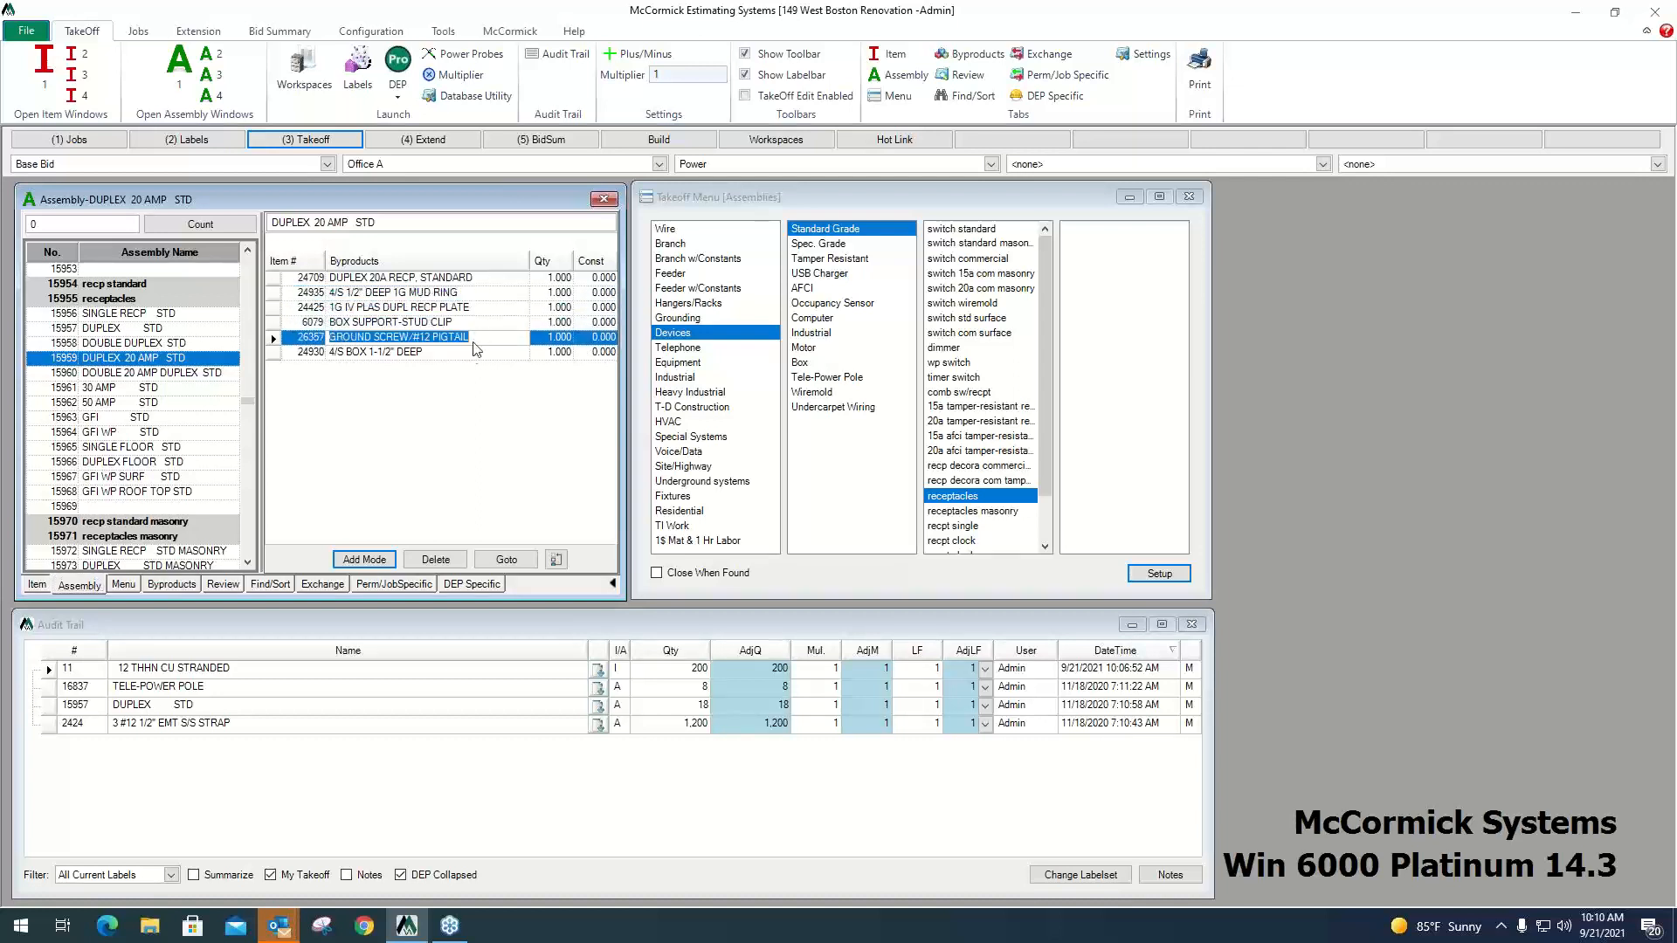
pyautogui.click(476, 350)
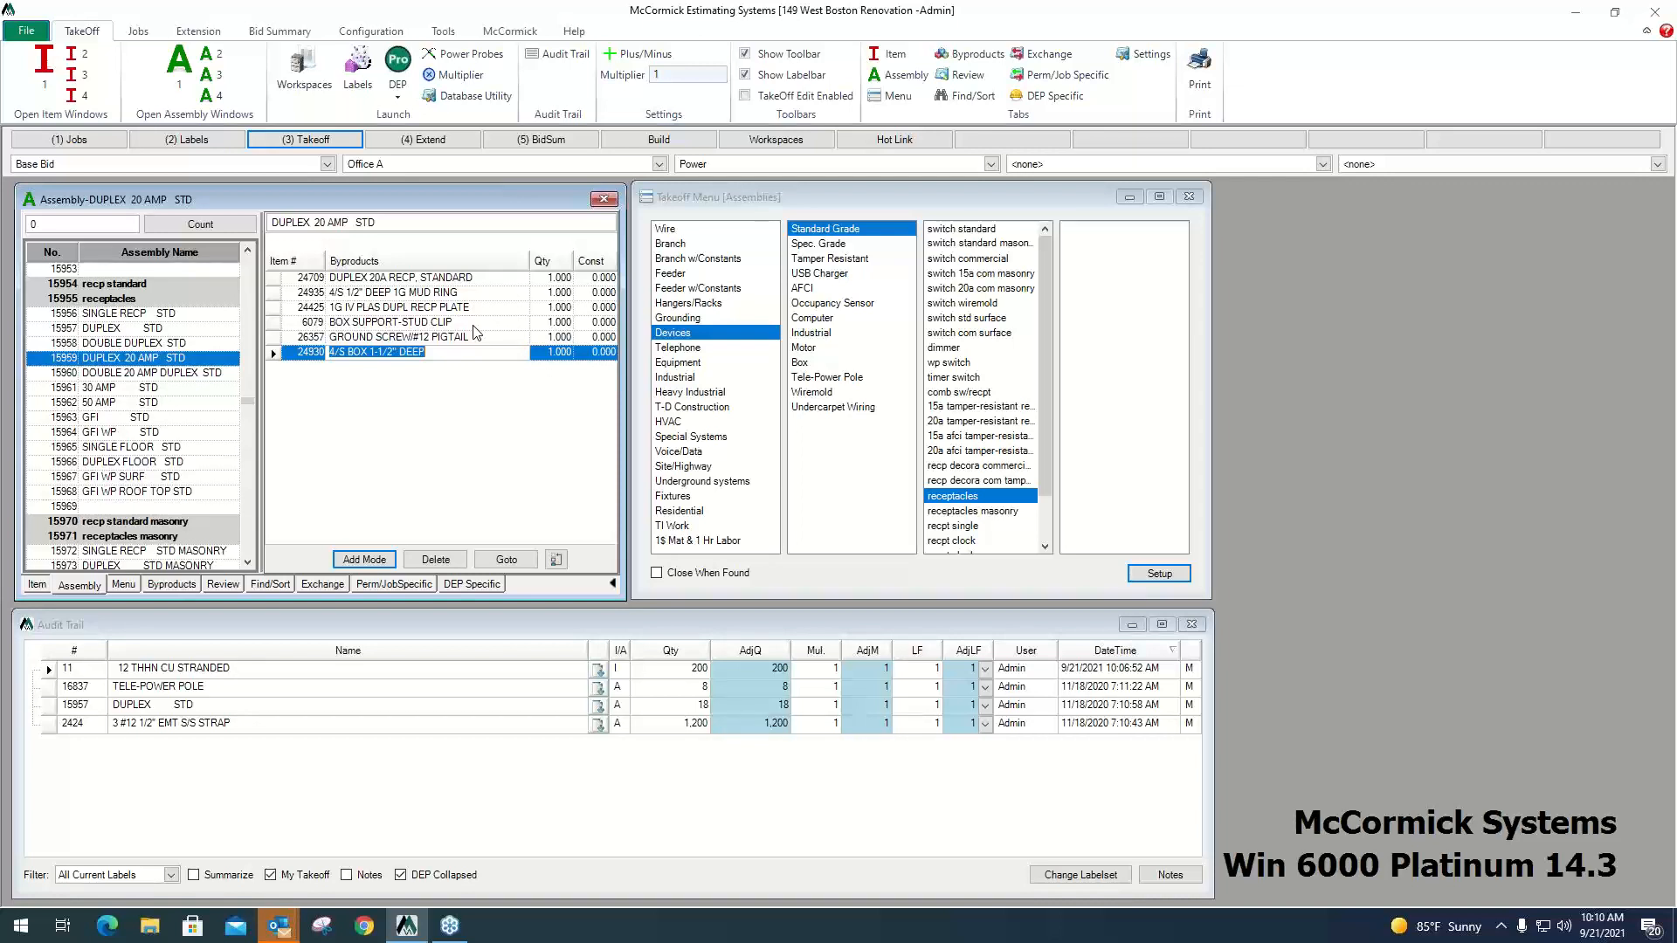
# Check the DEP-specific drawing settings of the DUPLEX 20 AMP STD assembly and launch Design Estimating Pro.
pyautogui.click(474, 587)
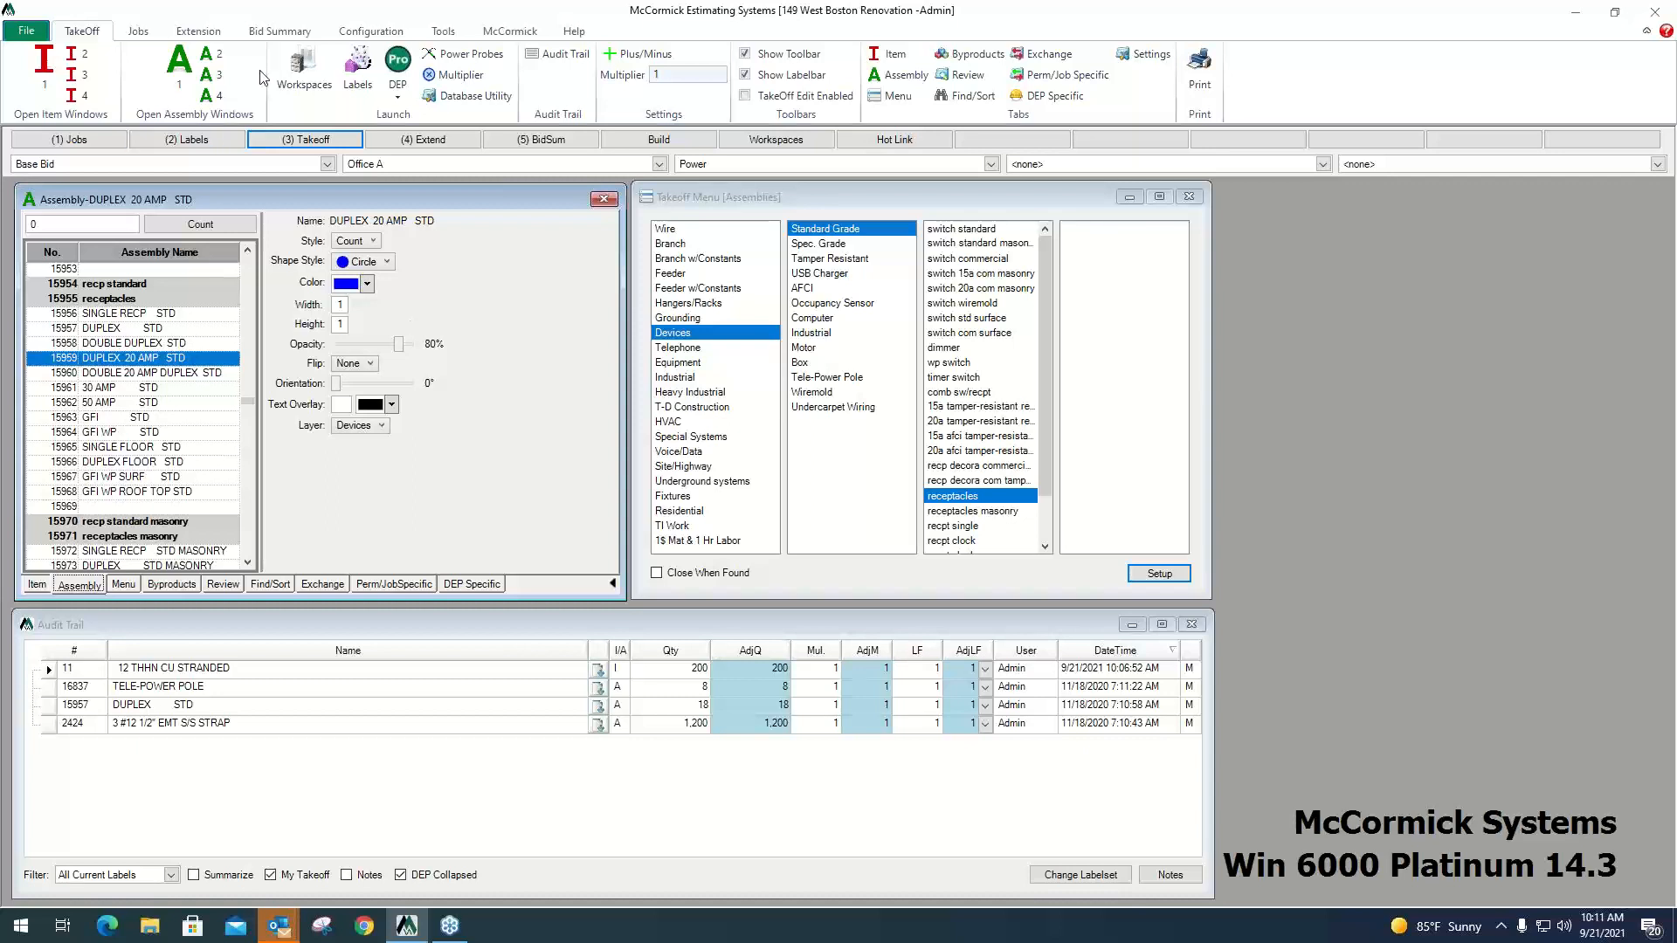
pyautogui.click(400, 61)
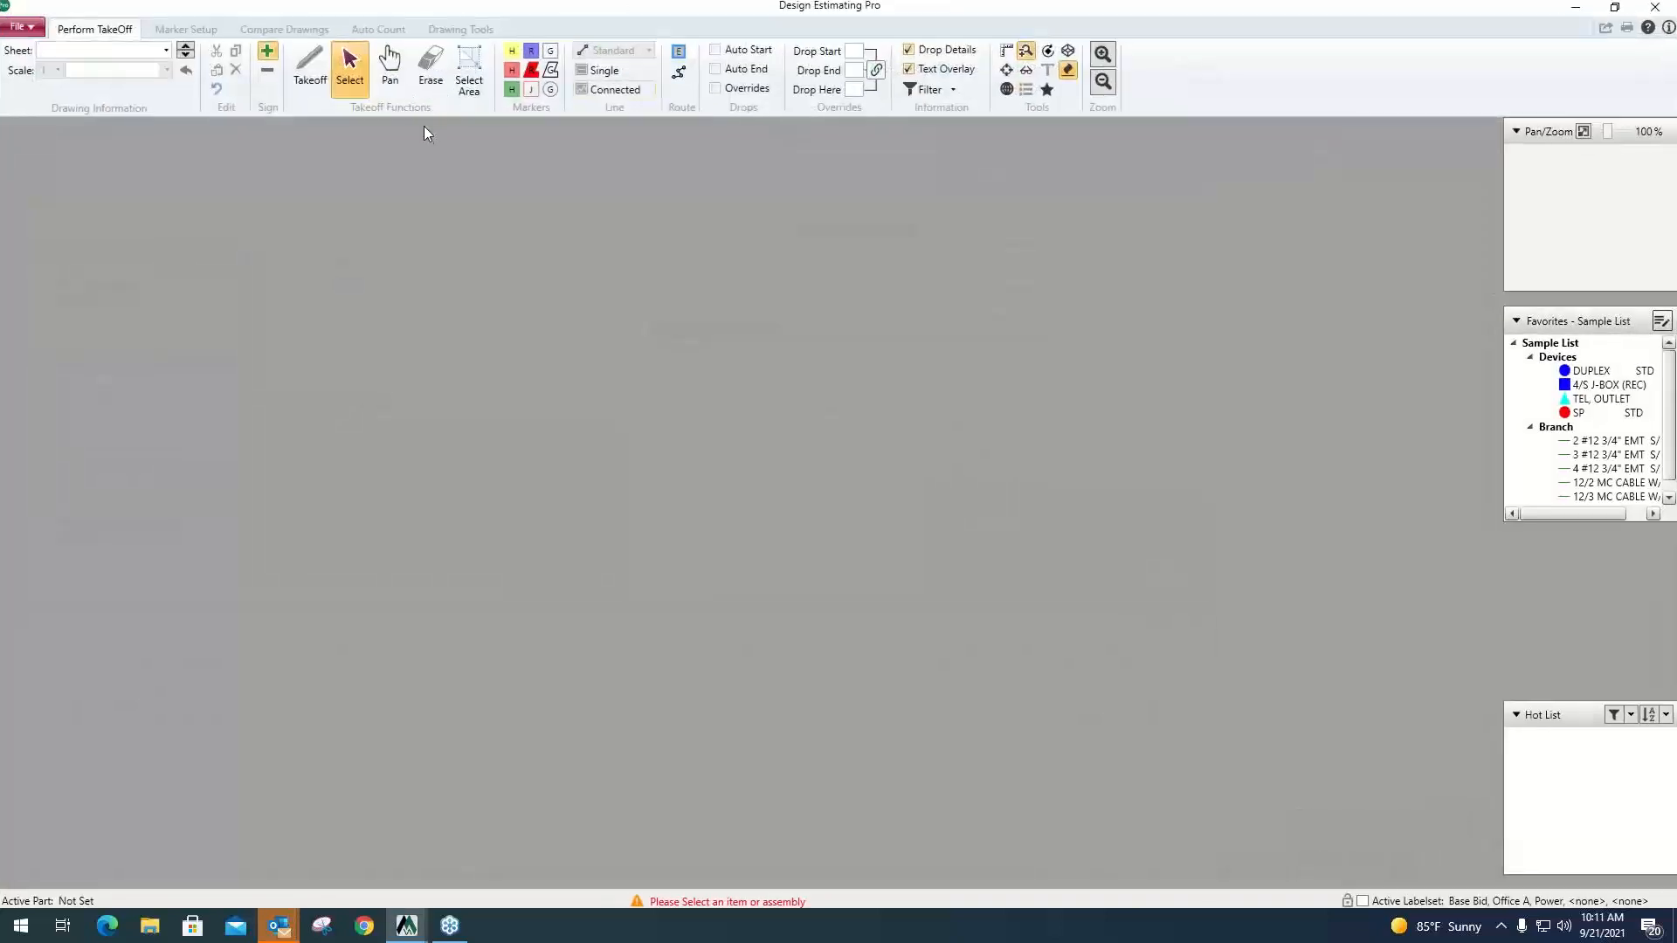
# Open the E-1 - Power-001 sheet from the Power folder and set its drawing scale to 1/8=1.
pyautogui.click(165, 52)
pyautogui.click(64, 102)
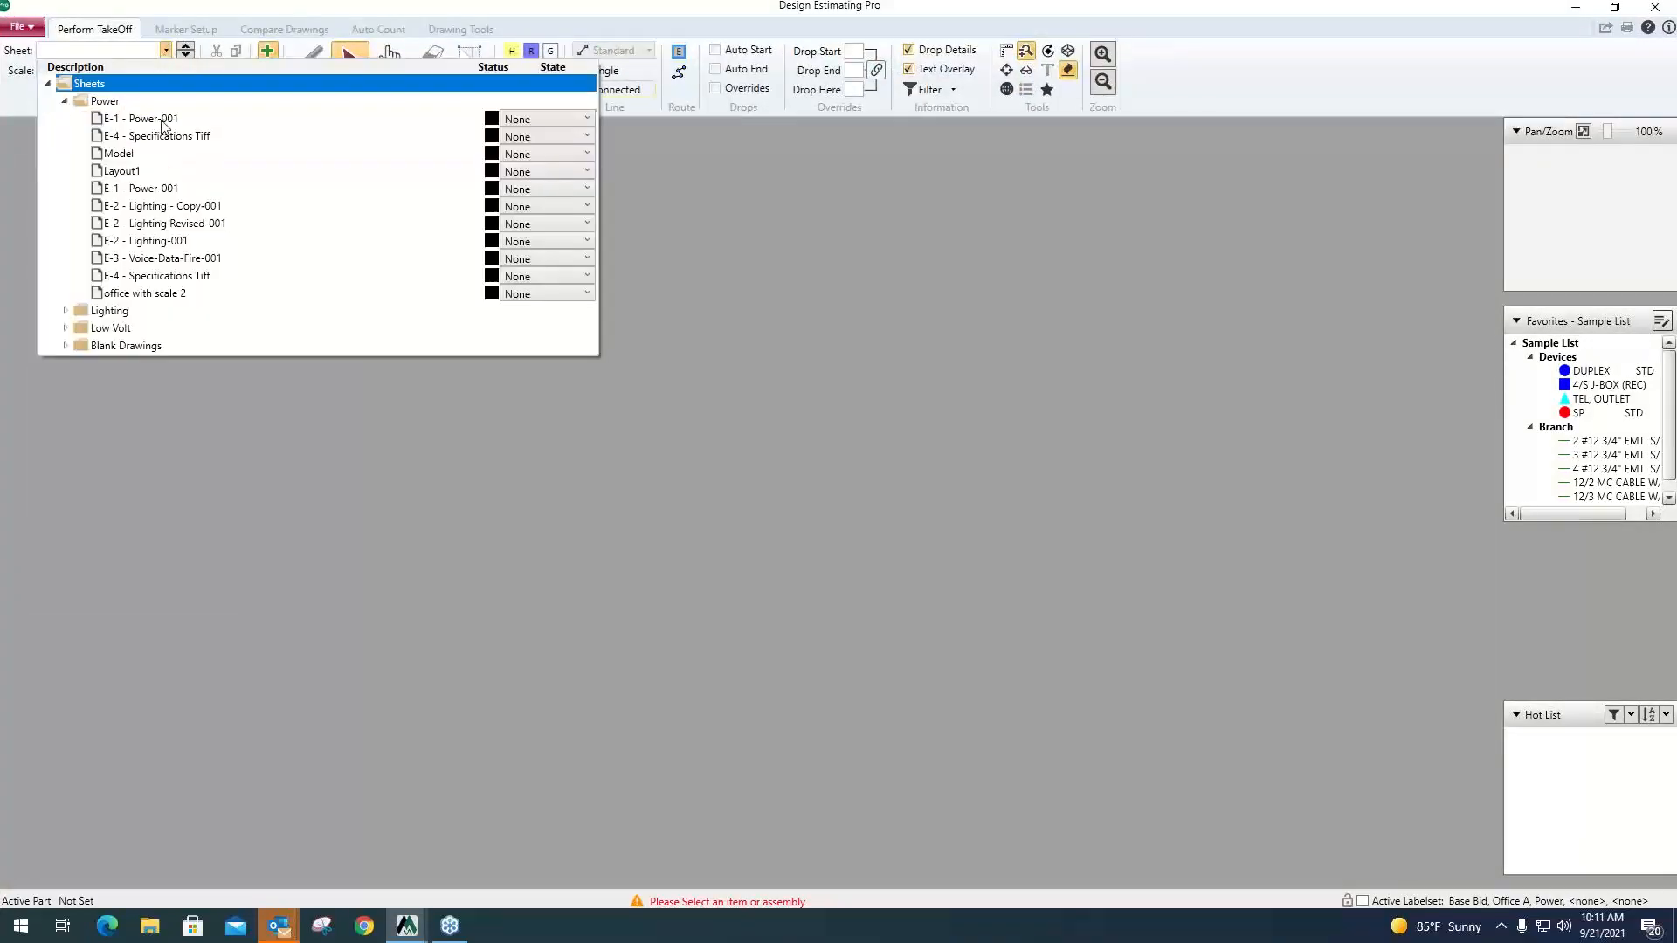
pyautogui.click(166, 120)
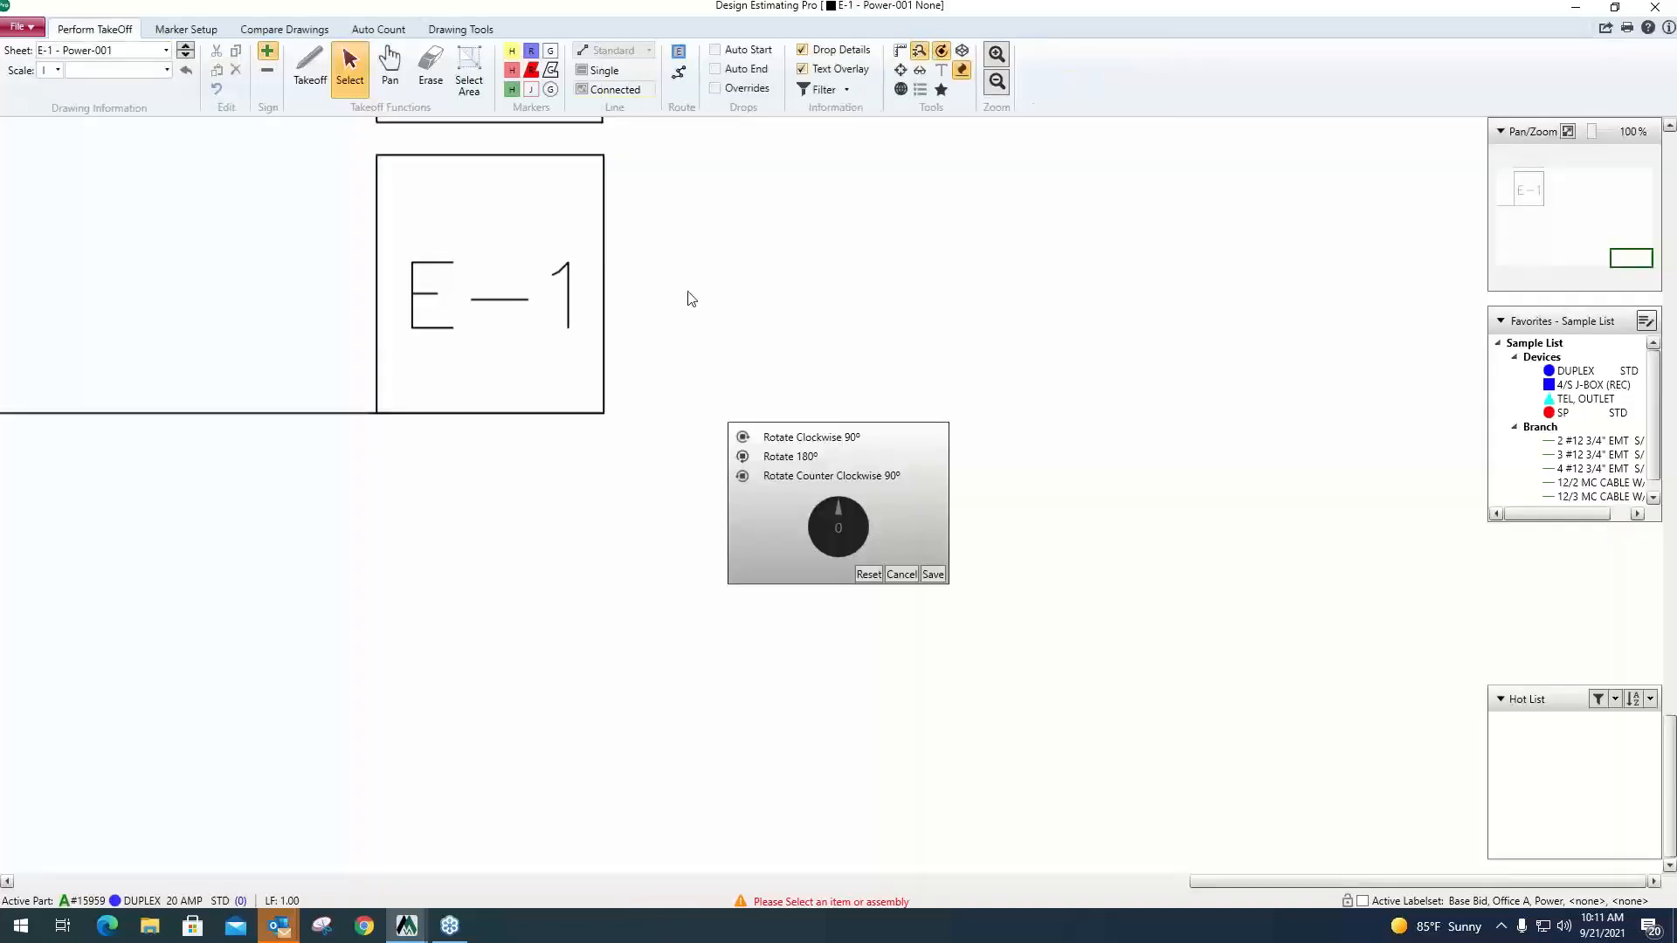
pyautogui.click(902, 574)
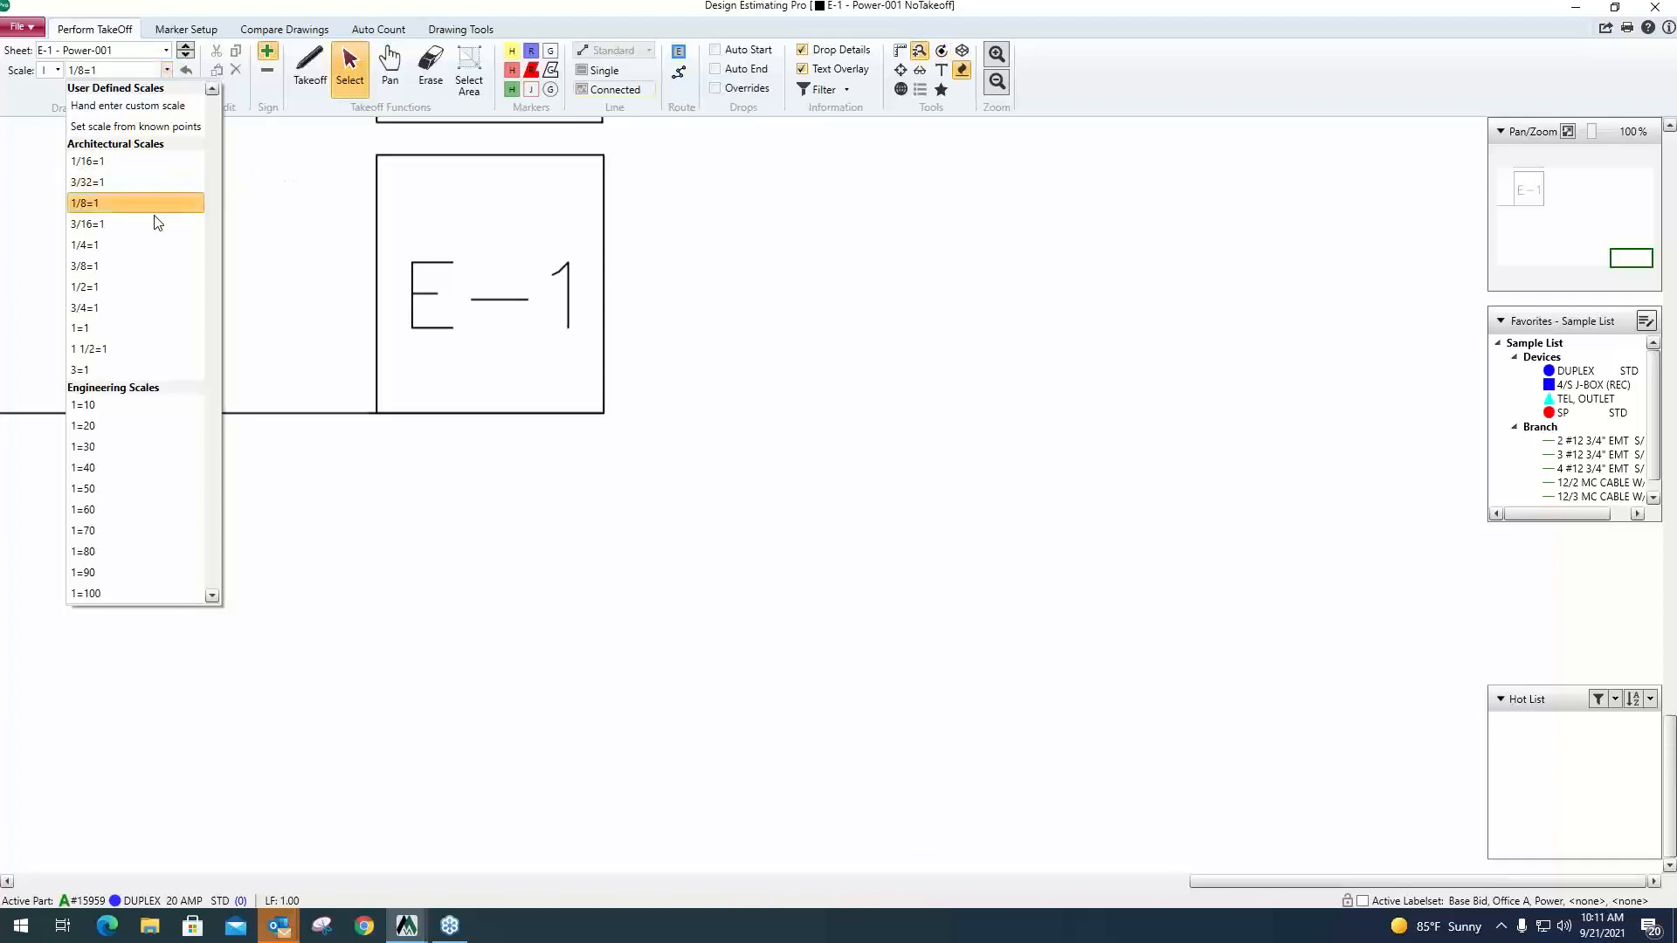
pyautogui.click(131, 208)
pyautogui.scroll(-3, 601, 361)
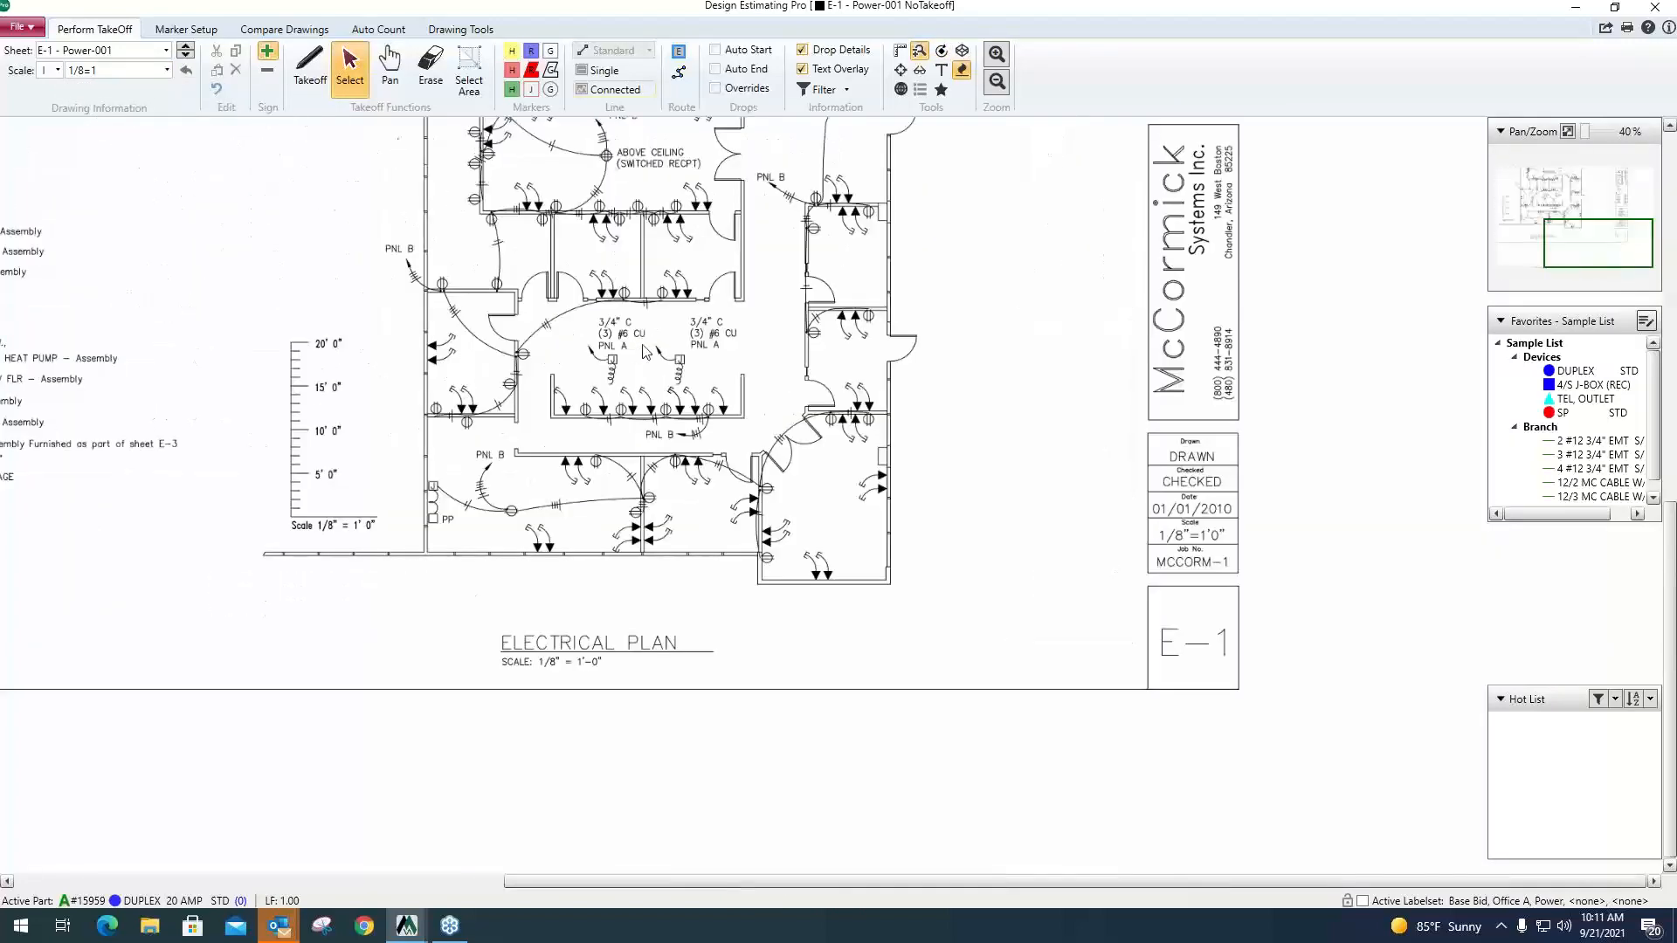
pyautogui.scroll(3, 850, 319)
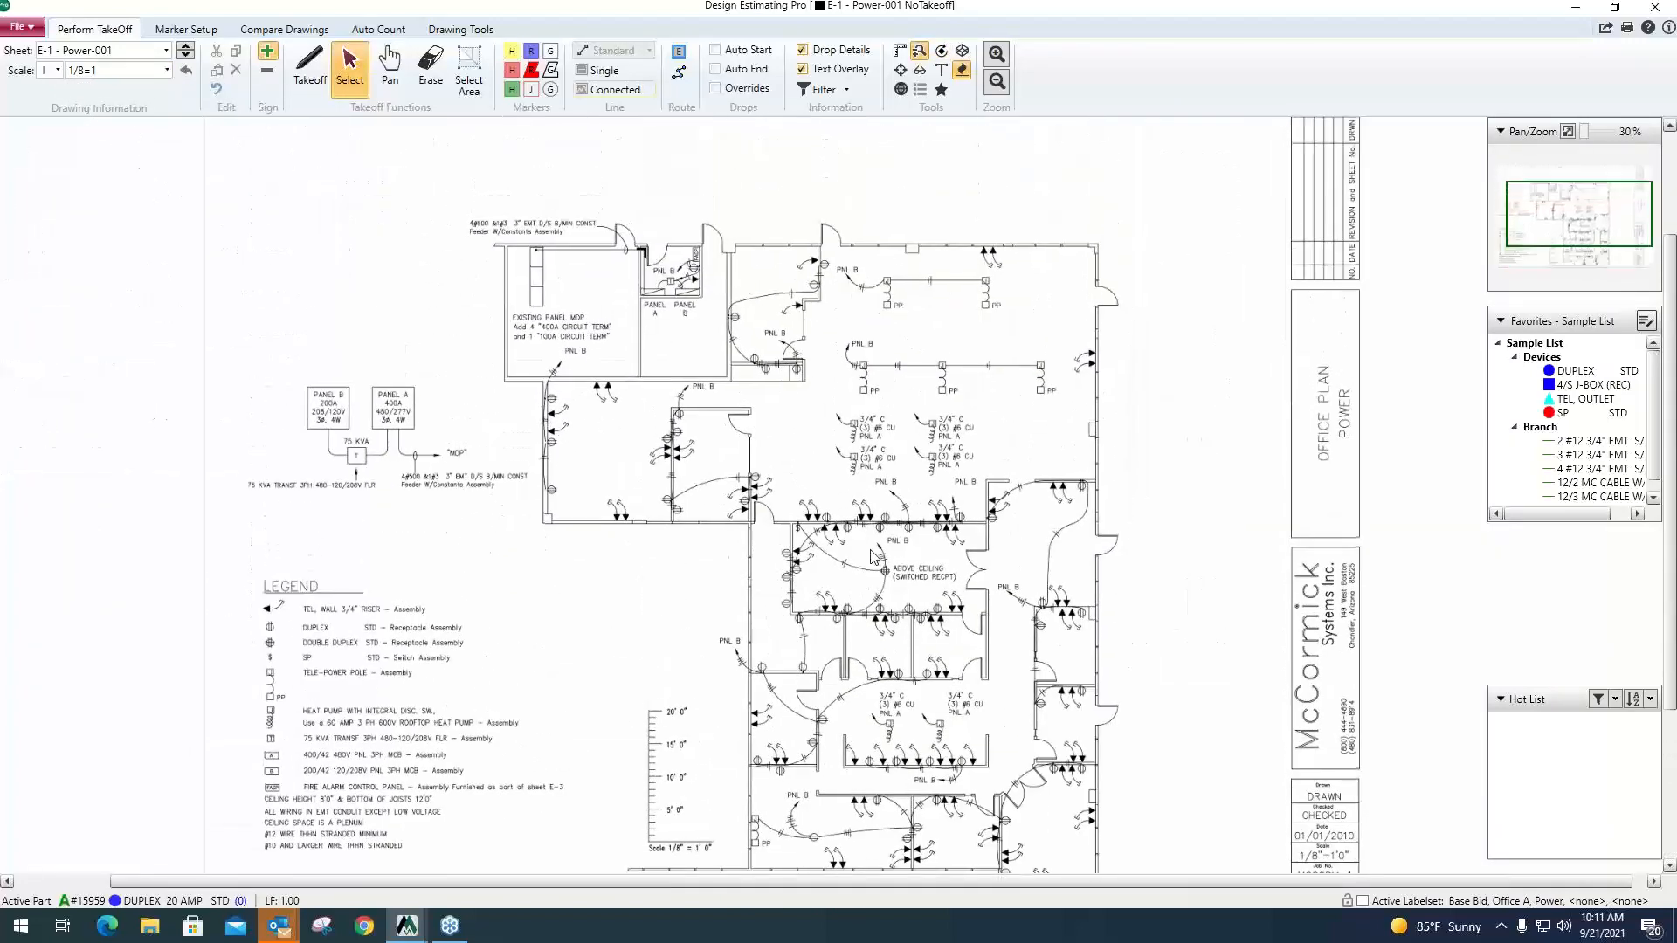
pyautogui.moveTo(937, 483); pyautogui.dragTo(990, 595)
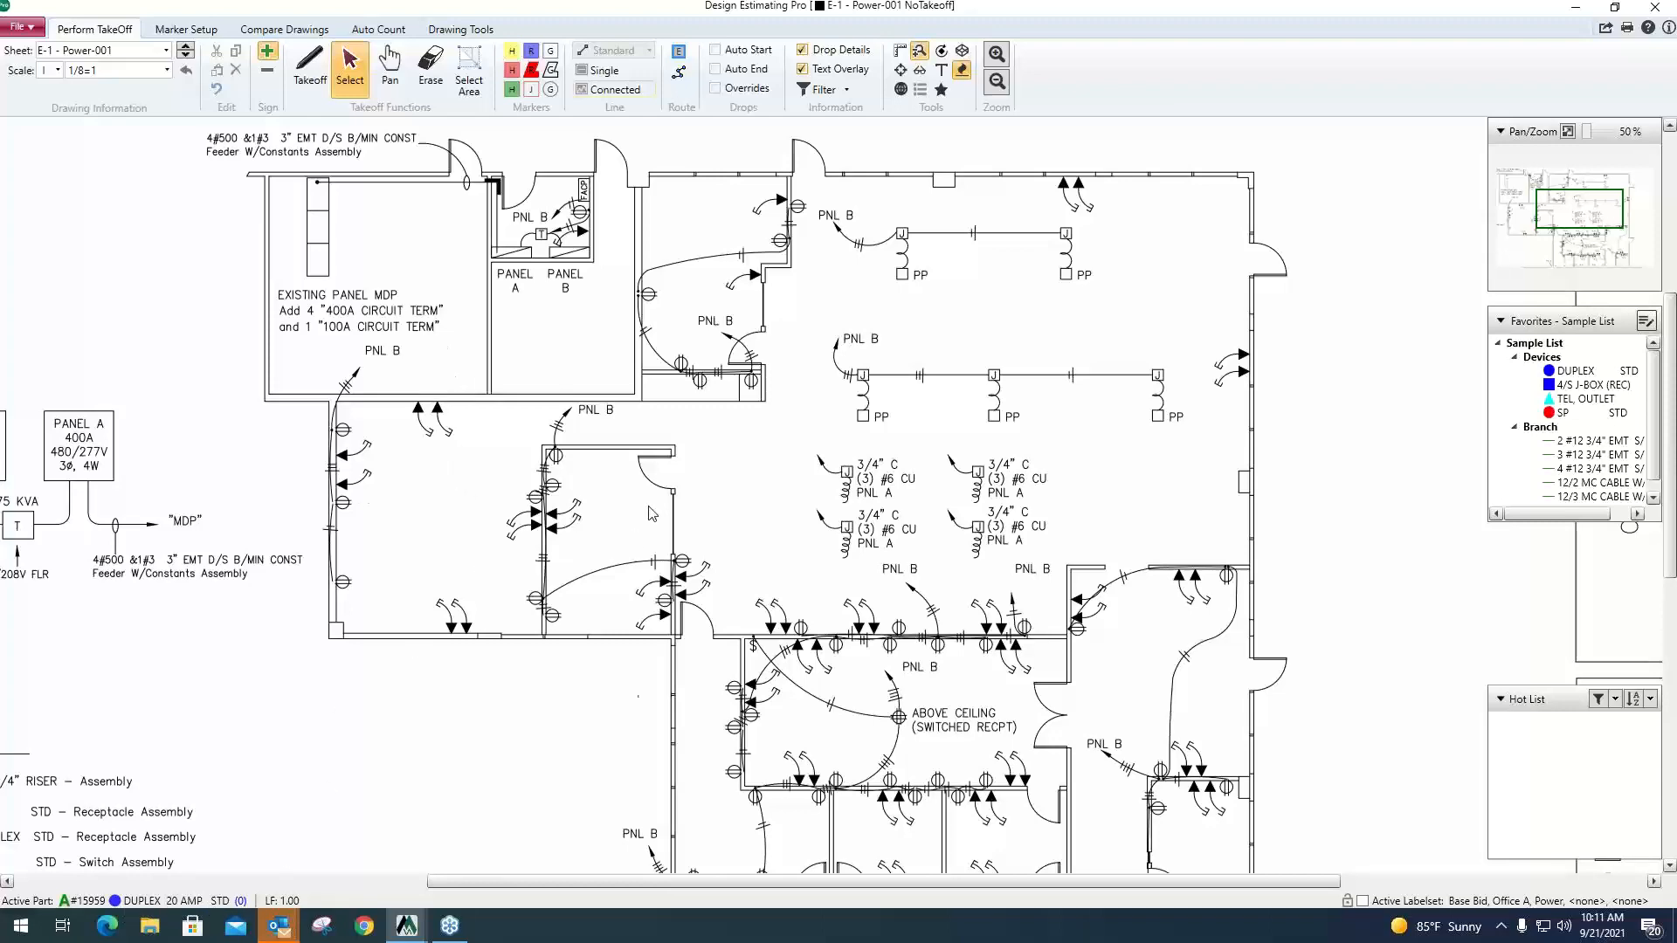
# Check the byproducts of the DUPLEX 20 AMP STD assembly in McCormick Estimating Systems and return to the Design Estimating Pro drawing.
pyautogui.click(1576, 9)
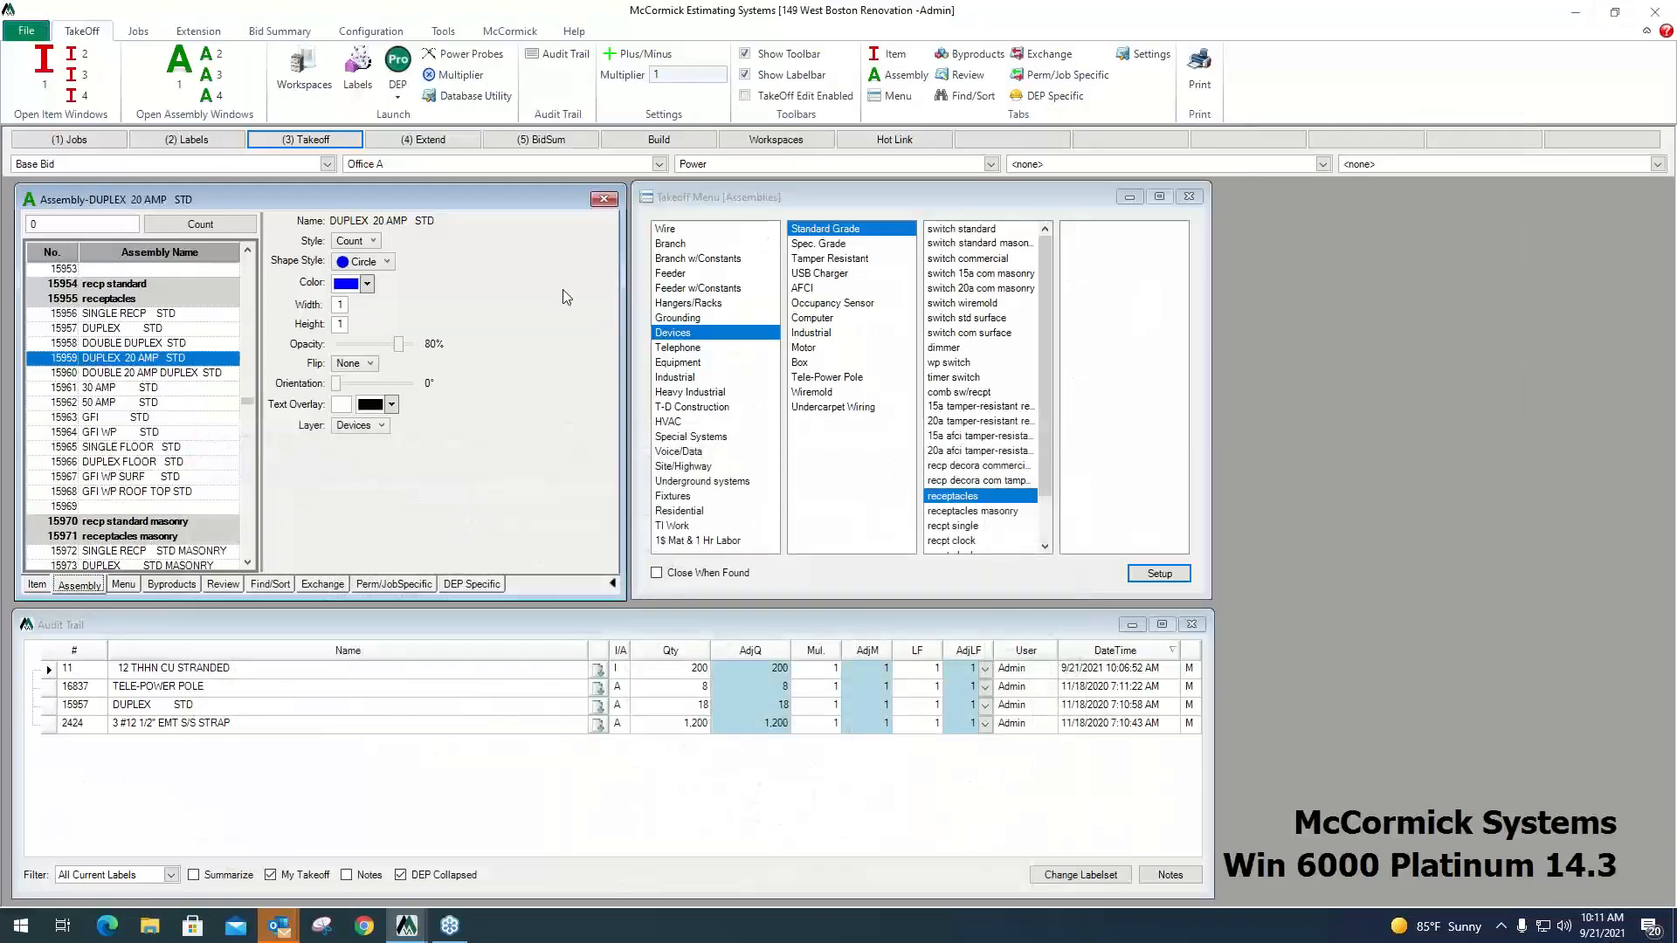
pyautogui.click(171, 583)
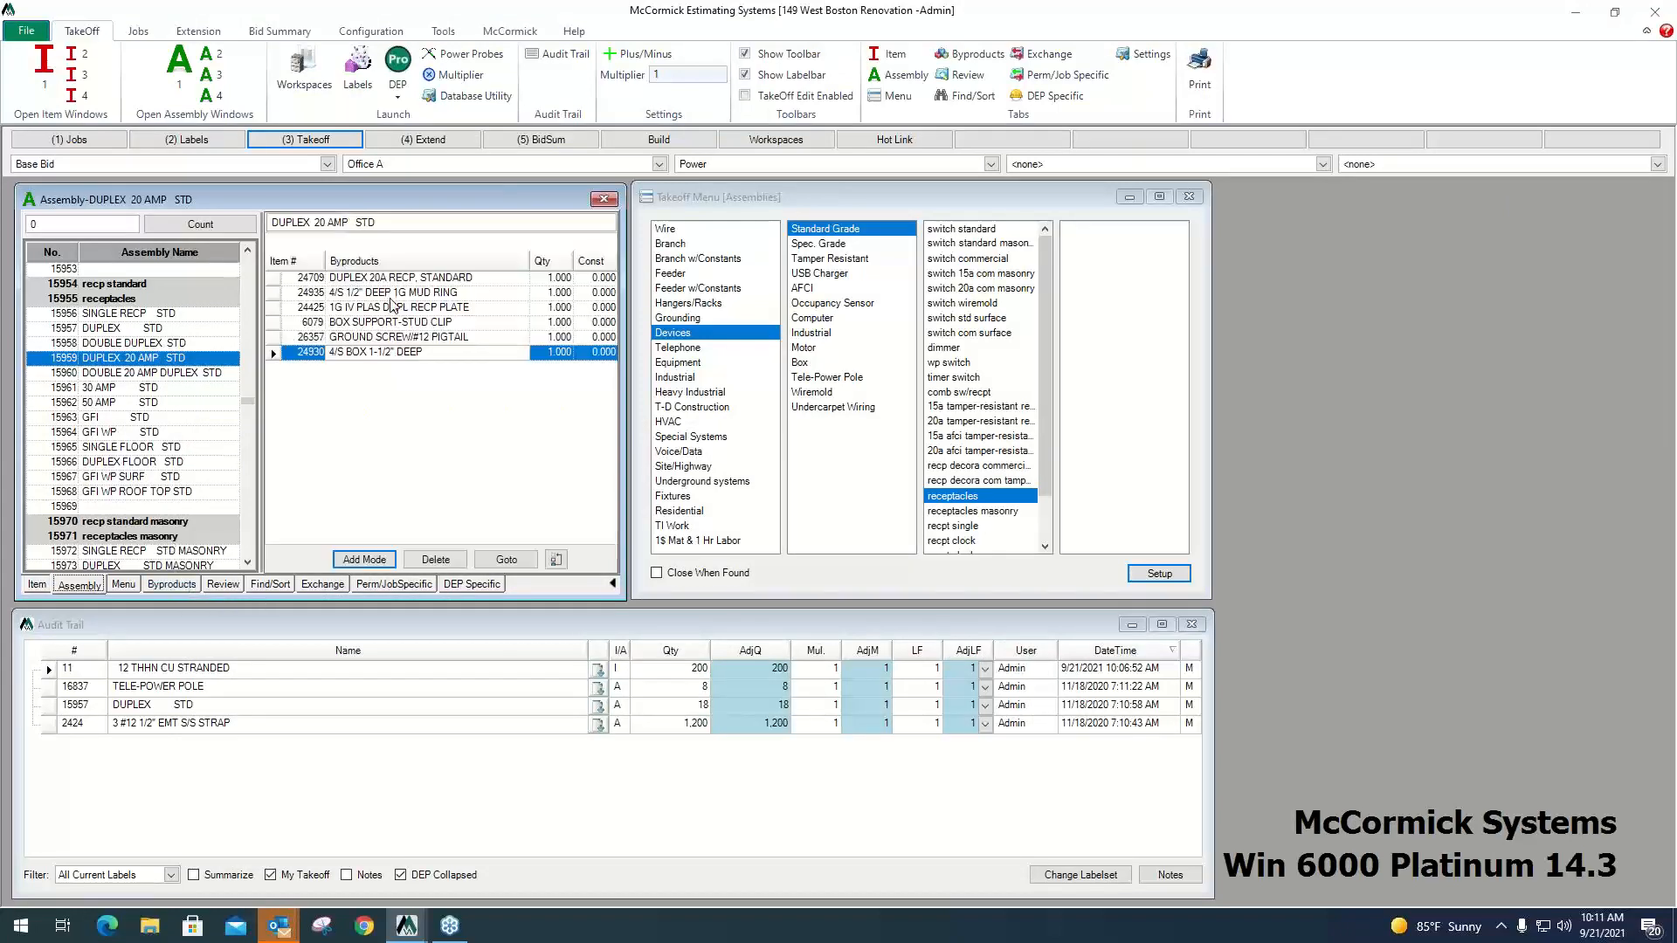
pyautogui.click(406, 926)
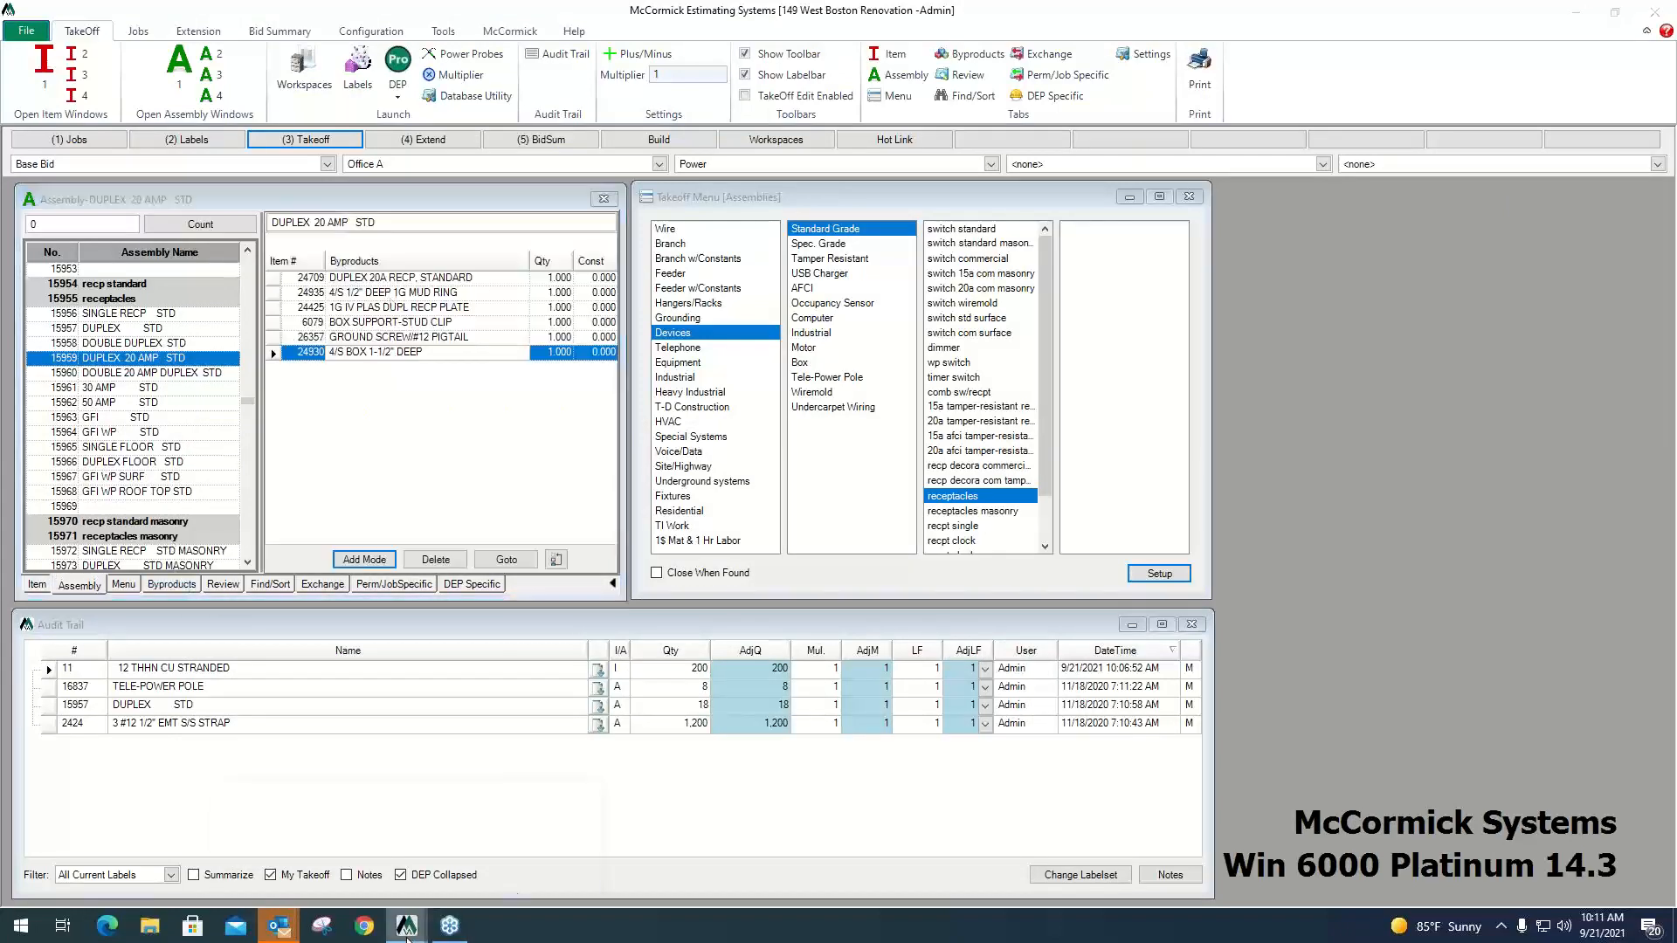
pyautogui.click(495, 867)
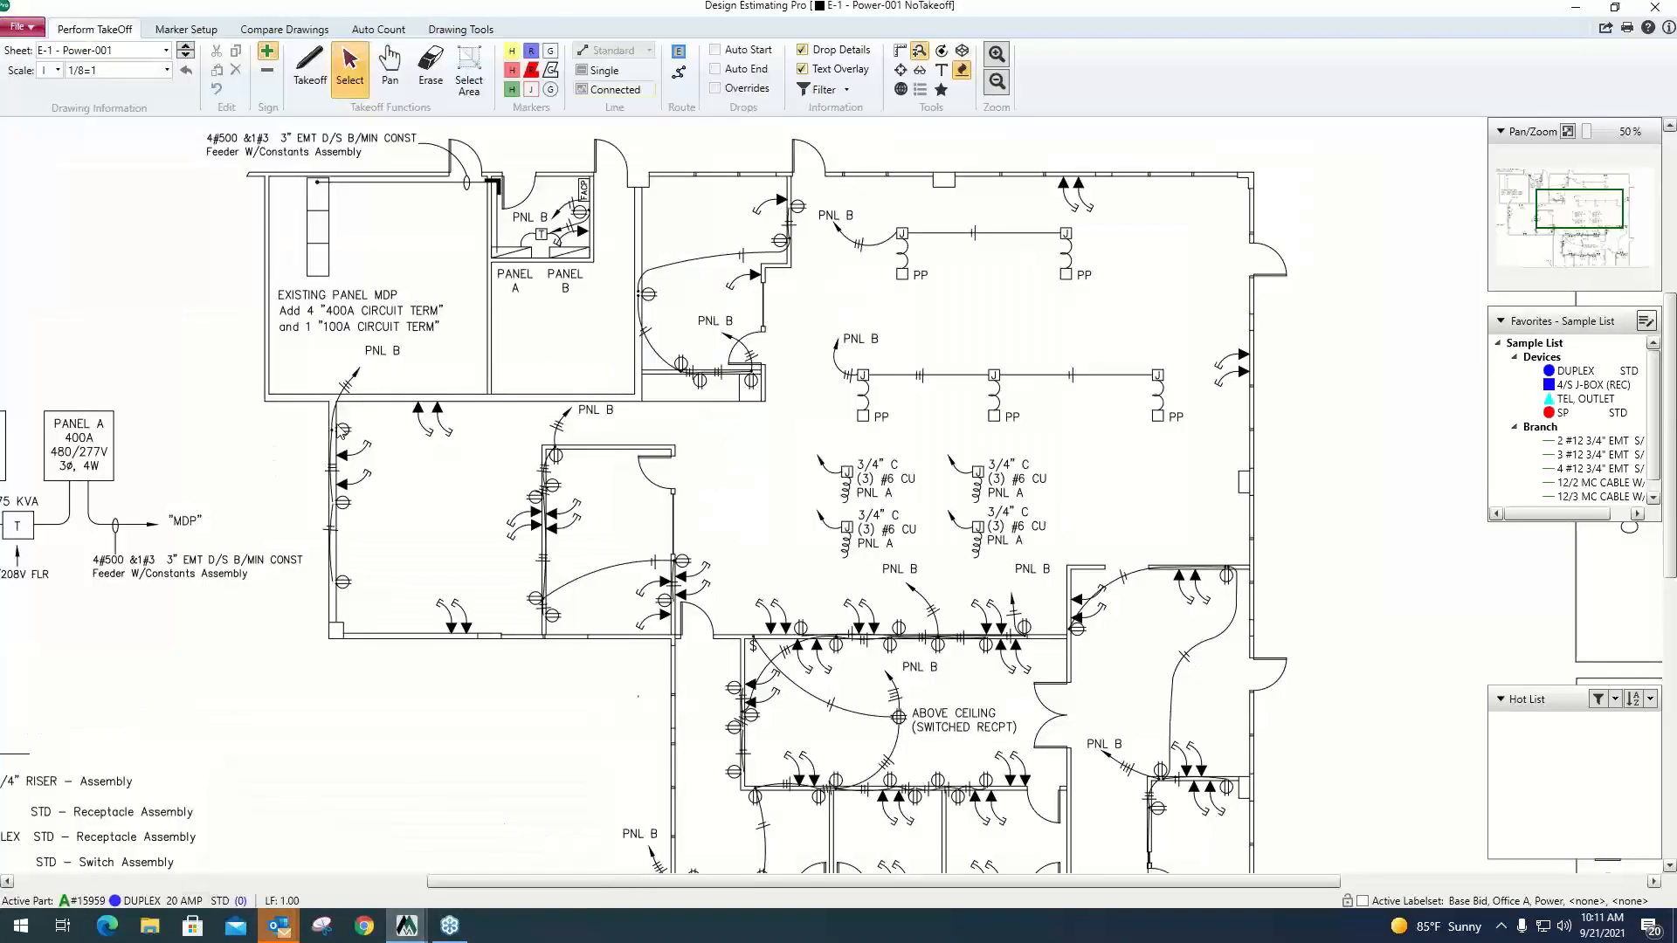
# Take off the duplex receptacles in the two offices south of the panel rooms and beside Panel B as DUPLEX 20 AMP STD.
pyautogui.click(317, 61)
pyautogui.click(343, 429)
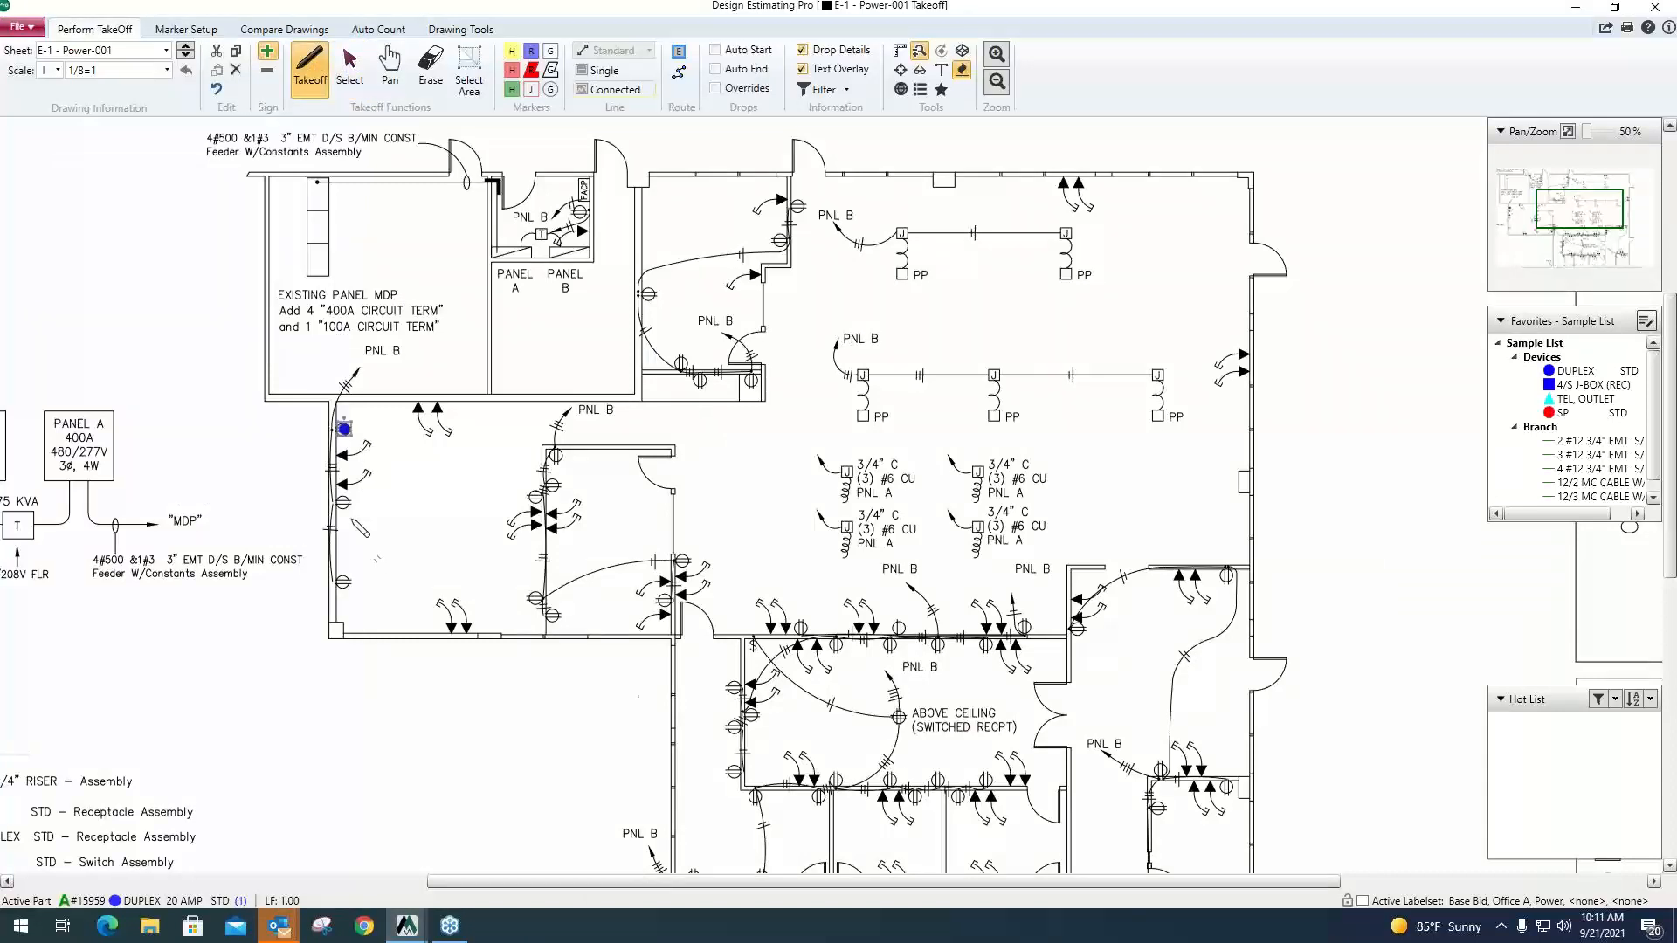
pyautogui.click(343, 504)
pyautogui.click(343, 582)
pyautogui.click(534, 497)
pyautogui.click(535, 595)
pyautogui.click(551, 616)
pyautogui.click(554, 486)
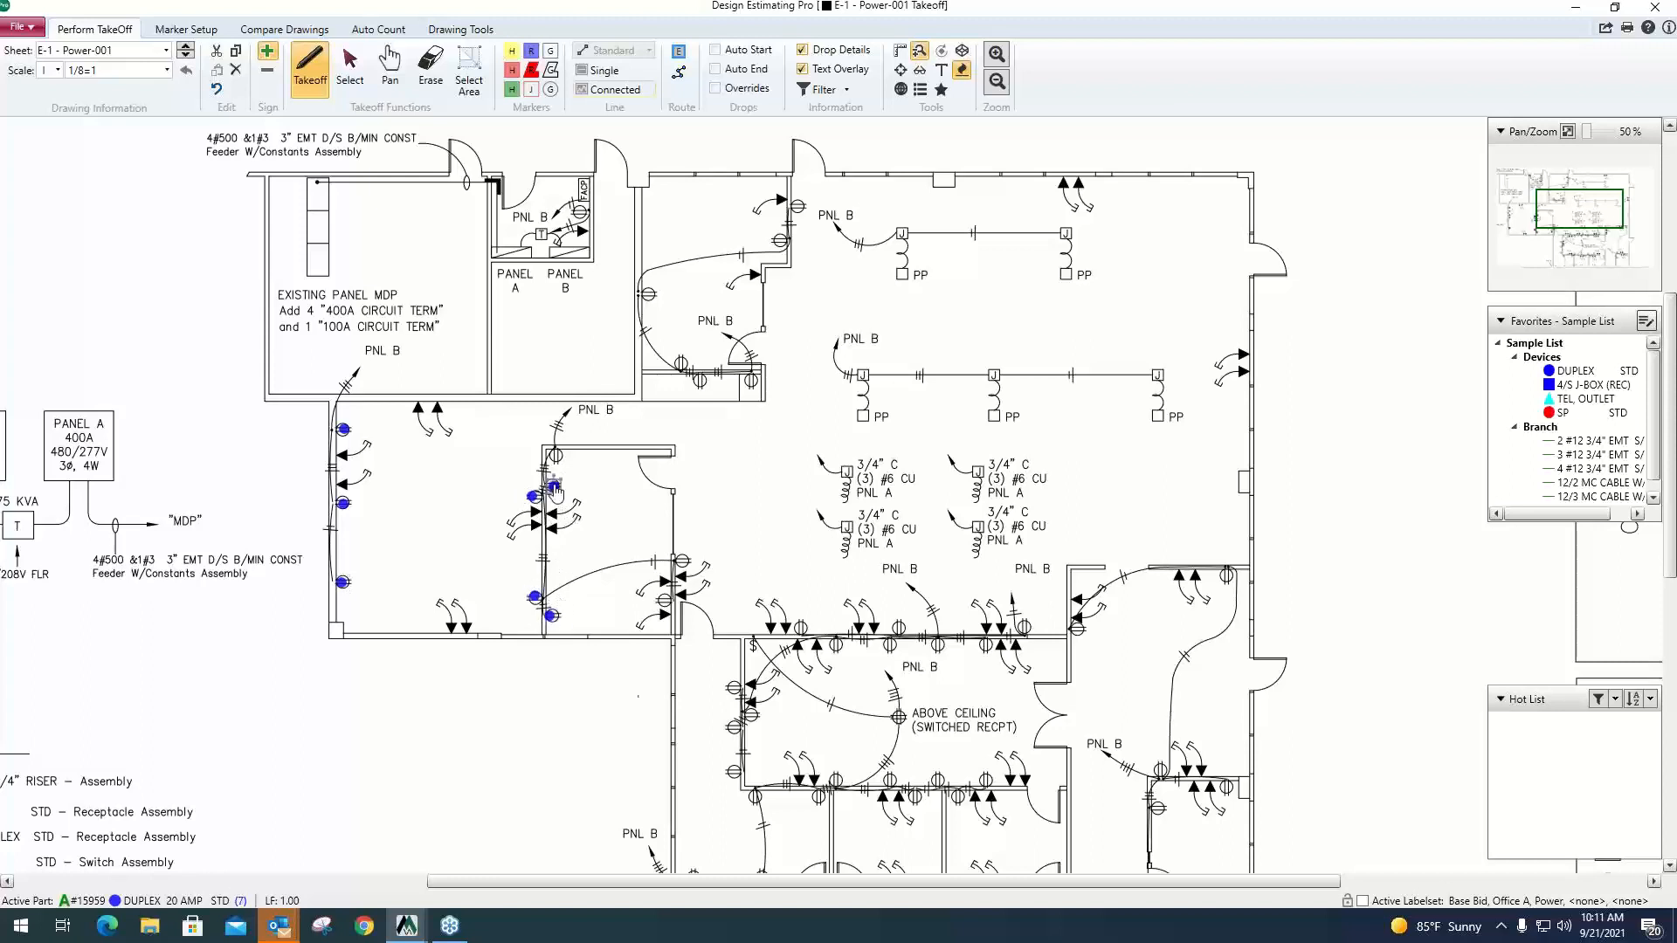
pyautogui.click(556, 455)
pyautogui.click(580, 211)
pyautogui.click(682, 560)
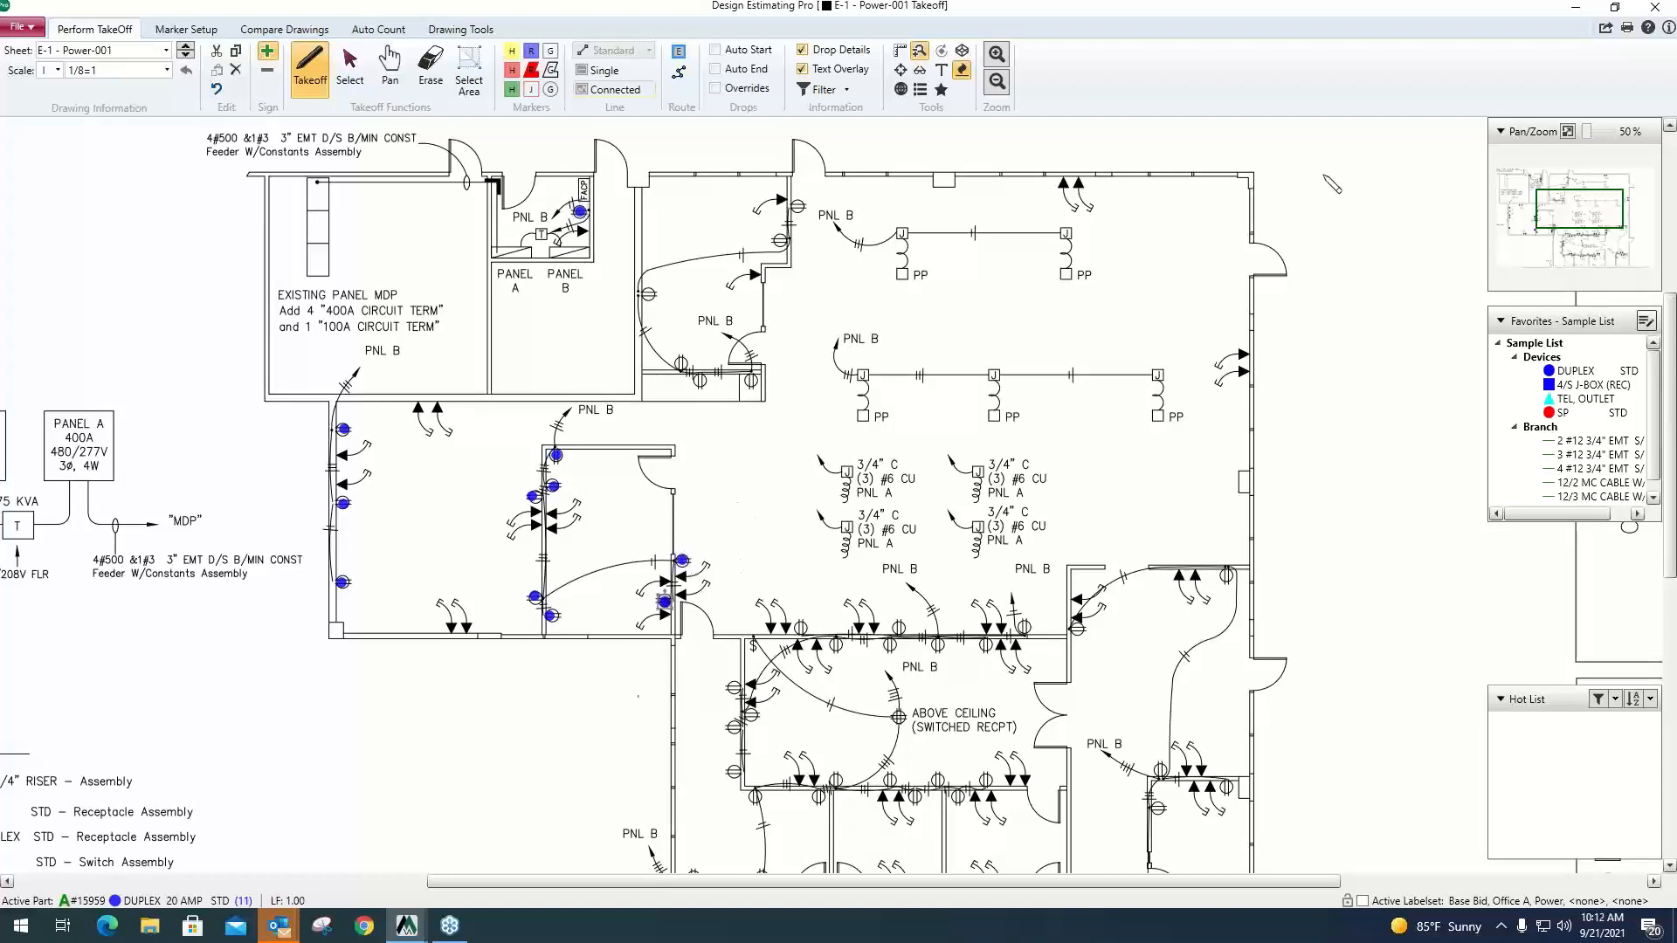
# Switch to McCormick Estimating Systems and review the duplex assembly's byproducts and its audit trail quantity and takeoff source.
pyautogui.click(1575, 7)
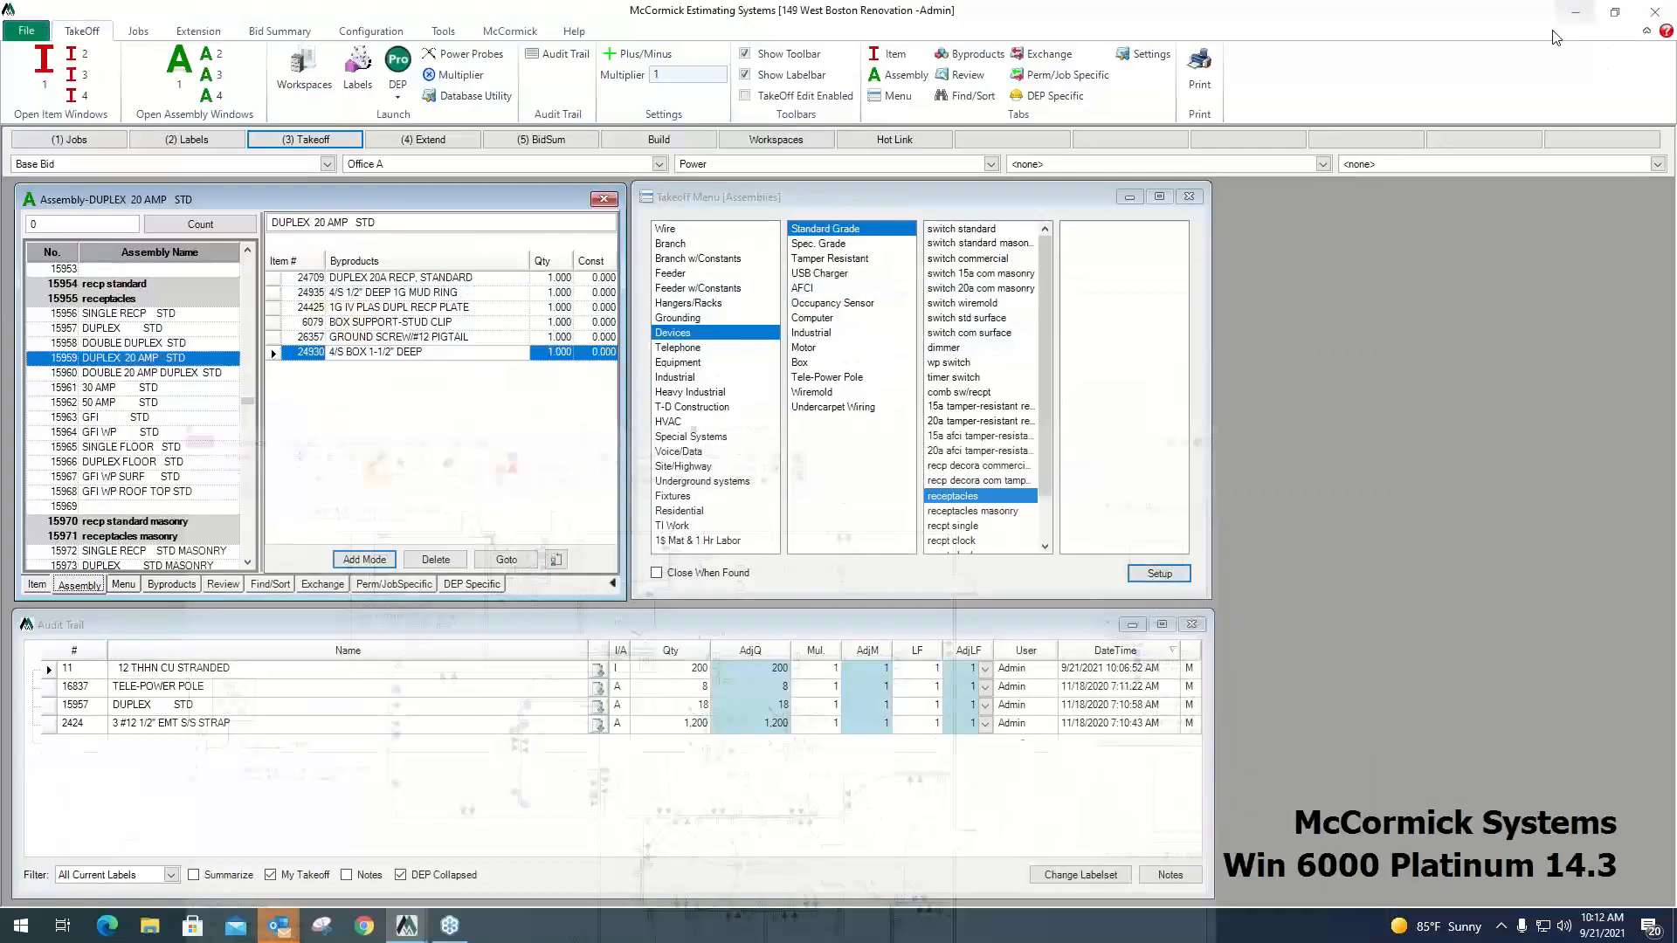
pyautogui.click(523, 276)
pyautogui.click(520, 290)
pyautogui.click(516, 305)
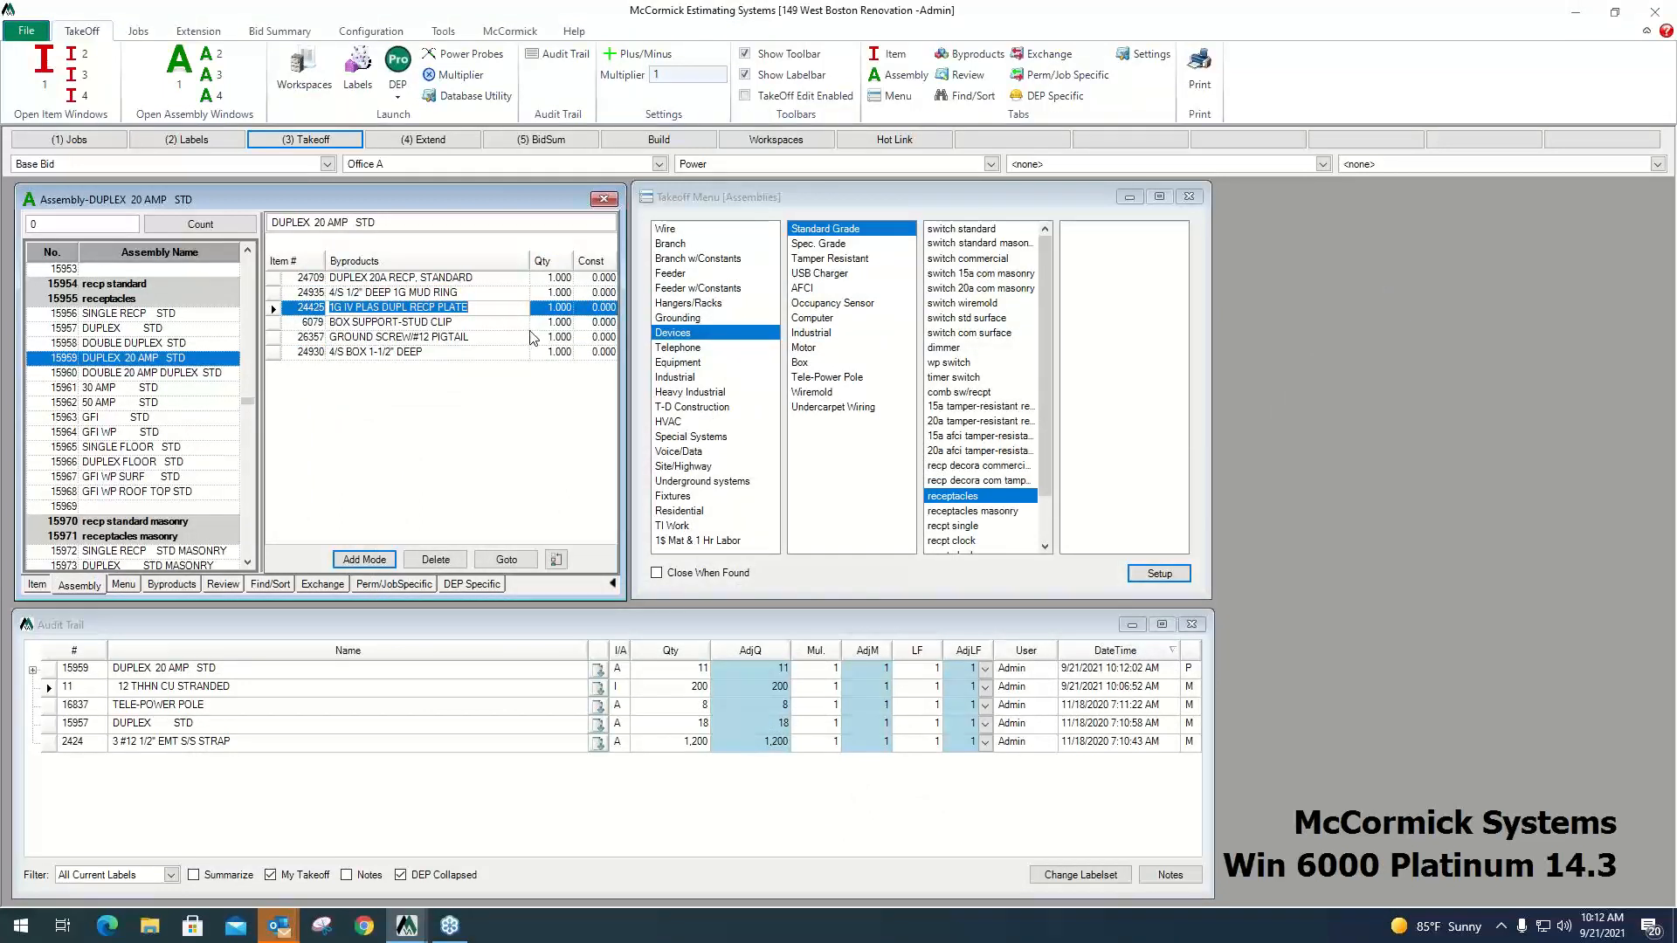
pyautogui.click(1189, 671)
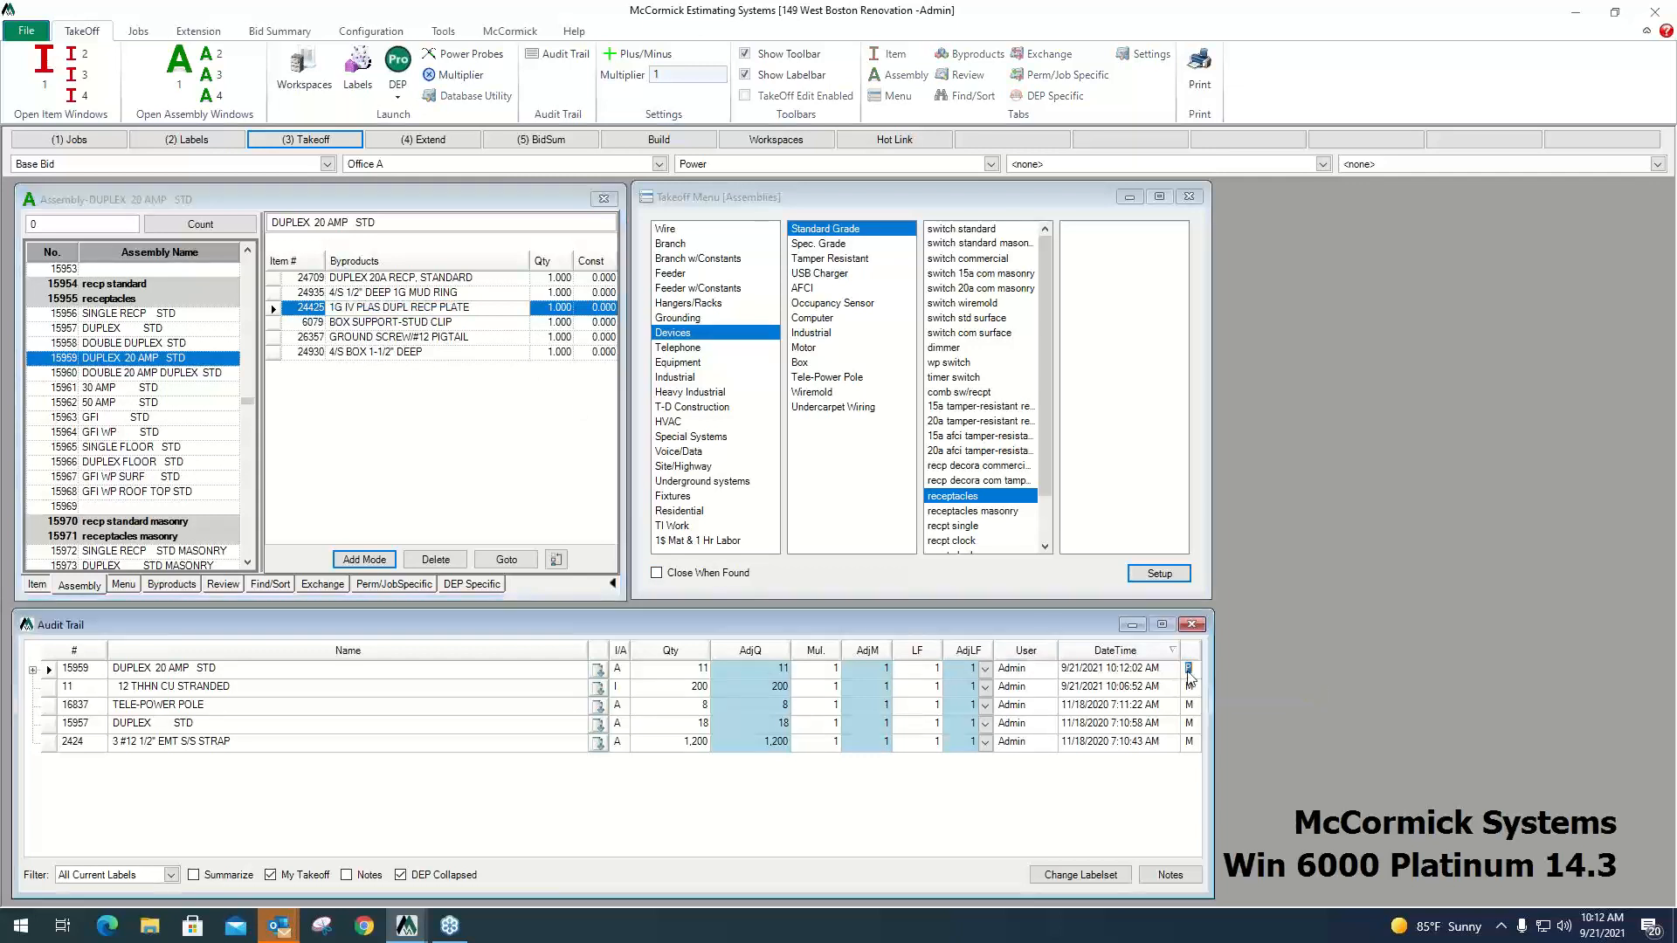
pyautogui.click(700, 670)
pyautogui.click(1190, 672)
# Select the 3 #12 1/2" EMT S/S STRAP assembly from Branch, EMT, S/S Strap, n12 emt s/s strap, and return to the drawing.
pyautogui.click(675, 245)
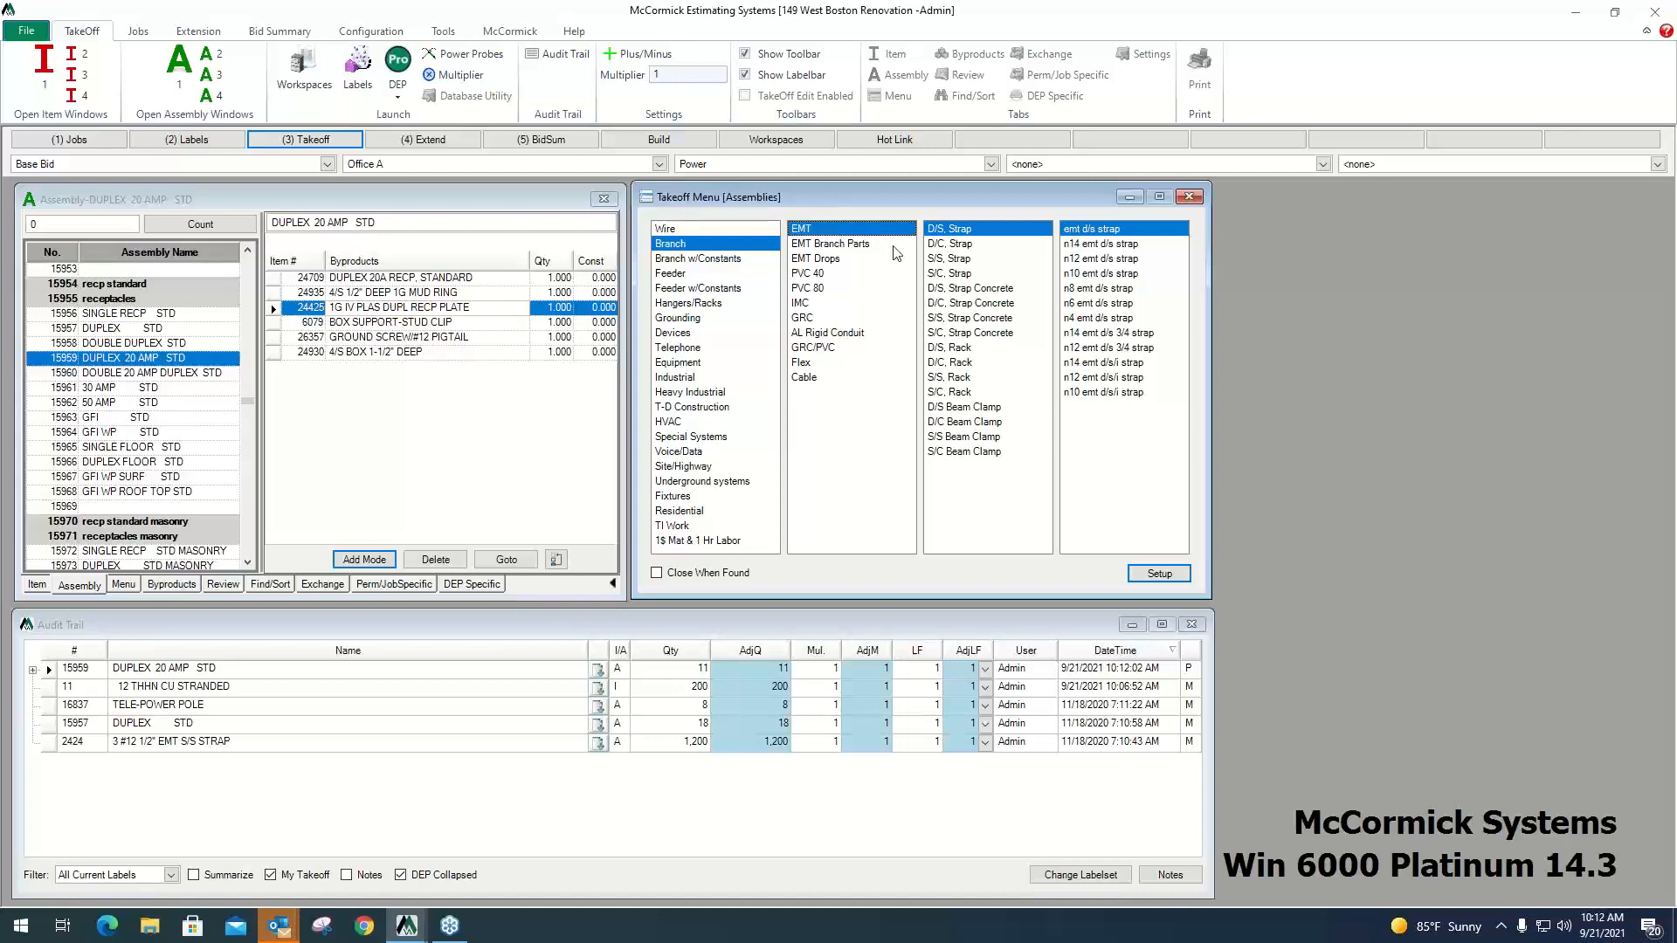
pyautogui.click(950, 261)
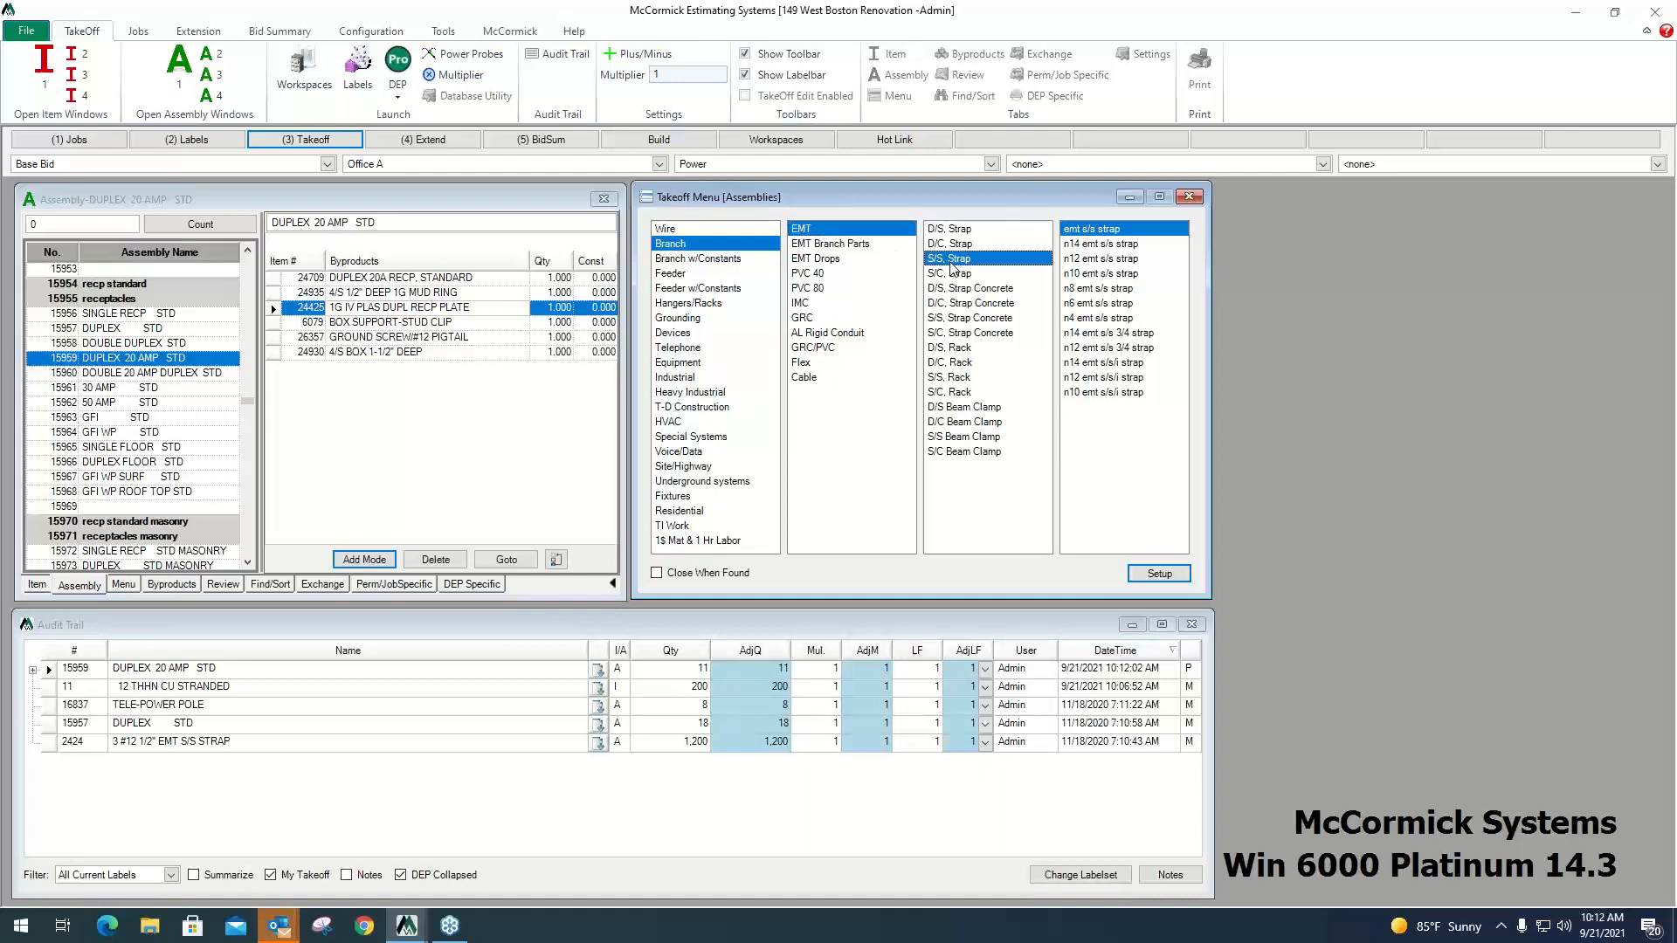
pyautogui.click(1100, 259)
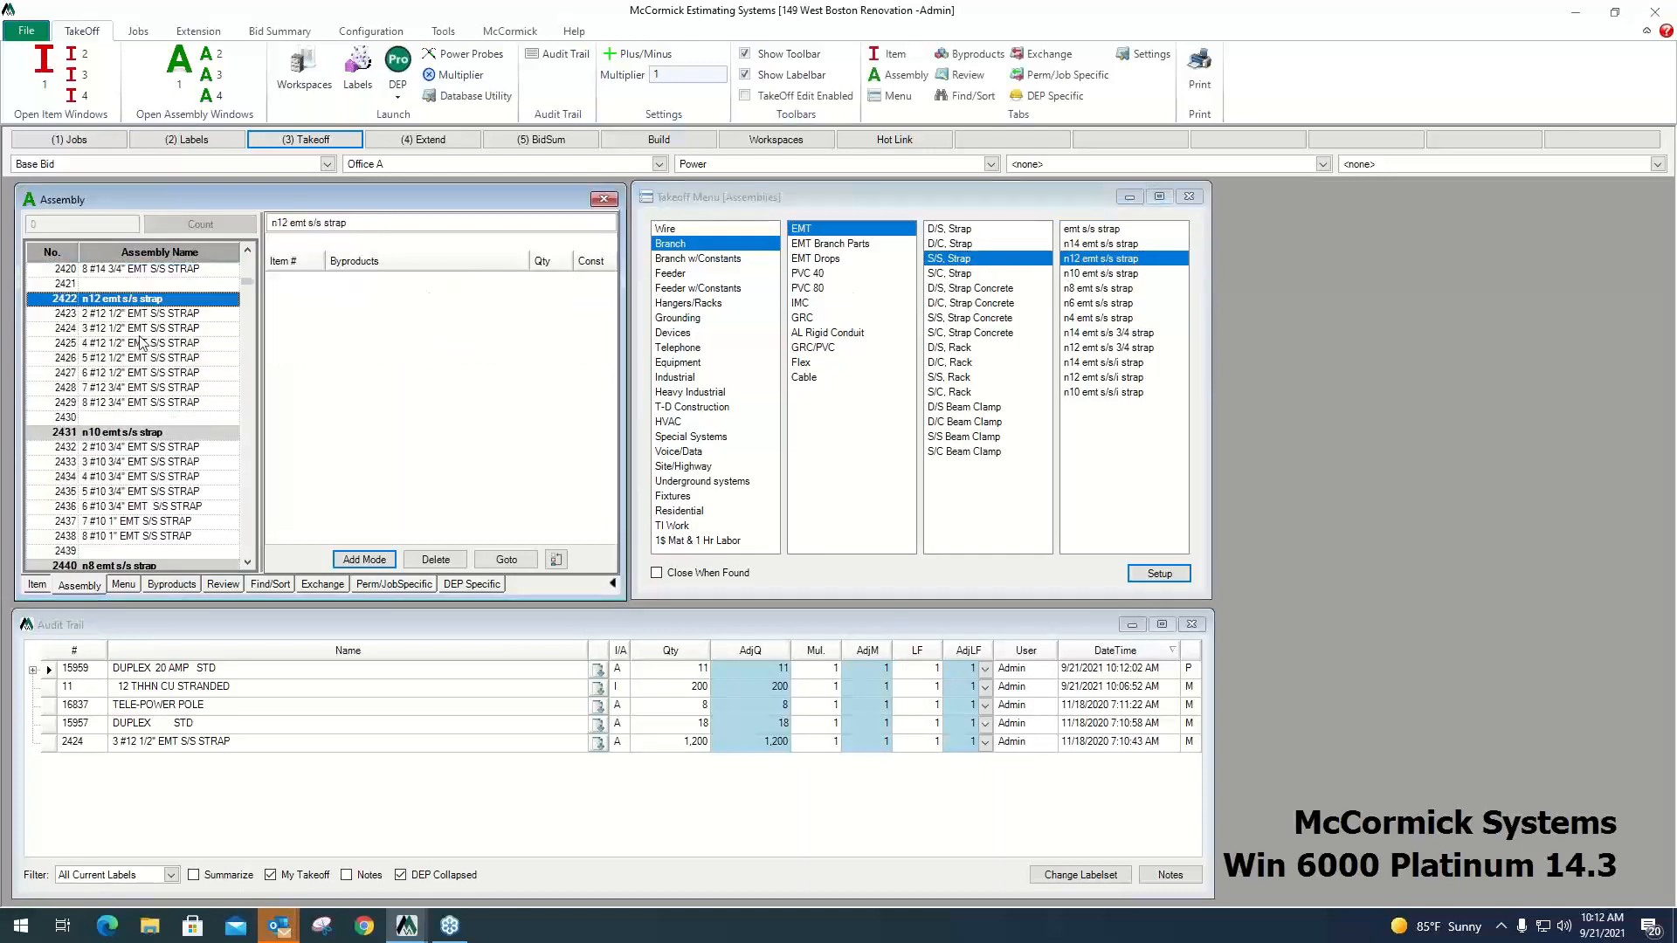
pyautogui.click(134, 328)
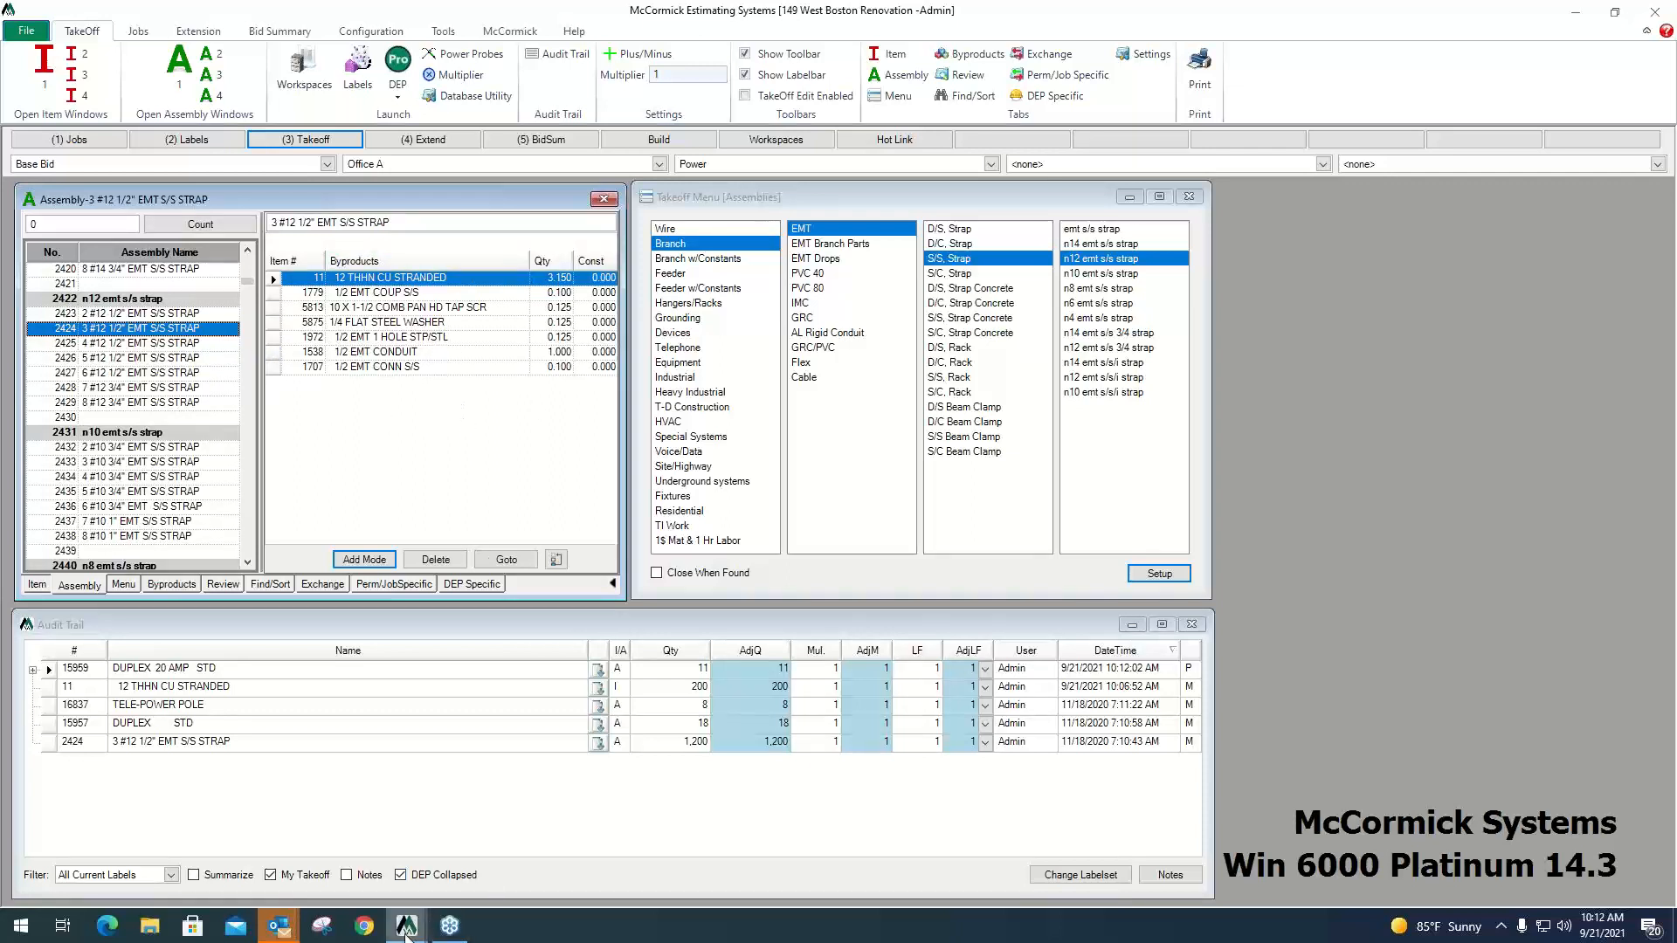
pyautogui.moveTo(406, 930)
pyautogui.click(508, 862)
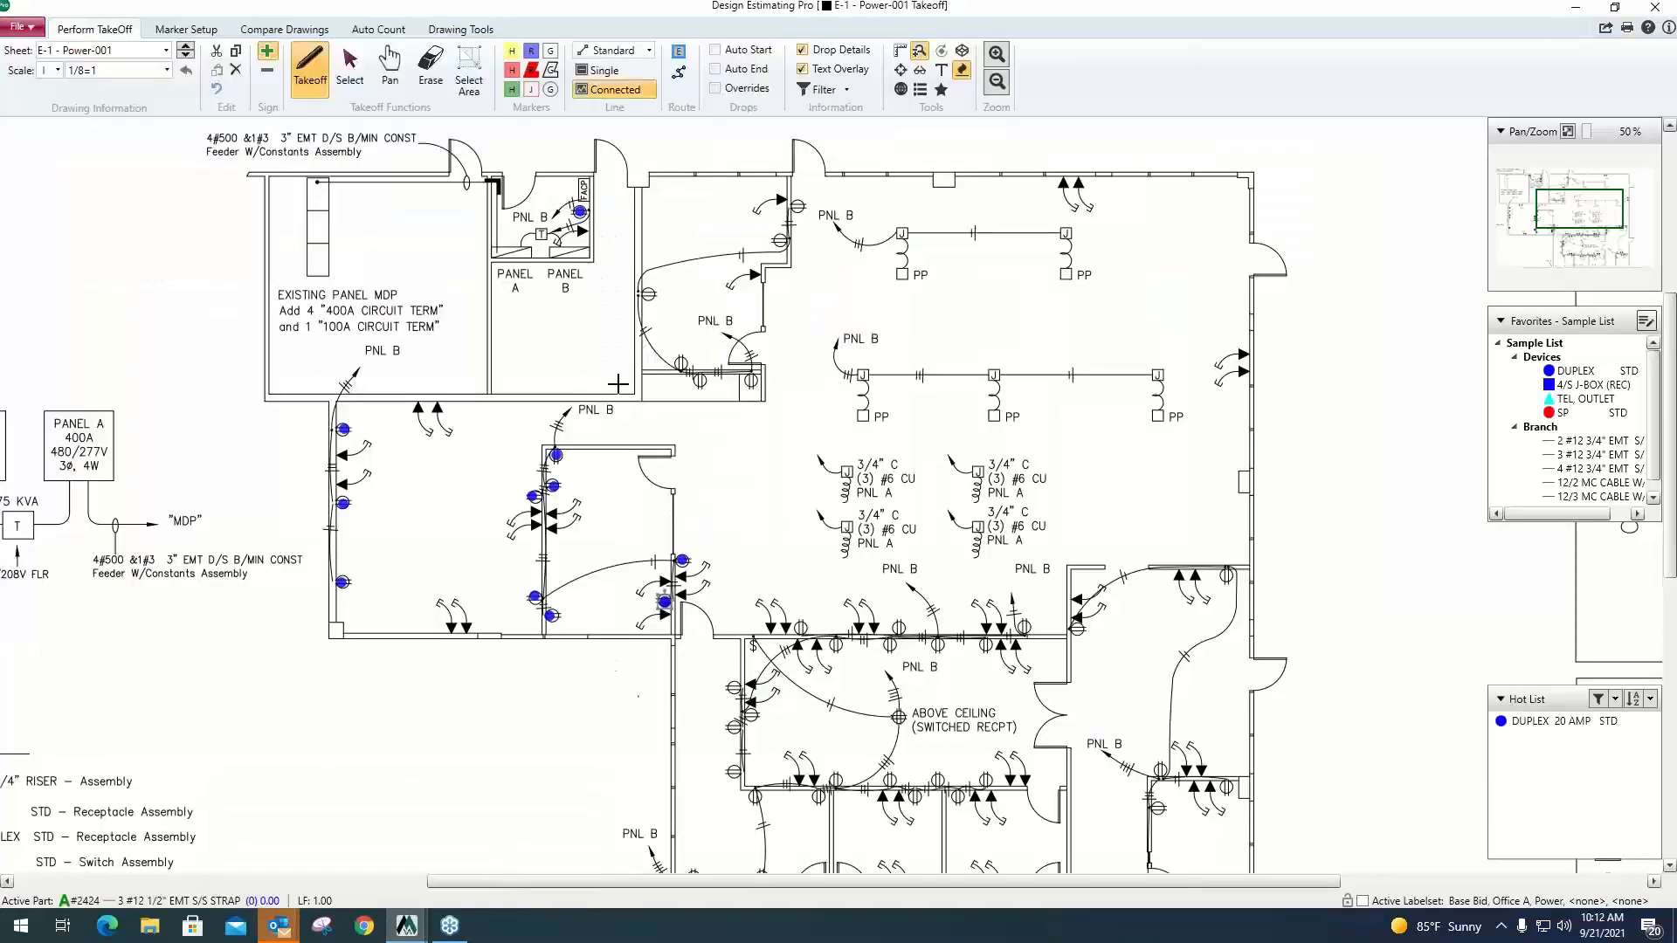
# Draw a Single branch line about 11.7 ft long between the first and middle power poles of the three-pole row.
pyautogui.click(602, 69)
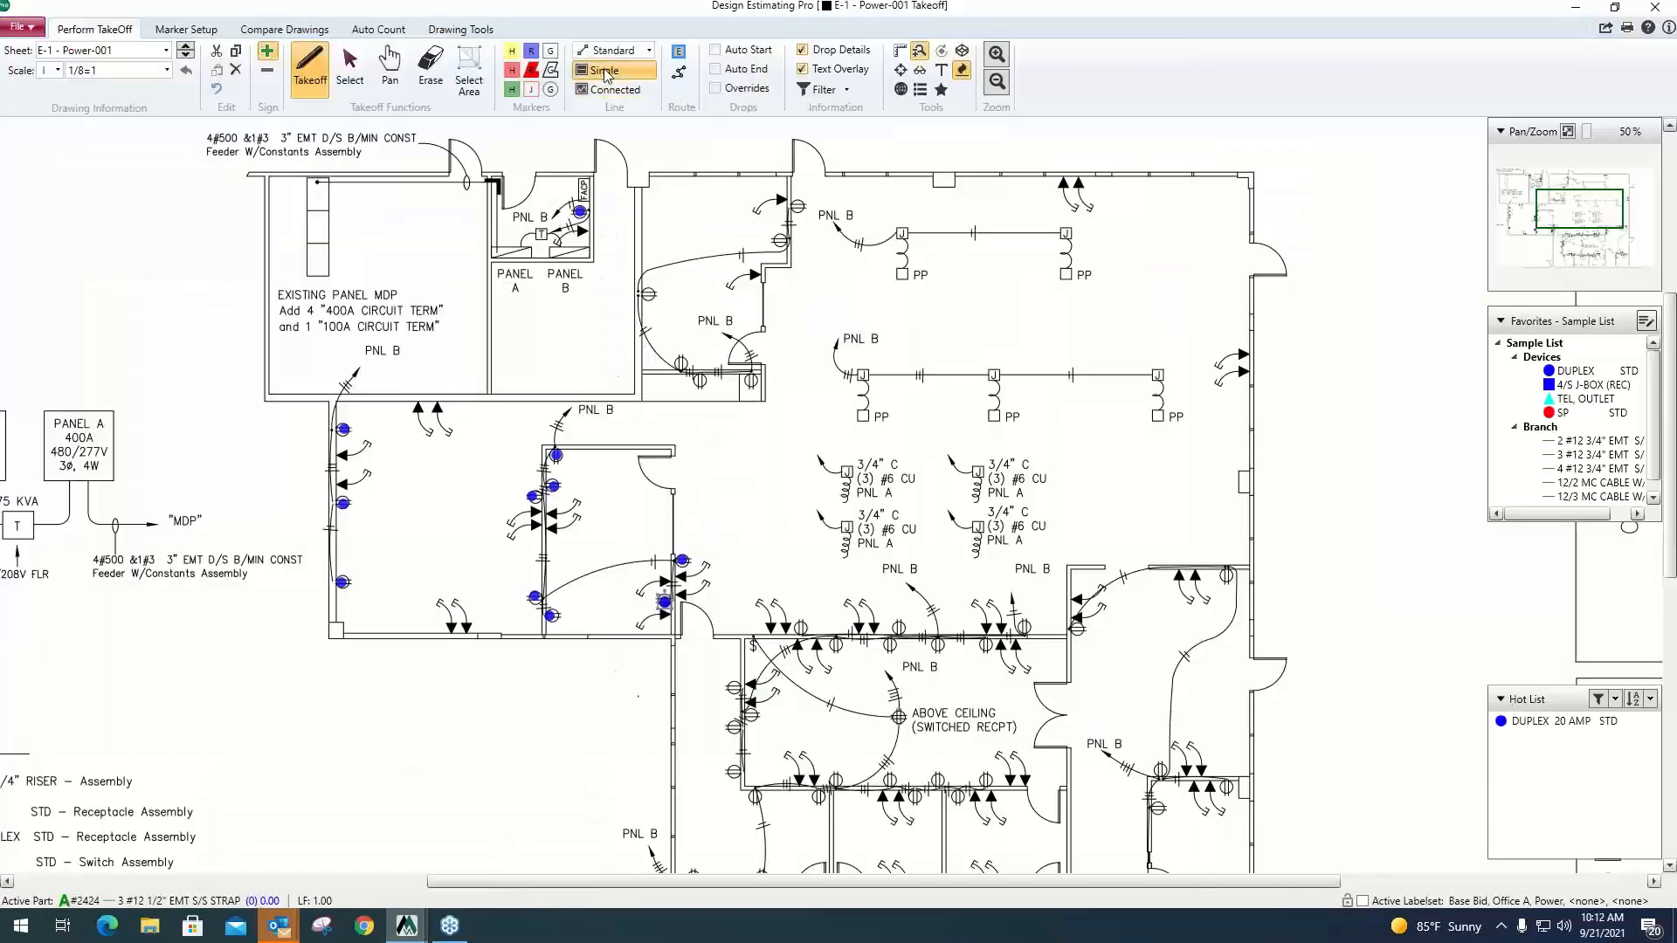
pyautogui.click(863, 375)
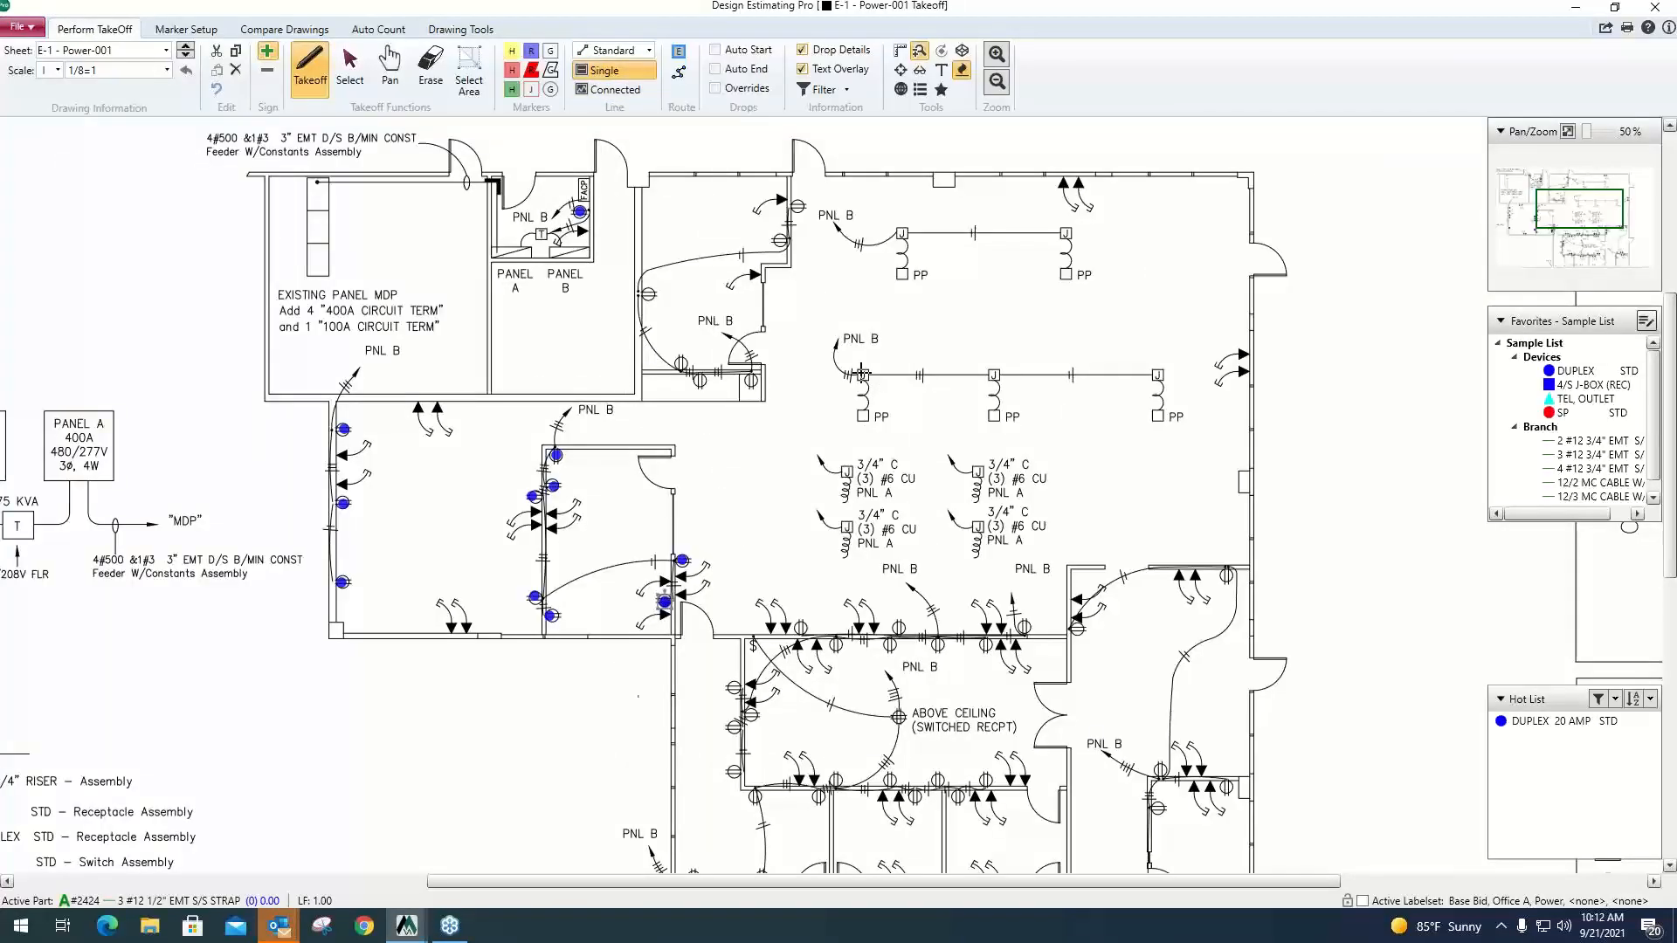
pyautogui.click(993, 374)
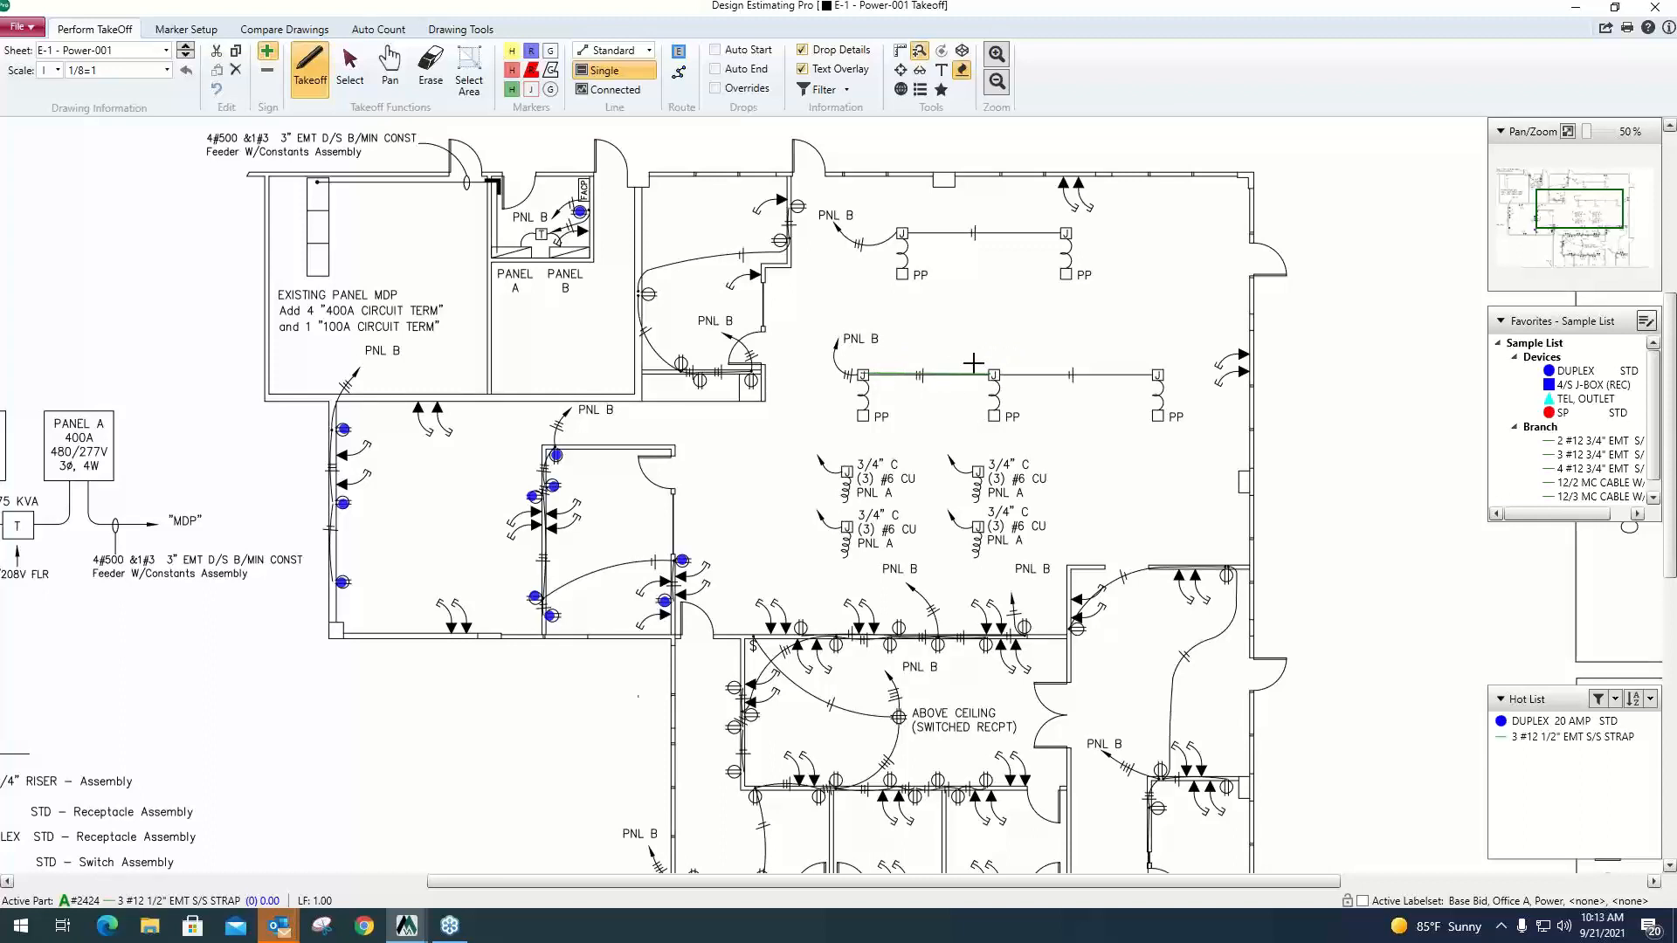
# Draw a Connected branch run from the first power pole of the three-pole row to Panel B and add a drop value to its end.
pyautogui.click(647, 90)
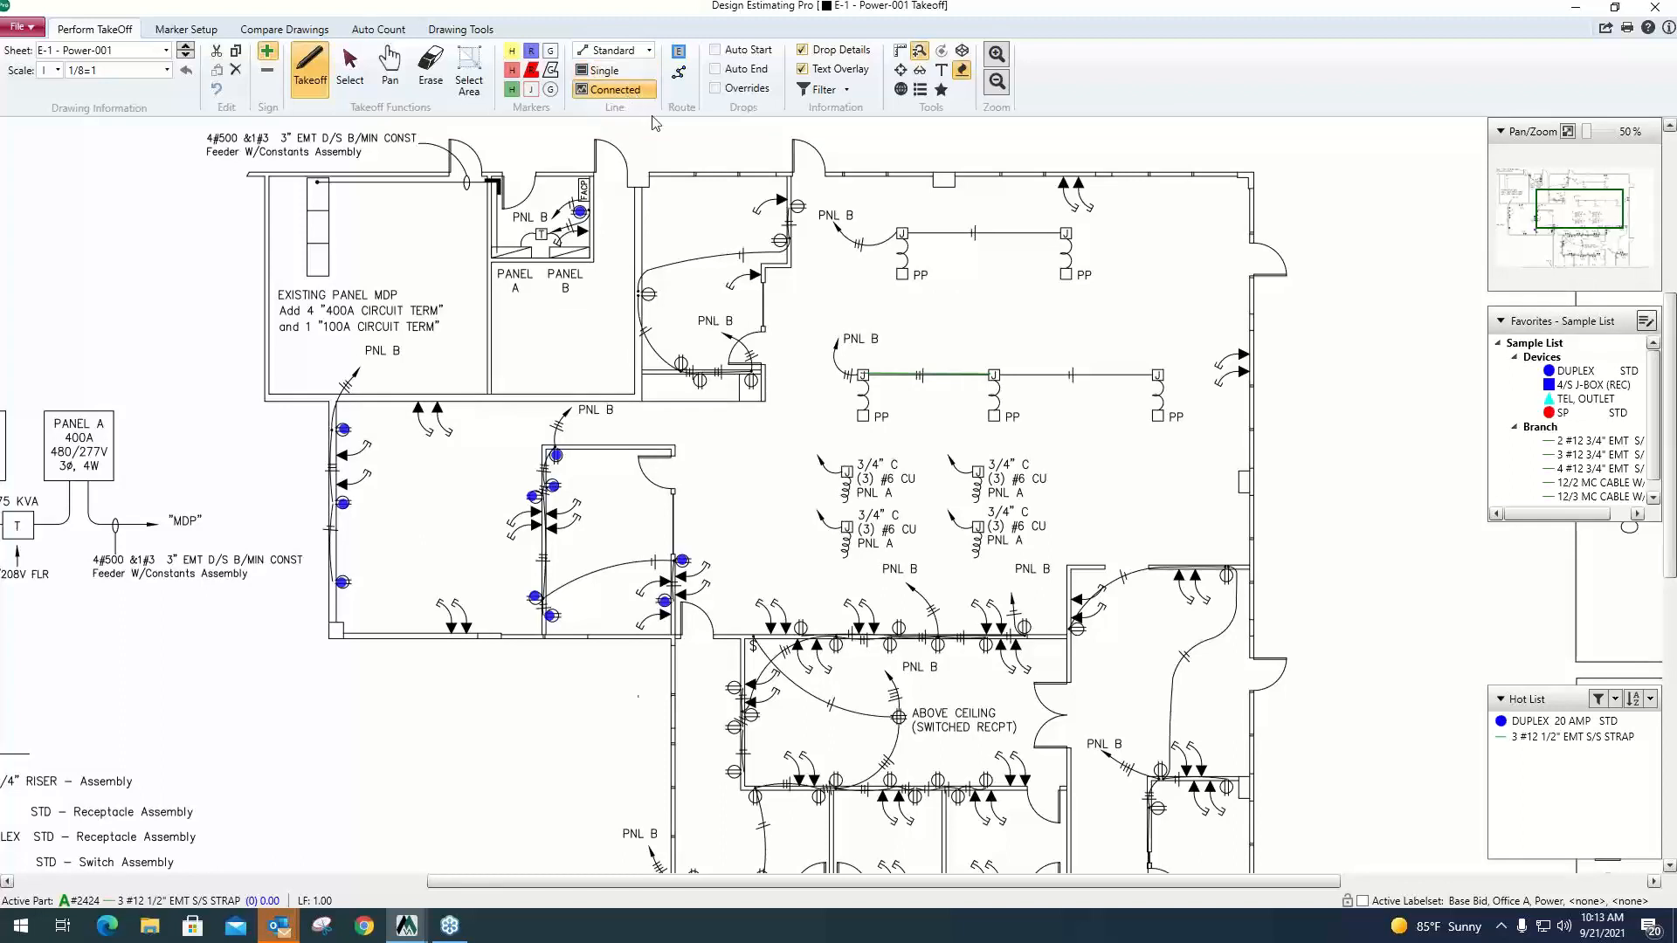
pyautogui.click(863, 375)
pyautogui.click(867, 252)
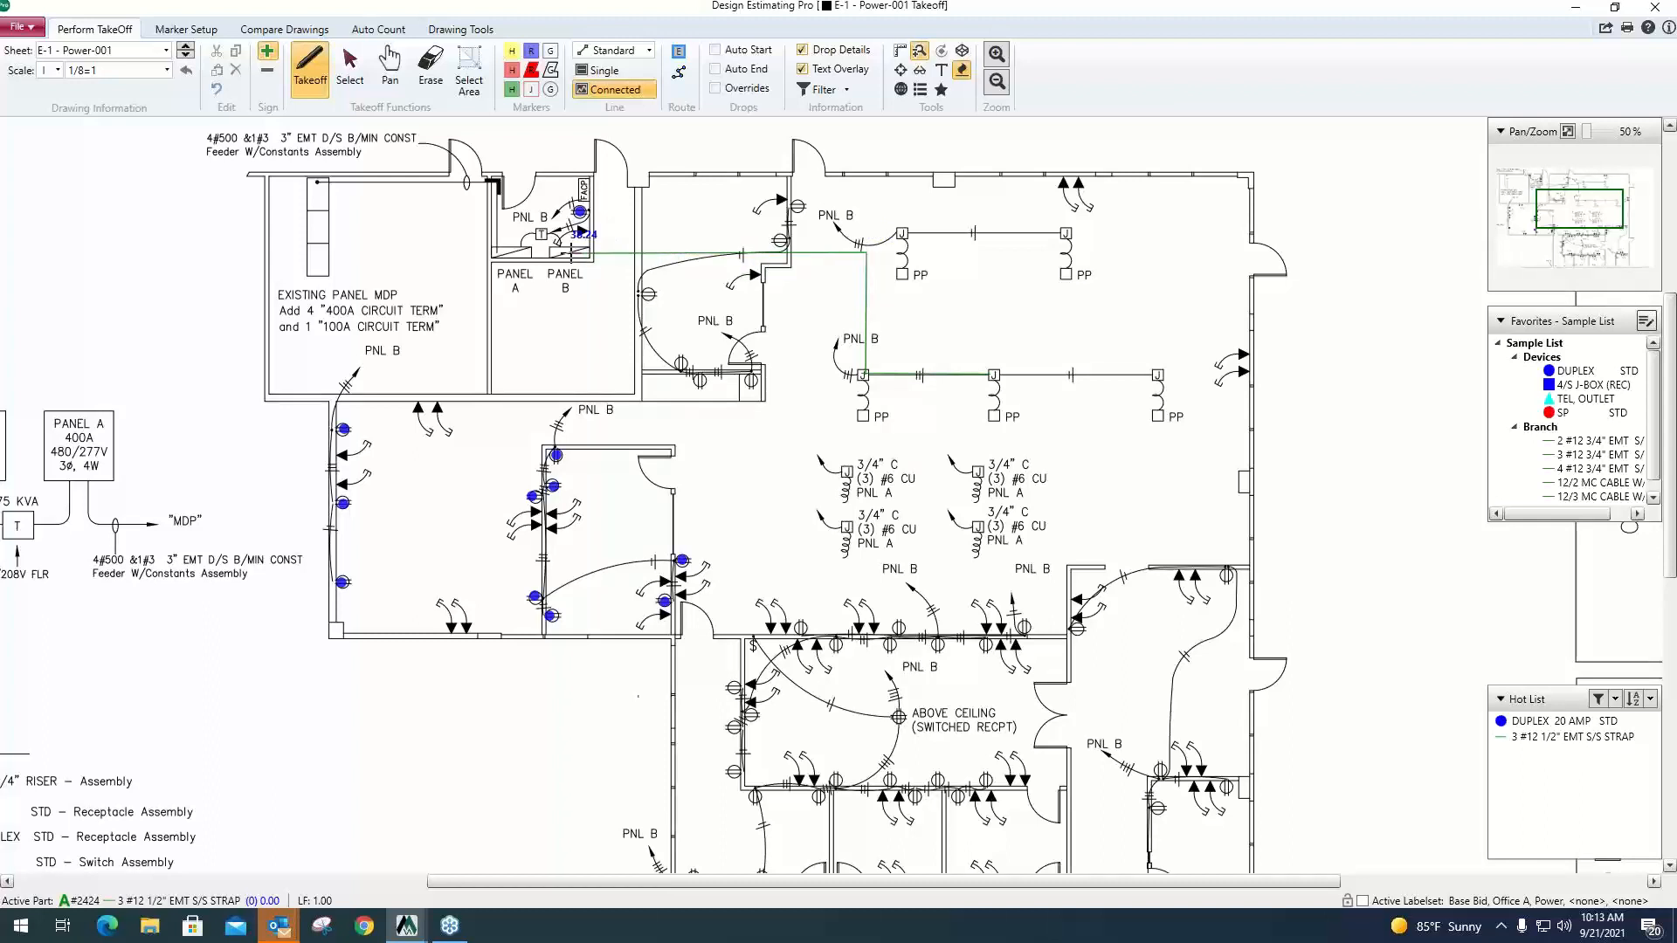
pyautogui.doubleClick(572, 250)
pyautogui.rightClick(590, 259)
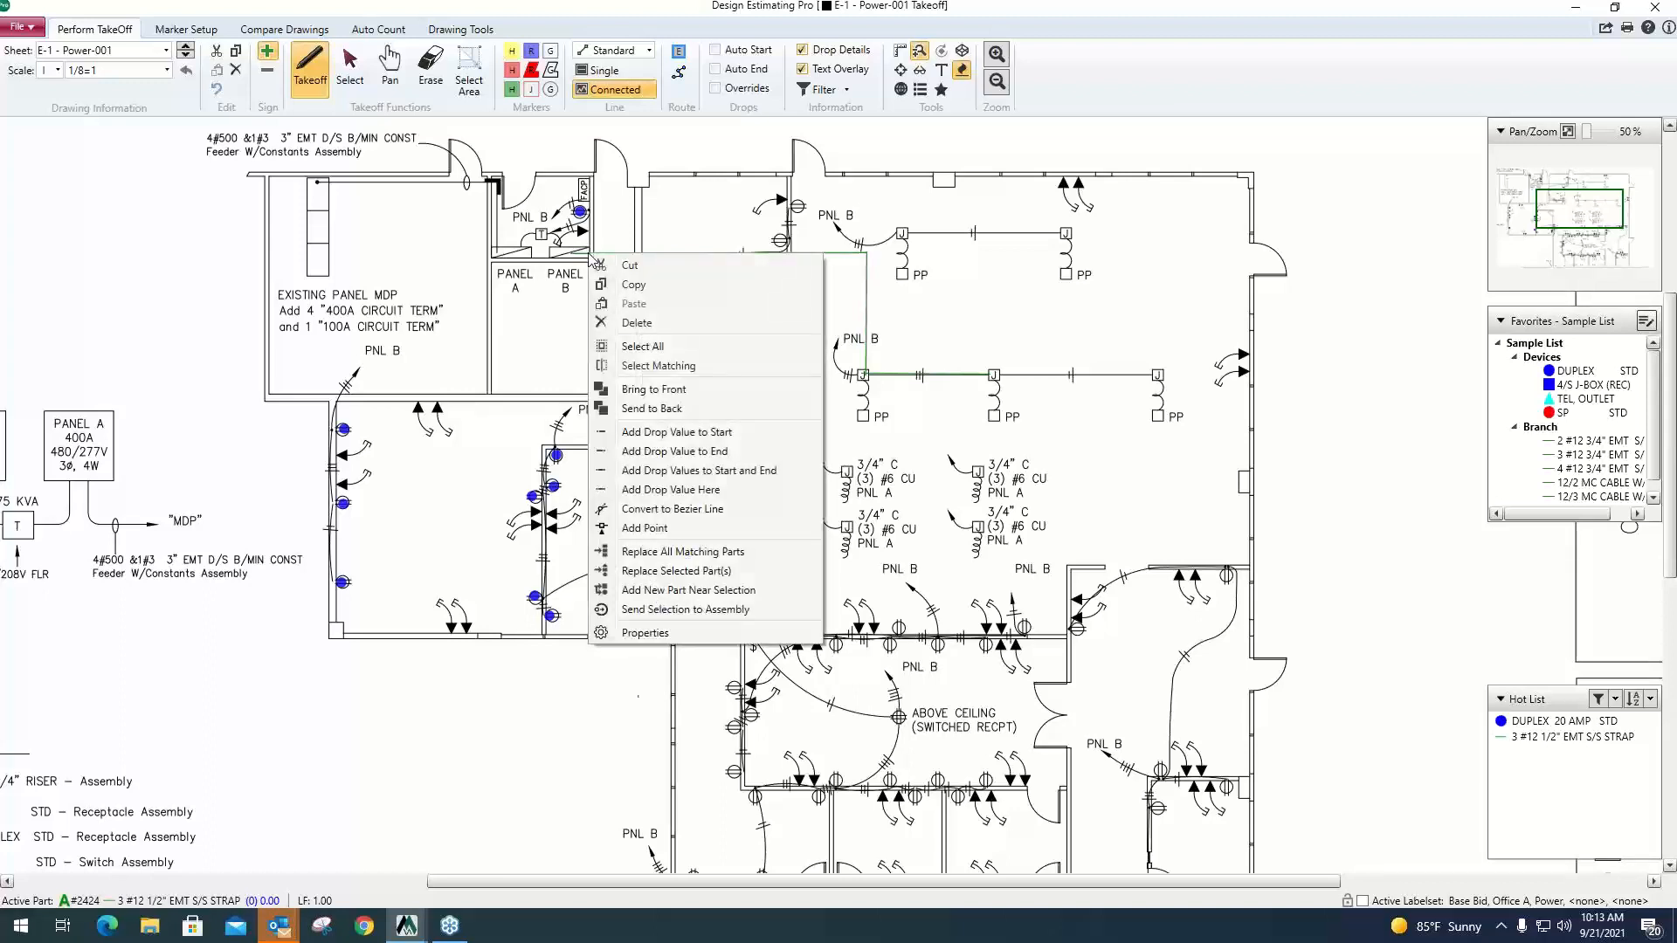
pyautogui.click(699, 451)
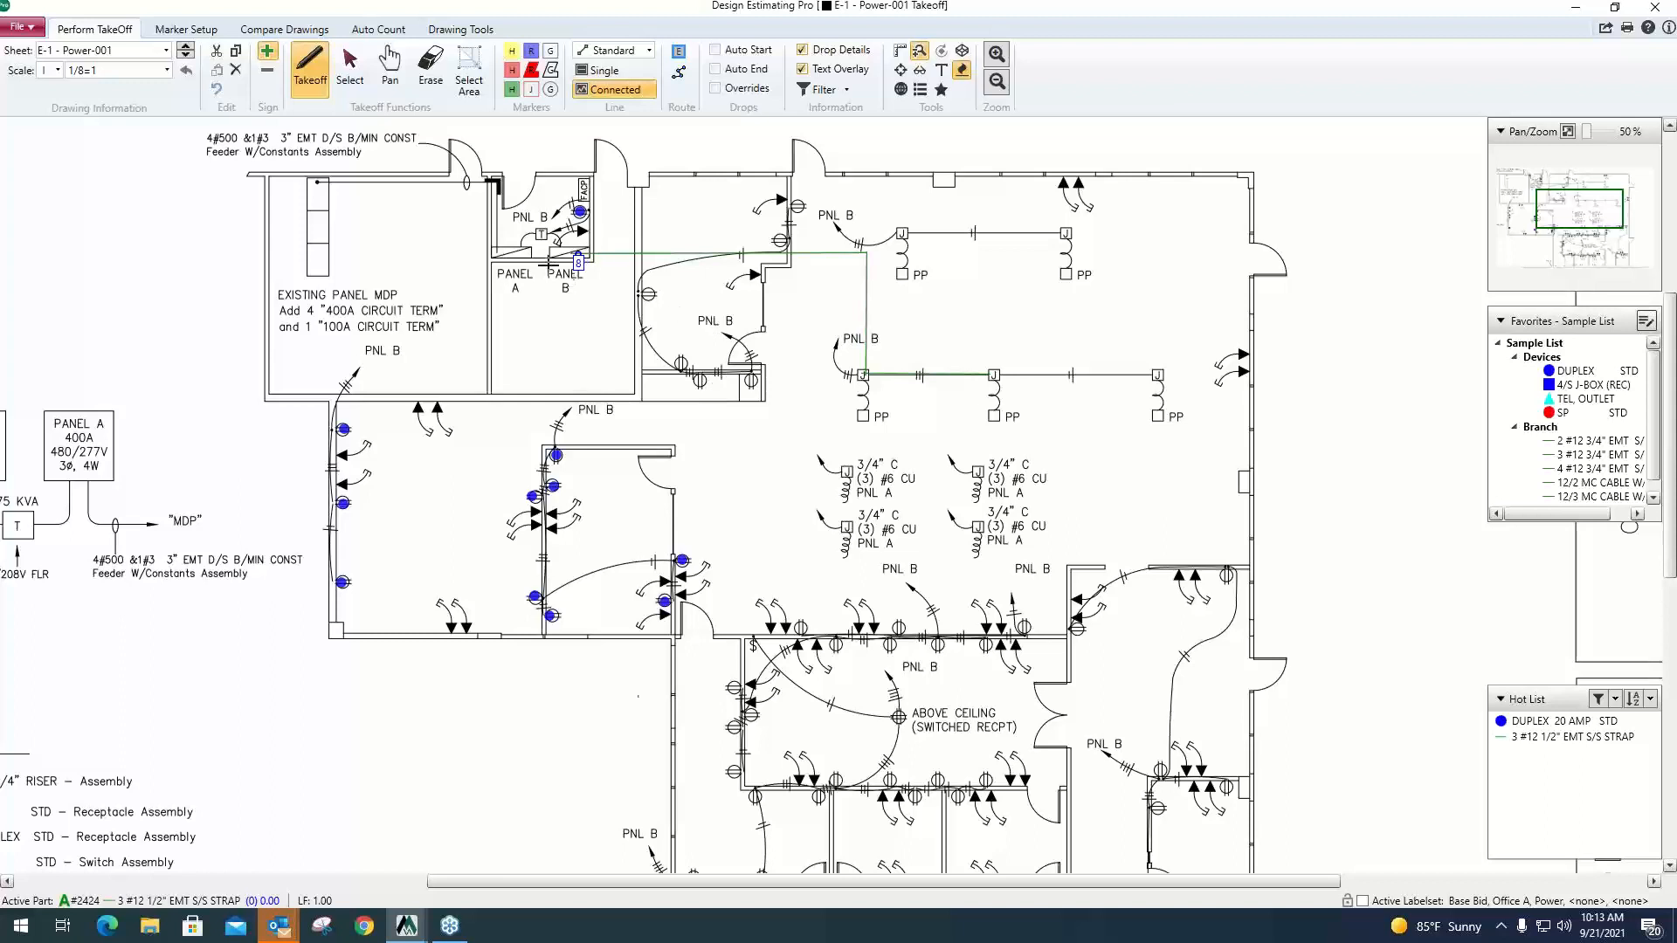
# Enable drop overrides with Auto Start and Auto End, and draw a run from the westernmost office's northern duplex to Panel B.
pyautogui.click(716, 89)
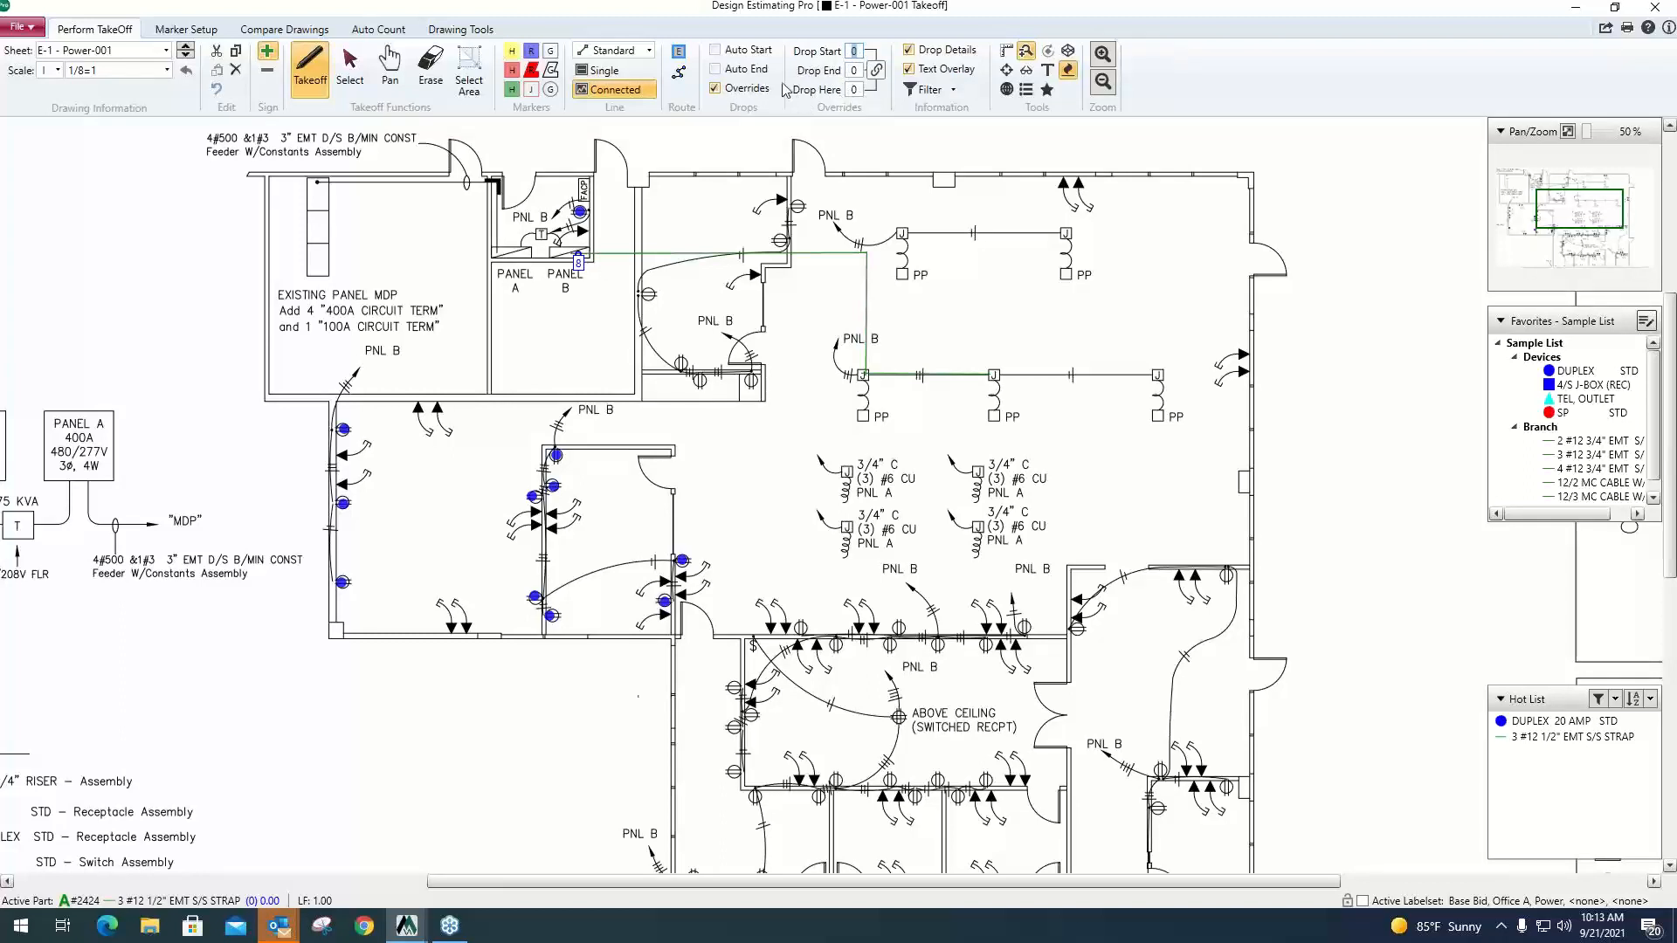
pyautogui.click(716, 52)
pyautogui.click(716, 70)
pyautogui.click(339, 430)
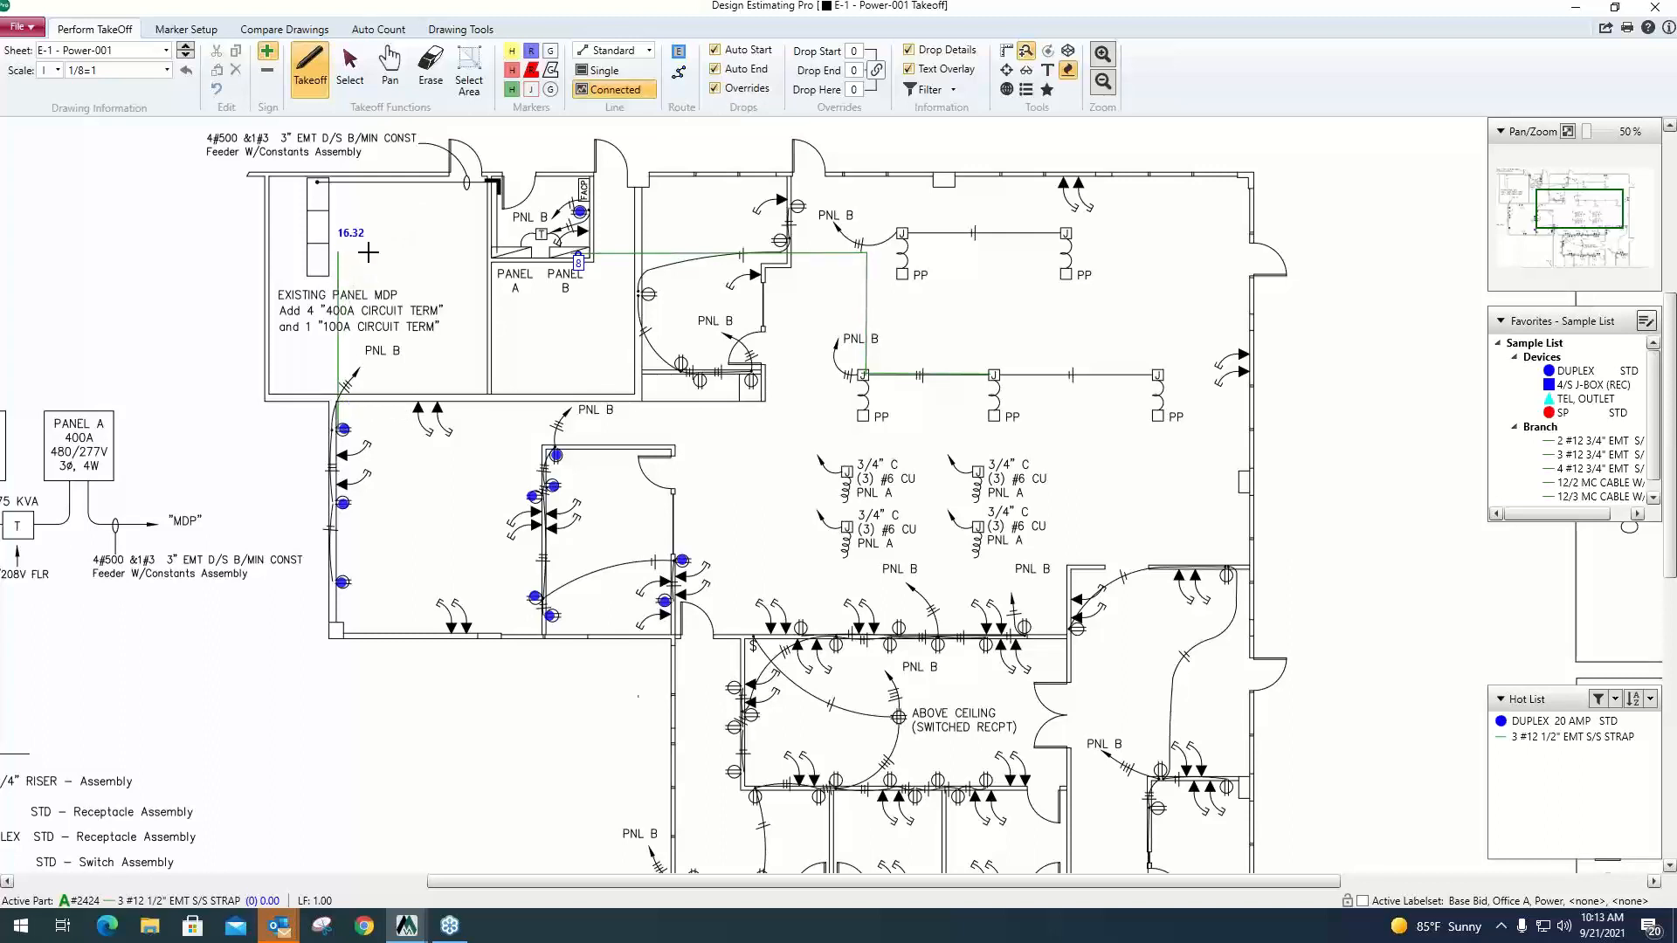
pyautogui.click(572, 236)
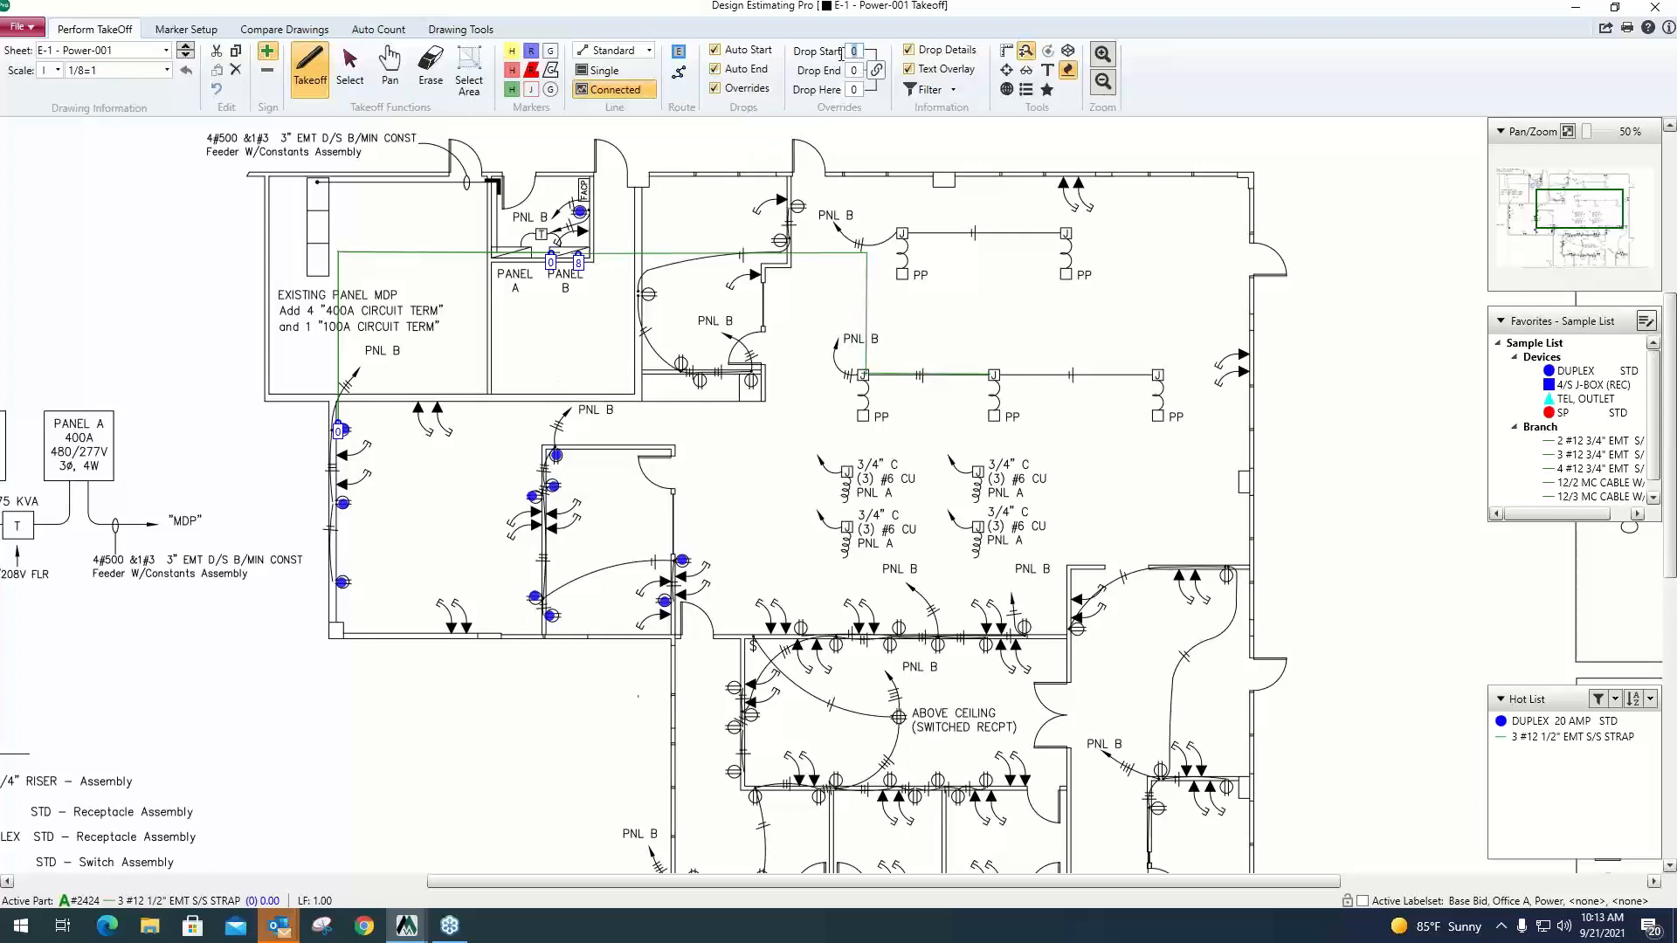
# Set the start and end drop overrides to 10 and draw a run from the smaller office's northernmost duplex to Panel B.
pyautogui.click(861, 70)
pyautogui.click(855, 50)
pyautogui.click(855, 69)
pyautogui.click(553, 445)
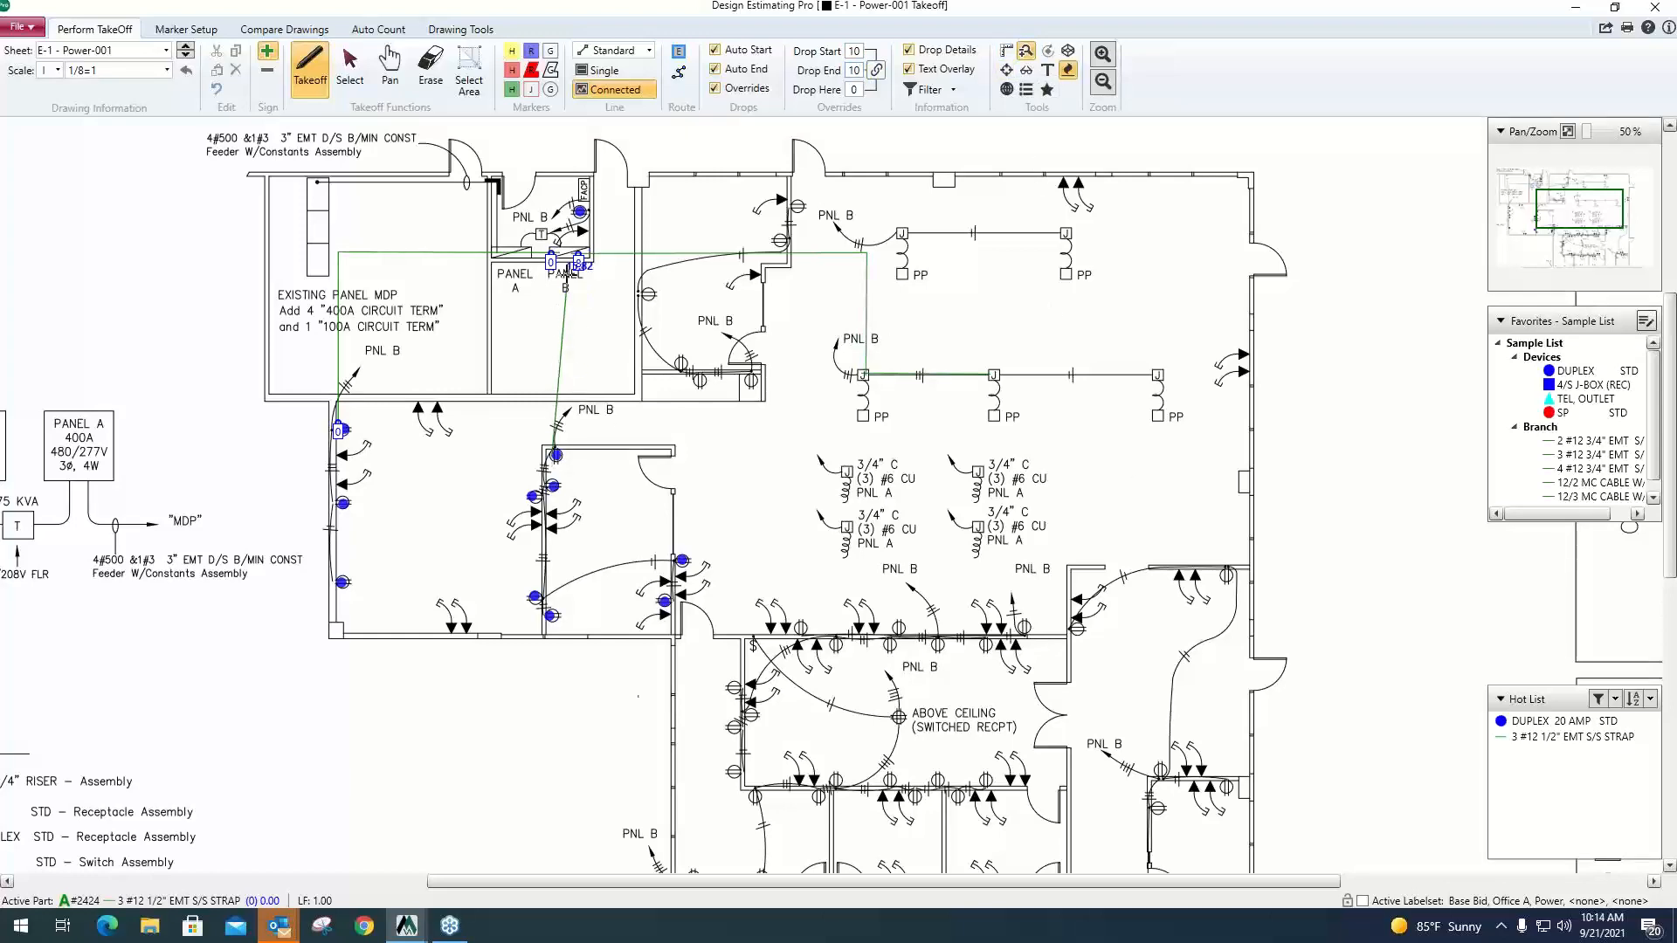
pyautogui.click(553, 254)
pyautogui.rightClick(553, 253)
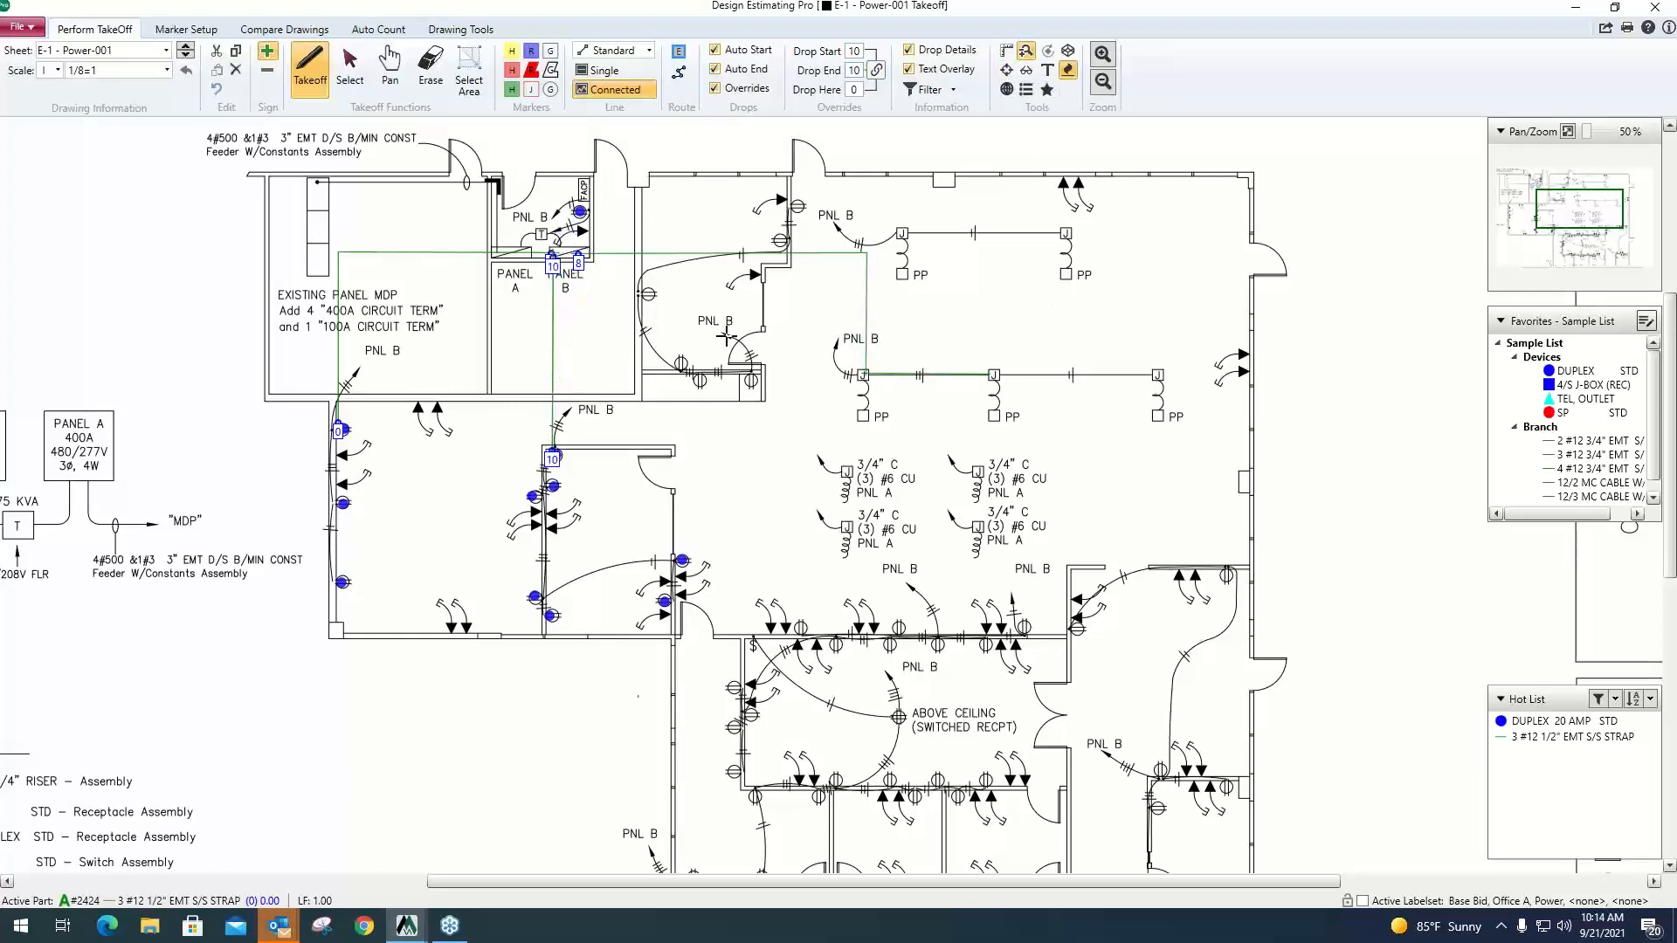
pyautogui.scroll(-3, 719, 361)
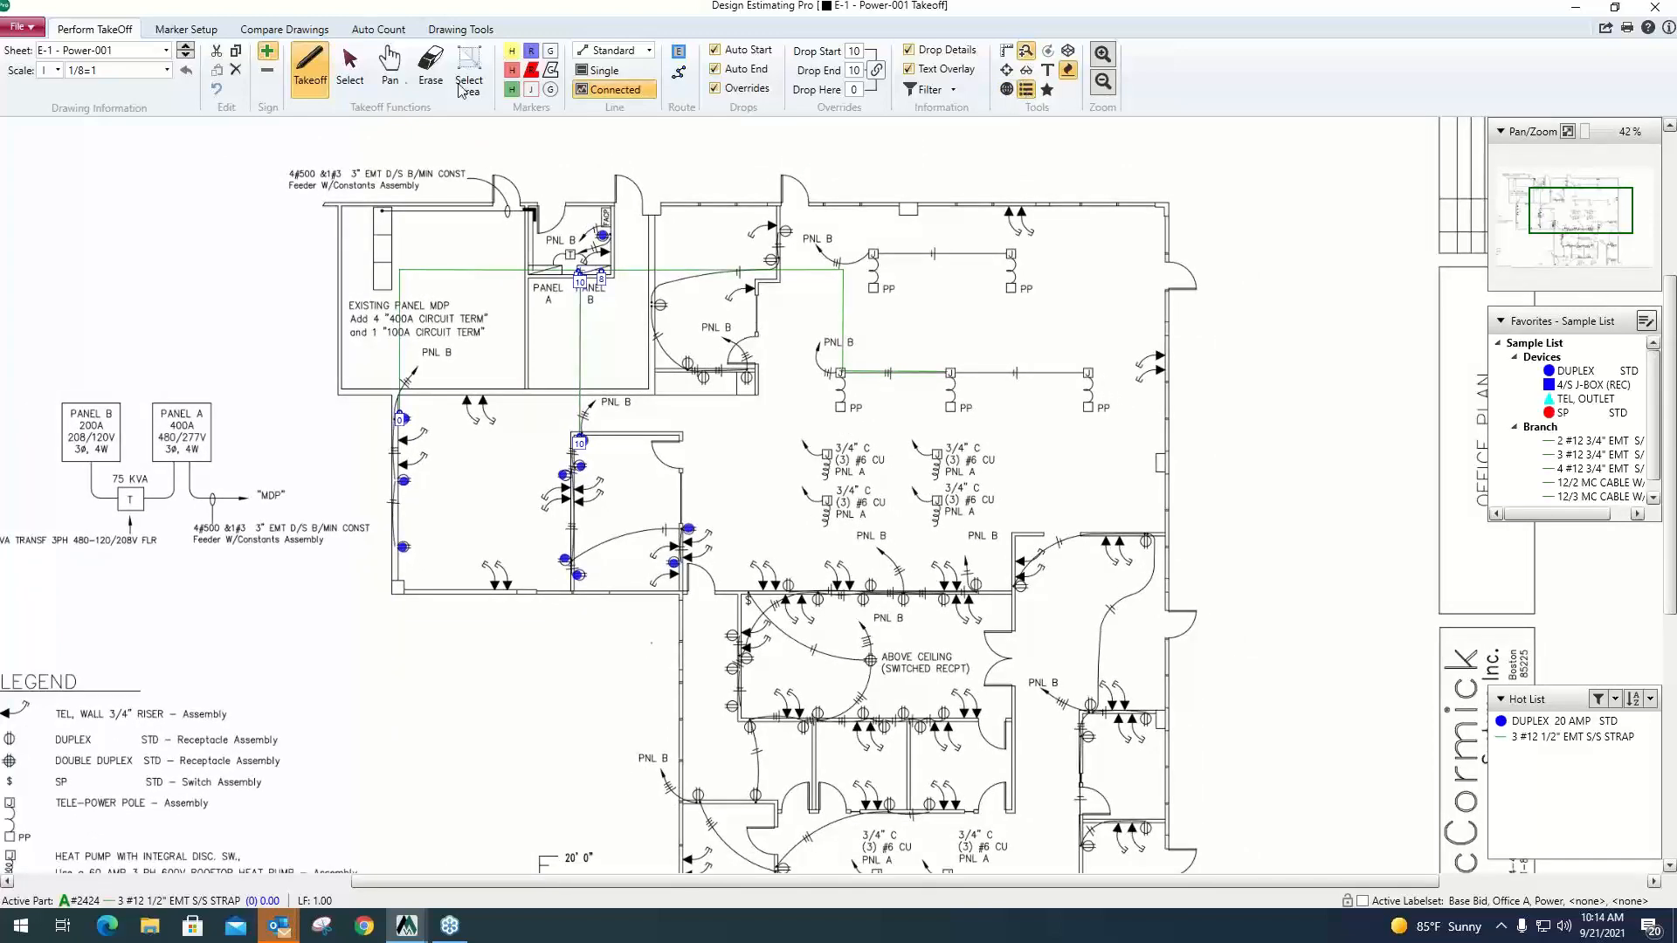
pyautogui.click(365, 88)
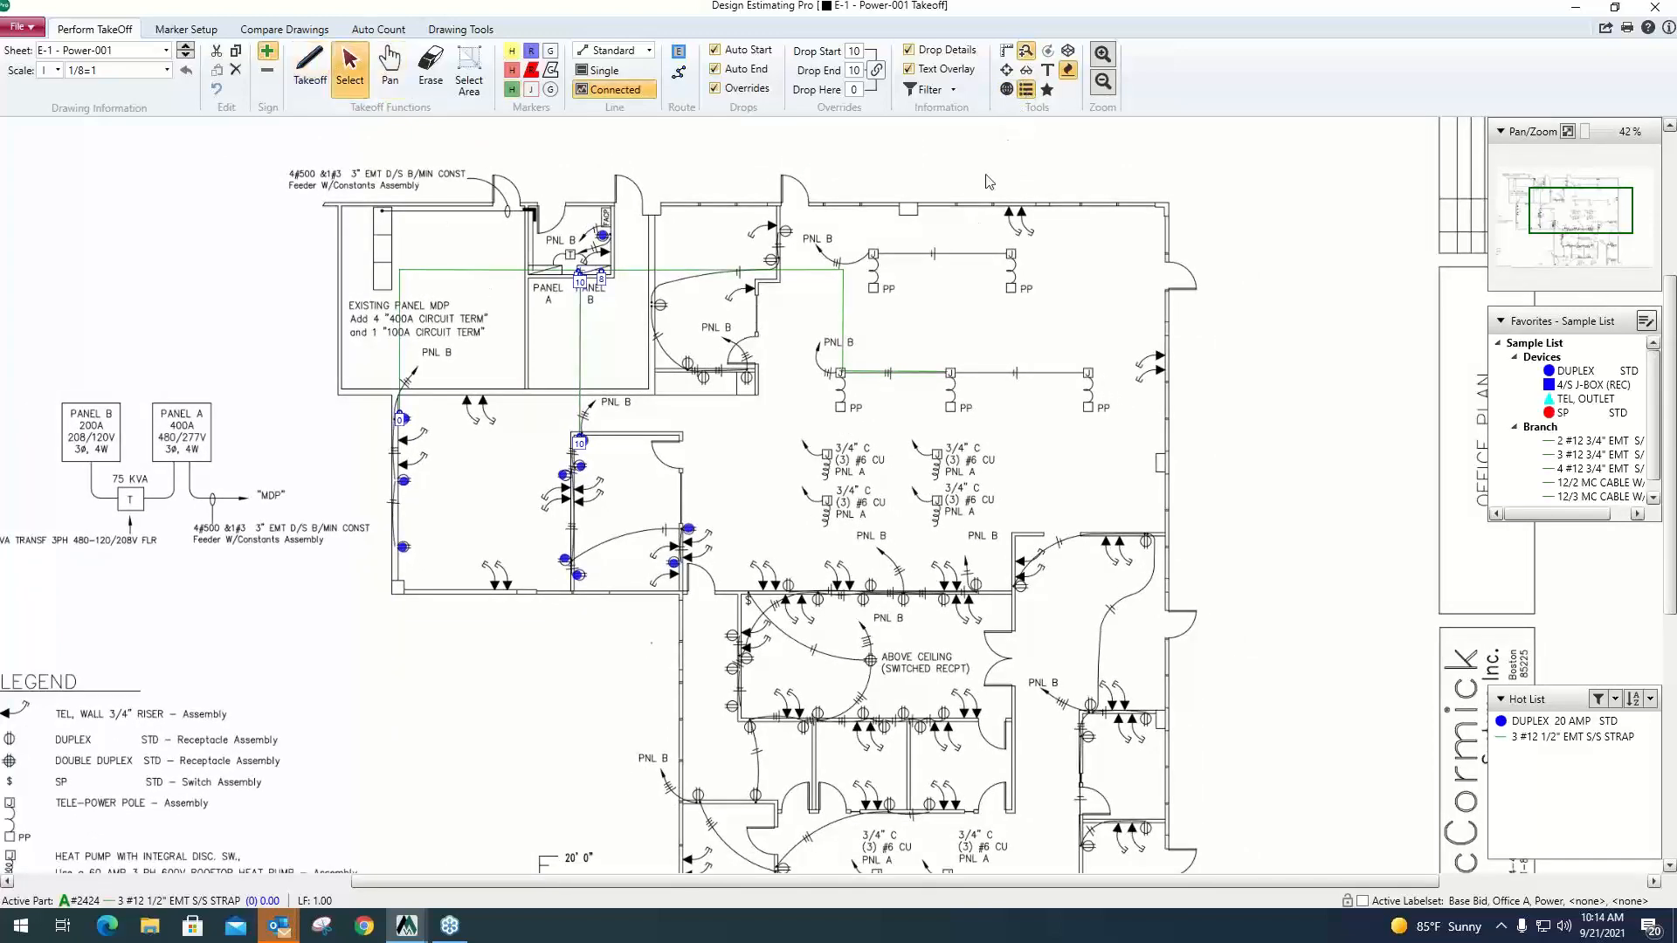
# Move the takeoff quantity overlay from the sheet's corner to just above the plan's printed legend and enlarge it.
pyautogui.scroll(-4, 1029, 270)
pyautogui.click(186, 30)
pyautogui.scroll(-2, 340, 229)
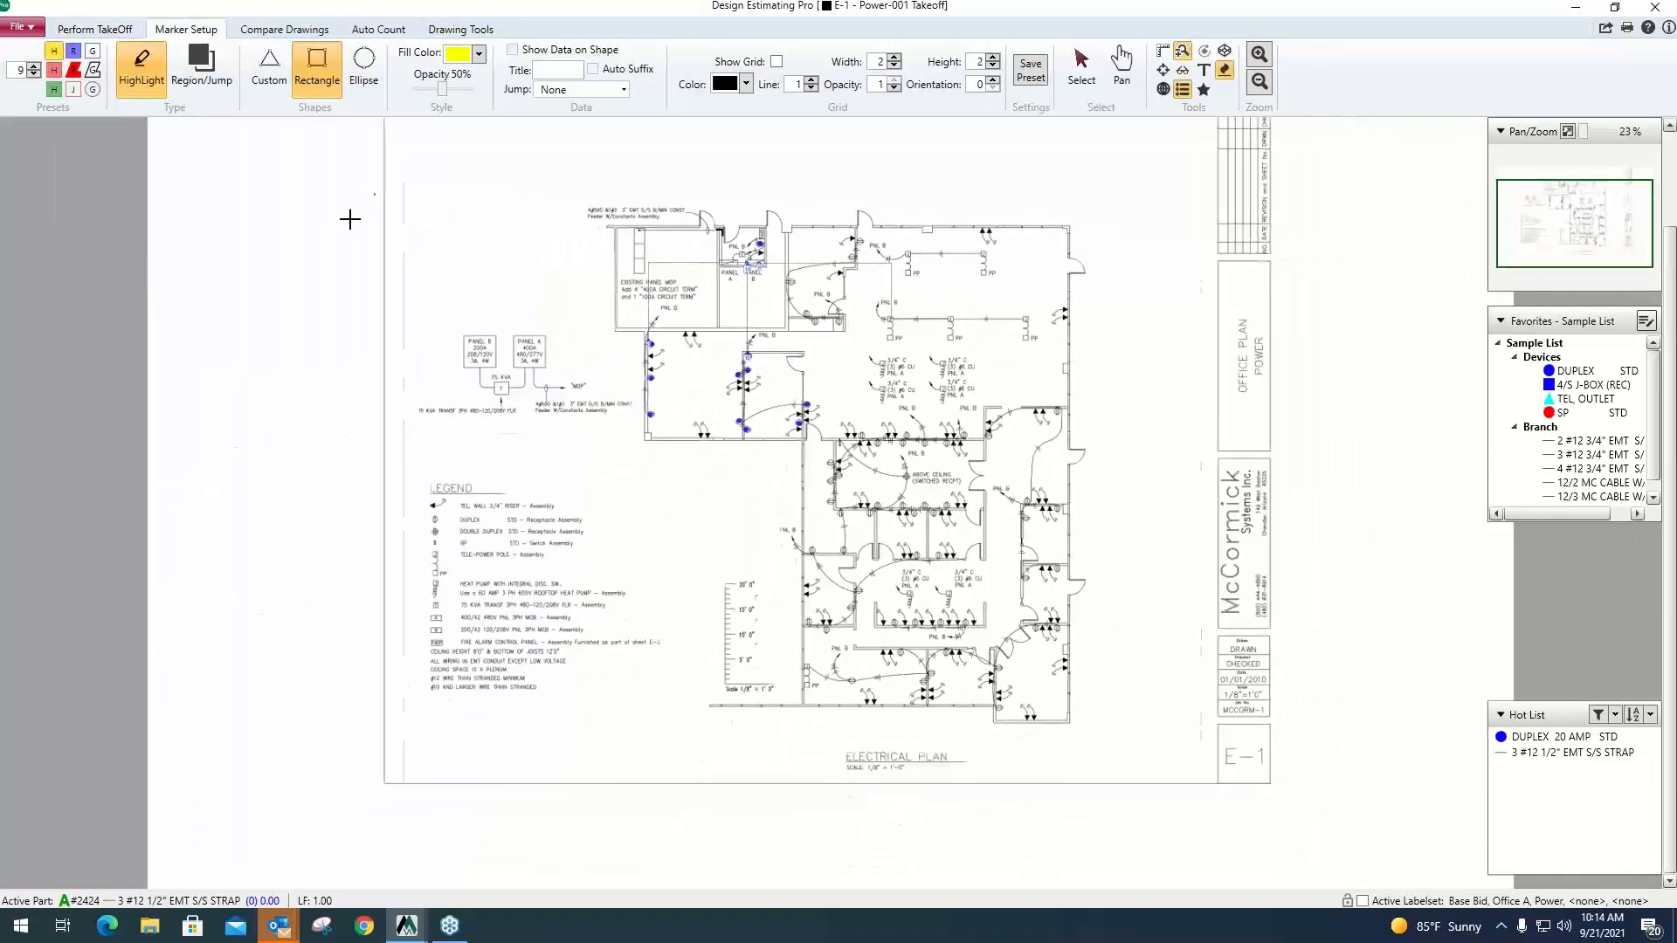
pyautogui.click(125, 35)
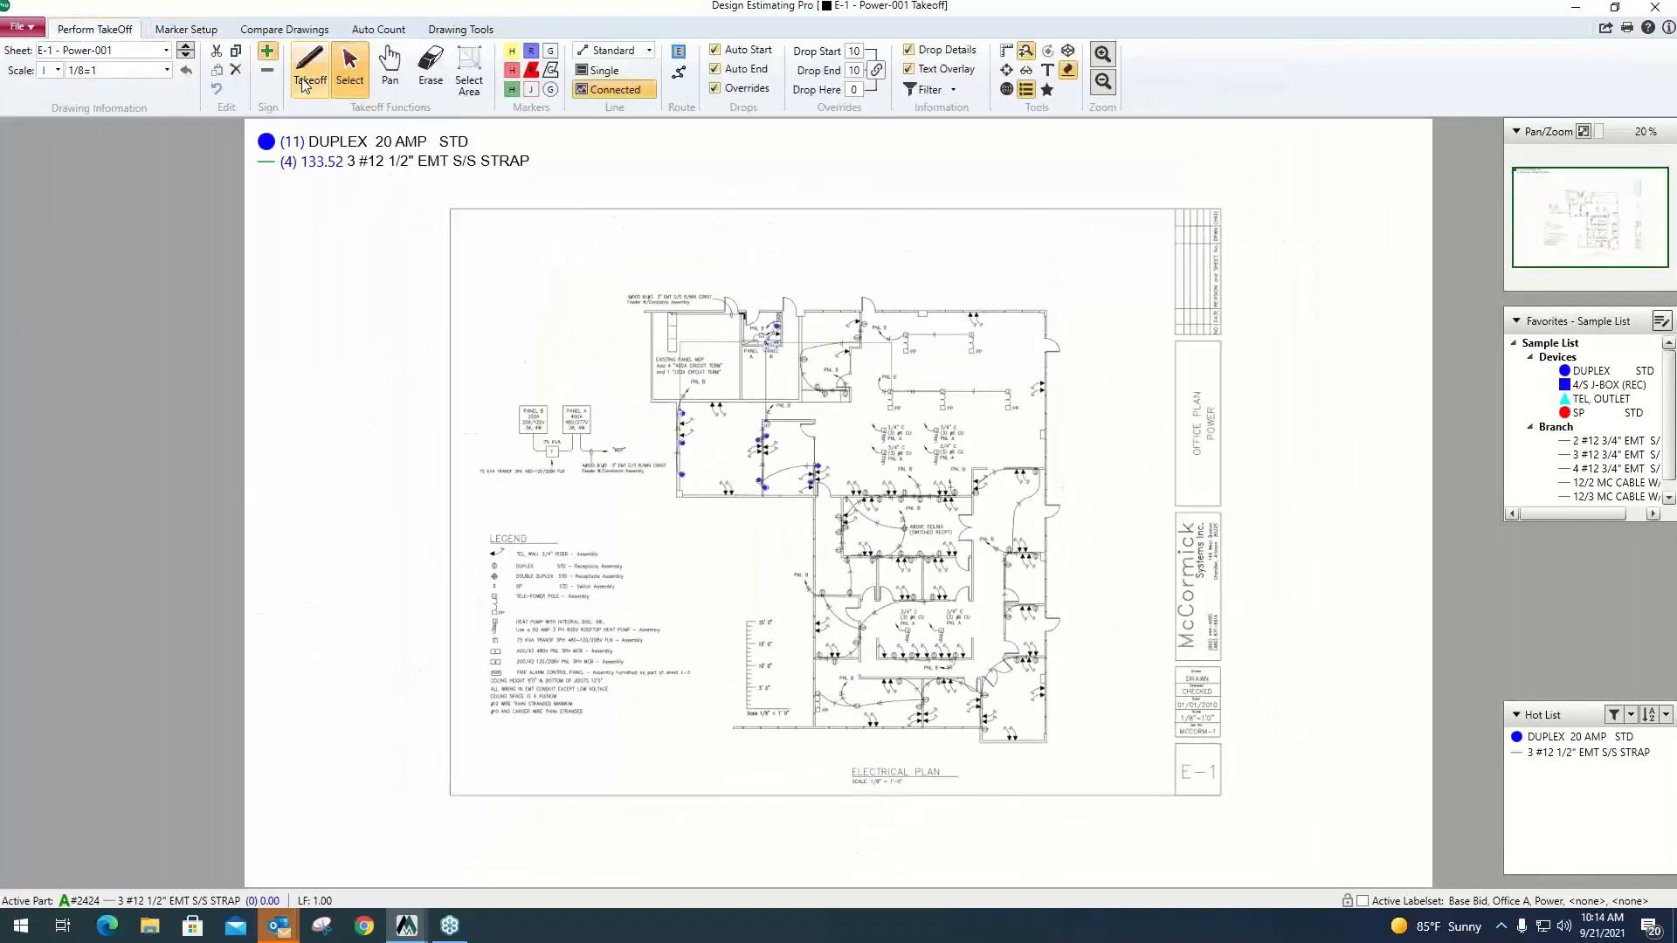
pyautogui.moveTo(343, 142)
pyautogui.mouseDown()
pyautogui.moveTo(602, 286)
pyautogui.moveTo(861, 507)
pyautogui.moveTo(808, 513)
pyautogui.mouseUp()
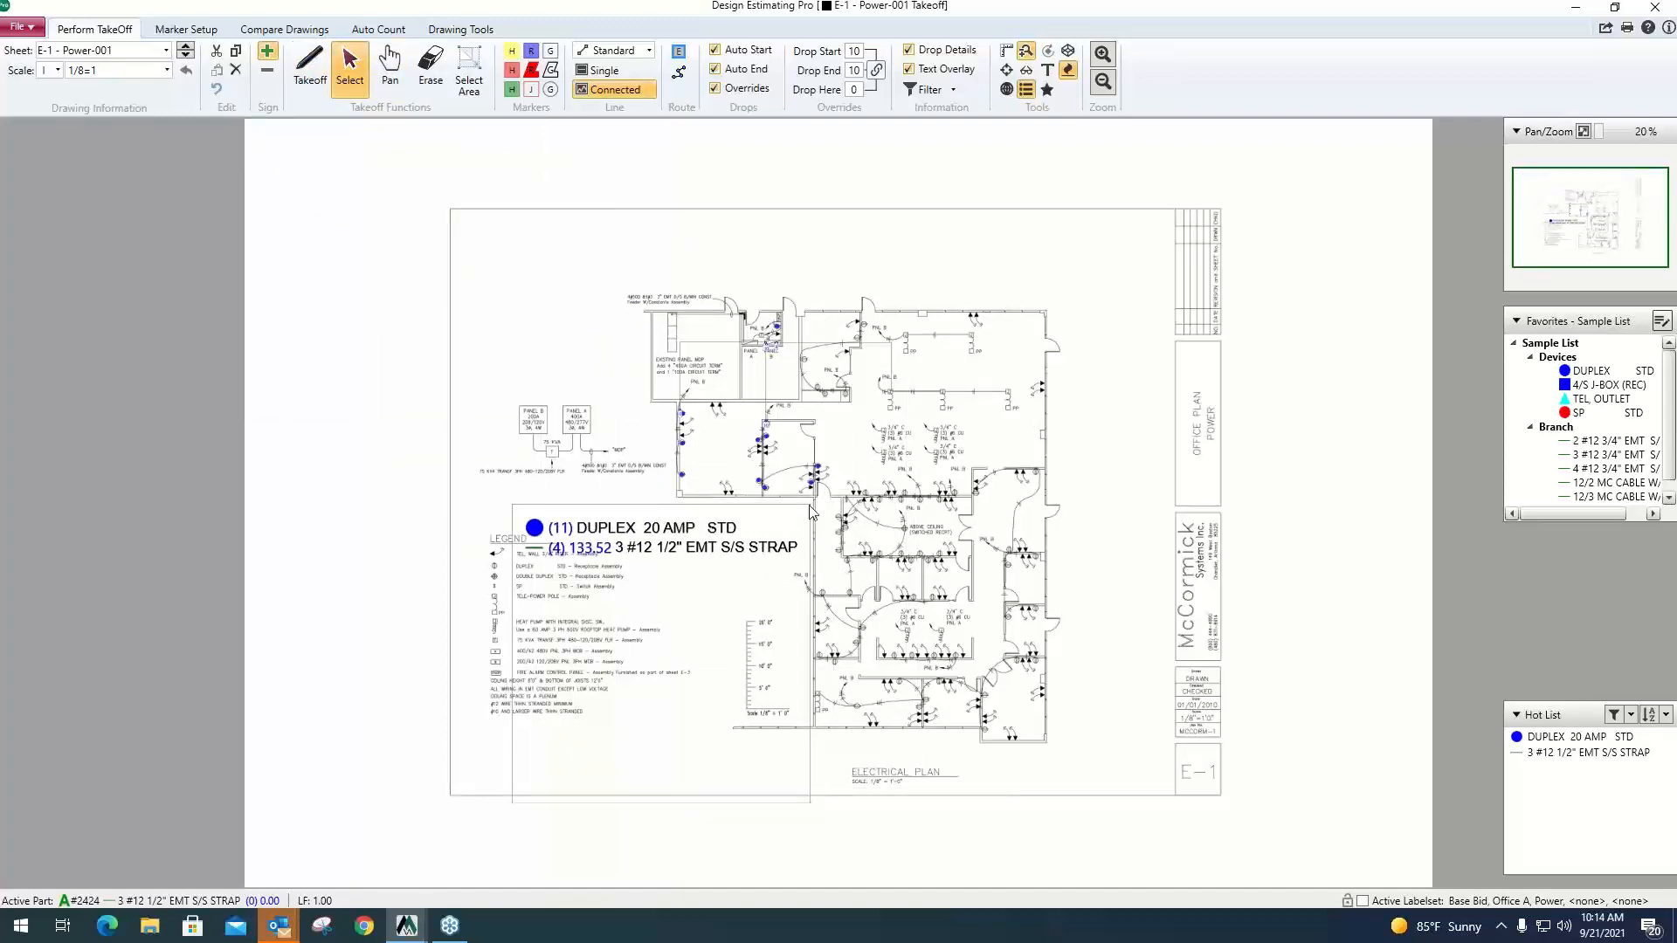
pyautogui.scroll(3, 807, 512)
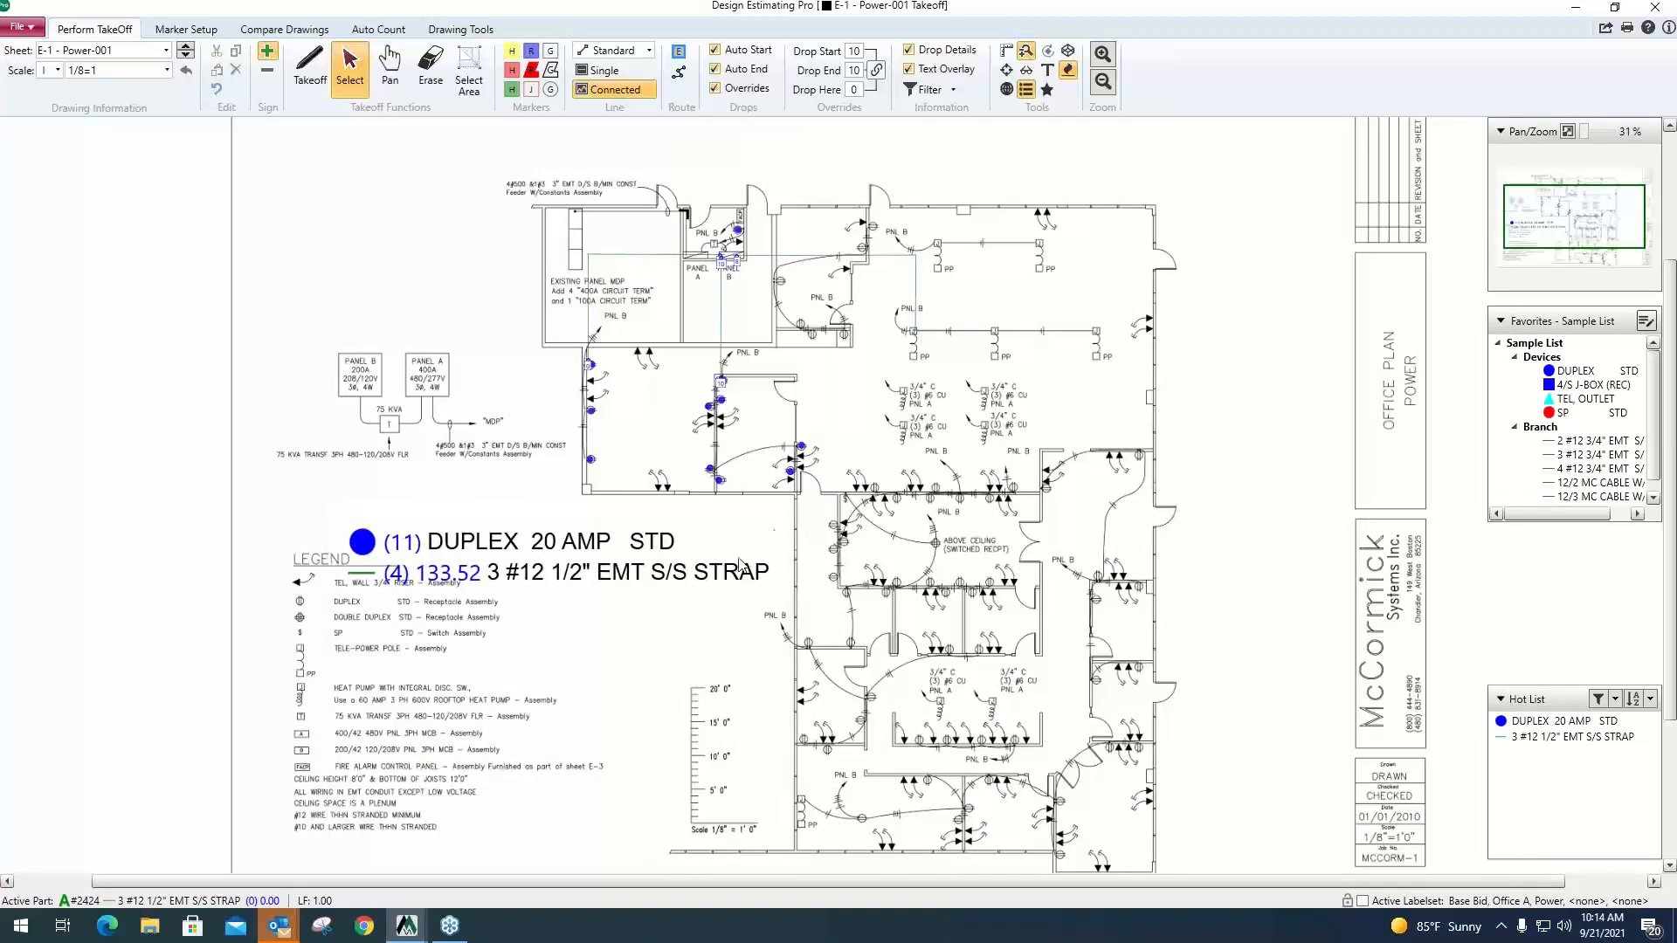
pyautogui.moveTo(738, 559); pyautogui.dragTo(750, 545)
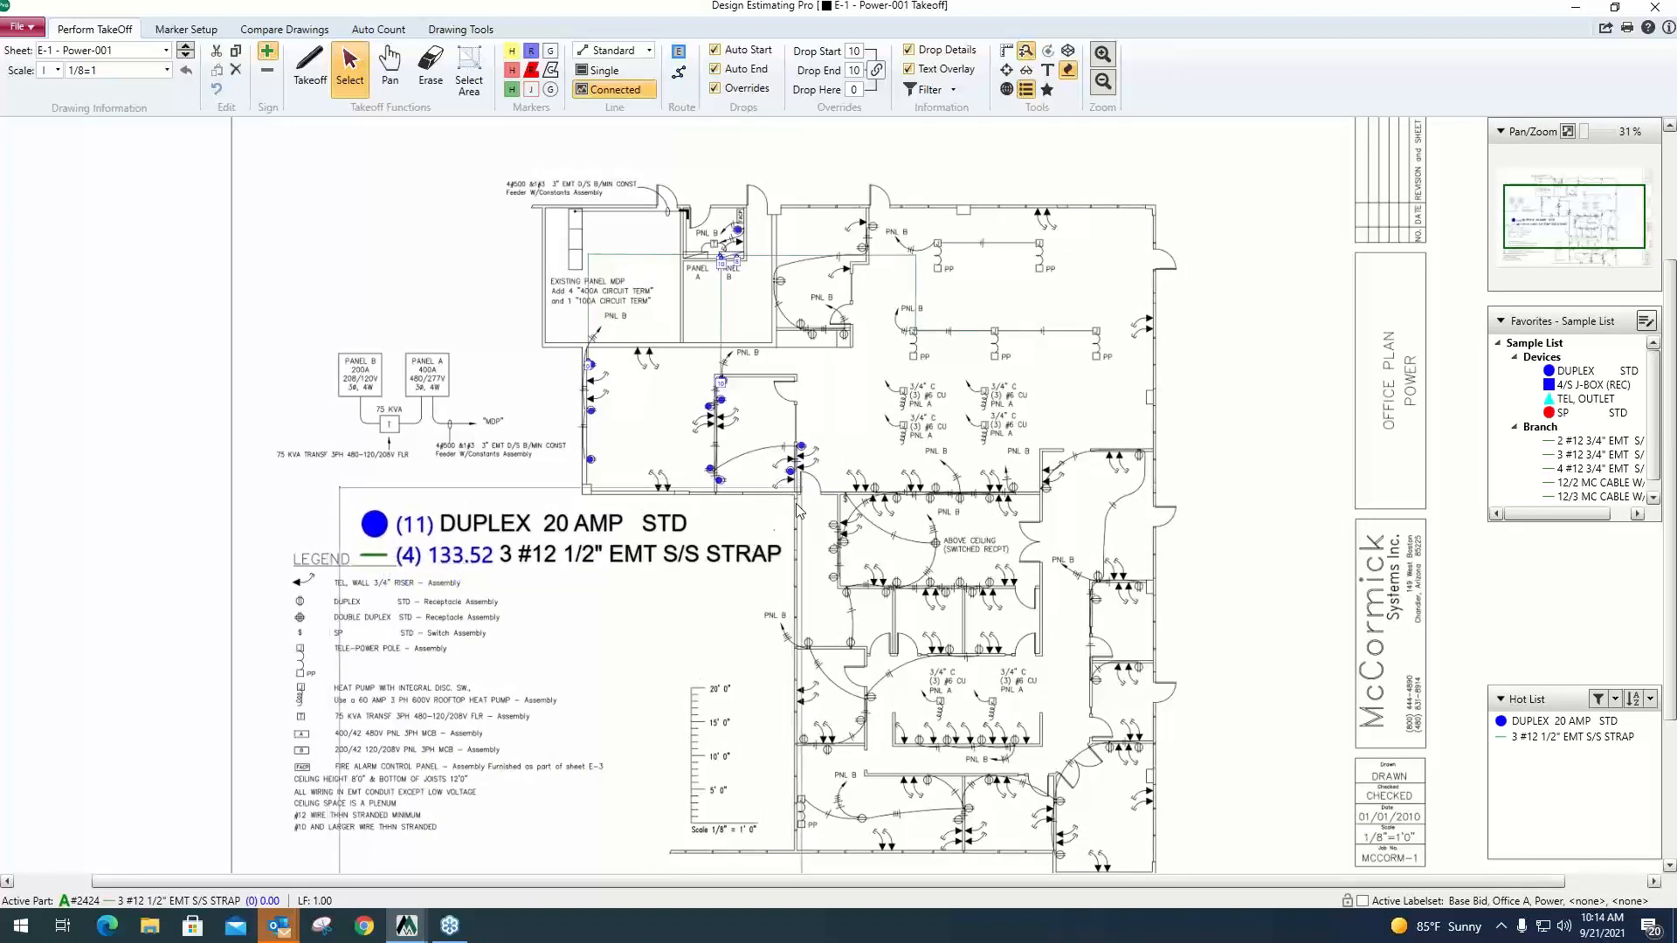
pyautogui.moveTo(801, 503); pyautogui.dragTo(590, 503)
pyautogui.scroll(3, 554, 480)
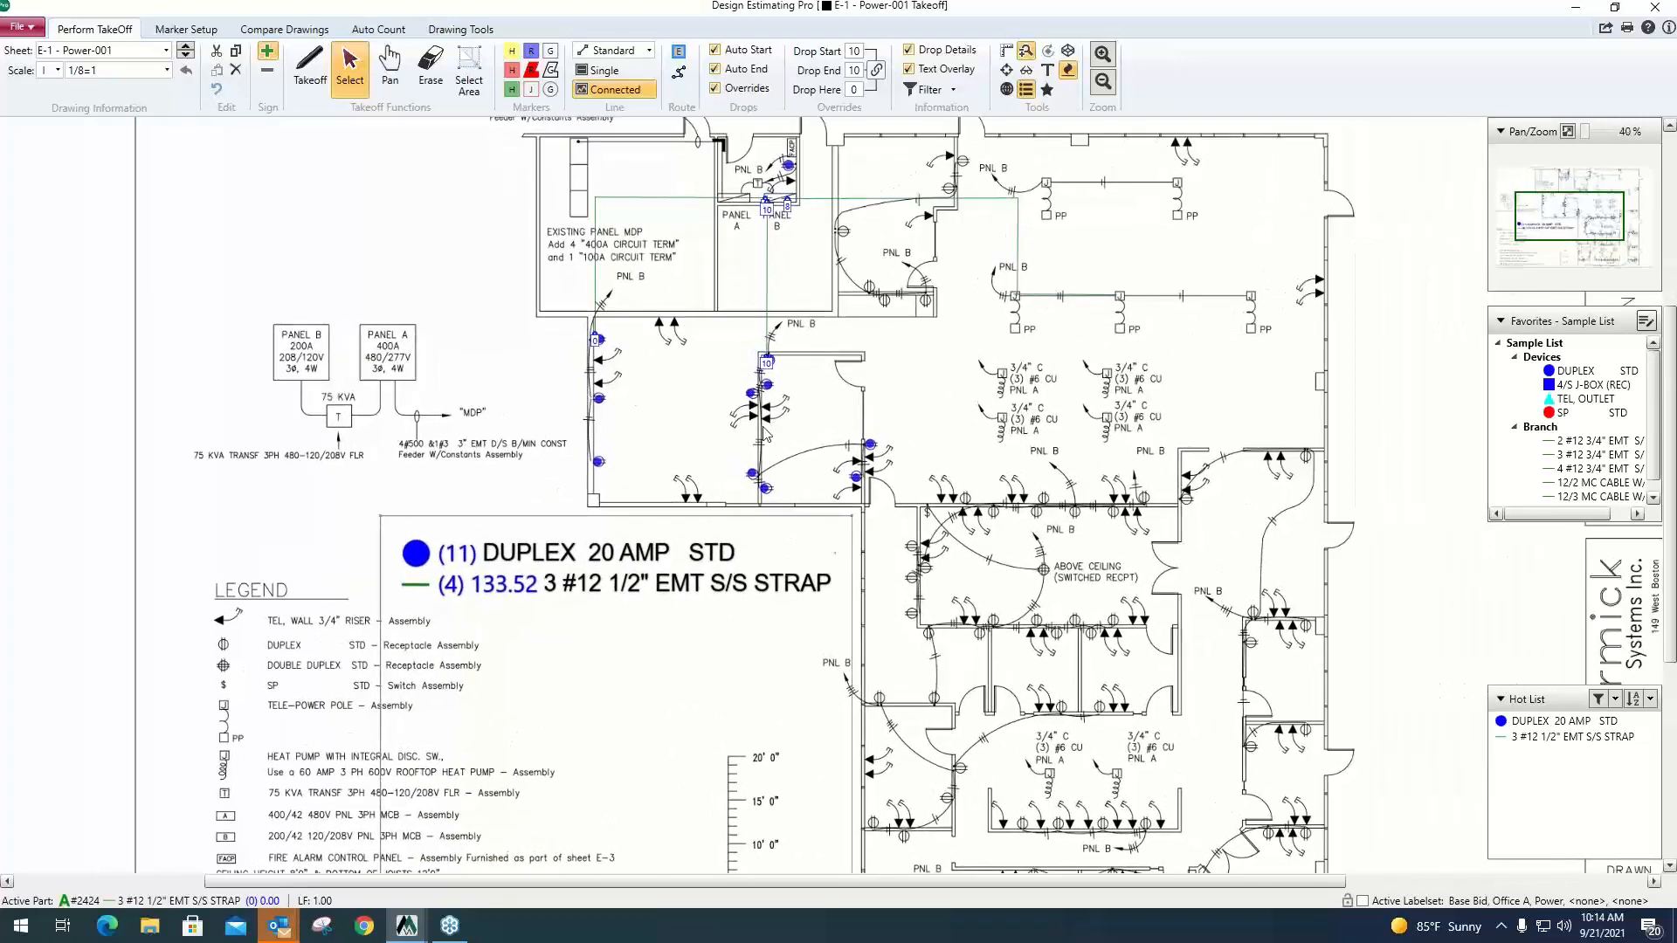
pyautogui.click(658, 420)
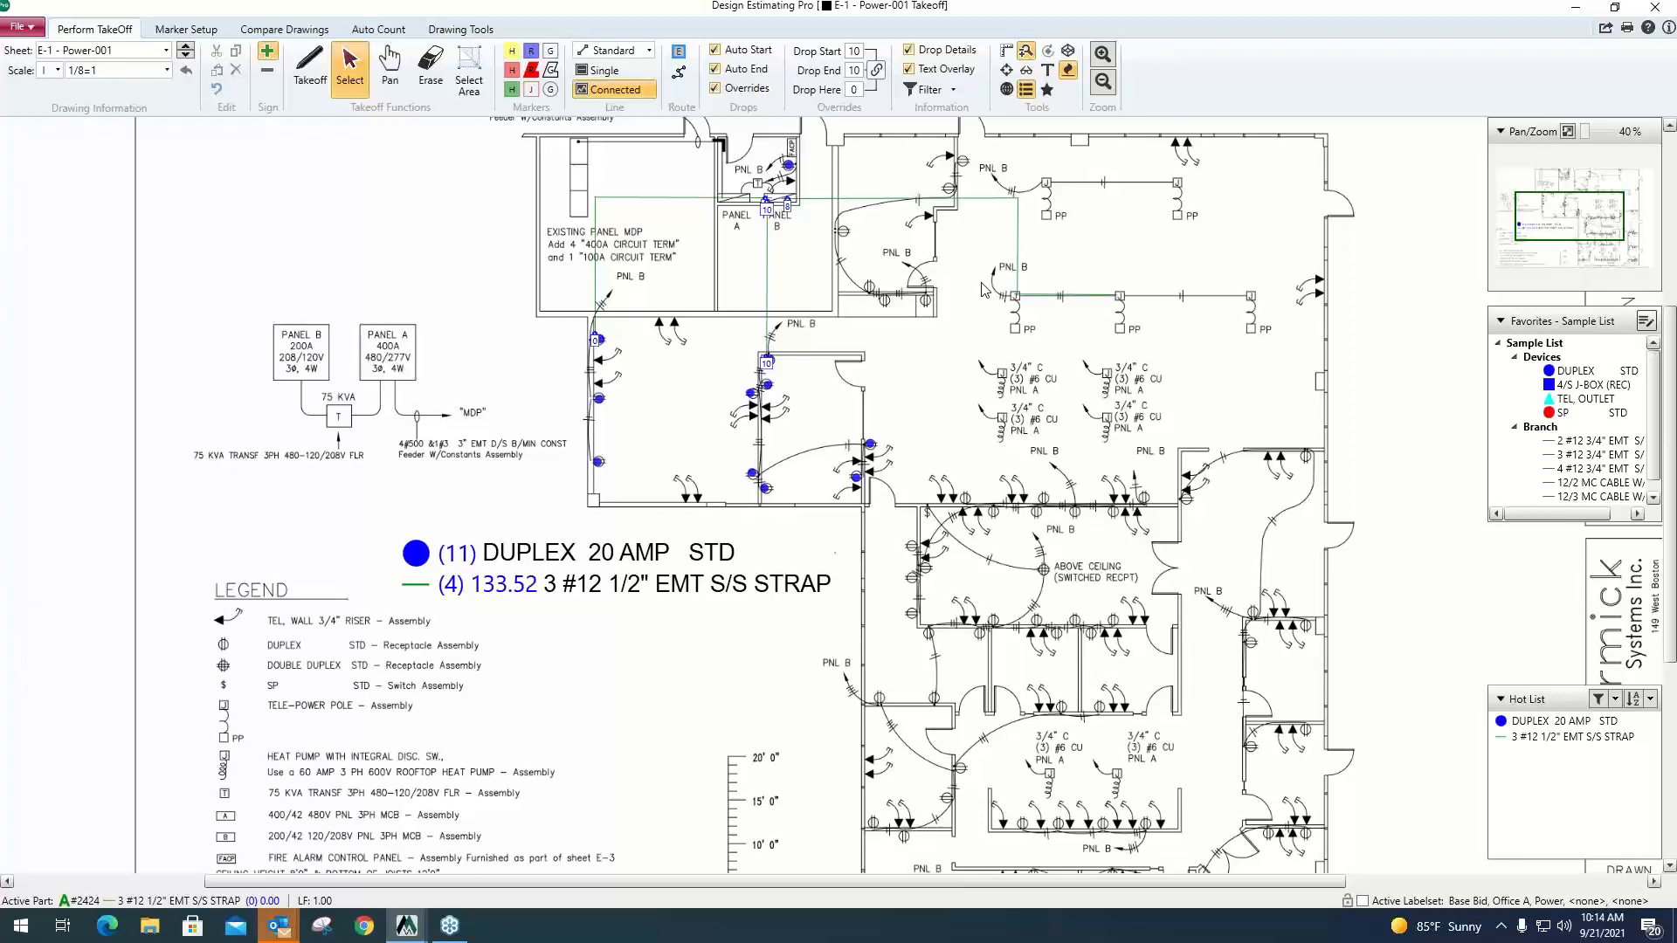
# Hide the Devices layer through the takeoff filter and show it again.
pyautogui.click(953, 90)
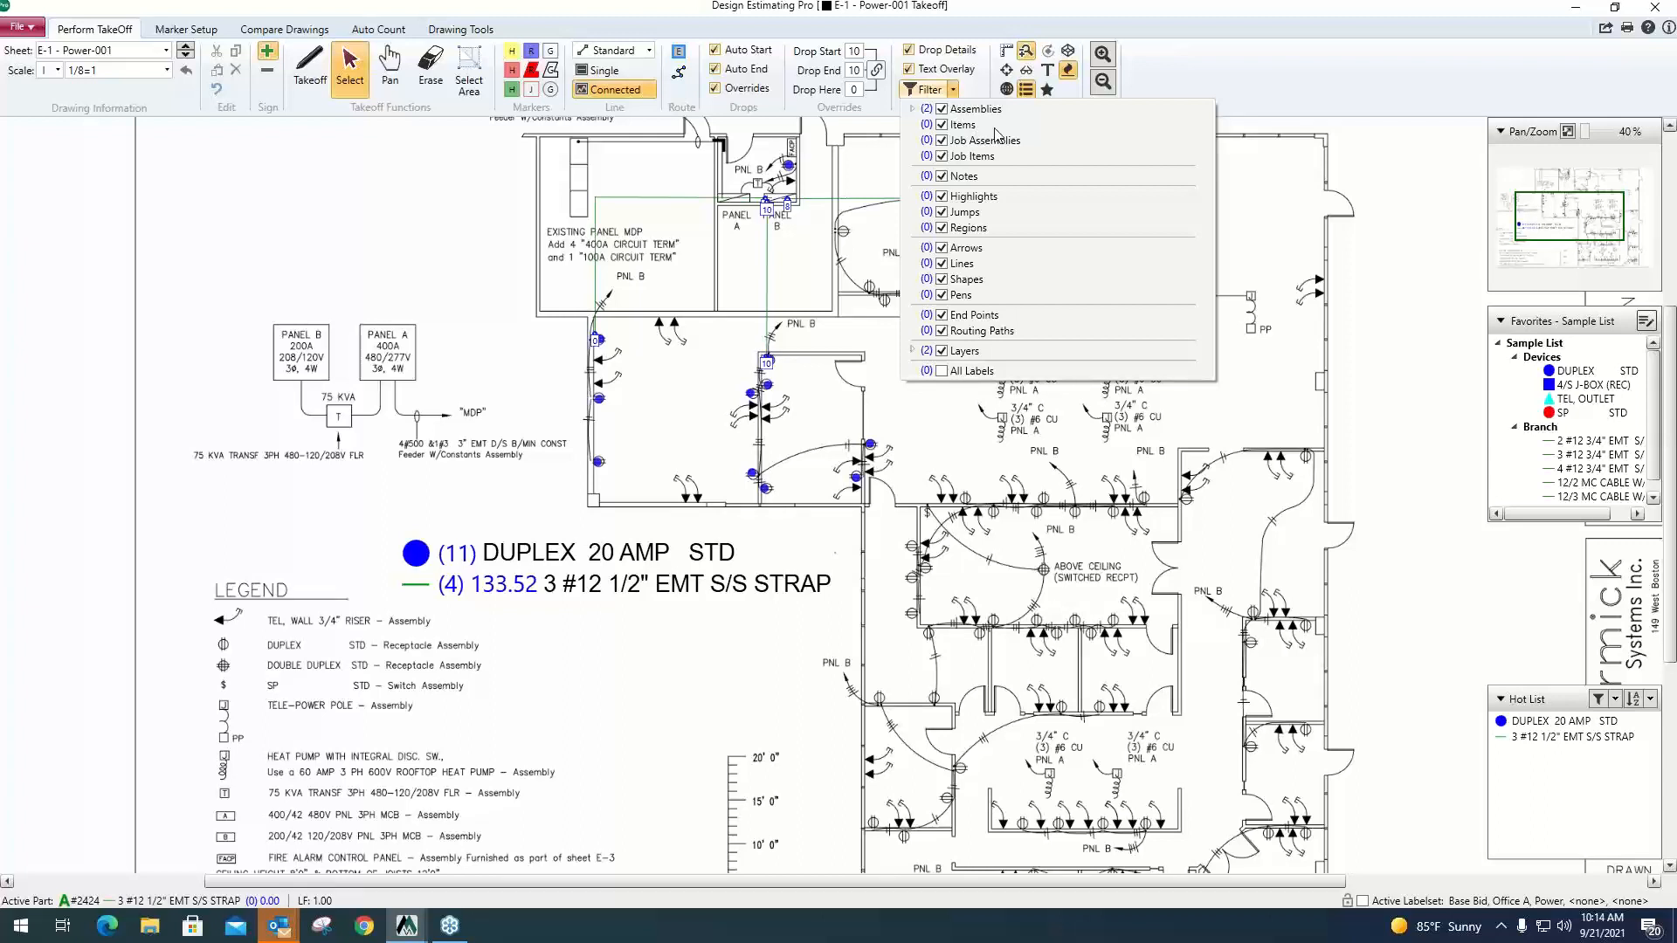
pyautogui.click(911, 350)
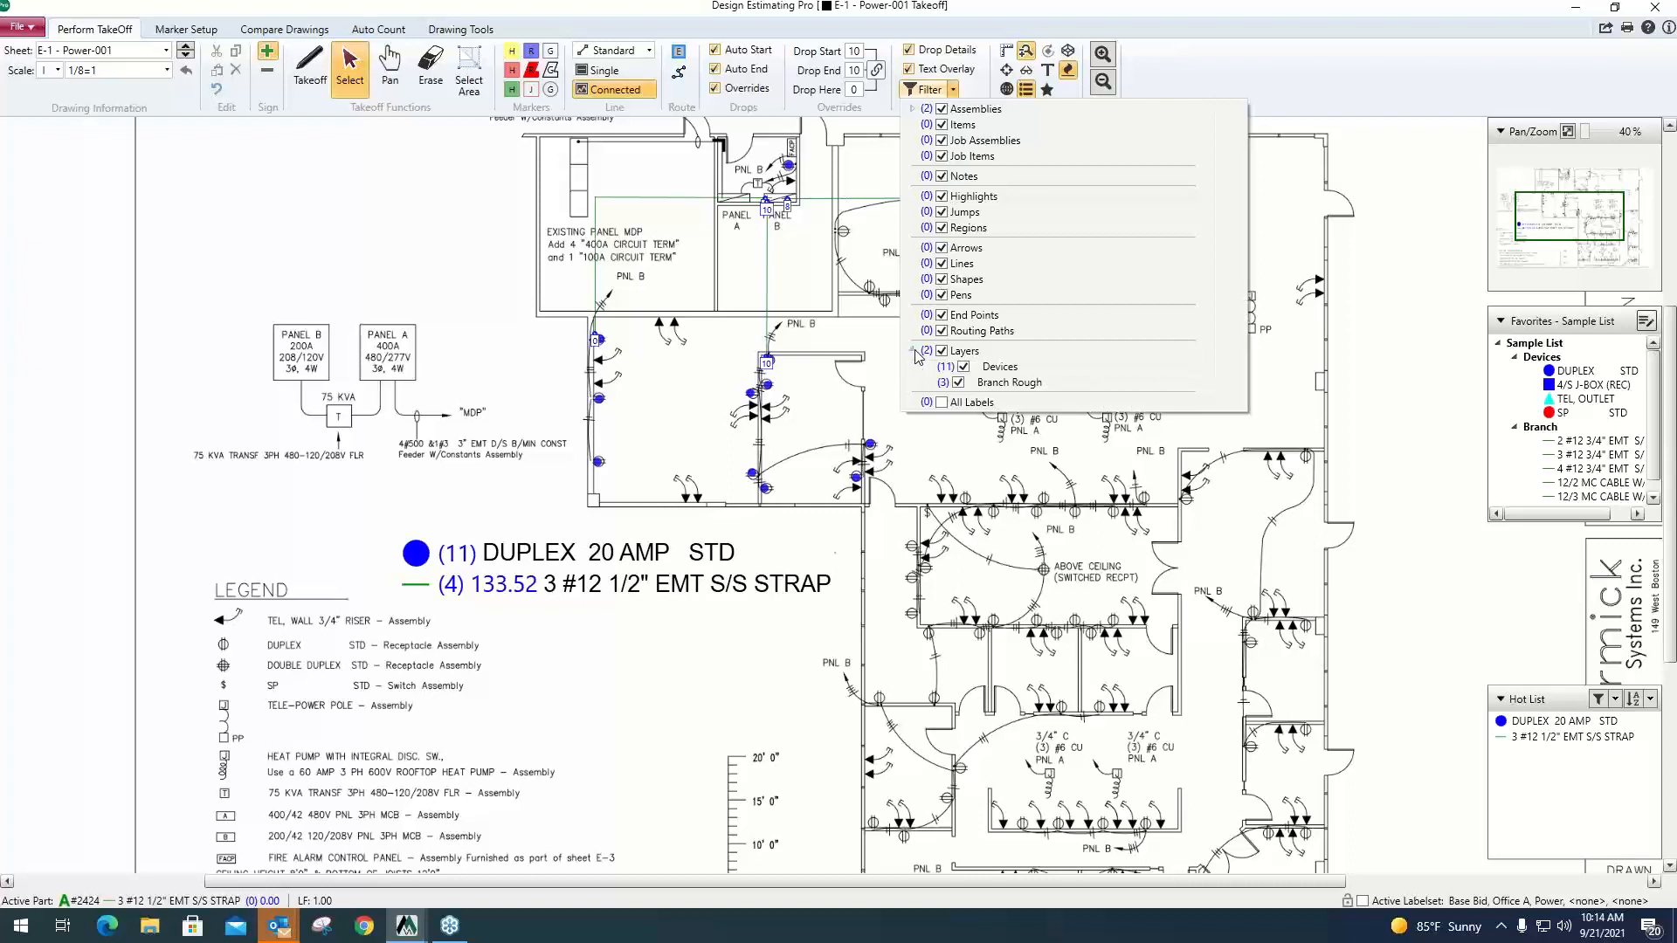
pyautogui.click(964, 367)
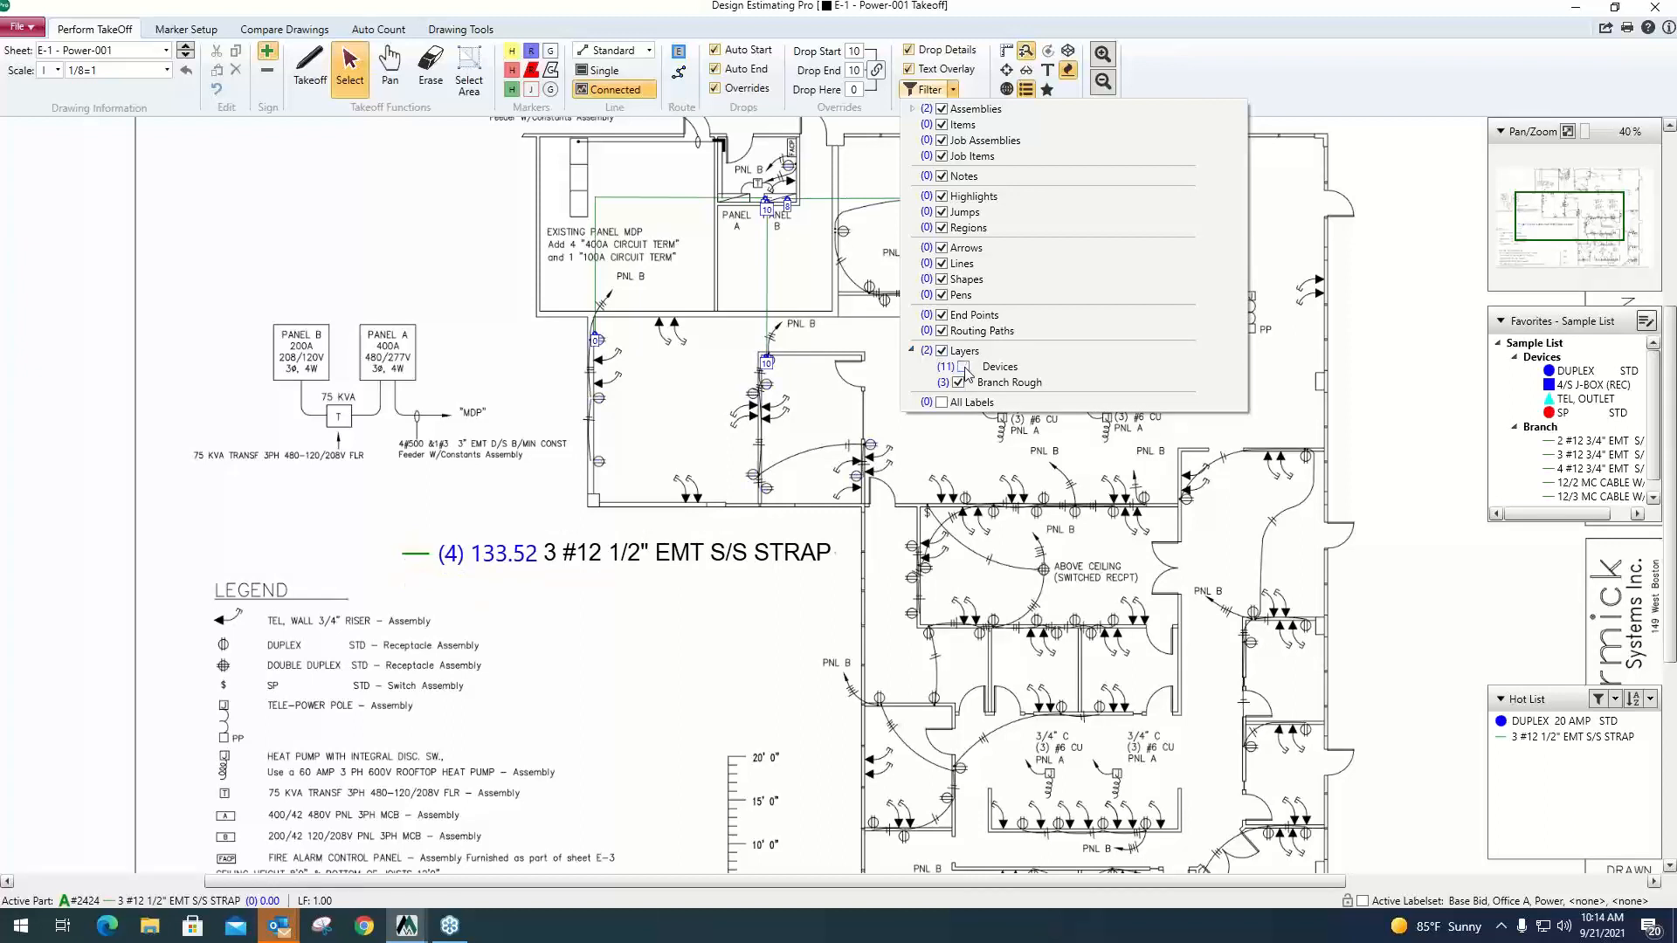
pyautogui.click(963, 367)
# Hide and restore the 3 #12 1/2" EMT S/S STRAP and DUPLEX 20 AMP STD assemblies through the takeoff filter.
pyautogui.click(912, 108)
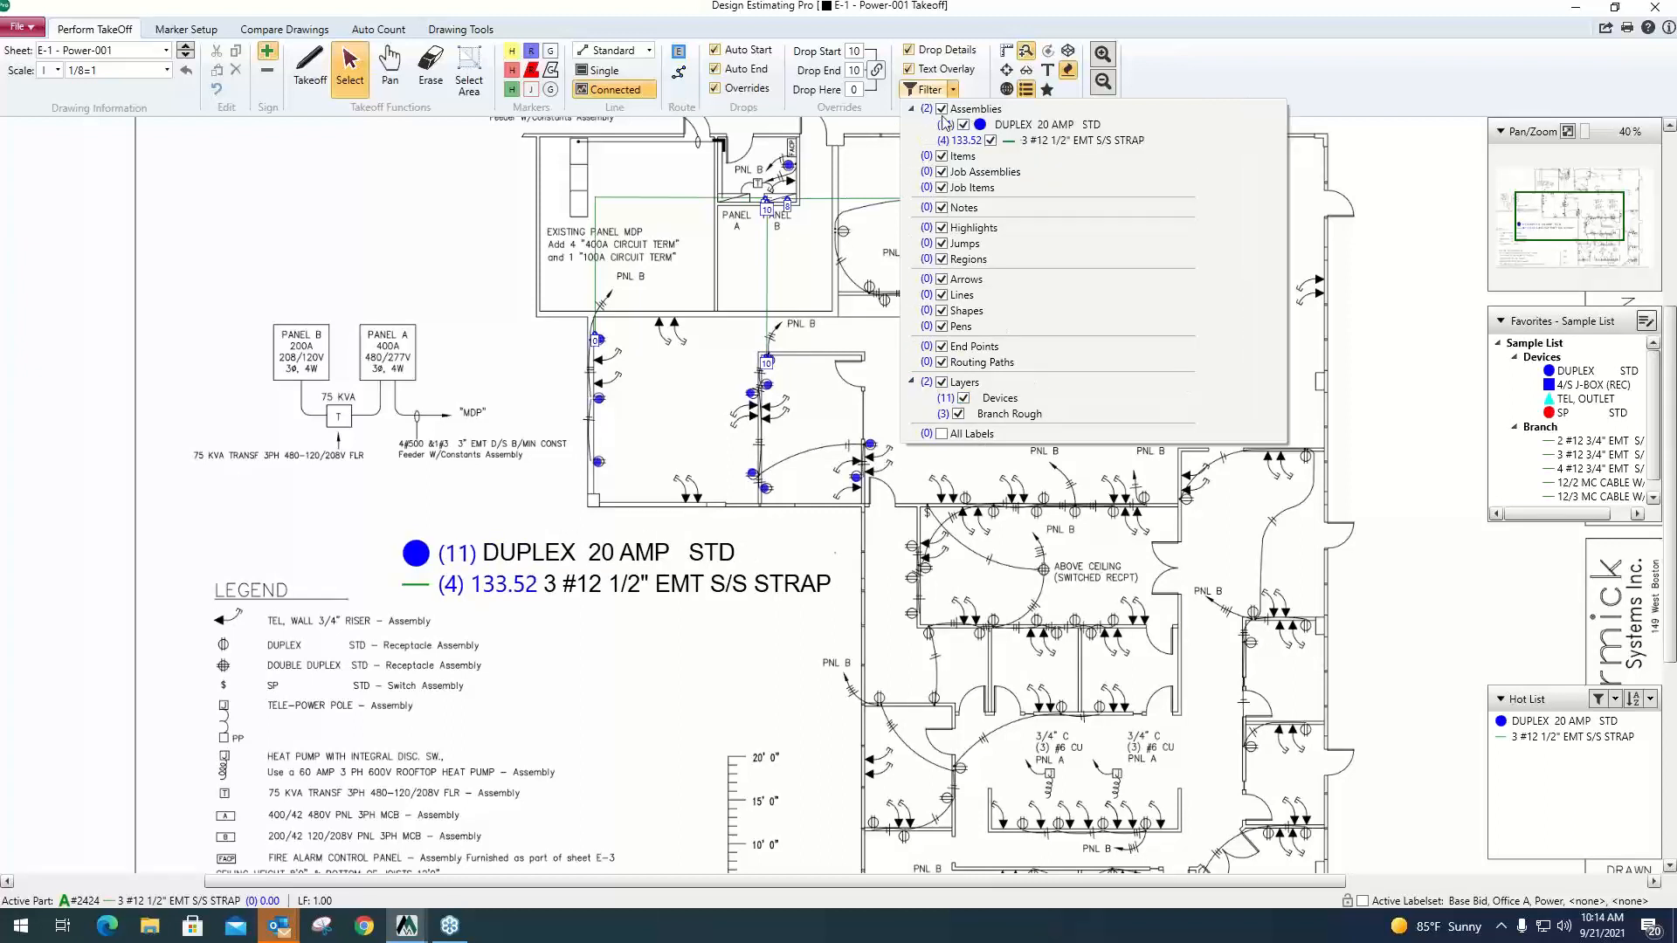
pyautogui.click(990, 140)
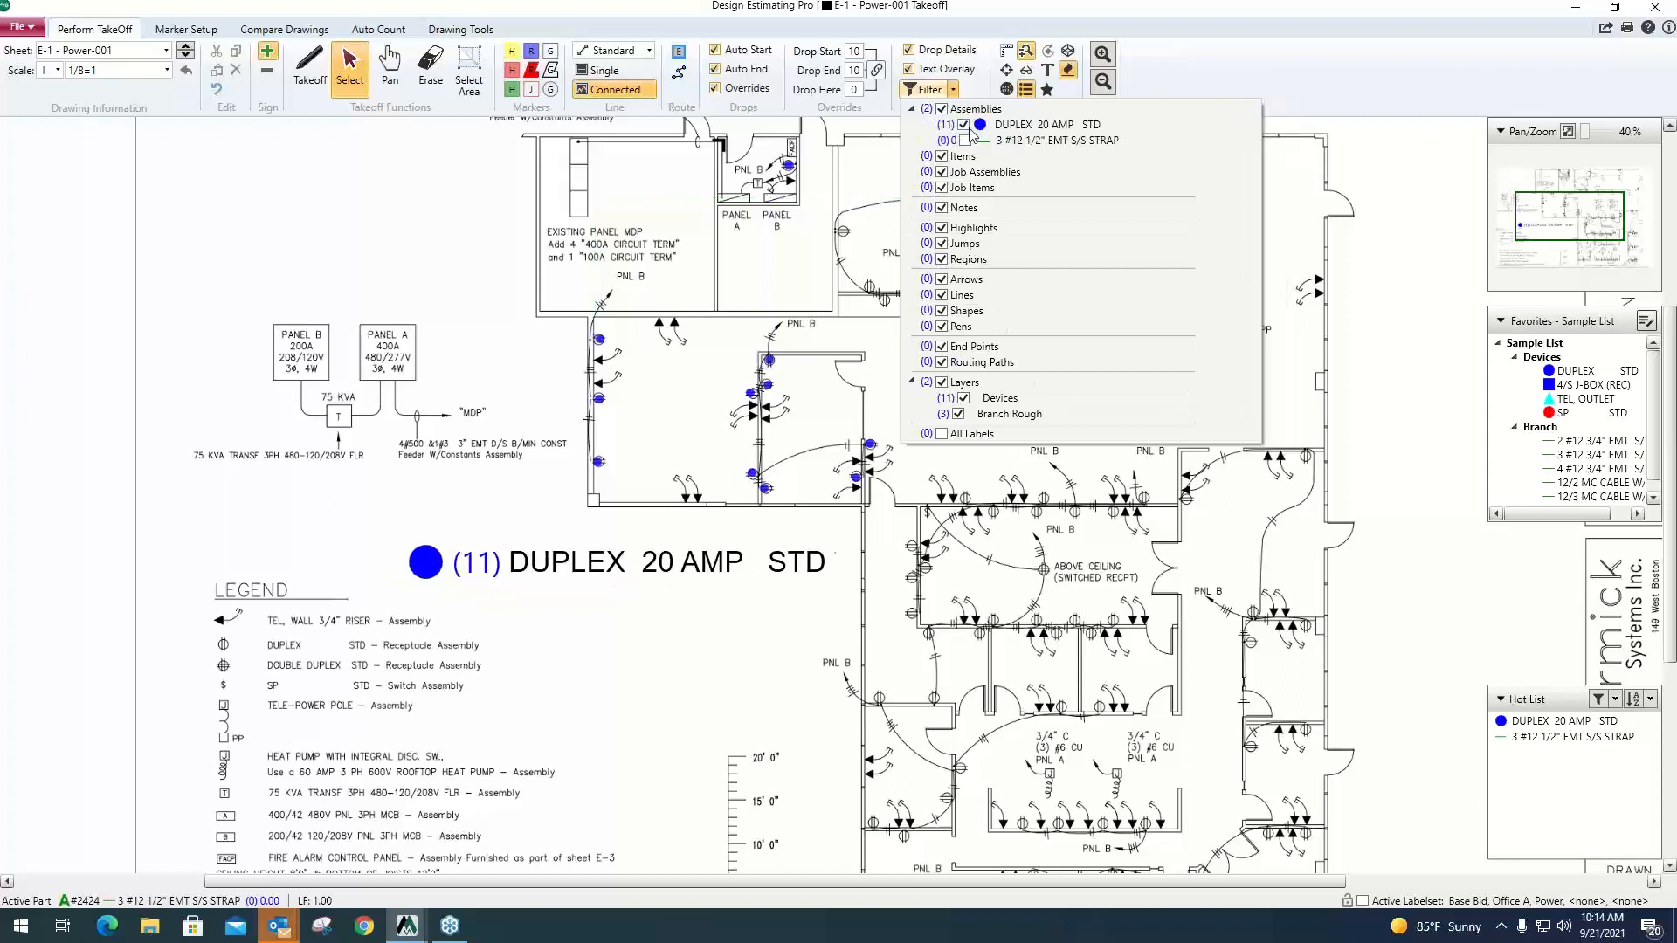
pyautogui.click(962, 125)
pyautogui.click(959, 124)
pyautogui.click(965, 141)
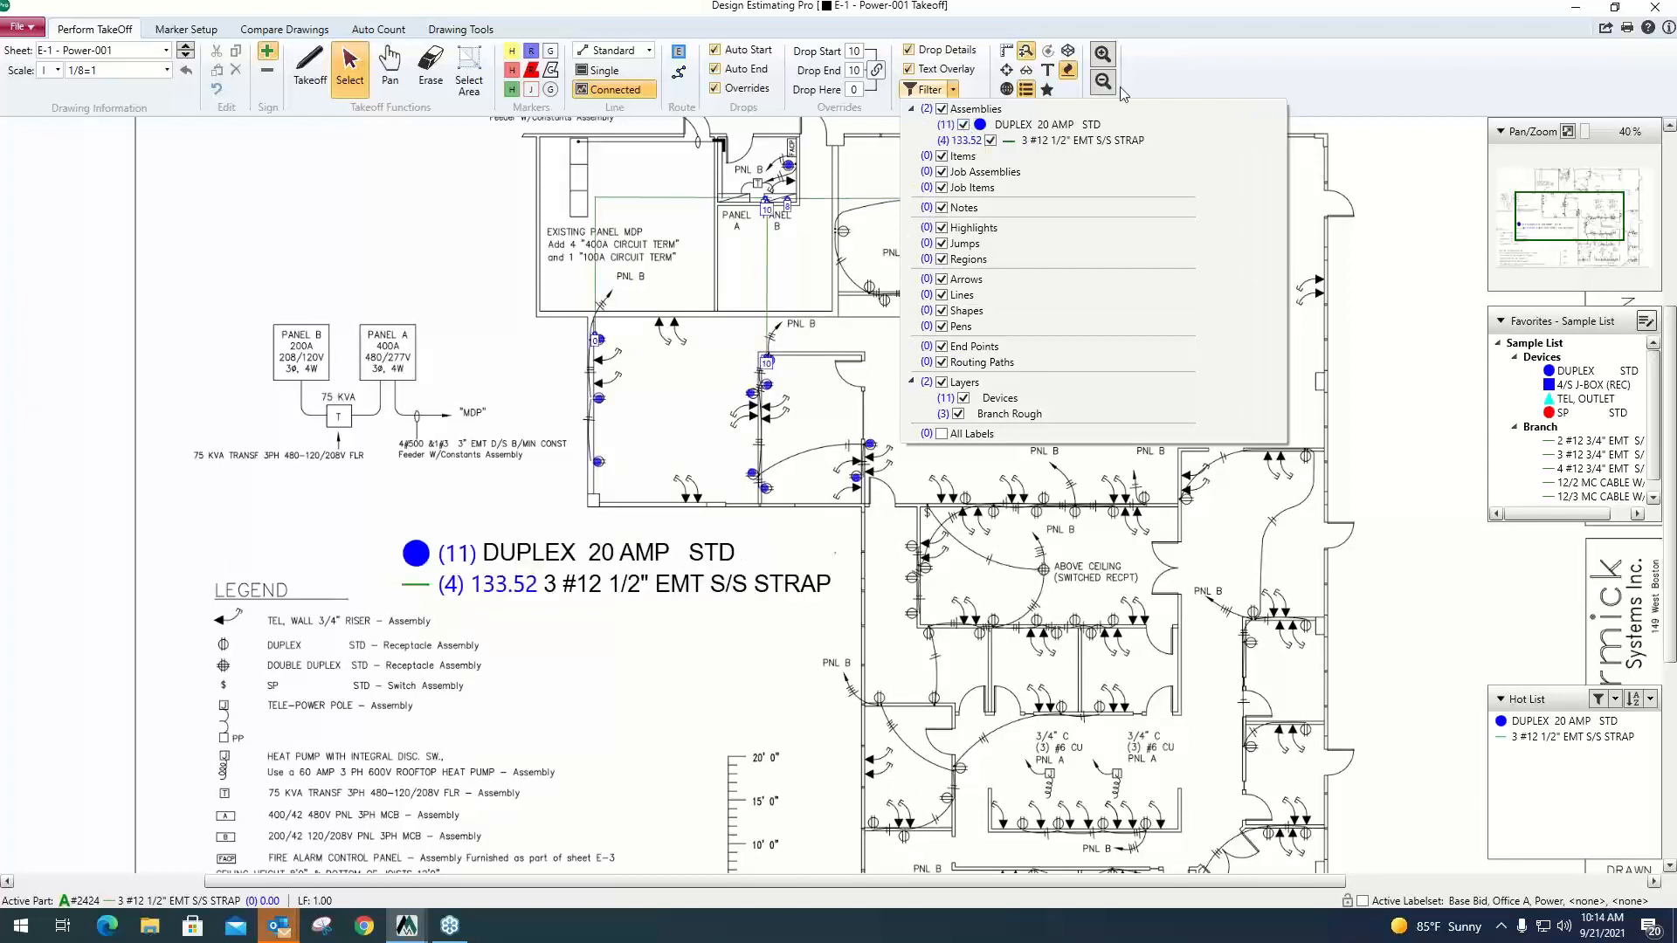
pyautogui.click(1233, 63)
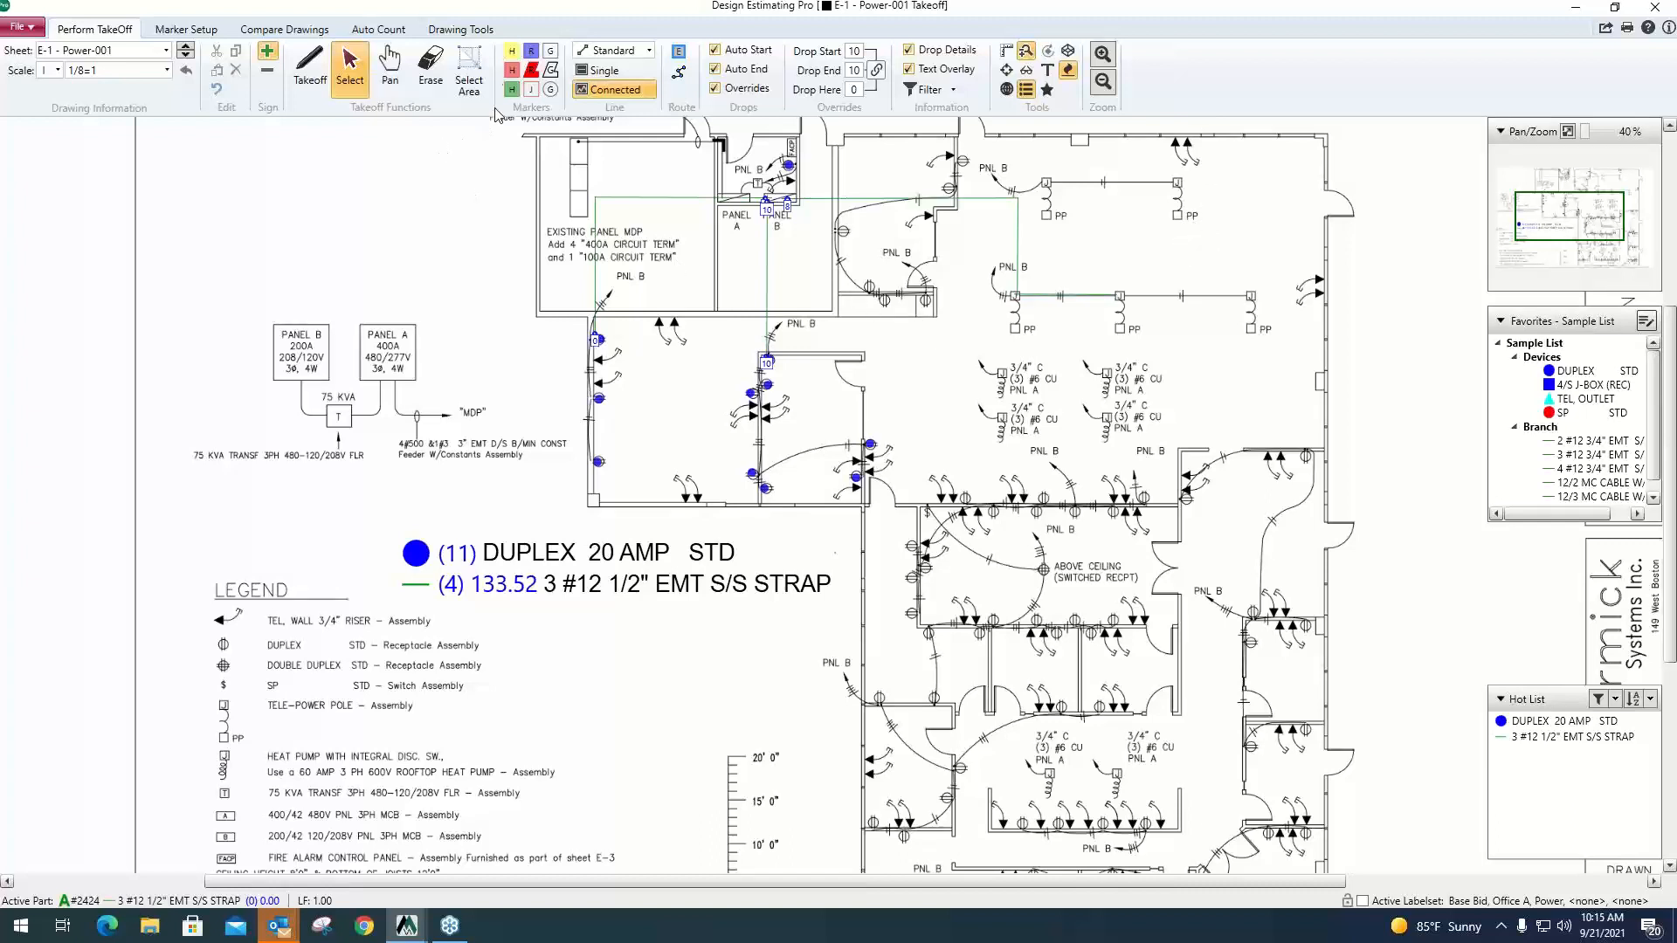
# Highlight the riser diagram's Panel B box in yellow and its Panel A box in red.
pyautogui.click(512, 50)
pyautogui.moveTo(267, 326); pyautogui.dragTo(332, 381)
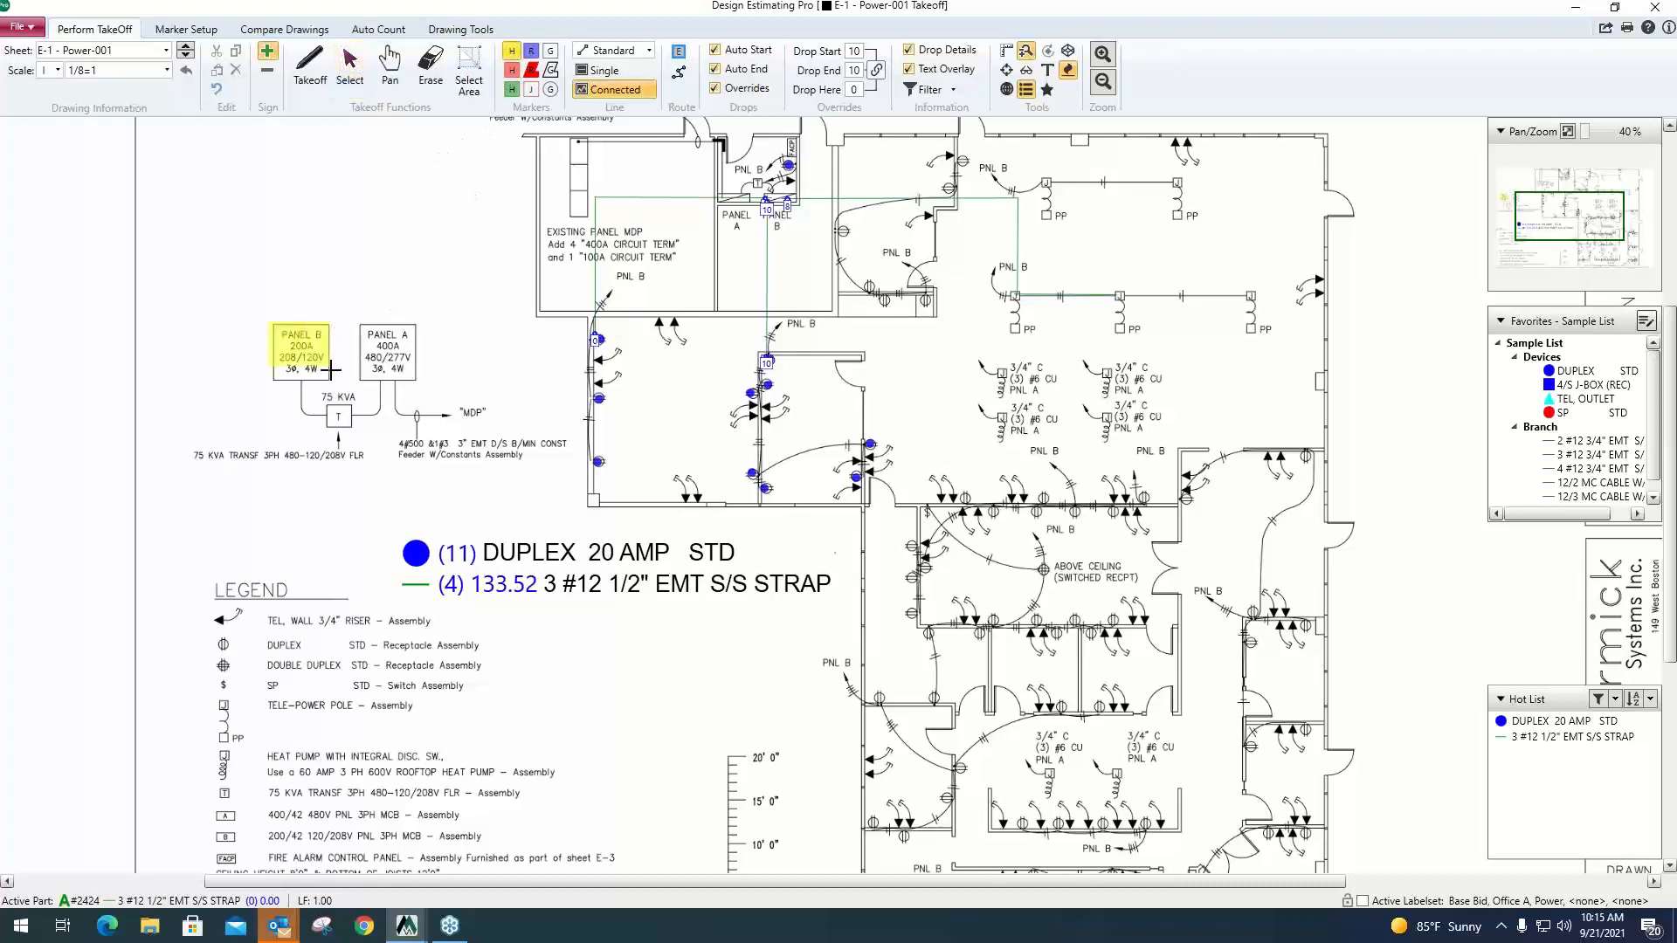
pyautogui.click(512, 70)
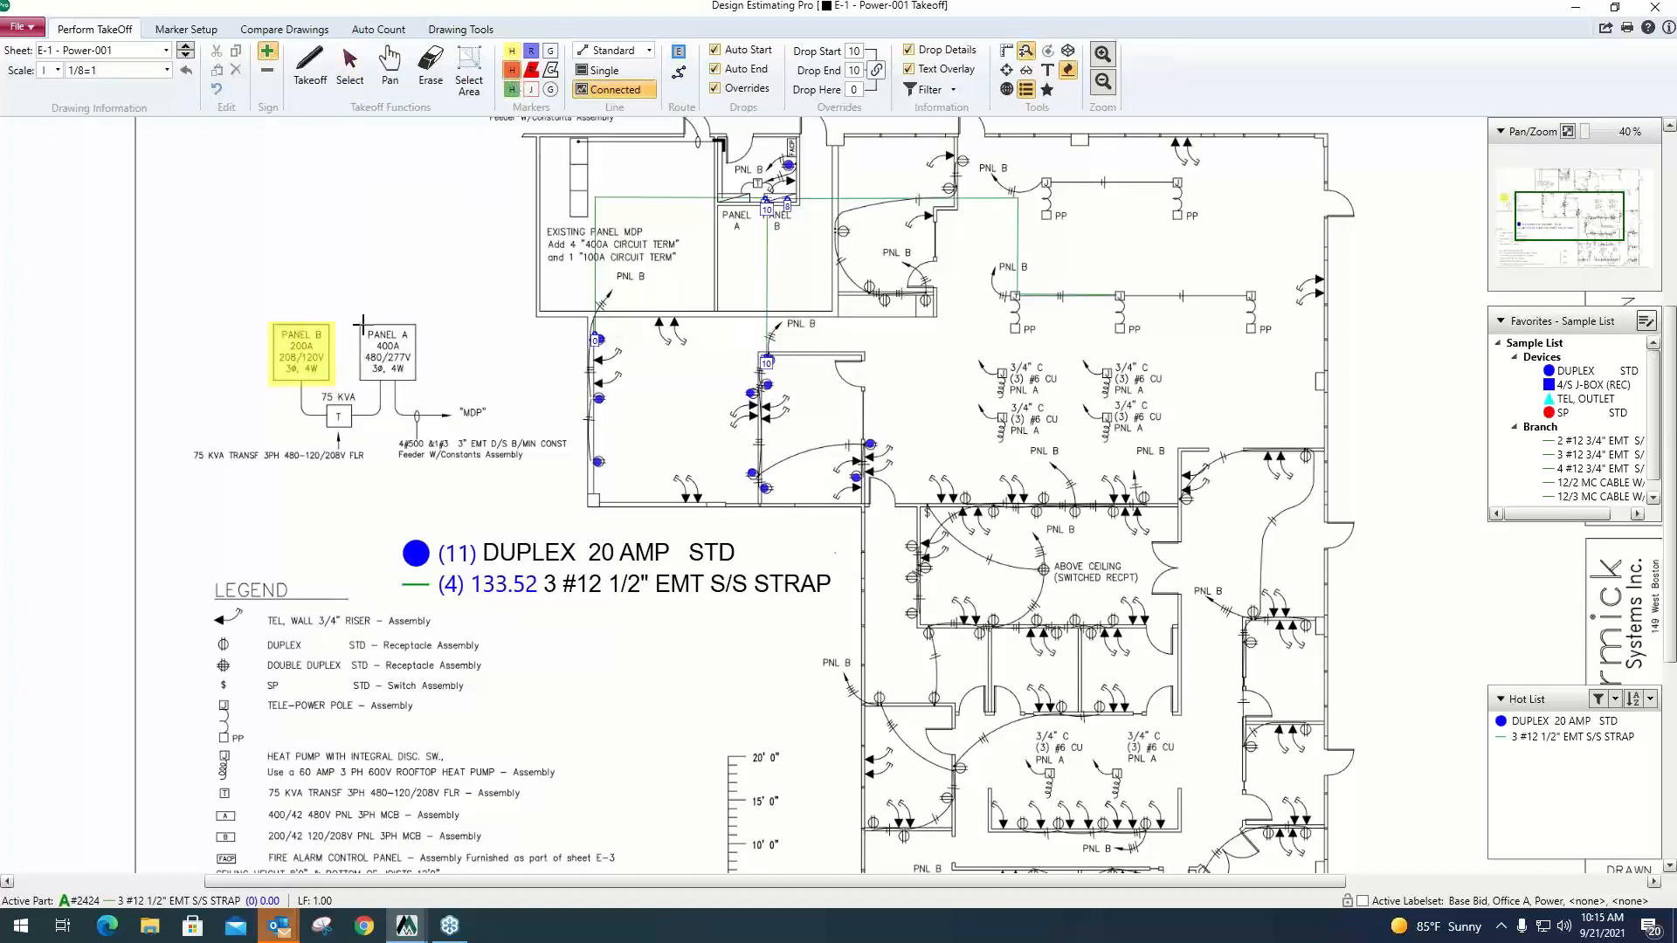
pyautogui.moveTo(359, 324); pyautogui.dragTo(417, 389)
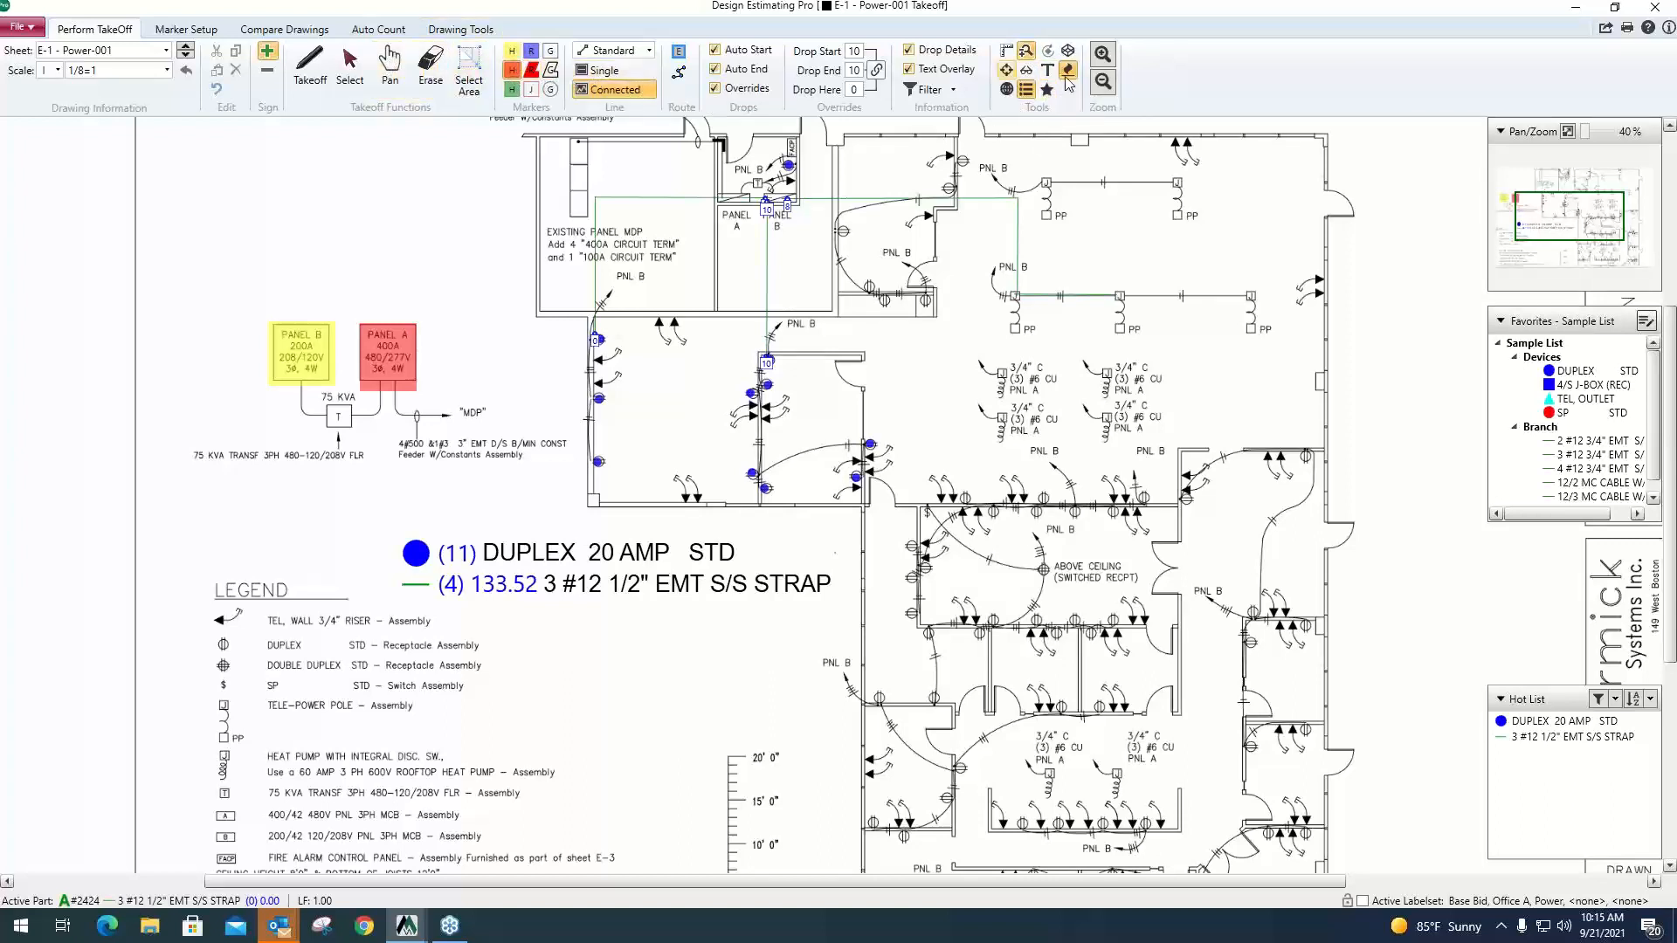
# Draw a solid red arrow about 11 ft long pointing to the highlighted Panel B box, and return to takeoff.
pyautogui.click(480, 35)
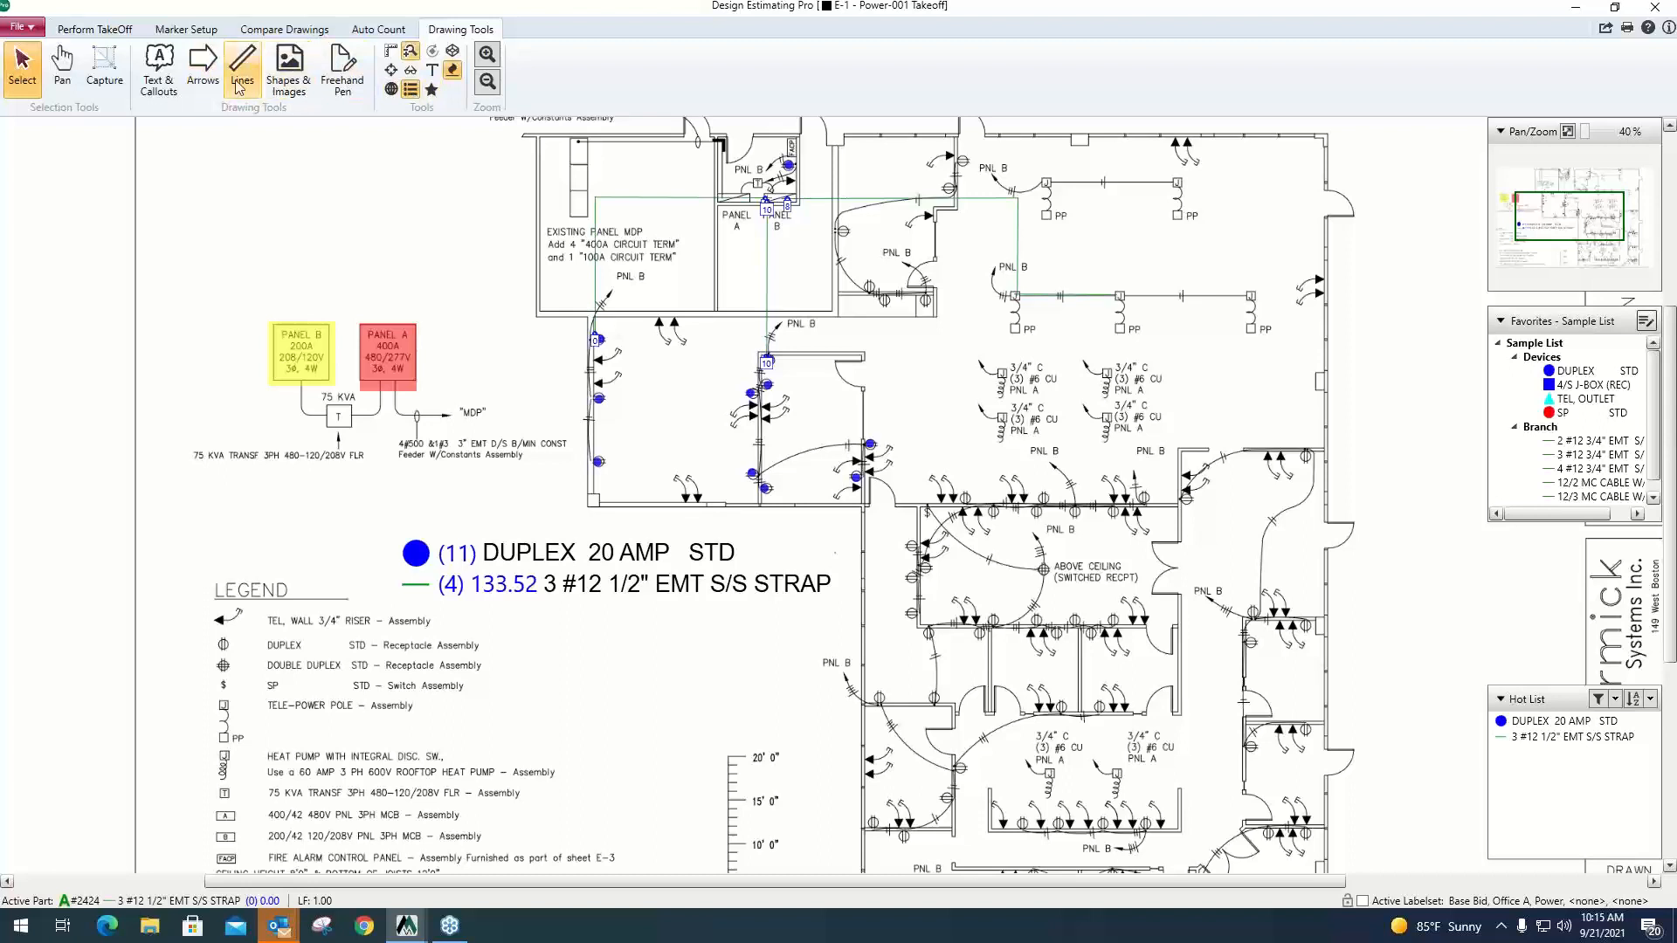
pyautogui.click(202, 69)
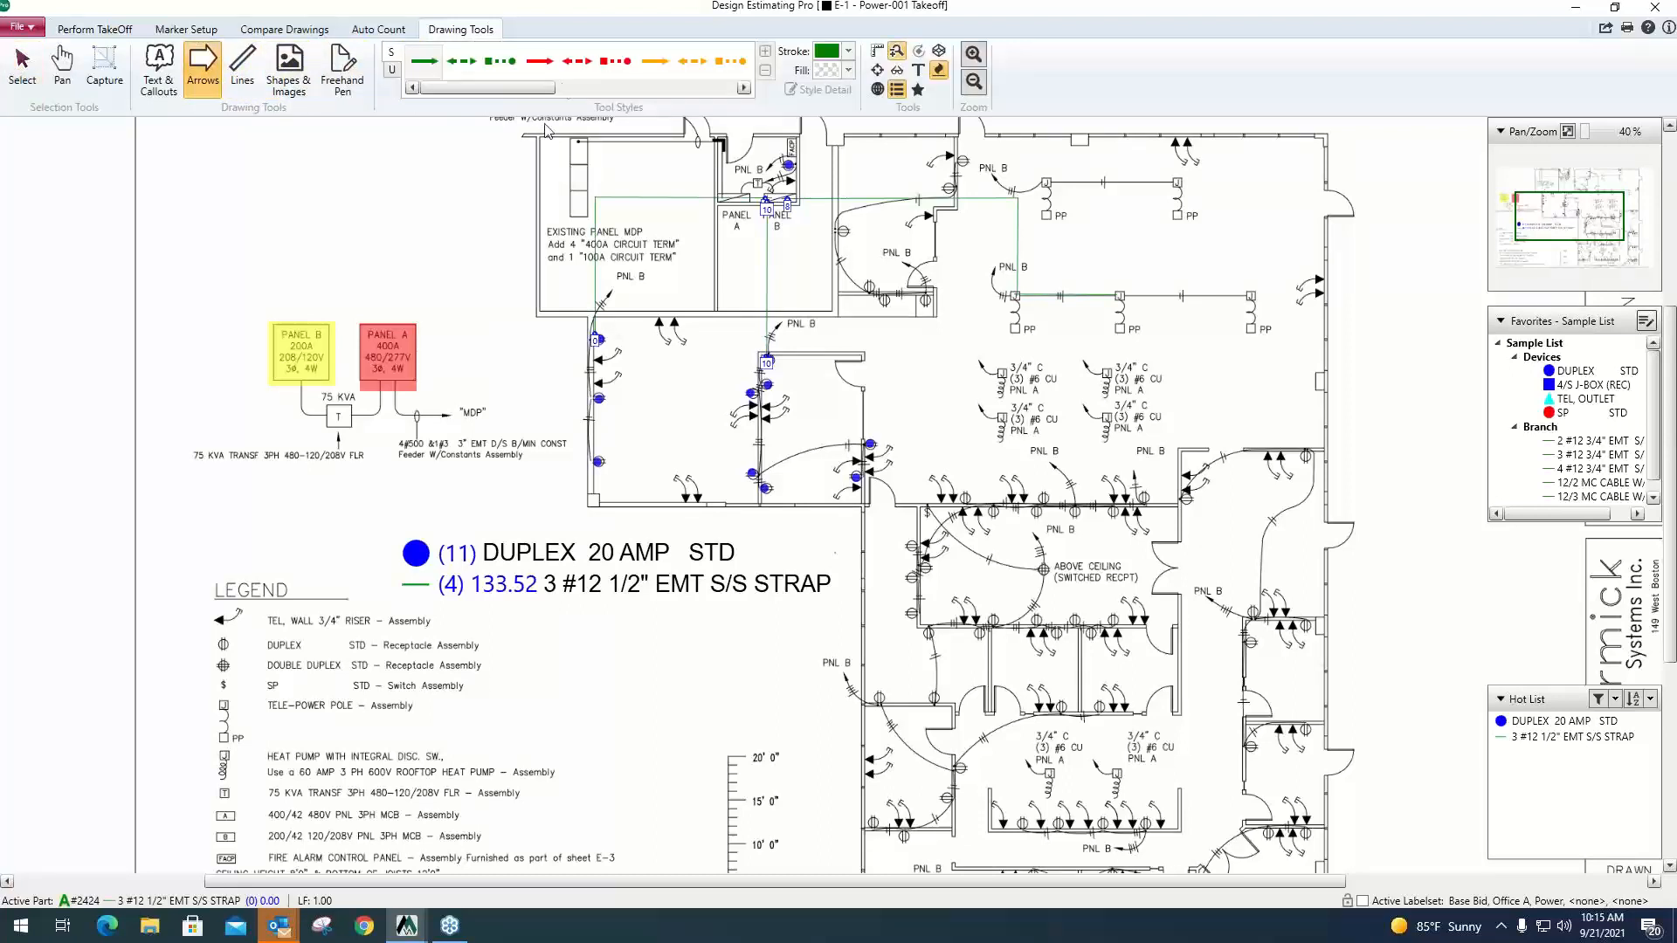
pyautogui.click(165, 456)
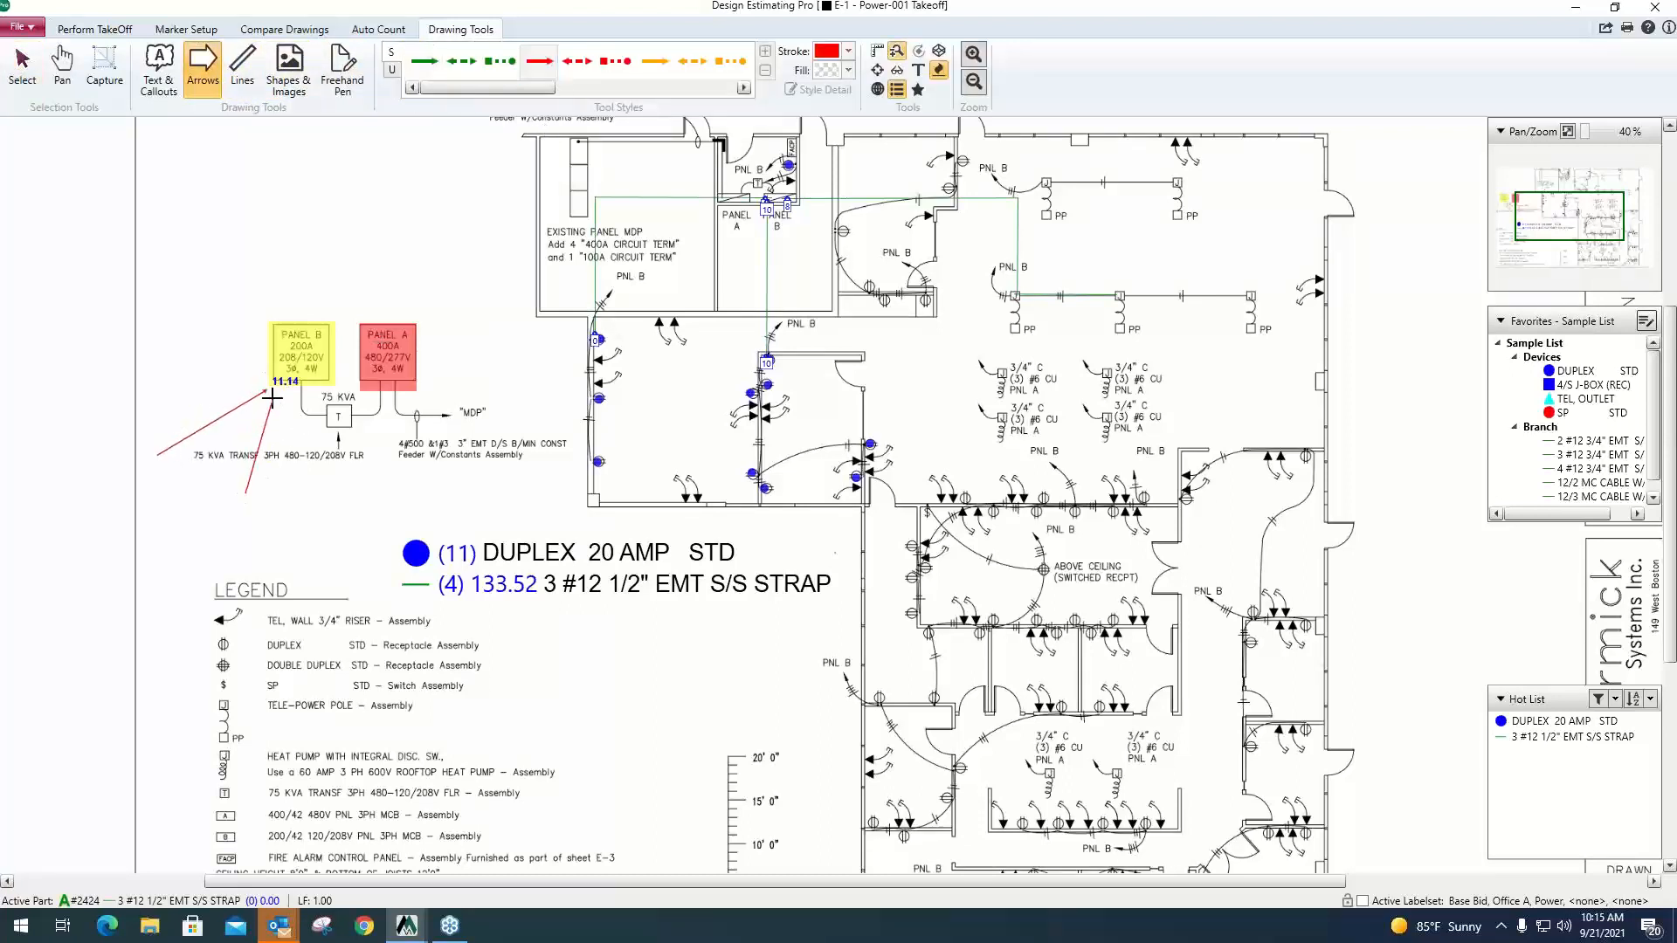
pyautogui.click(272, 397)
pyautogui.click(106, 30)
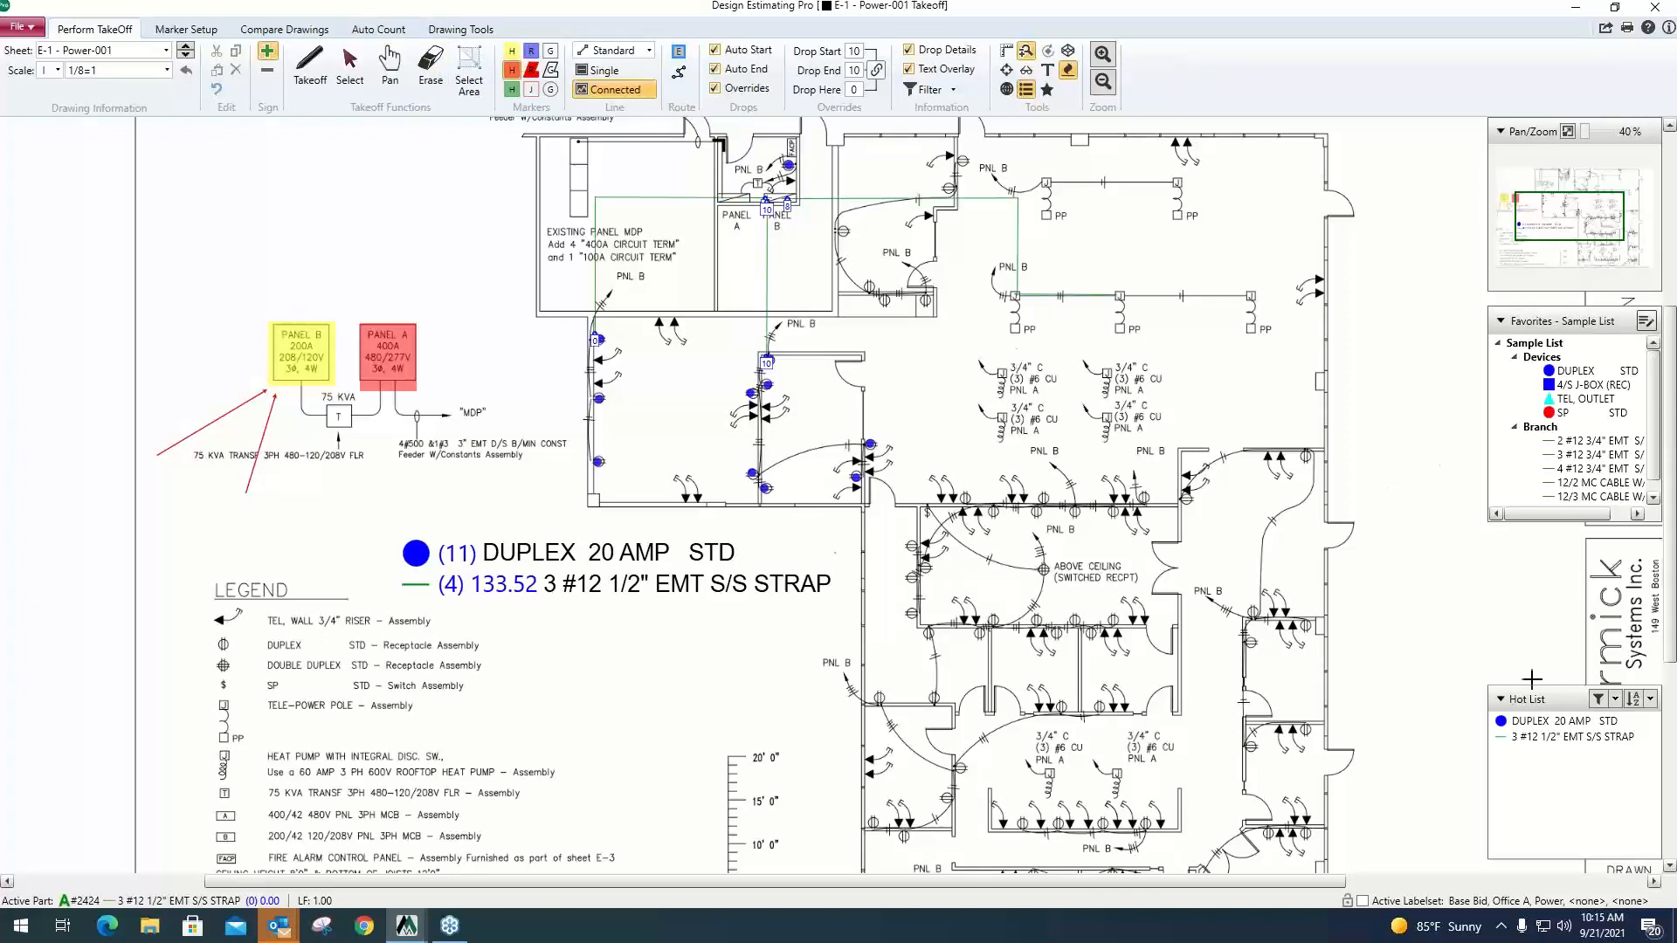
# Count the three duplexes on the open office side of the wall above the switched-receptacle room as DUPLEX 20 AMP STD.
pyautogui.moveTo(1564, 699); pyautogui.dragTo(1564, 542)
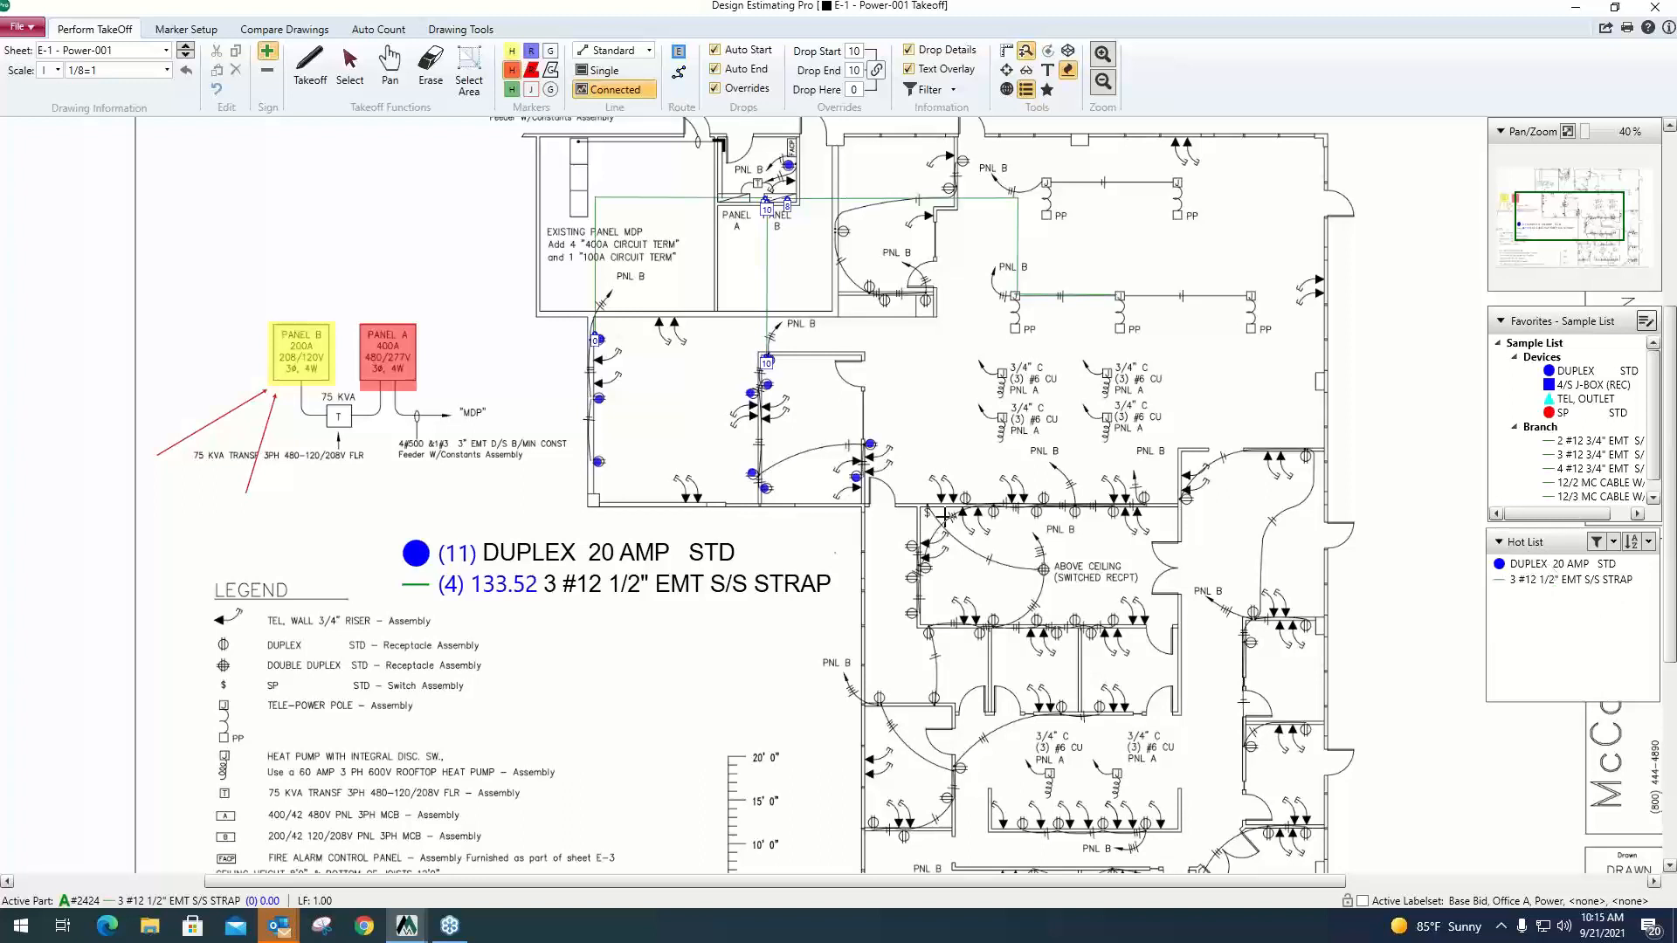
pyautogui.click(1537, 568)
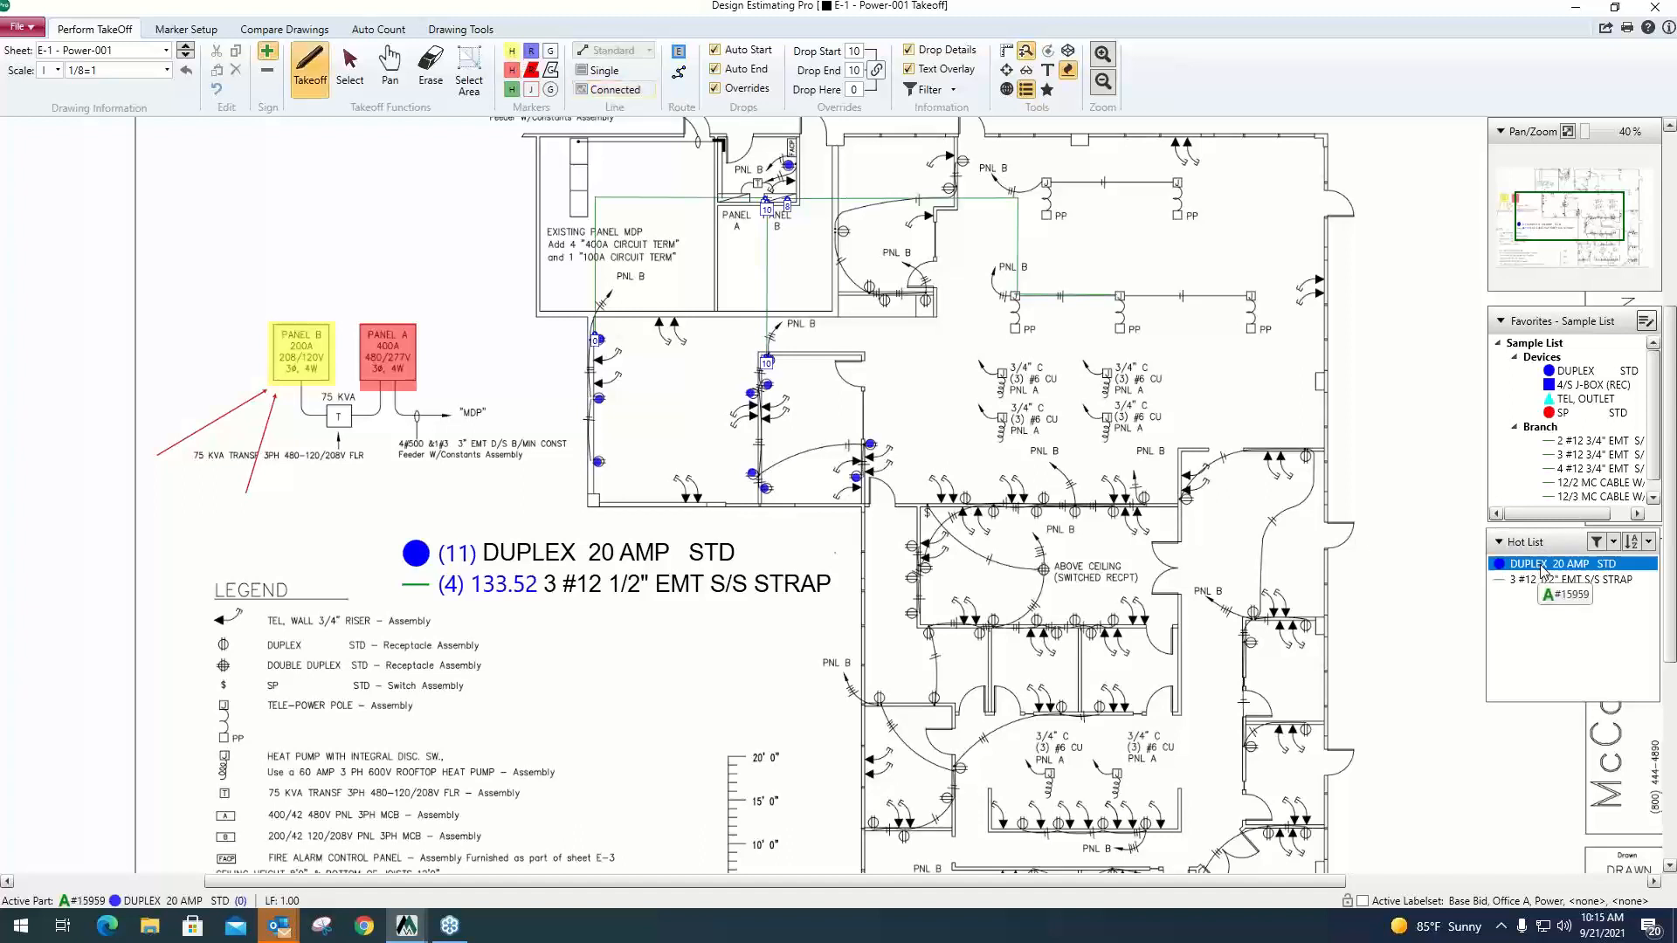
pyautogui.click(965, 498)
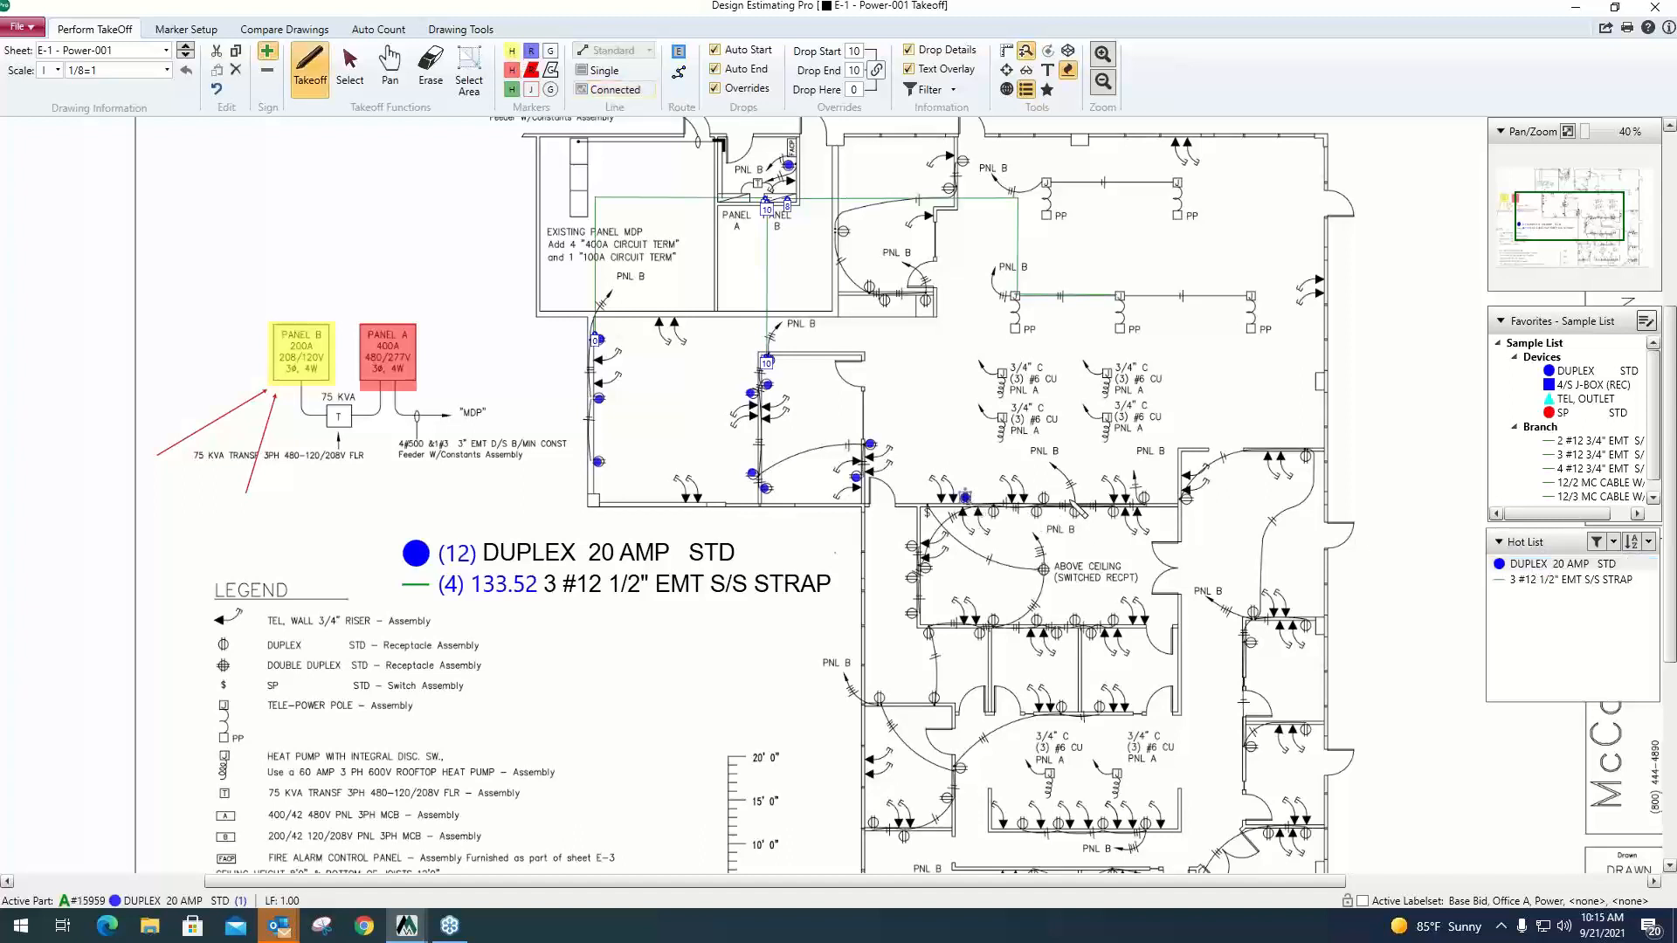
pyautogui.click(1045, 498)
pyautogui.click(1143, 498)
# Draw a 3 #12 1/2" EMT S/S STRAP run about 70 ft long from the three newly counted duplexes' wall to Panel B.
pyautogui.click(1551, 580)
pyautogui.click(1075, 510)
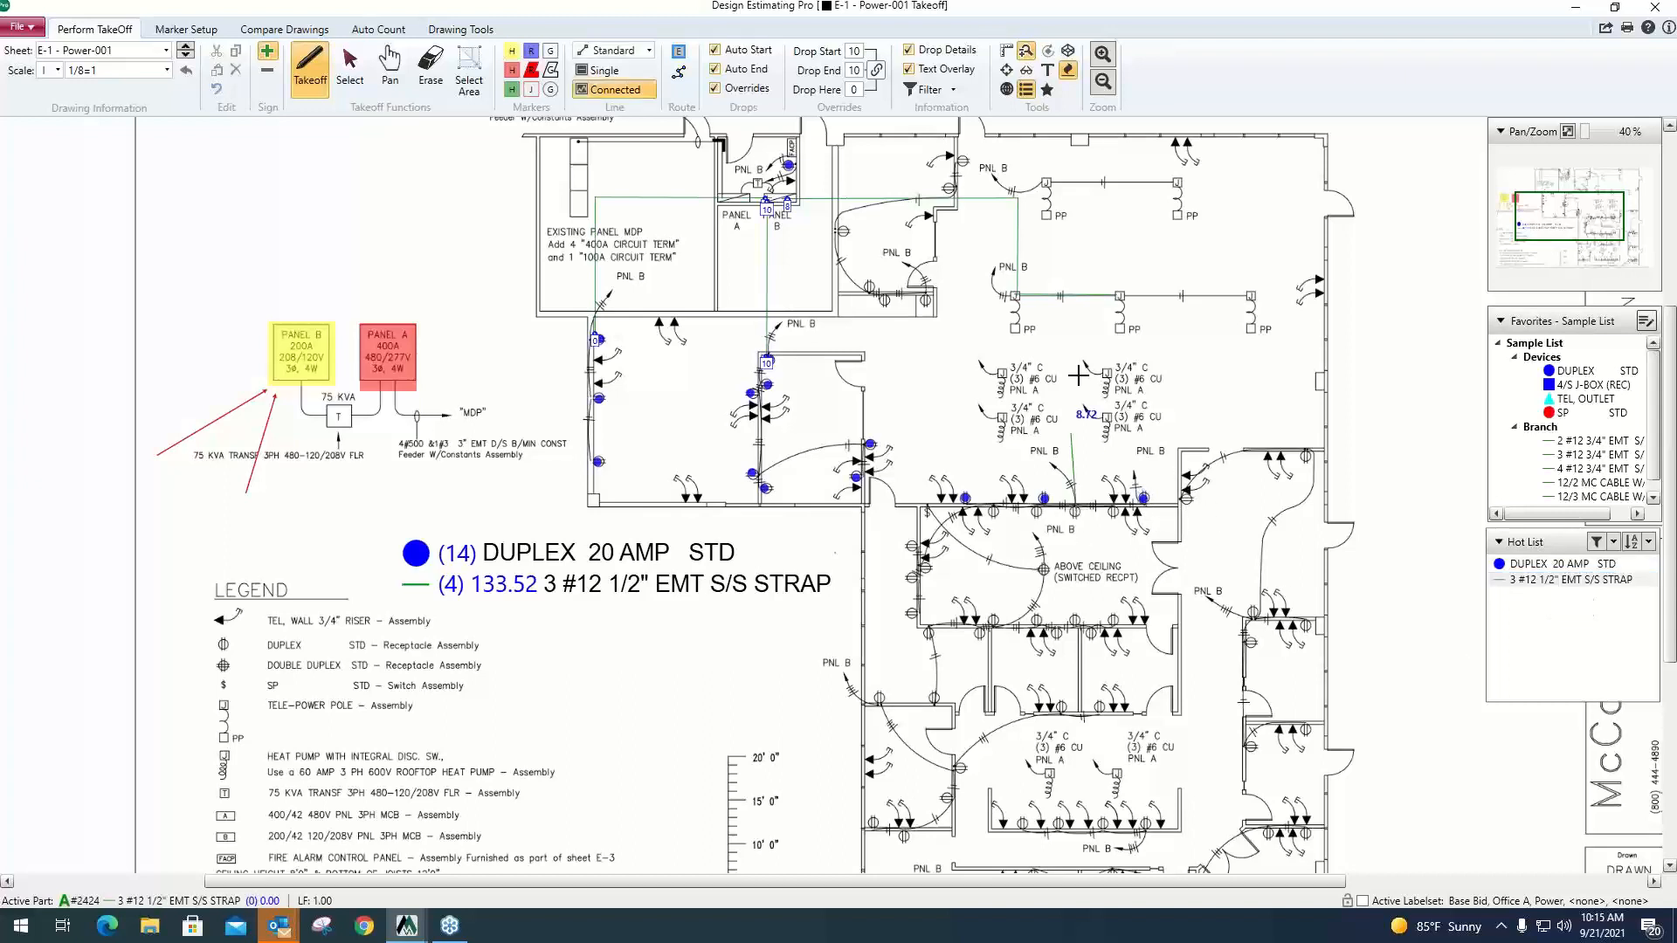
pyautogui.click(1074, 197)
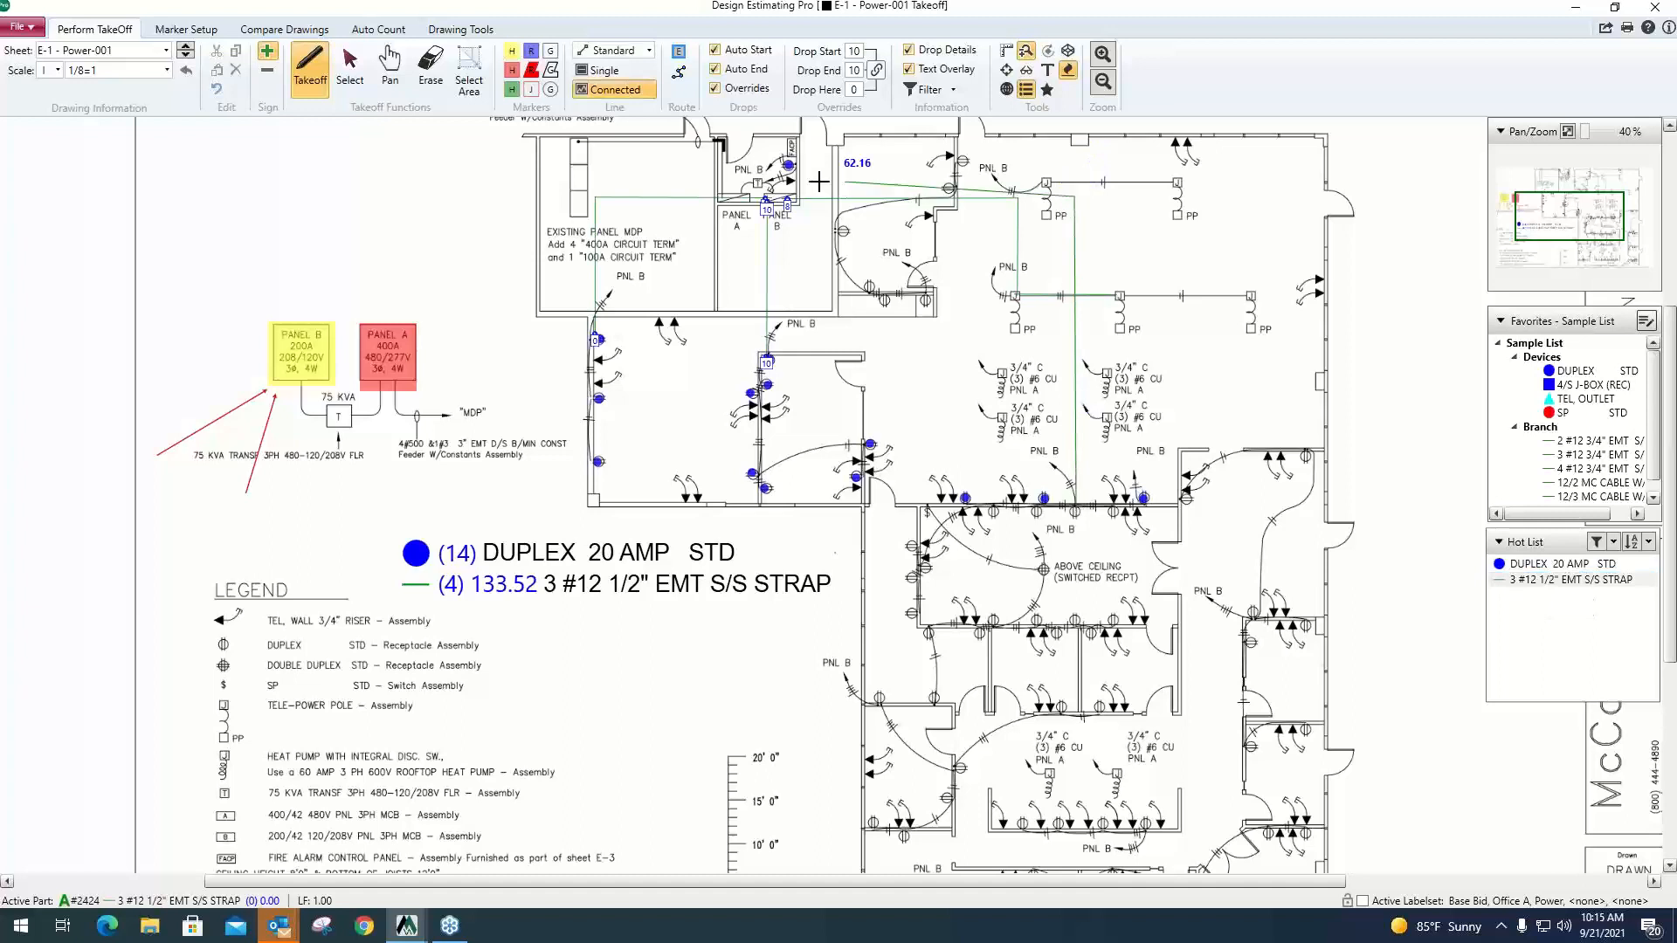
pyautogui.click(772, 190)
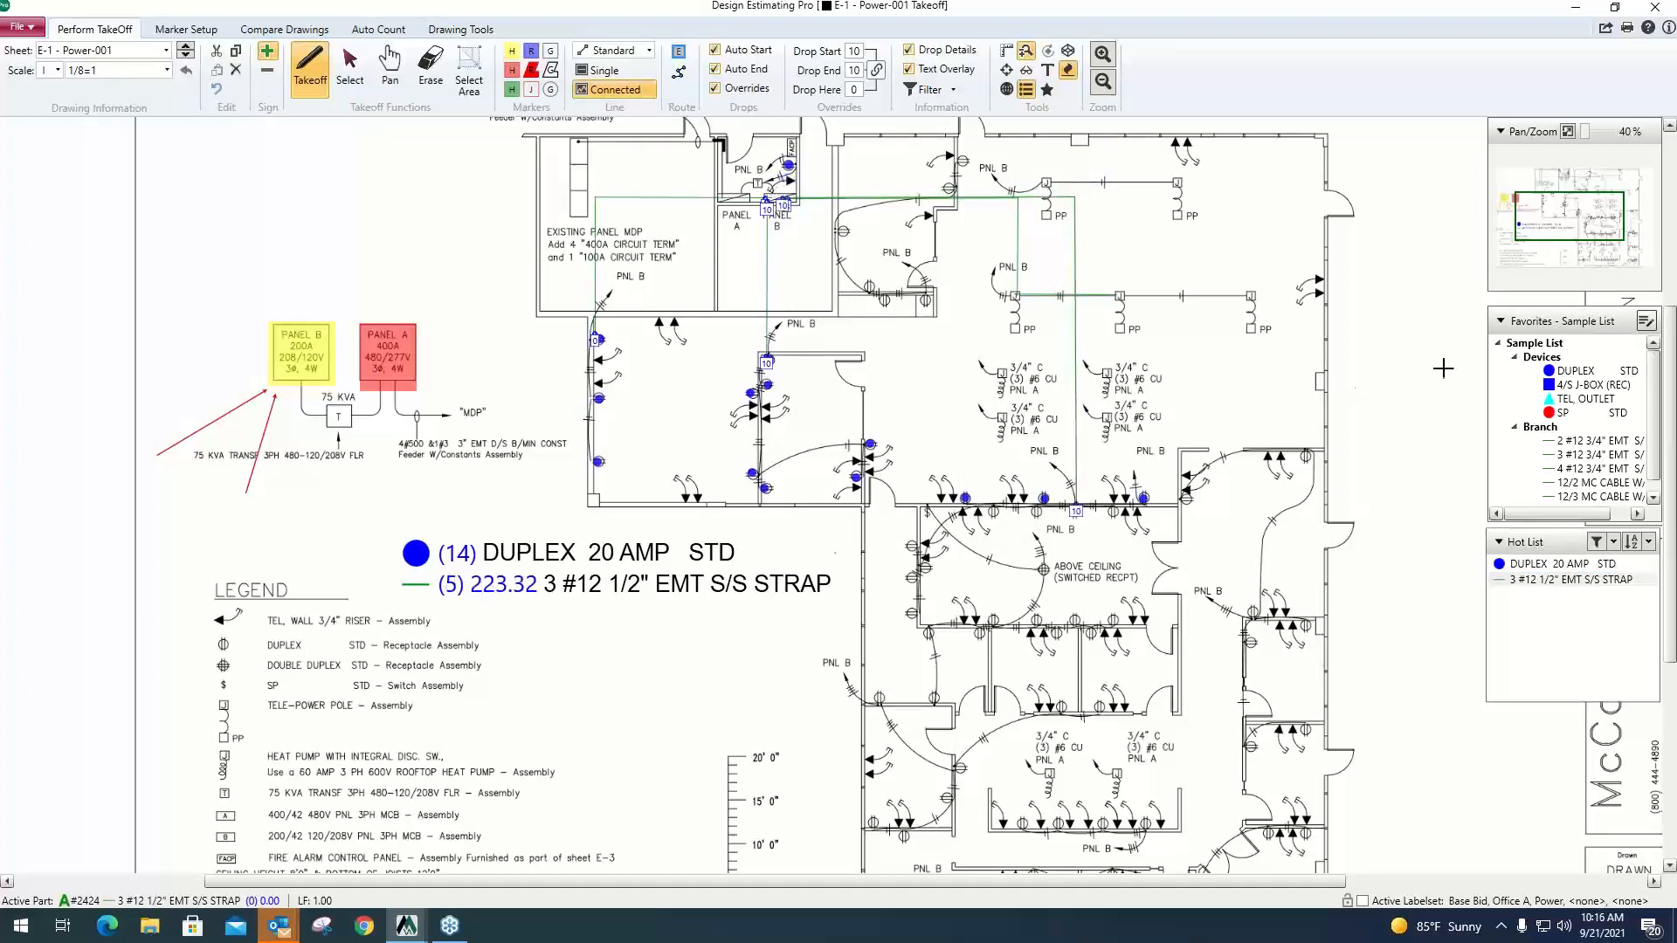
# Place two 4/S J-BOX (REC) assemblies where the power pole and open office branch runs turn toward Panel B.
pyautogui.moveTo(1581, 322); pyautogui.dragTo(1576, 314)
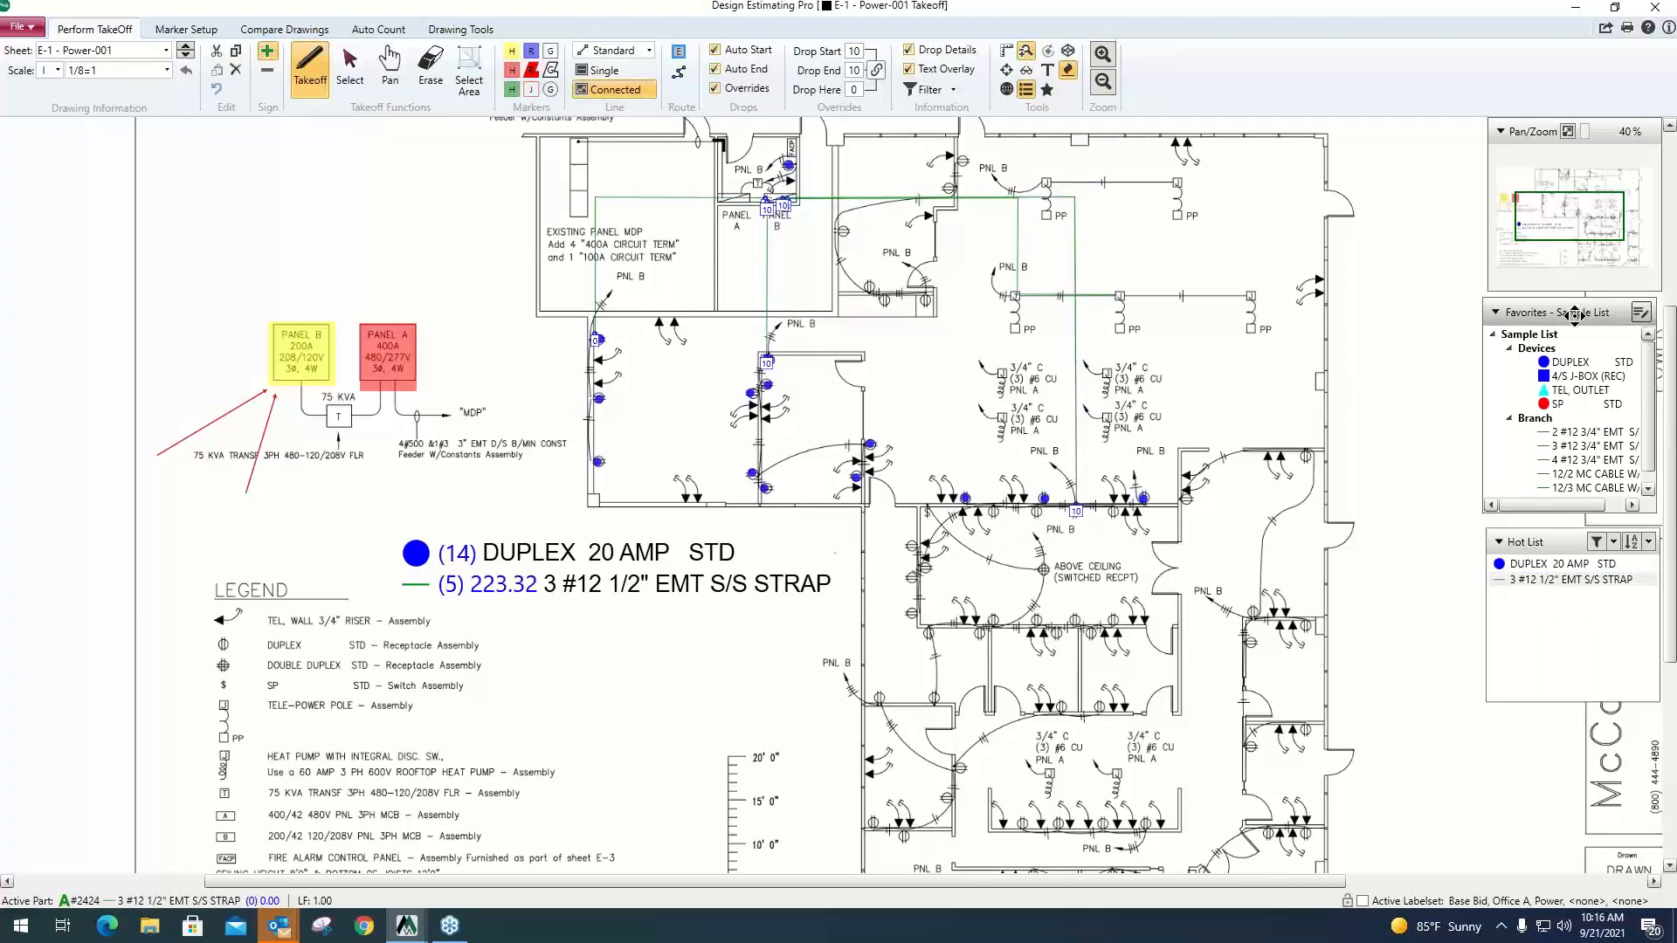
pyautogui.click(1576, 377)
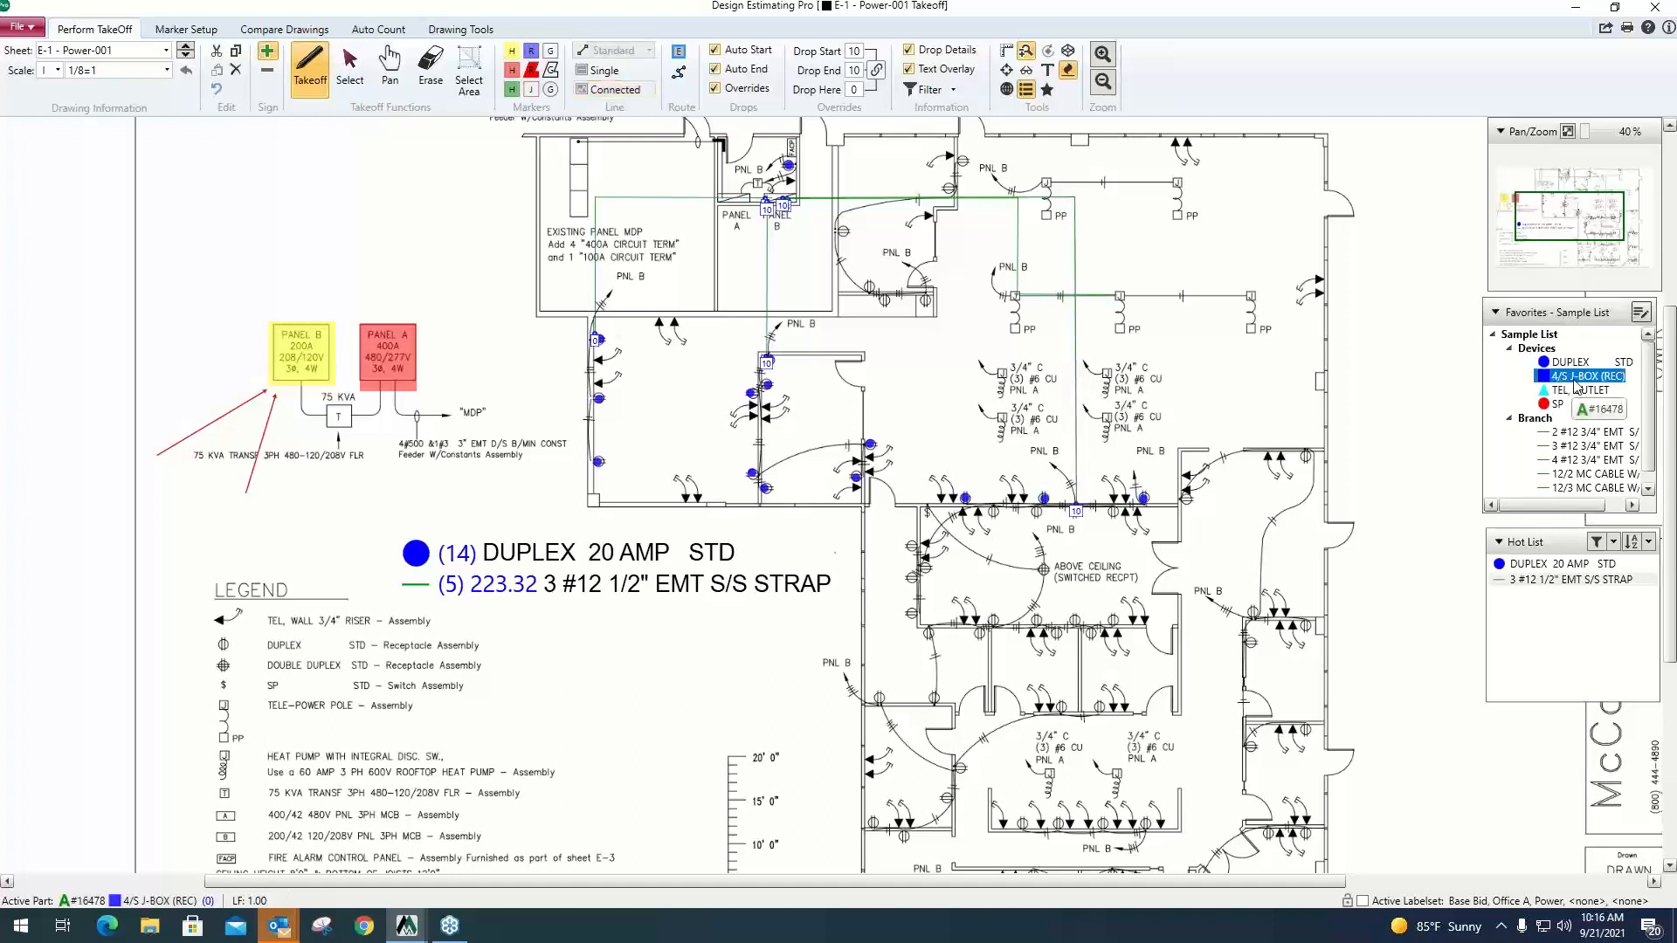
pyautogui.click(1074, 197)
pyautogui.click(1015, 196)
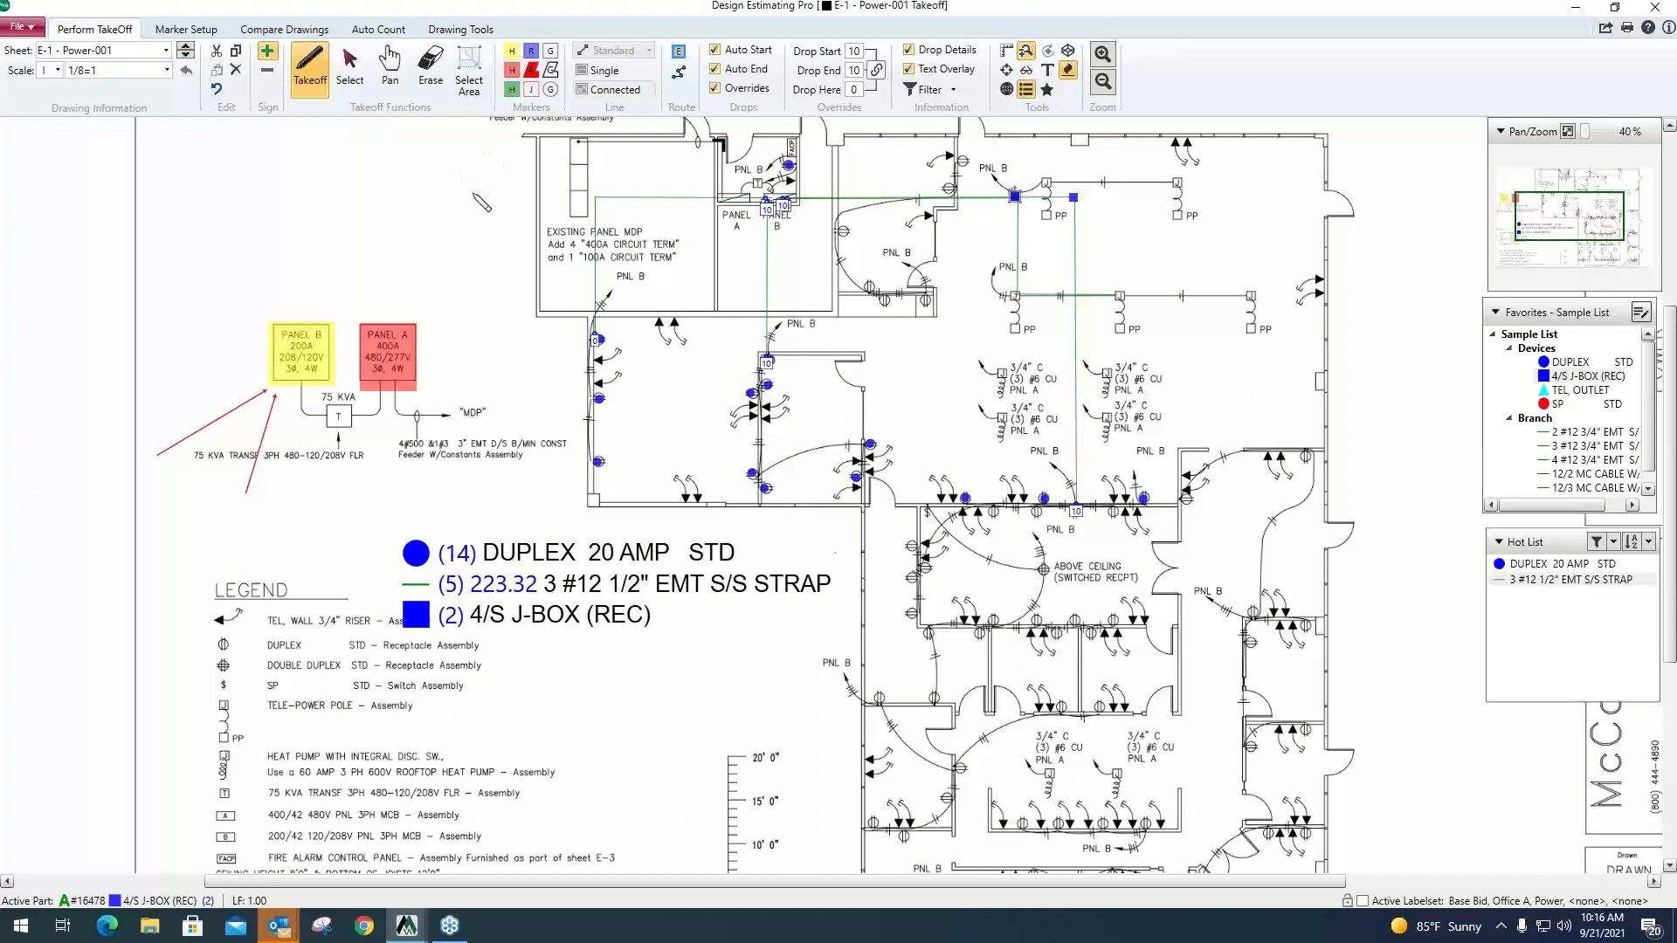
# Open the E-3 - Voice-Data-Fire-001 sheet, leave its rotation as is, and set its scale to 1/8=1.
pyautogui.click(165, 53)
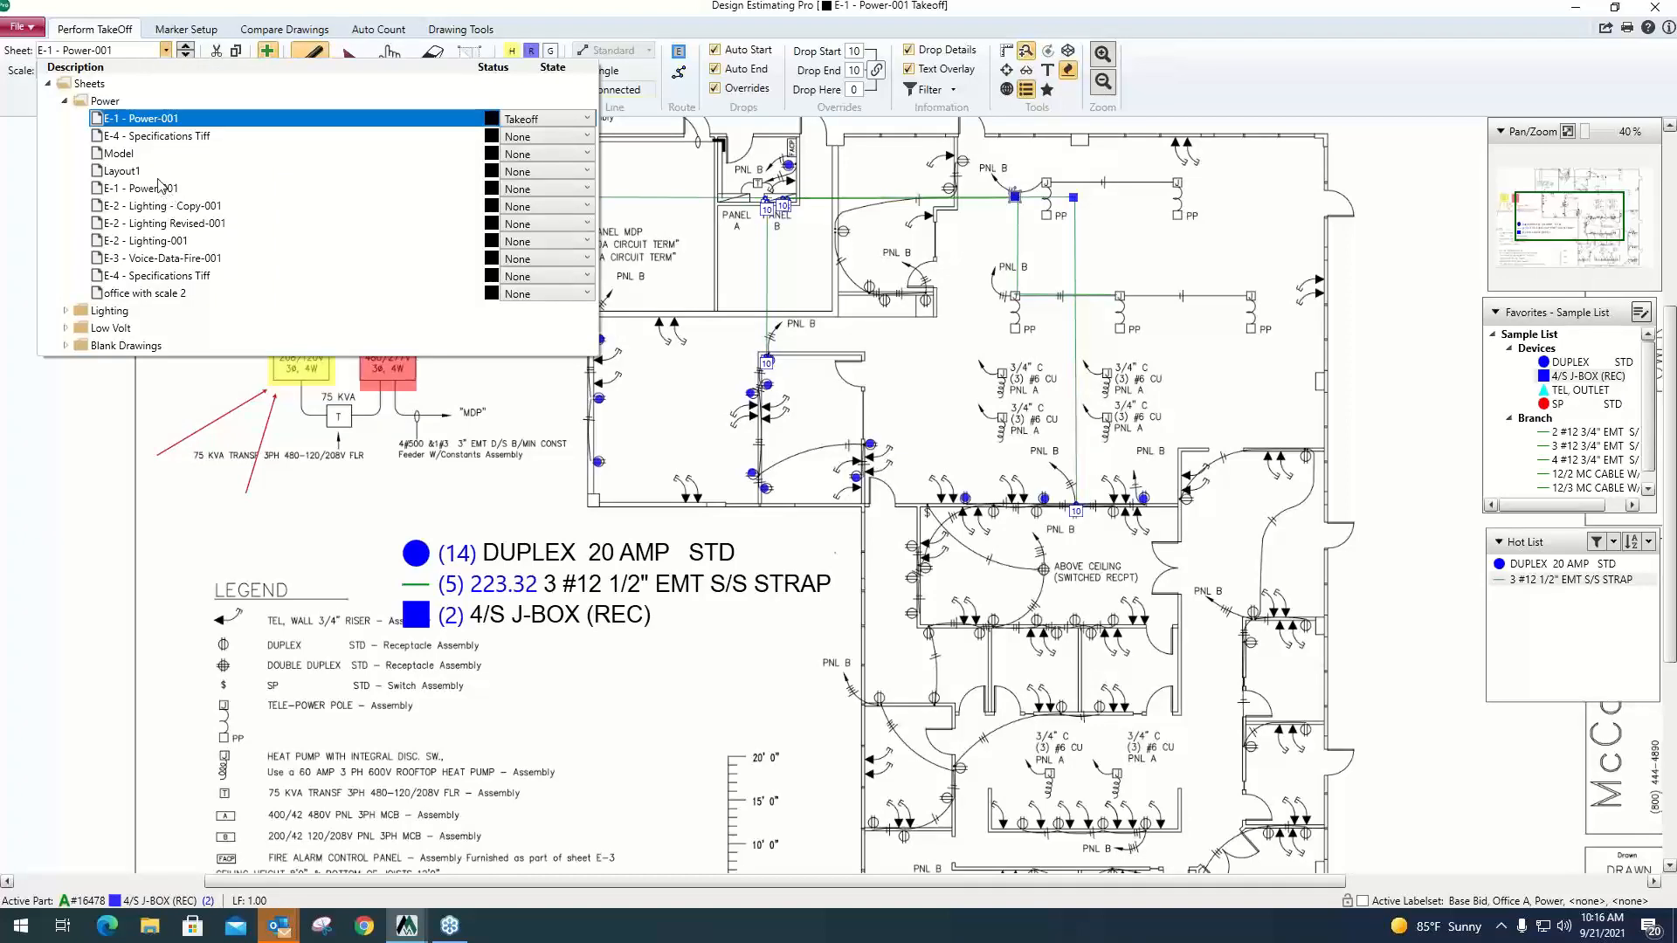
pyautogui.click(173, 261)
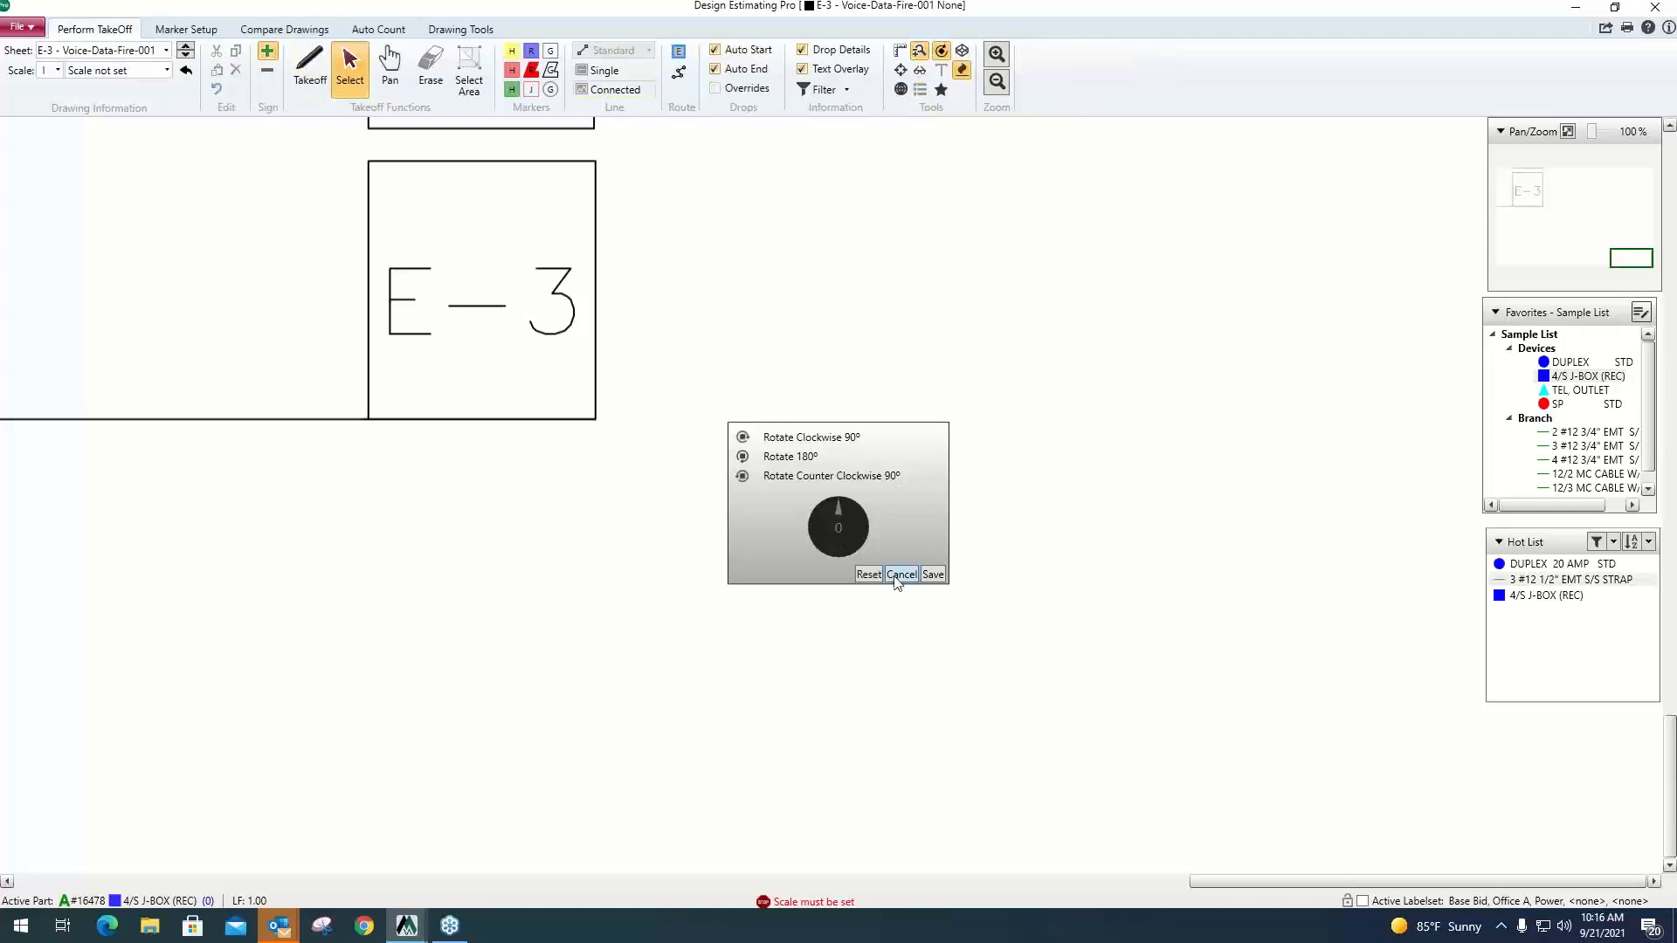
pyautogui.click(901, 574)
pyautogui.click(105, 206)
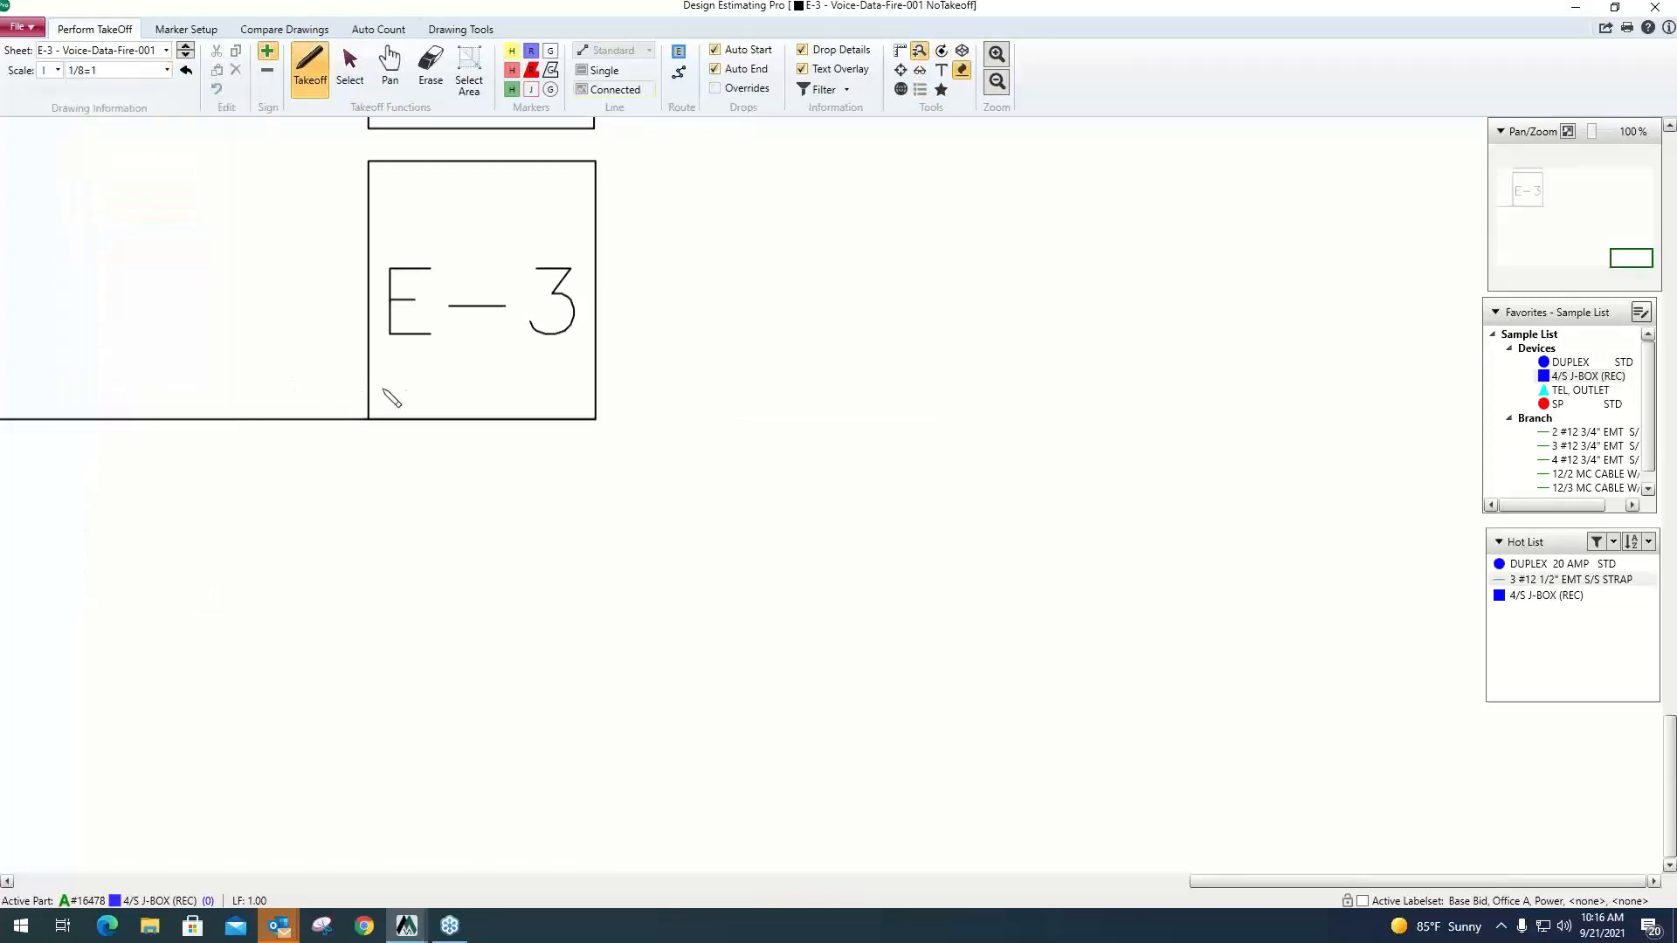
pyautogui.scroll(-1, 471, 388)
pyautogui.scroll(-1, 603, 374)
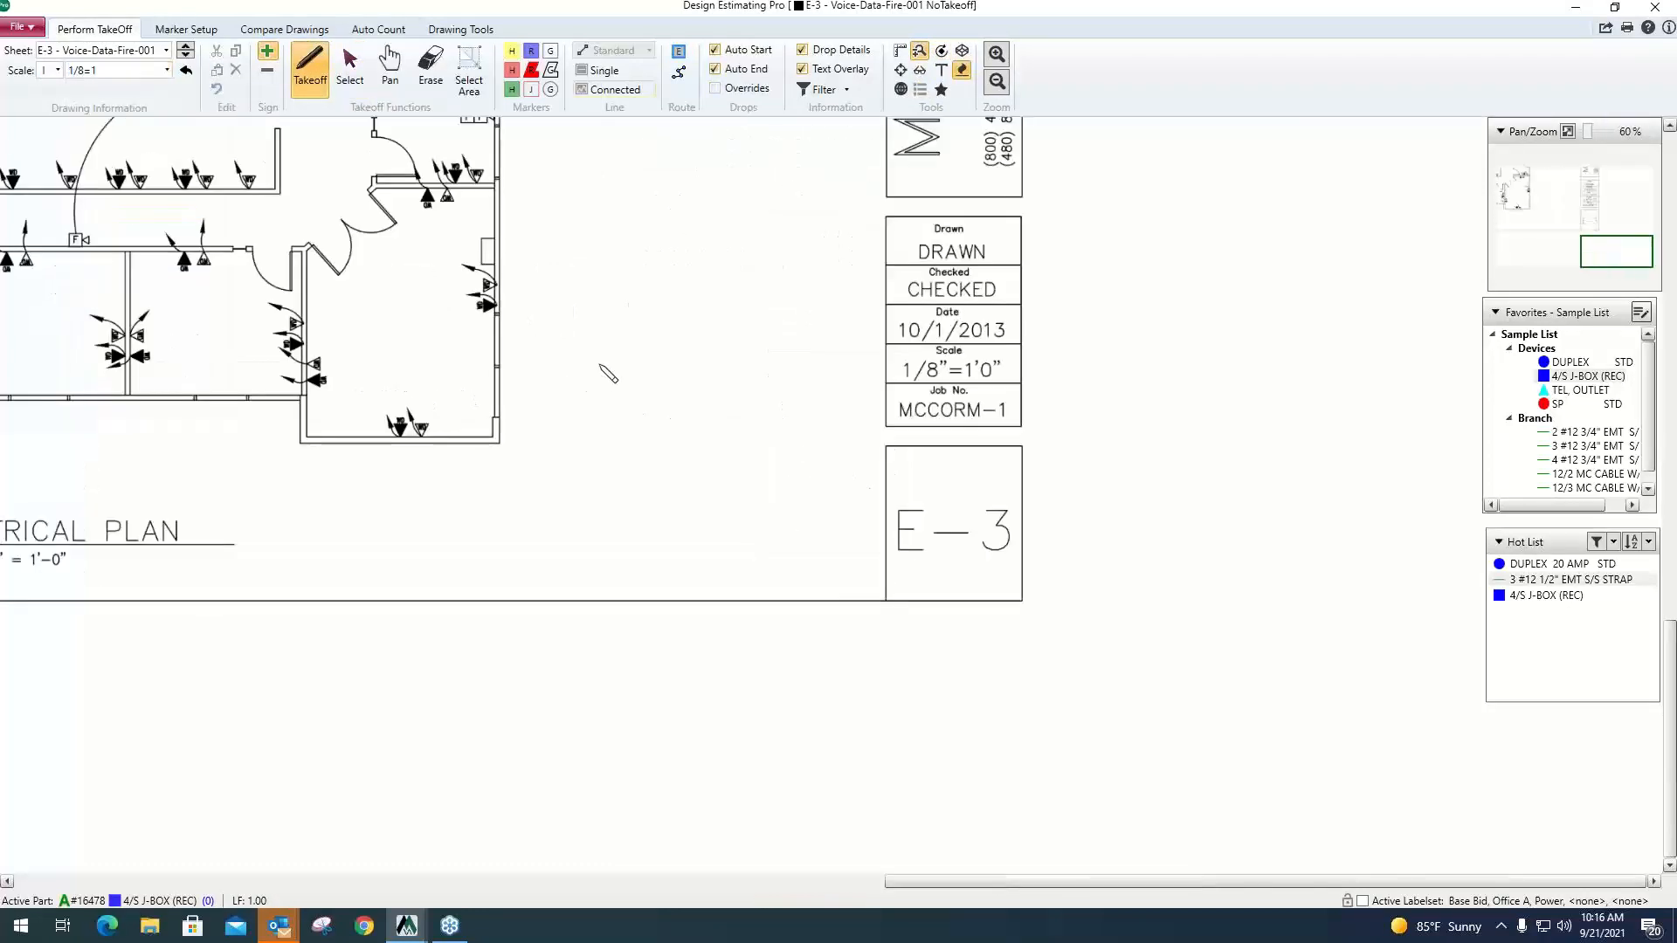
pyautogui.scroll(-1, 603, 369)
pyautogui.moveTo(785, 359)
pyautogui.mouseDown()
pyautogui.moveTo(826, 487)
pyautogui.moveTo(886, 568)
pyautogui.mouseUp()
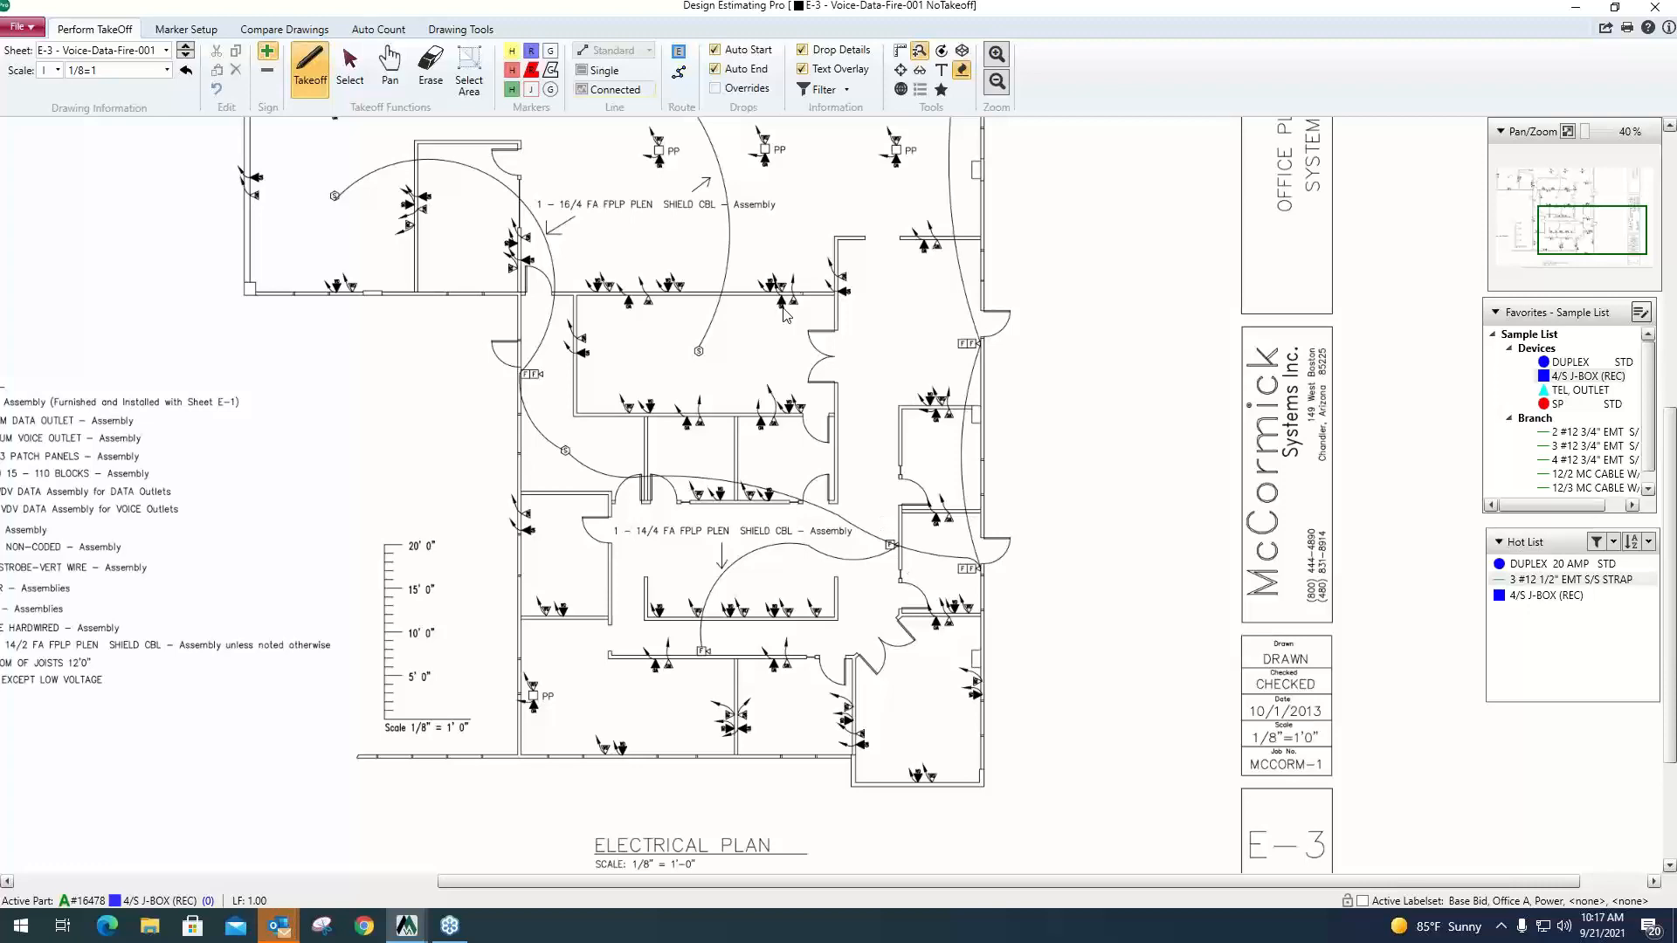
# Place a route end point on the rack in the existing Panel MDP room and title it Server 1.
pyautogui.scroll(-1, 762, 371)
pyautogui.moveTo(751, 335); pyautogui.dragTo(830, 461)
pyautogui.scroll(-3, 821, 447)
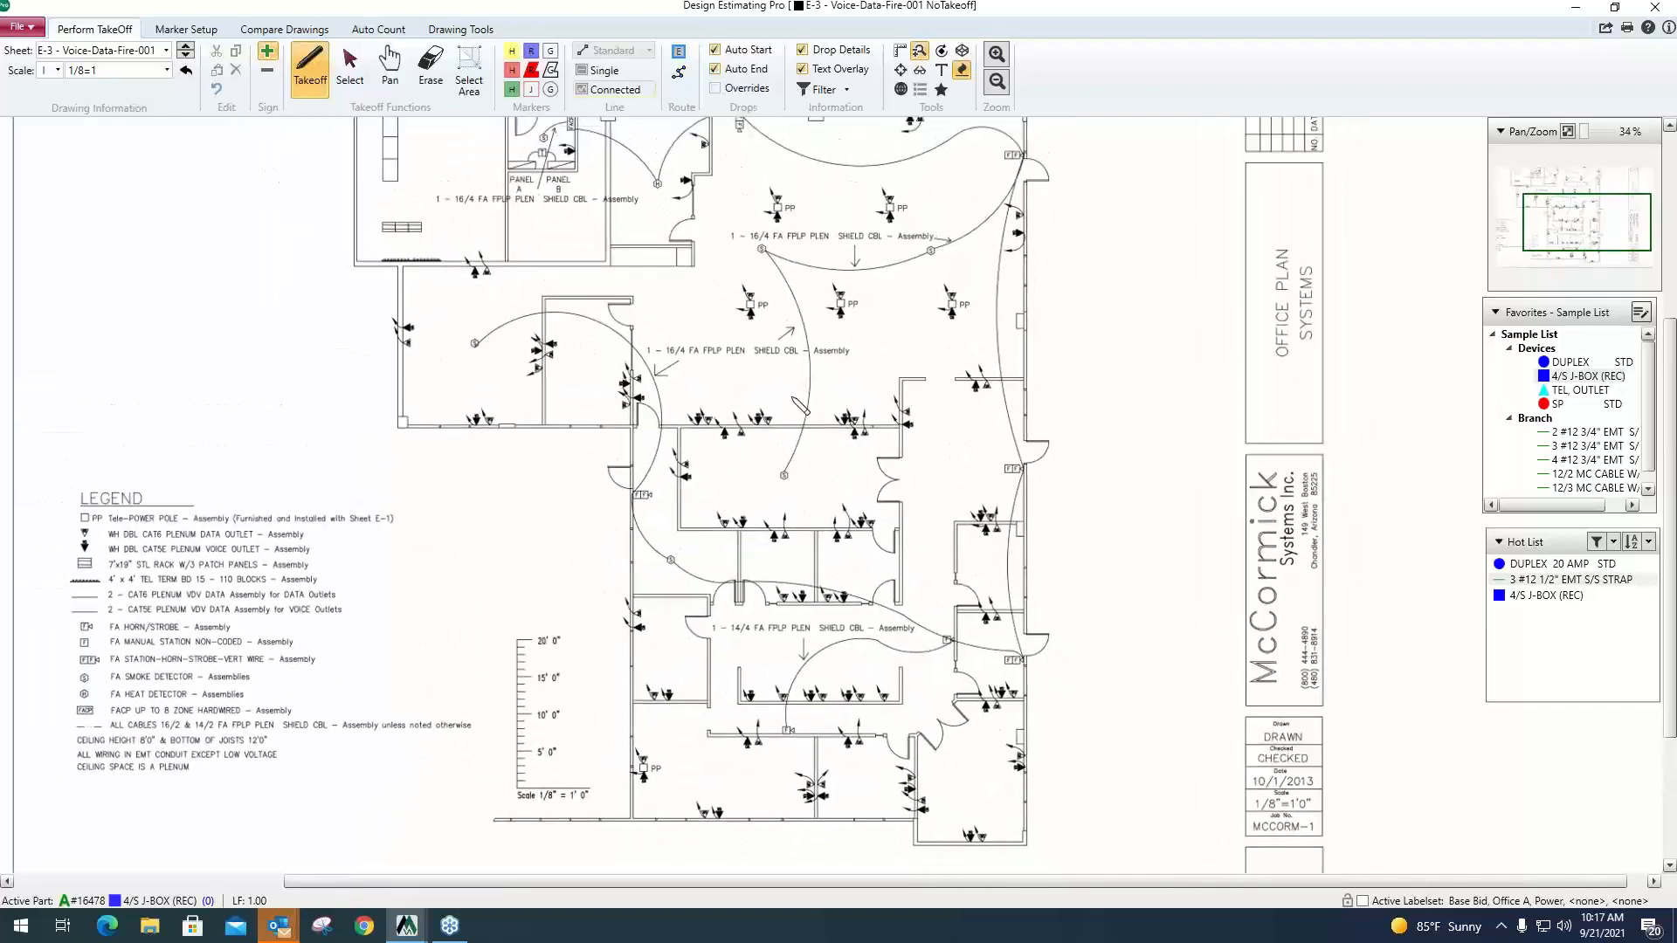
pyautogui.moveTo(797, 406); pyautogui.dragTo(828, 428)
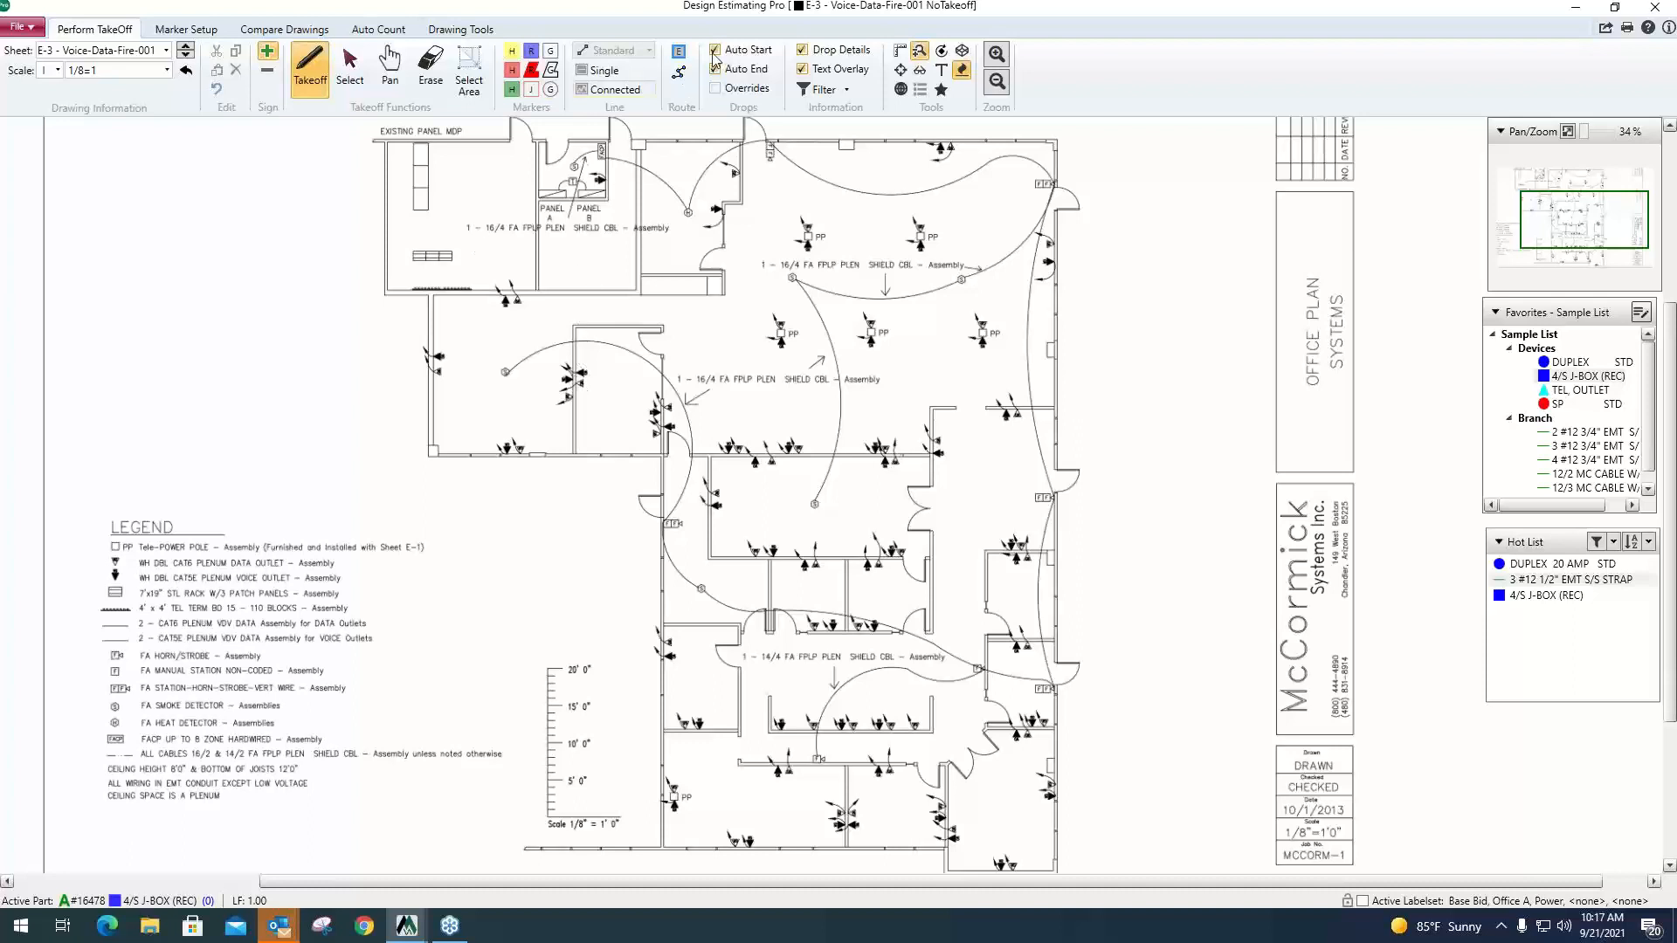
pyautogui.click(679, 51)
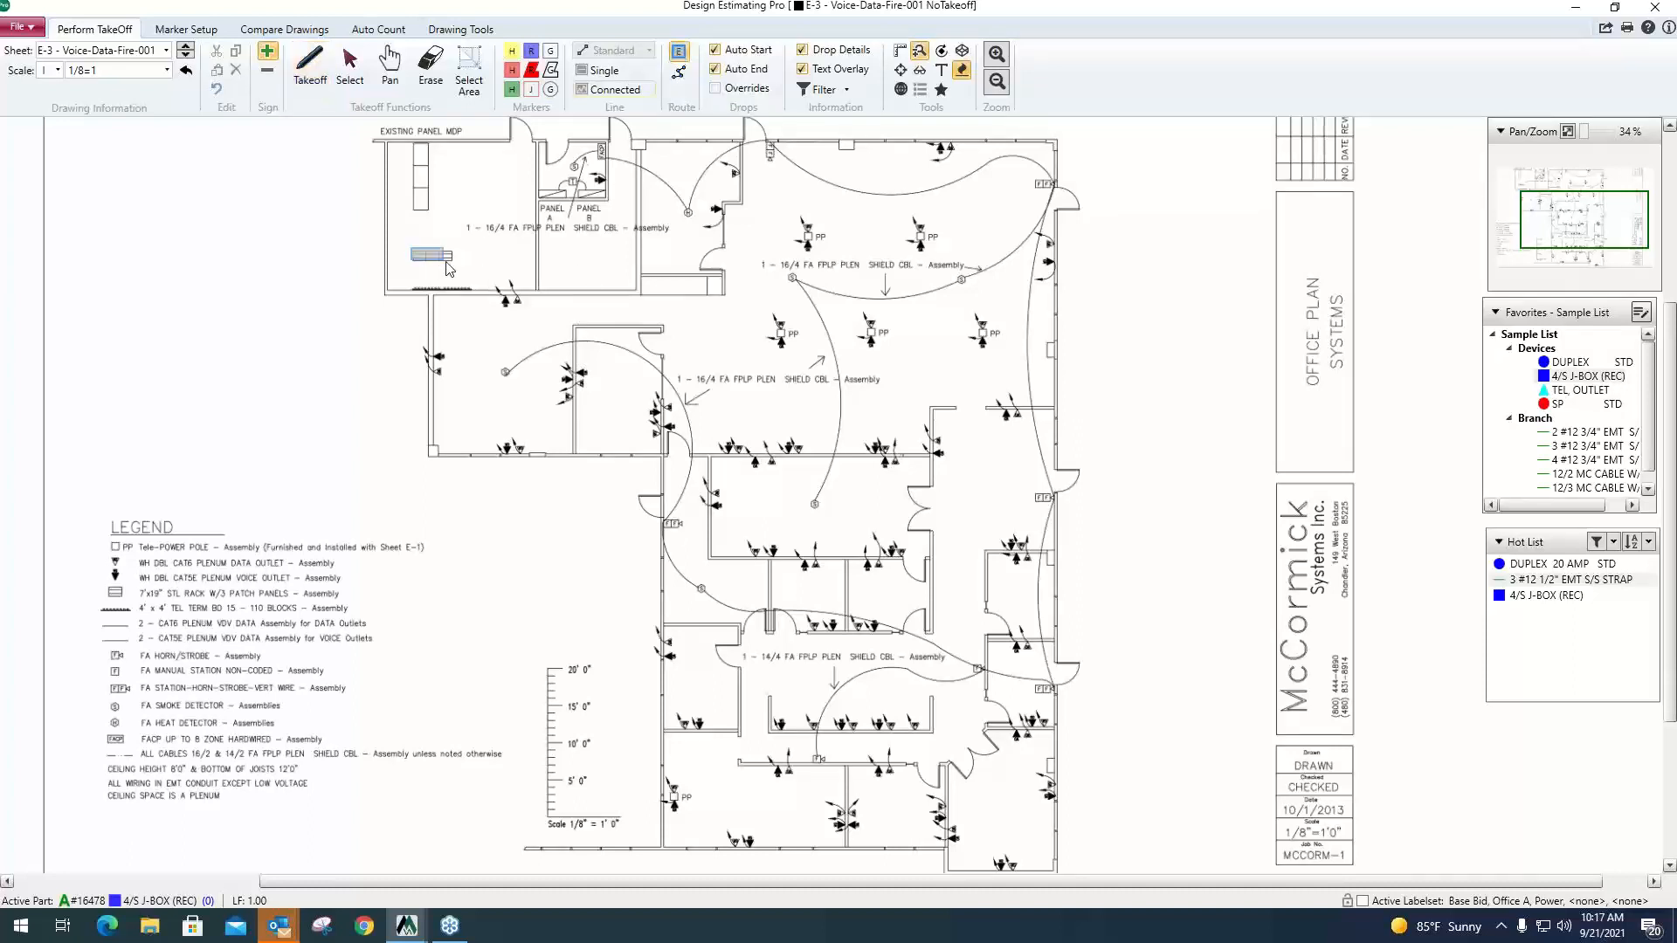
pyautogui.click(449, 268)
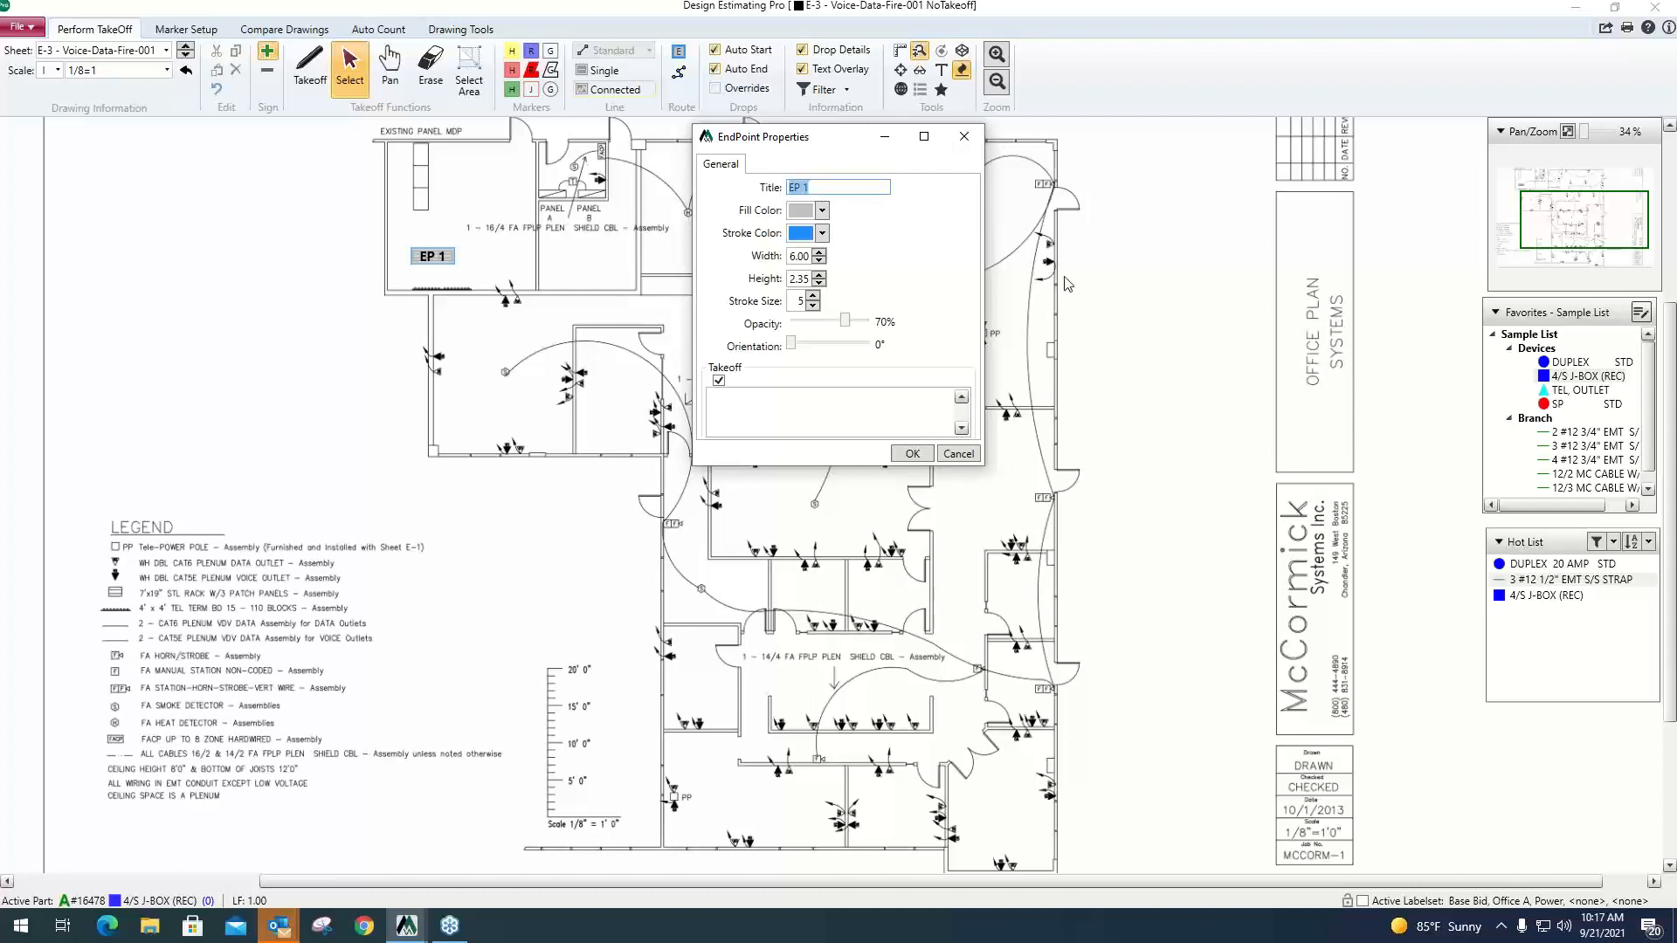
pyautogui.write('Server')
pyautogui.click(912, 455)
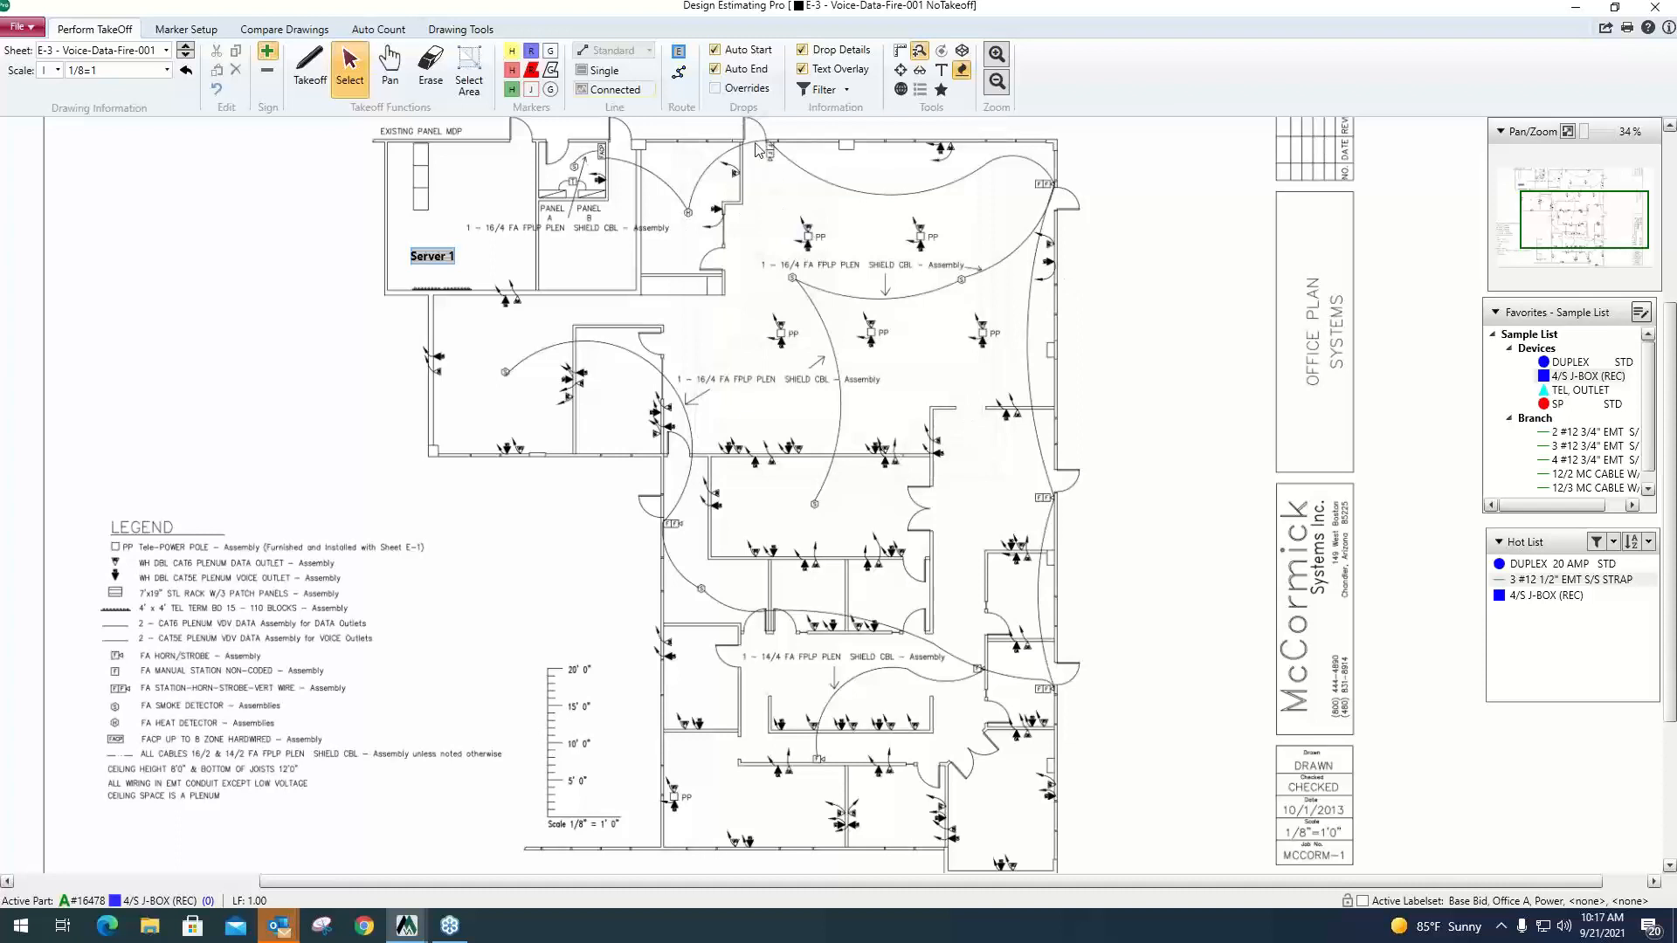
# Draw a route path from the lower double doors up the corridor and across the open office to Server 1, keeping its default properties.
pyautogui.click(678, 72)
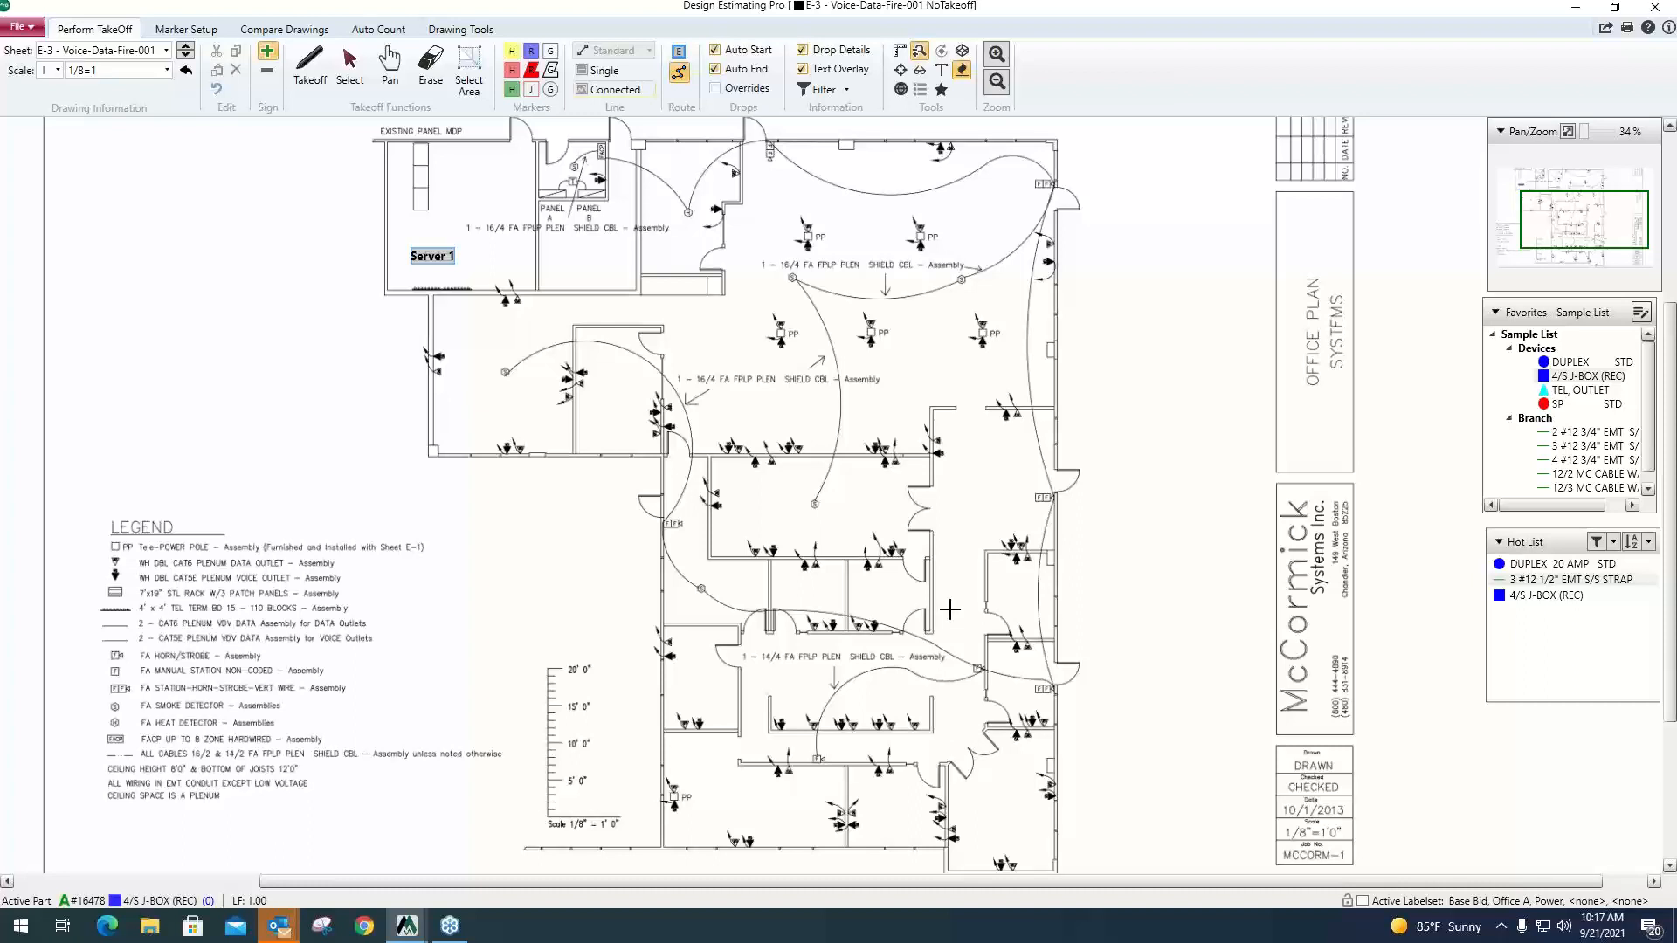
pyautogui.click(960, 738)
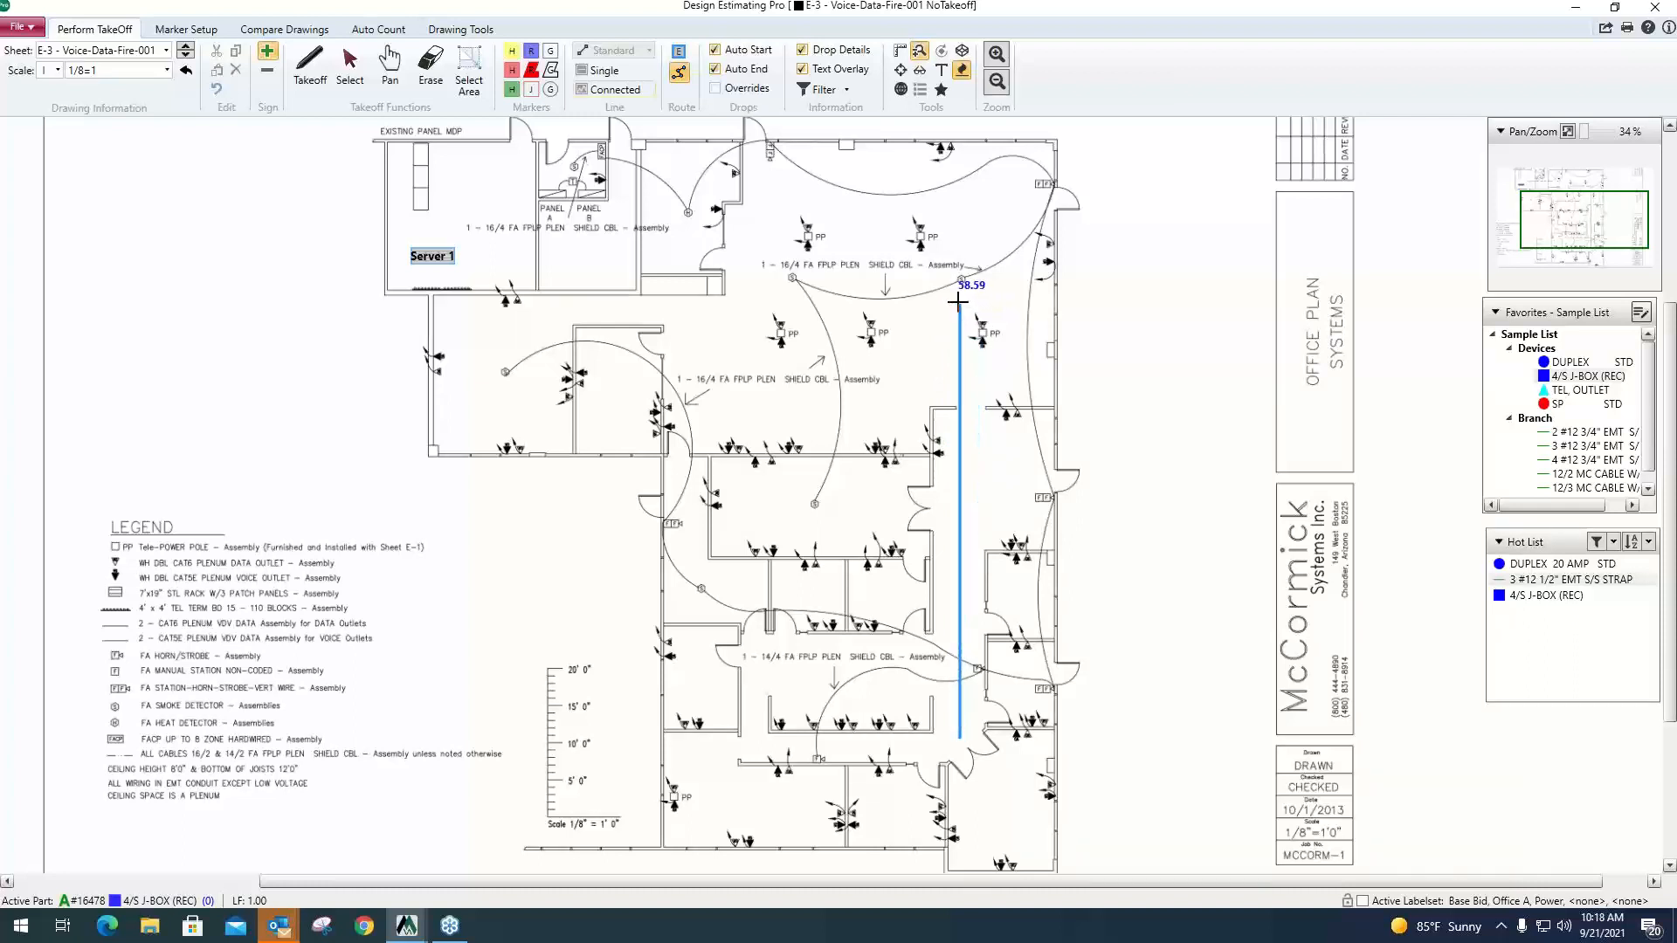
pyautogui.click(959, 302)
pyautogui.click(432, 302)
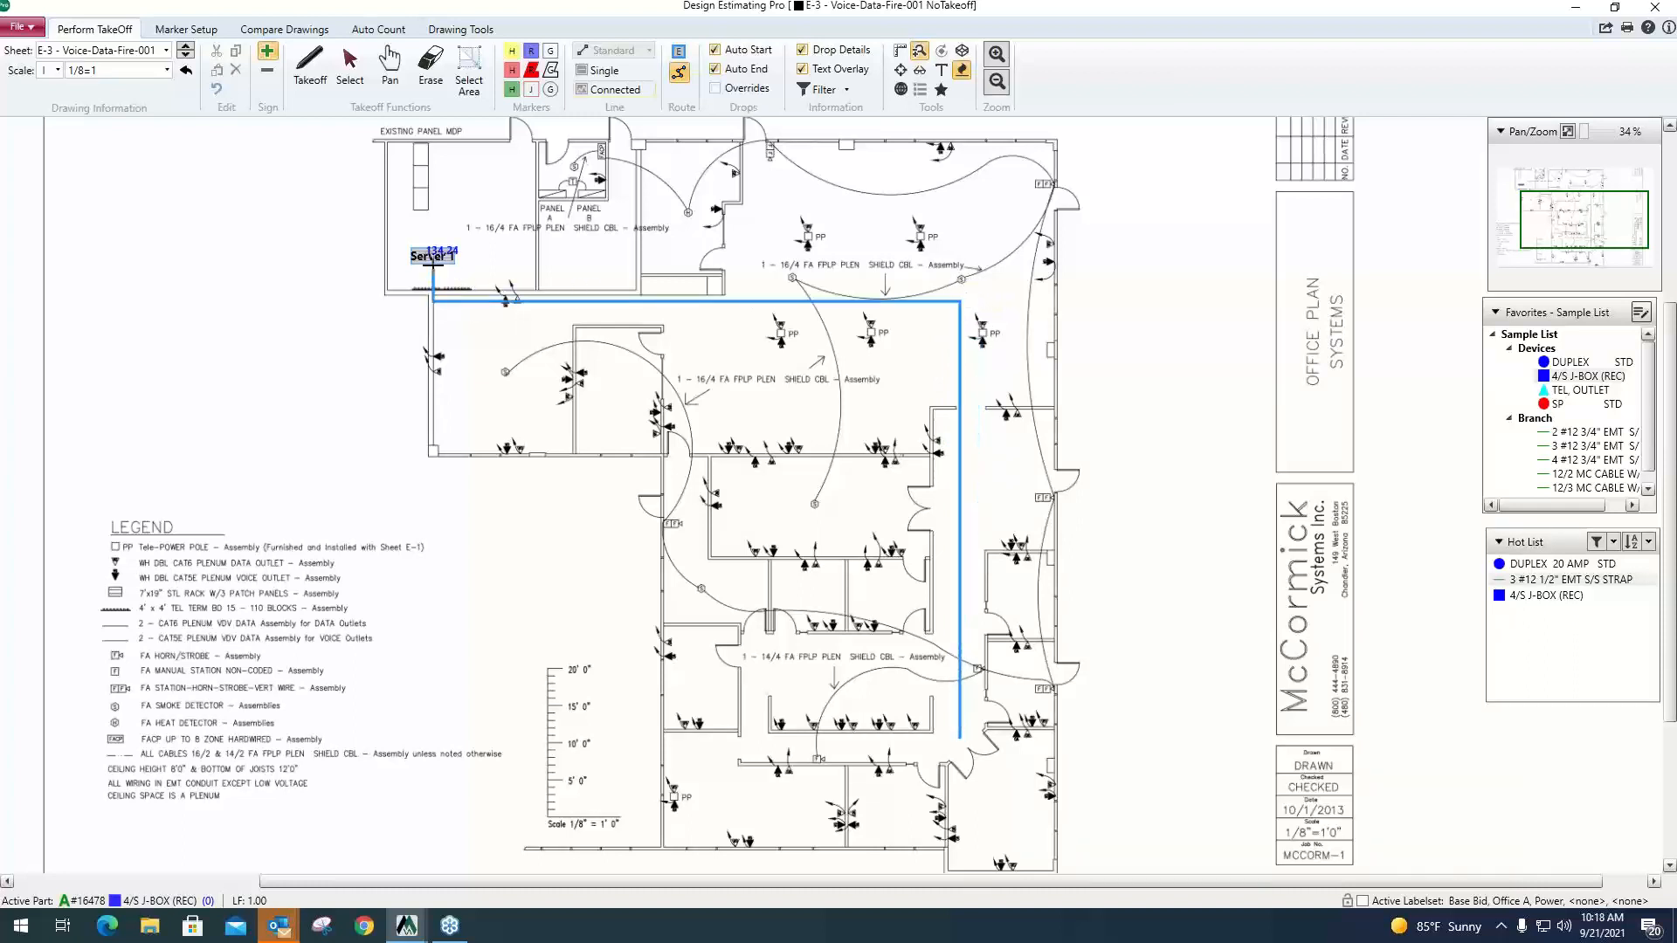
pyautogui.doubleClick(433, 262)
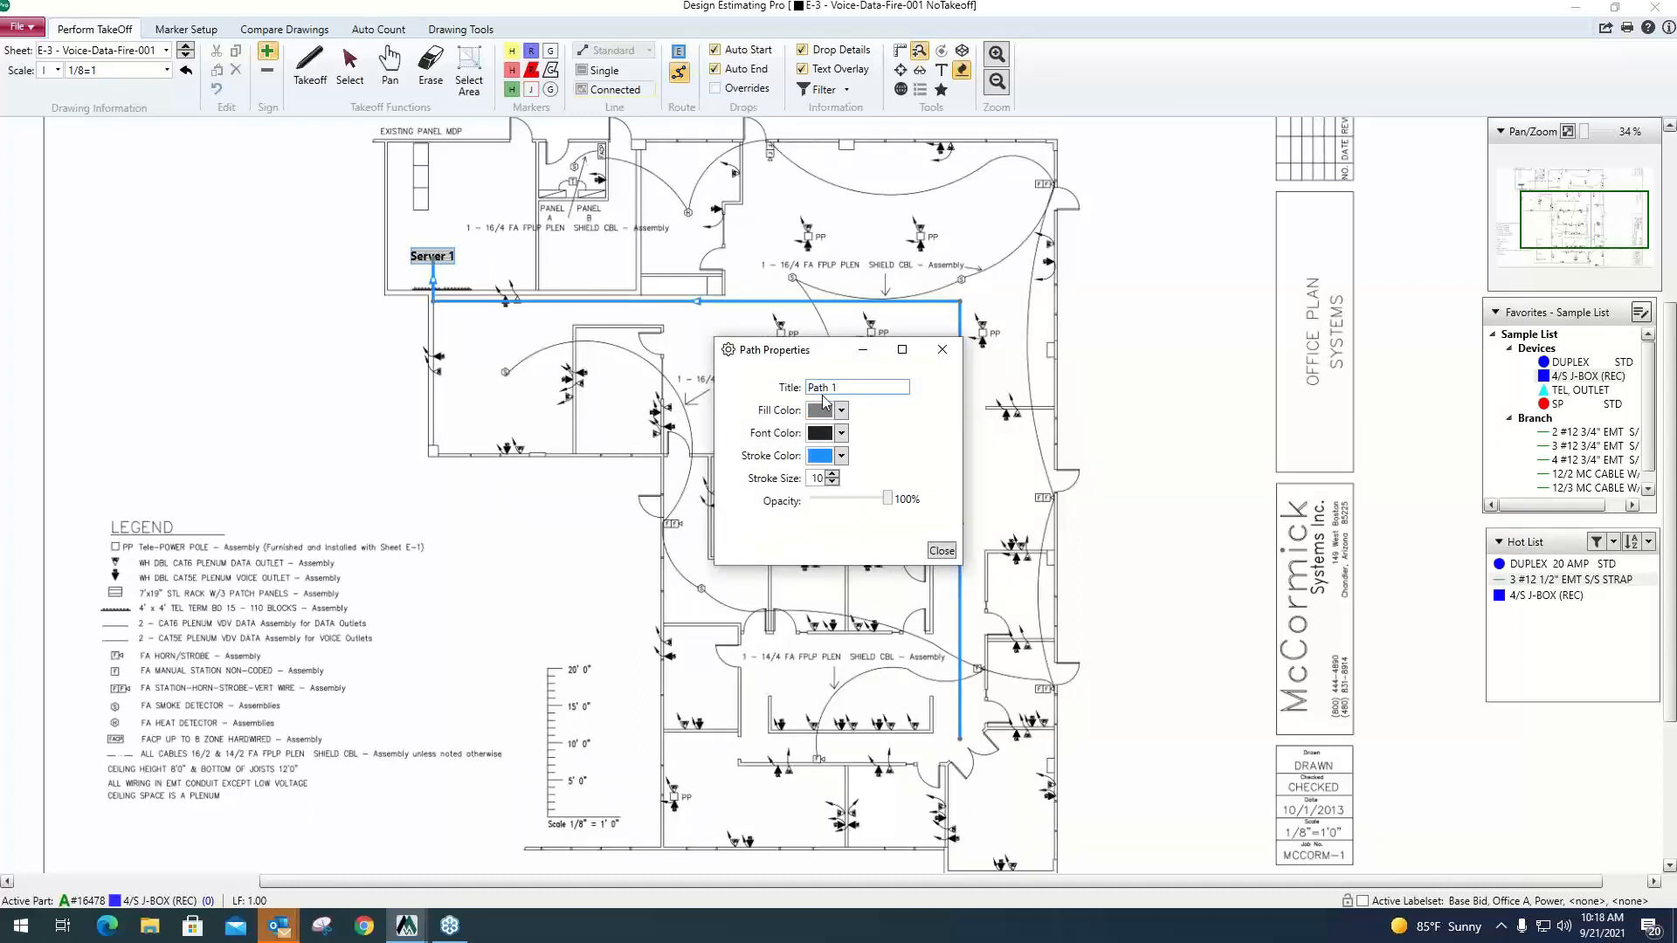
pyautogui.click(941, 552)
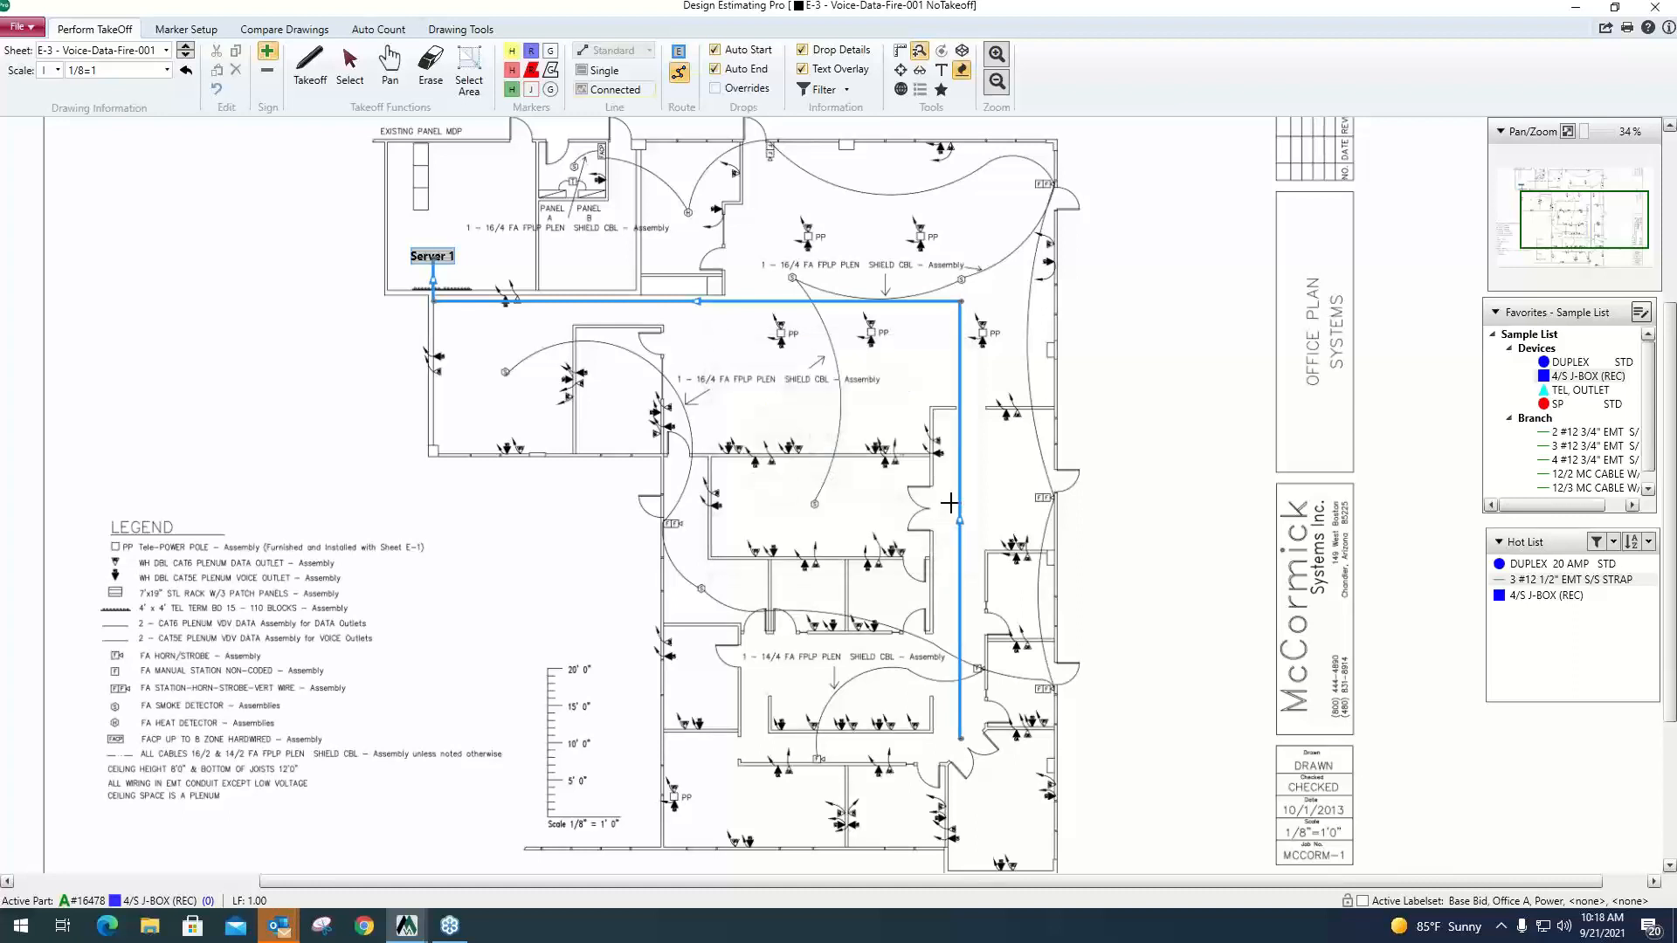
# Enable the drop overrides and set both Drop Start and Drop End to 5.
pyautogui.scroll(-1, 967, 483)
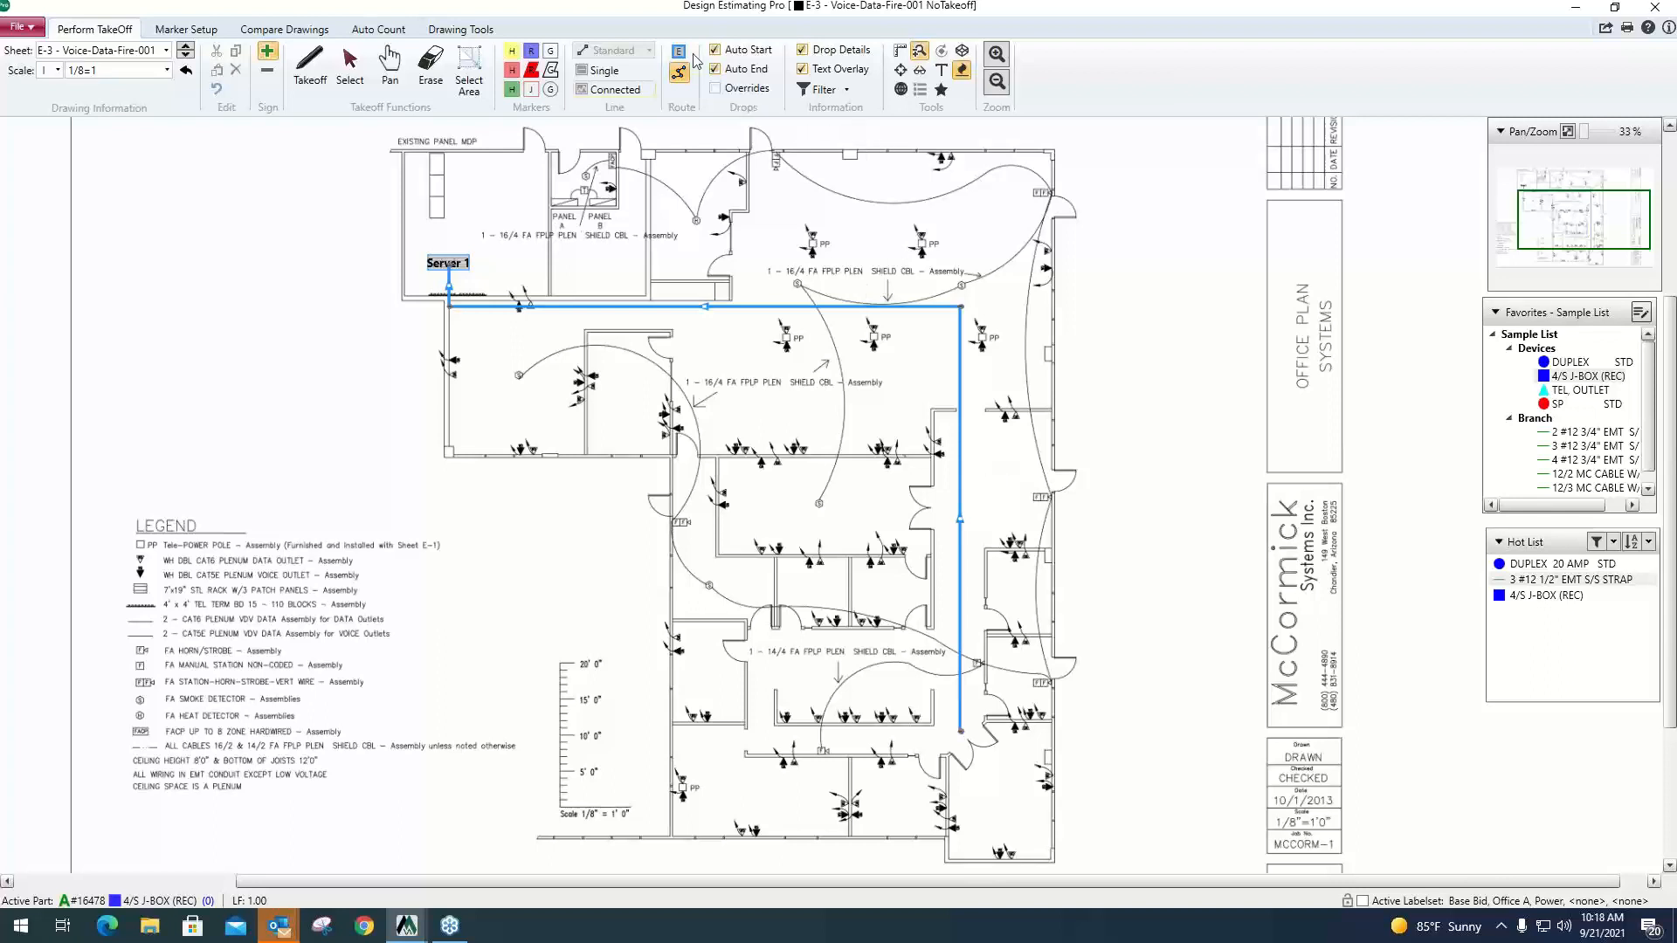
pyautogui.click(715, 89)
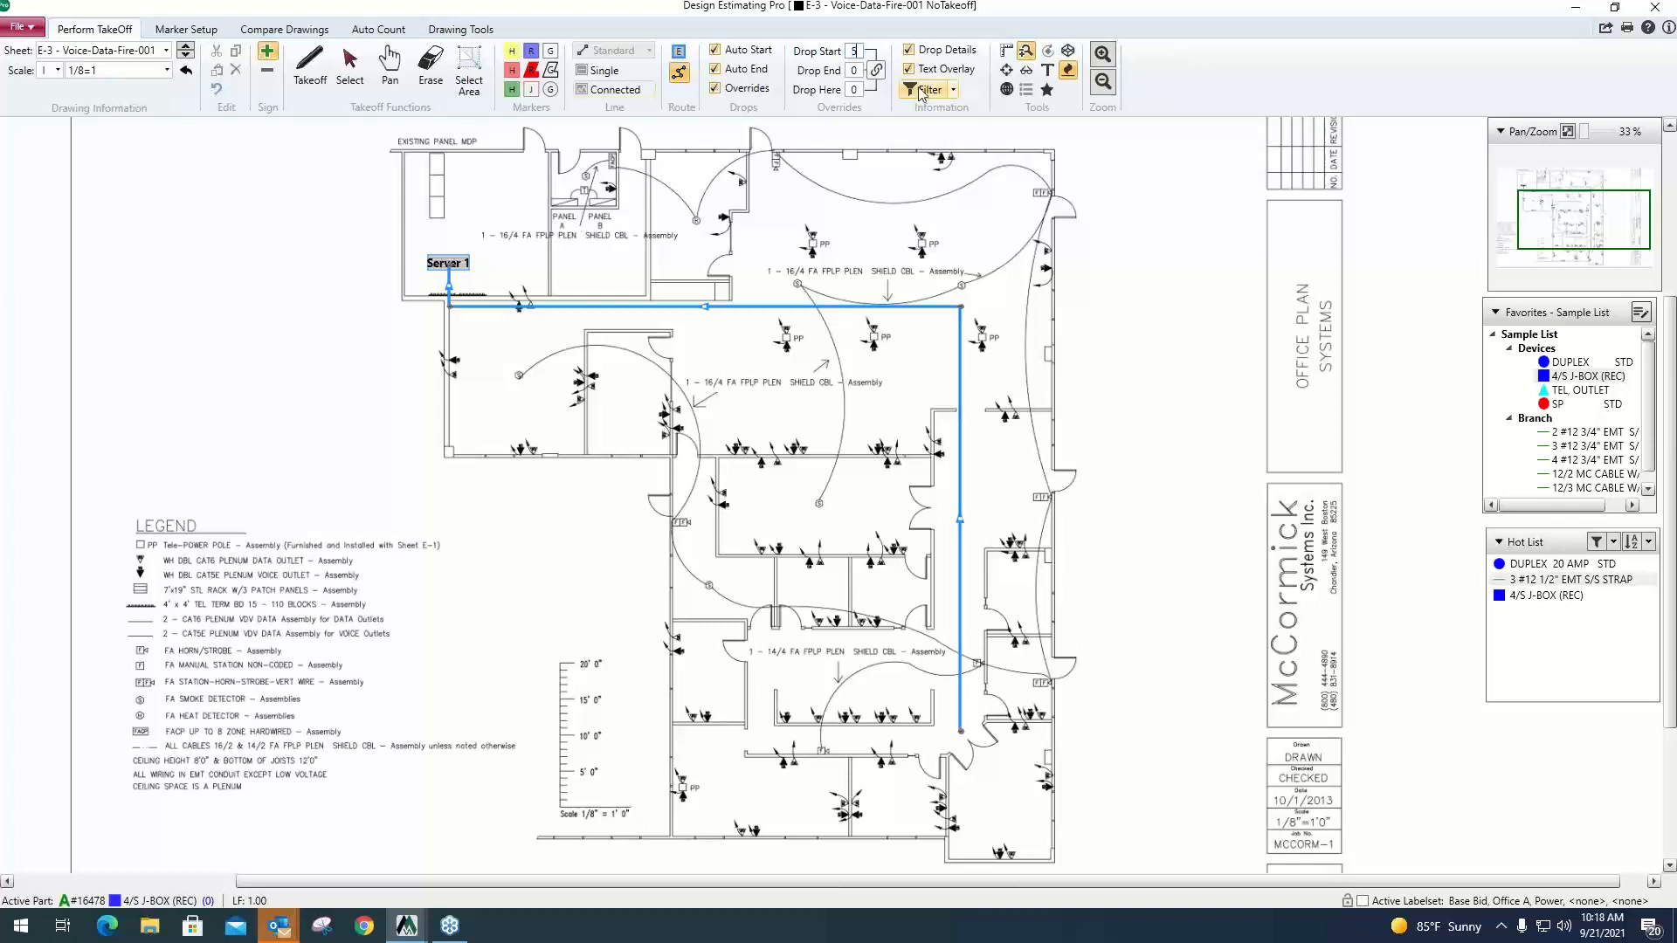
pyautogui.moveTo(859, 70); pyautogui.dragTo(843, 70)
# Switch to McCormick Estimating, choose the voice/data assembly WH SG CAT6 11' OUTLET, and check its DEP settings.
pyautogui.click(1577, 9)
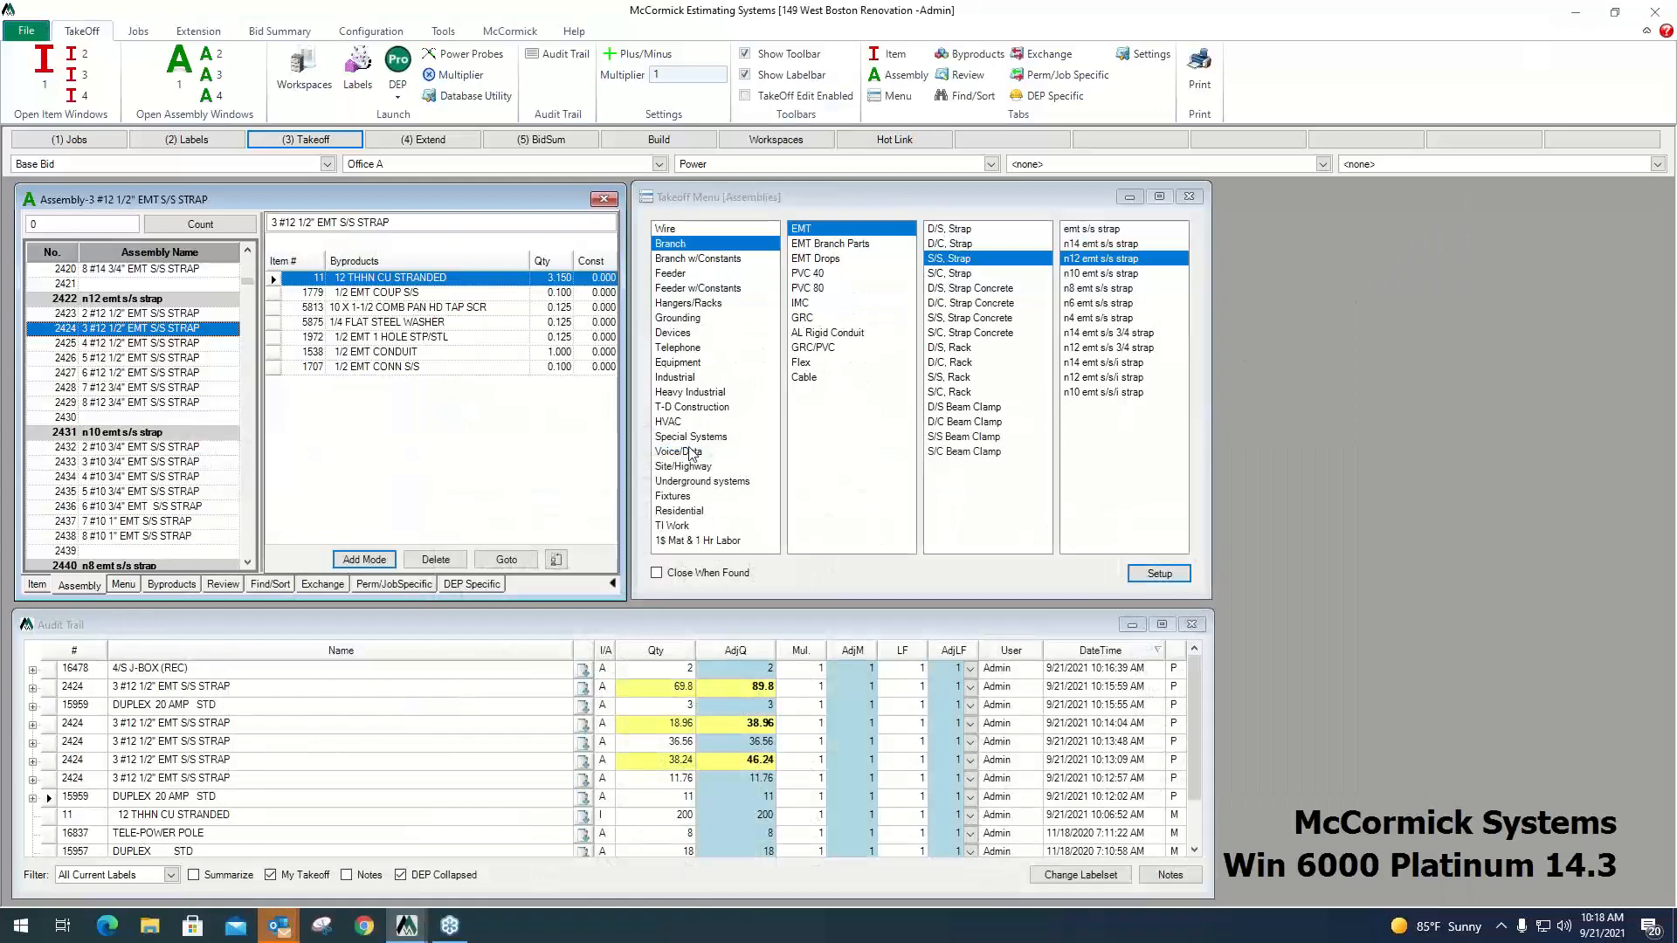
pyautogui.click(691, 452)
pyautogui.click(812, 245)
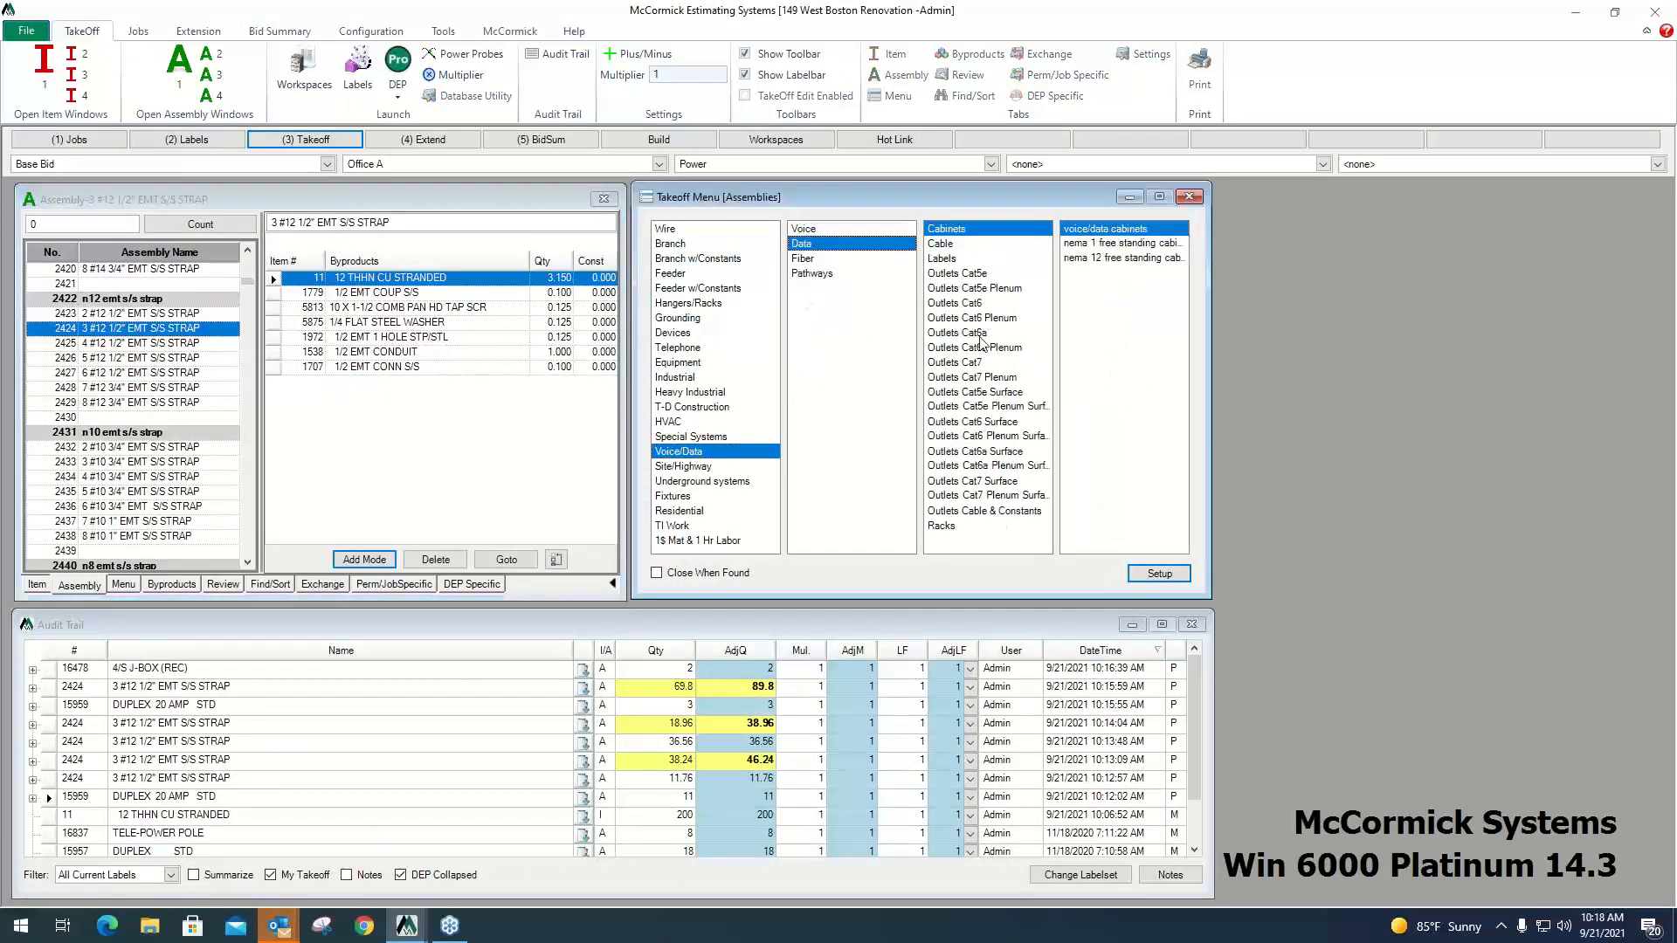
pyautogui.click(974, 304)
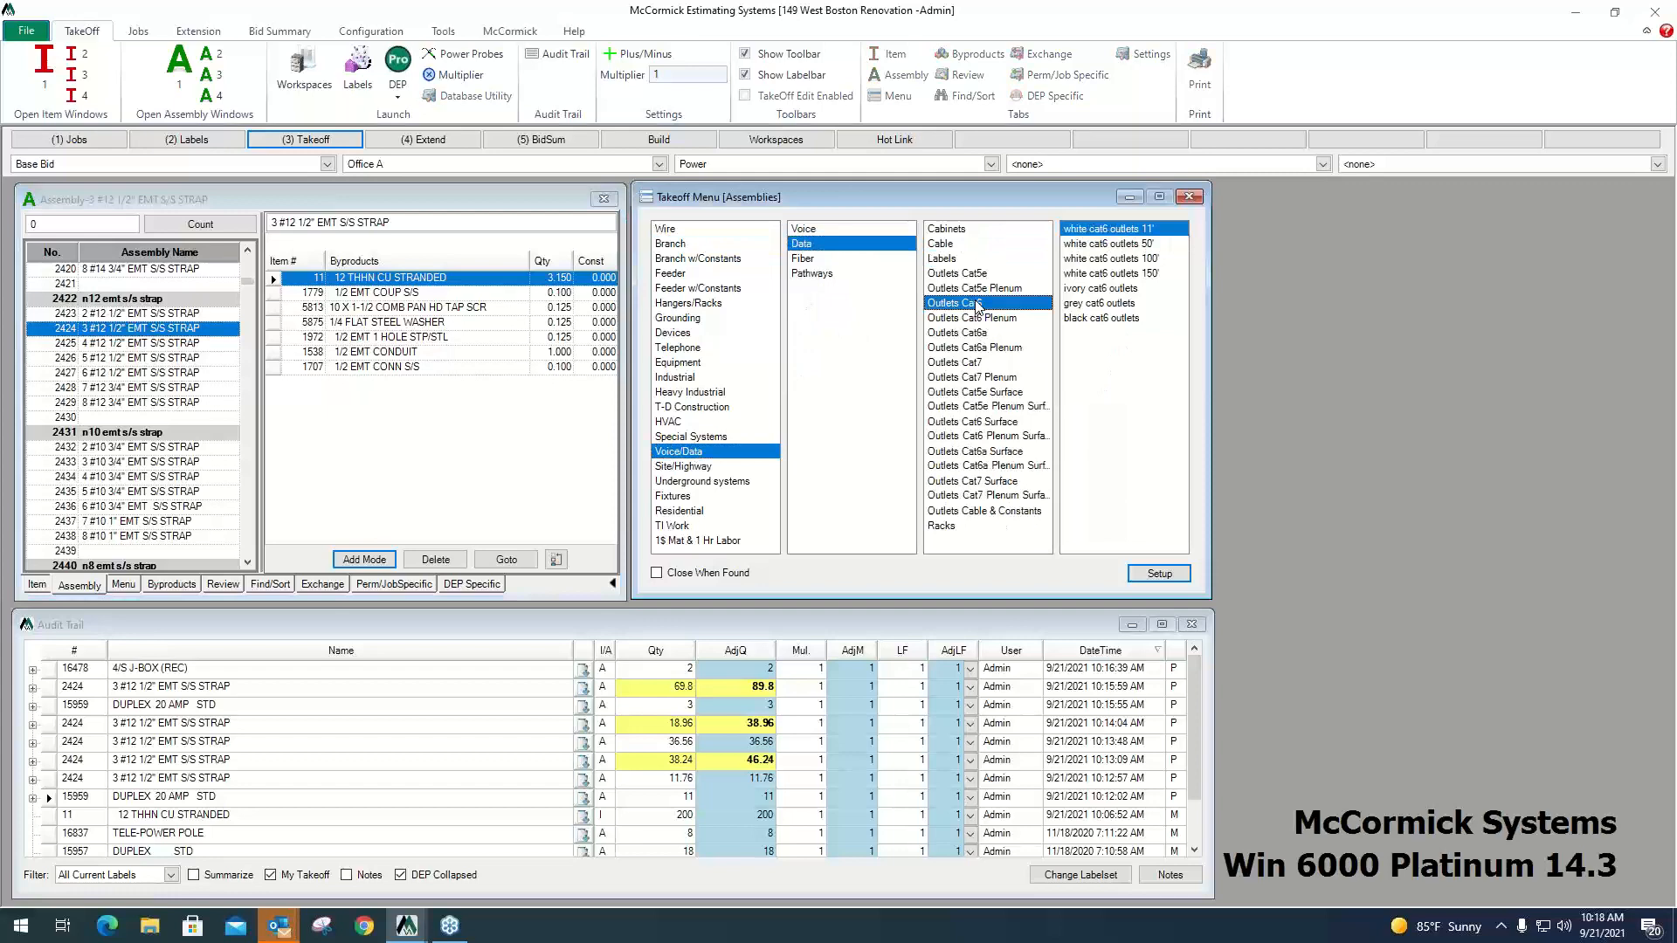
pyautogui.click(1127, 231)
pyautogui.click(166, 315)
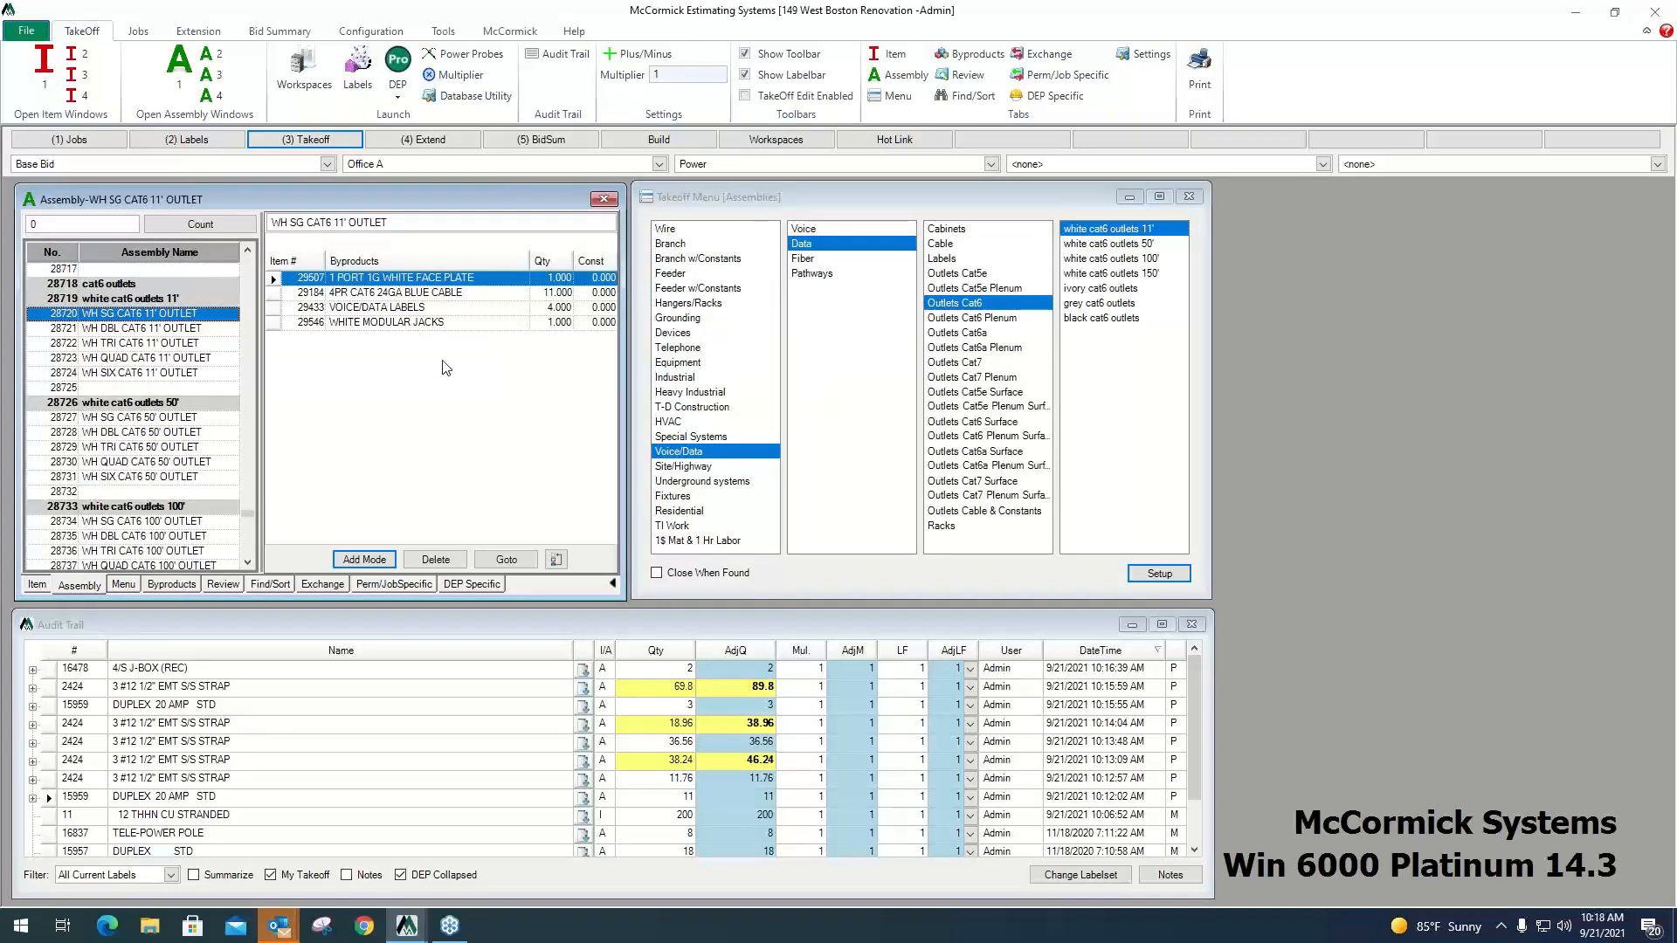
pyautogui.click(487, 587)
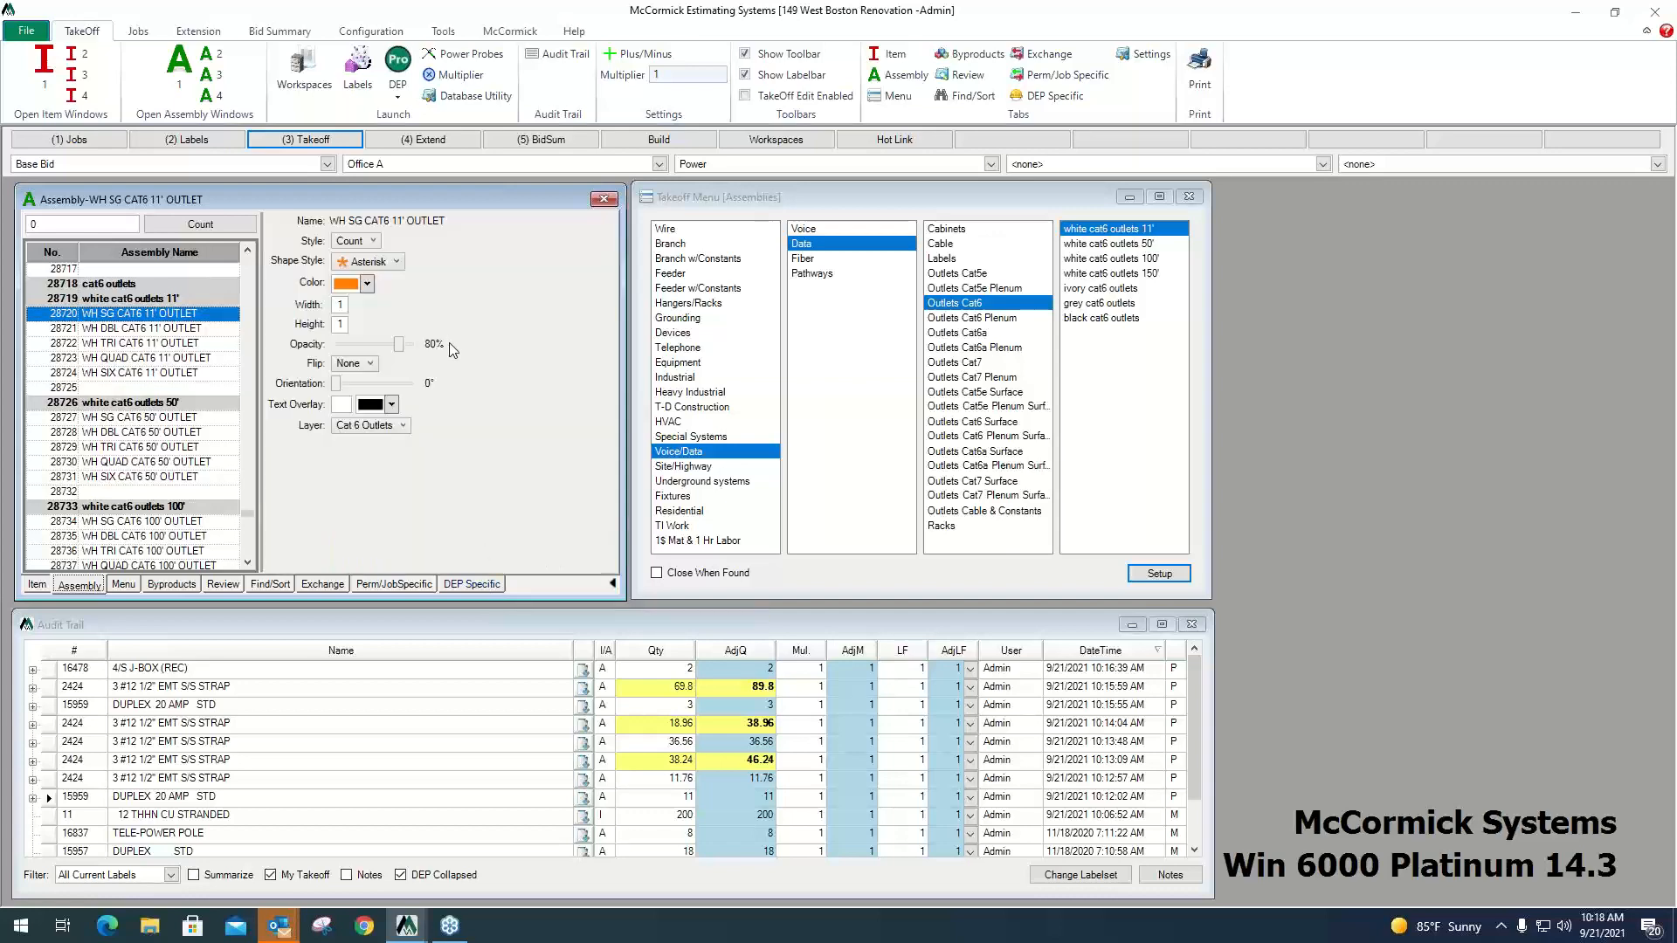
pyautogui.click(173, 585)
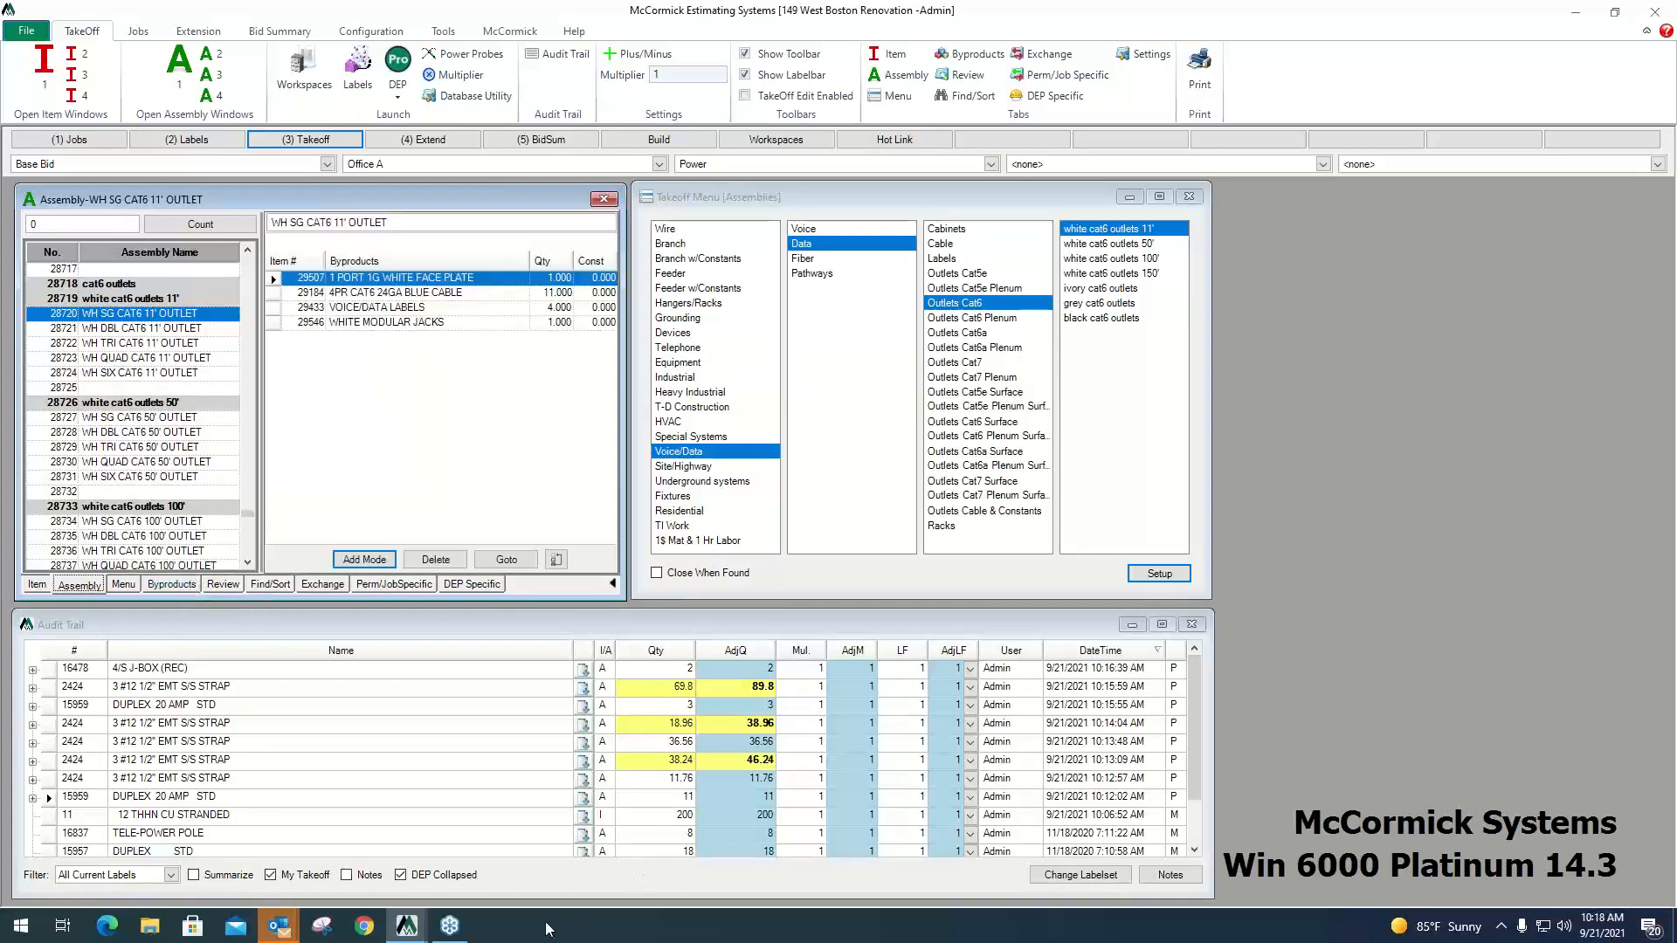
# Return to the E-3 drawing and outline the whole floor plan as the rectangular Auto Count search area.
pyautogui.moveTo(434, 933)
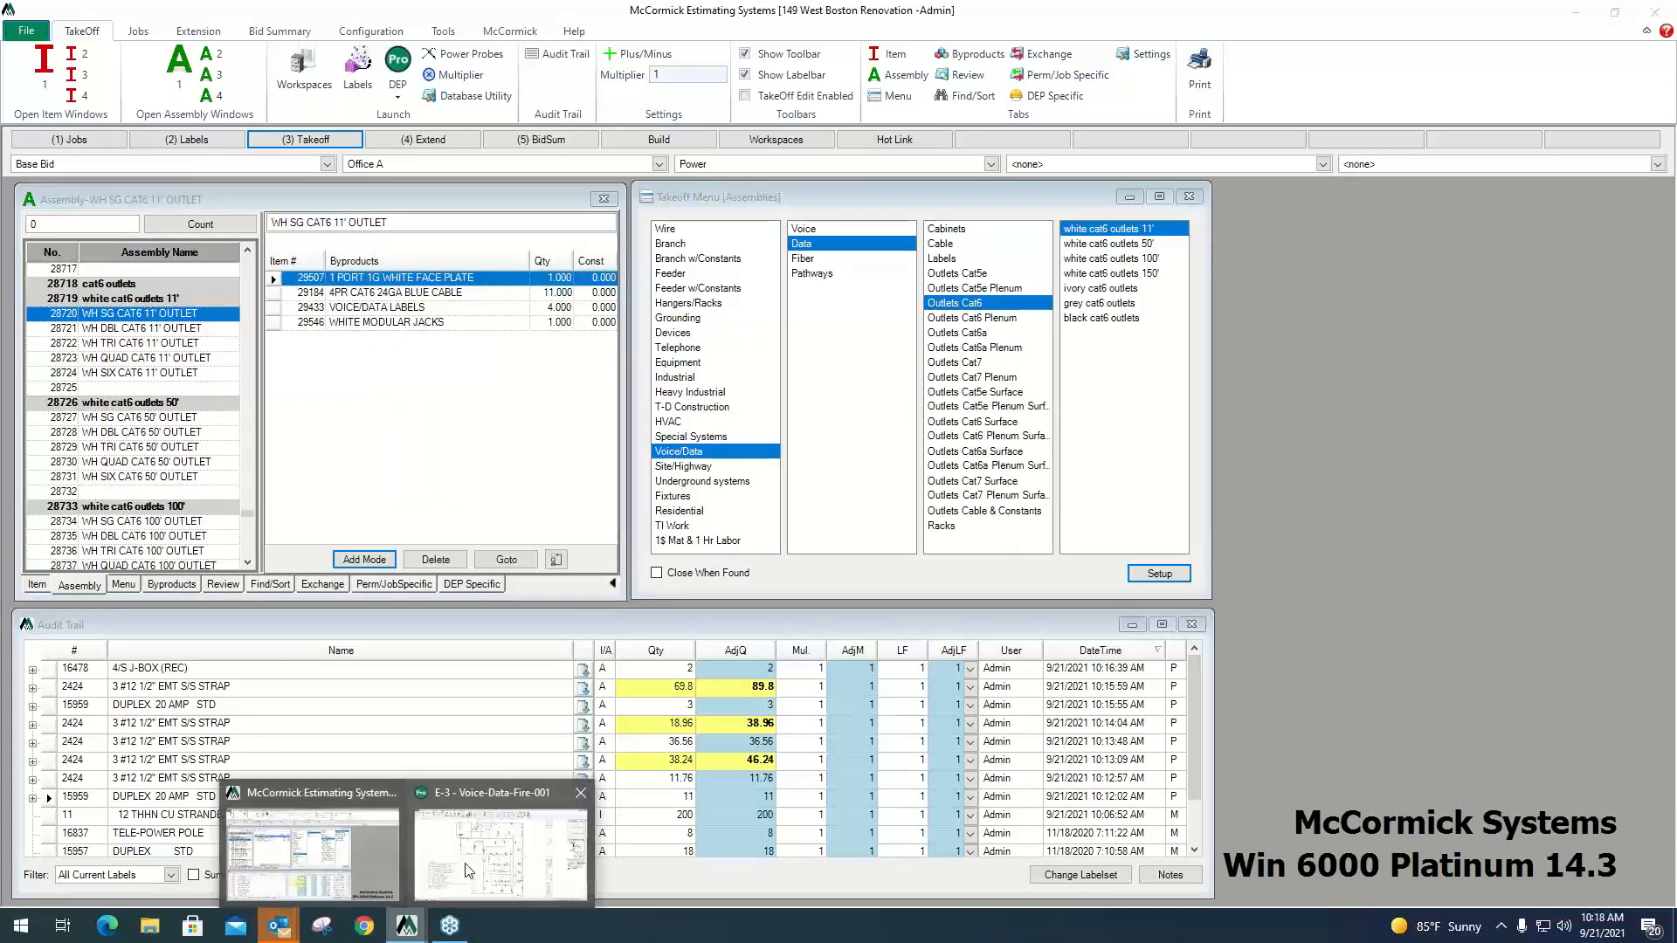
pyautogui.click(537, 839)
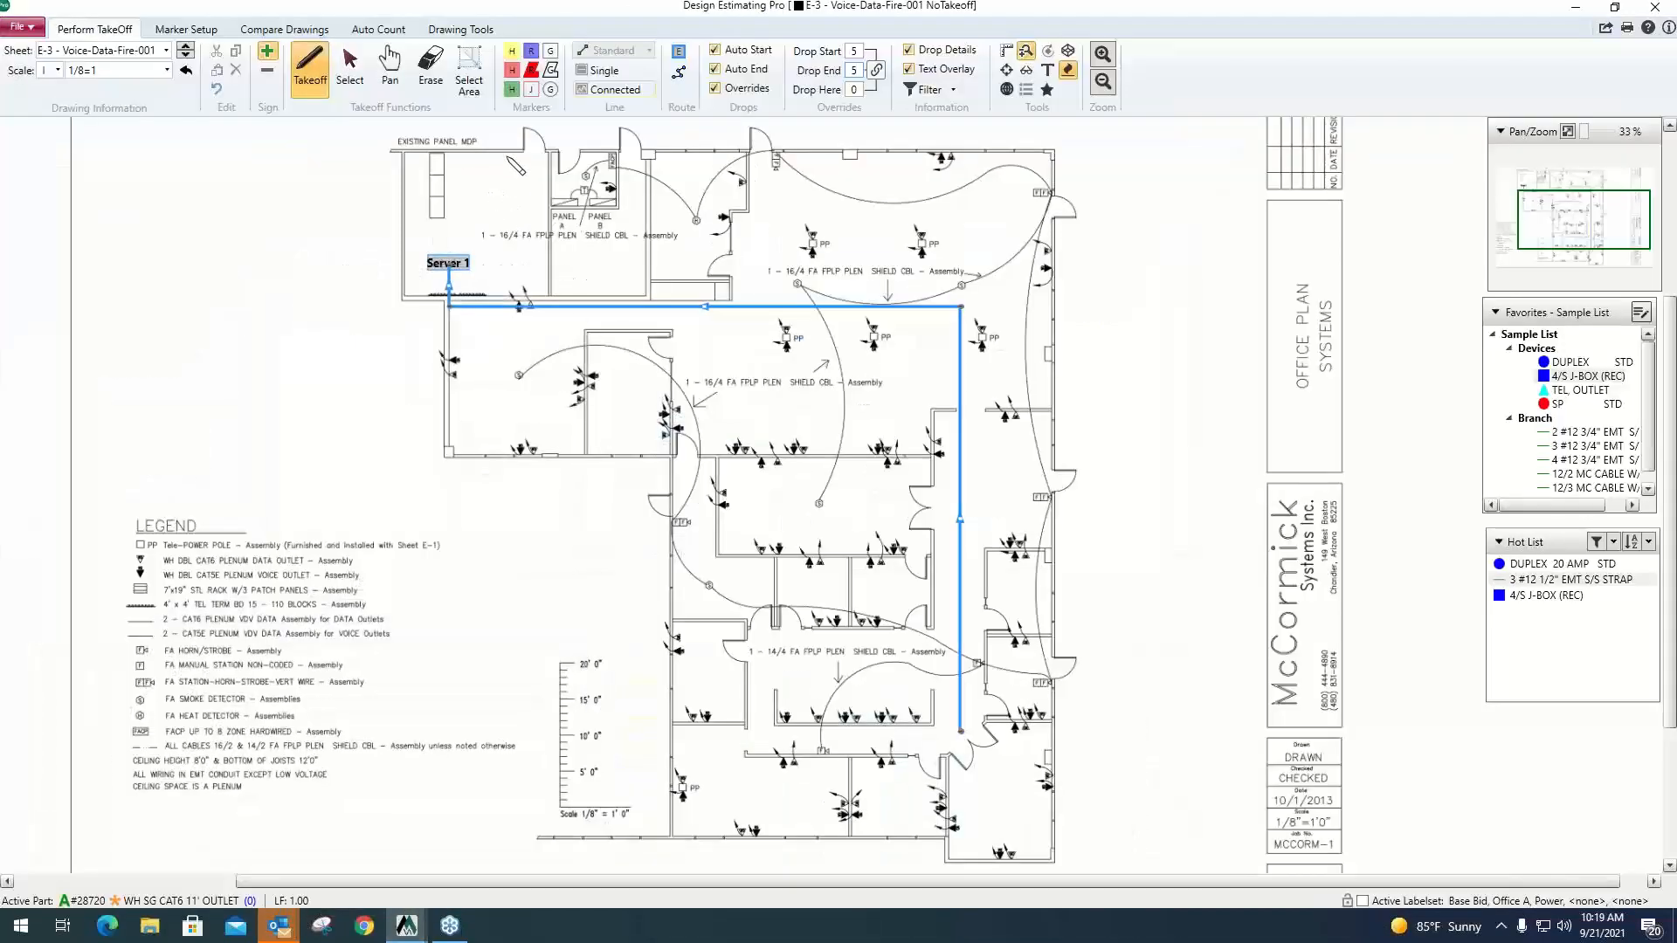
pyautogui.click(379, 30)
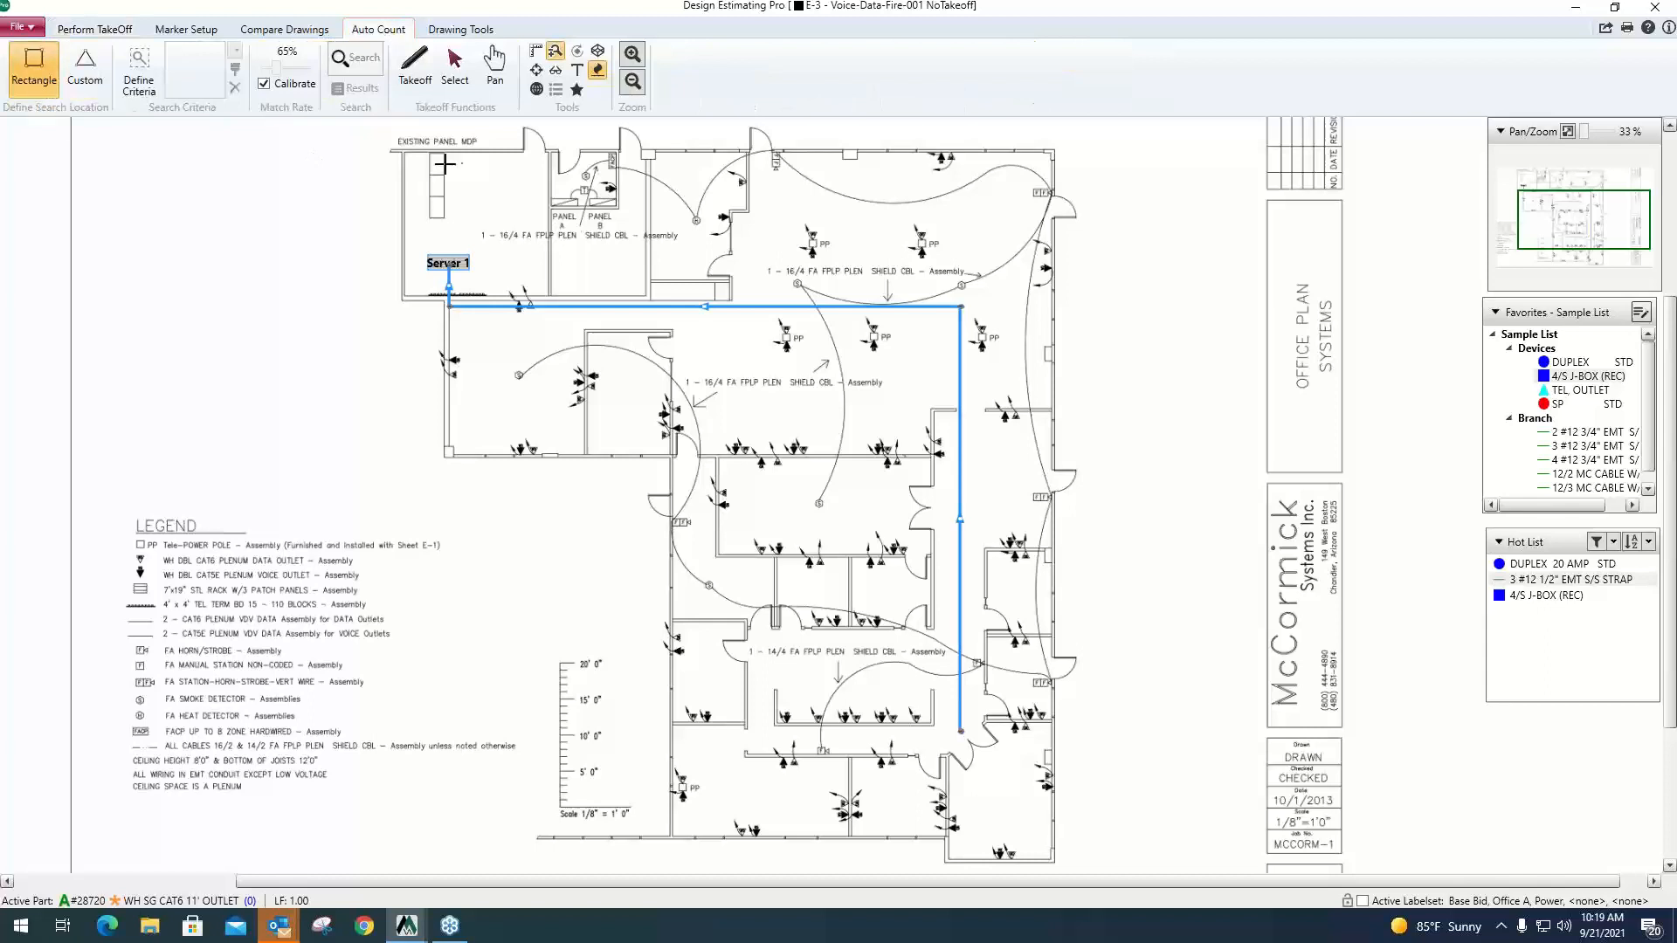
pyautogui.moveTo(404, 150); pyautogui.dragTo(1059, 863)
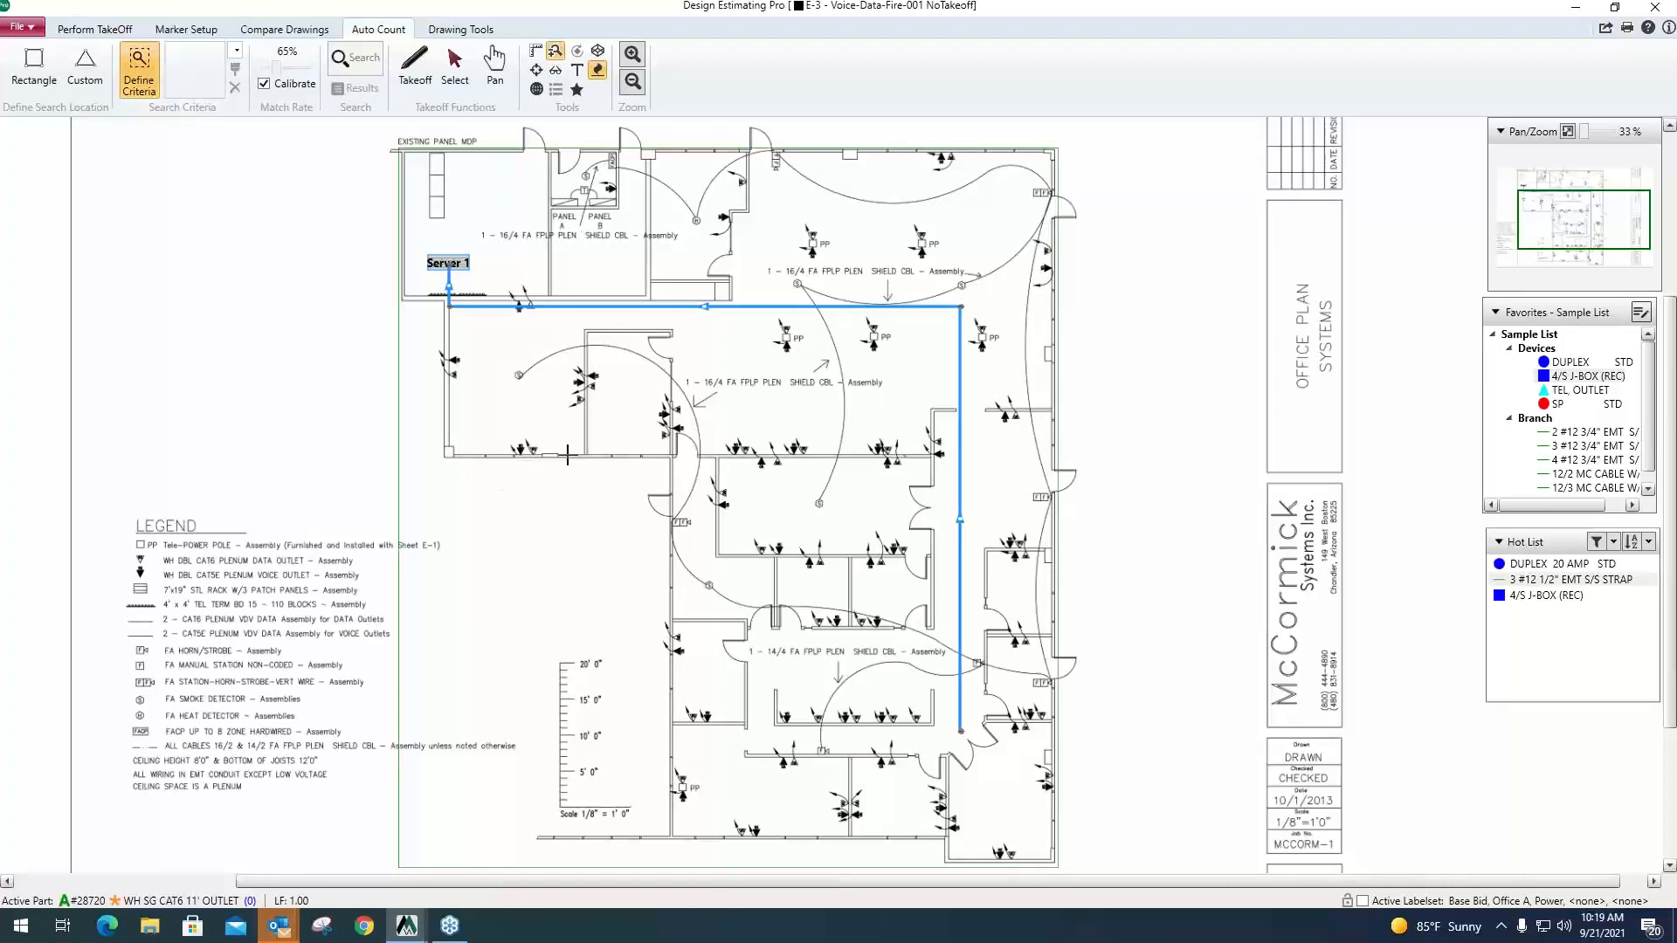
# Capture a filled WD triangle outlet symbol as the search criteria and run the Auto Count search.
pyautogui.scroll(5, 570, 454)
pyautogui.scroll(5, 524, 323)
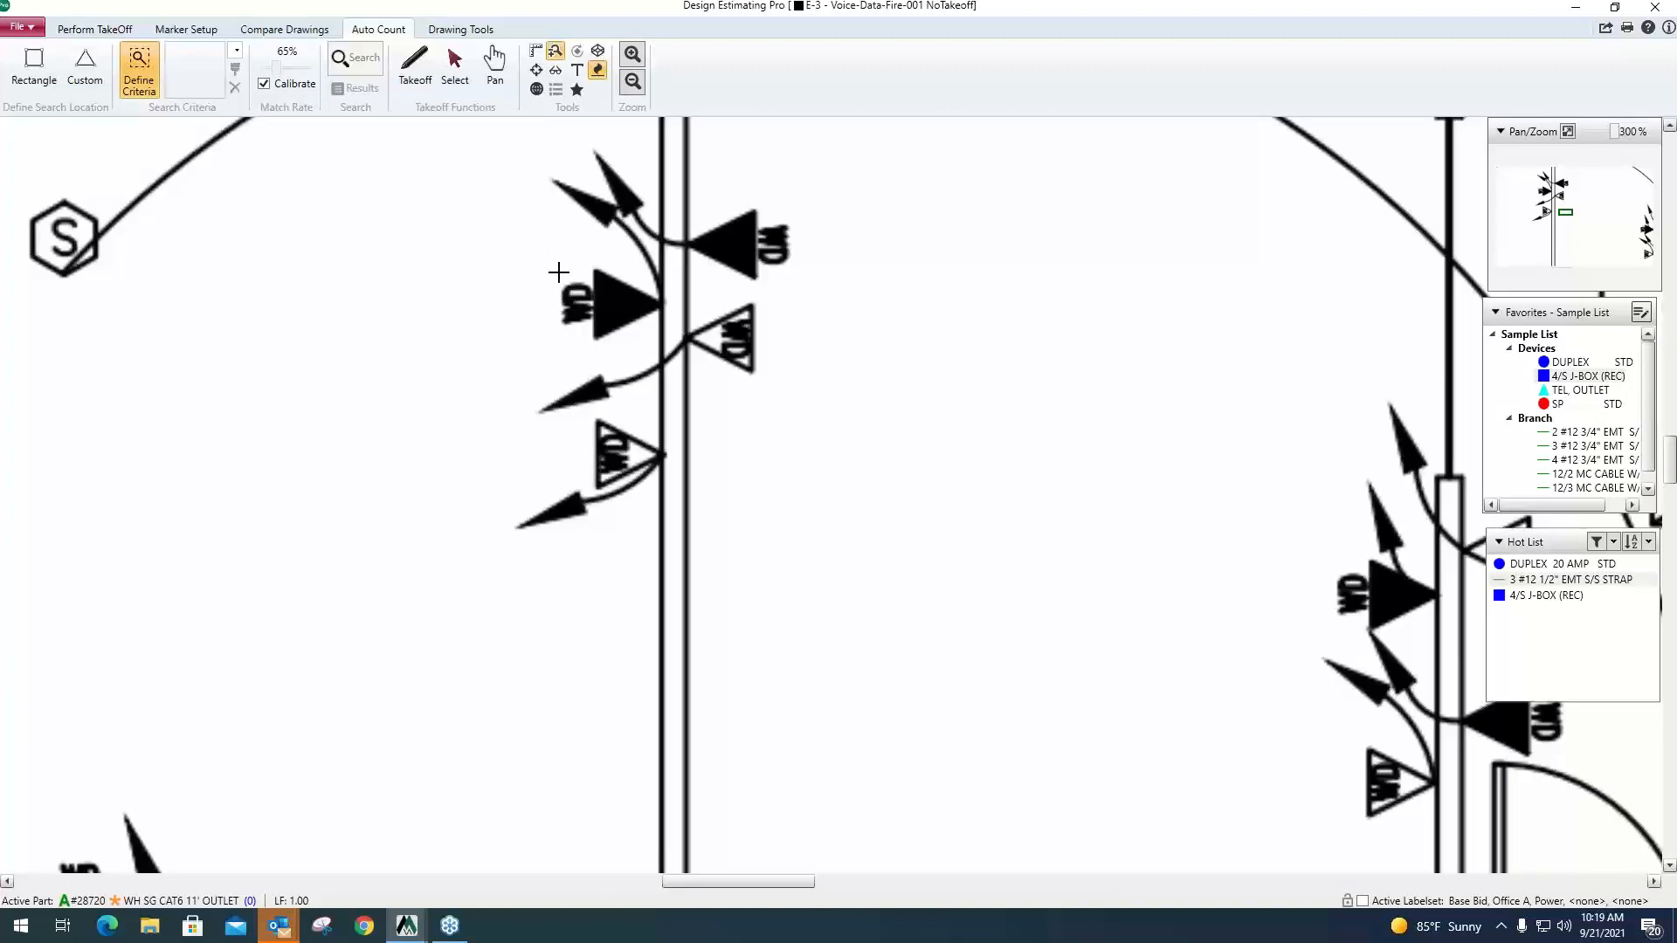
pyautogui.moveTo(548, 259); pyautogui.dragTo(666, 348)
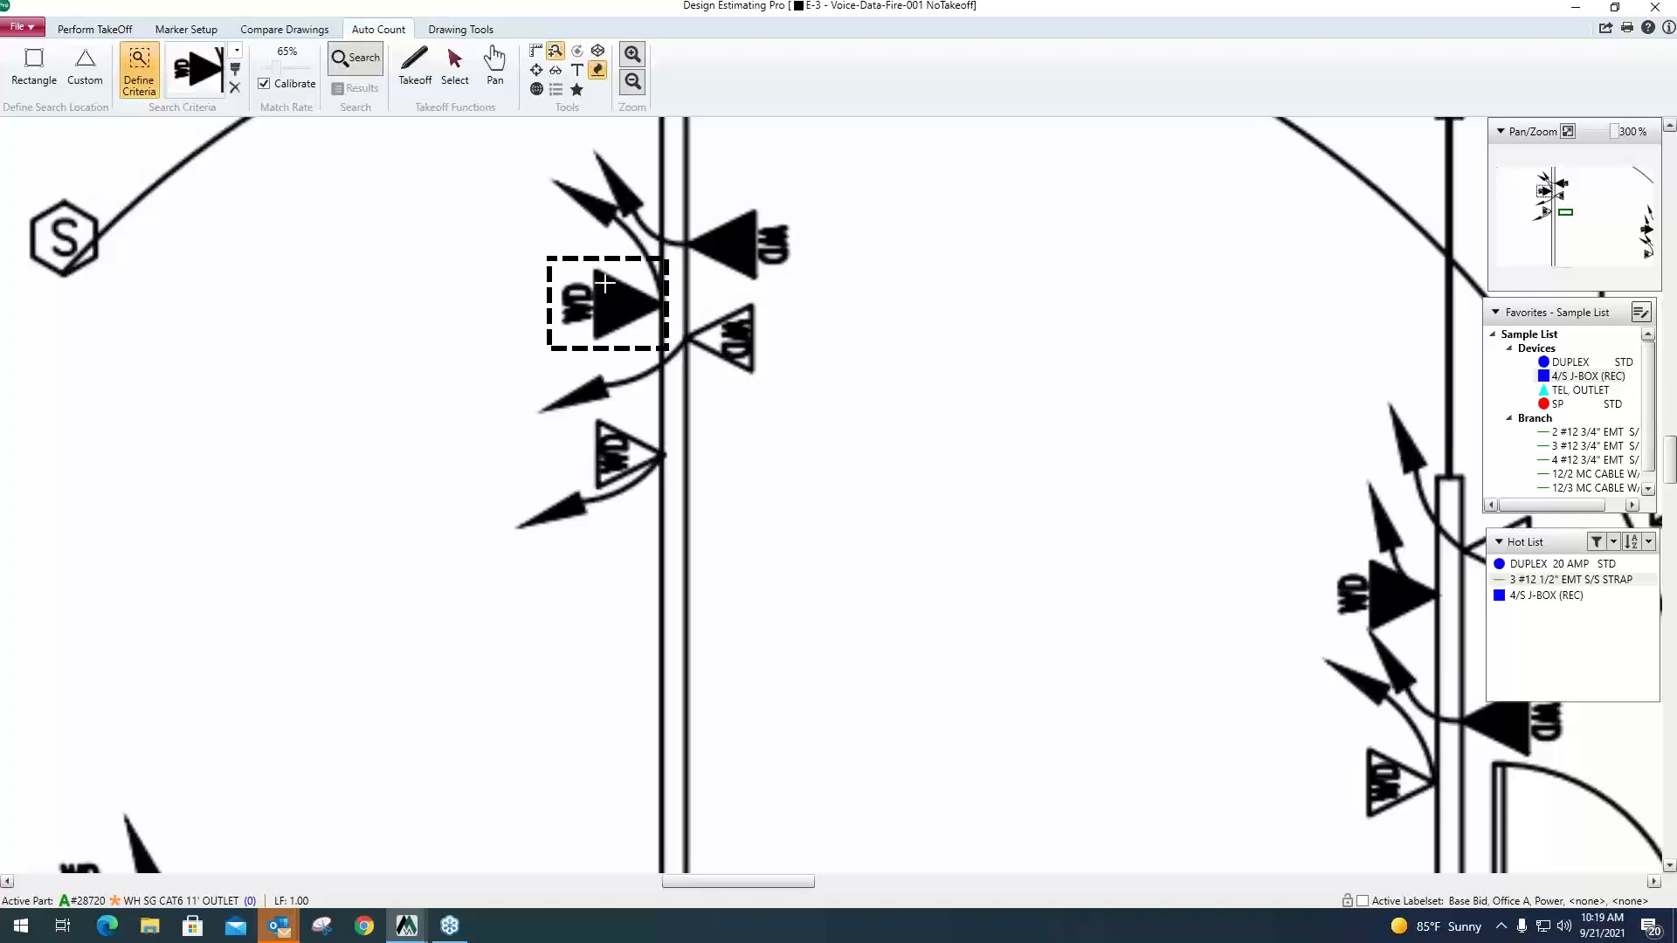
pyautogui.click(368, 69)
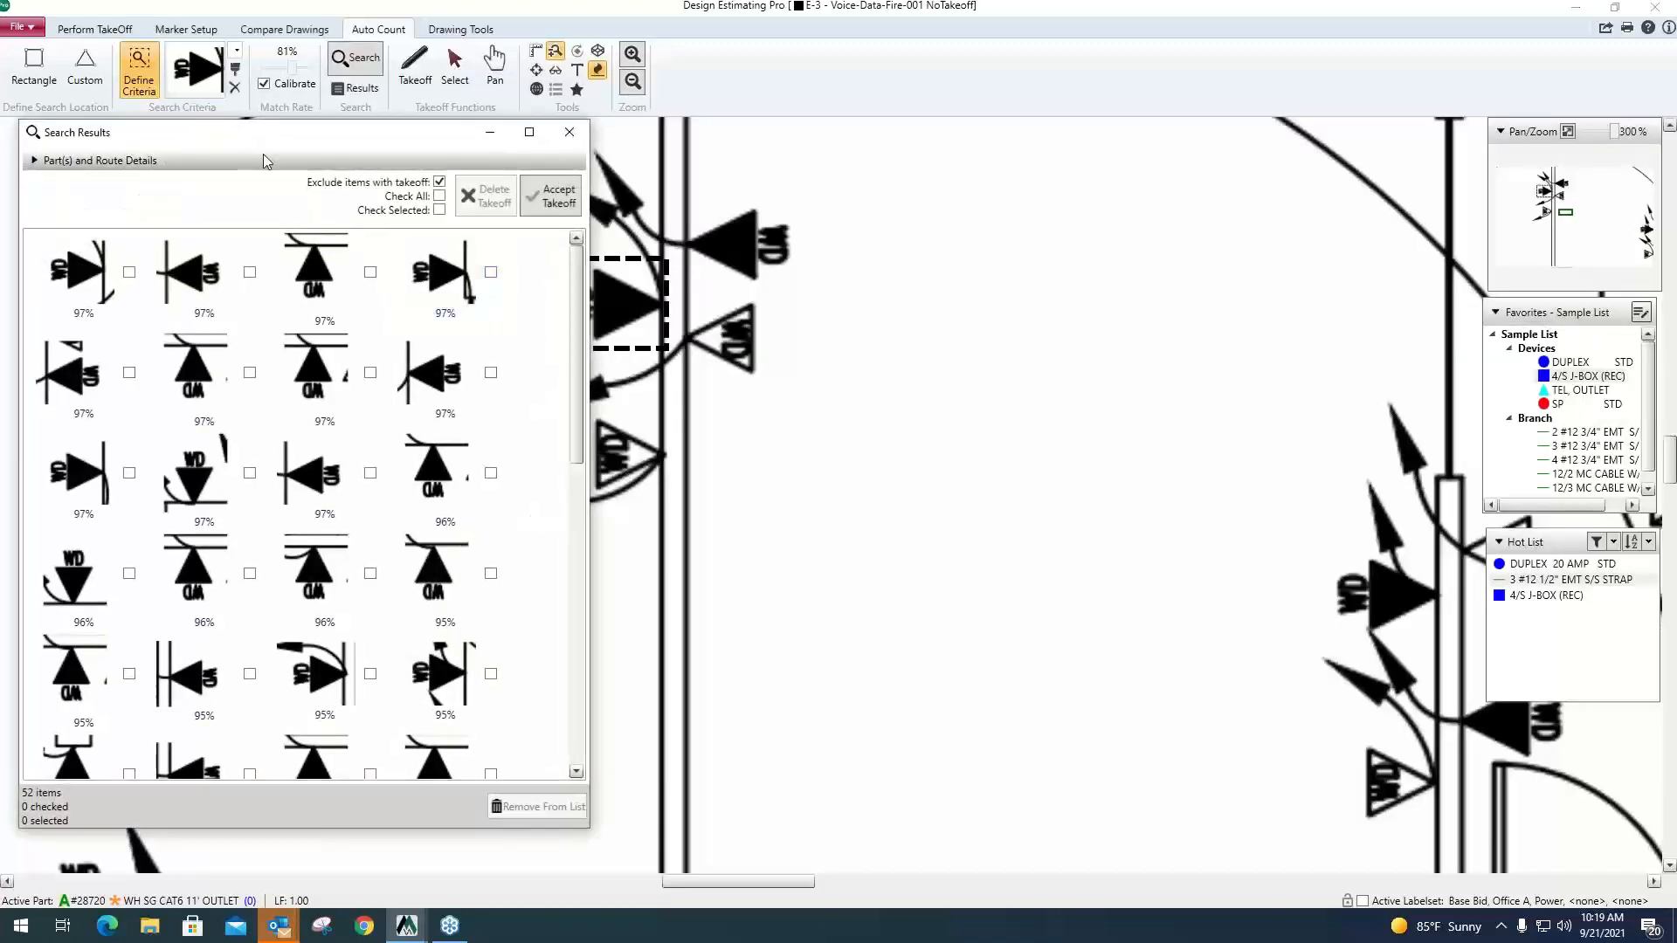
# Expand the search results' part and route details, and choose the 2 - CAT6 CABLE assembly in McCormick Estimating as their length part.
pyautogui.moveTo(262, 137); pyautogui.dragTo(304, 141)
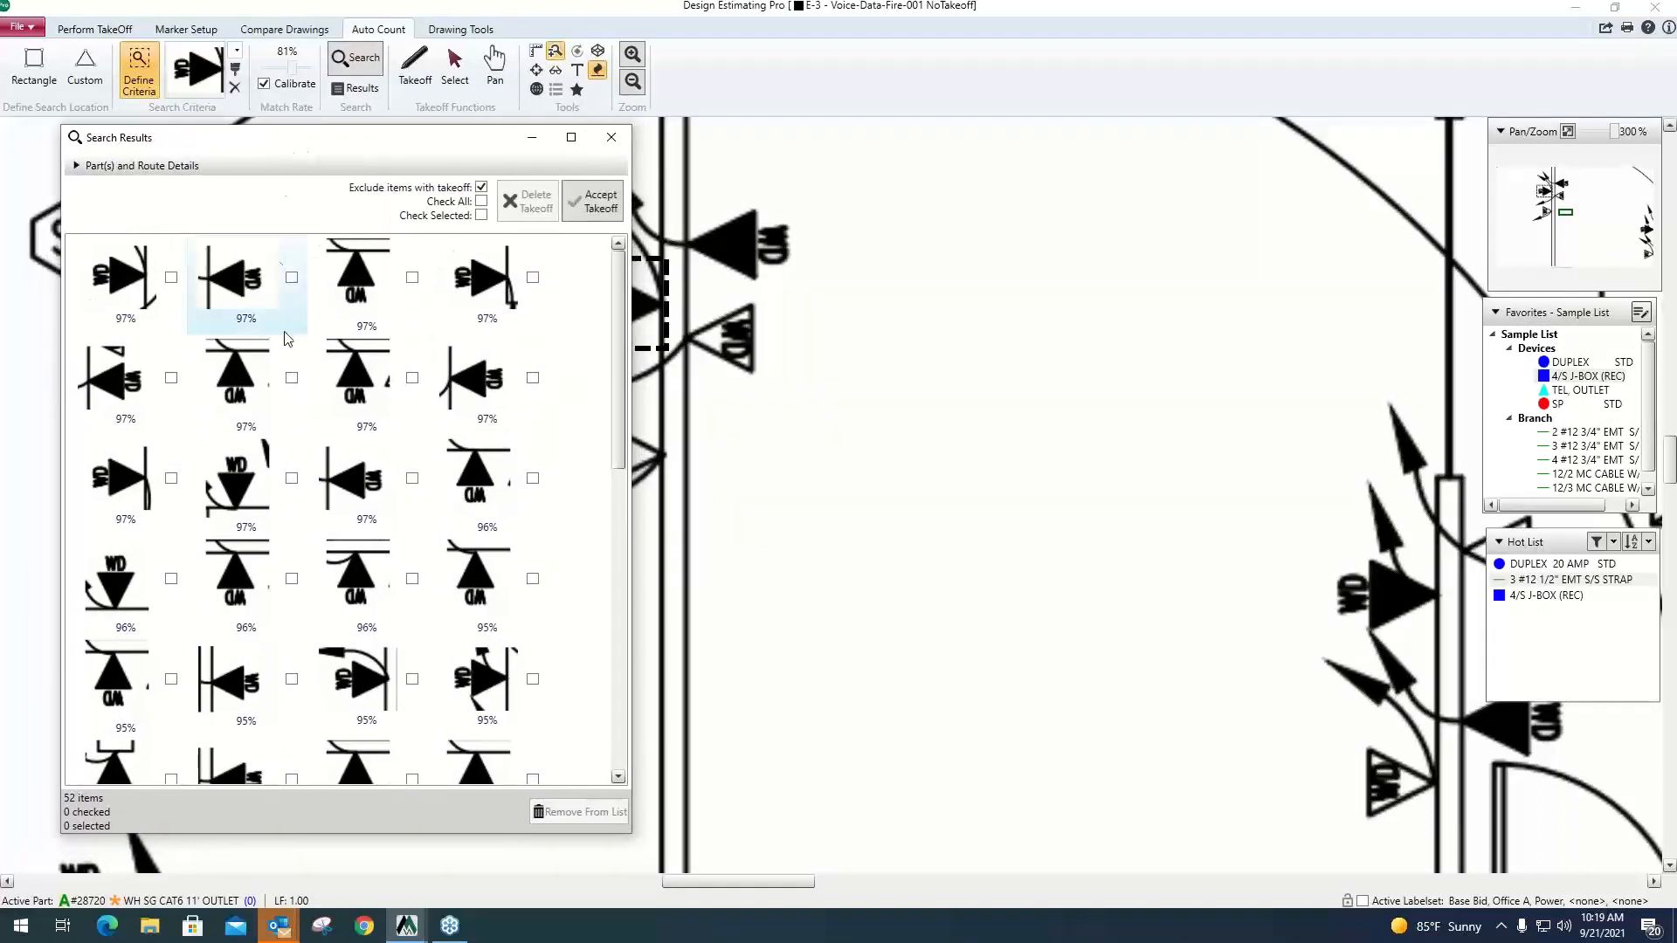
pyautogui.click(77, 167)
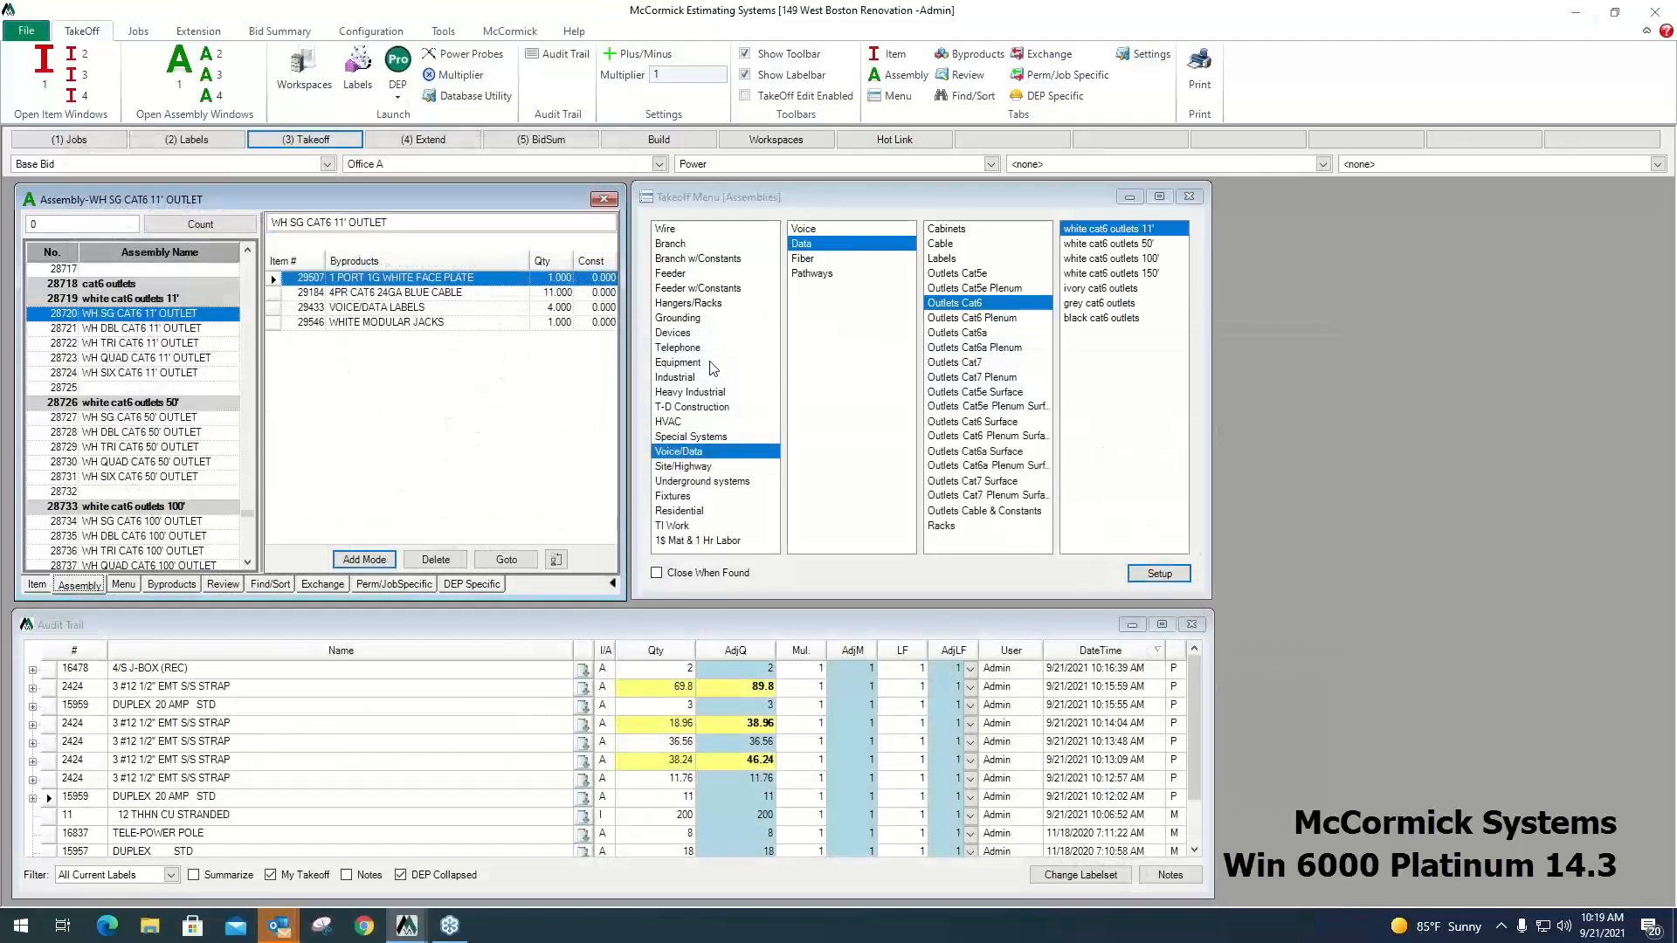
pyautogui.click(956, 250)
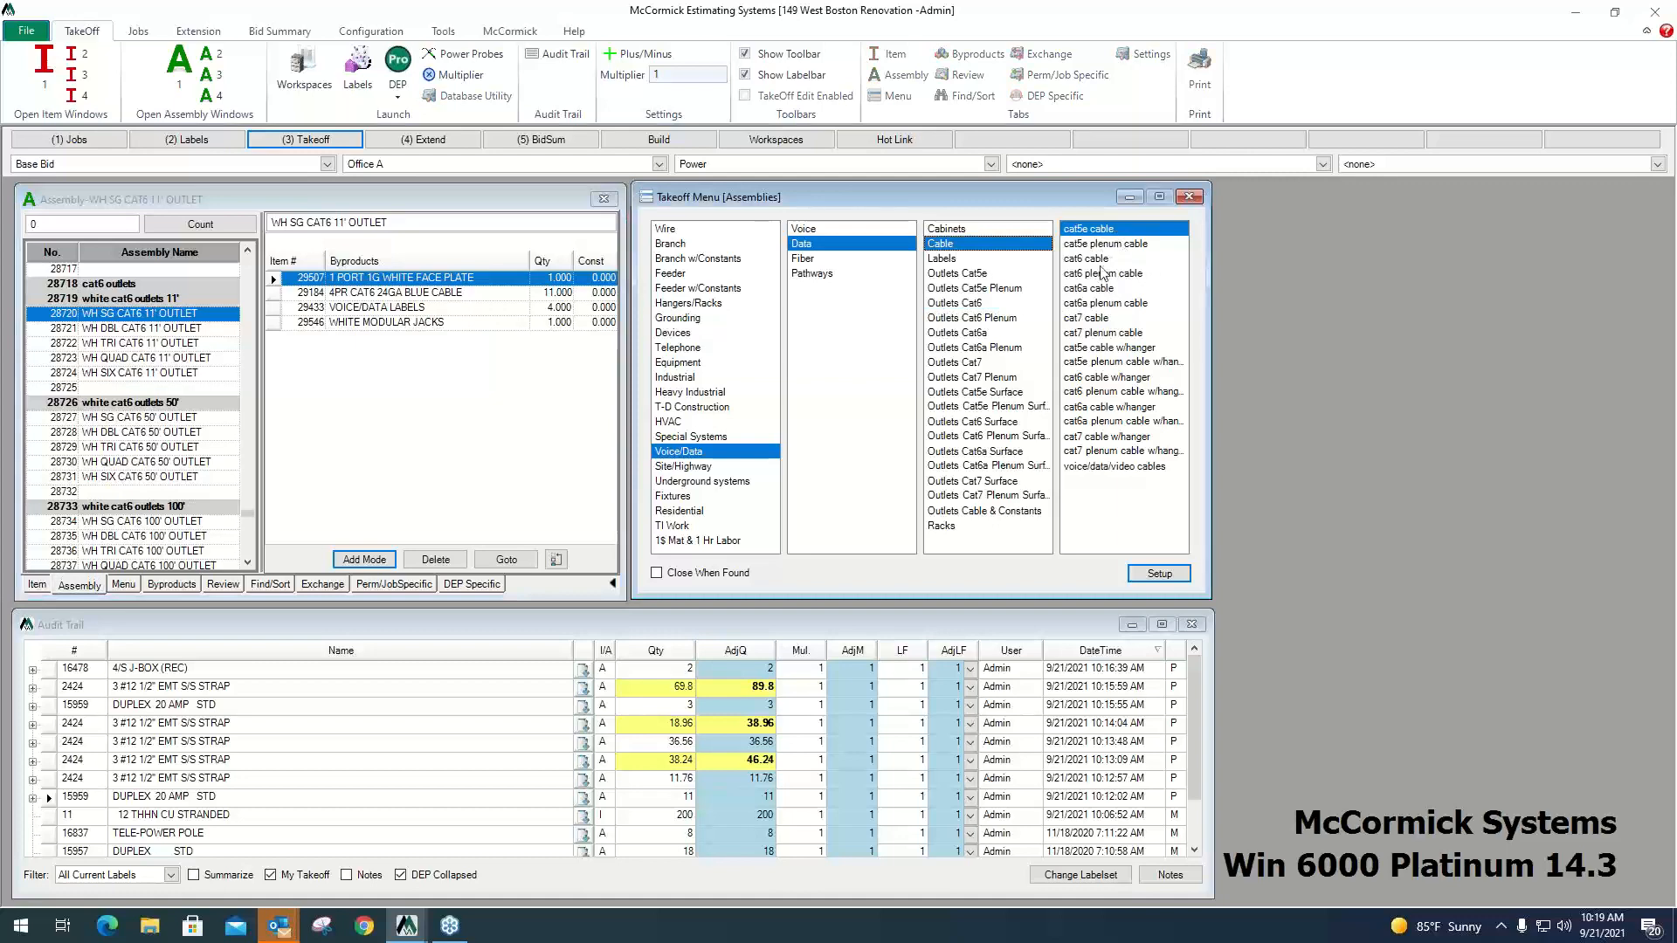
pyautogui.click(1098, 260)
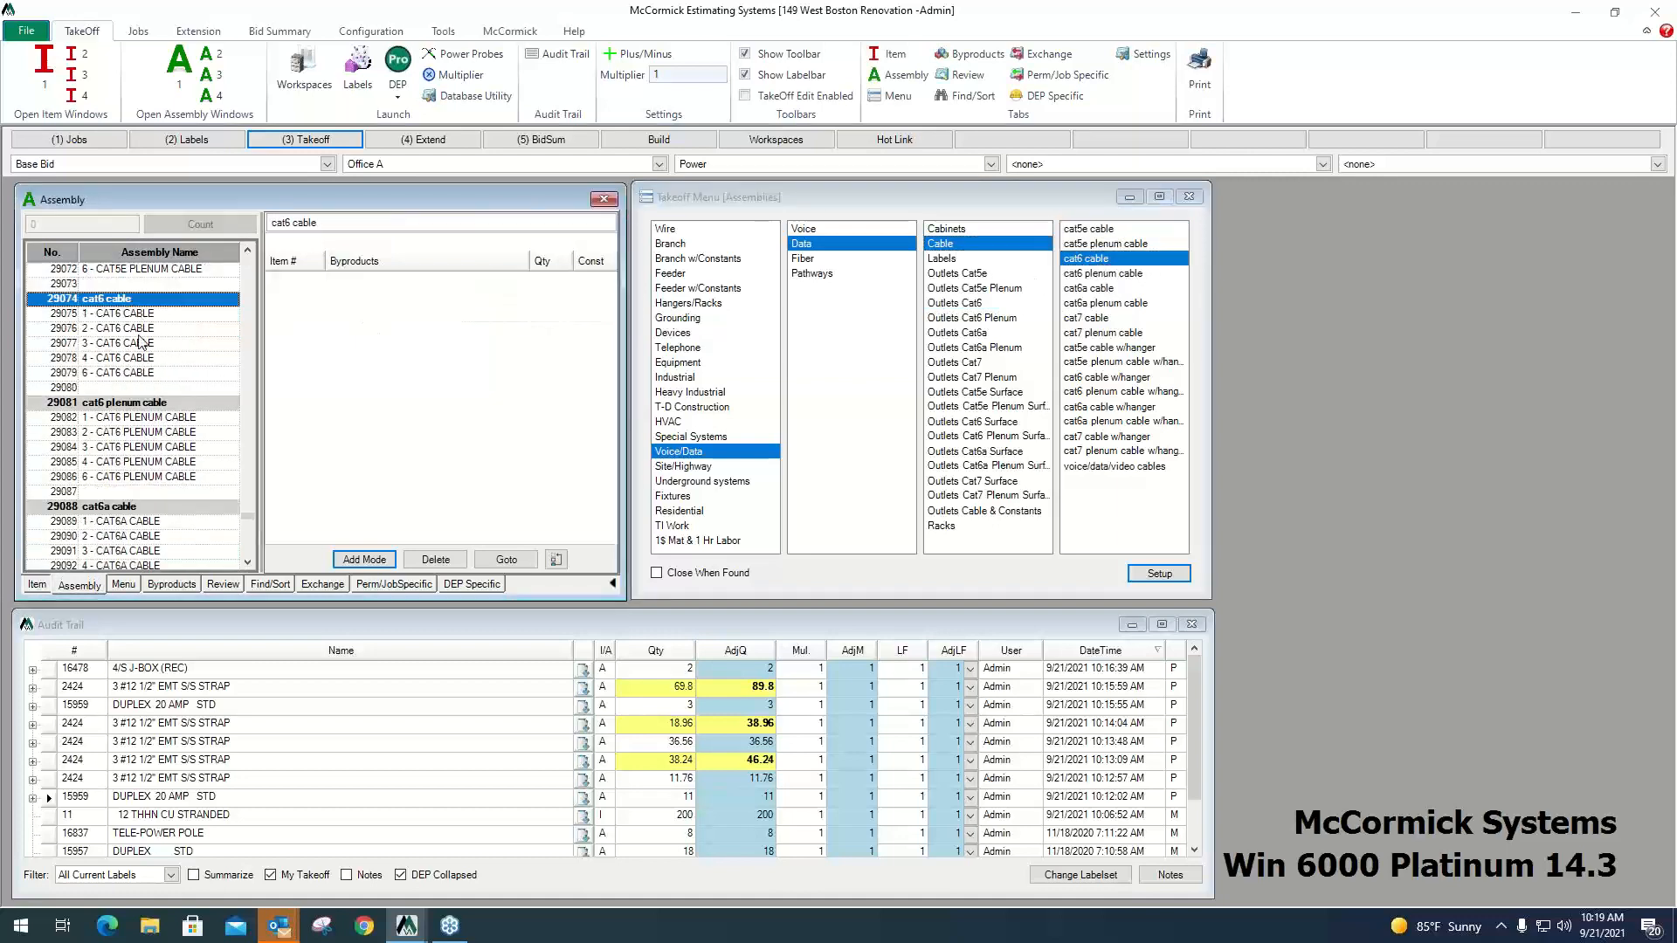
pyautogui.click(137, 332)
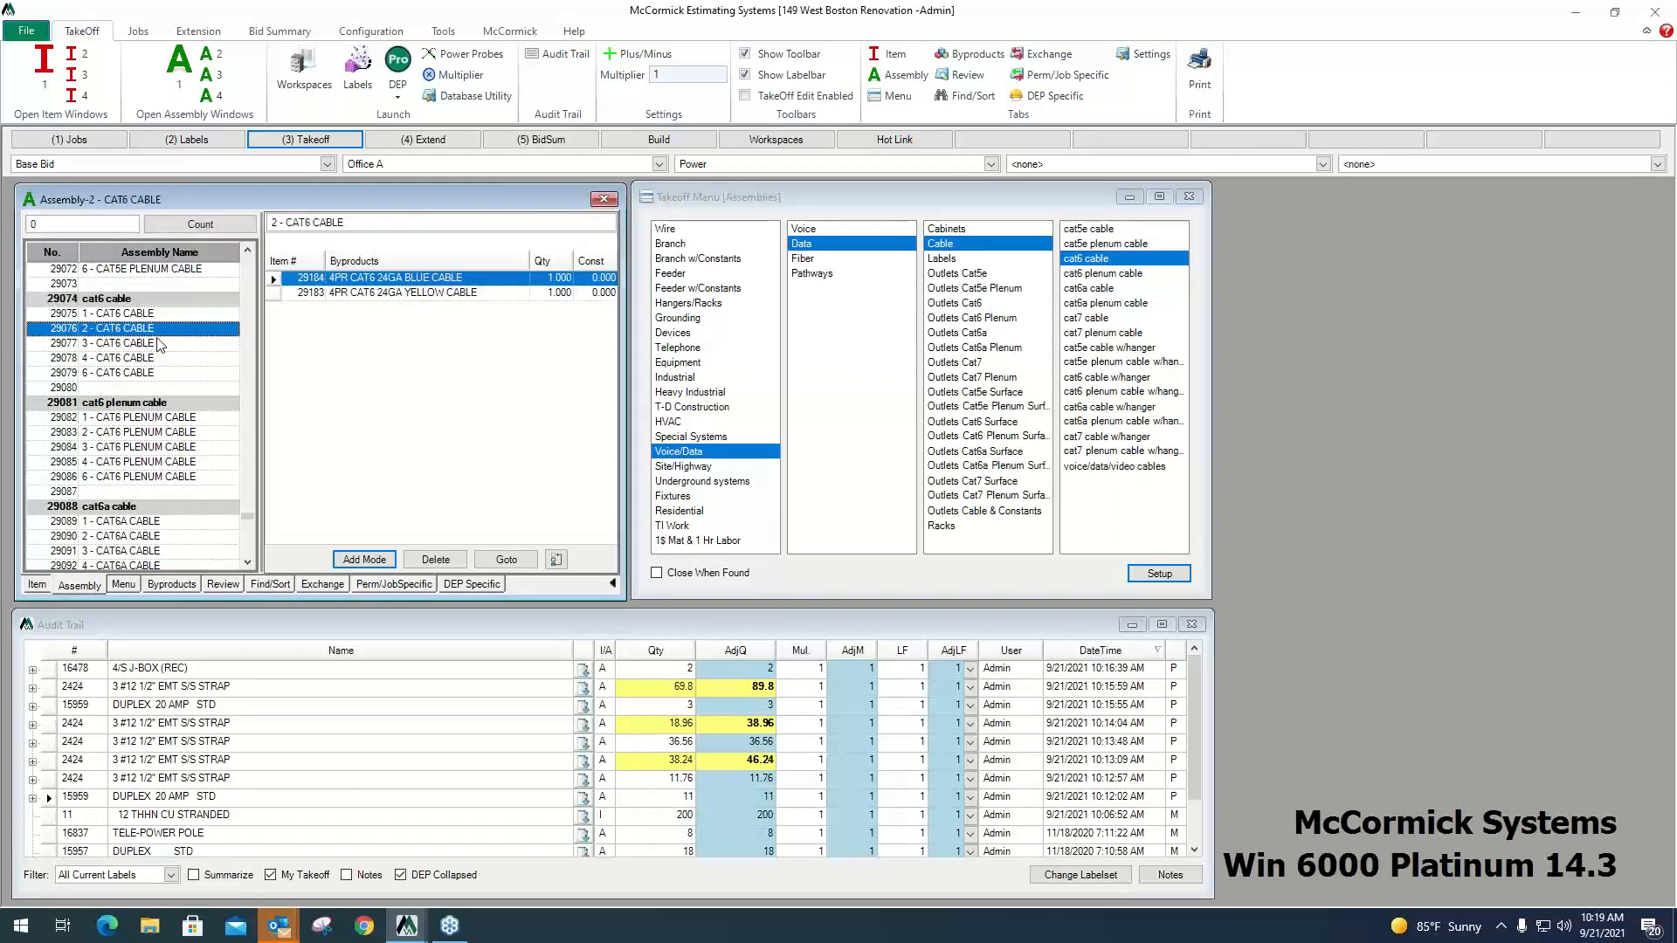
pyautogui.moveTo(407, 927)
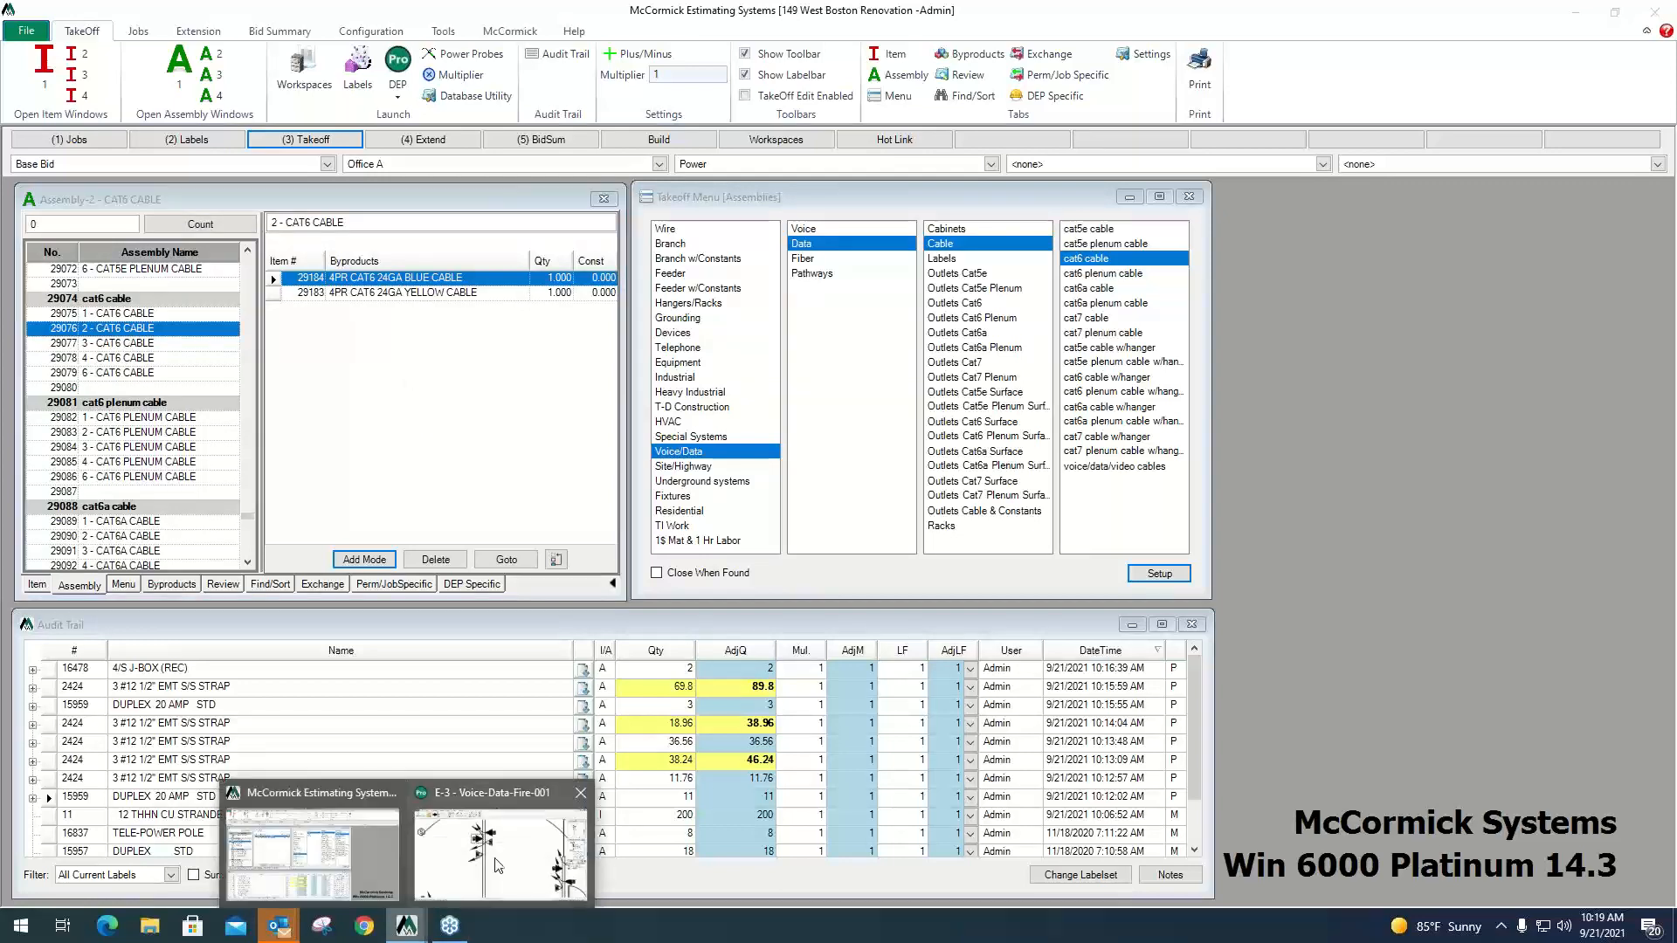
pyautogui.click(498, 865)
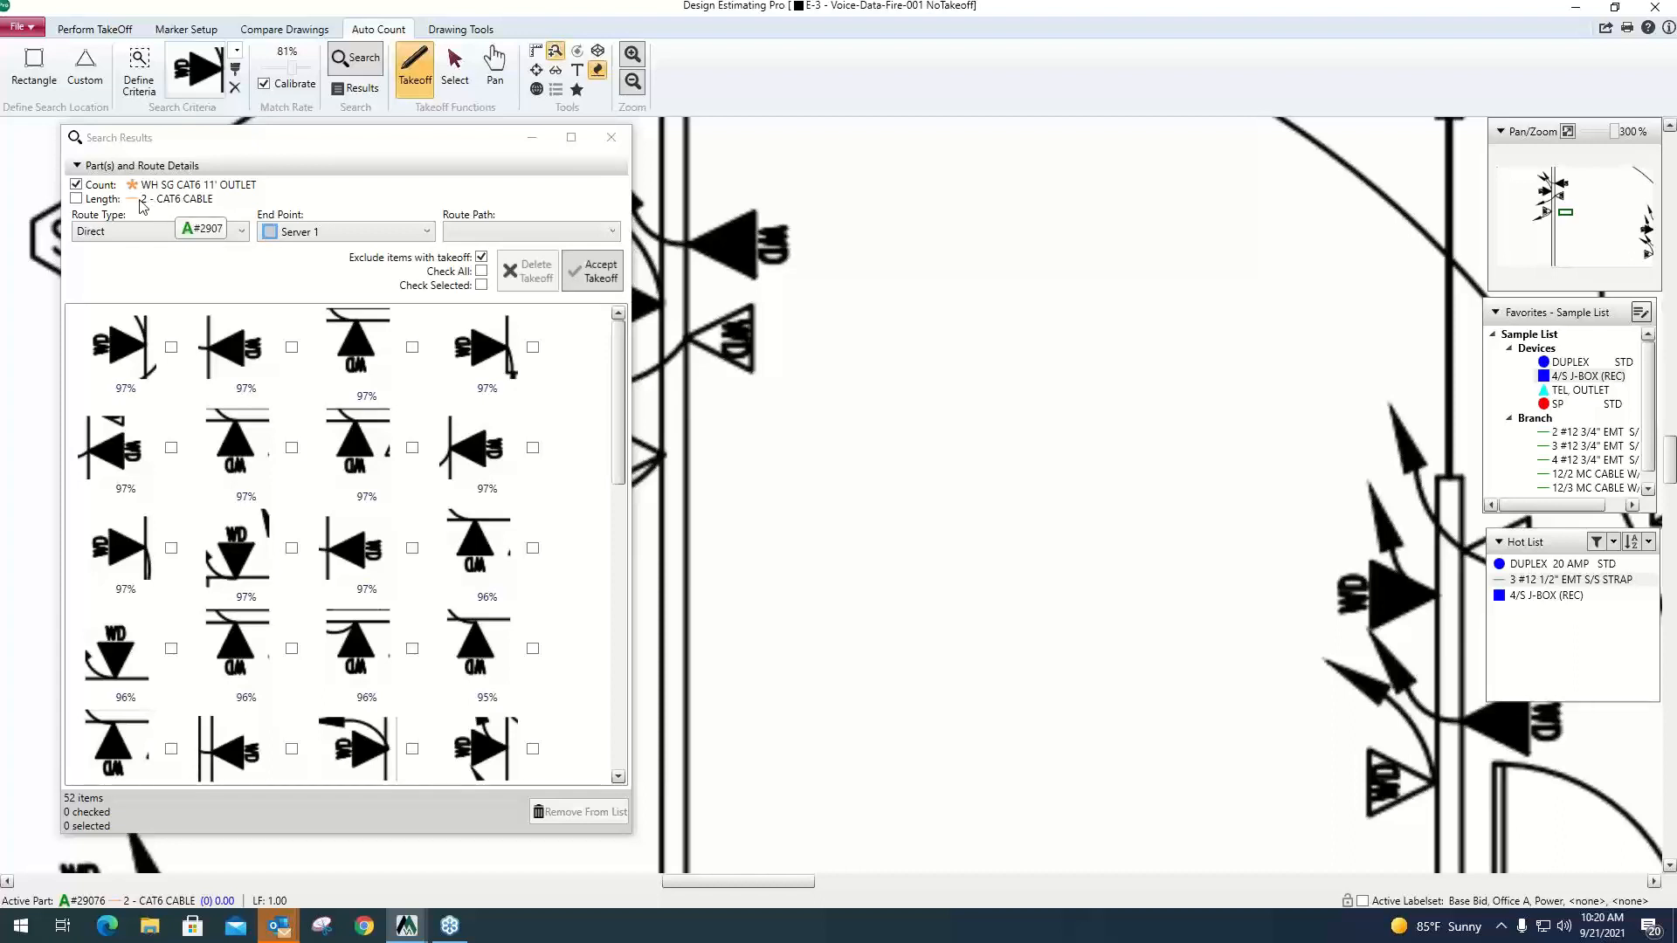
# Include the 2 - CAT6 CABLE length in the takeoff and set the route type to Orthogonal.
pyautogui.click(77, 200)
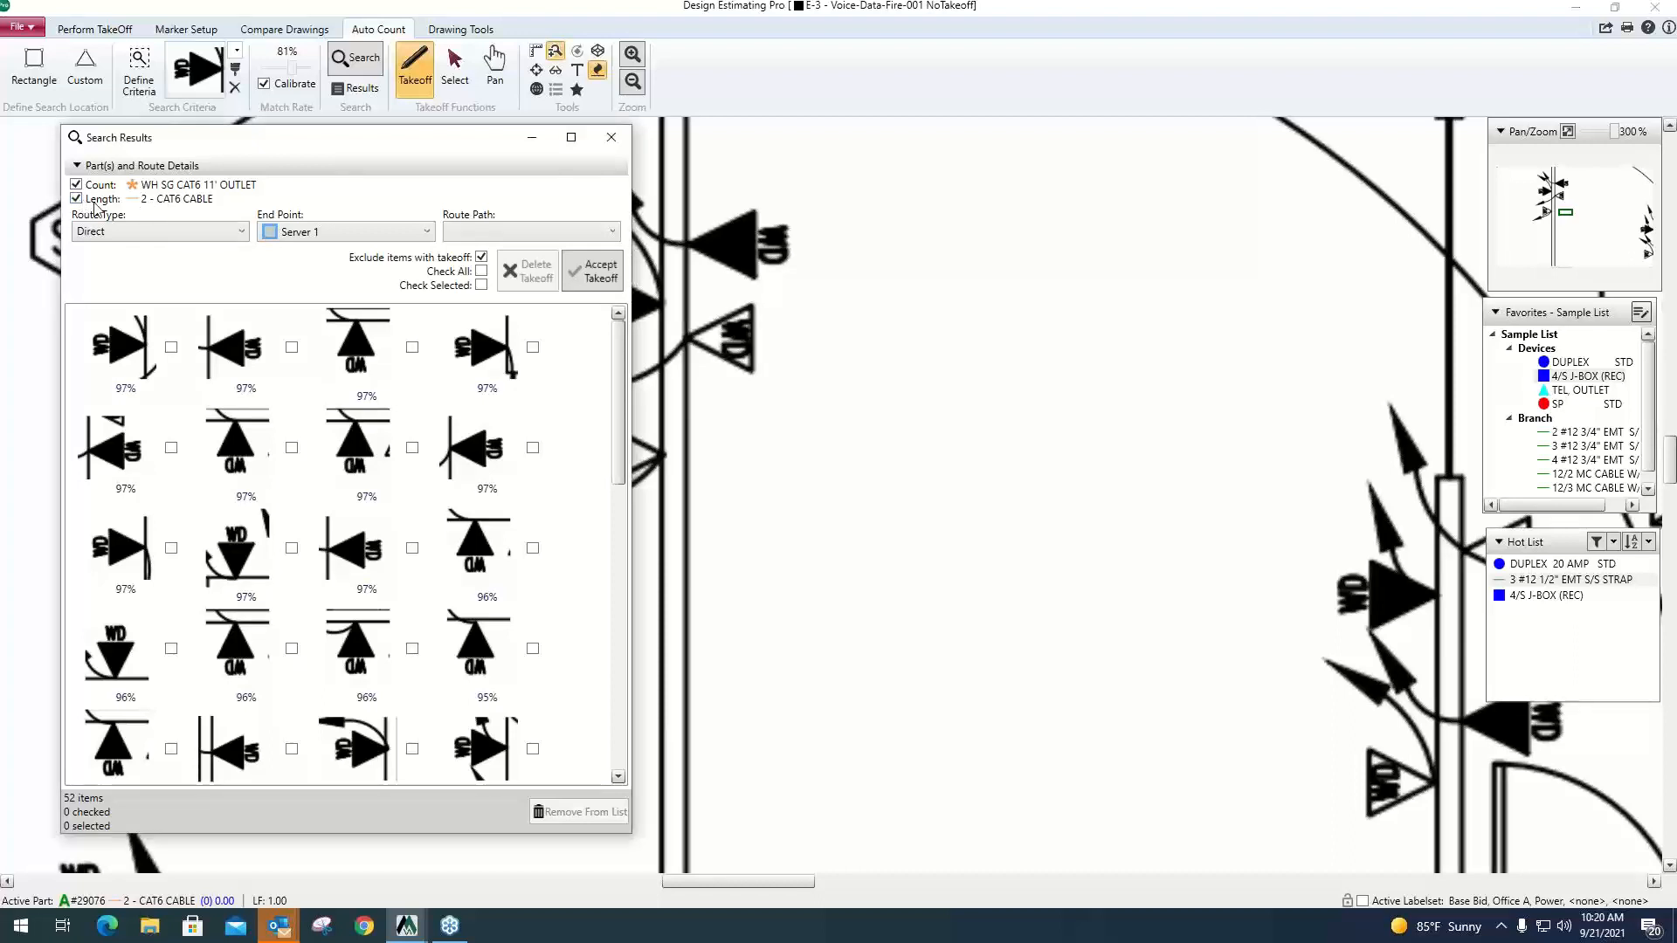
pyautogui.click(241, 232)
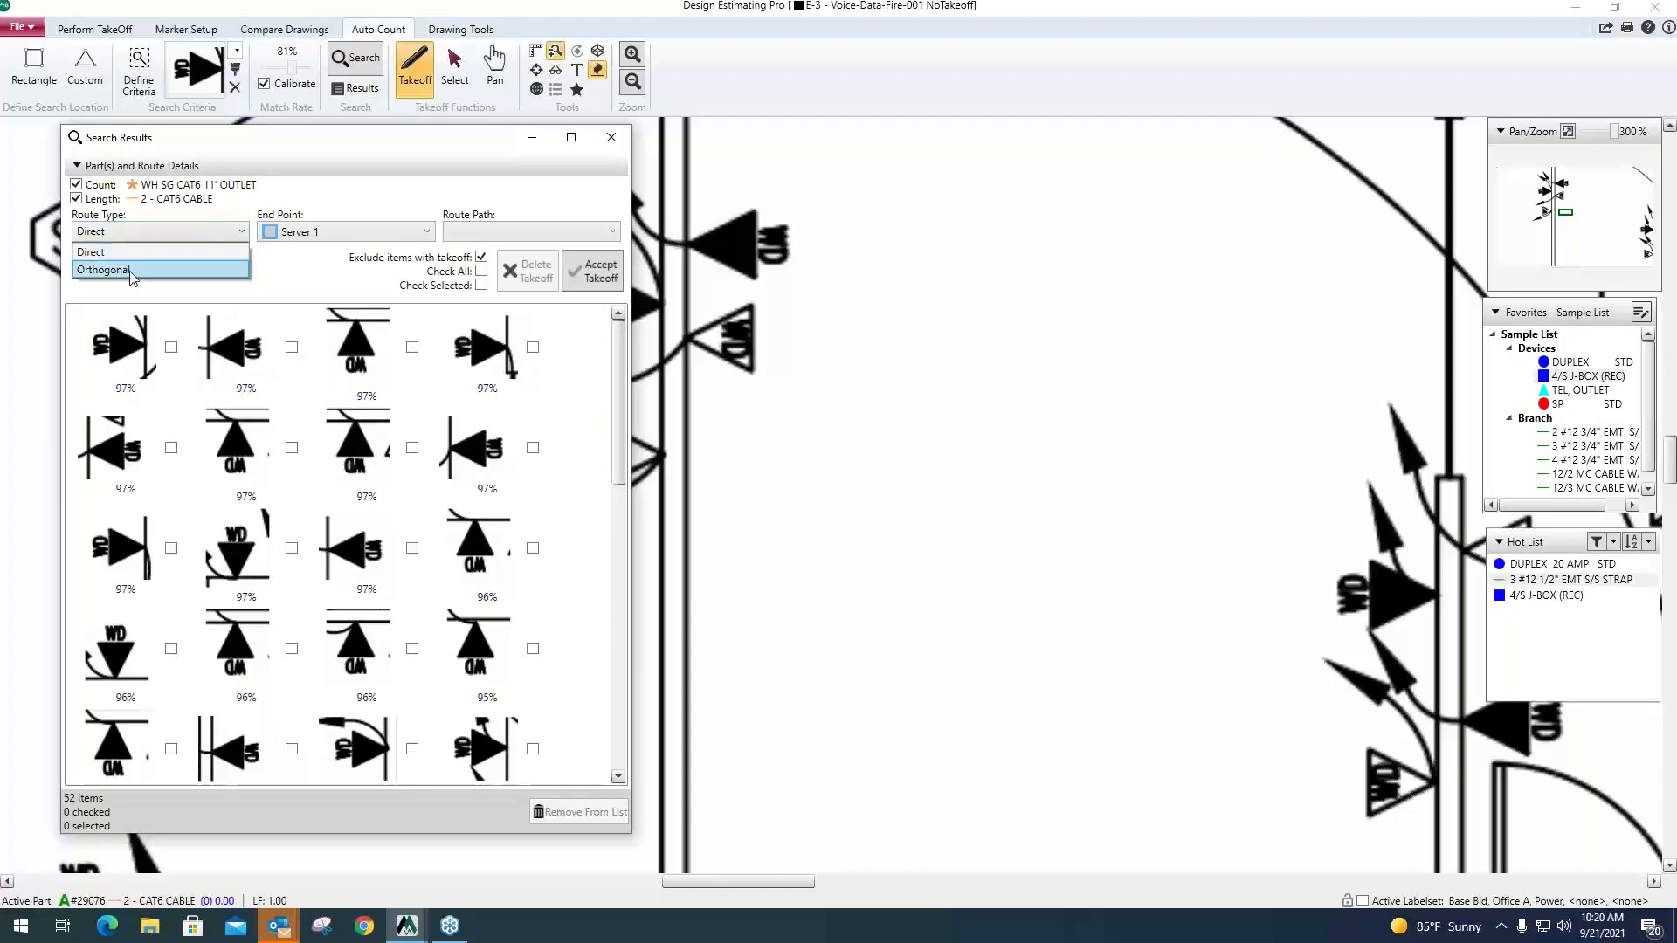
pyautogui.click(131, 270)
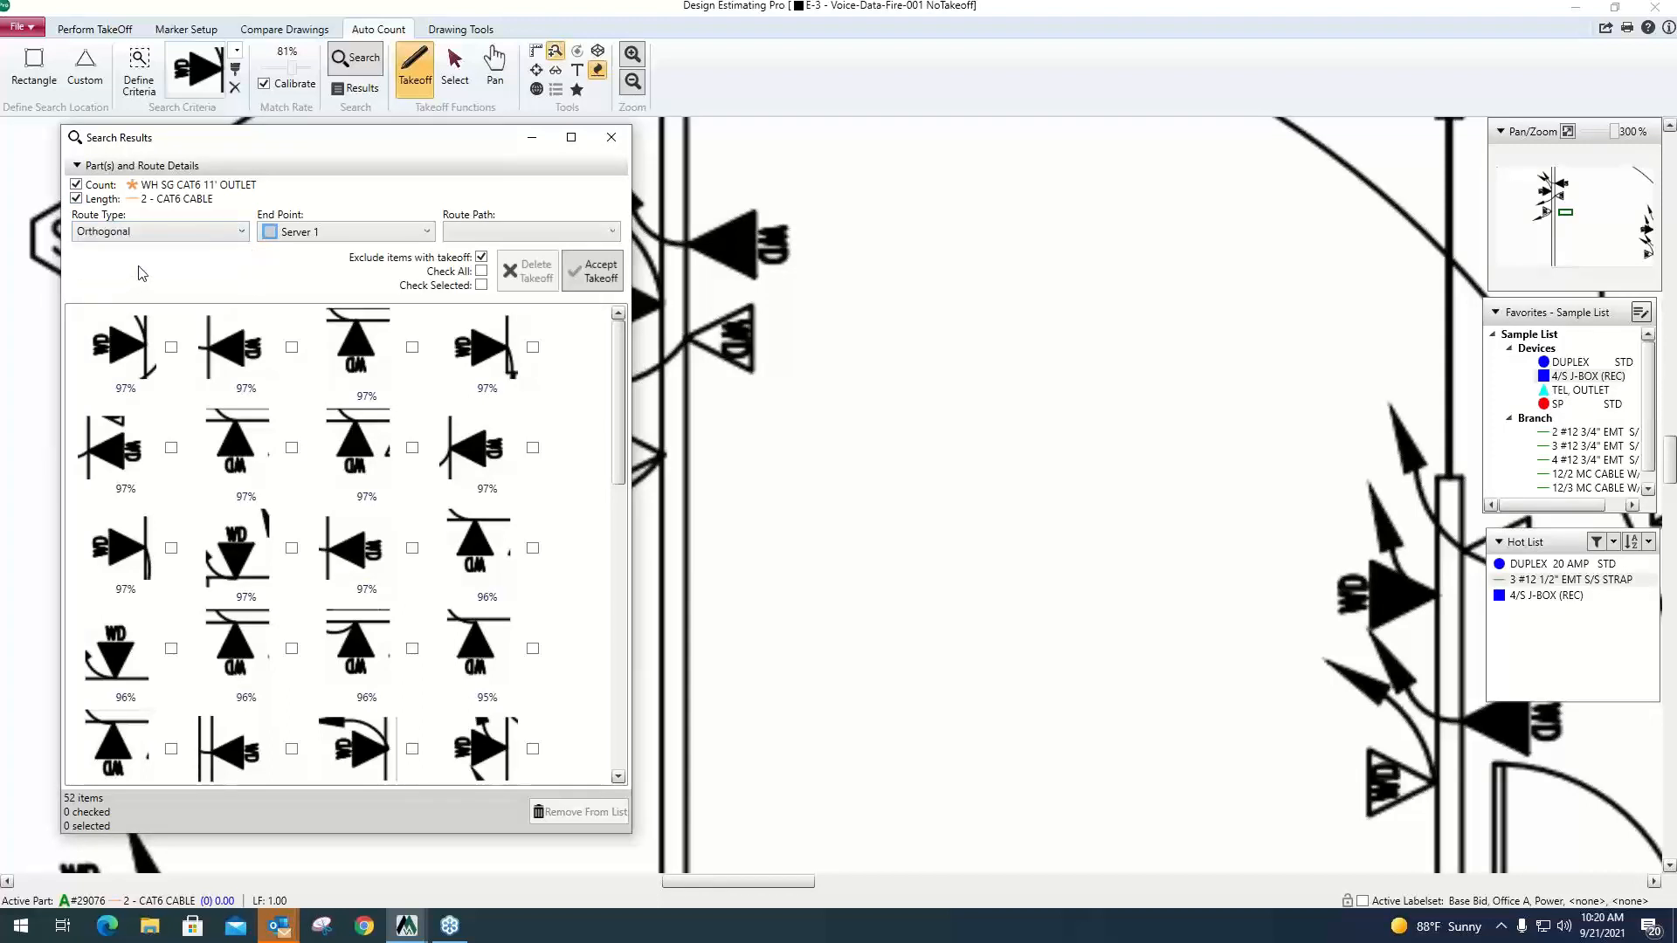
# Set the cable route's end point to Server 1 and its route path to Path 1.
pyautogui.click(419, 234)
pyautogui.click(419, 252)
pyautogui.click(609, 232)
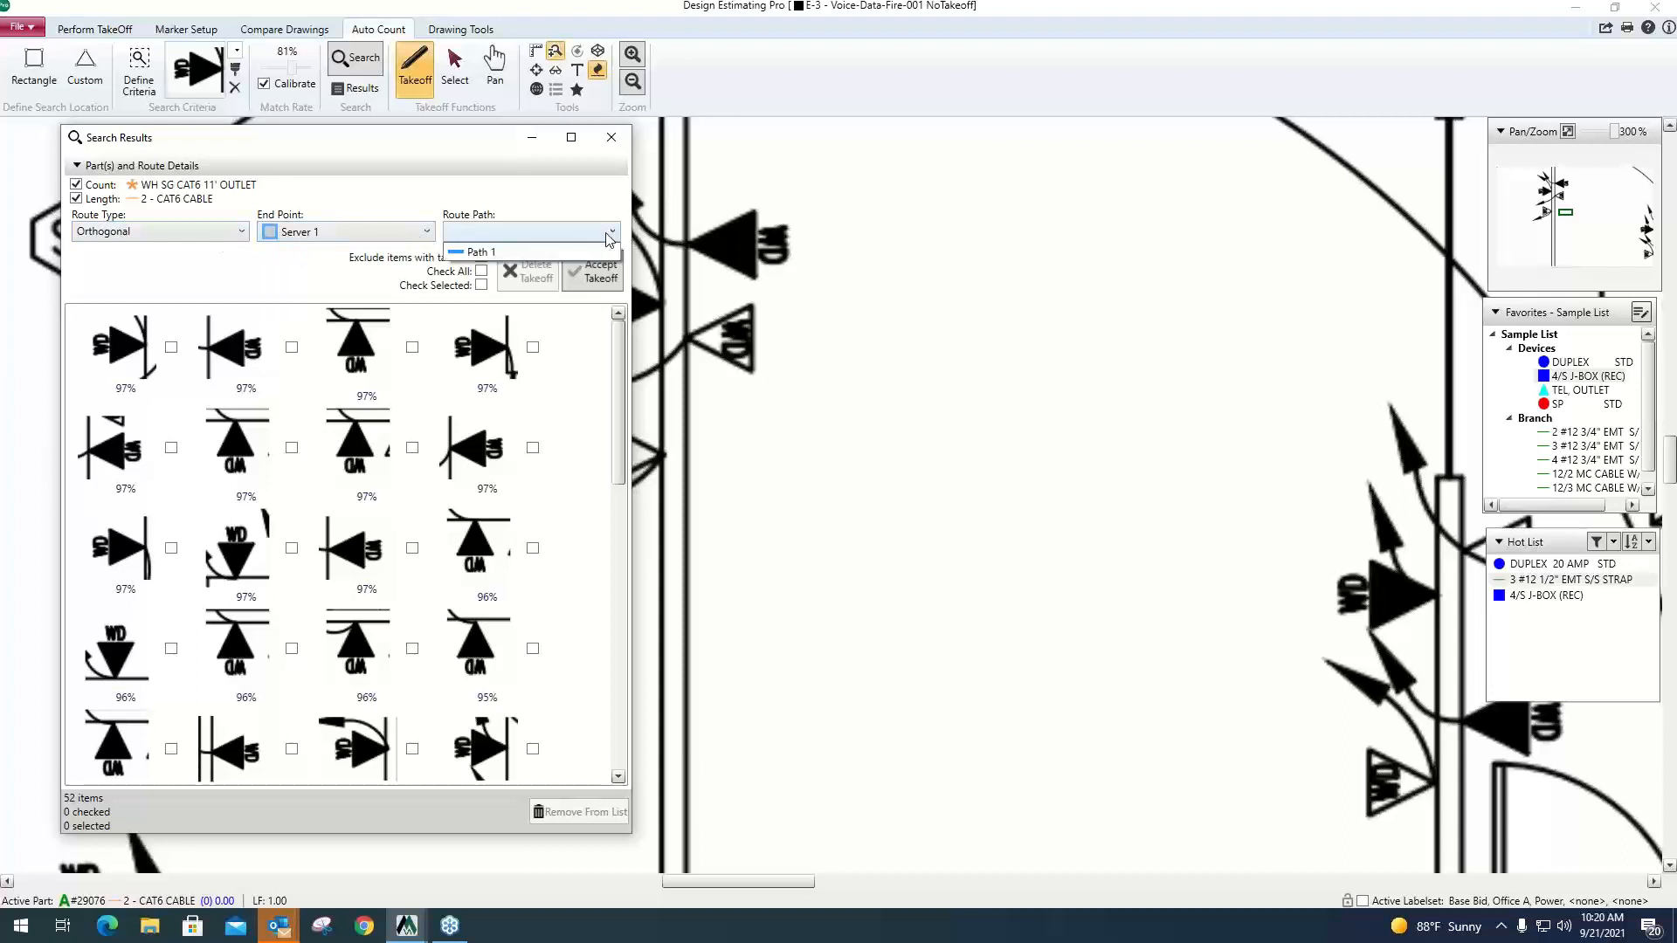
pyautogui.click(517, 254)
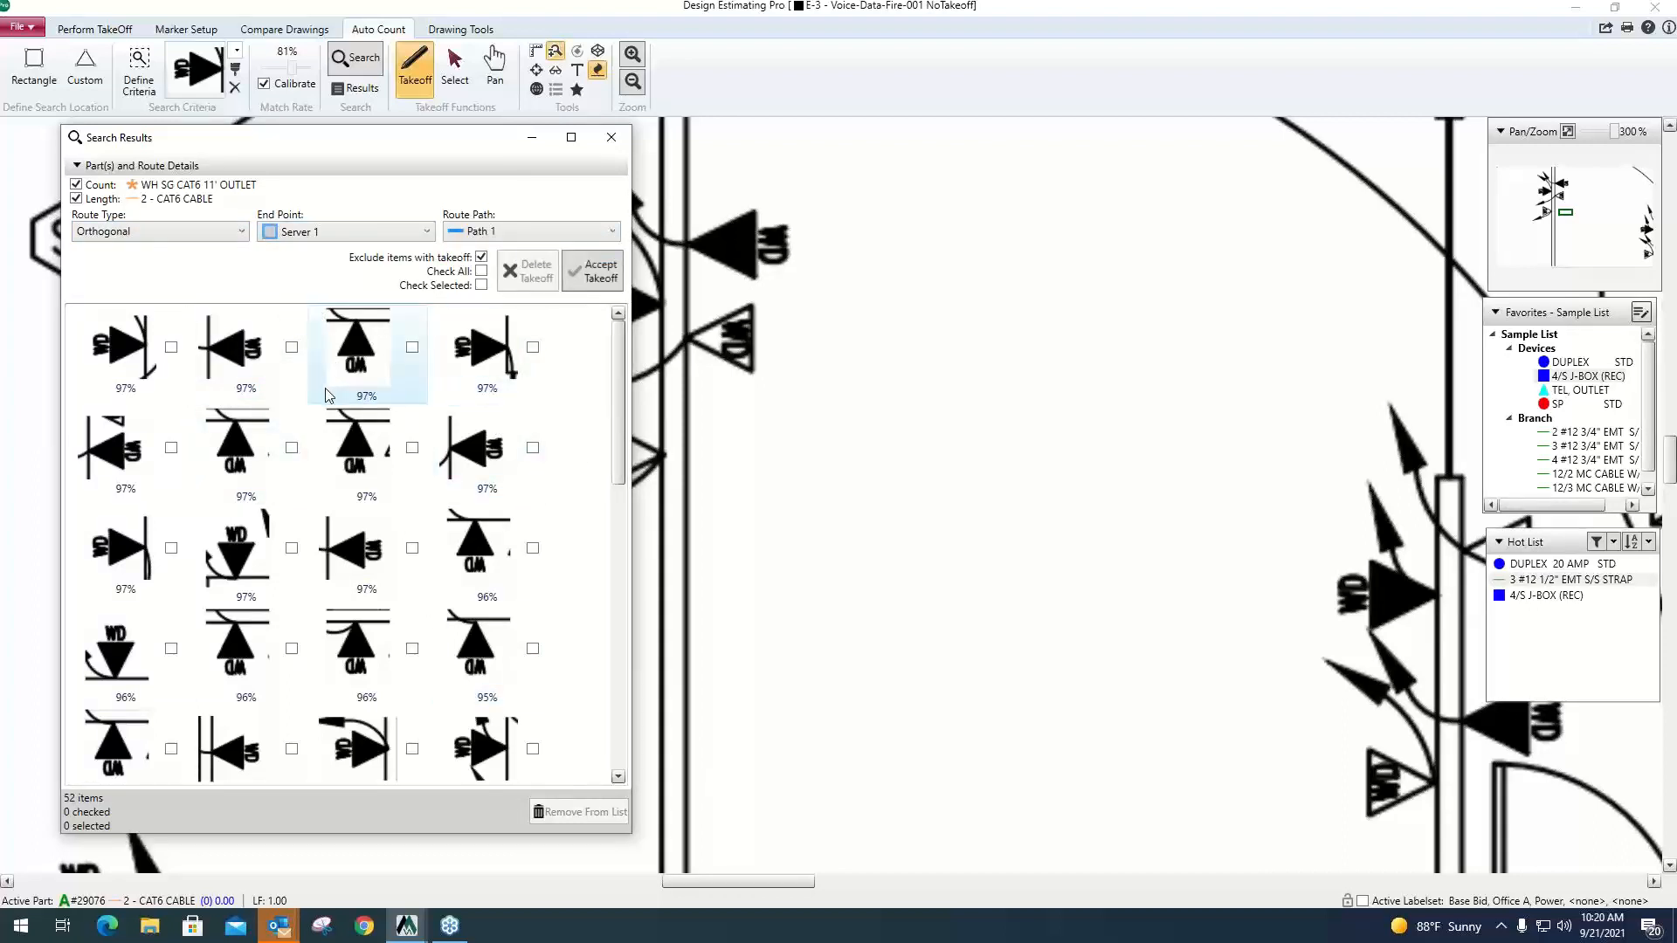
# Include all found outlet matches in the takeoff except the two unfilled WD triangles matched at 81%.
pyautogui.click(482, 271)
pyautogui.scroll(-3, 447, 439)
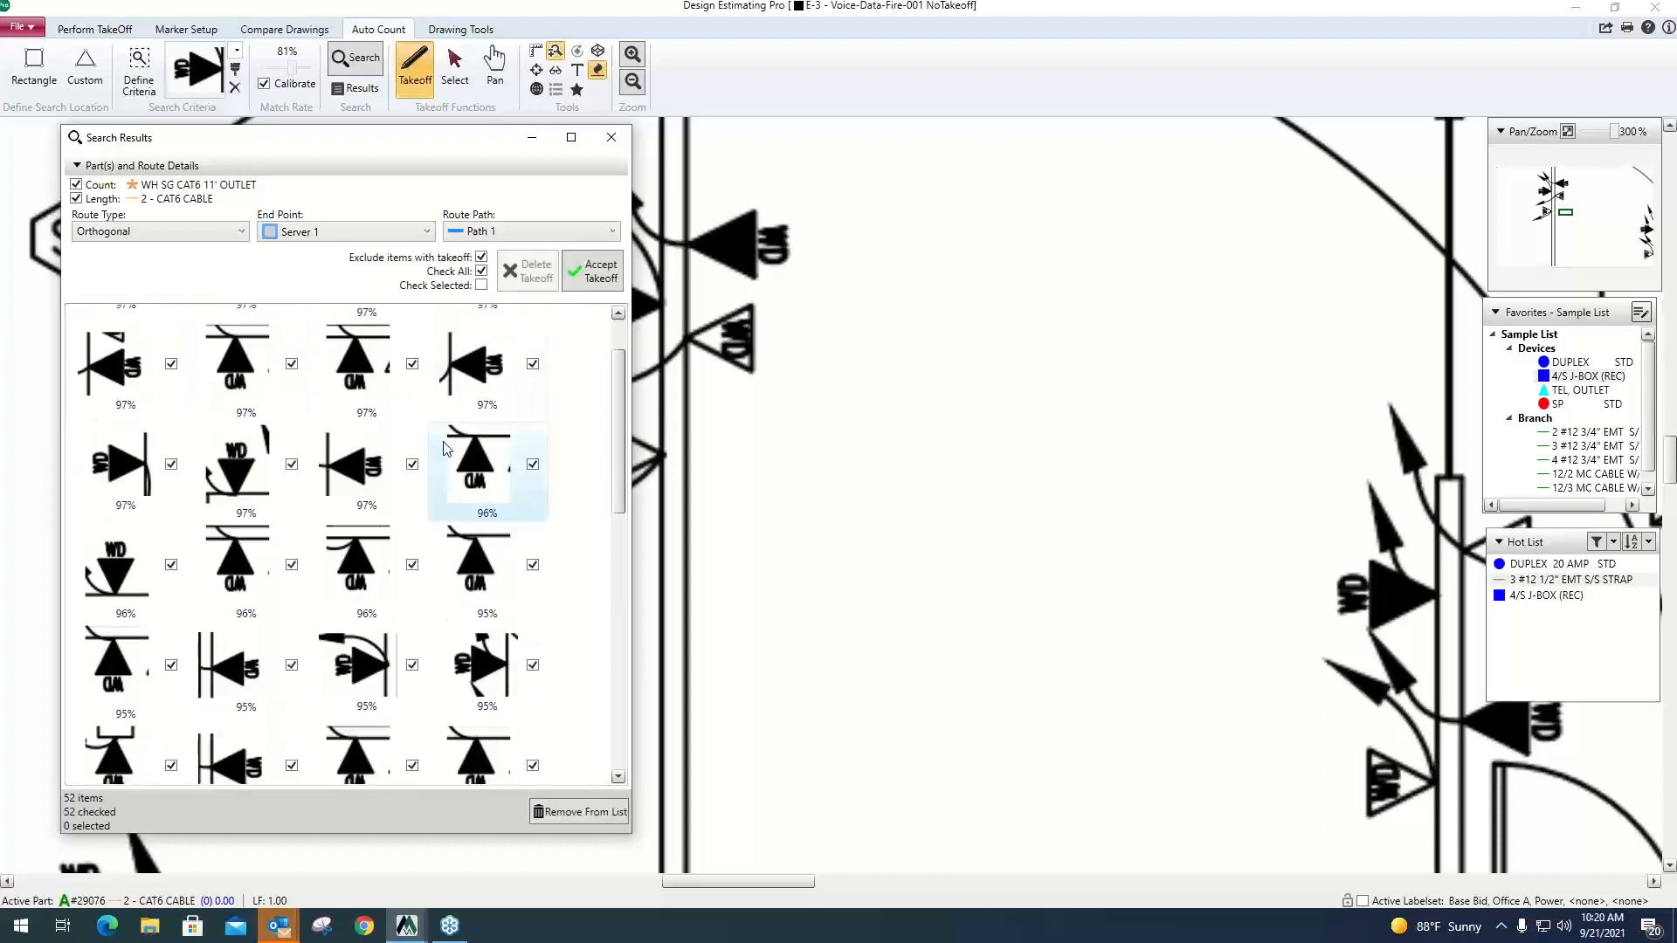
pyautogui.scroll(-8, 447, 439)
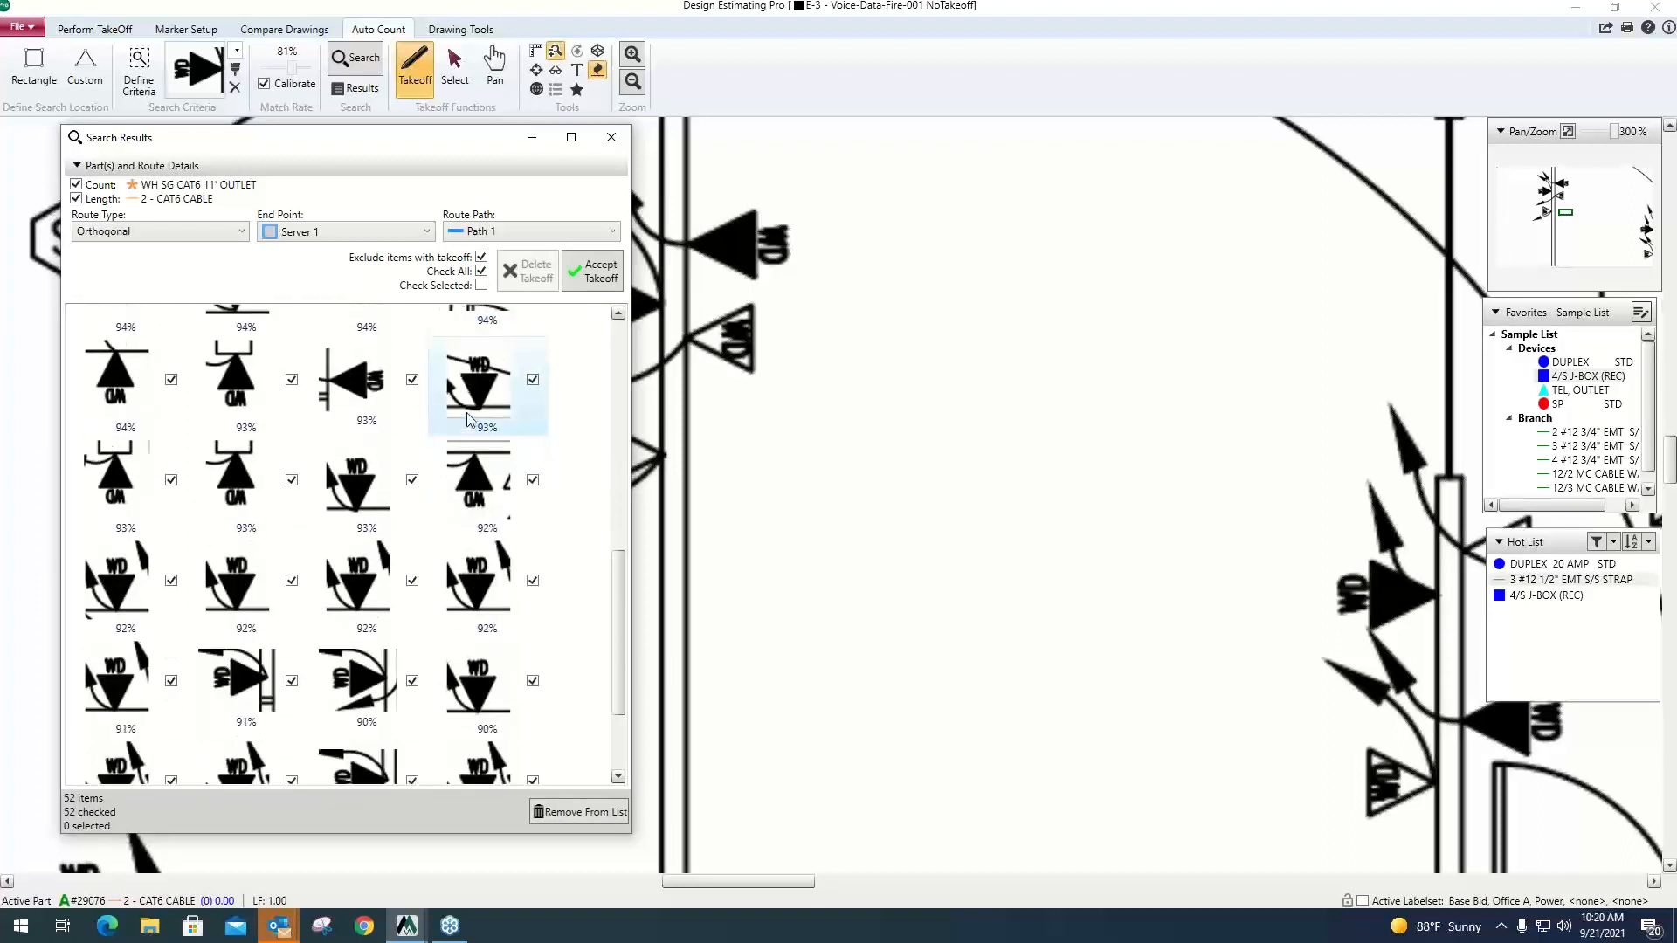
pyautogui.scroll(-1, 468, 408)
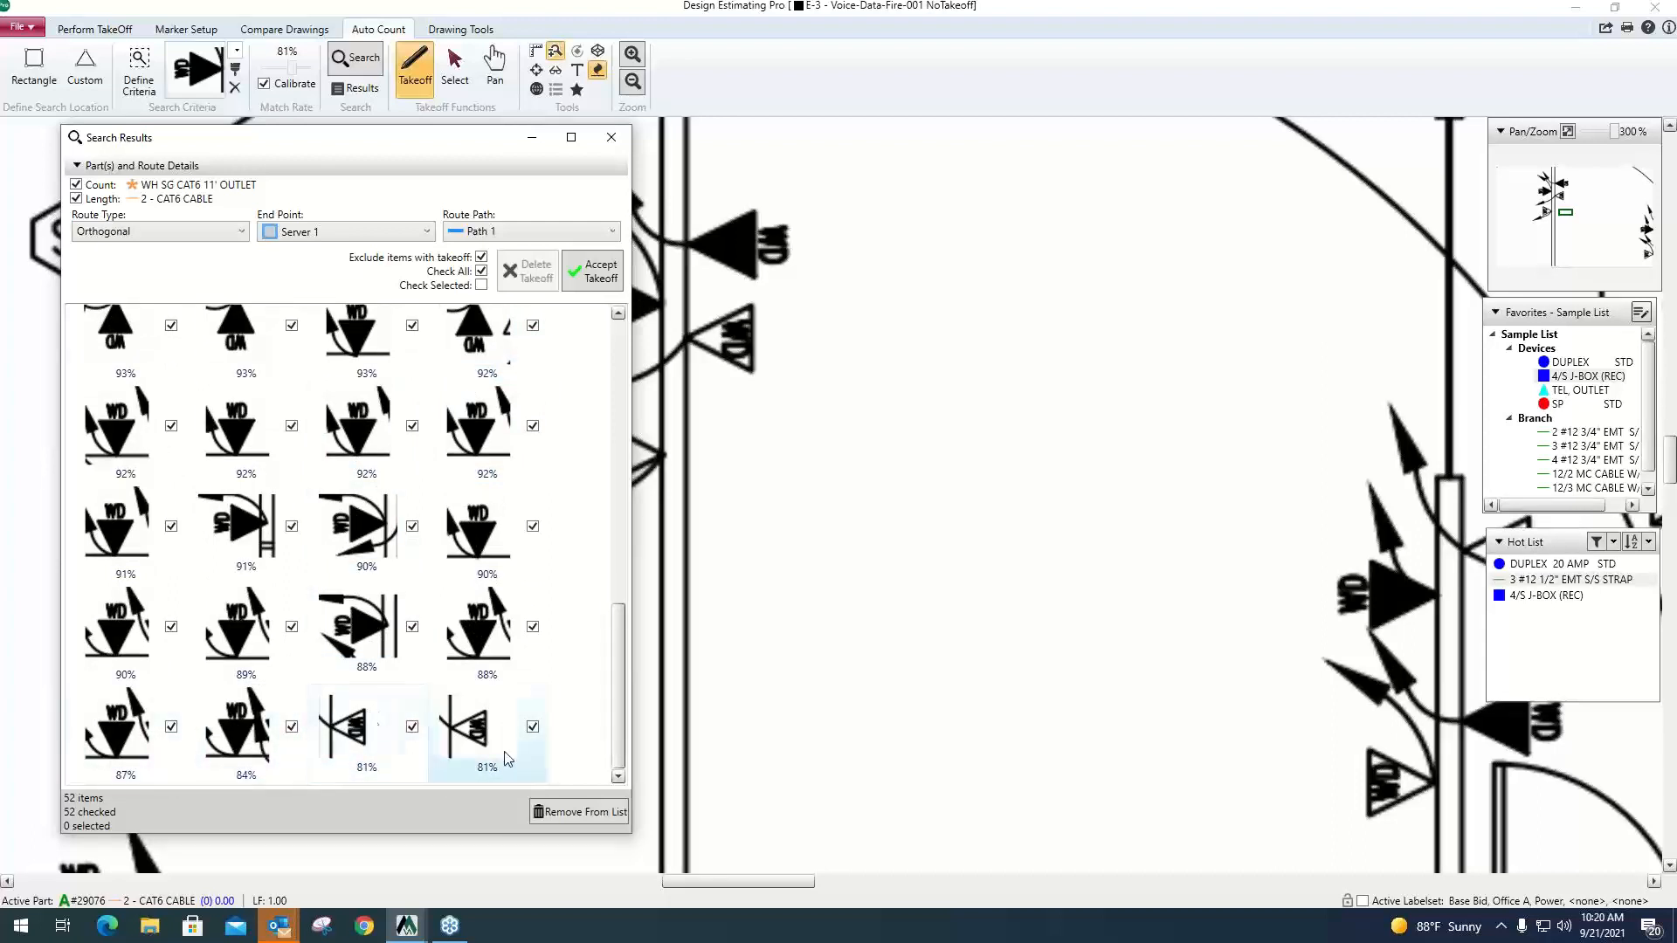
pyautogui.click(533, 727)
pyautogui.click(365, 732)
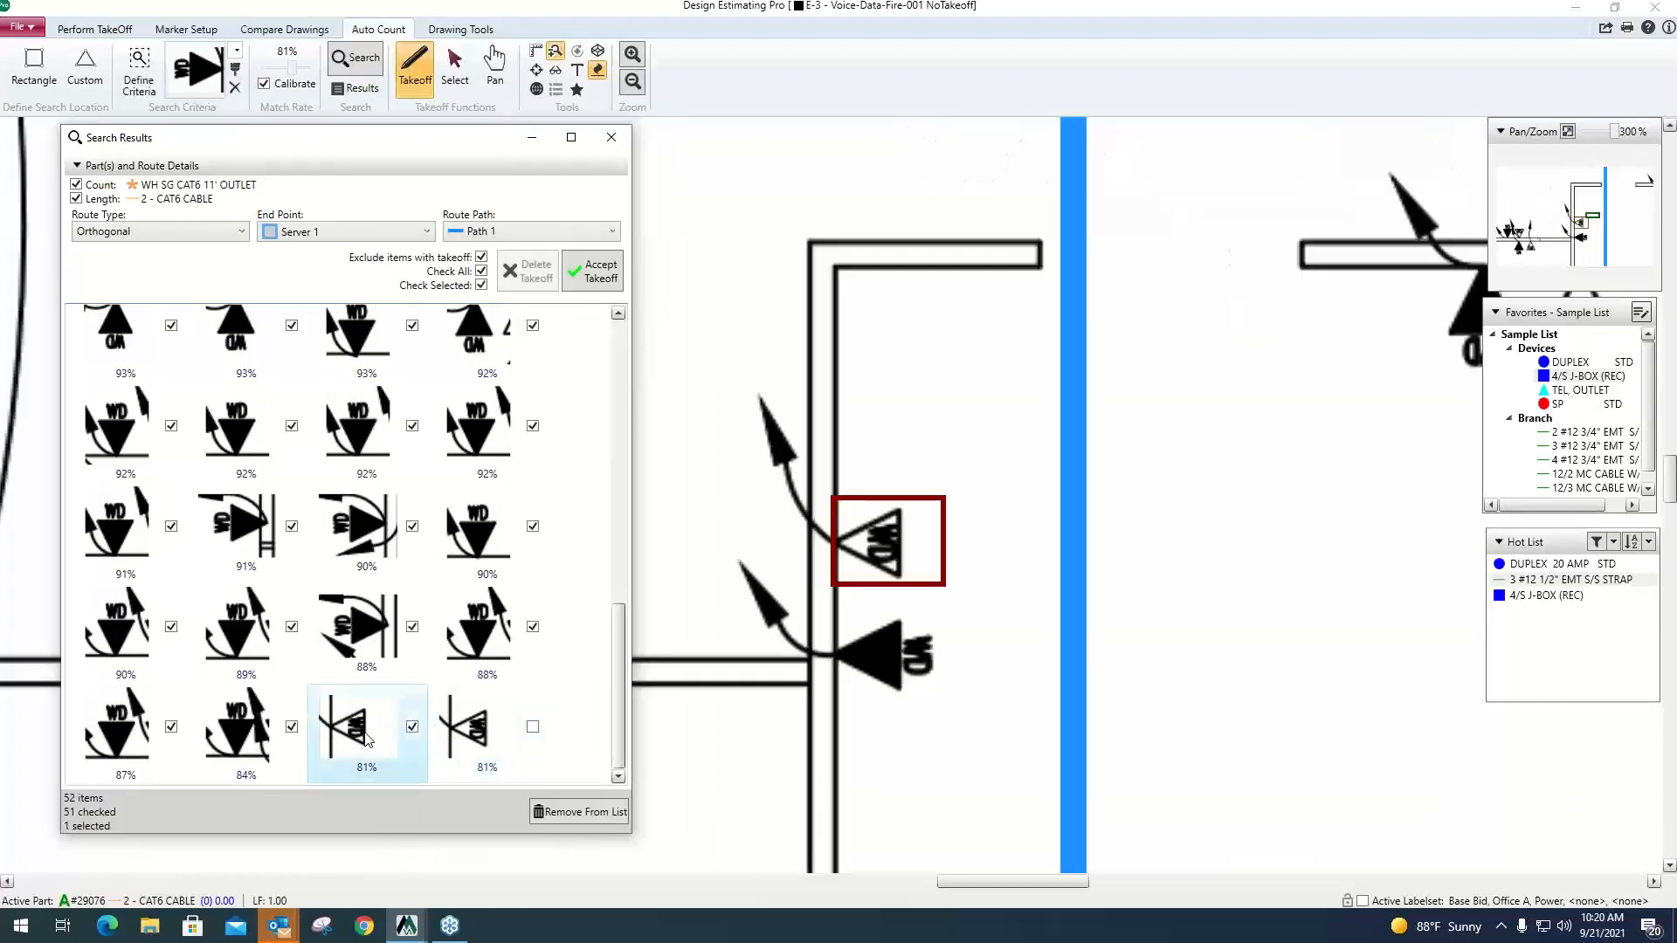
pyautogui.scroll(-2, 908, 528)
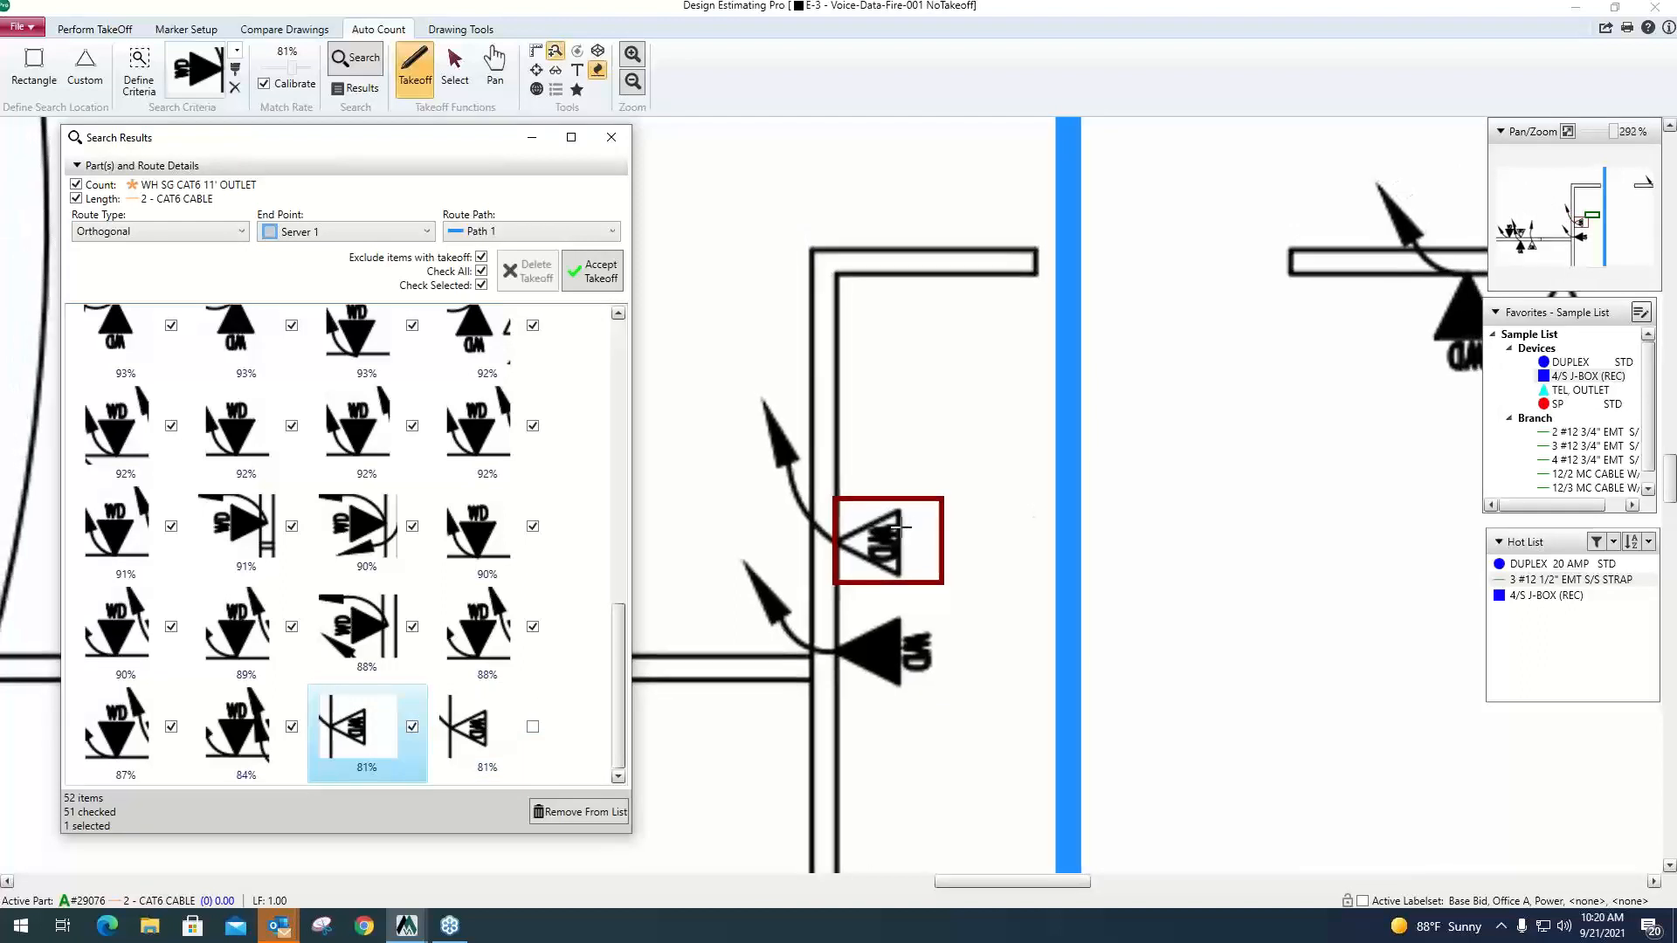
pyautogui.scroll(-3, 904, 533)
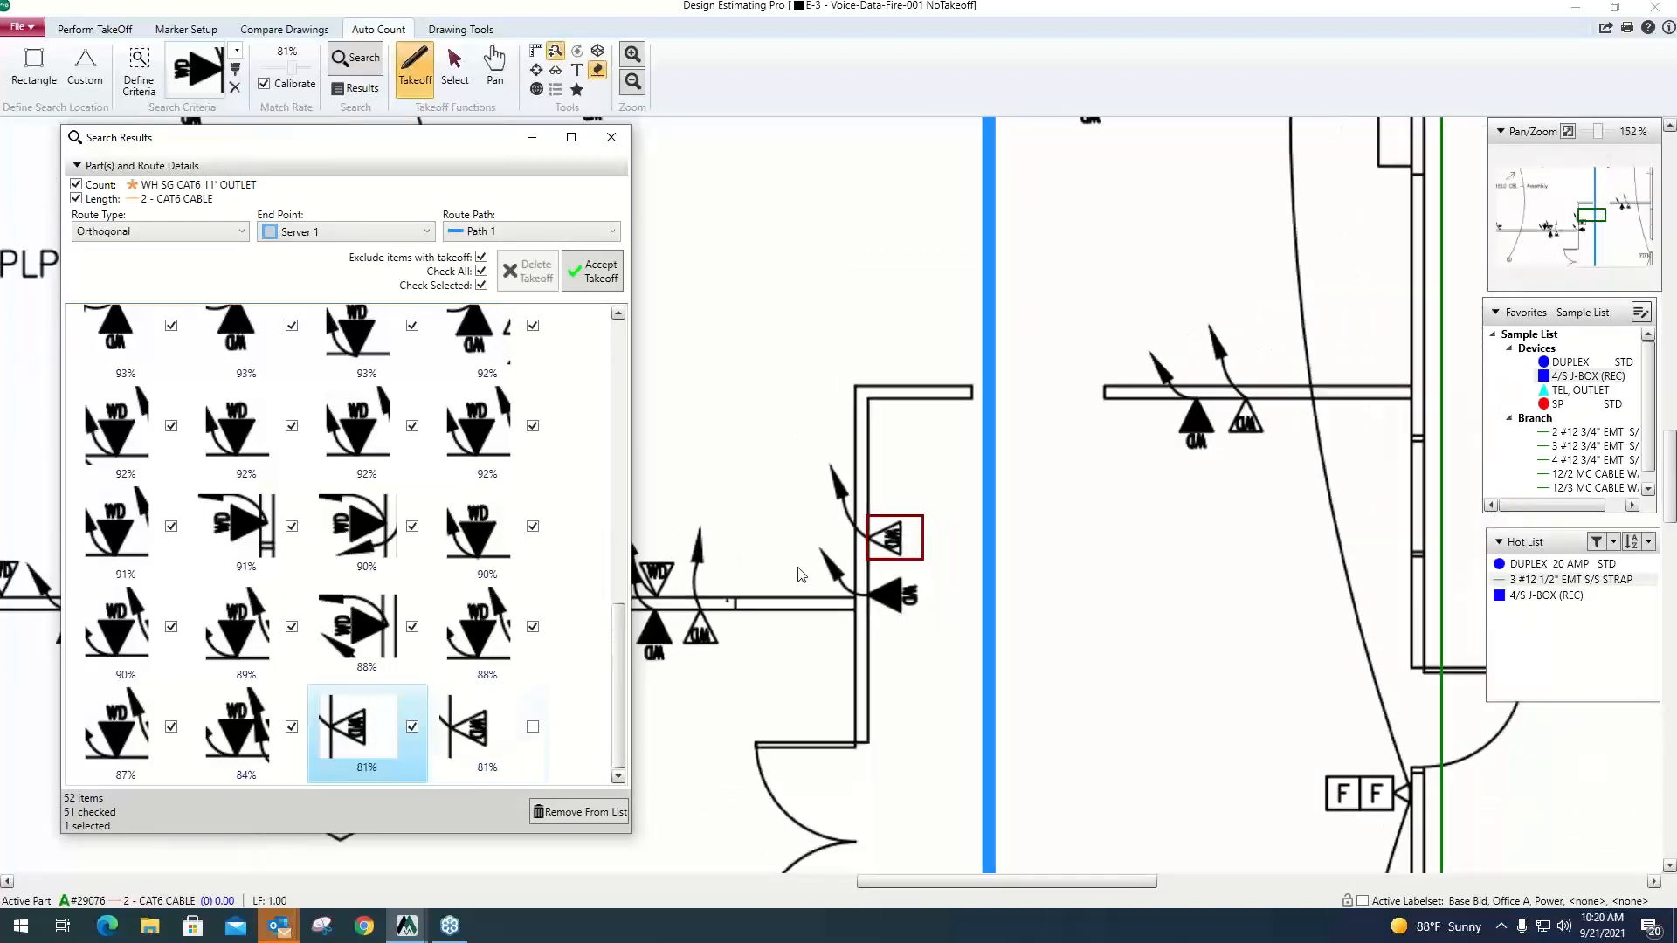
pyautogui.click(413, 727)
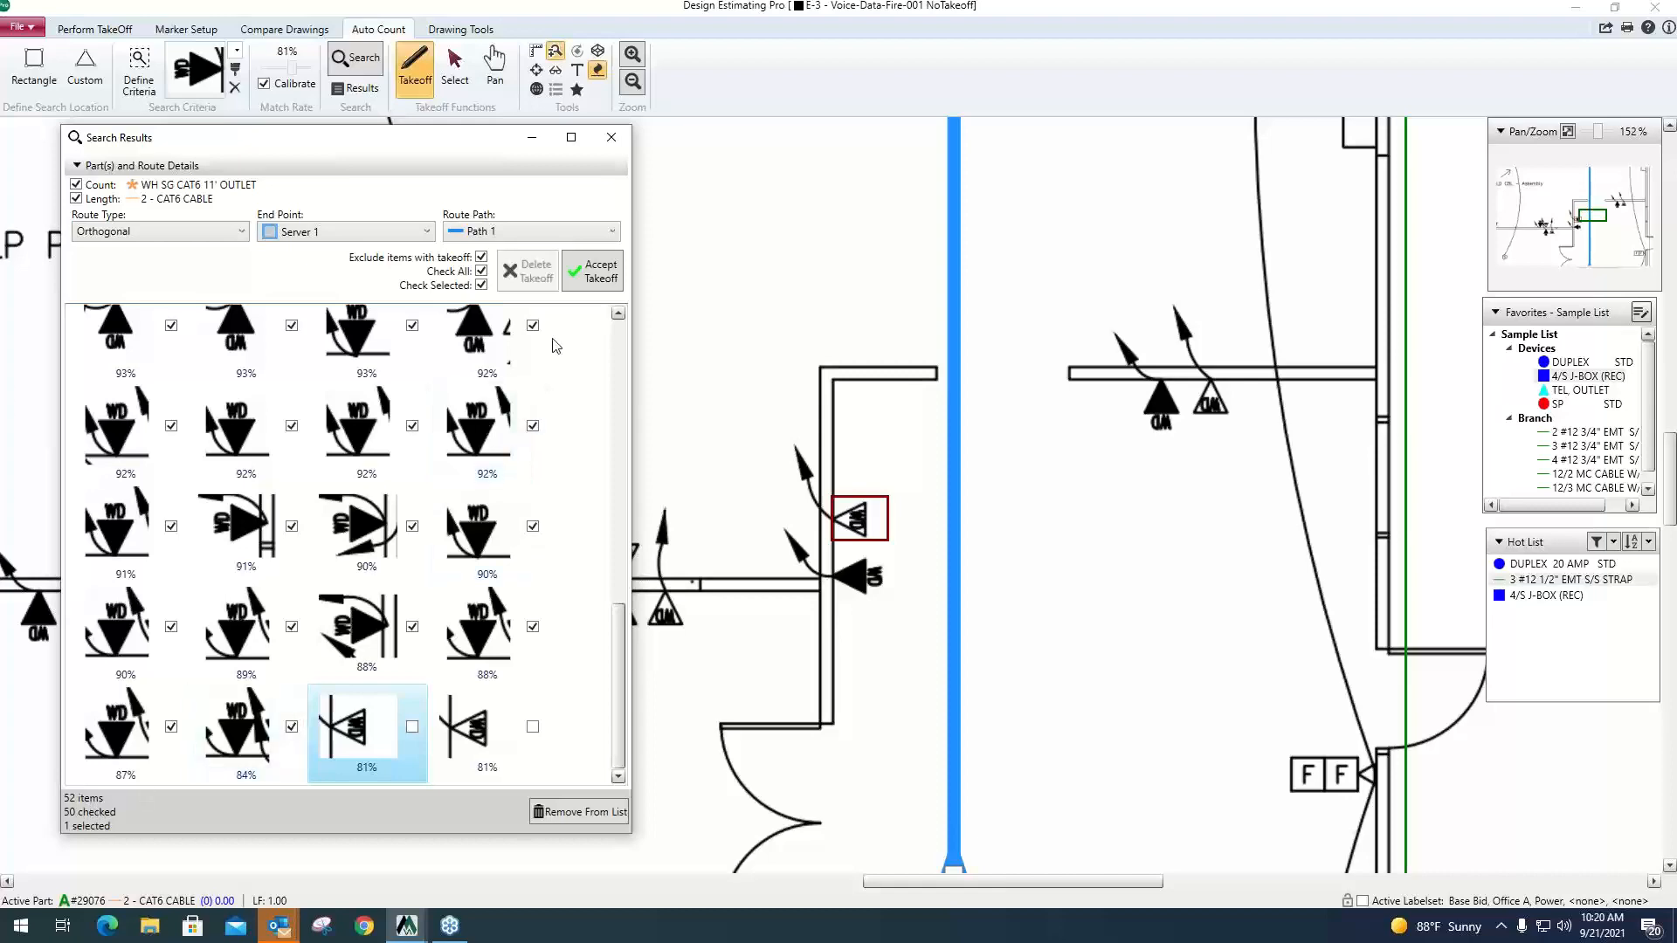
# Accept the takeoff for the checked outlets and their Cat6 cable routes, and close the search results.
pyautogui.scroll(-4, 1153, 528)
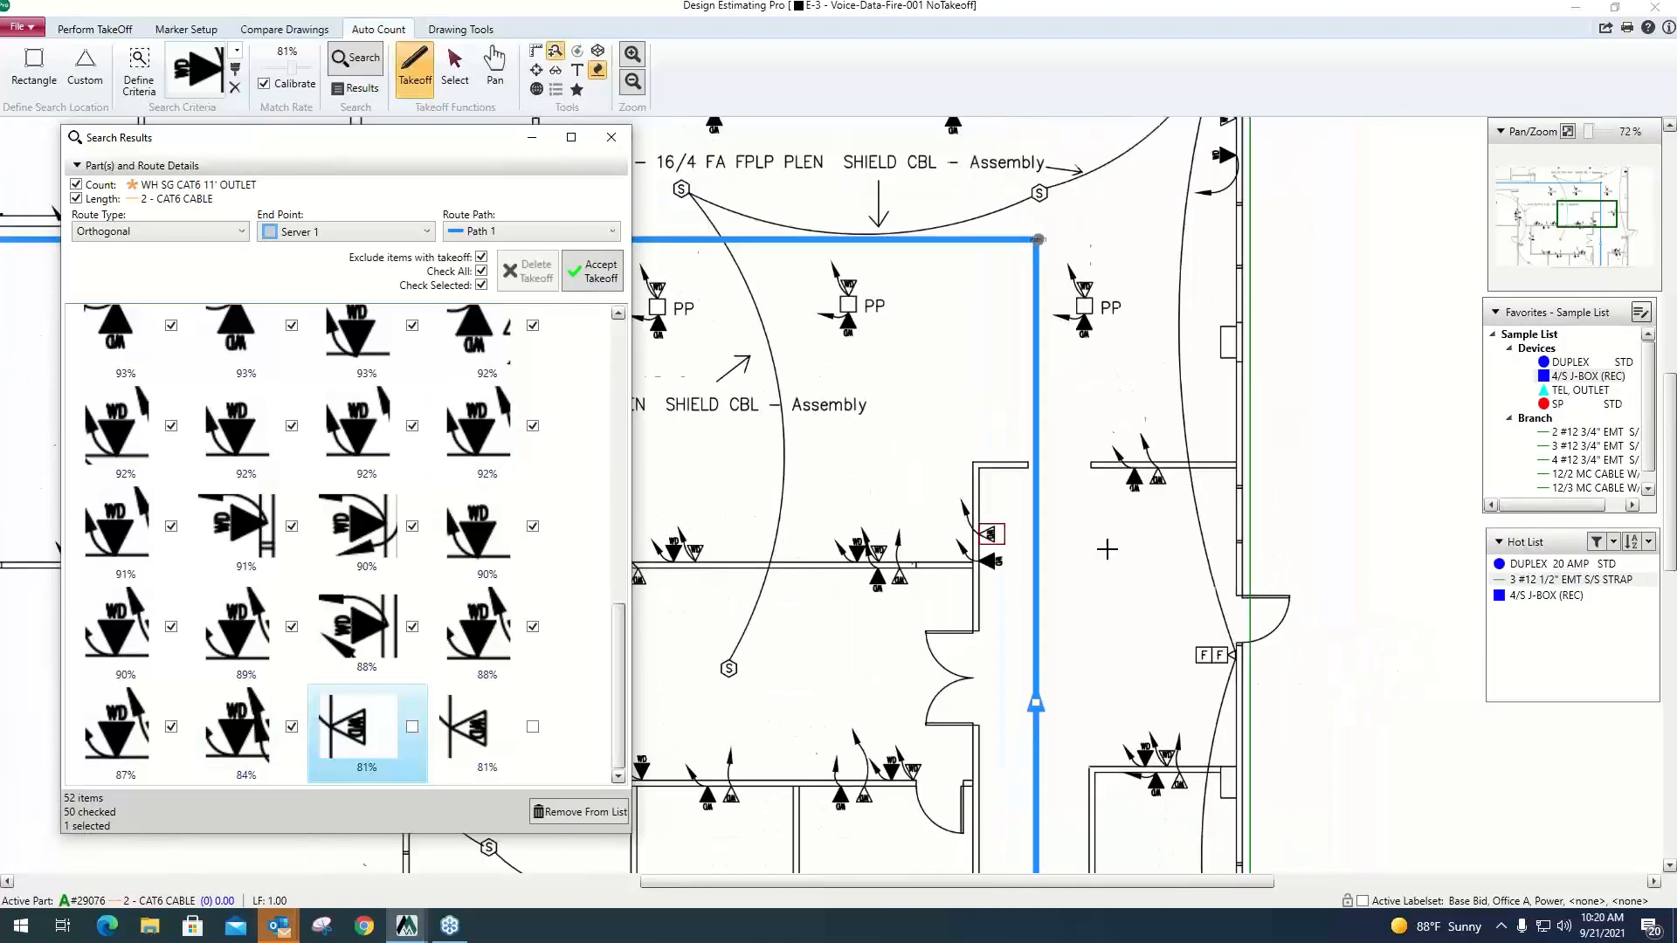
pyautogui.scroll(-3, 1104, 549)
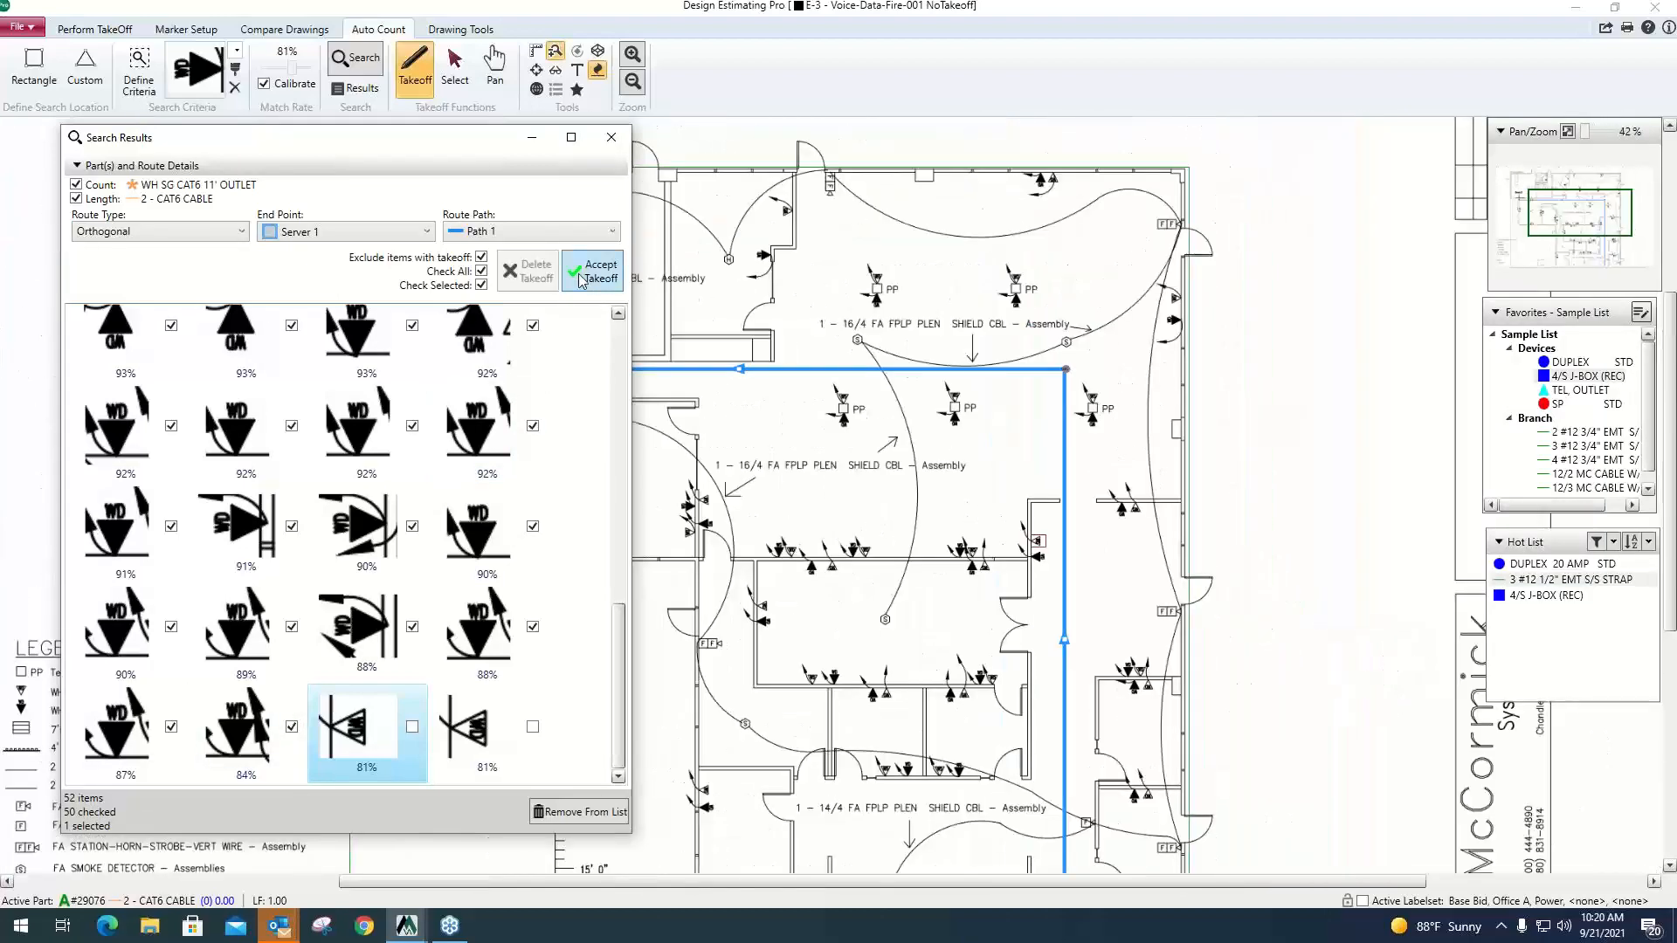
pyautogui.click(603, 273)
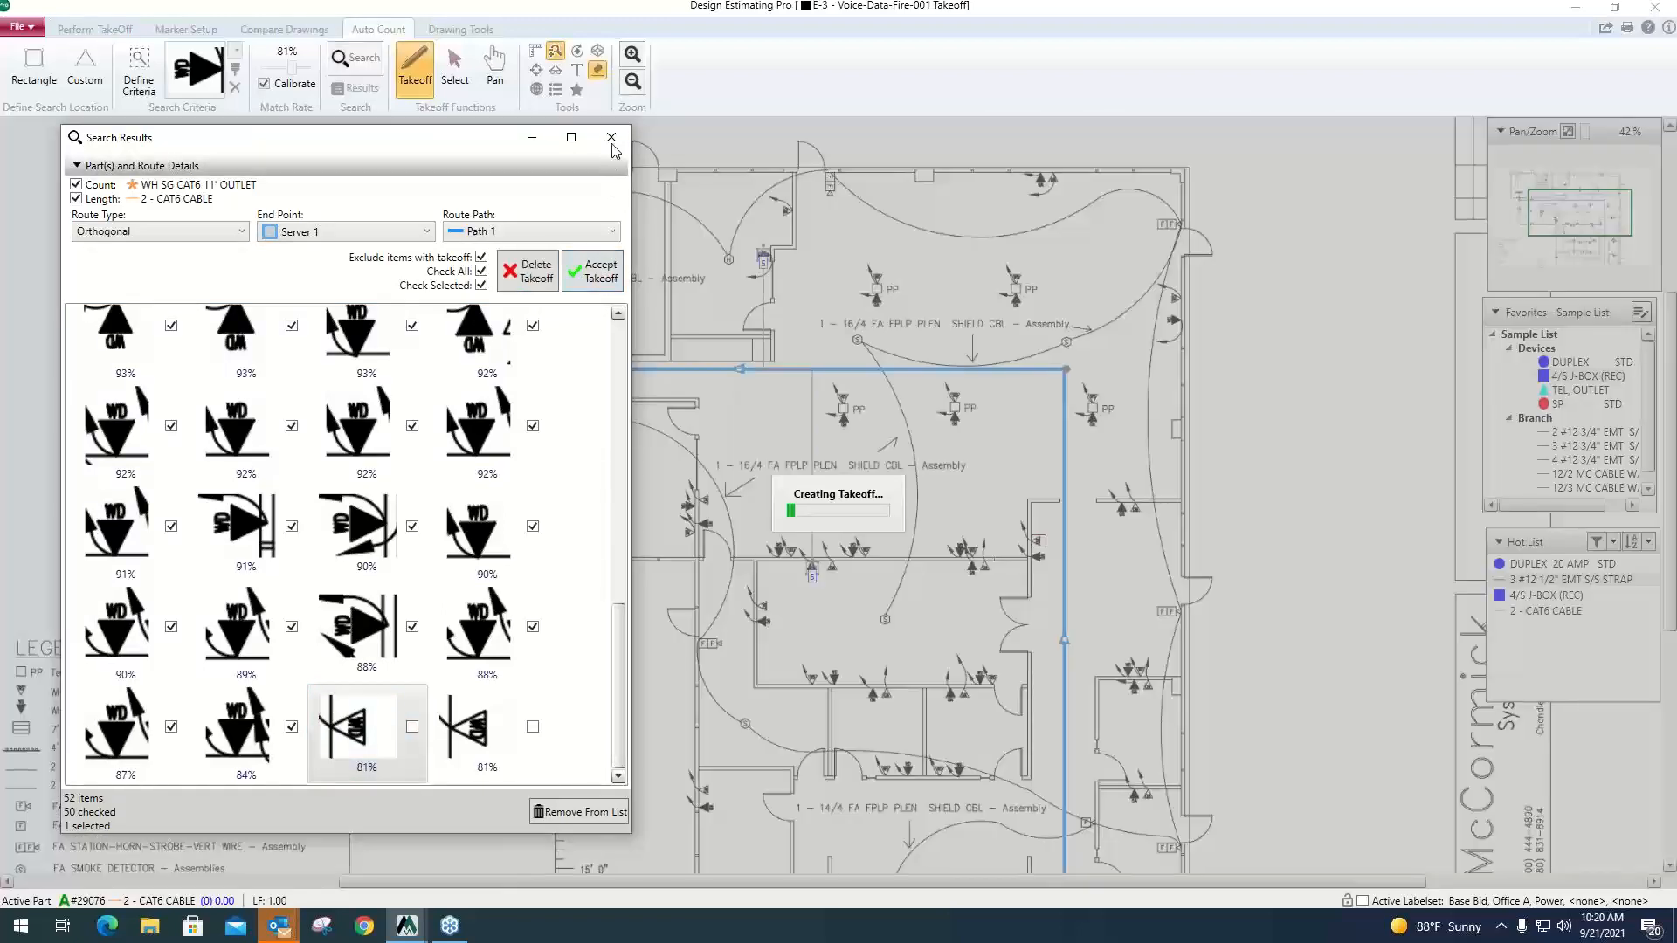
pyautogui.click(611, 139)
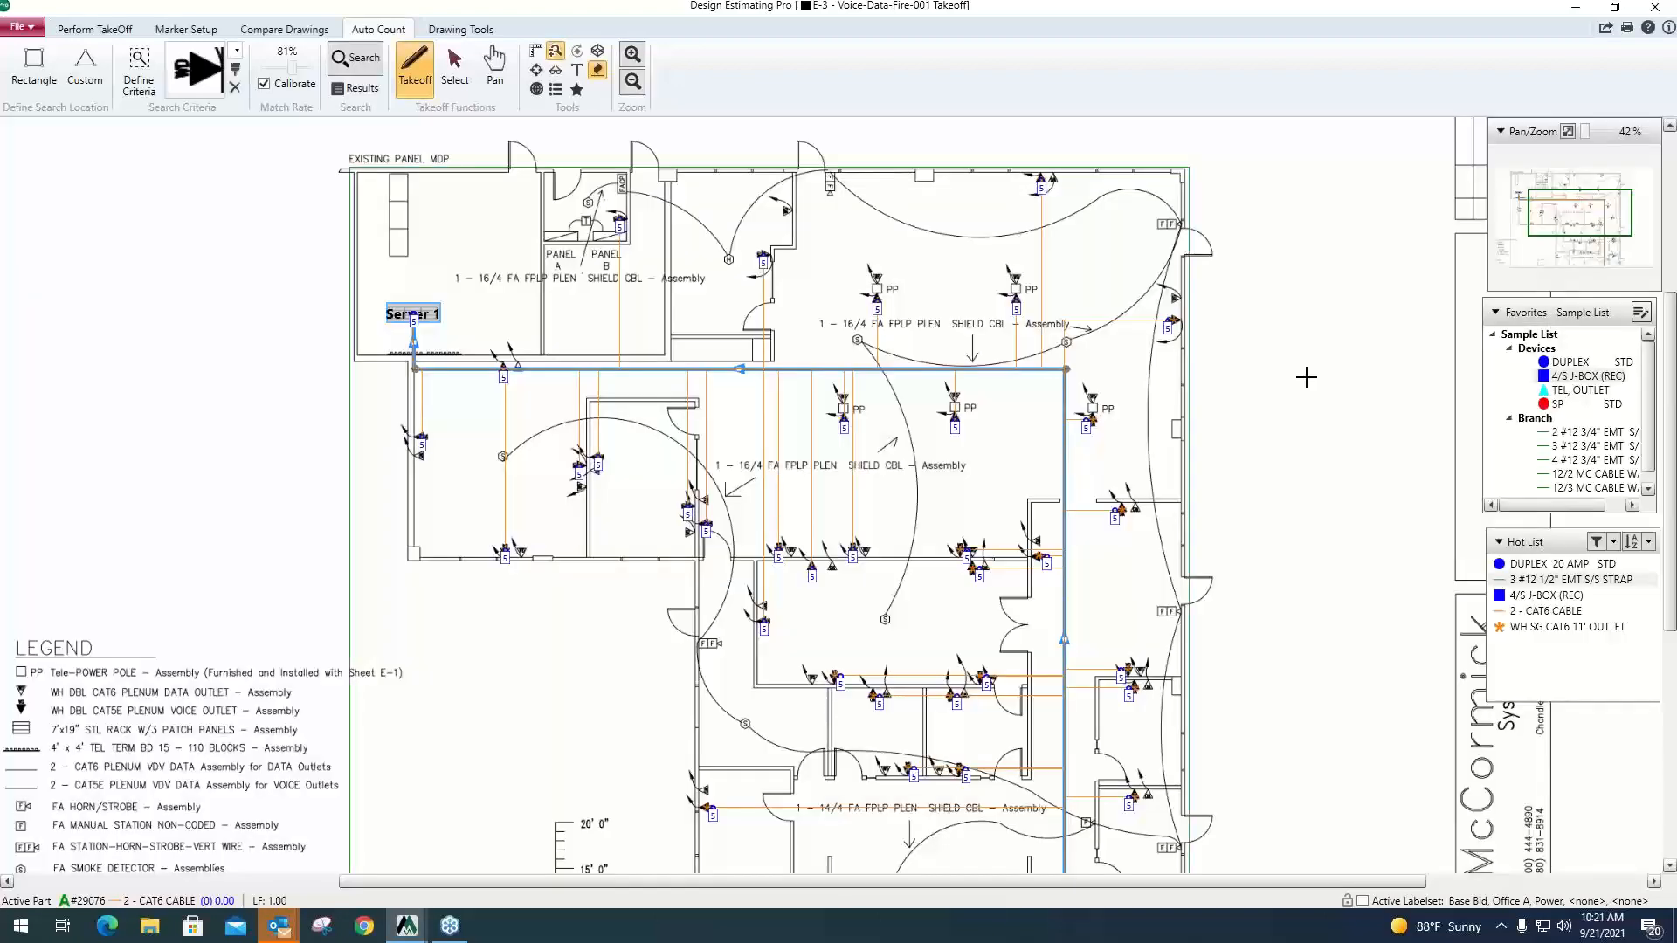
# Return to takeoff mode, close the E-3 drawing, and open the job's extension in McCormick Estimating.
pyautogui.click(112, 29)
pyautogui.scroll(4, 515, 441)
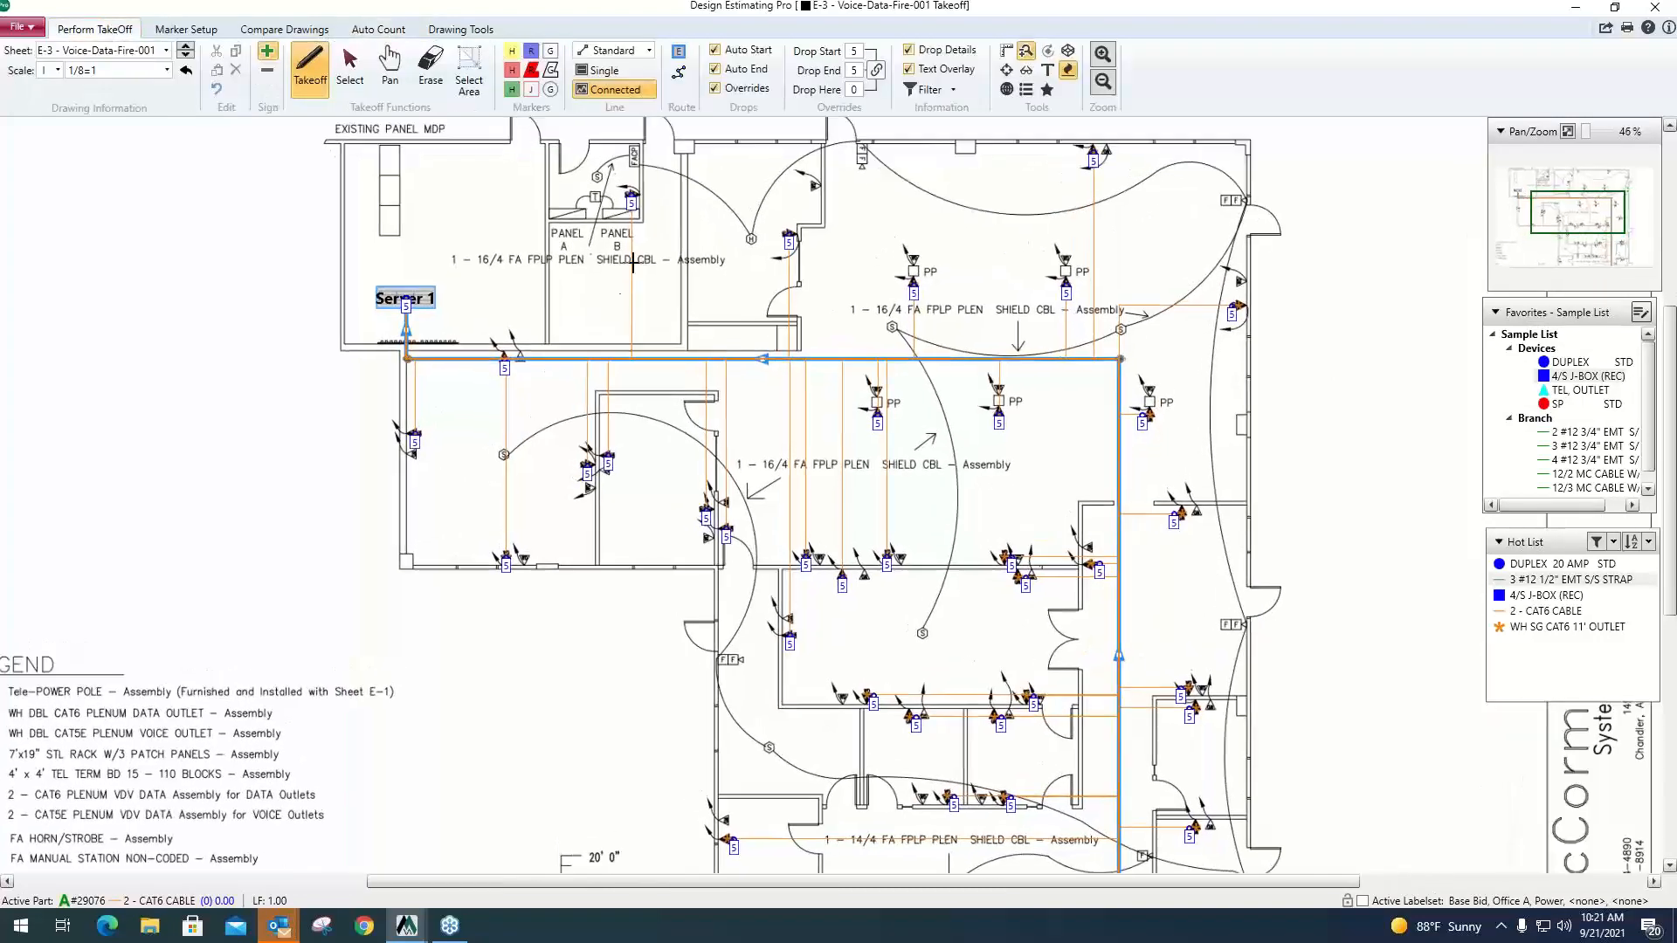
pyautogui.scroll(1, 635, 232)
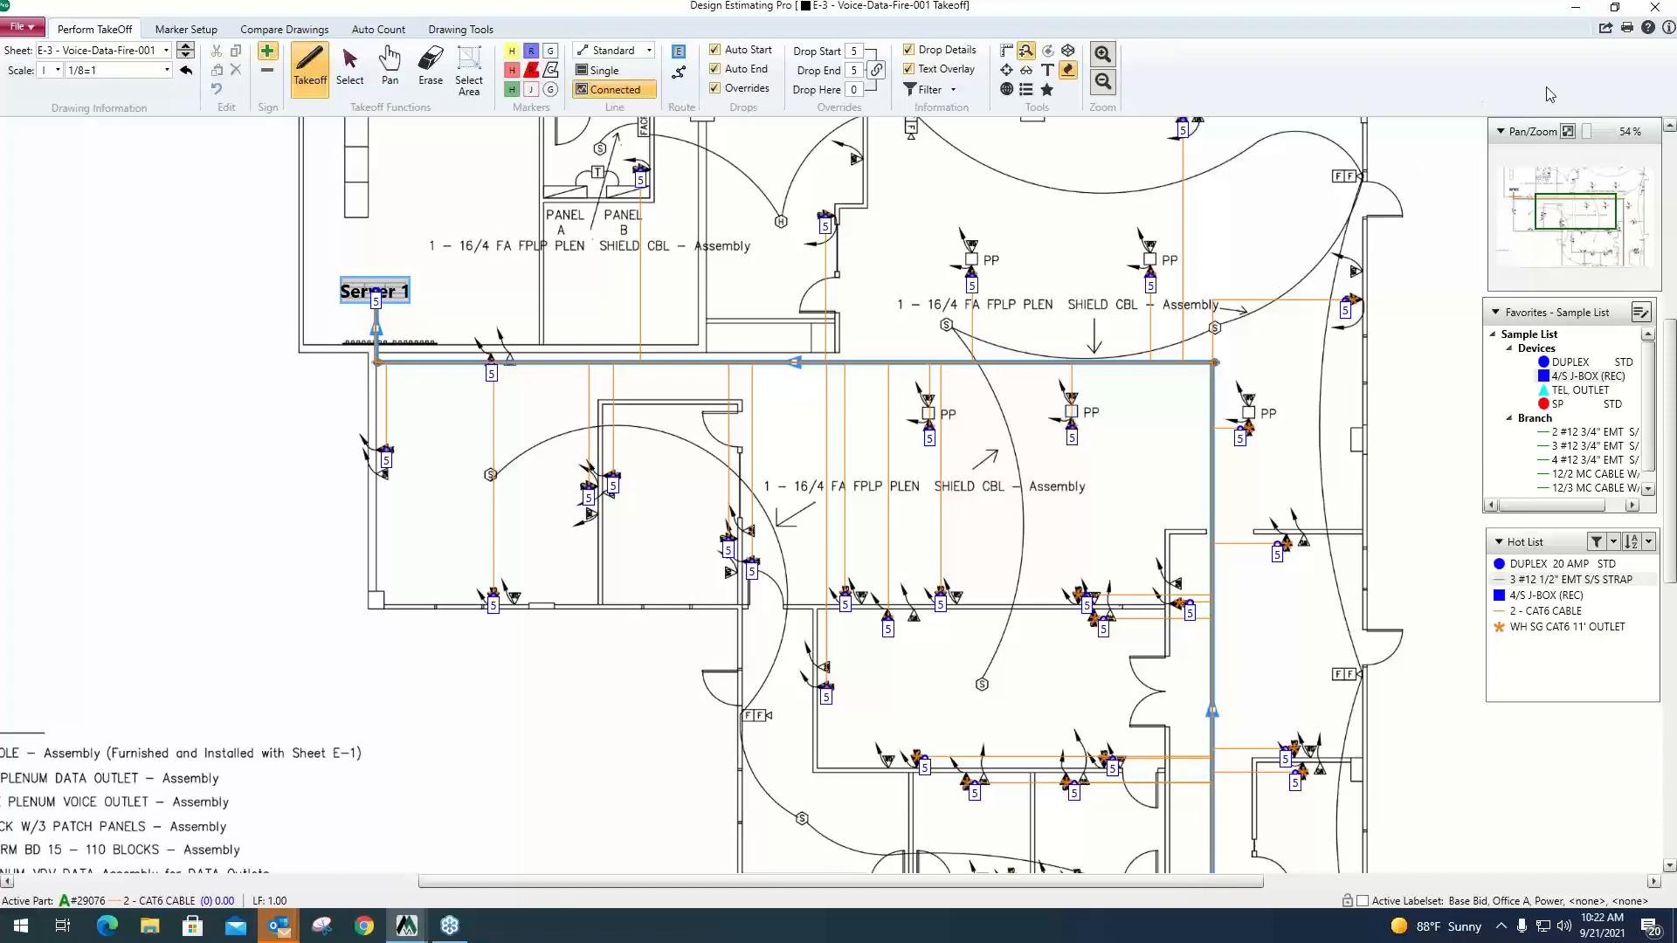
pyautogui.click(1653, 15)
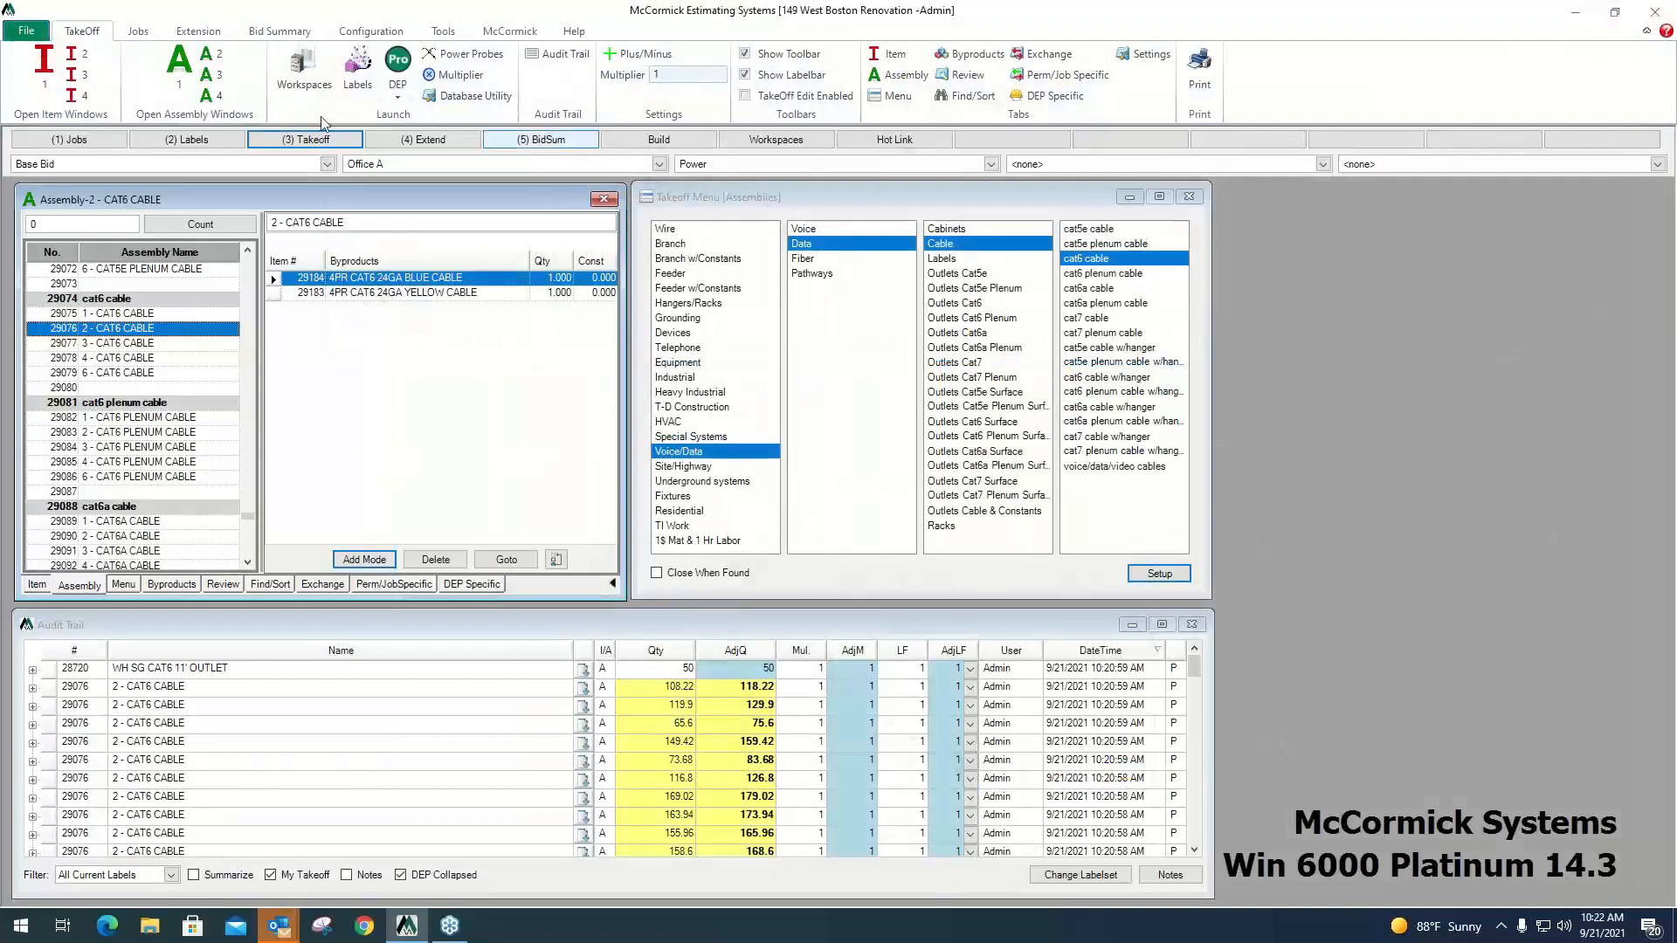
pyautogui.click(469, 142)
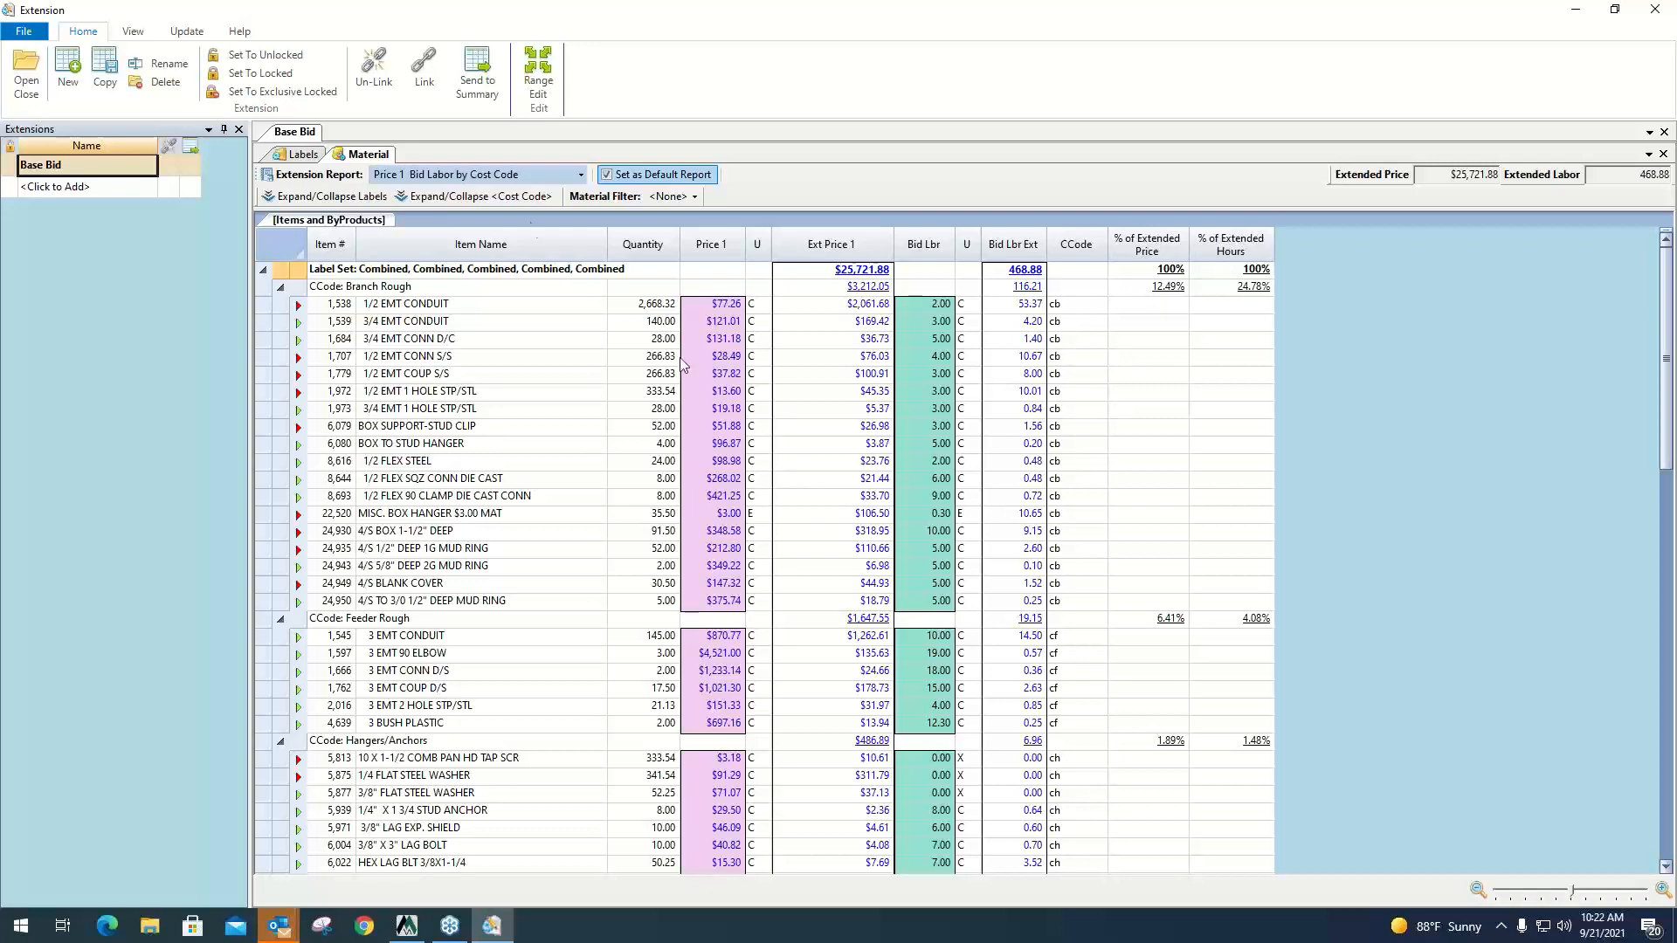
# Review the Base Bid extension's item names, quantities, unit prices and extended prices under Branch Rough.
pyautogui.click(536, 234)
pyautogui.scroll(-10, 542, 350)
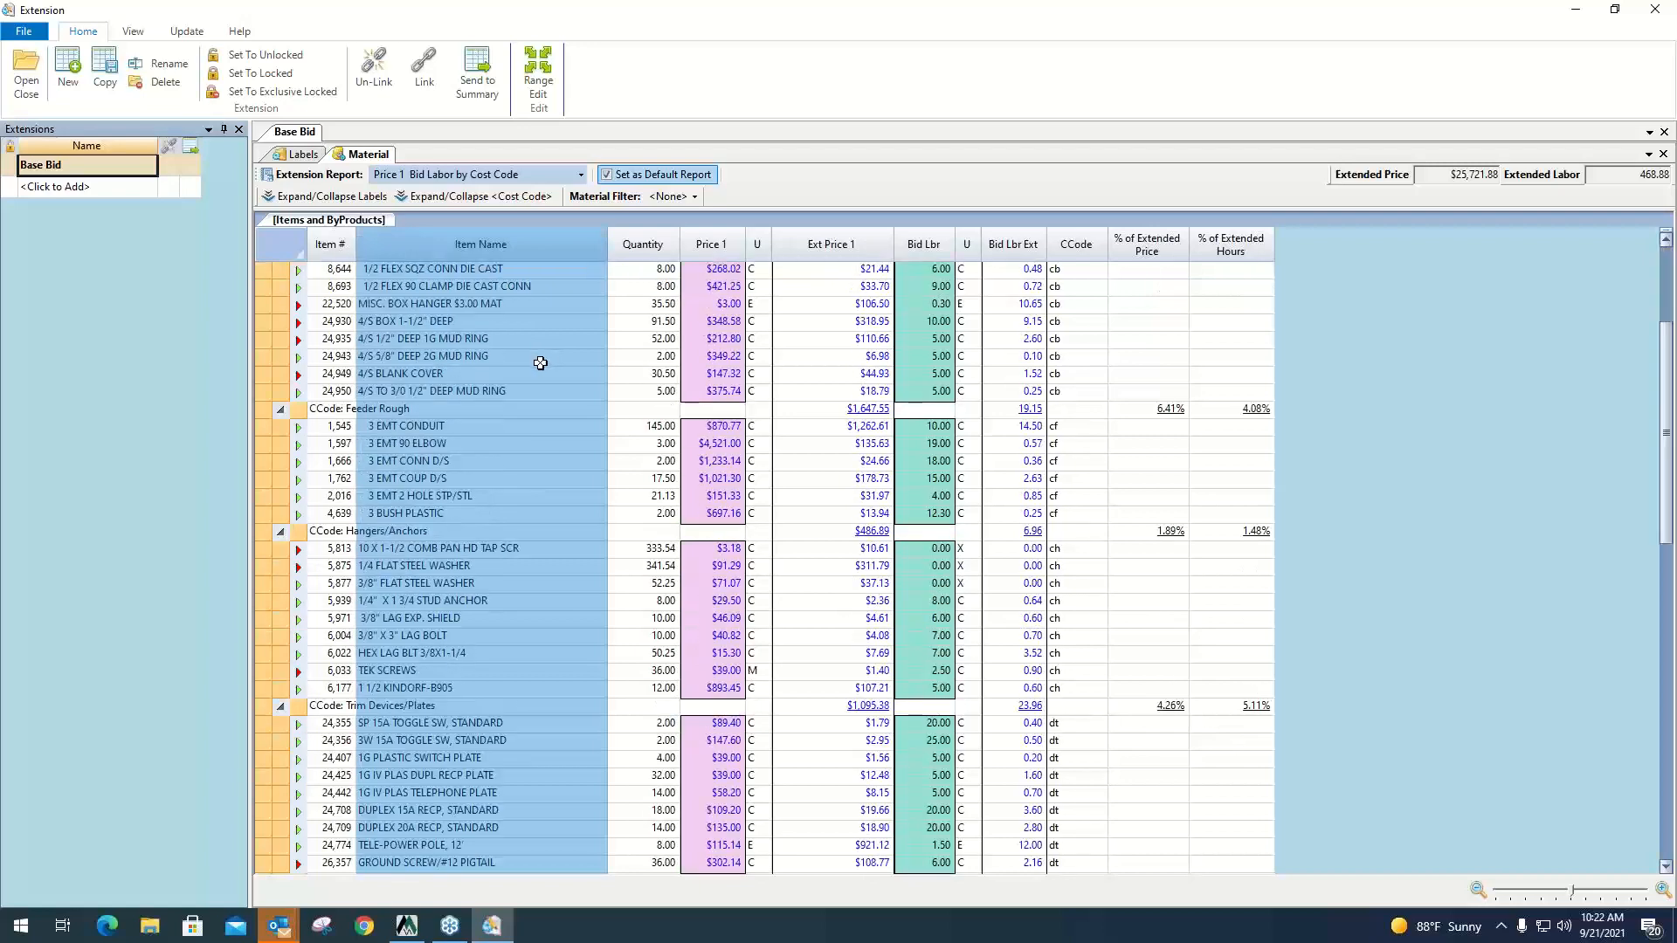
pyautogui.scroll(10, 545, 389)
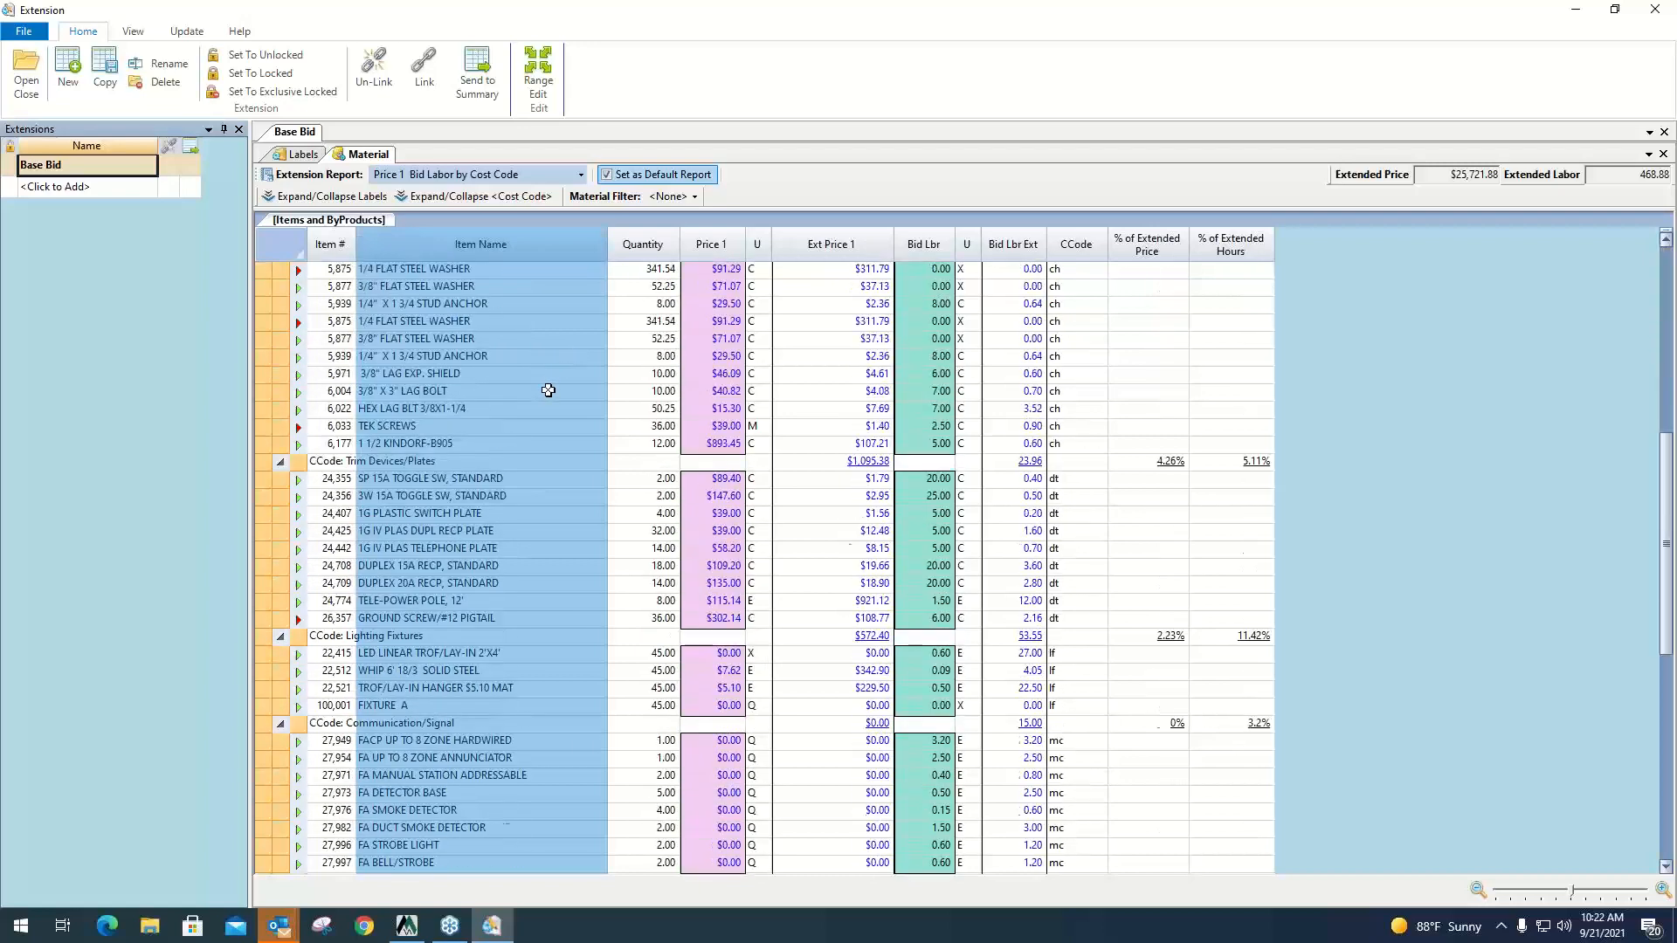
pyautogui.click(644, 247)
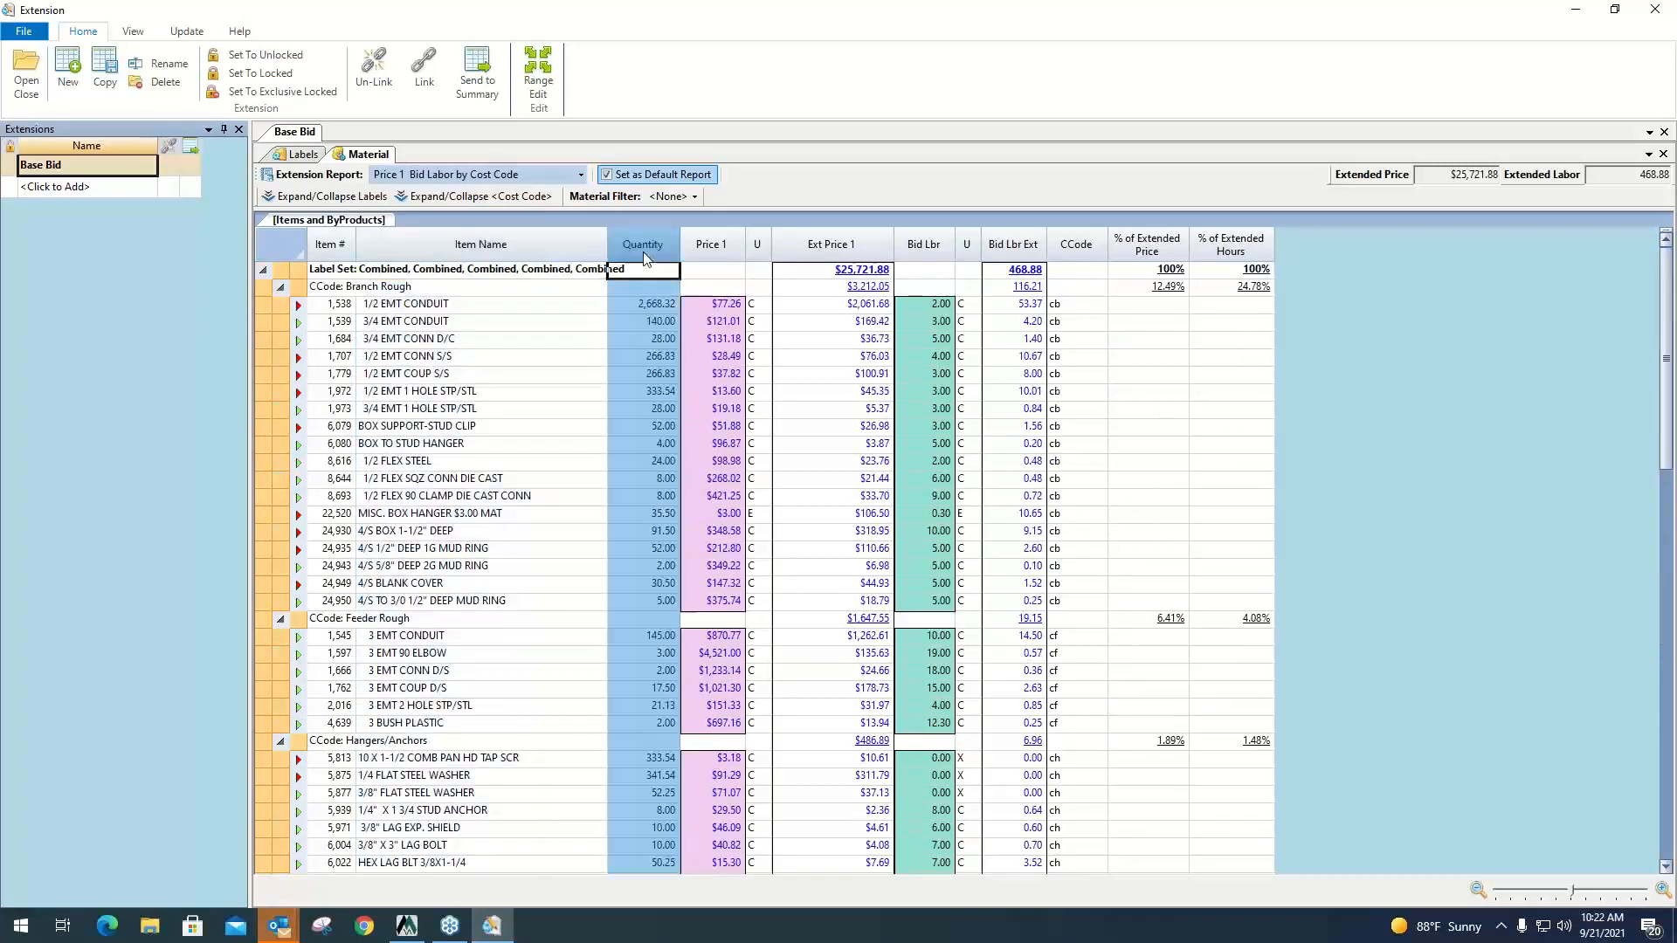
pyautogui.click(726, 245)
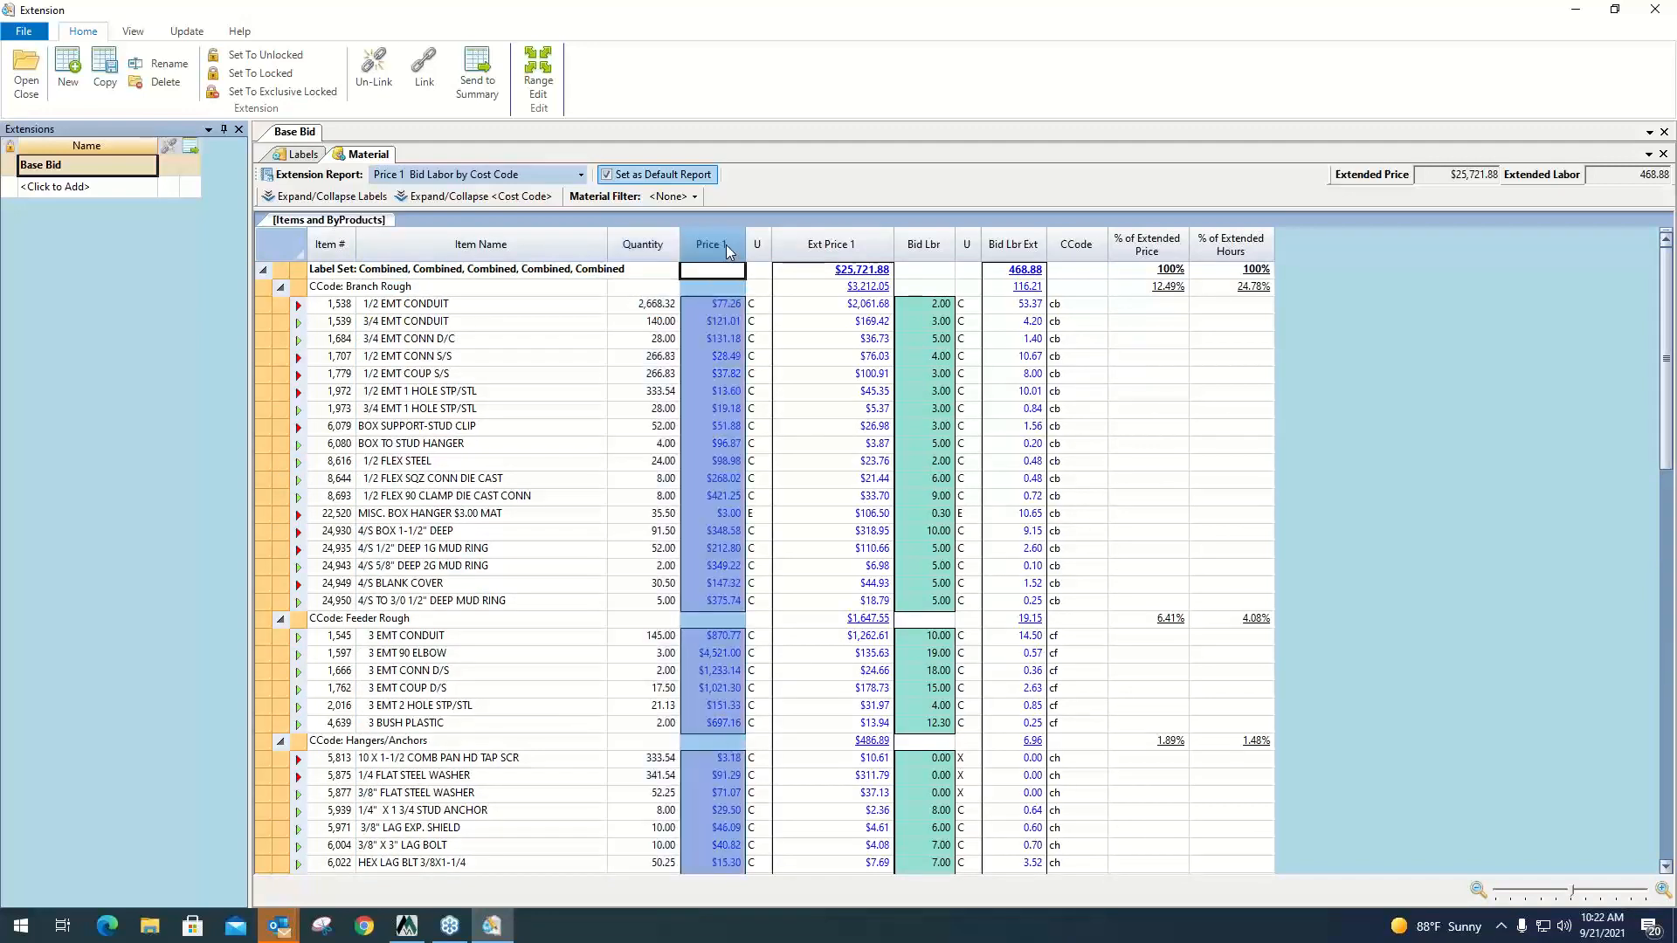
pyautogui.click(863, 243)
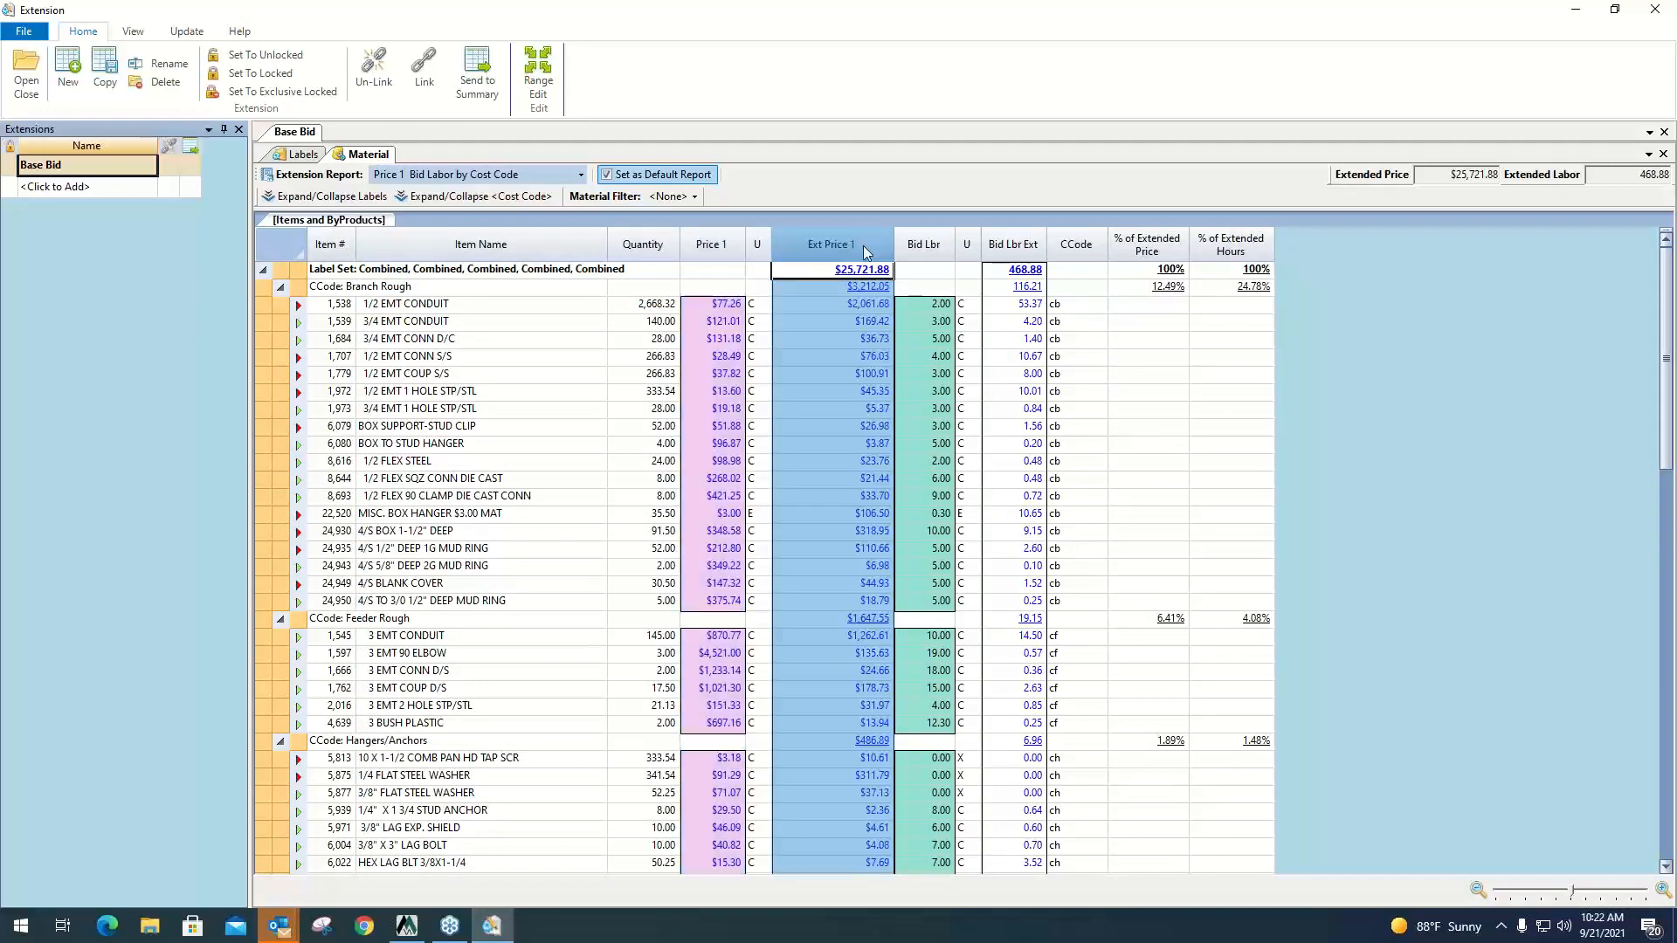
pyautogui.click(877, 290)
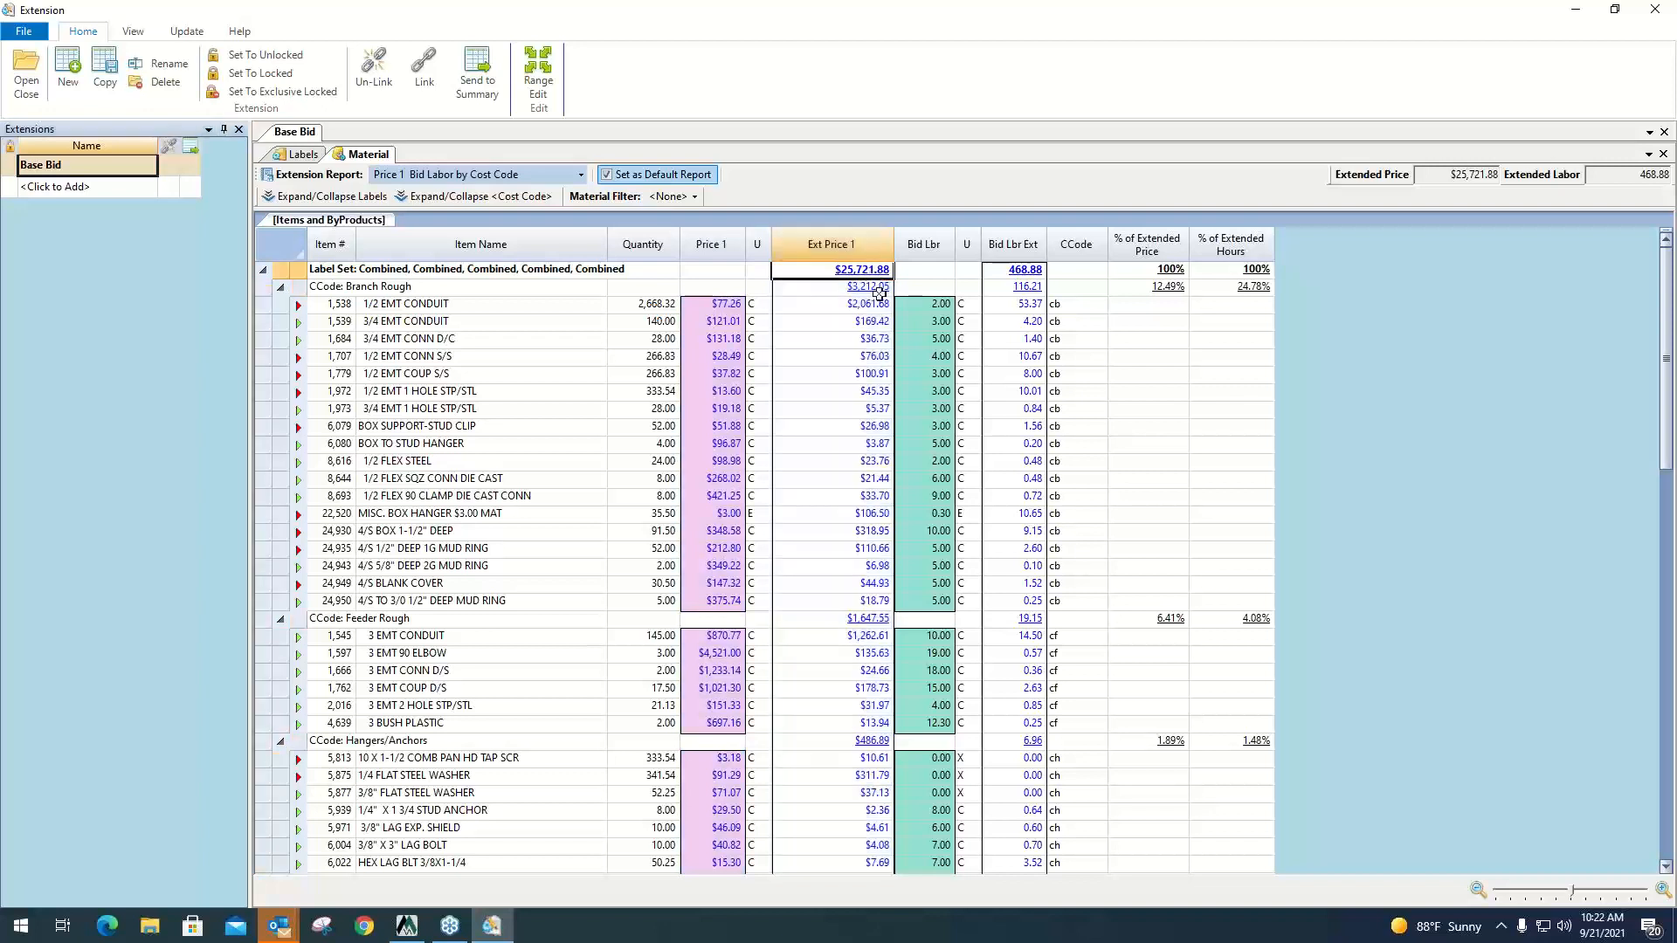
pyautogui.click(870, 303)
pyautogui.click(870, 322)
pyautogui.click(870, 340)
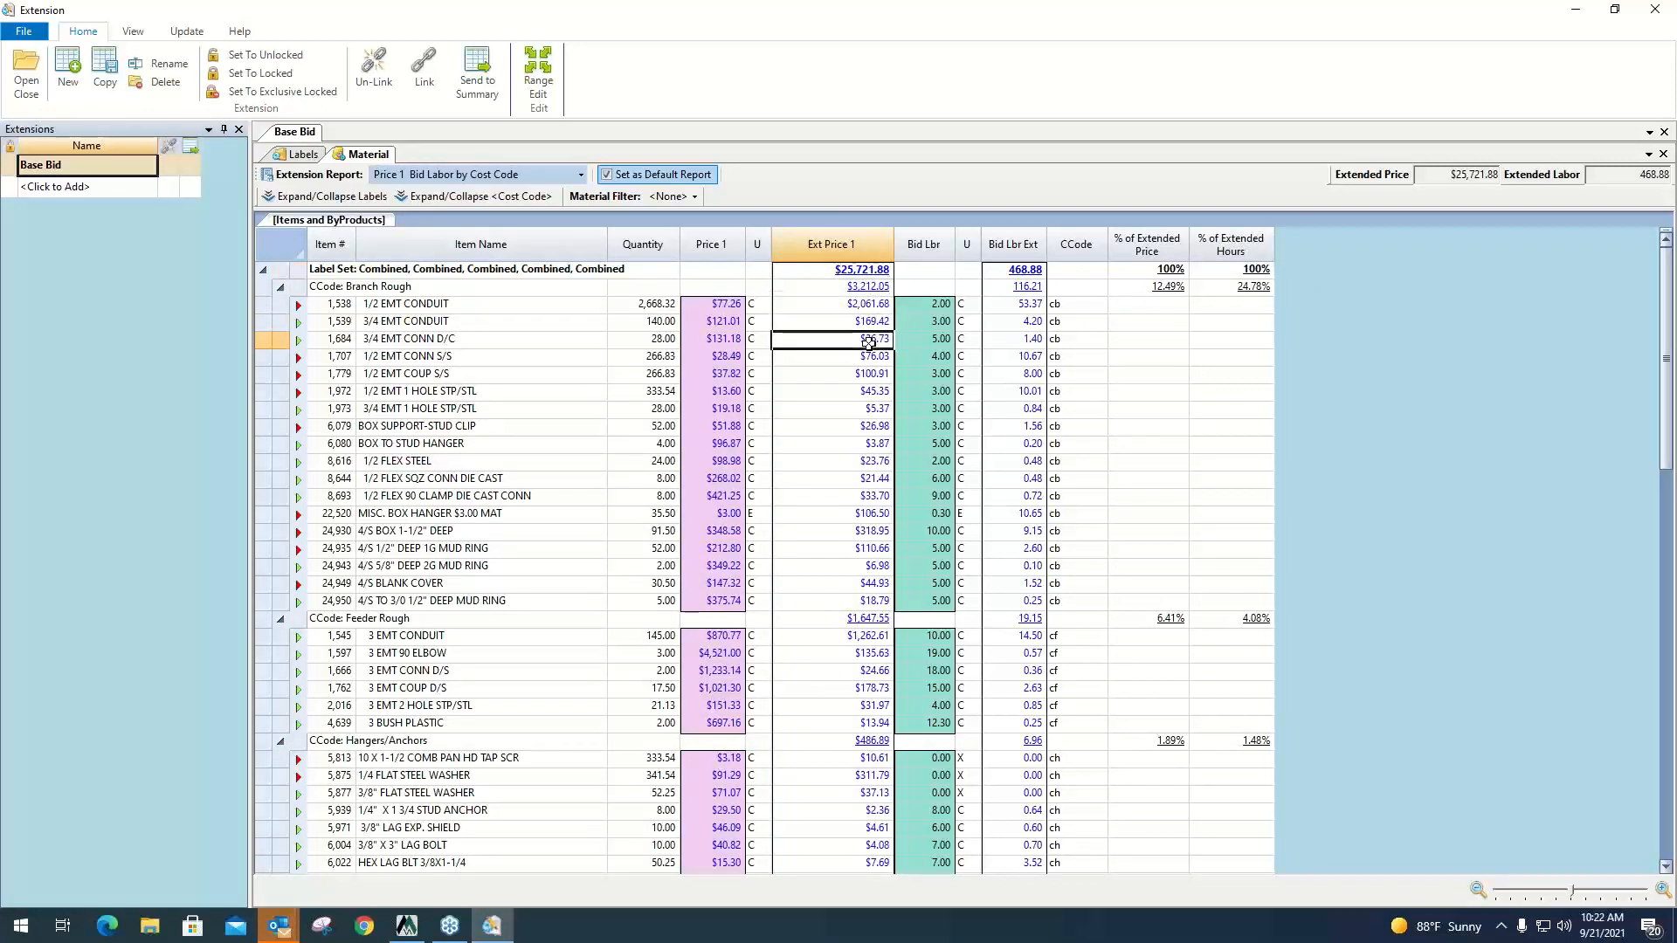
# Examine how quantities and bid labor units extend into labor hours for the Branch Rough items.
pyautogui.click(642, 249)
pyautogui.click(929, 249)
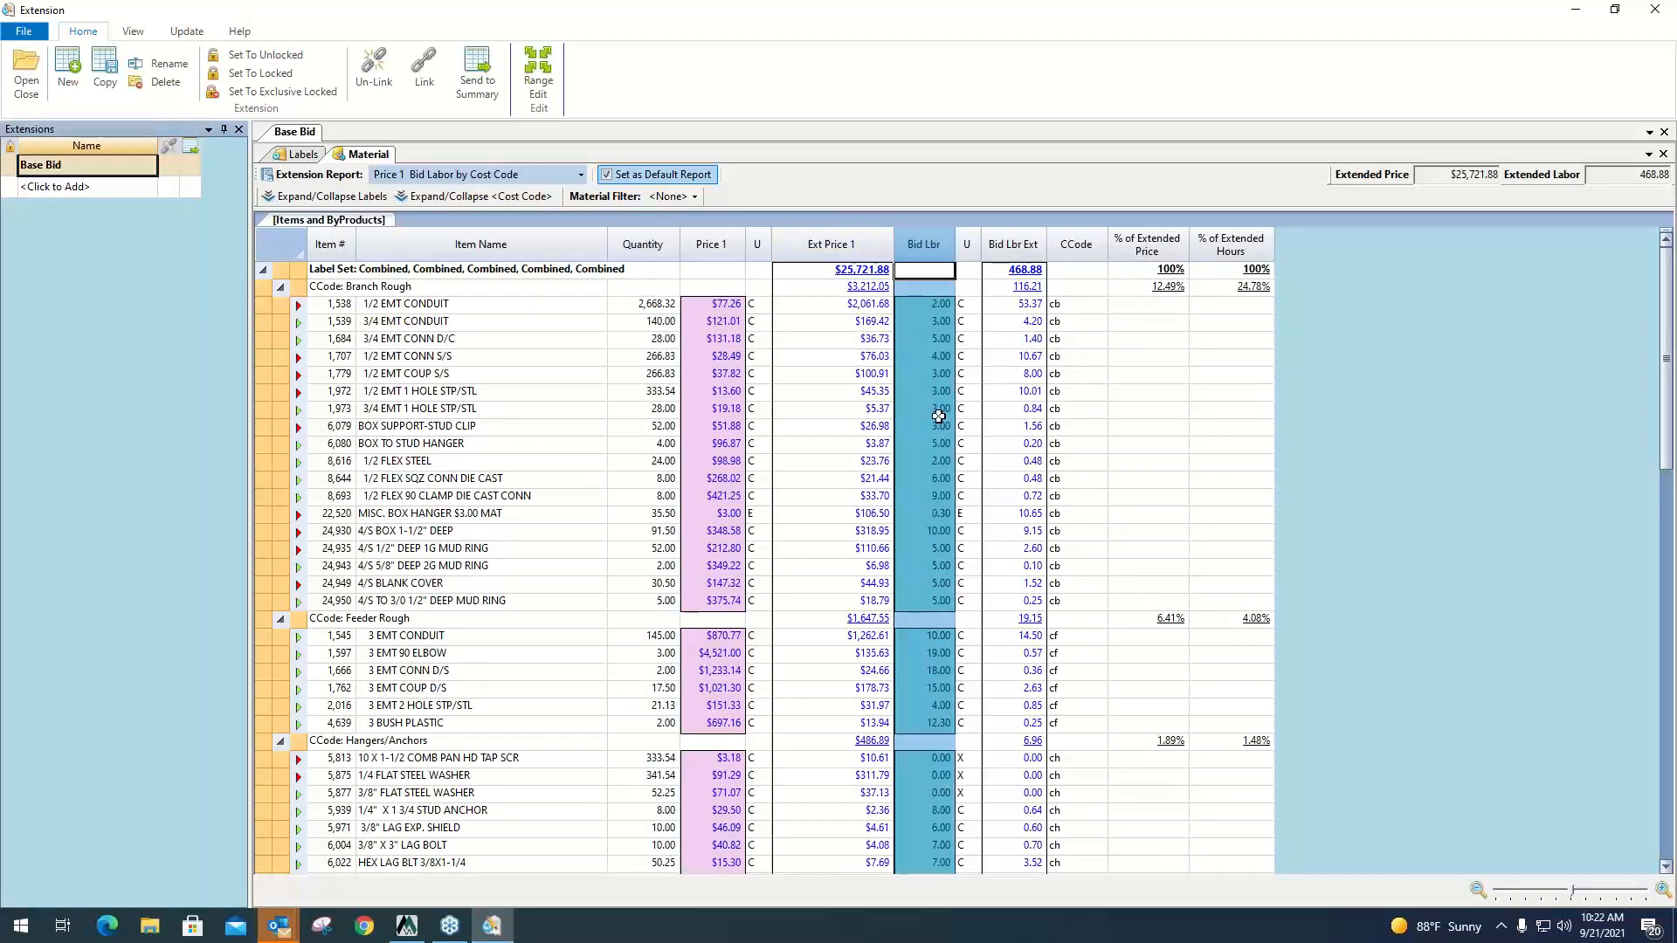
pyautogui.click(1031, 272)
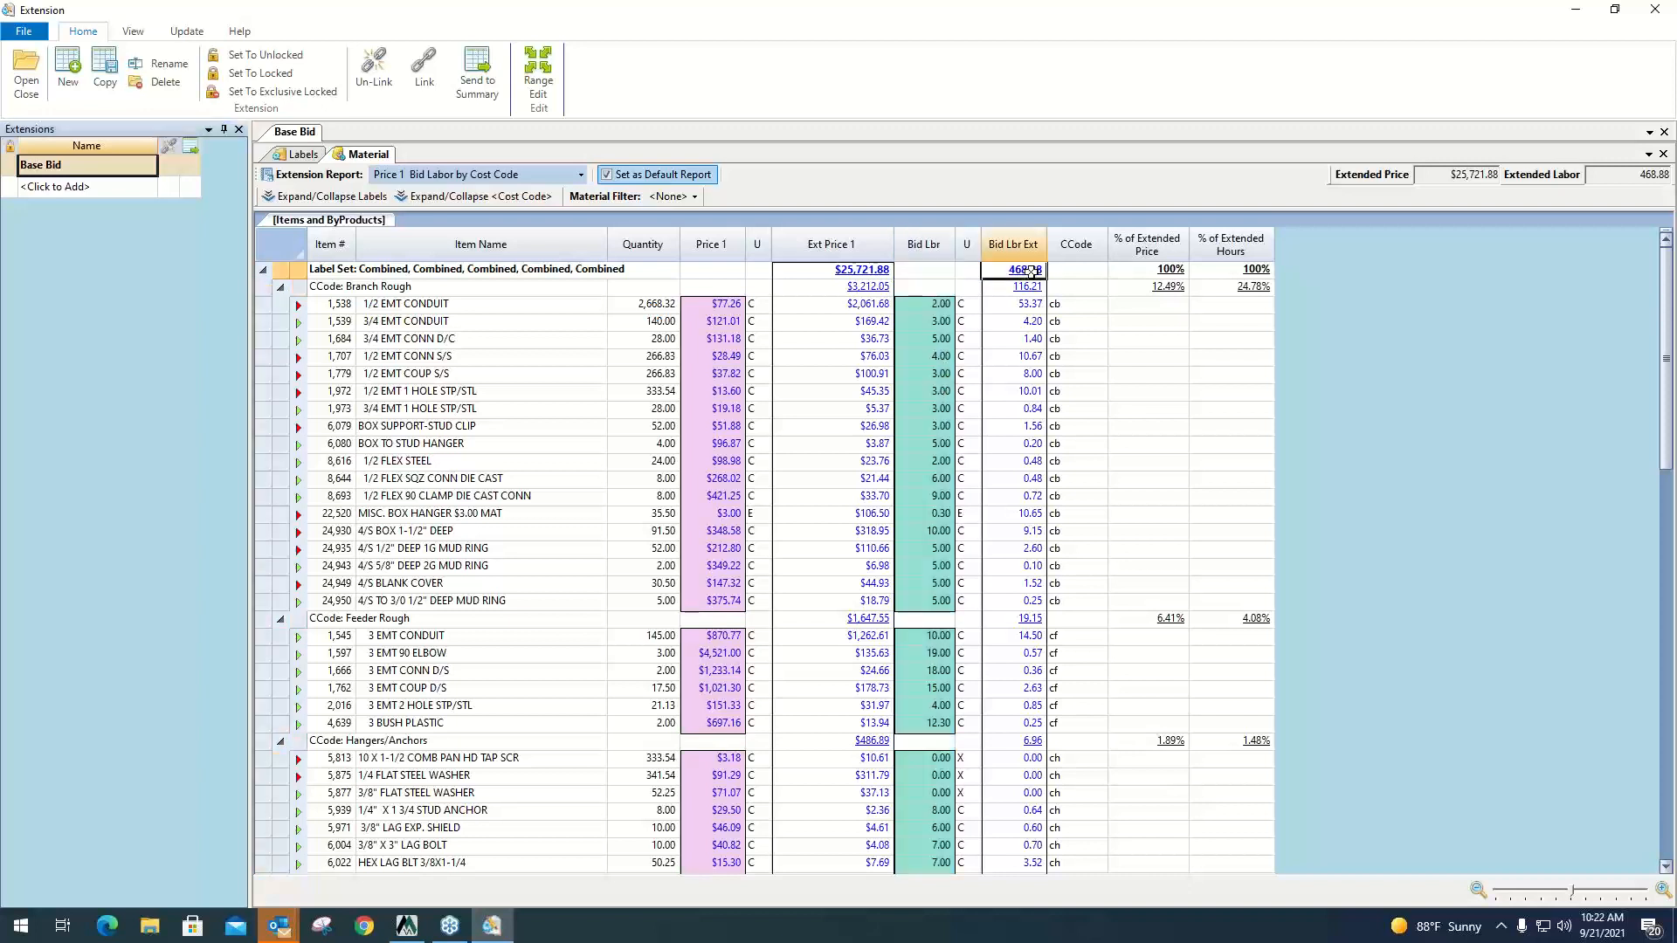
pyautogui.click(1029, 323)
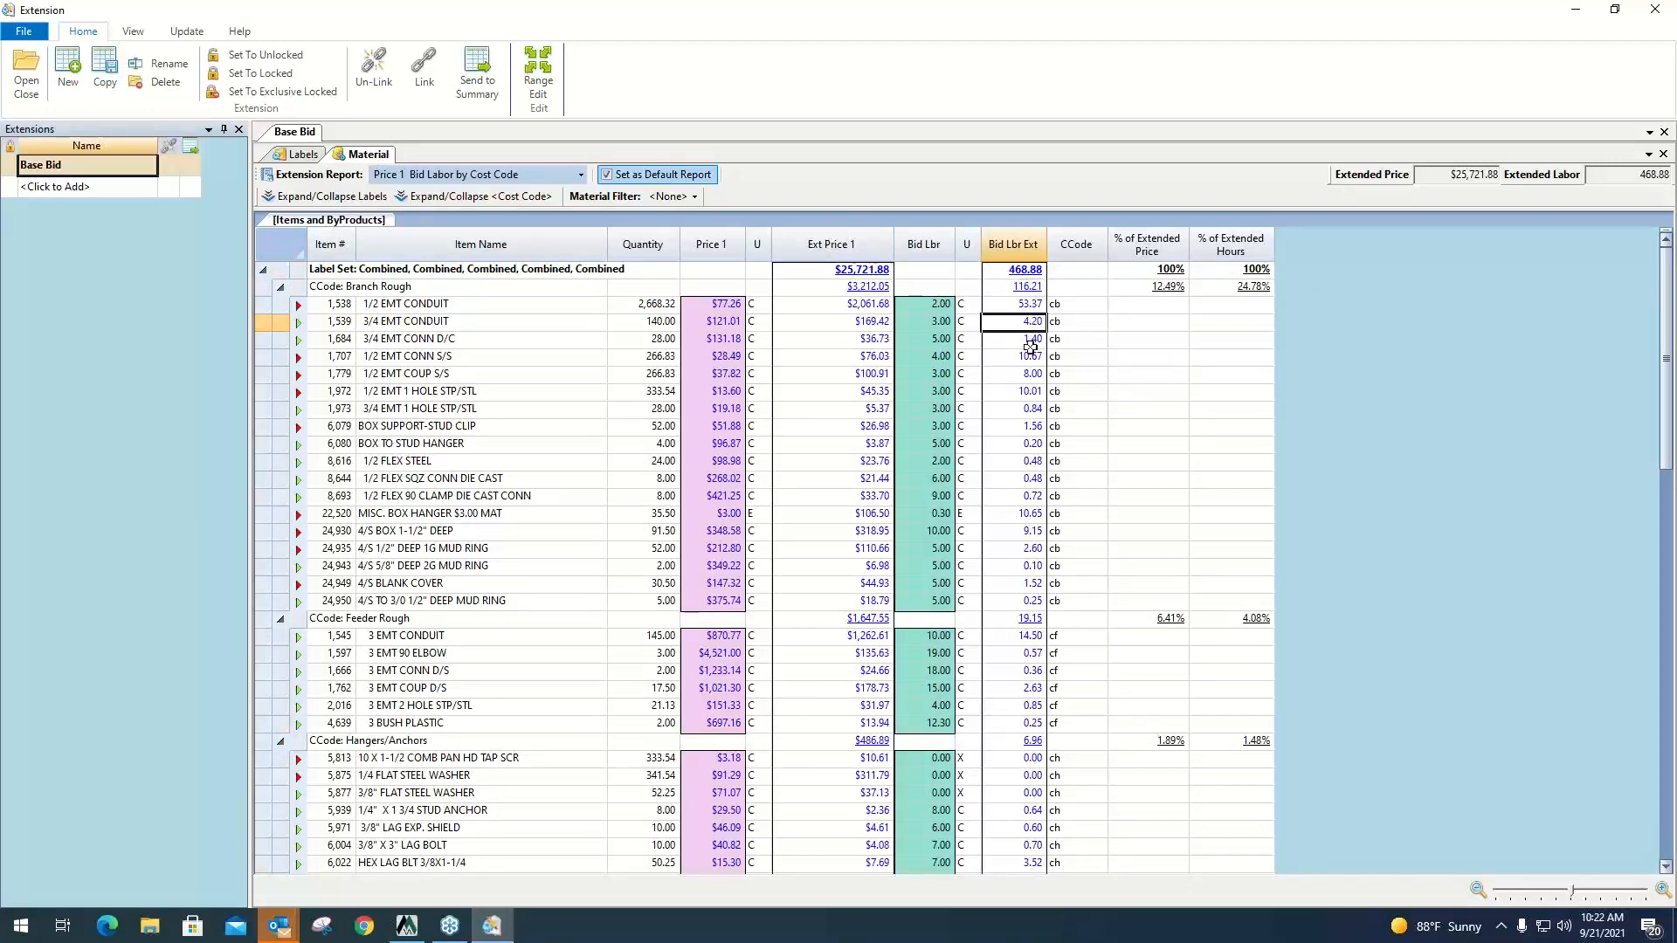
pyautogui.click(1030, 339)
pyautogui.click(1029, 357)
pyautogui.click(1028, 375)
pyautogui.click(1027, 392)
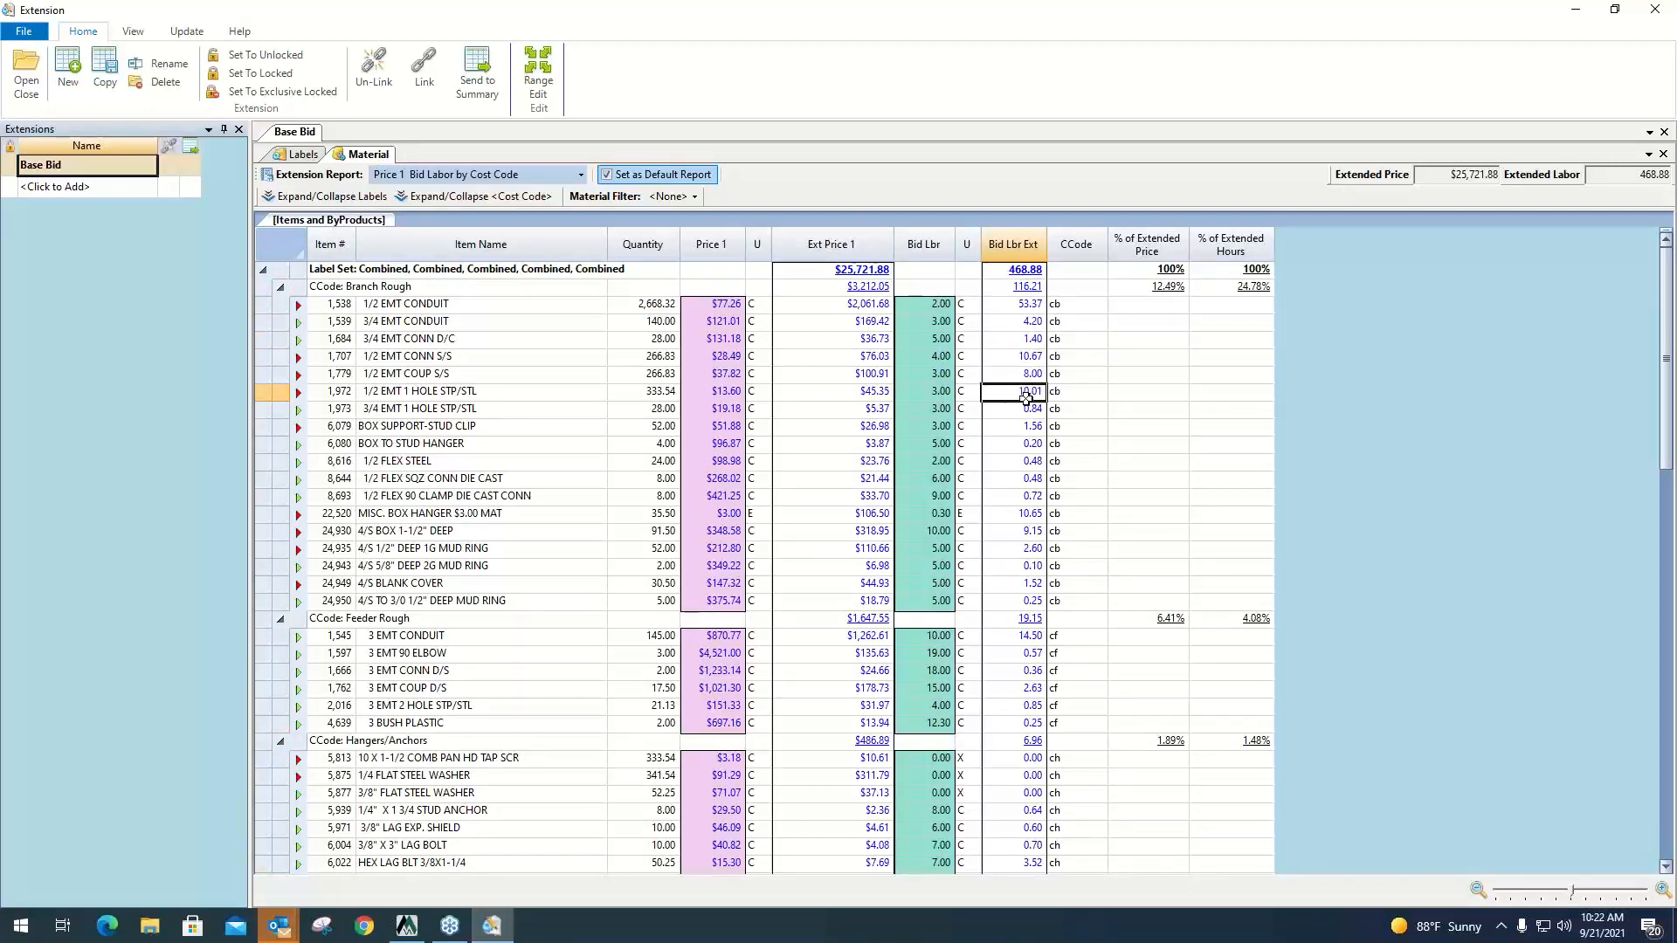
pyautogui.click(1027, 408)
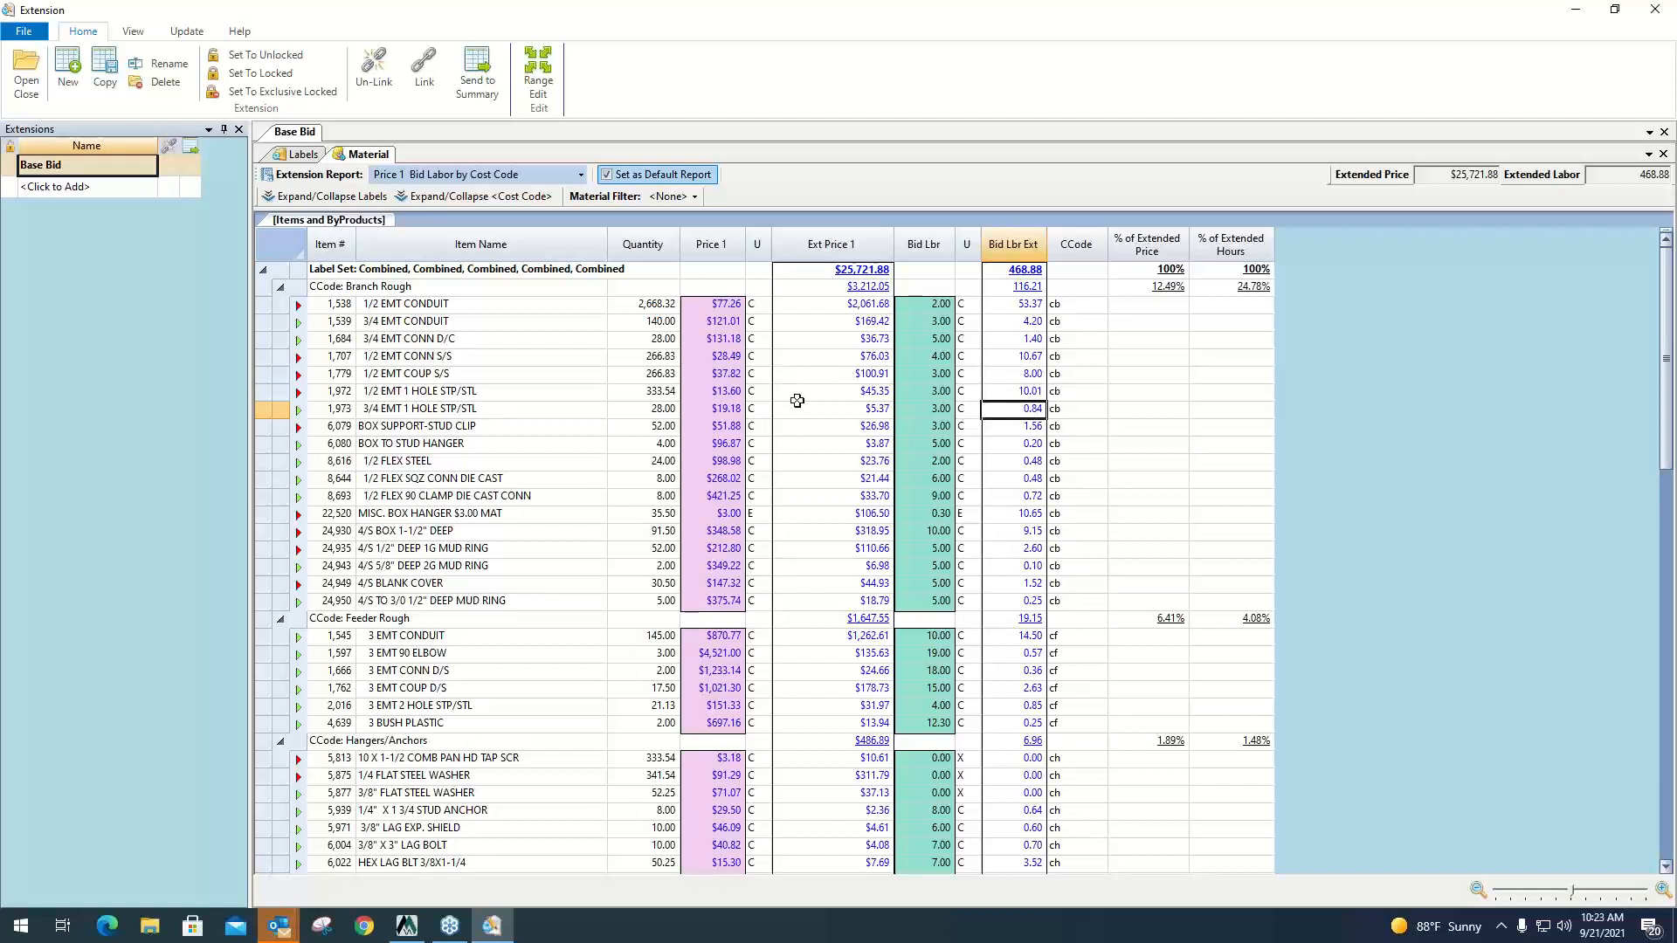
# Set the Price 1 value of the 1/2 EMT CONDUIT item to $50.00.
pyautogui.click(727, 307)
pyautogui.write('50')
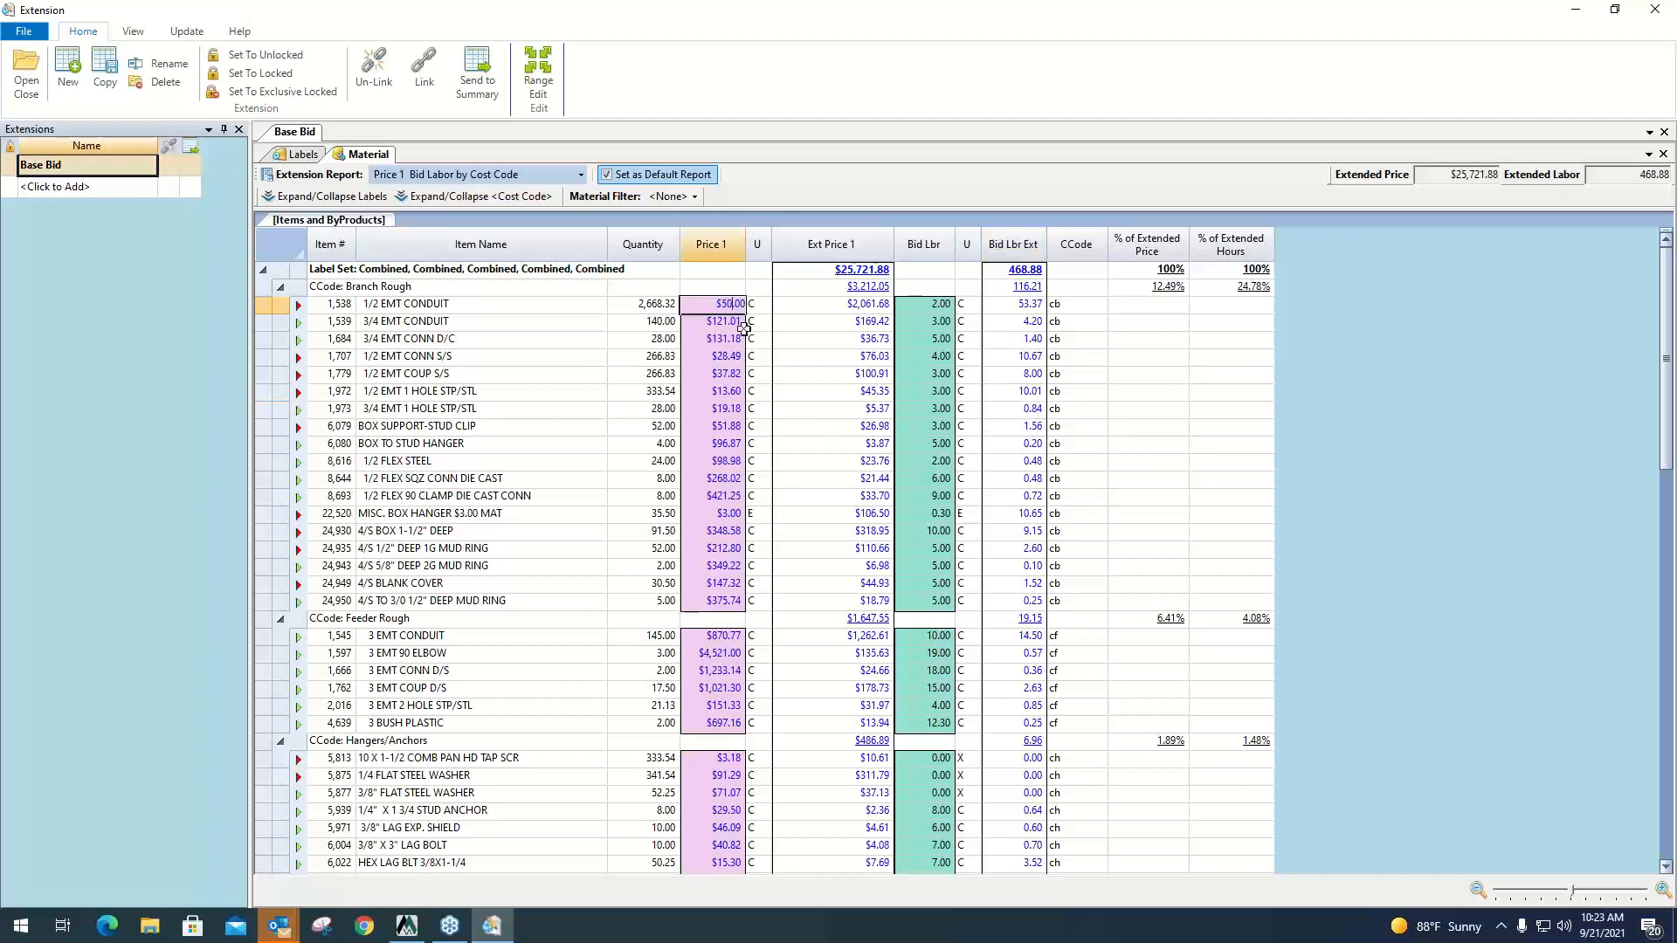
pyautogui.press('Return')
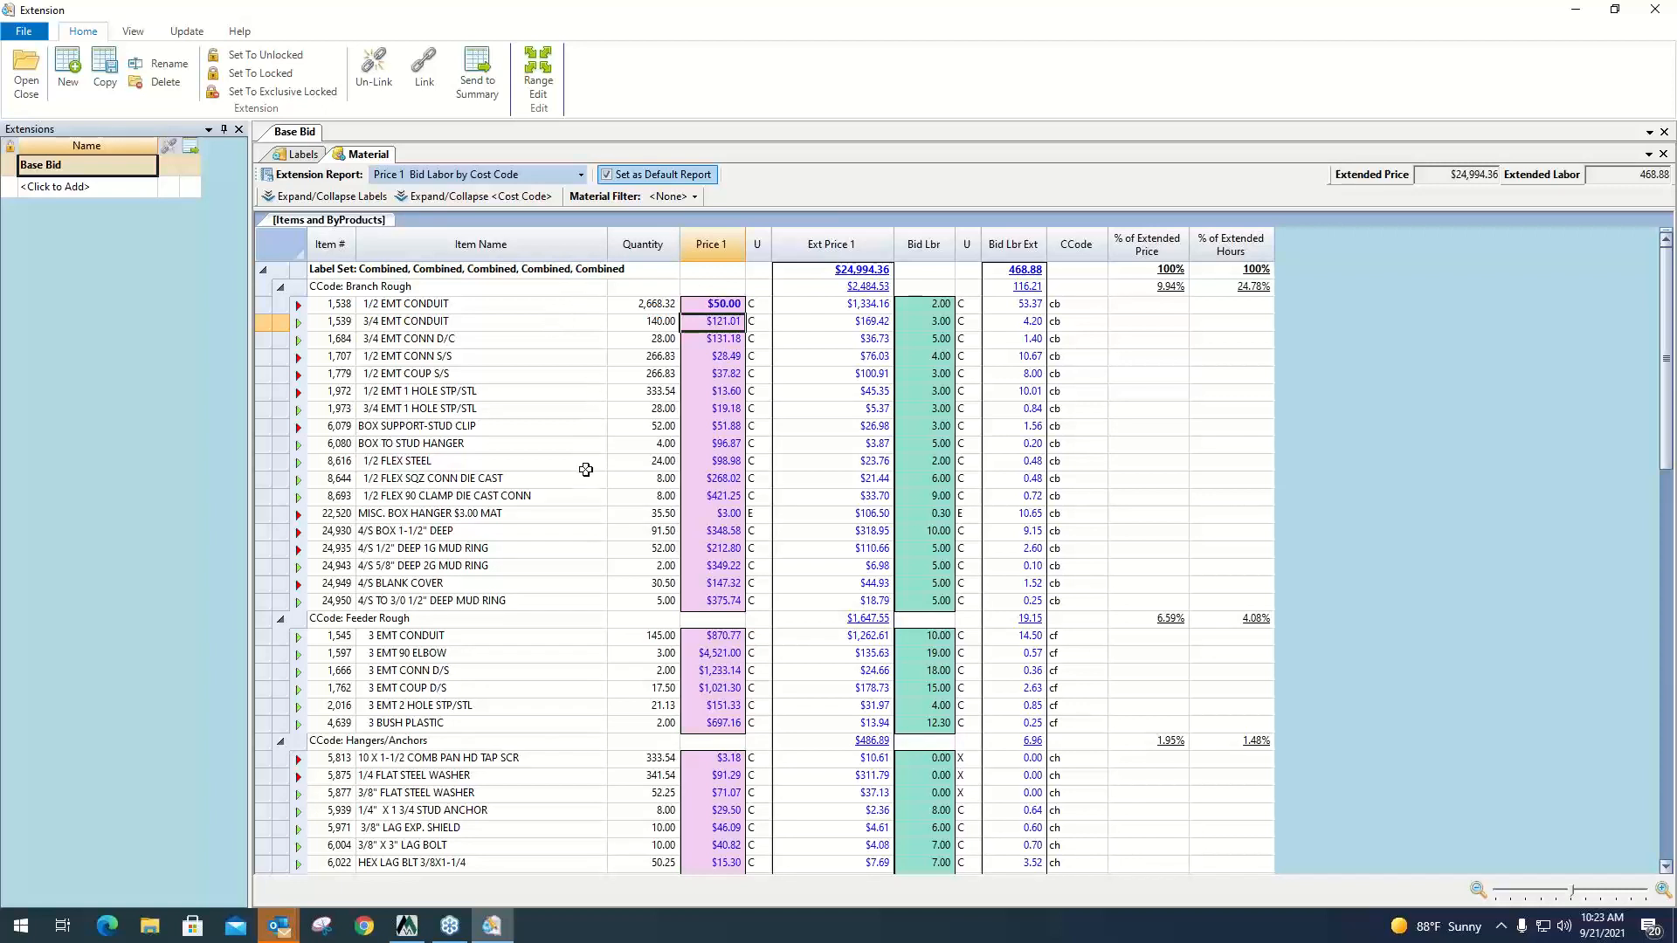
# Check the Branch Rough and Feeder Rough cost code groups, and send the Base Bid extension to the summary.
pyautogui.click(477, 292)
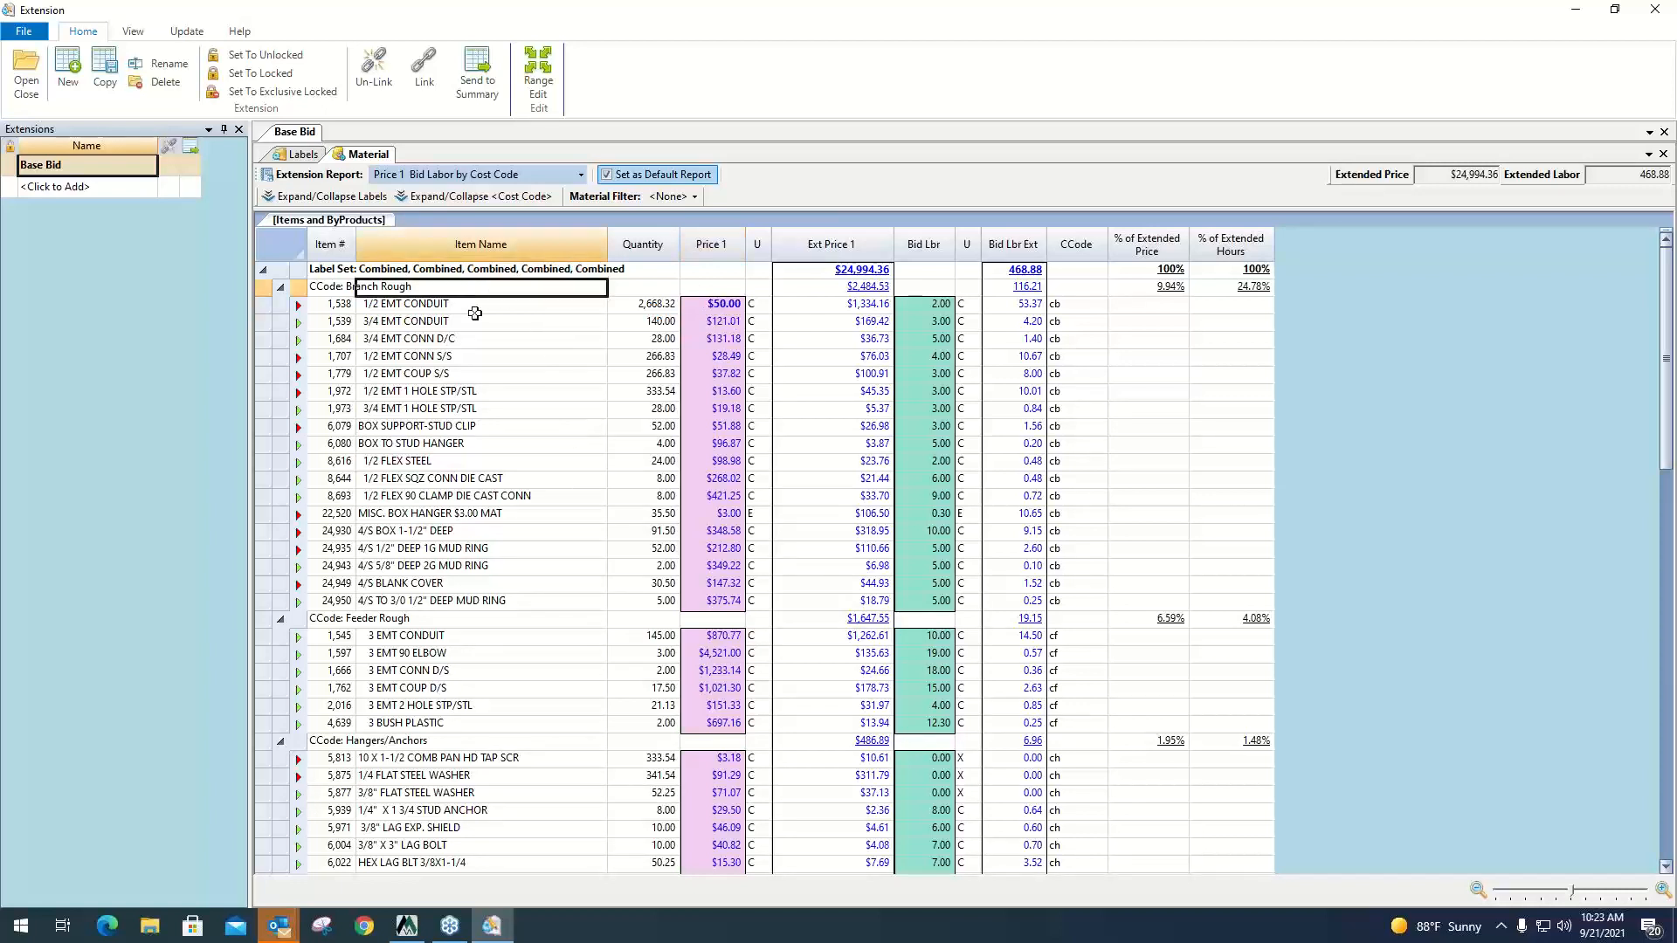
pyautogui.click(457, 622)
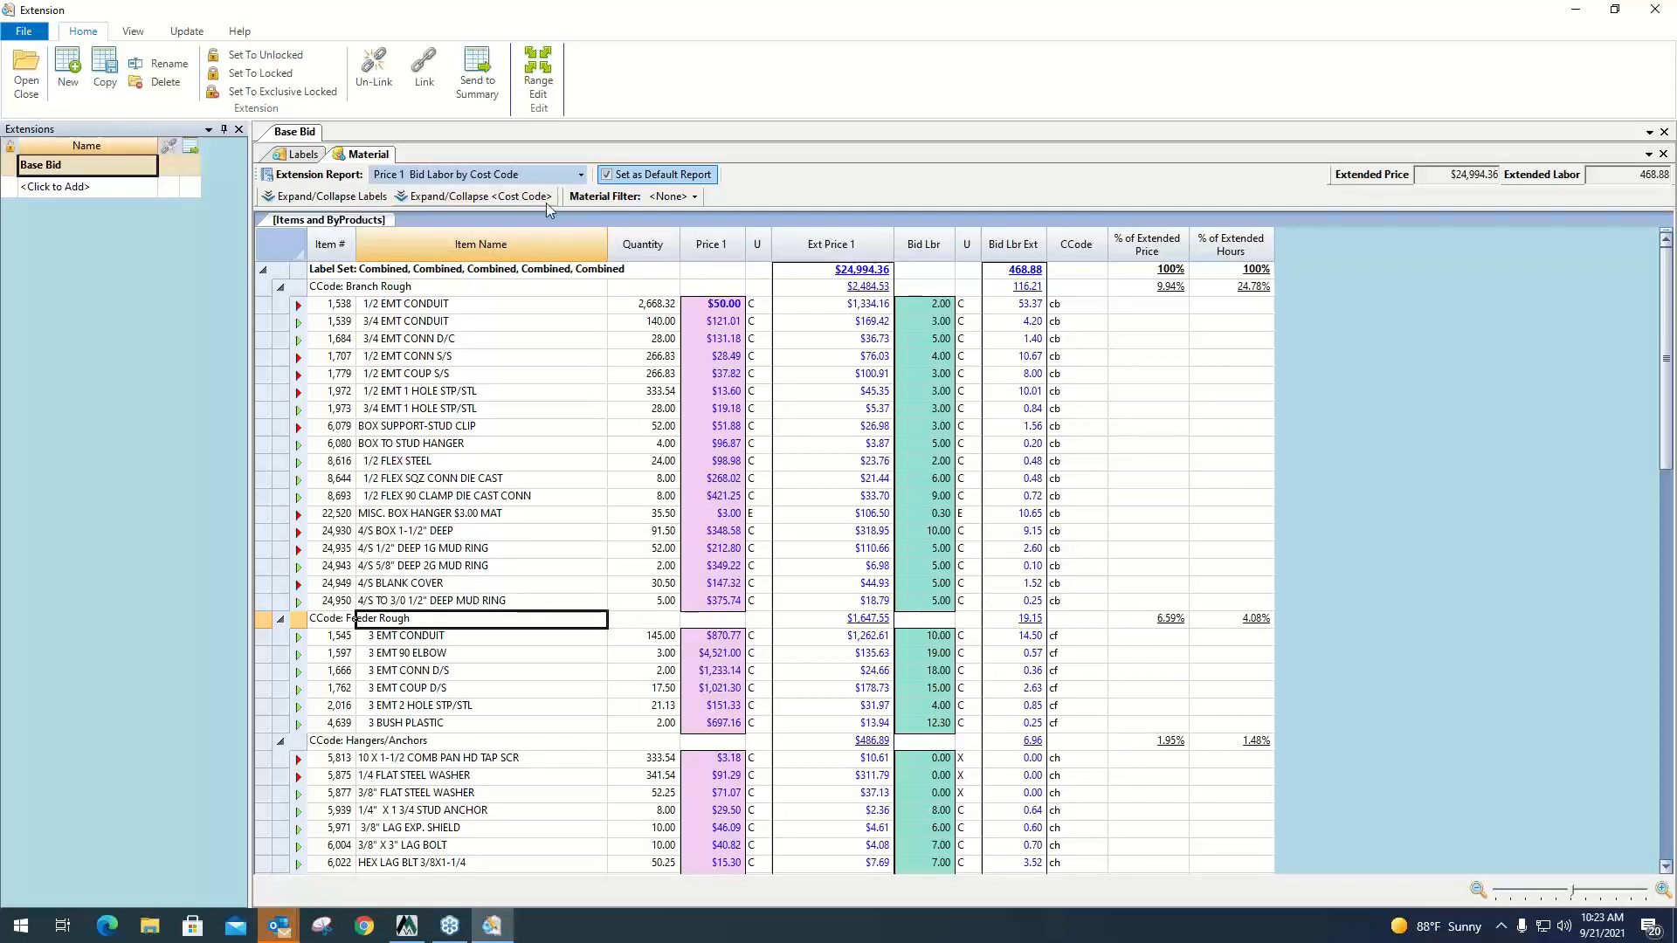
pyautogui.click(486, 78)
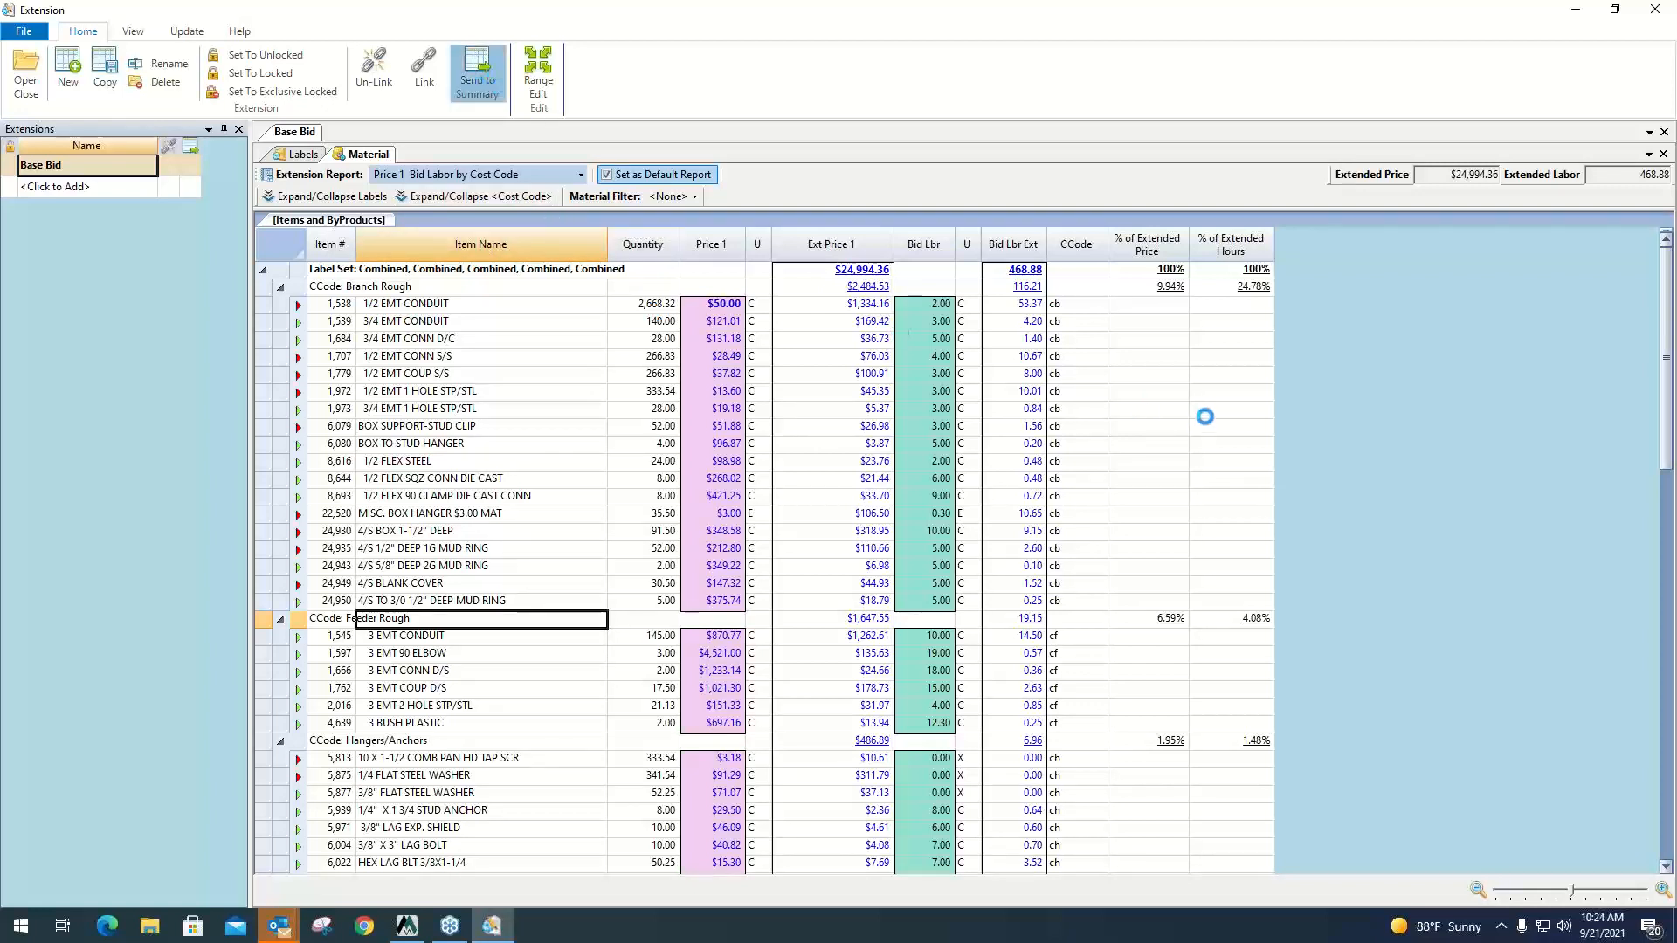
# Close the Base Bid extension and open the job's bid summary to check its Materials and Labor lines.
pyautogui.click(952, 527)
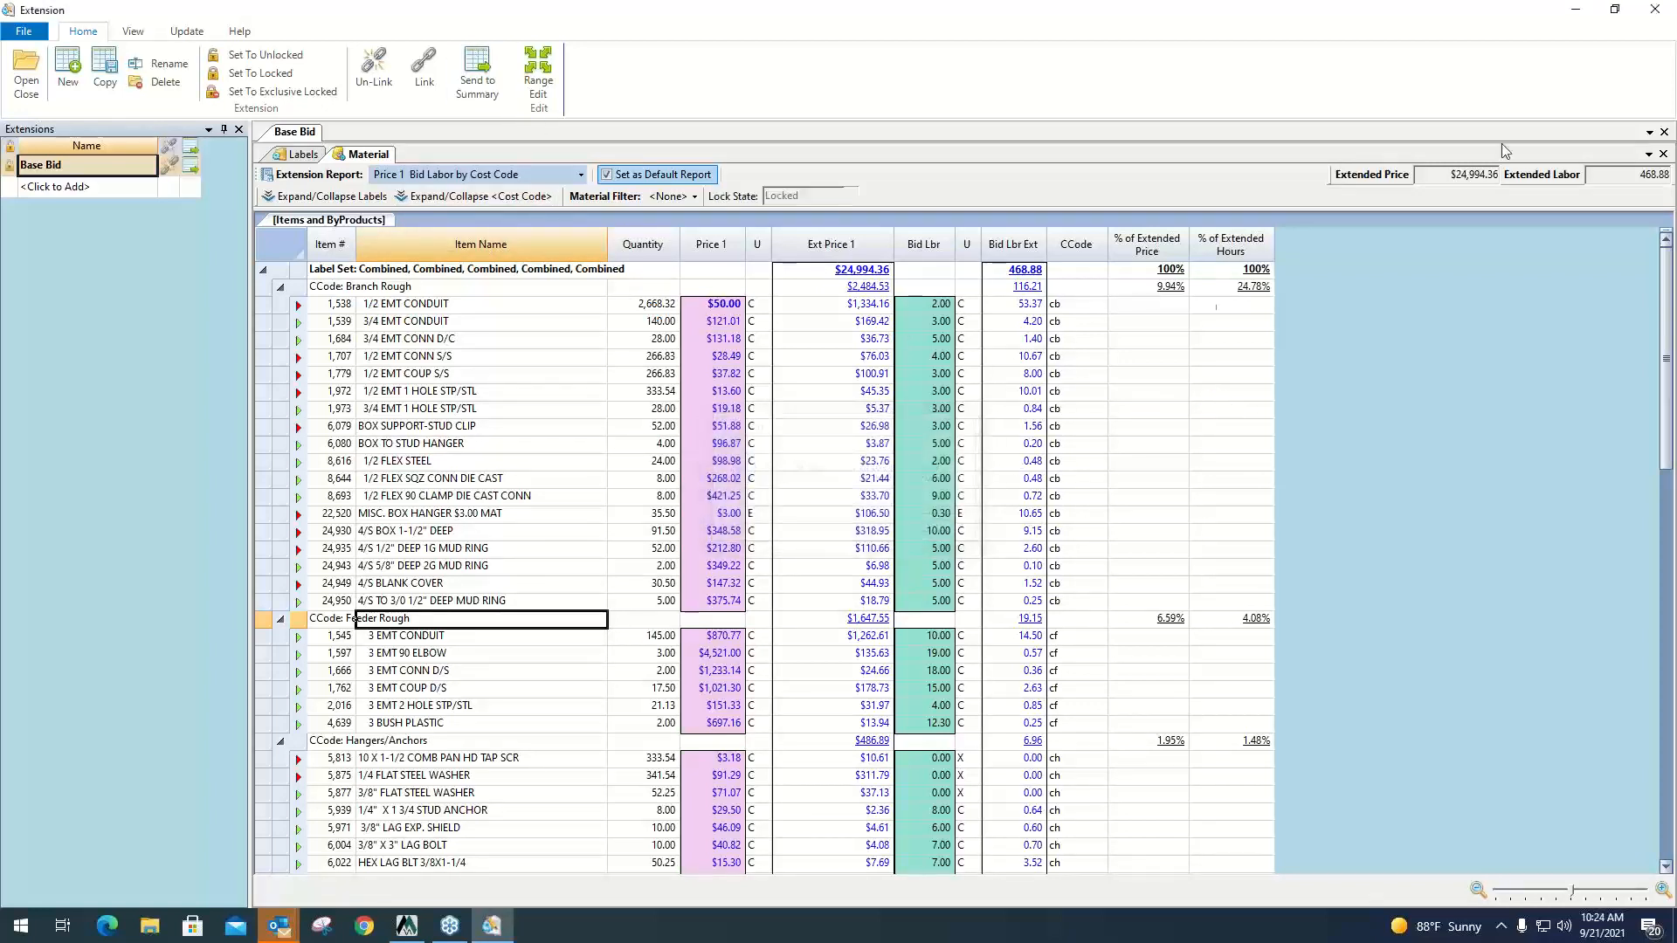
pyautogui.click(1654, 10)
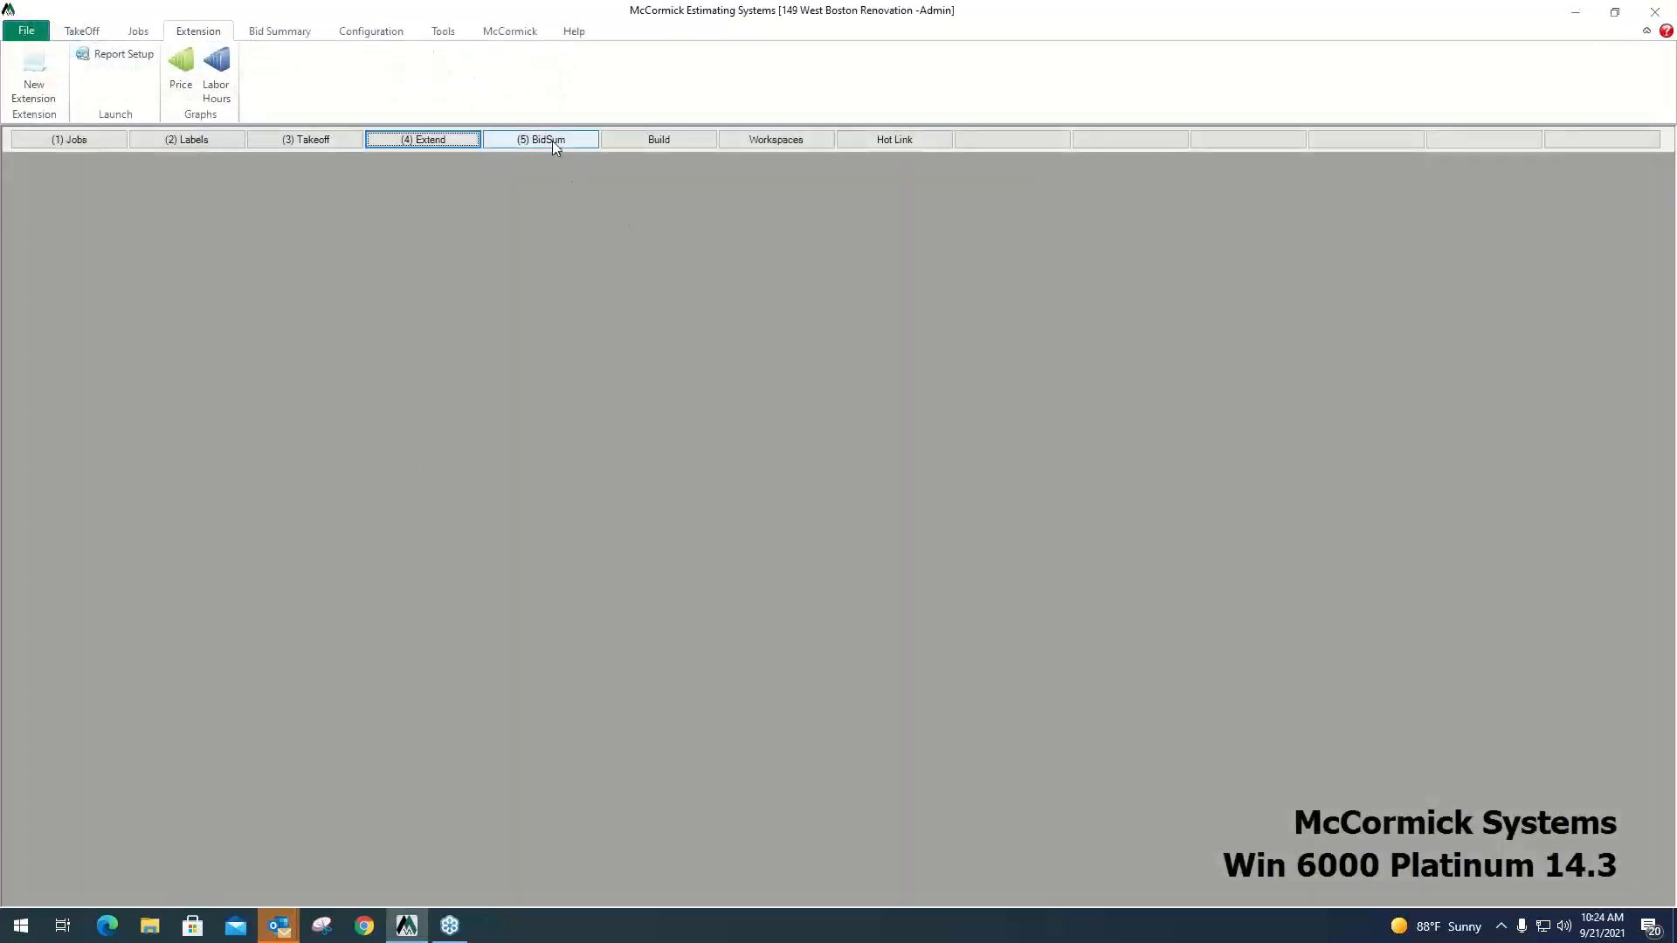
pyautogui.click(554, 142)
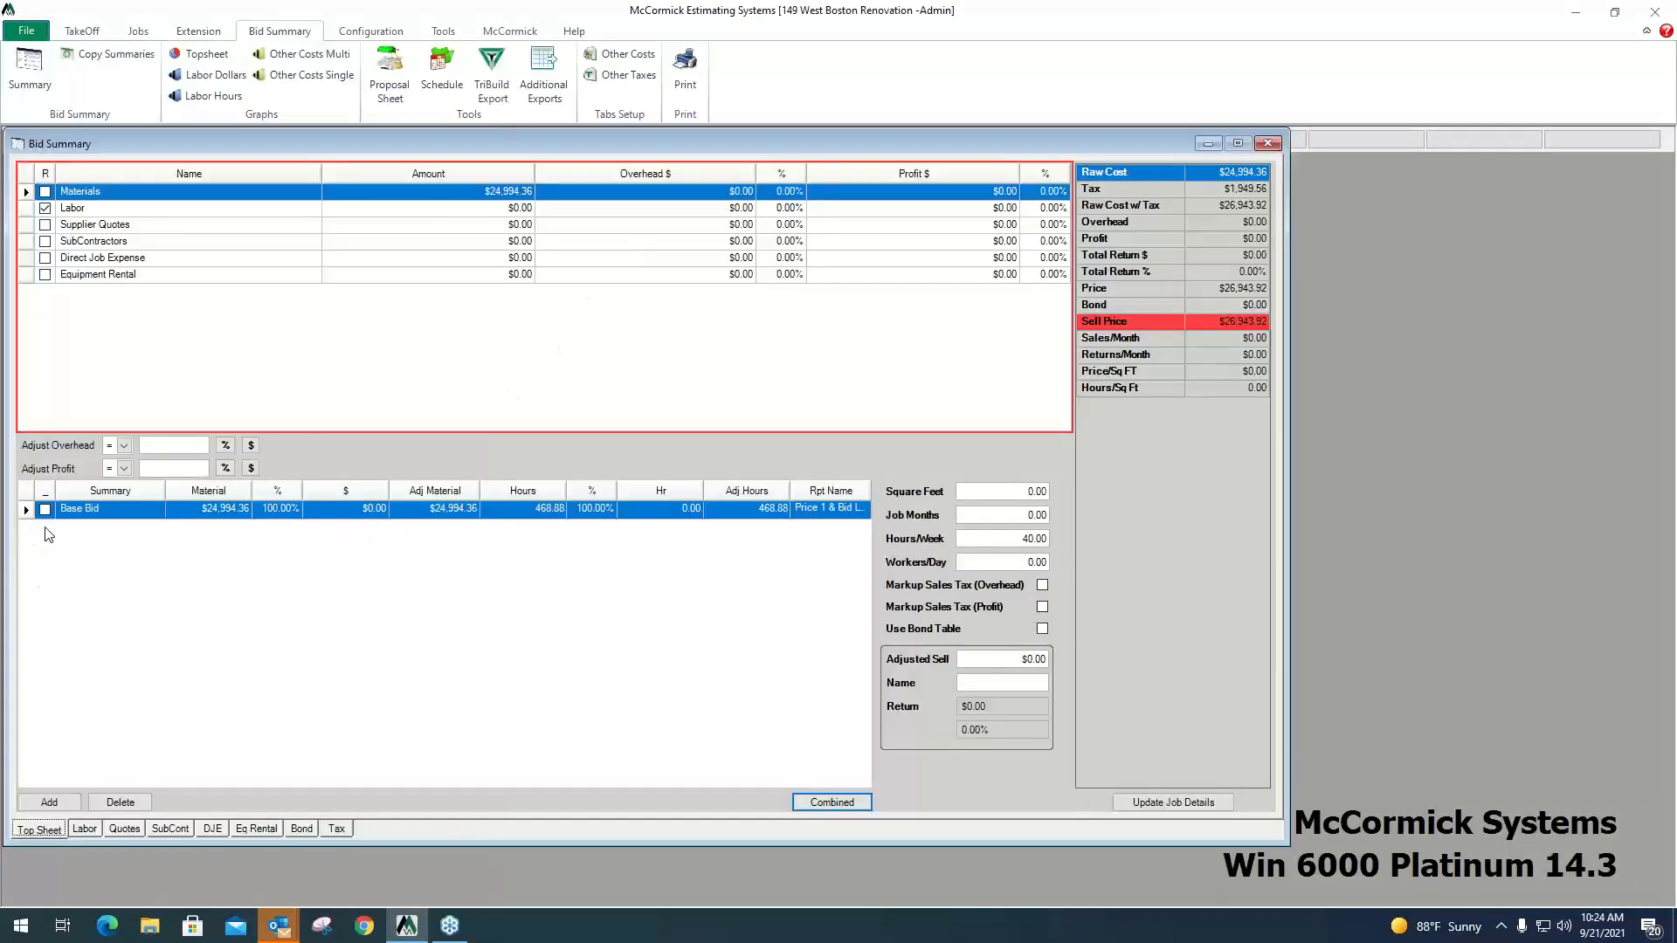
pyautogui.click(120, 515)
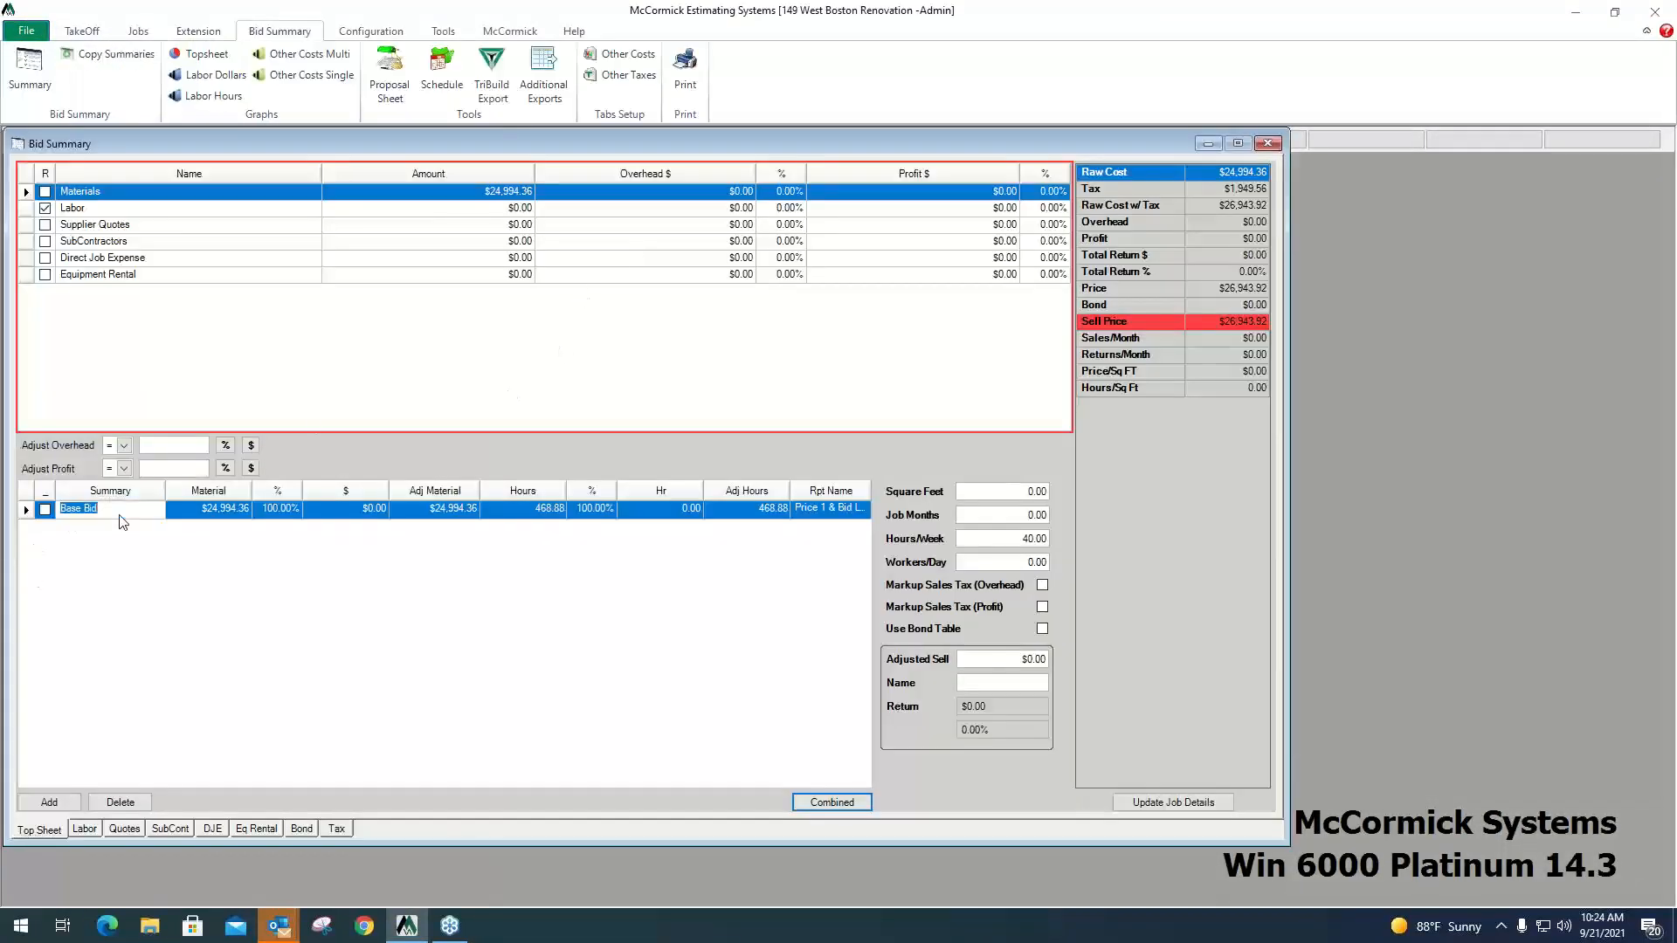
pyautogui.click(441, 174)
pyautogui.click(282, 177)
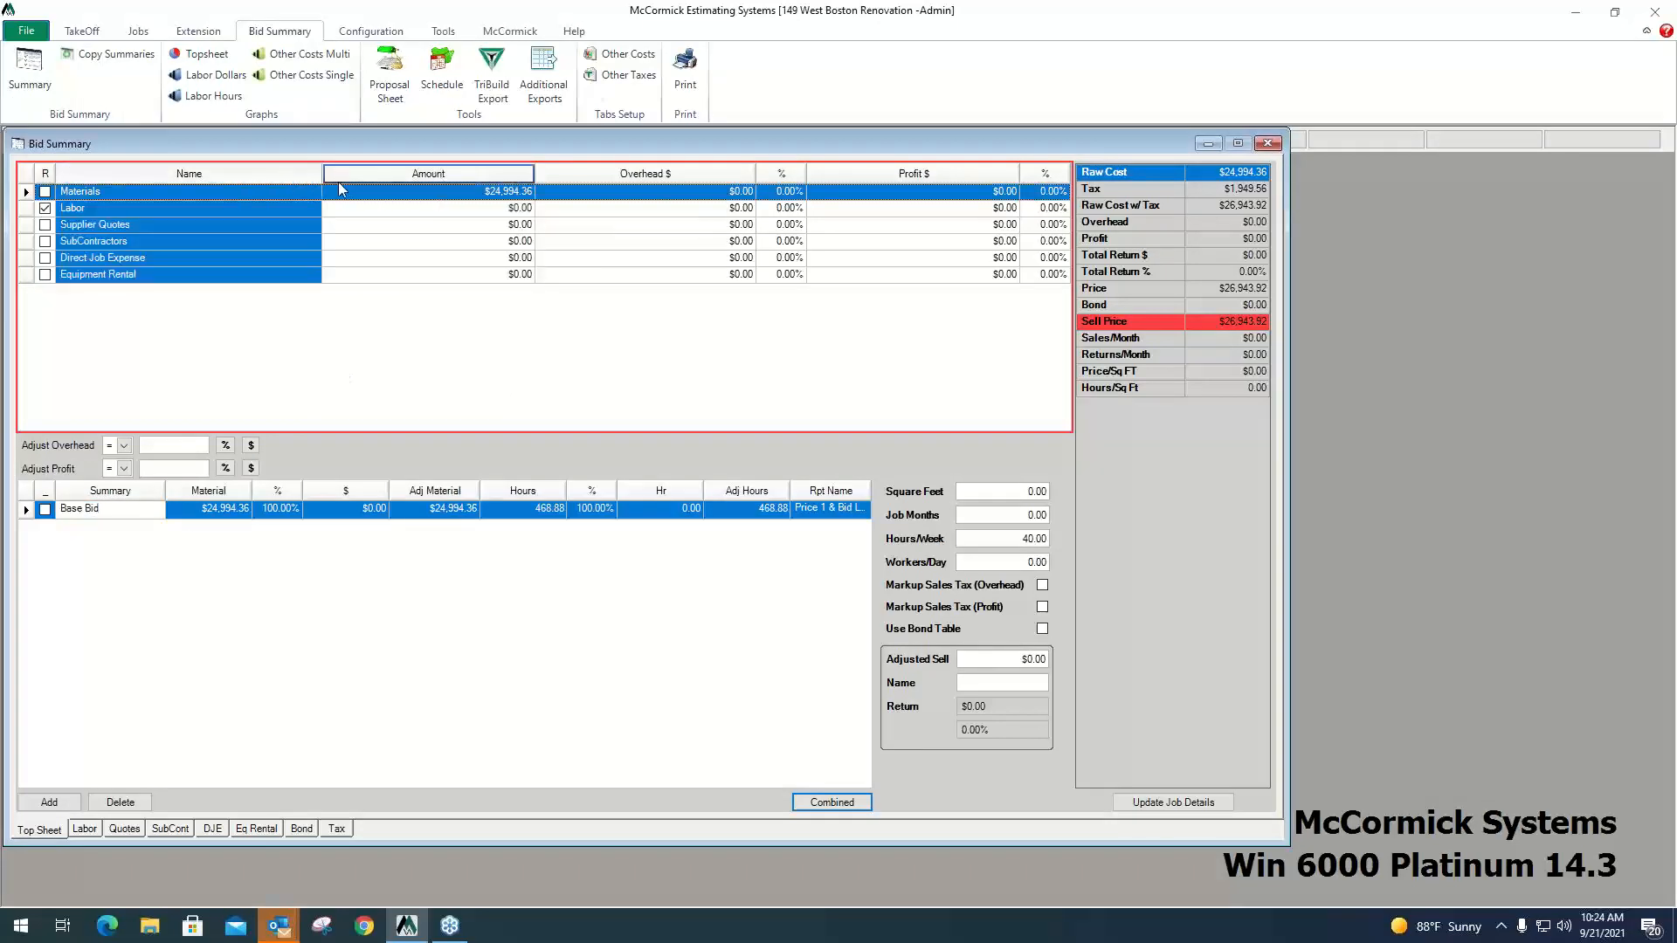
pyautogui.click(260, 193)
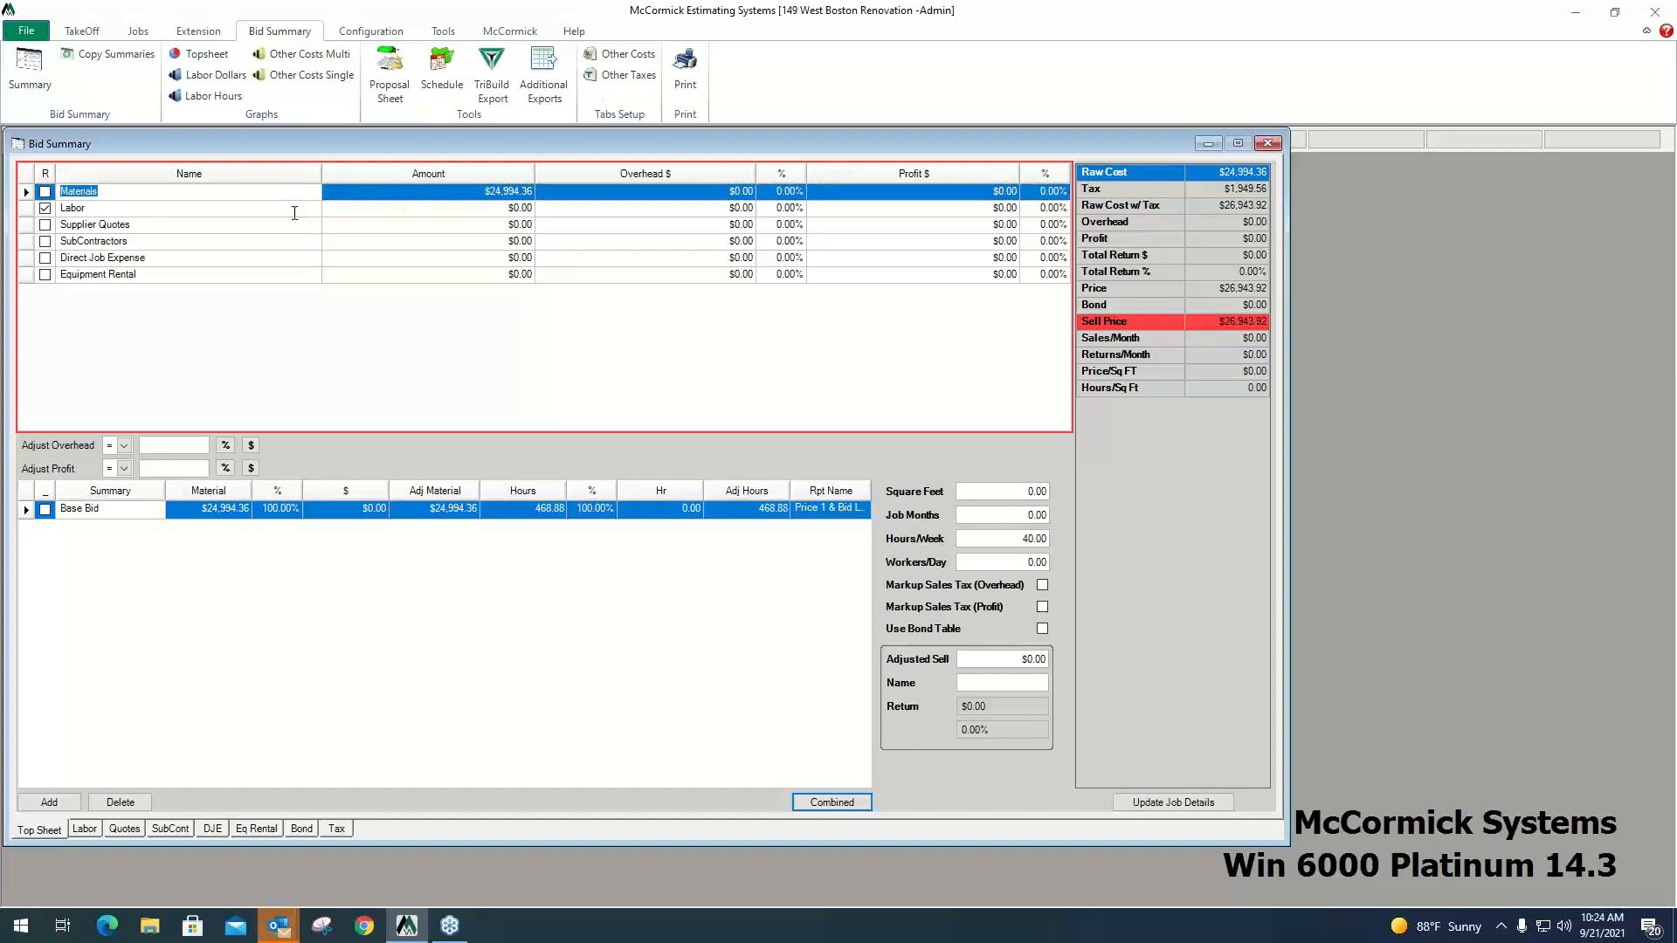
pyautogui.click(295, 211)
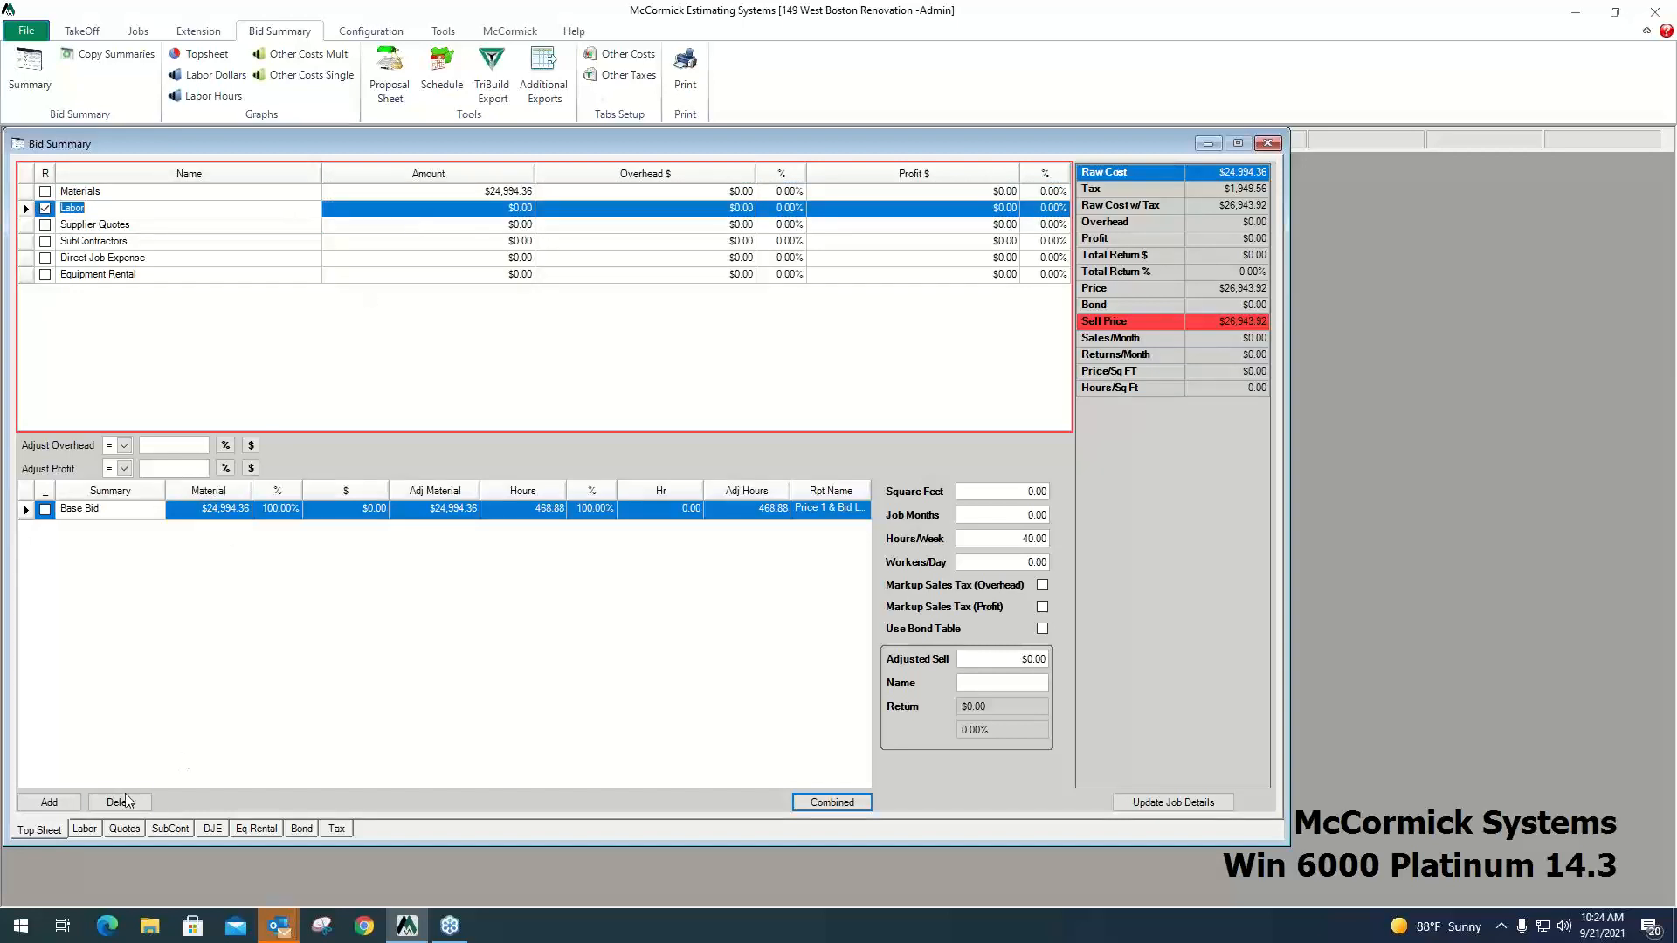
# Add the Foreman and J/Mn Tec labor classes from the Phoenix Inside rates to the bid's labor breakdown.
pyautogui.click(84, 829)
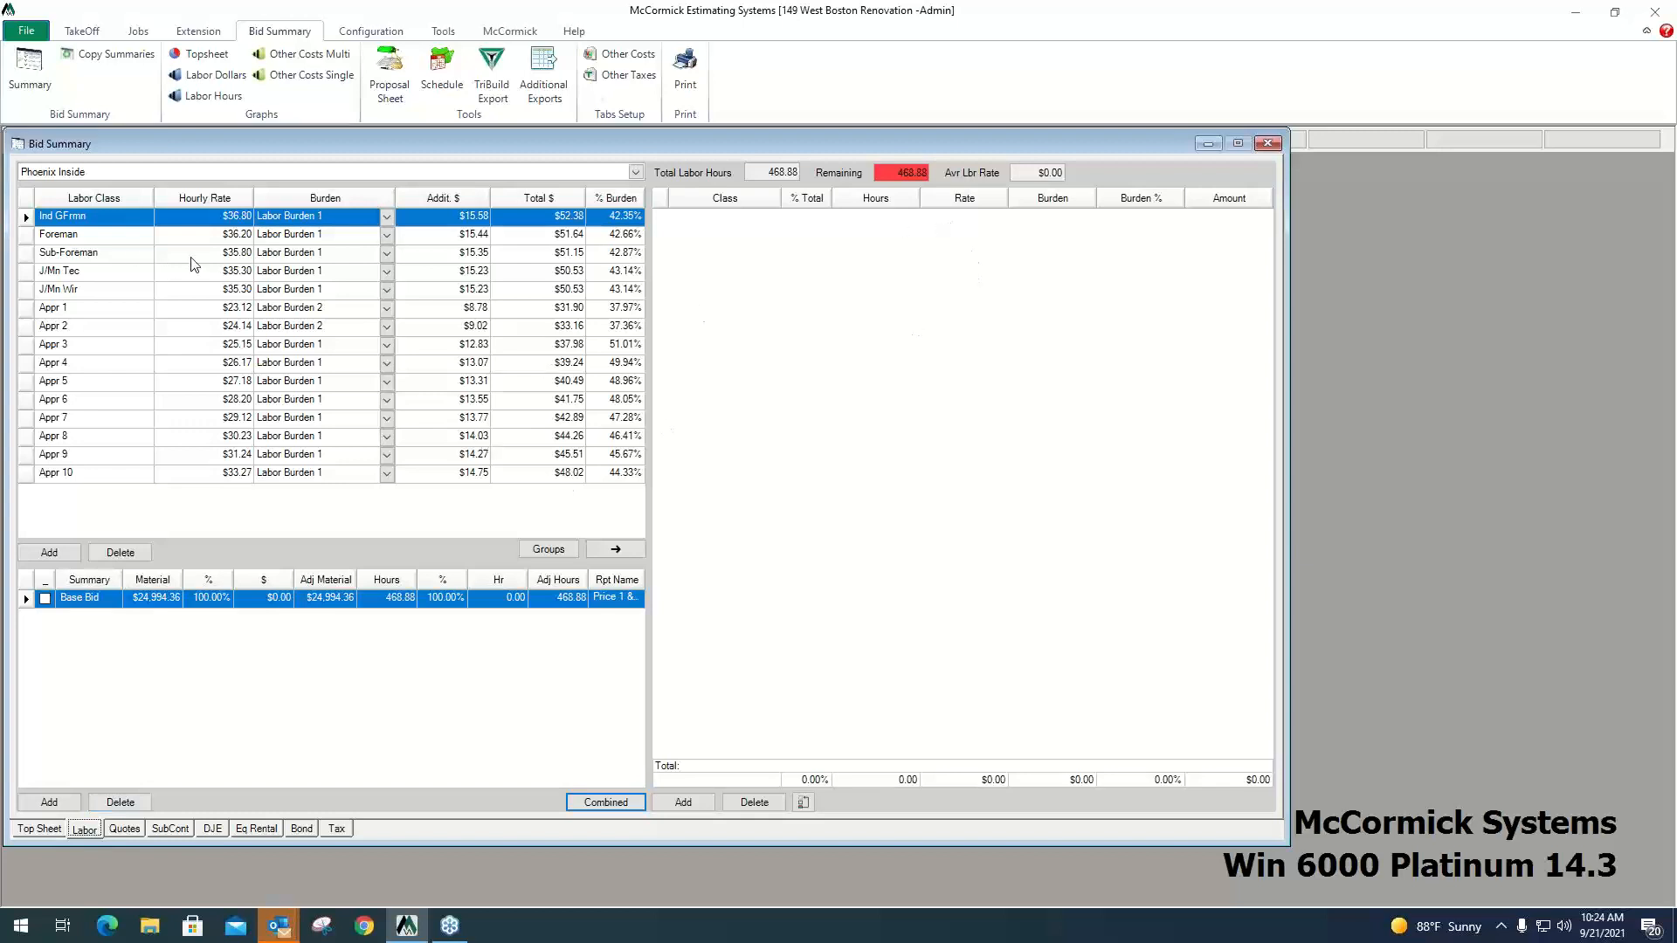
pyautogui.press('Down')
pyautogui.press('Down')
pyautogui.press('Down')
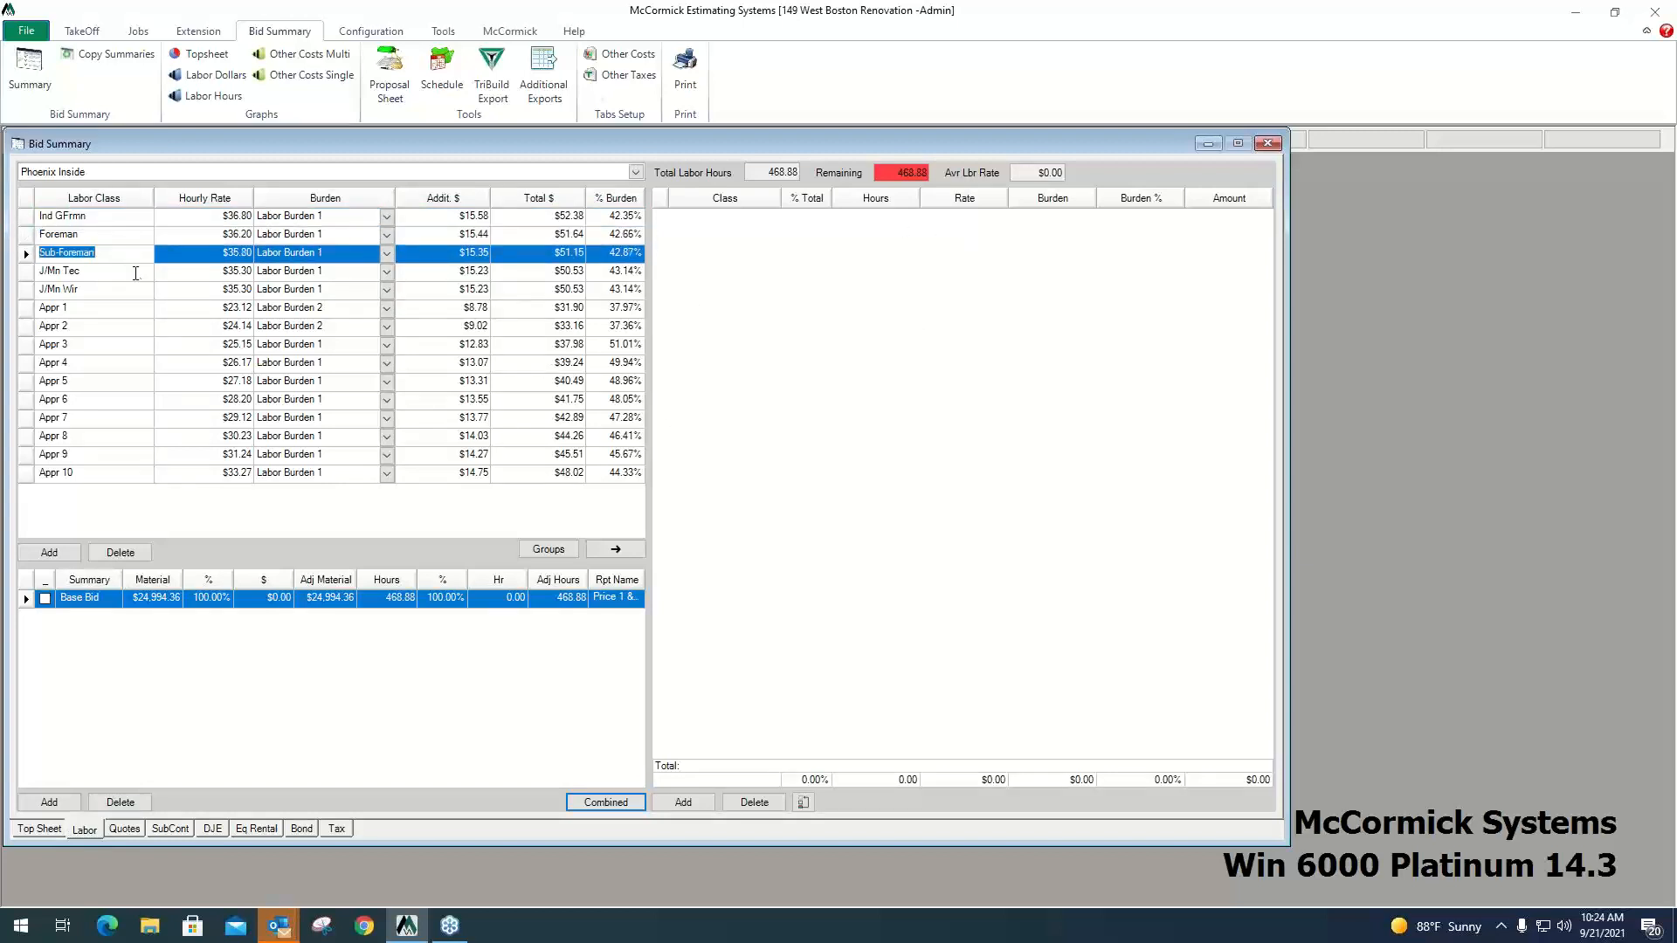
pyautogui.click(115, 233)
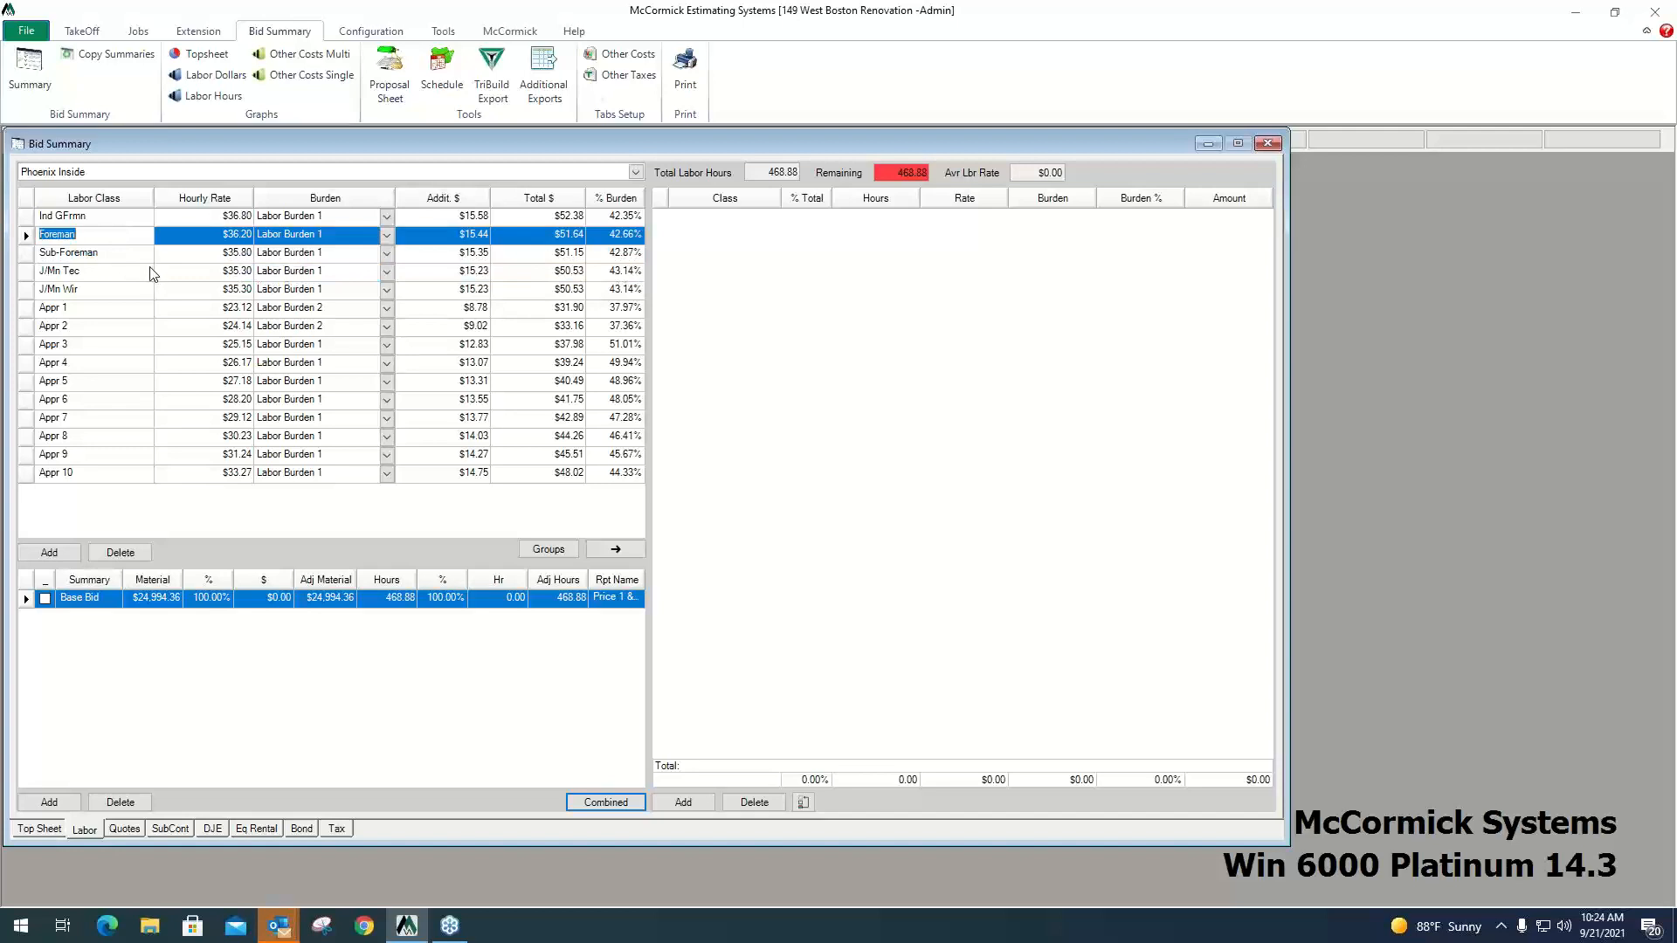
pyautogui.click(621, 549)
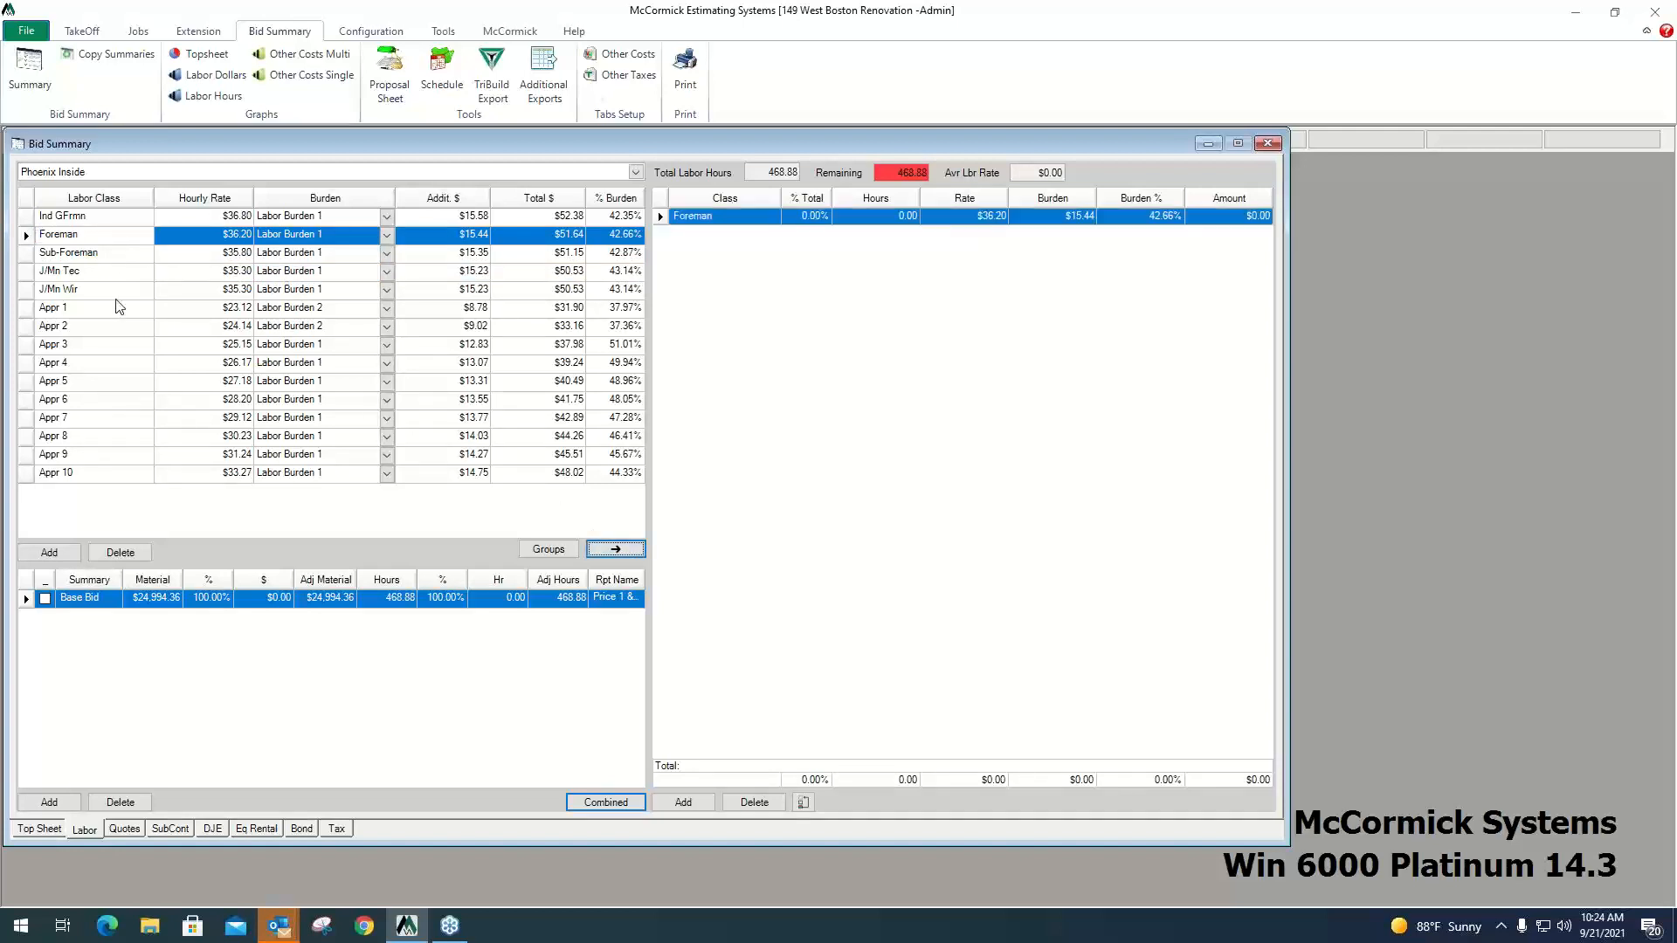
pyautogui.click(116, 274)
pyautogui.click(616, 550)
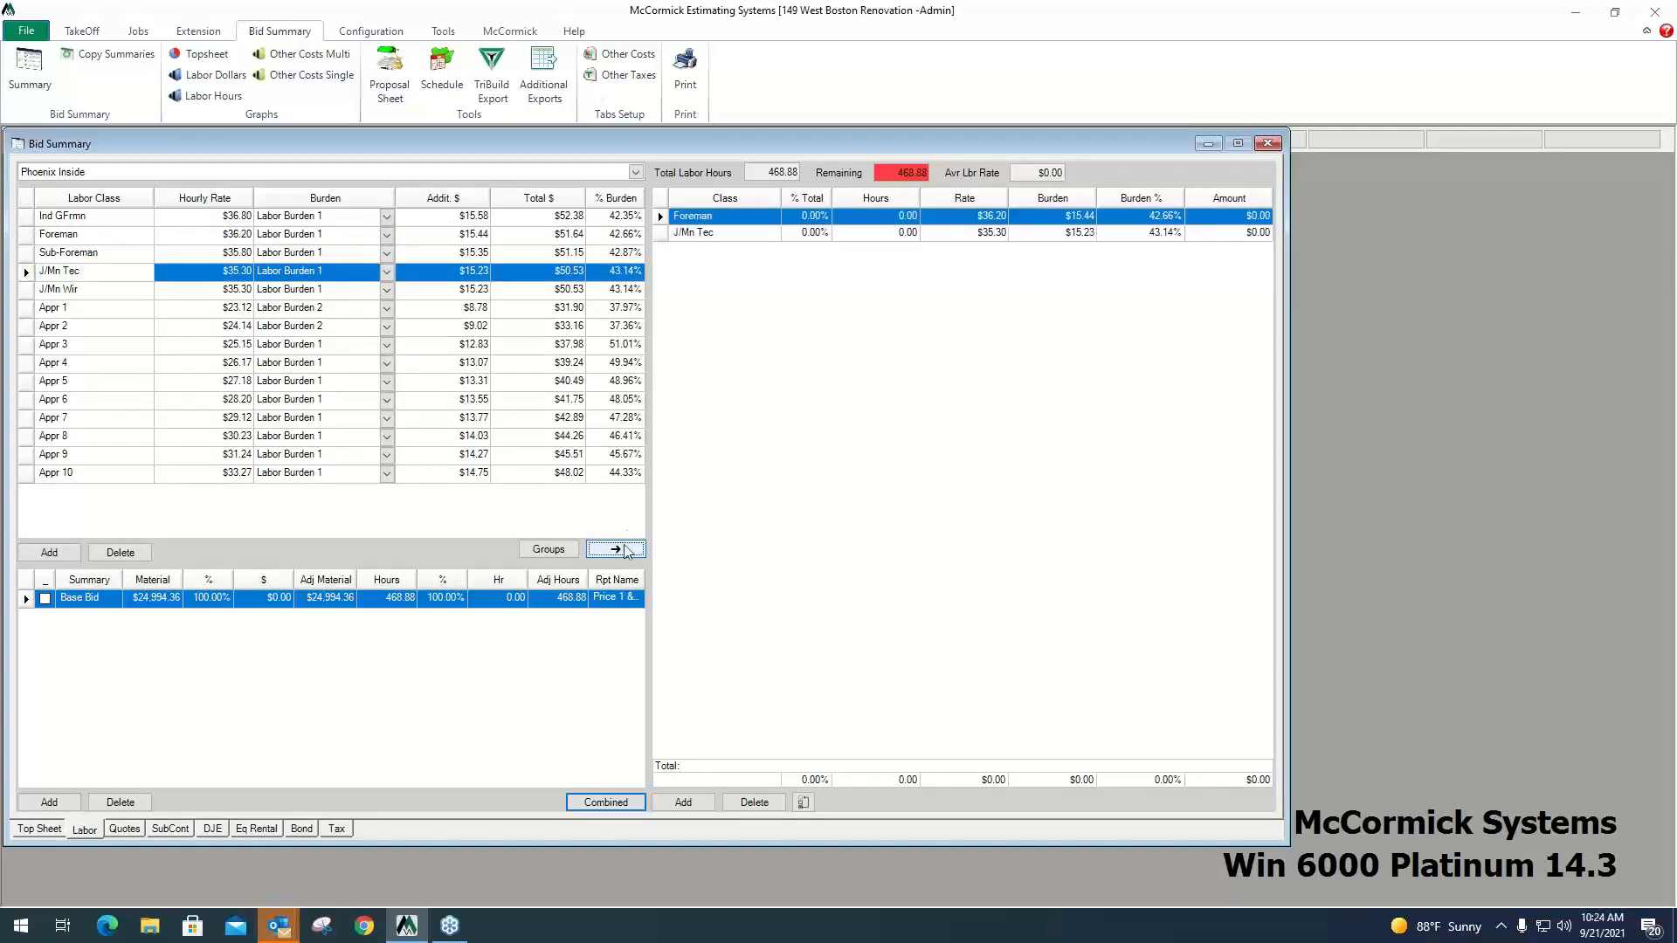
# Allocate 50% of the total labor hours to Foreman and 50% to J/Mn Tec.
pyautogui.click(819, 218)
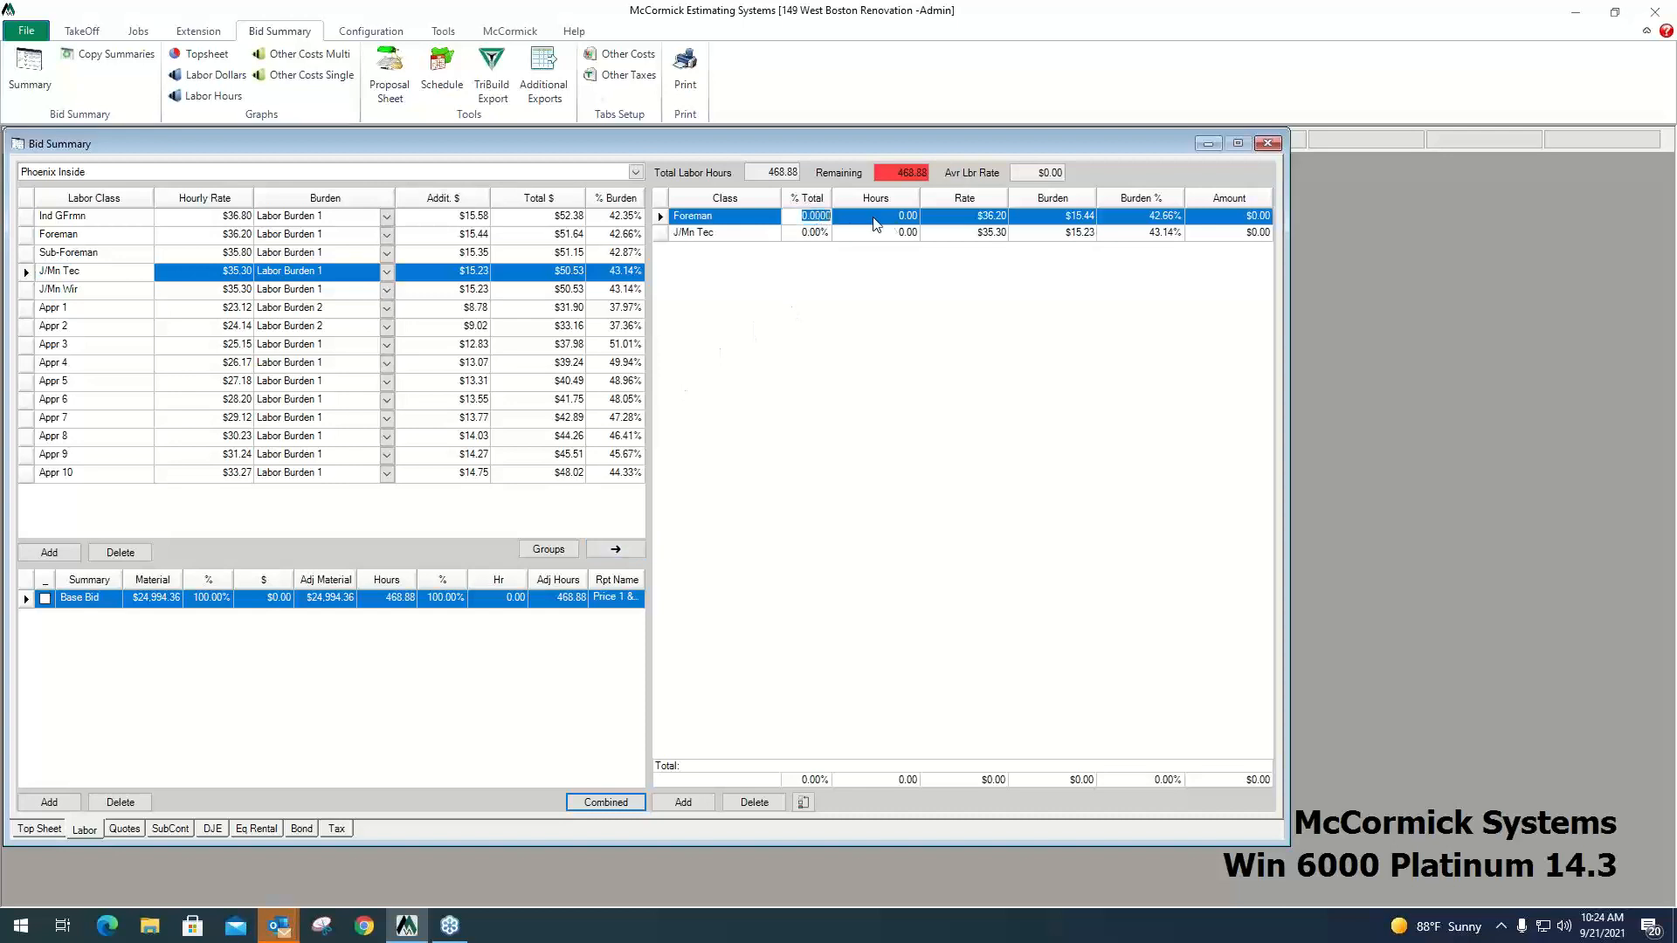
pyautogui.write('50')
pyautogui.press('Return')
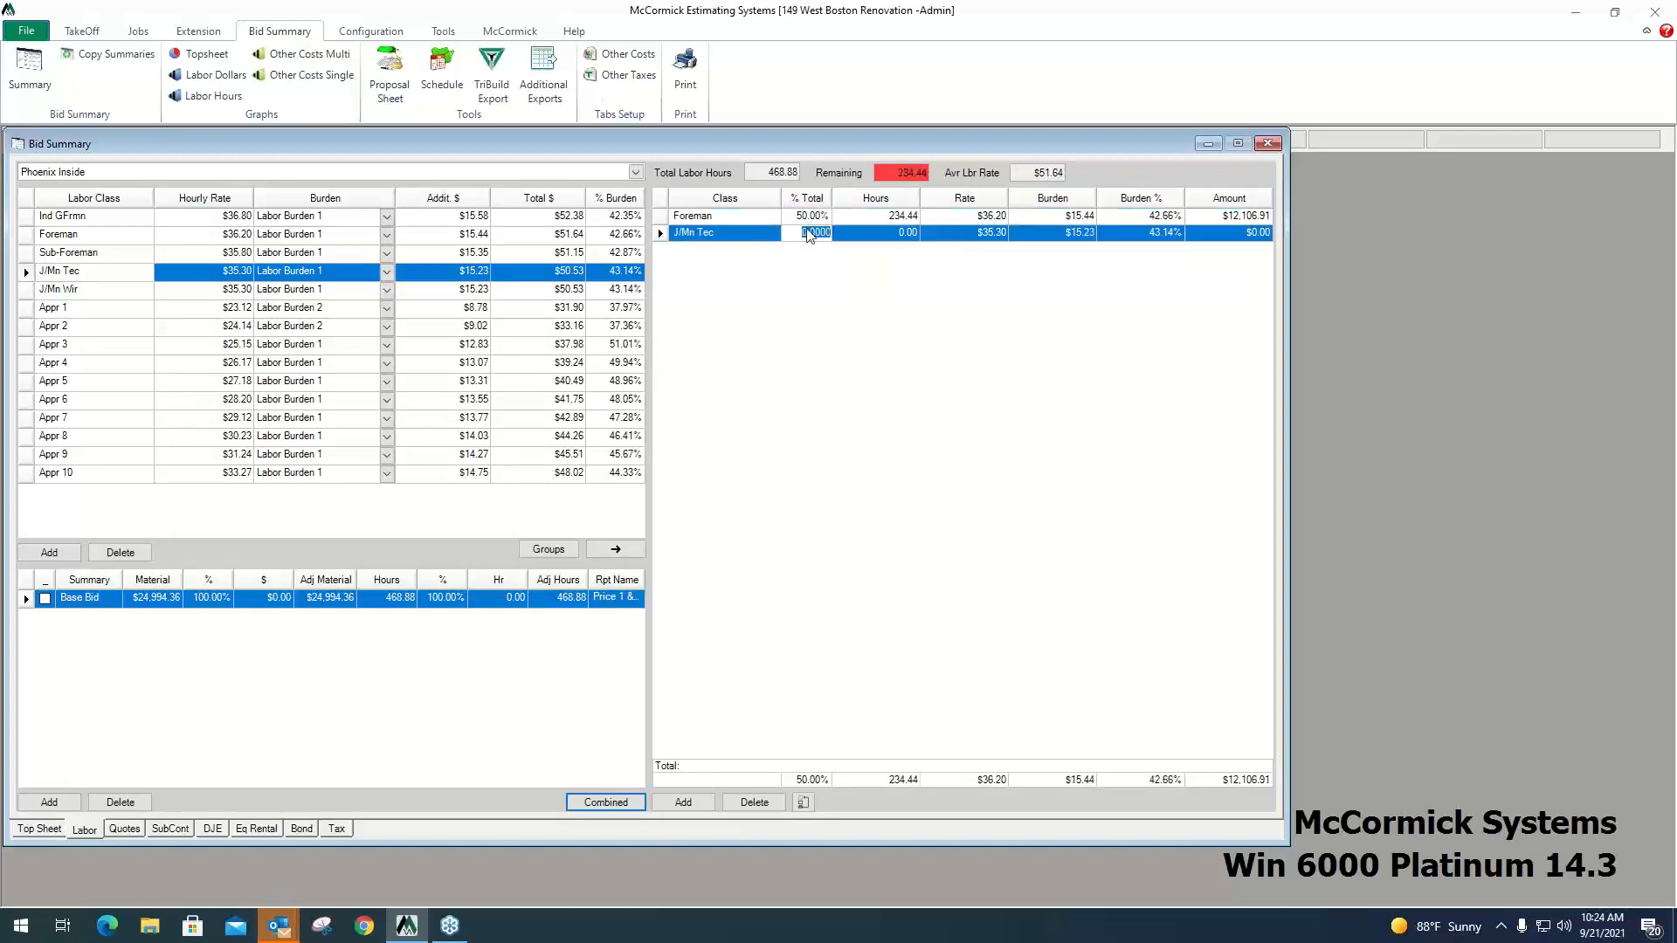
pyautogui.write('50')
pyautogui.press('Return')
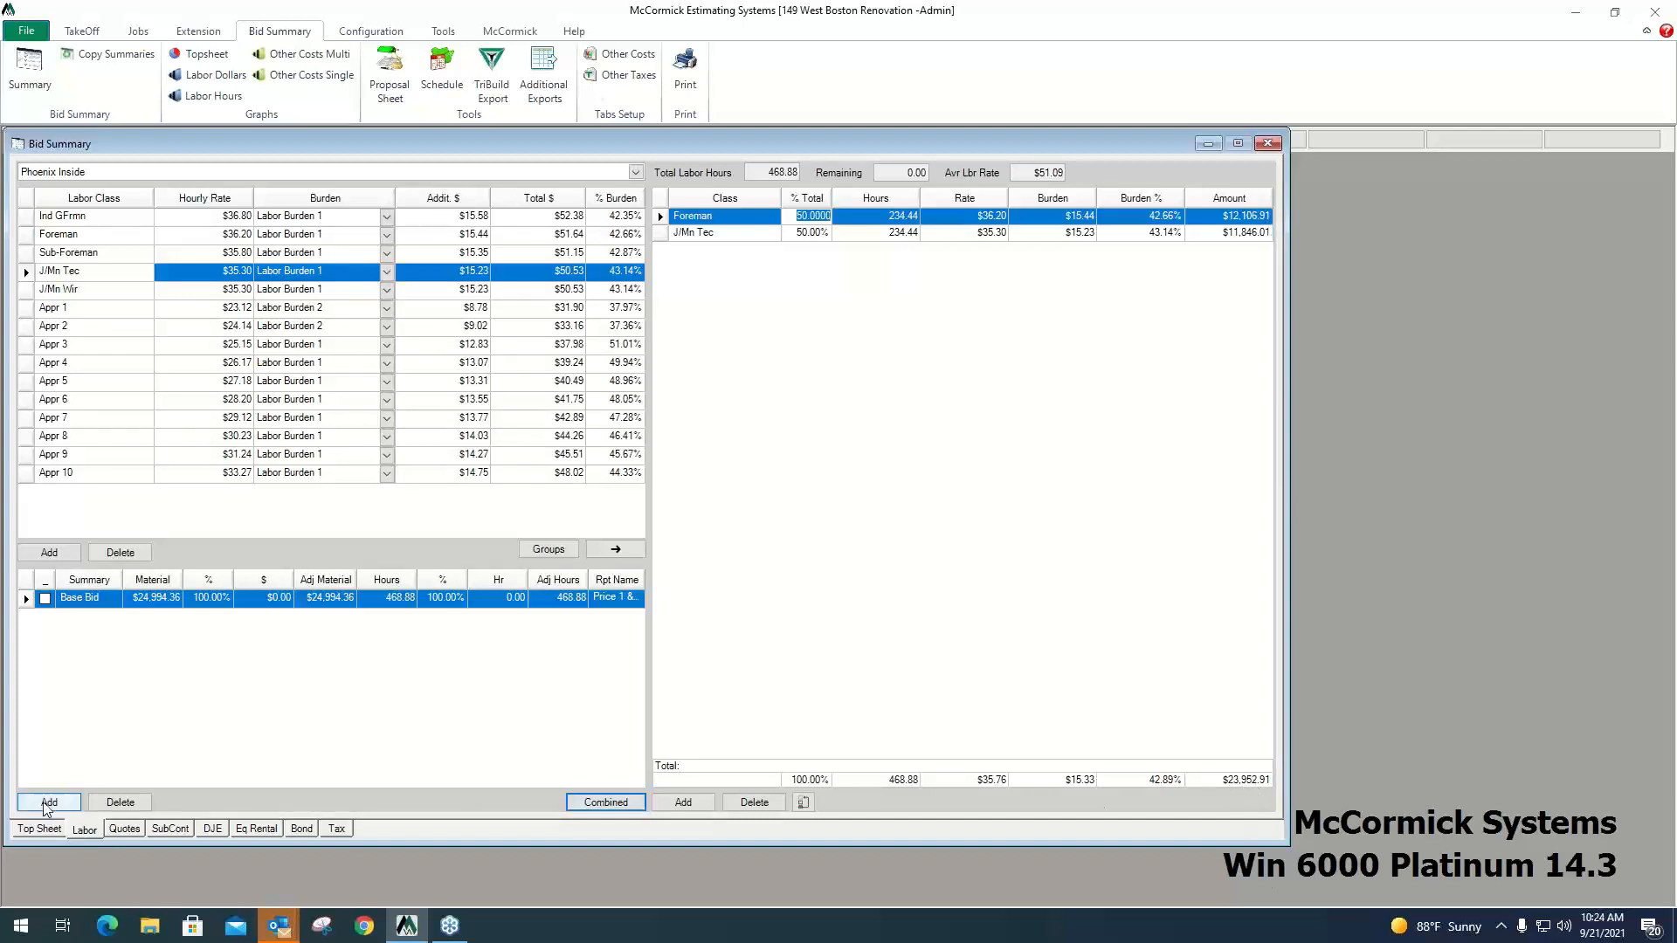
# Review the Top Sheet's material and labor amounts, plus the quotes, subcontractor, direct job expense, equipment rental, bond and tax sheets.
pyautogui.click(36, 830)
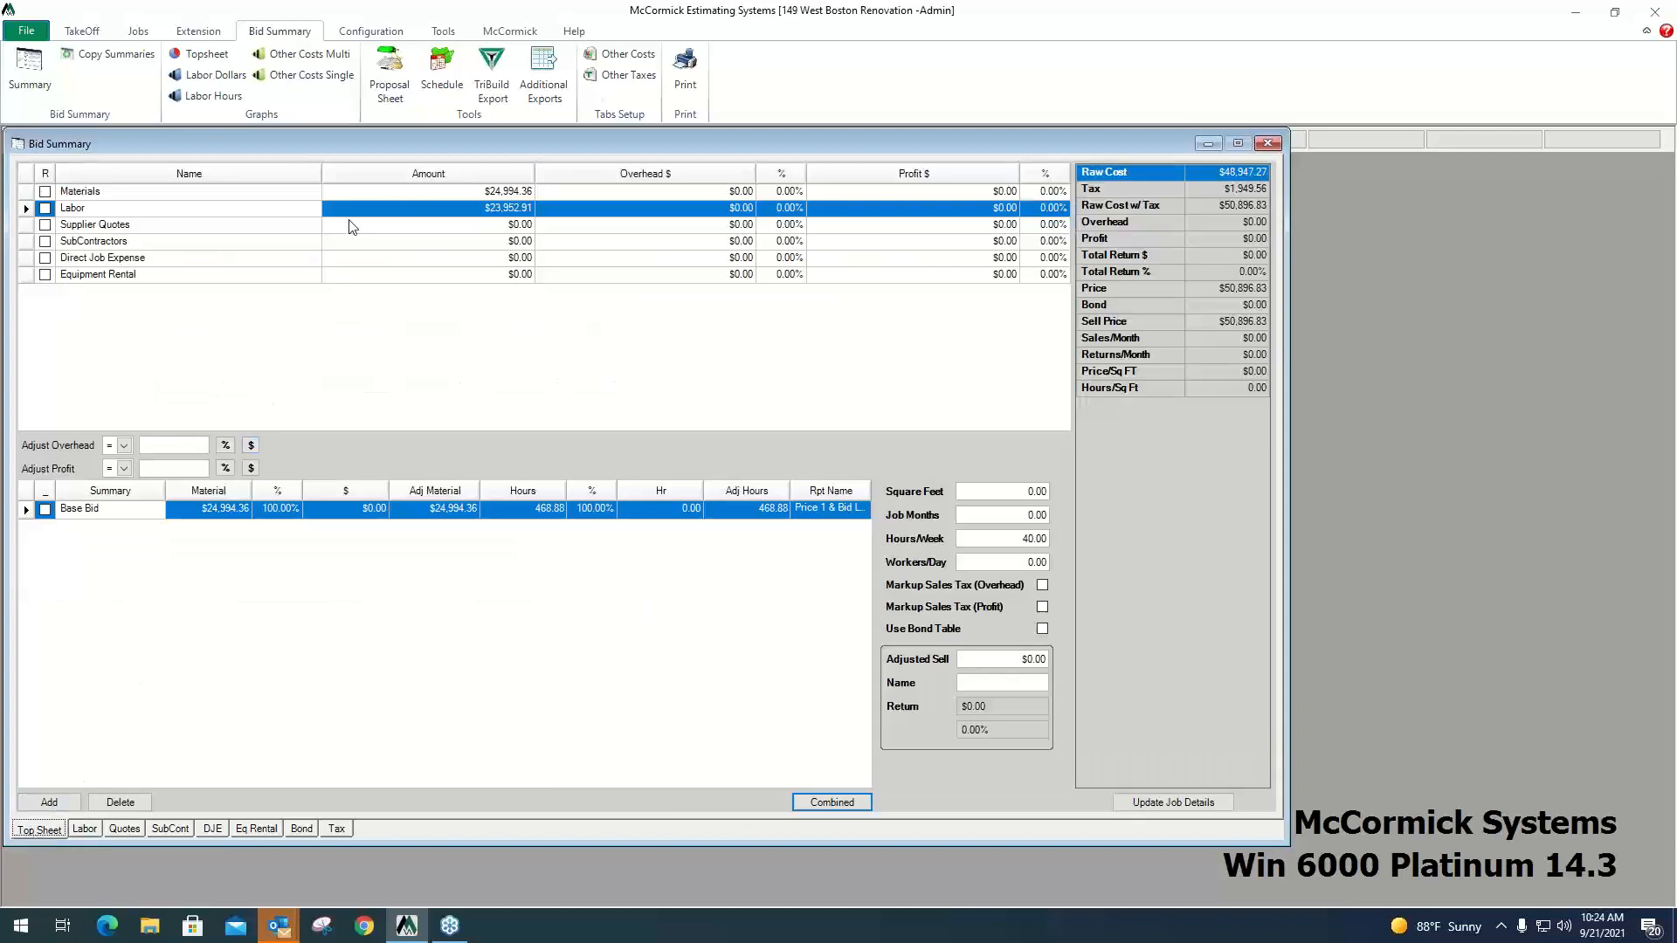
pyautogui.click(267, 194)
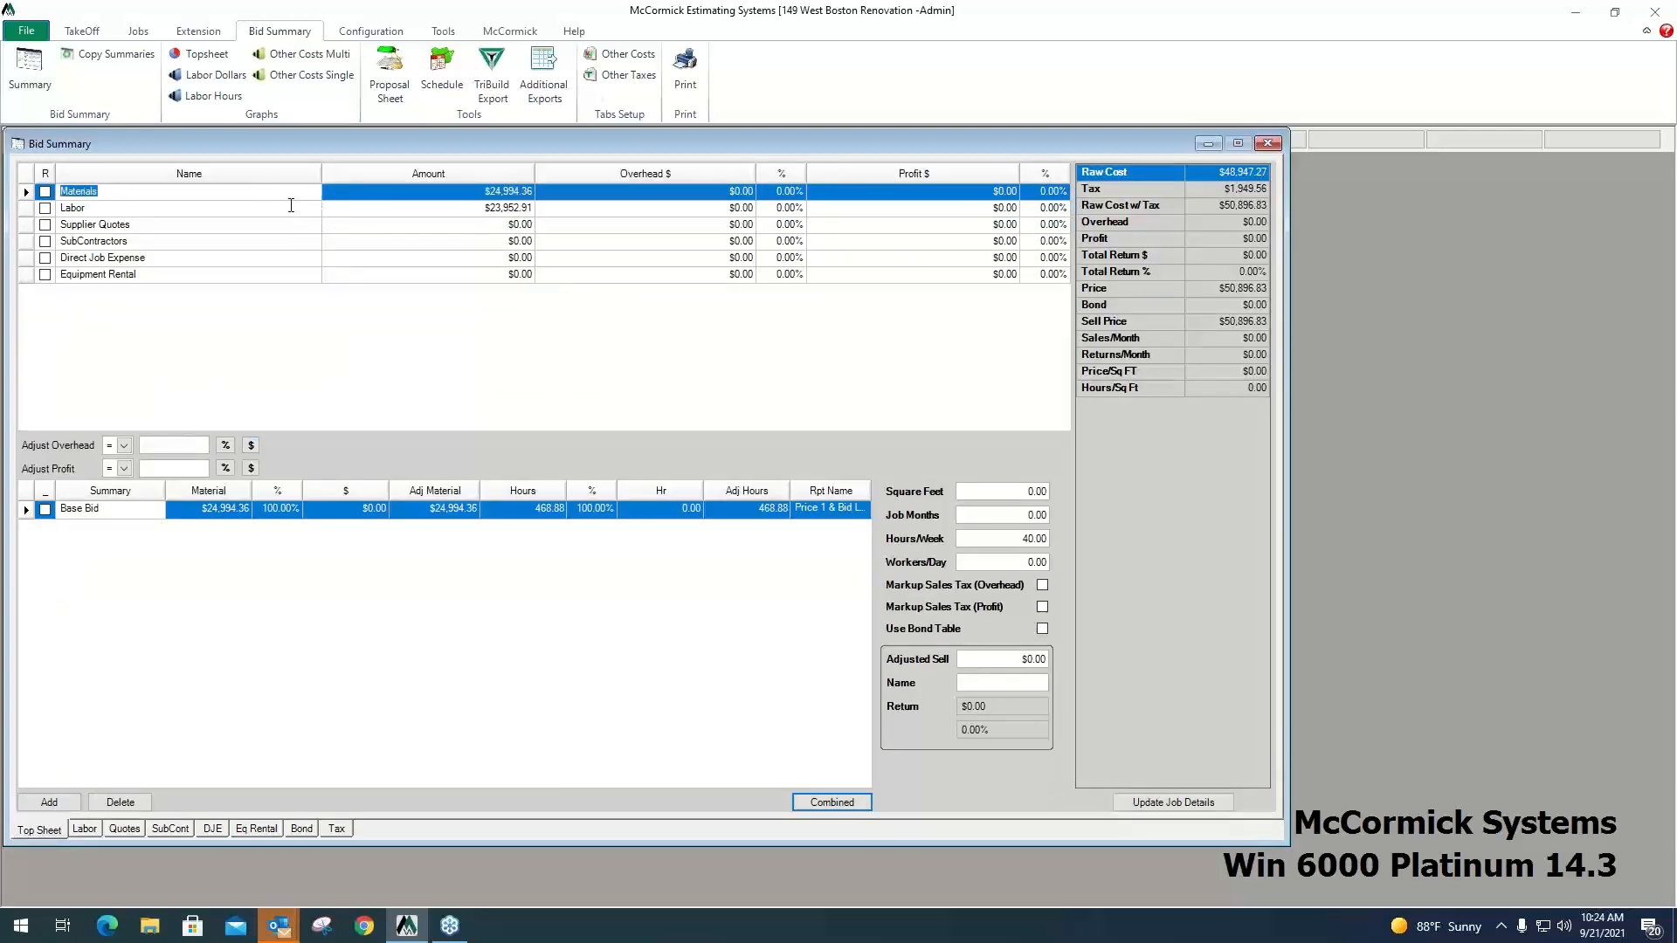
pyautogui.click(297, 207)
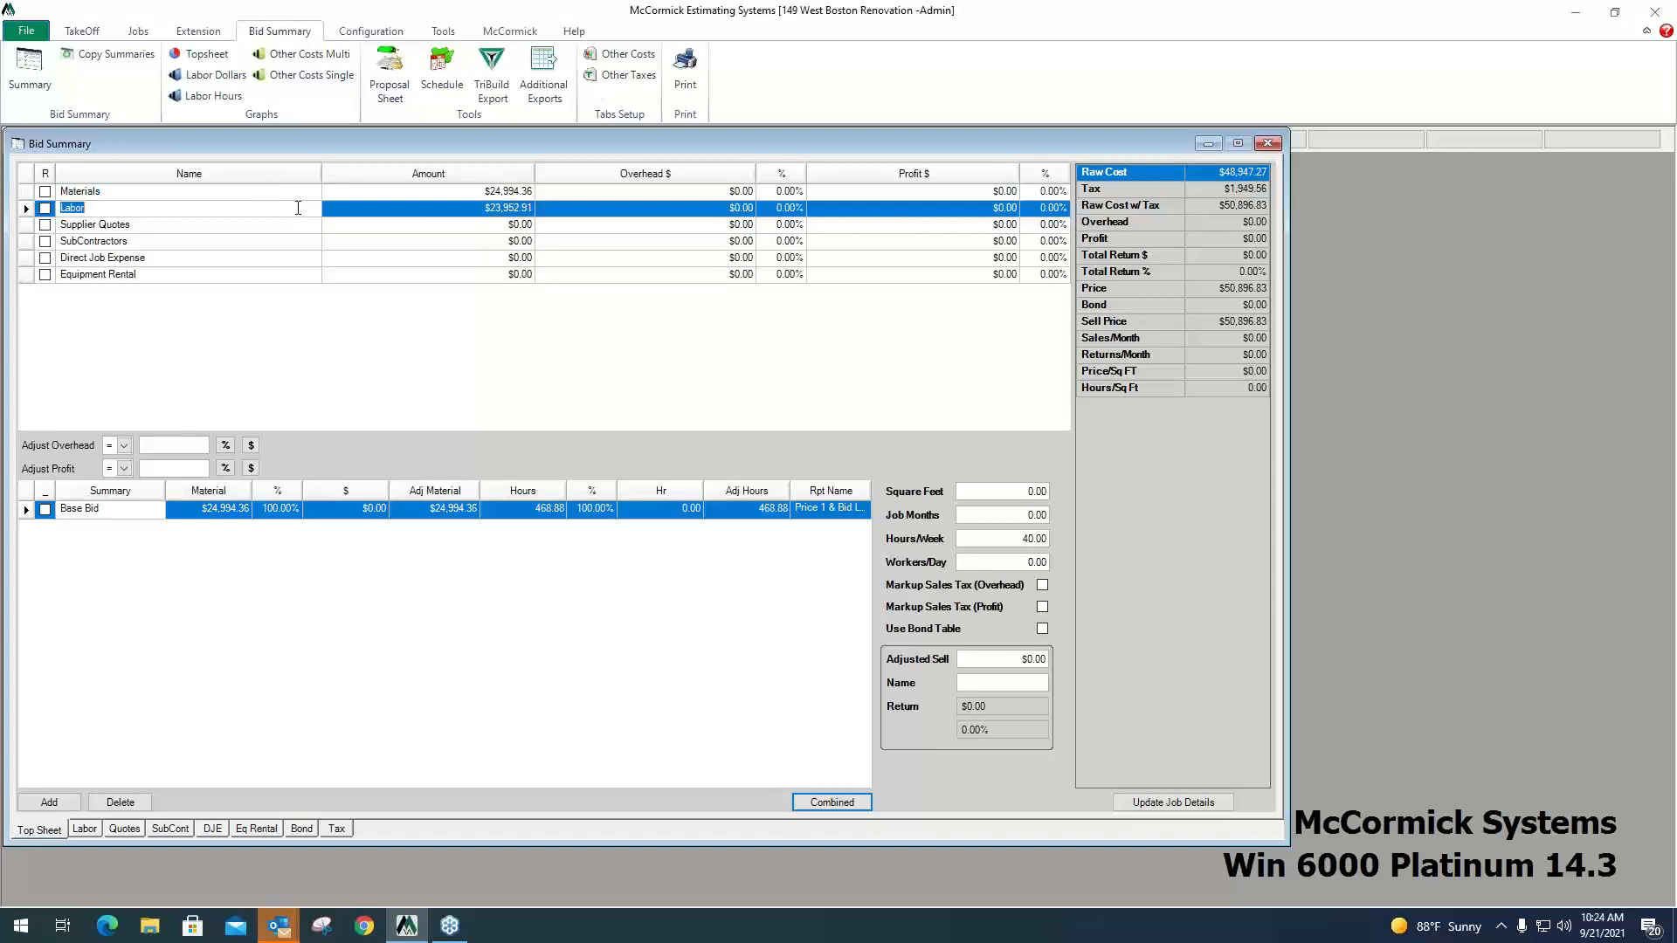
pyautogui.click(136, 830)
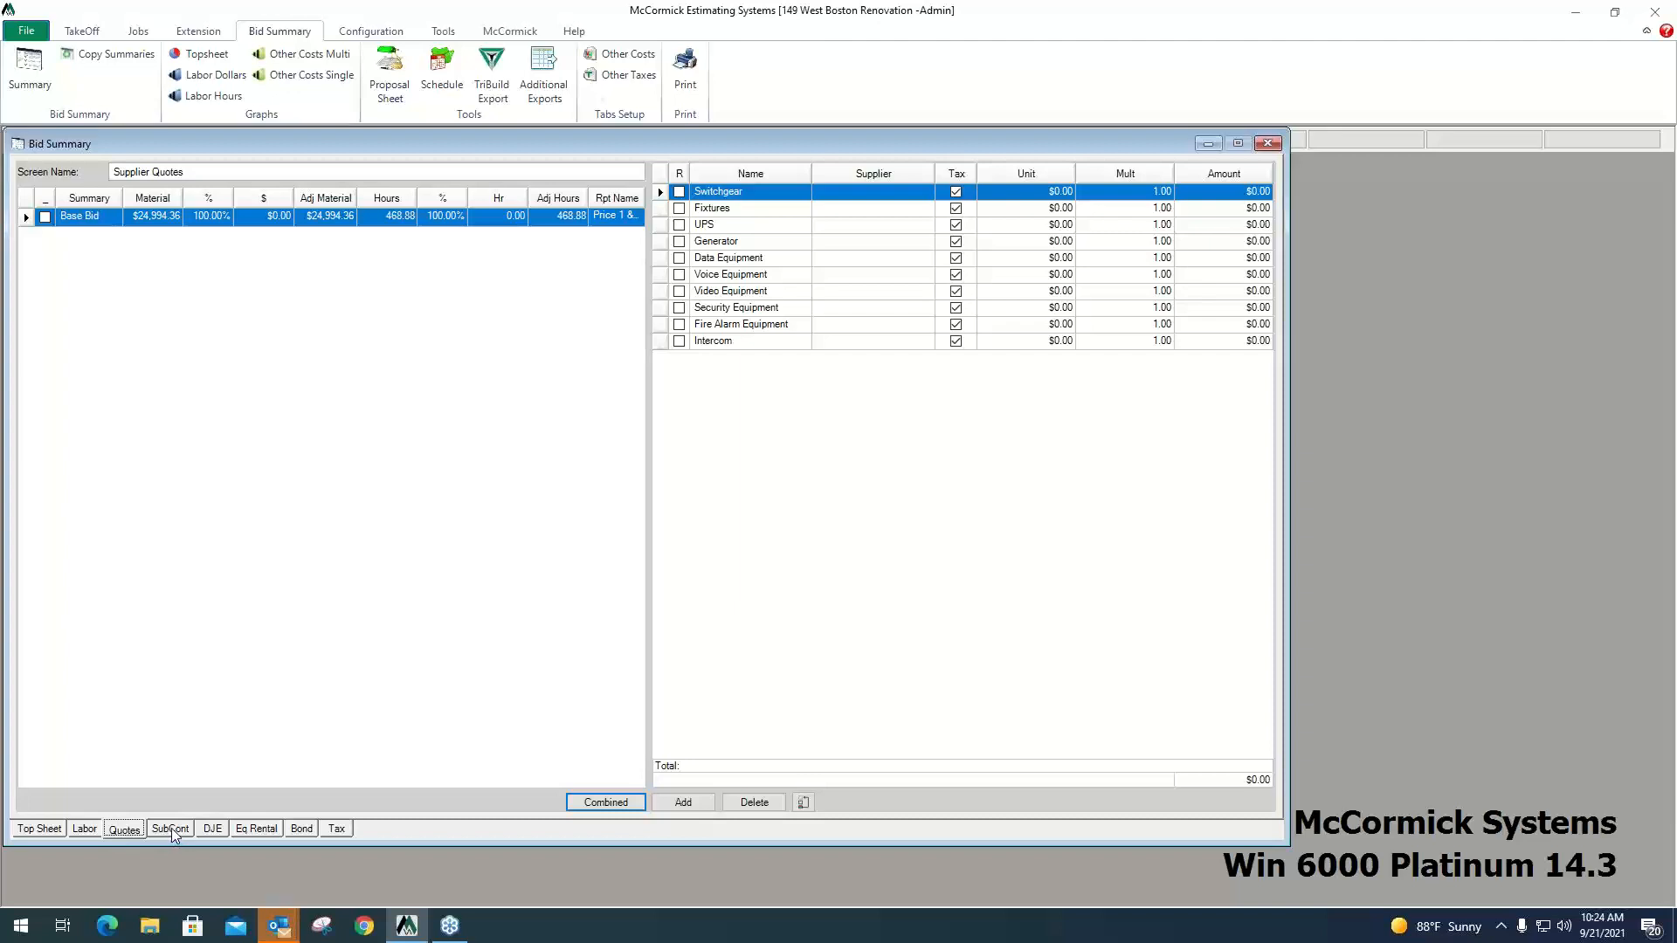
pyautogui.click(171, 830)
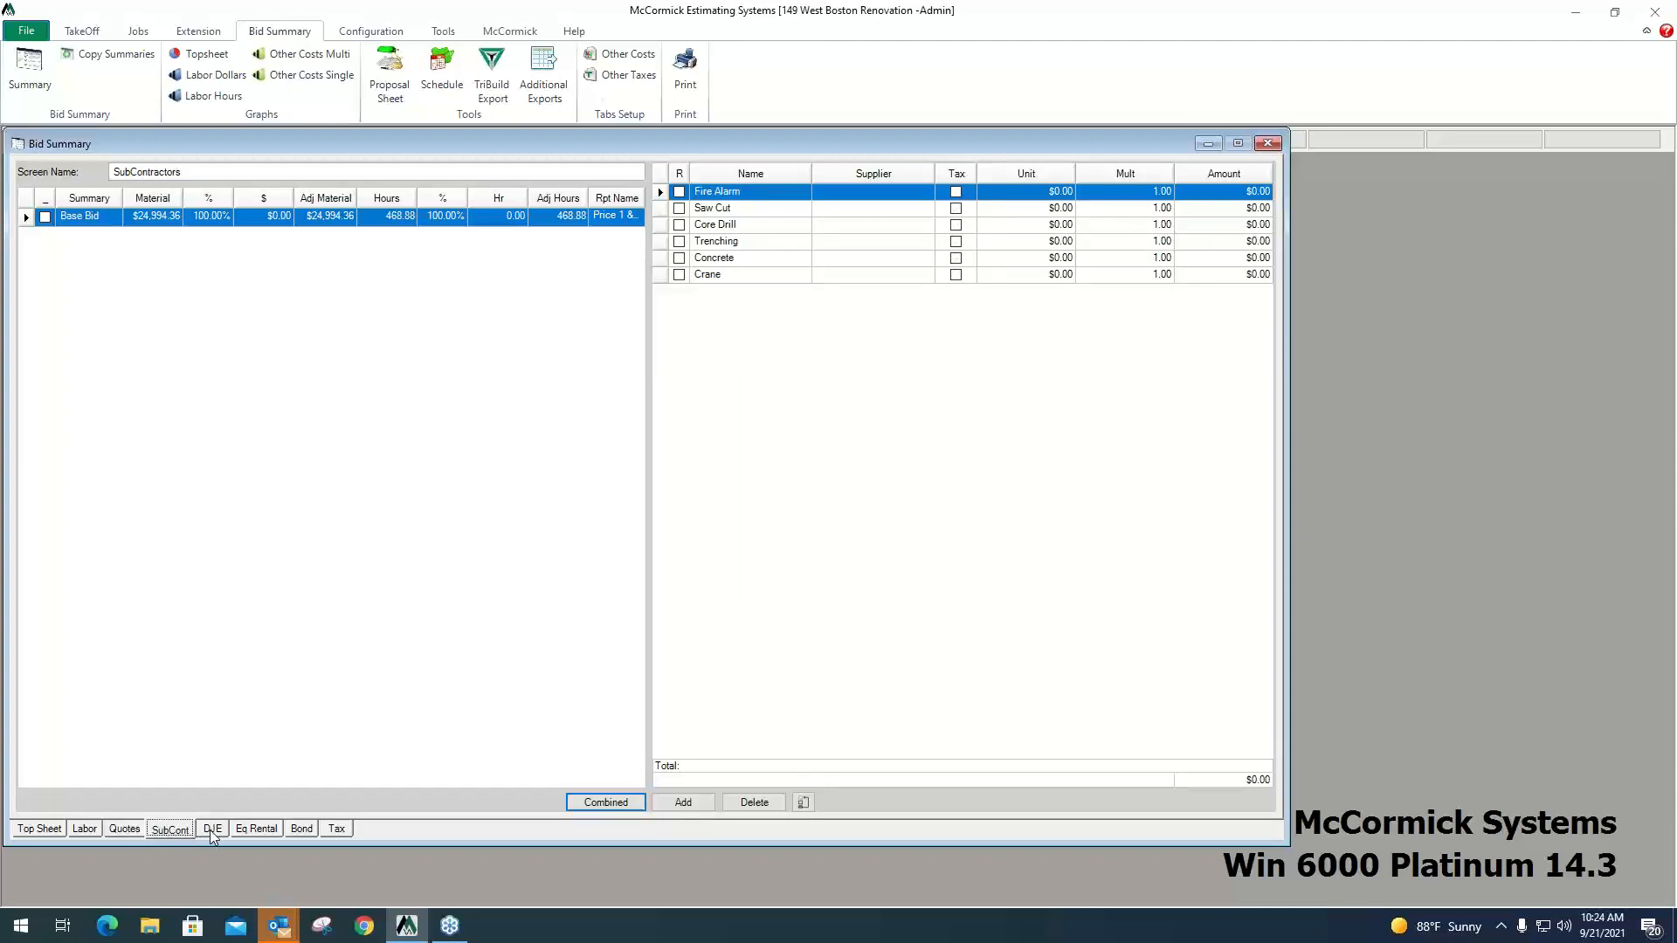
pyautogui.click(210, 830)
pyautogui.click(264, 830)
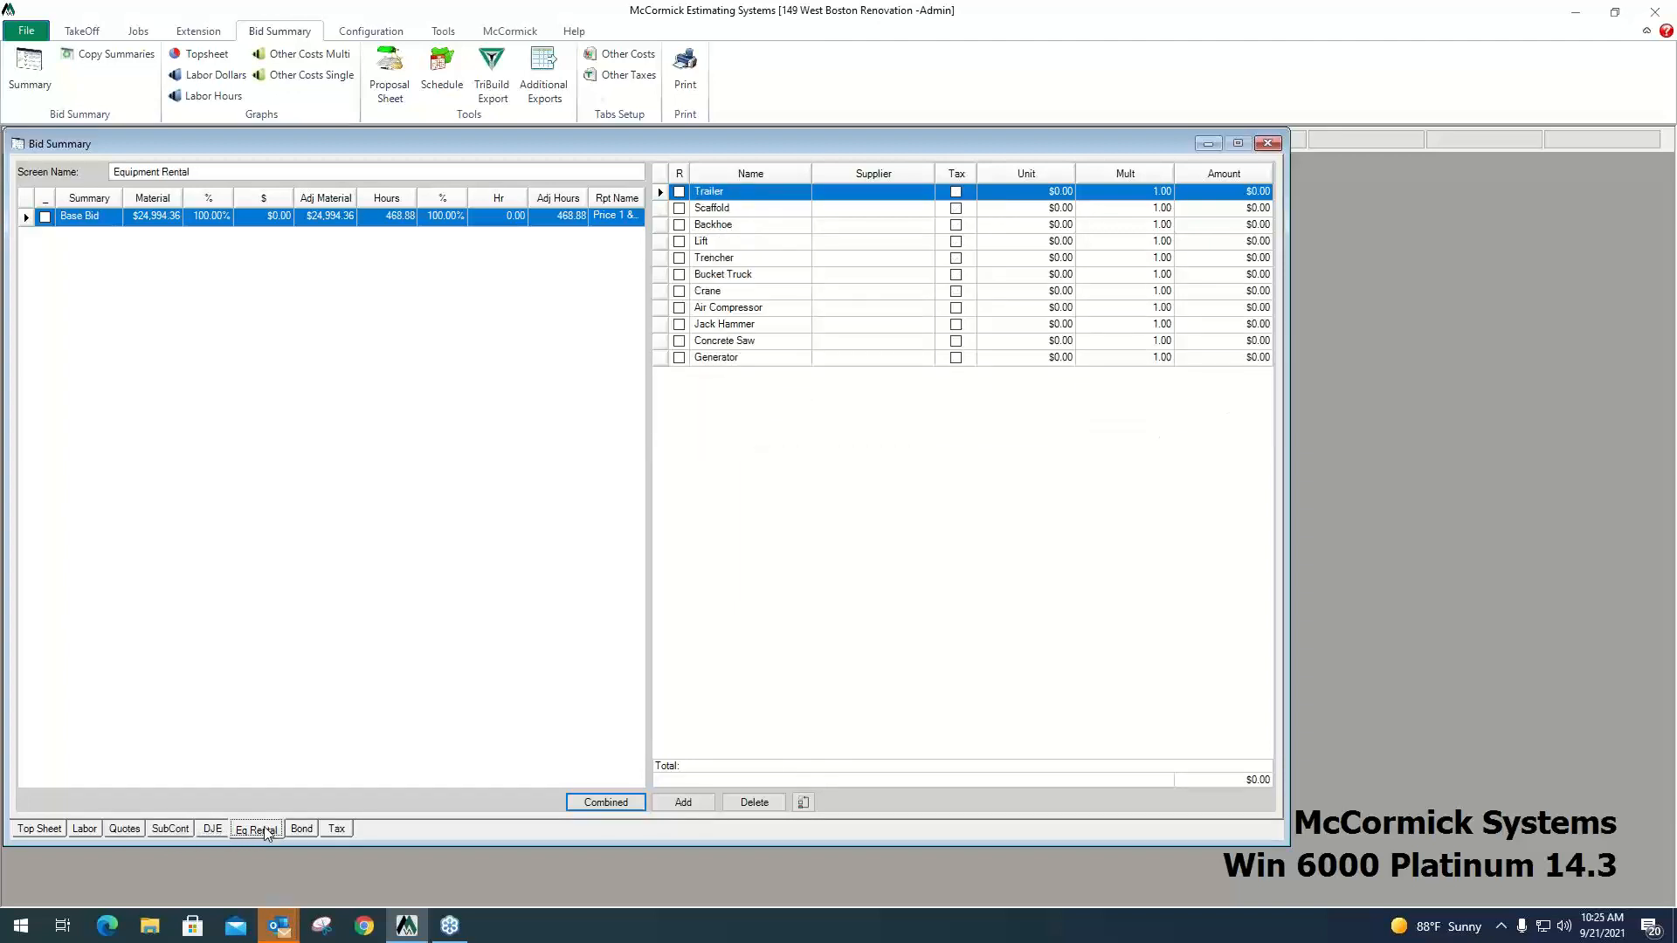
pyautogui.click(303, 831)
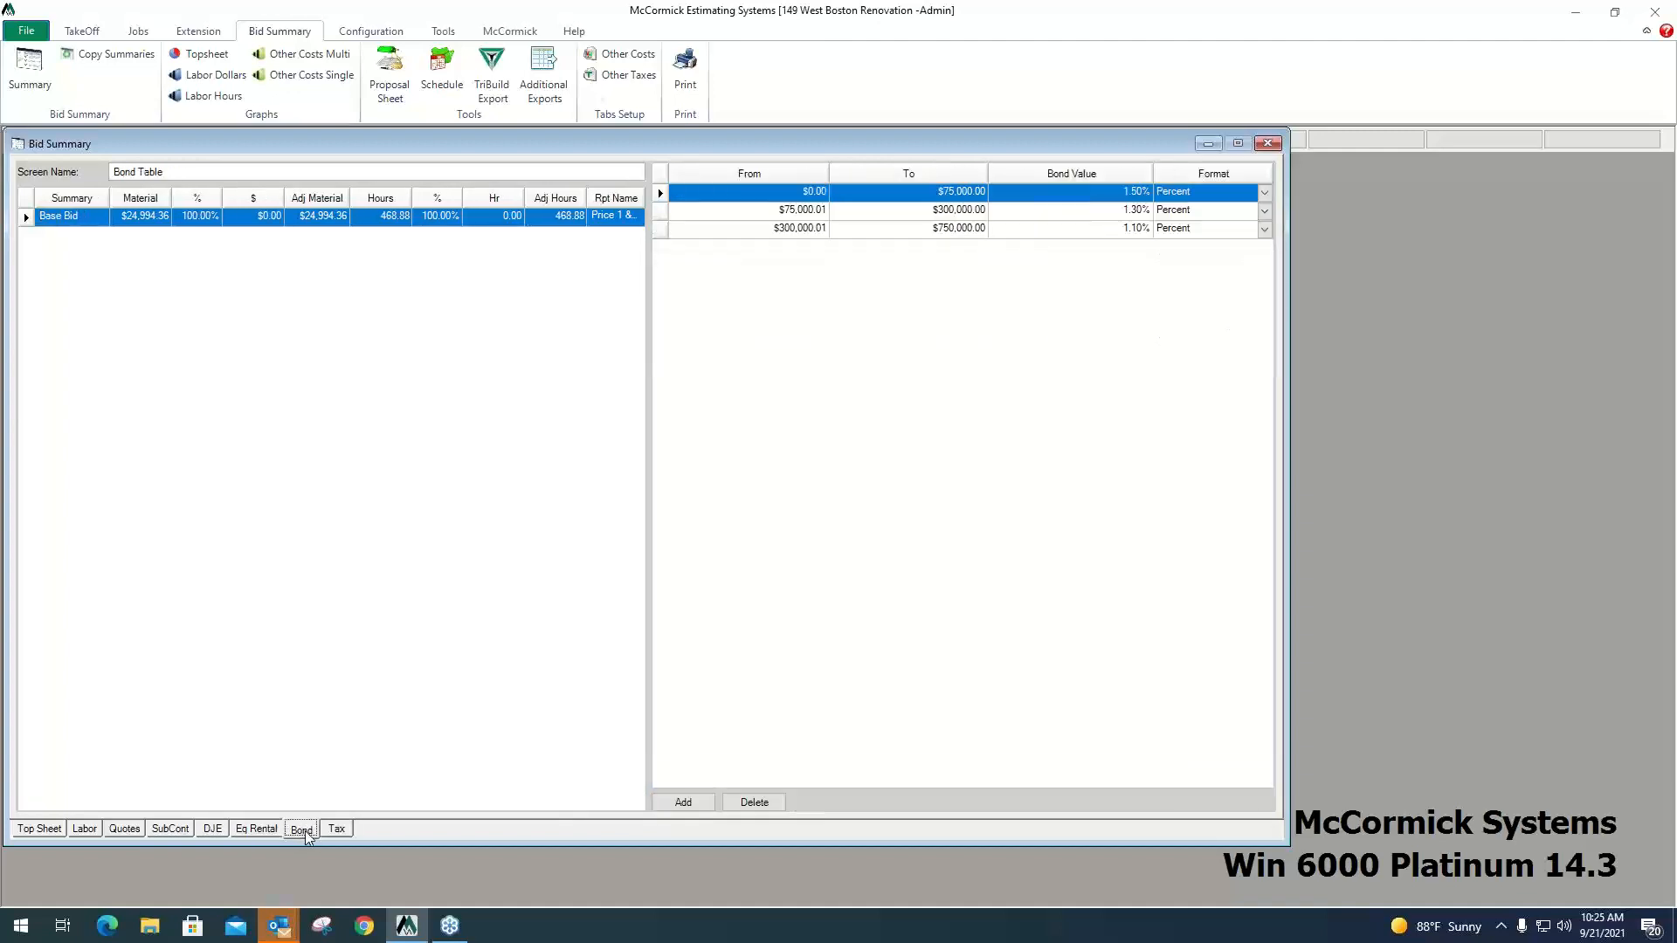
pyautogui.click(337, 831)
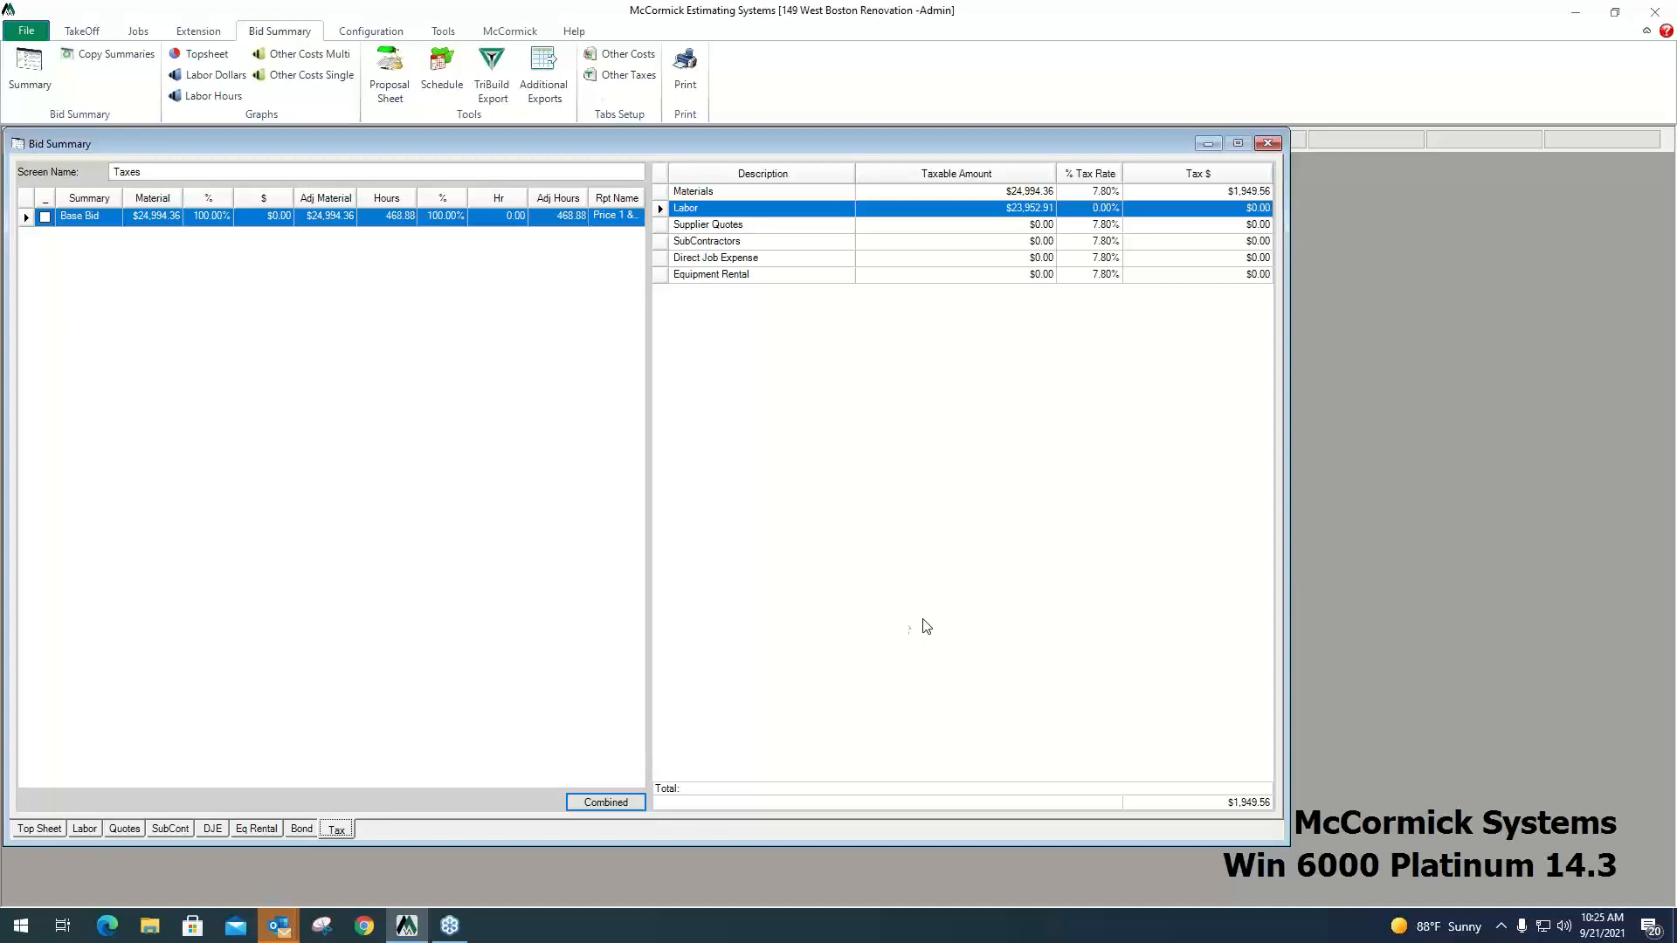
# Return to the Top Sheet and examine the raw cost, tax, raw cost with tax, overhead and profit figures.
pyautogui.click(51, 831)
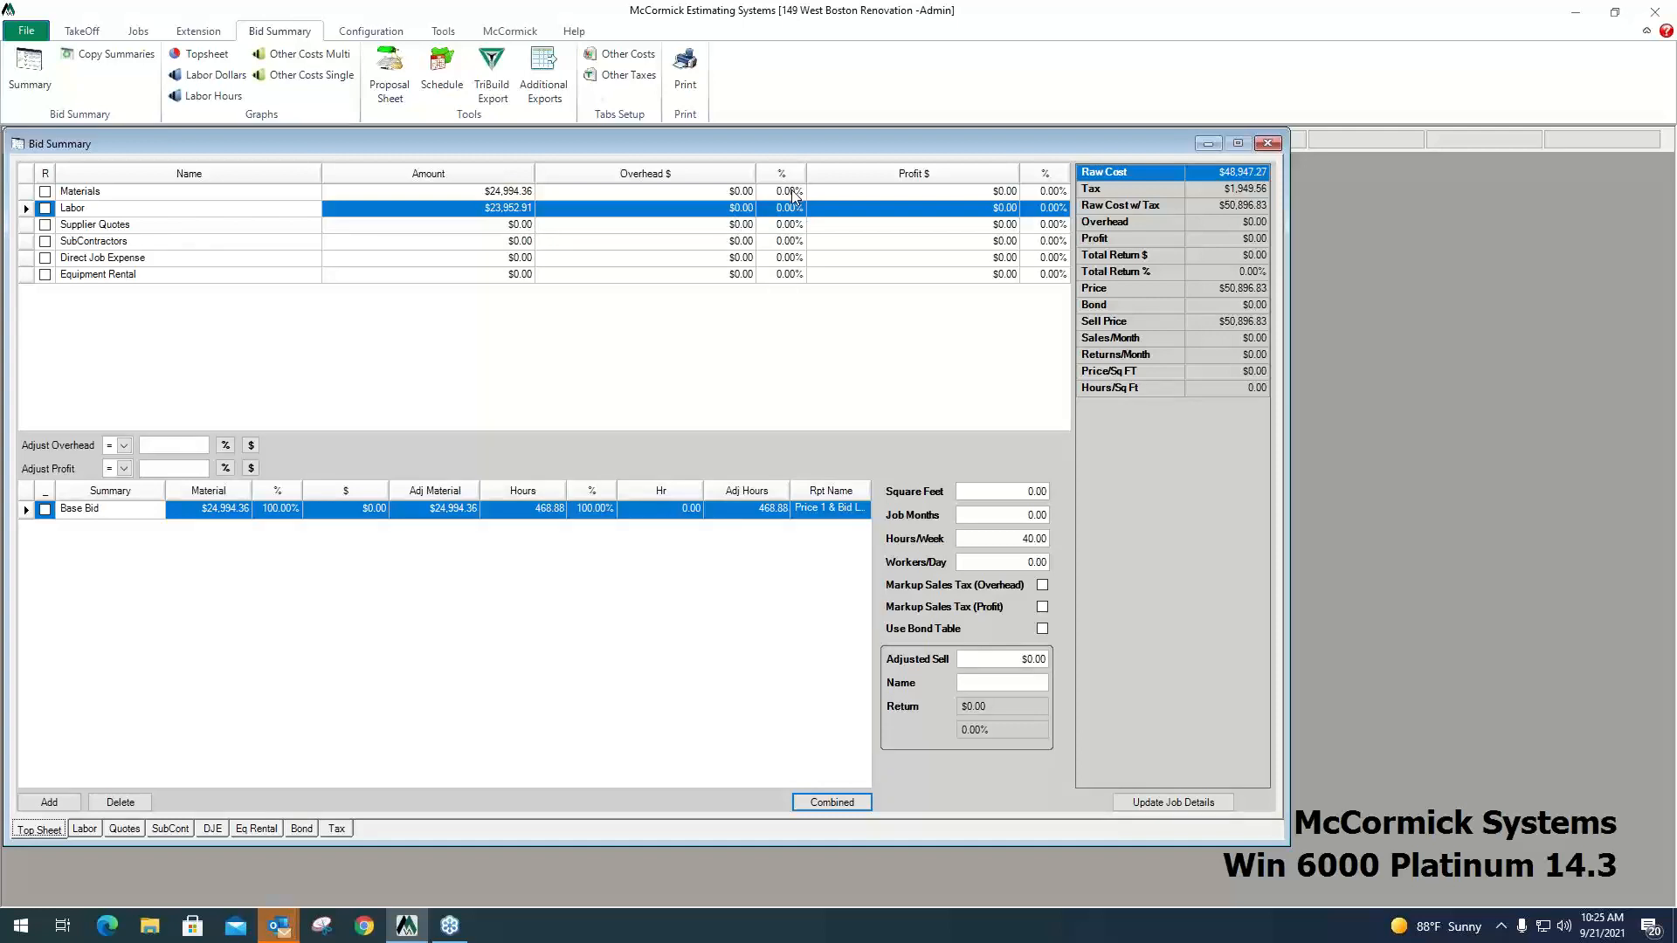
pyautogui.click(1118, 172)
pyautogui.click(1137, 190)
pyautogui.click(1162, 206)
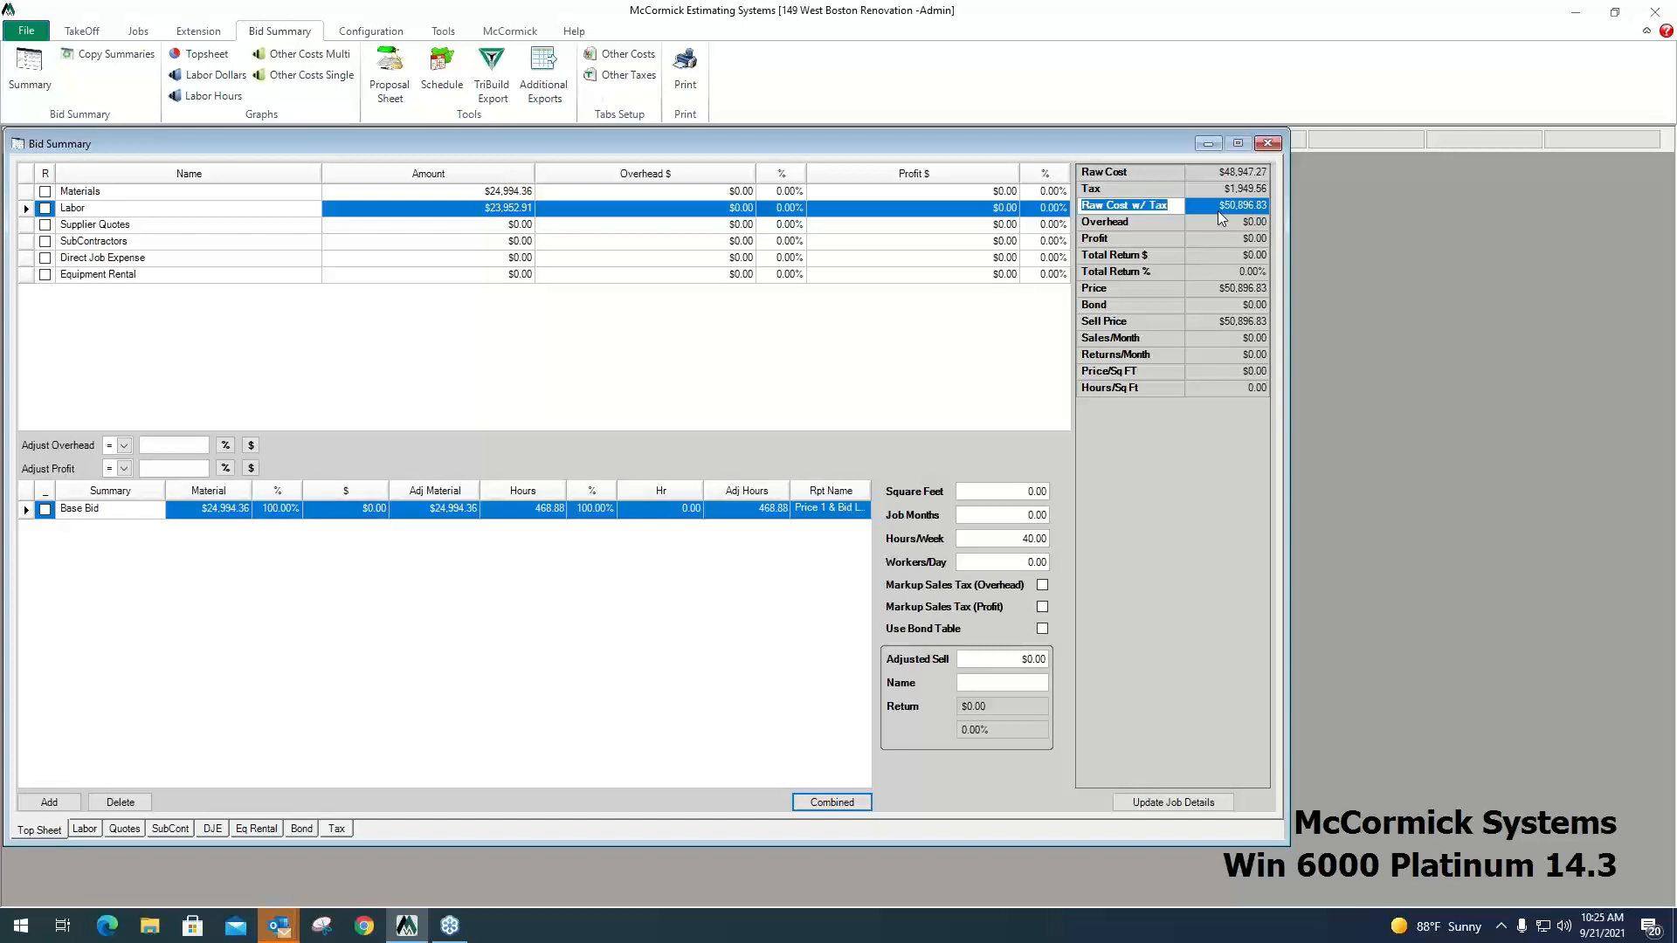
pyautogui.press('Down')
pyautogui.press('Down')
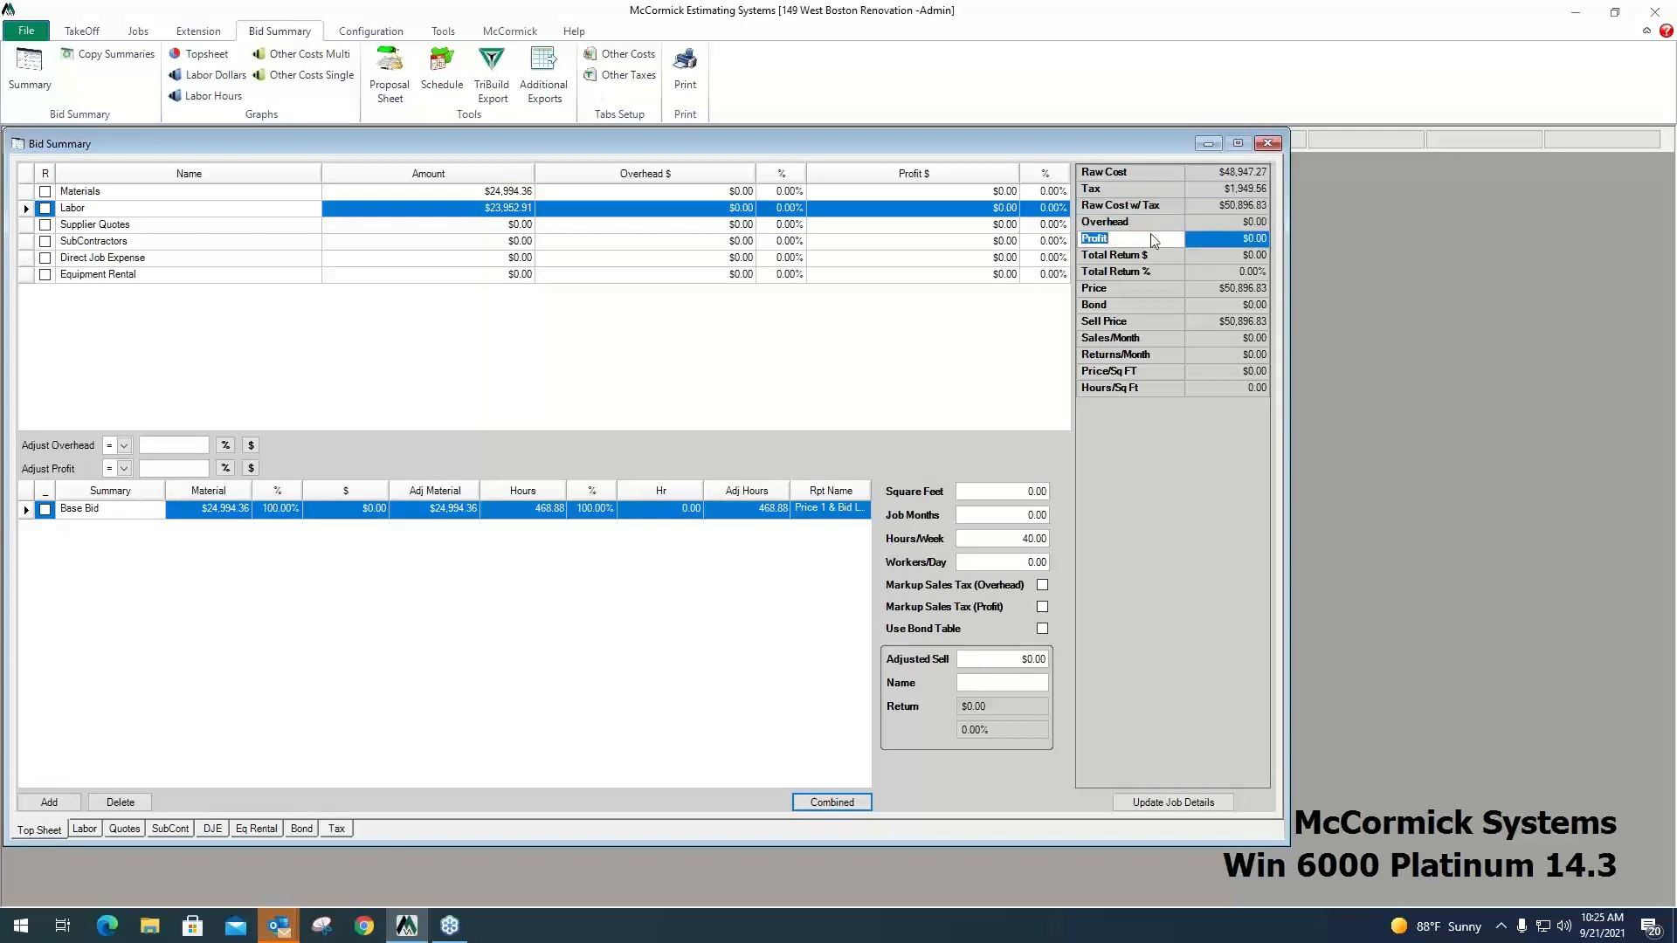
pyautogui.click(1151, 222)
# Set the Materials overhead to 10% and the Materials profit to 12%.
pyautogui.click(789, 192)
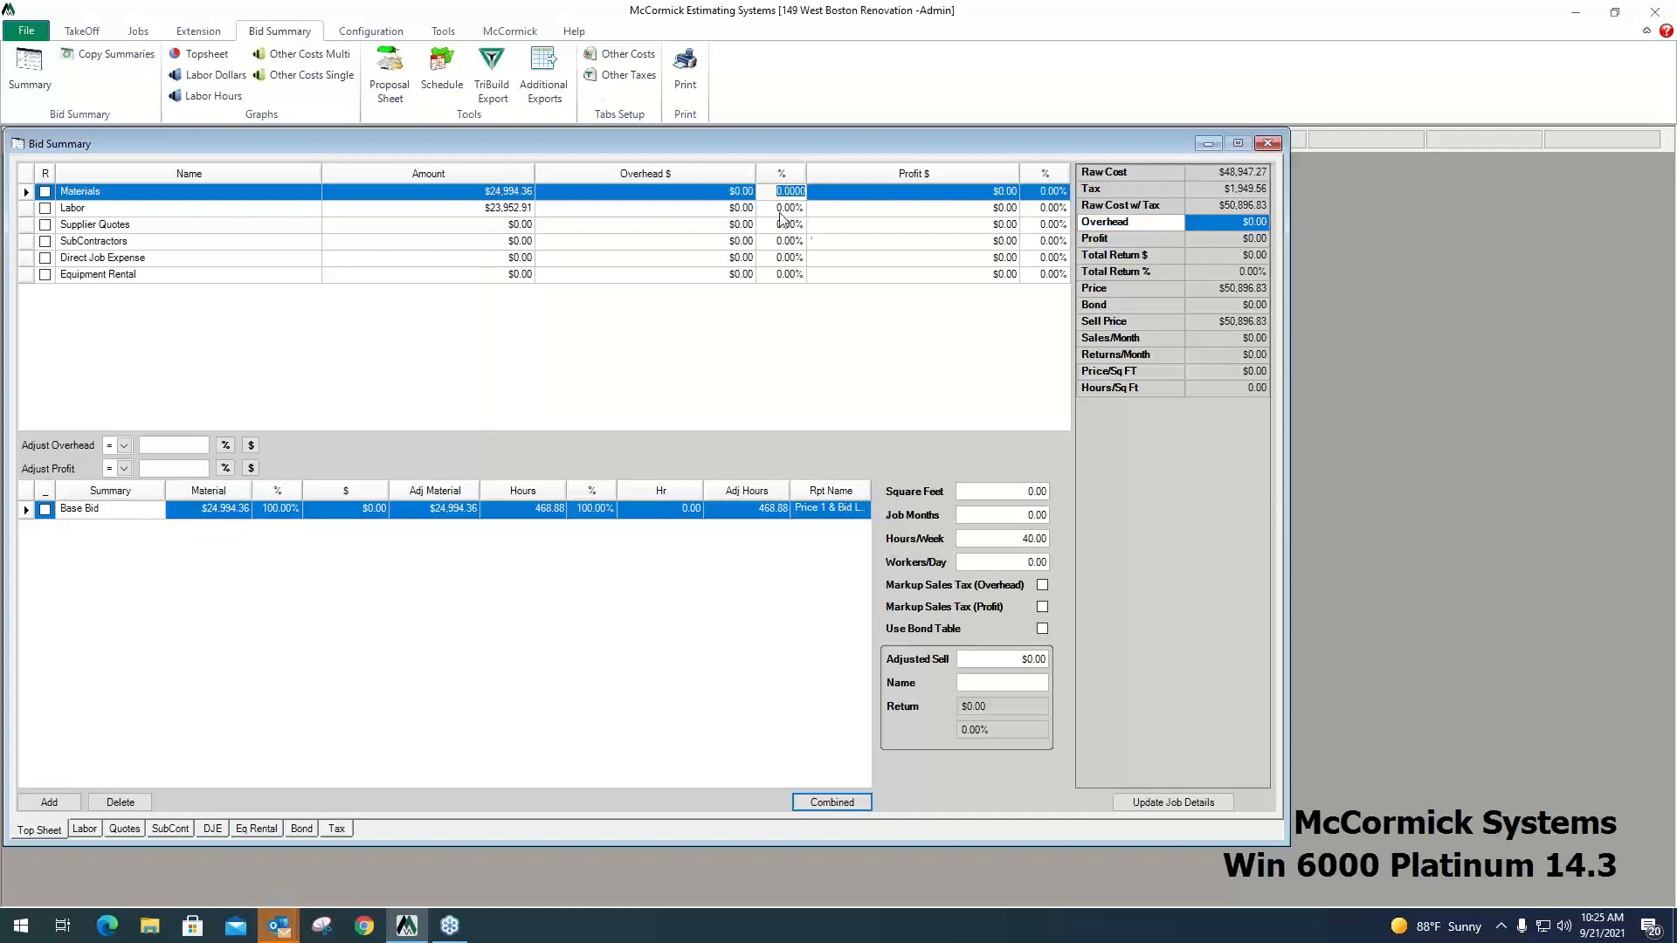
pyautogui.click(782, 209)
pyautogui.click(788, 226)
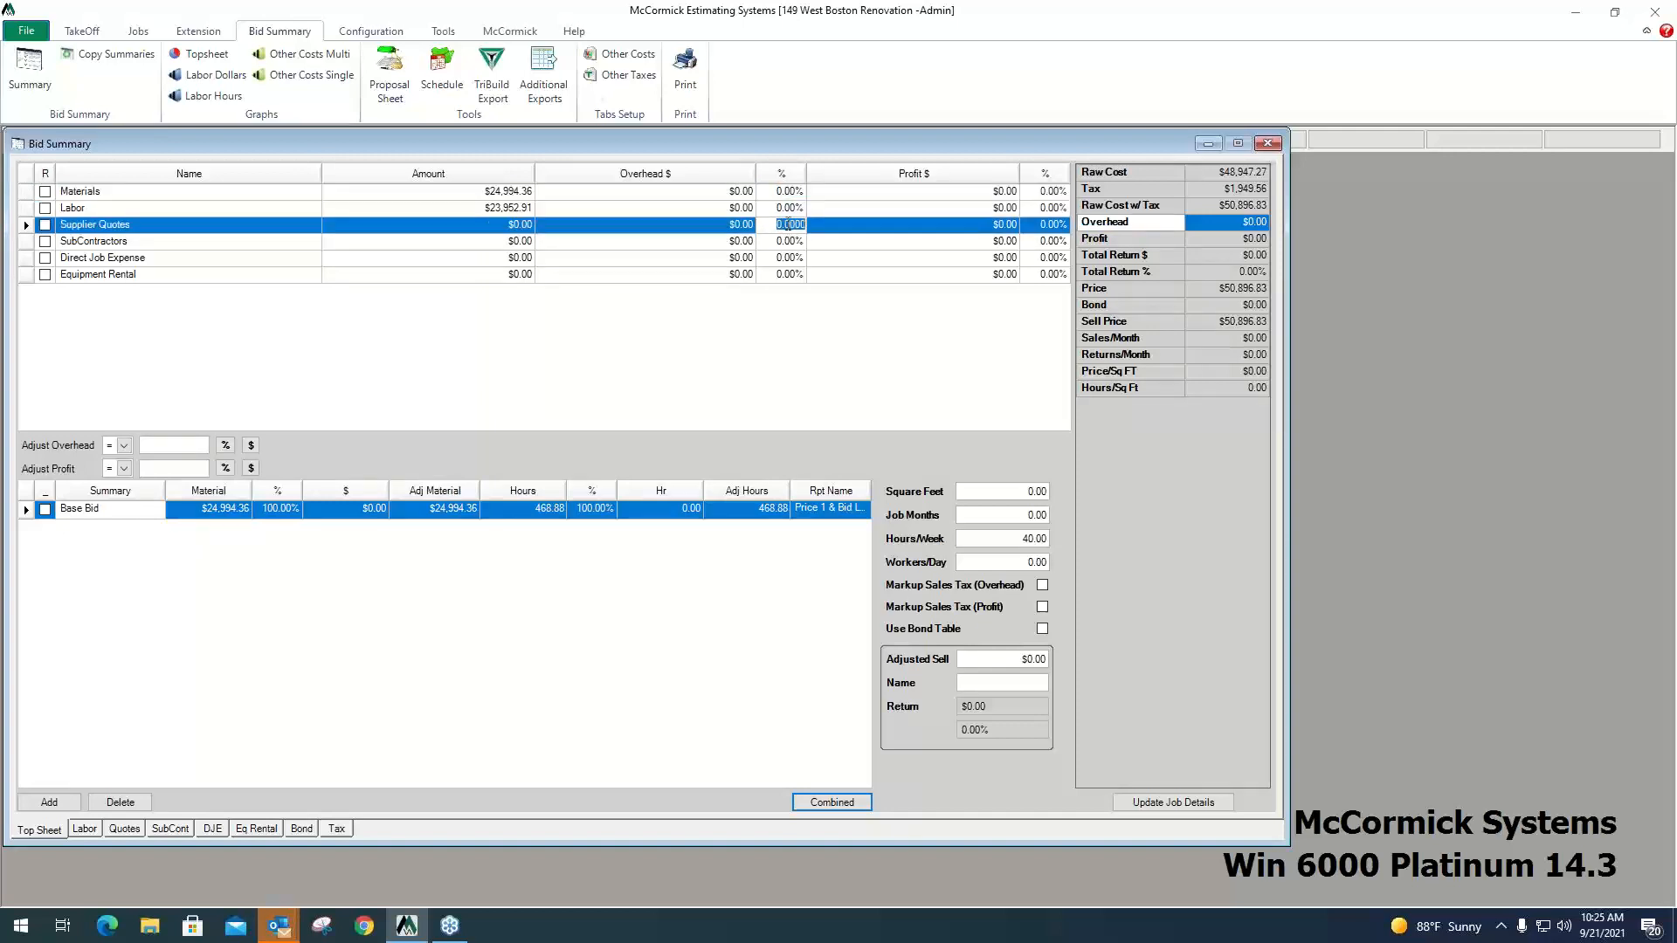
pyautogui.click(790, 192)
pyautogui.write('1')
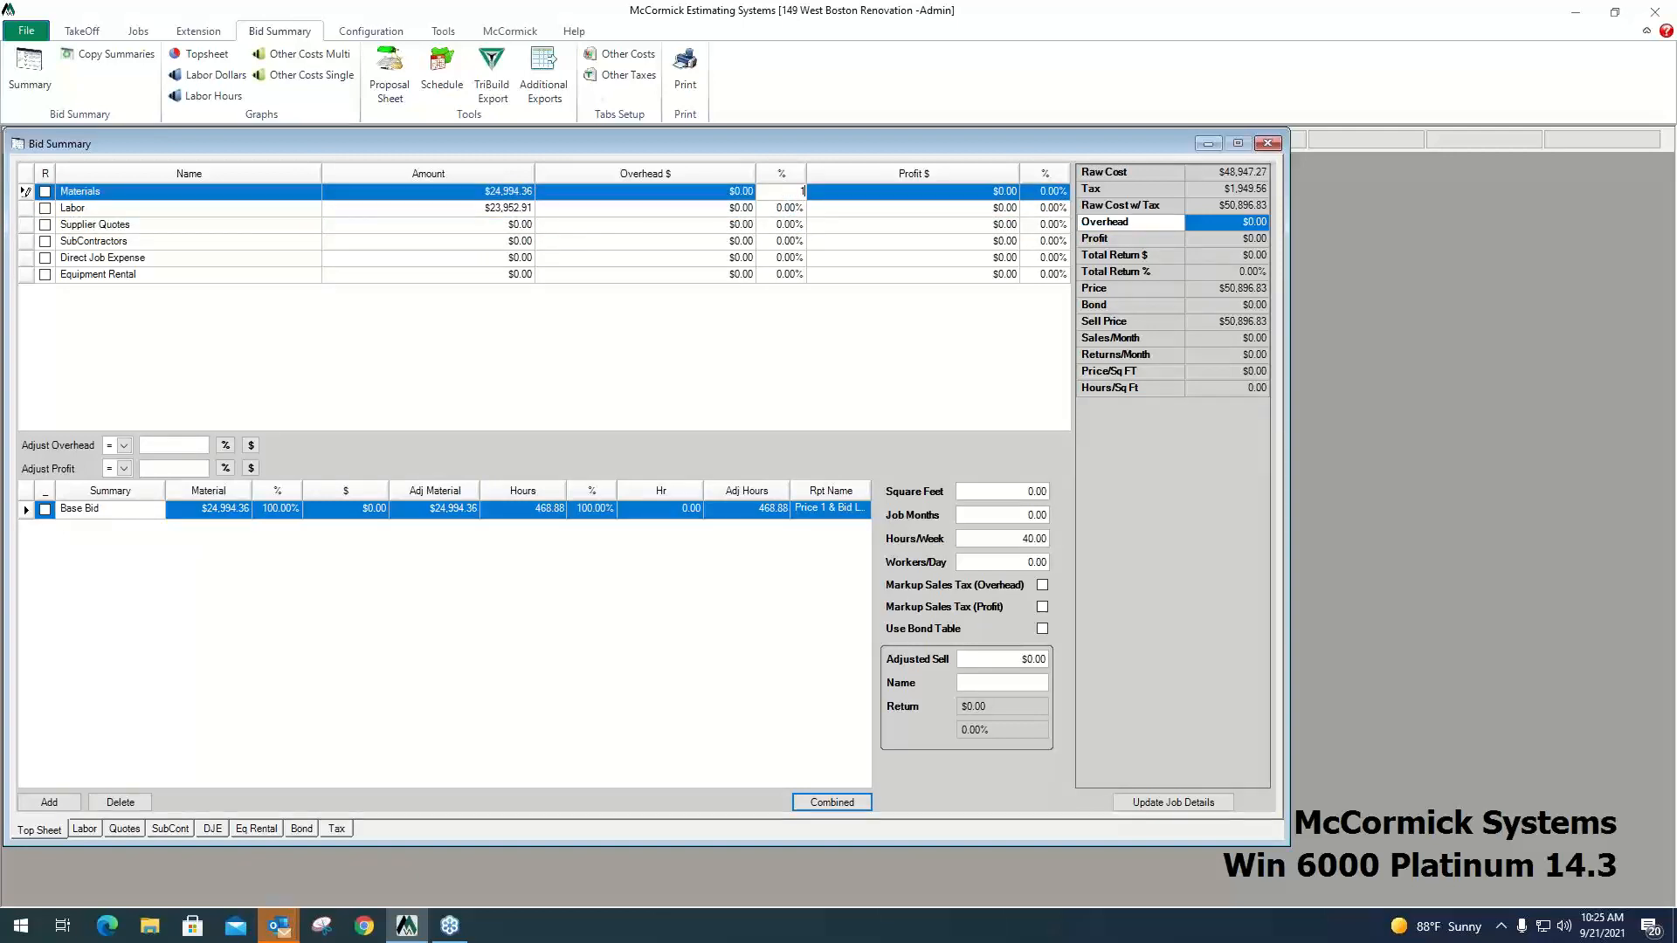
pyautogui.write('0')
pyautogui.click(1051, 193)
pyautogui.write('12')
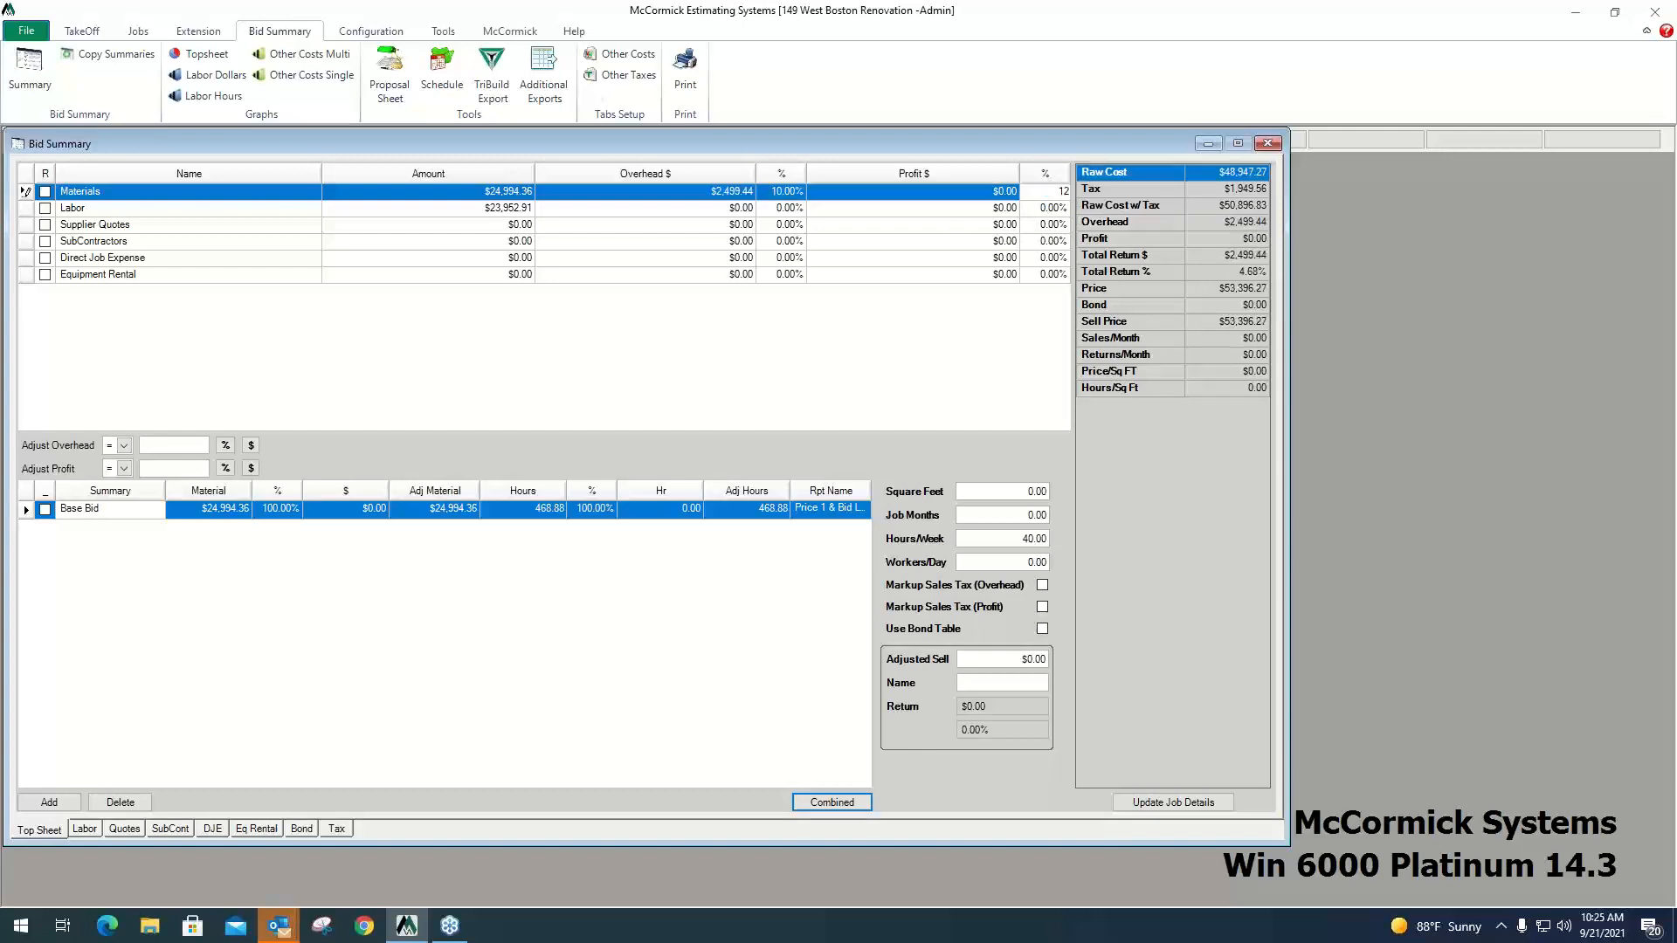
pyautogui.press('Return')
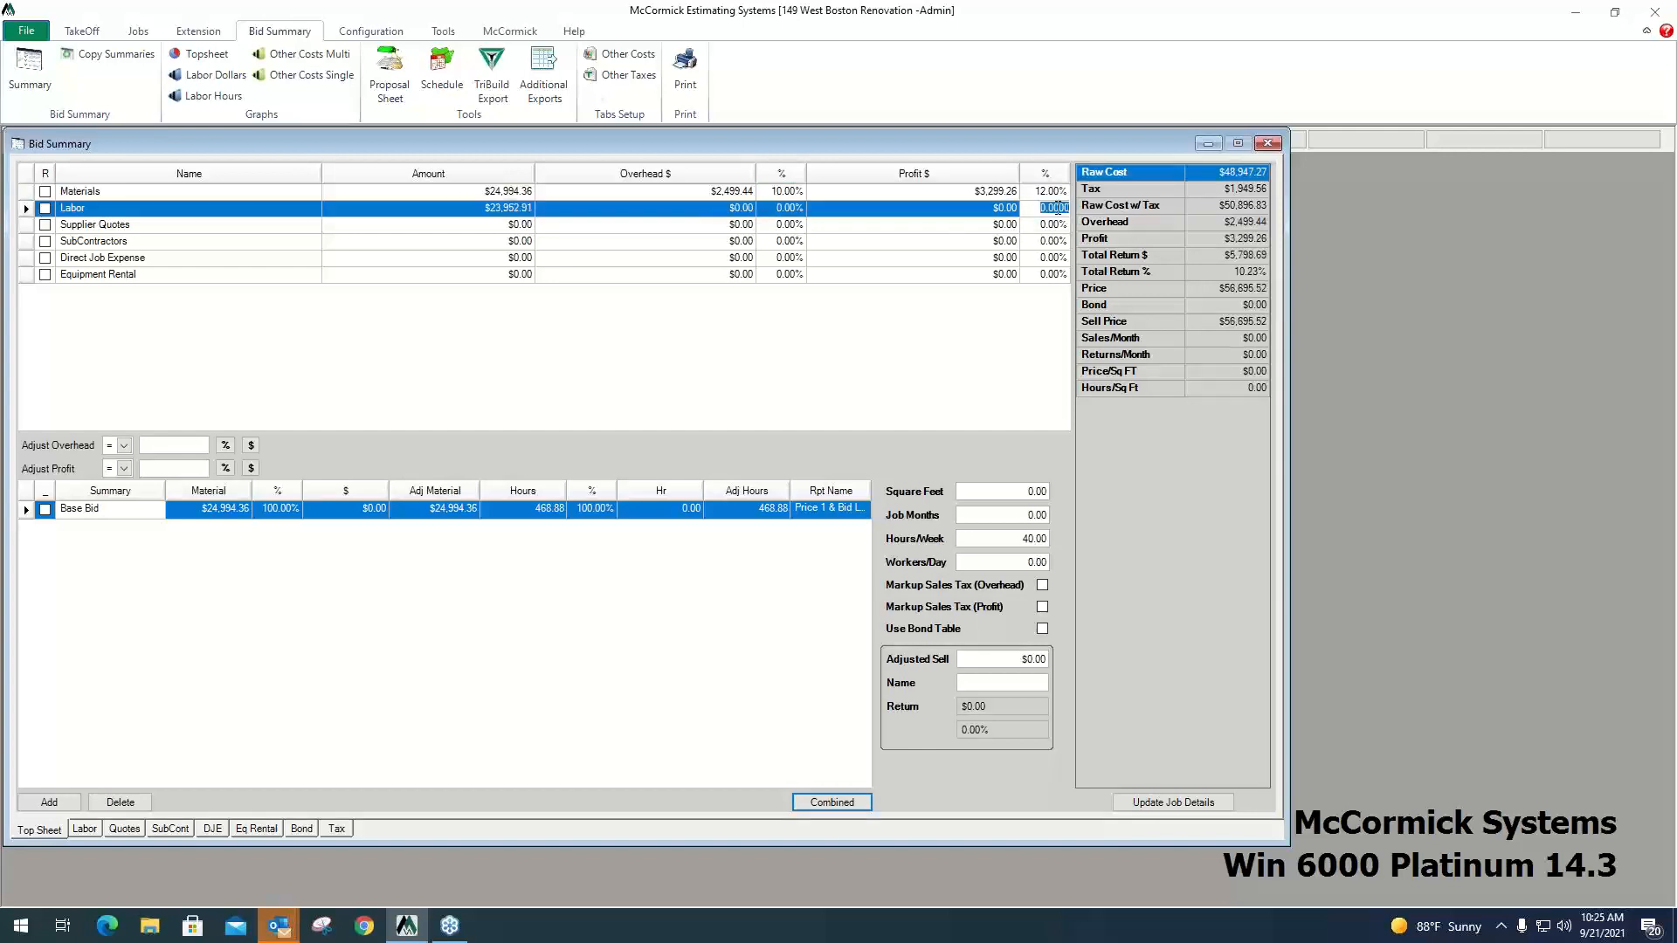
# Set the Labor overhead to 10% and the Labor profit to 15%.
pyautogui.click(783, 209)
pyautogui.write('10')
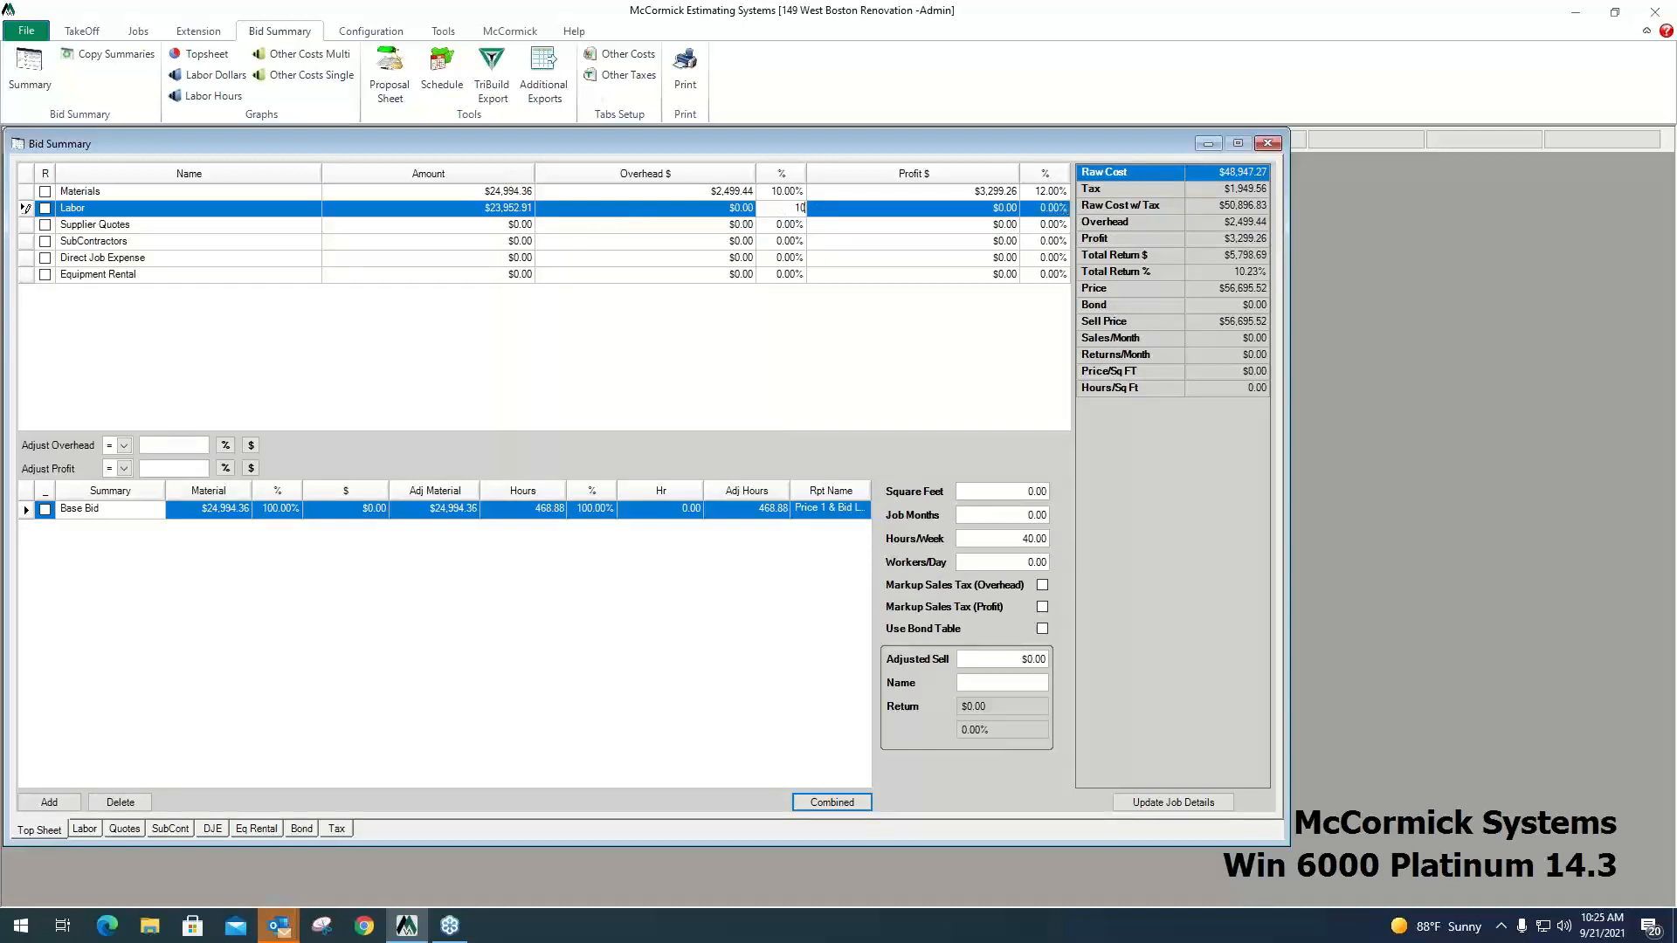
pyautogui.click(1052, 209)
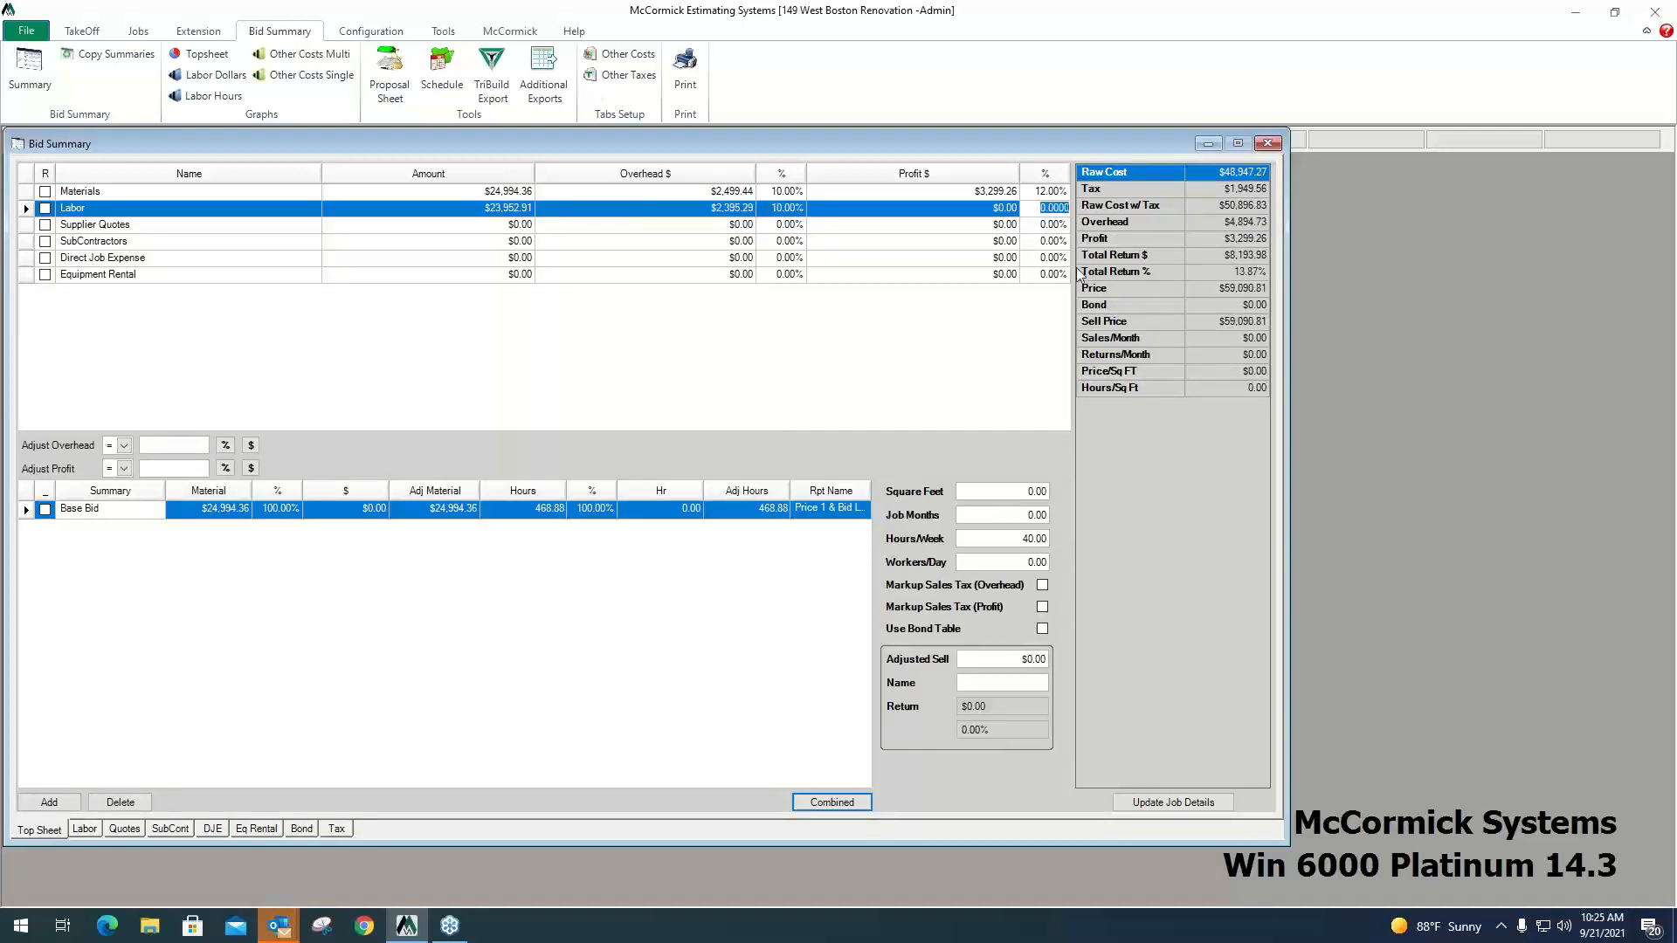
pyautogui.write('15')
pyautogui.click(1052, 225)
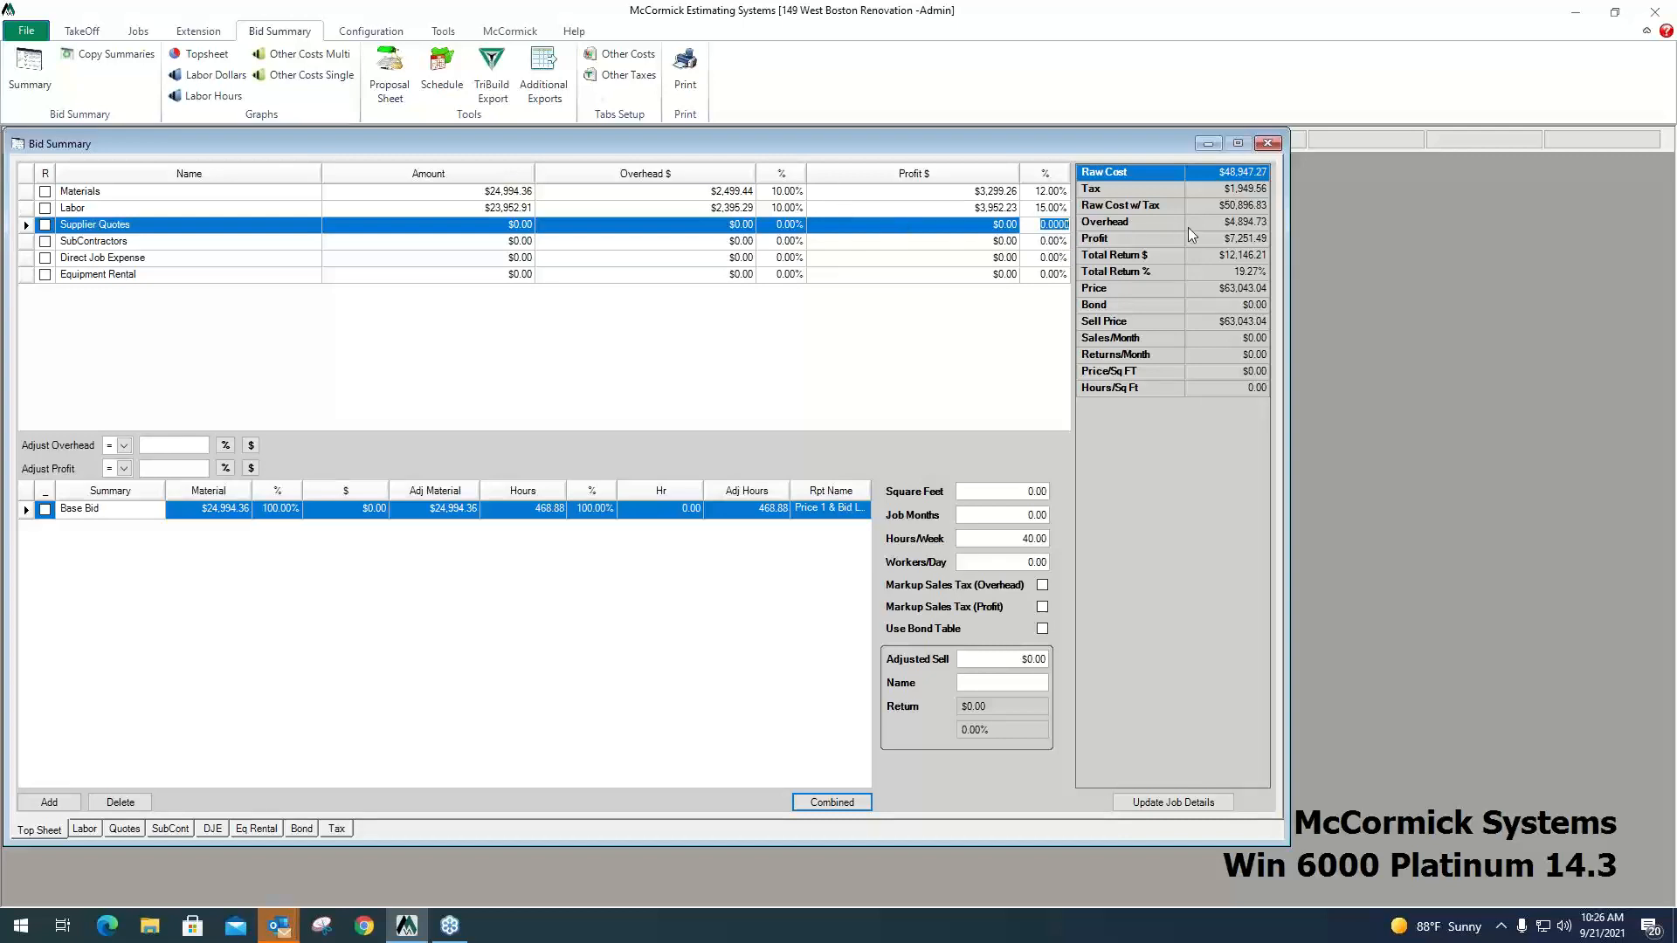
# Review the overhead, profit, total return, price, bond and sell price figures in the bid totals.
pyautogui.click(1152, 223)
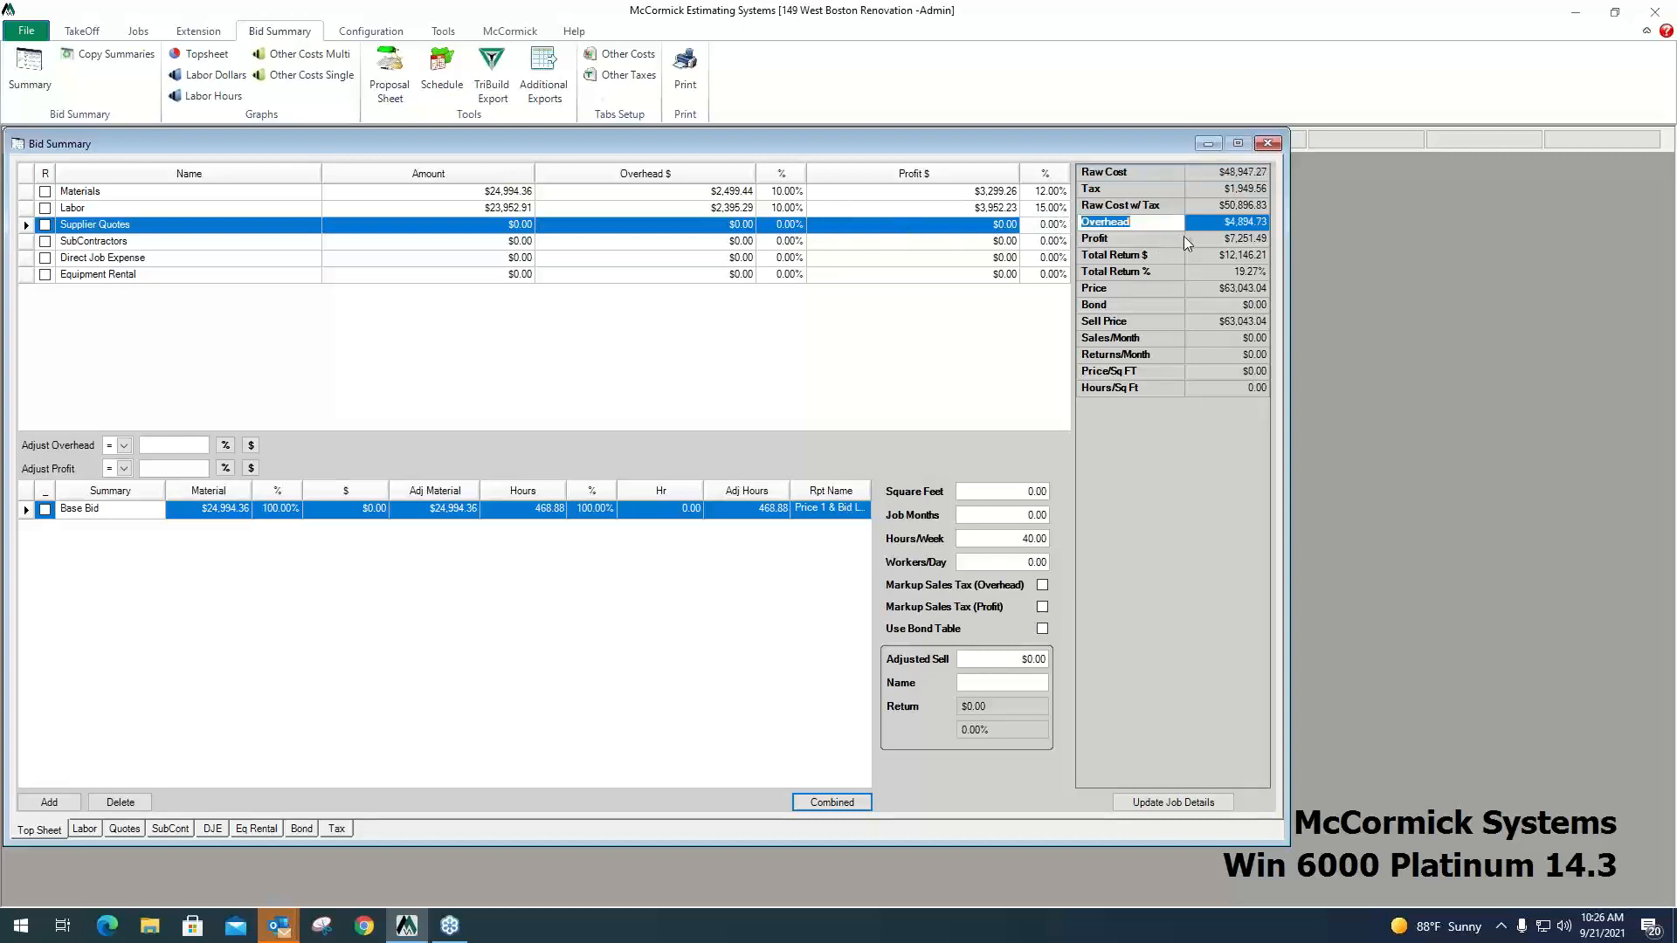
pyautogui.click(1168, 236)
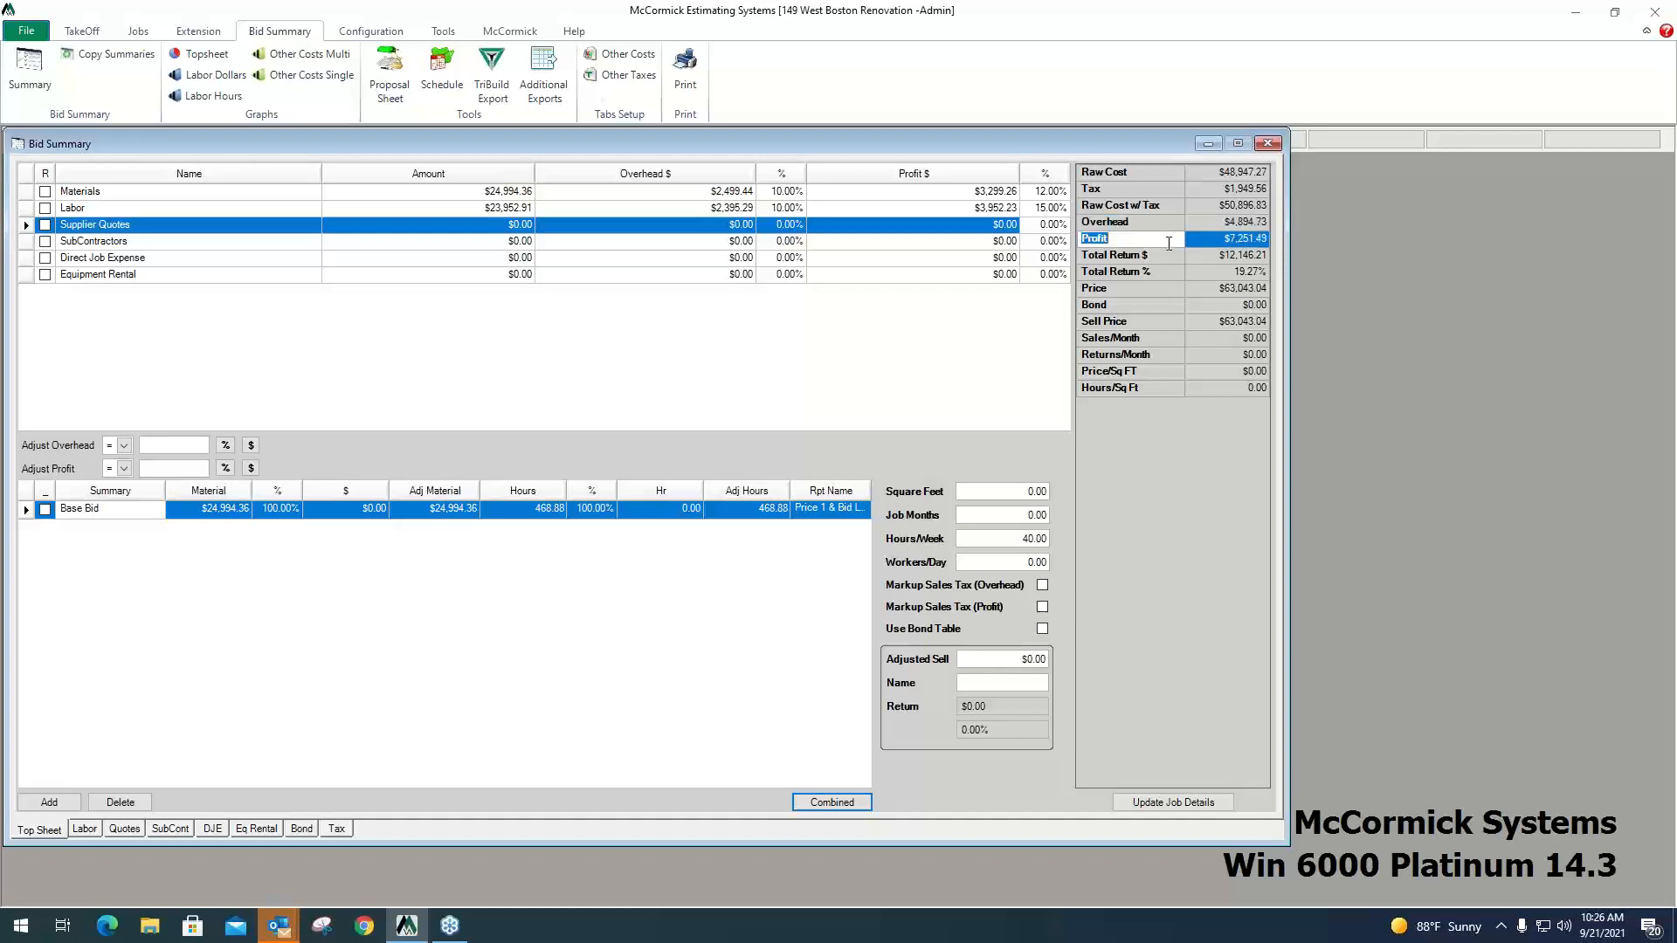
pyautogui.click(1159, 256)
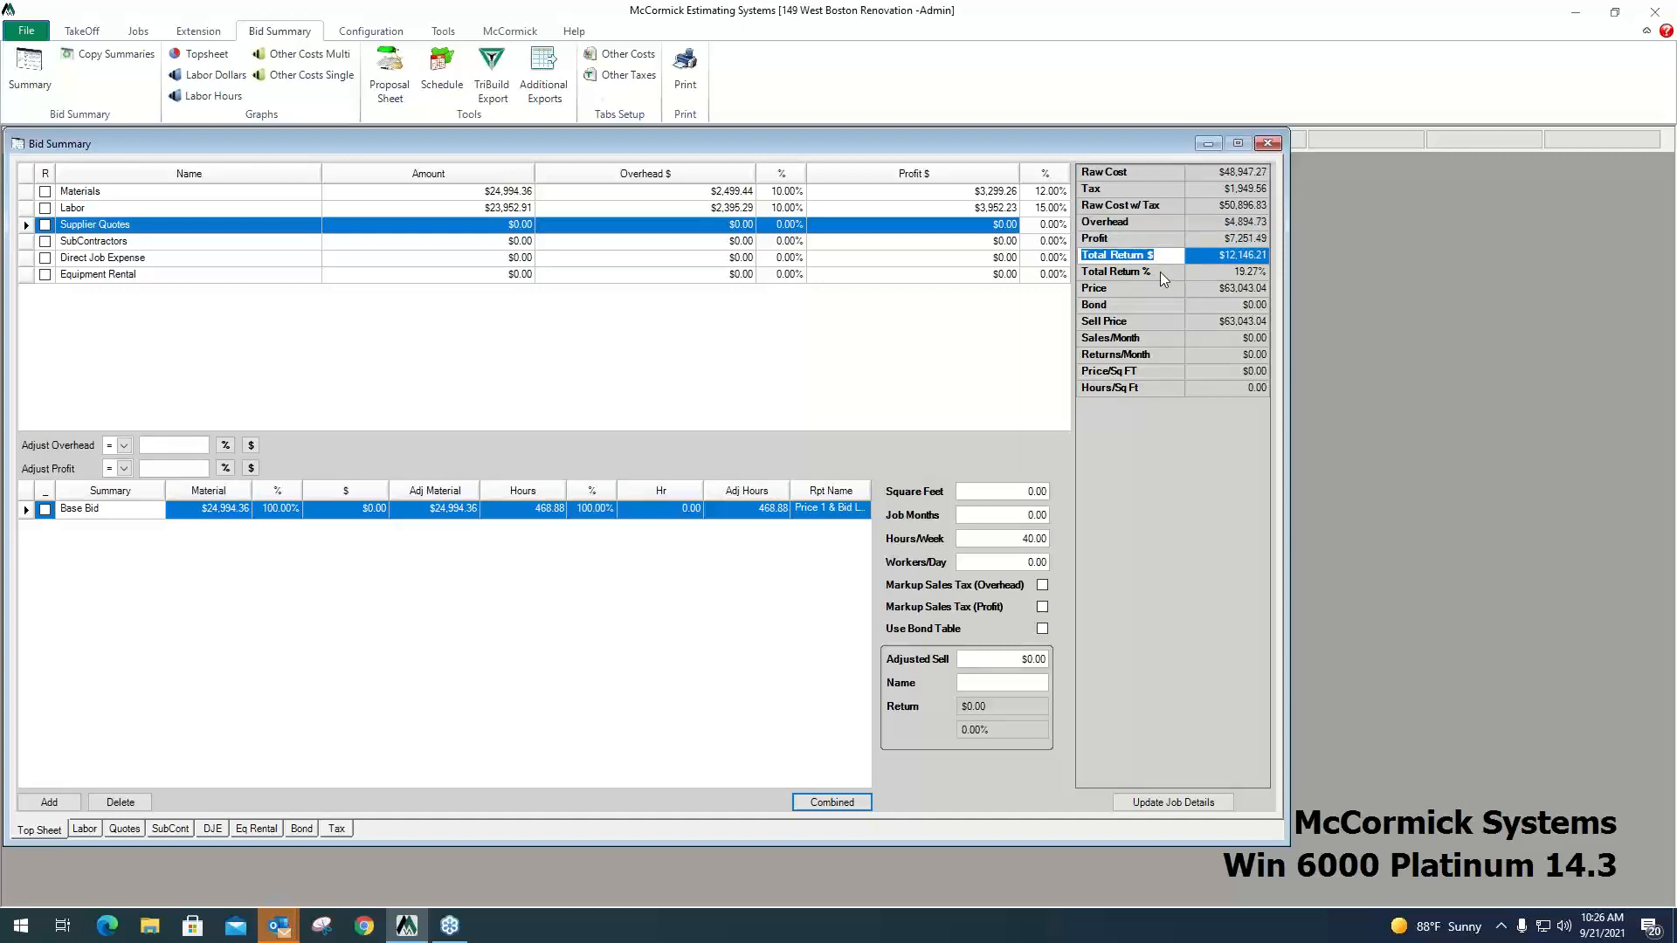
pyautogui.click(1161, 273)
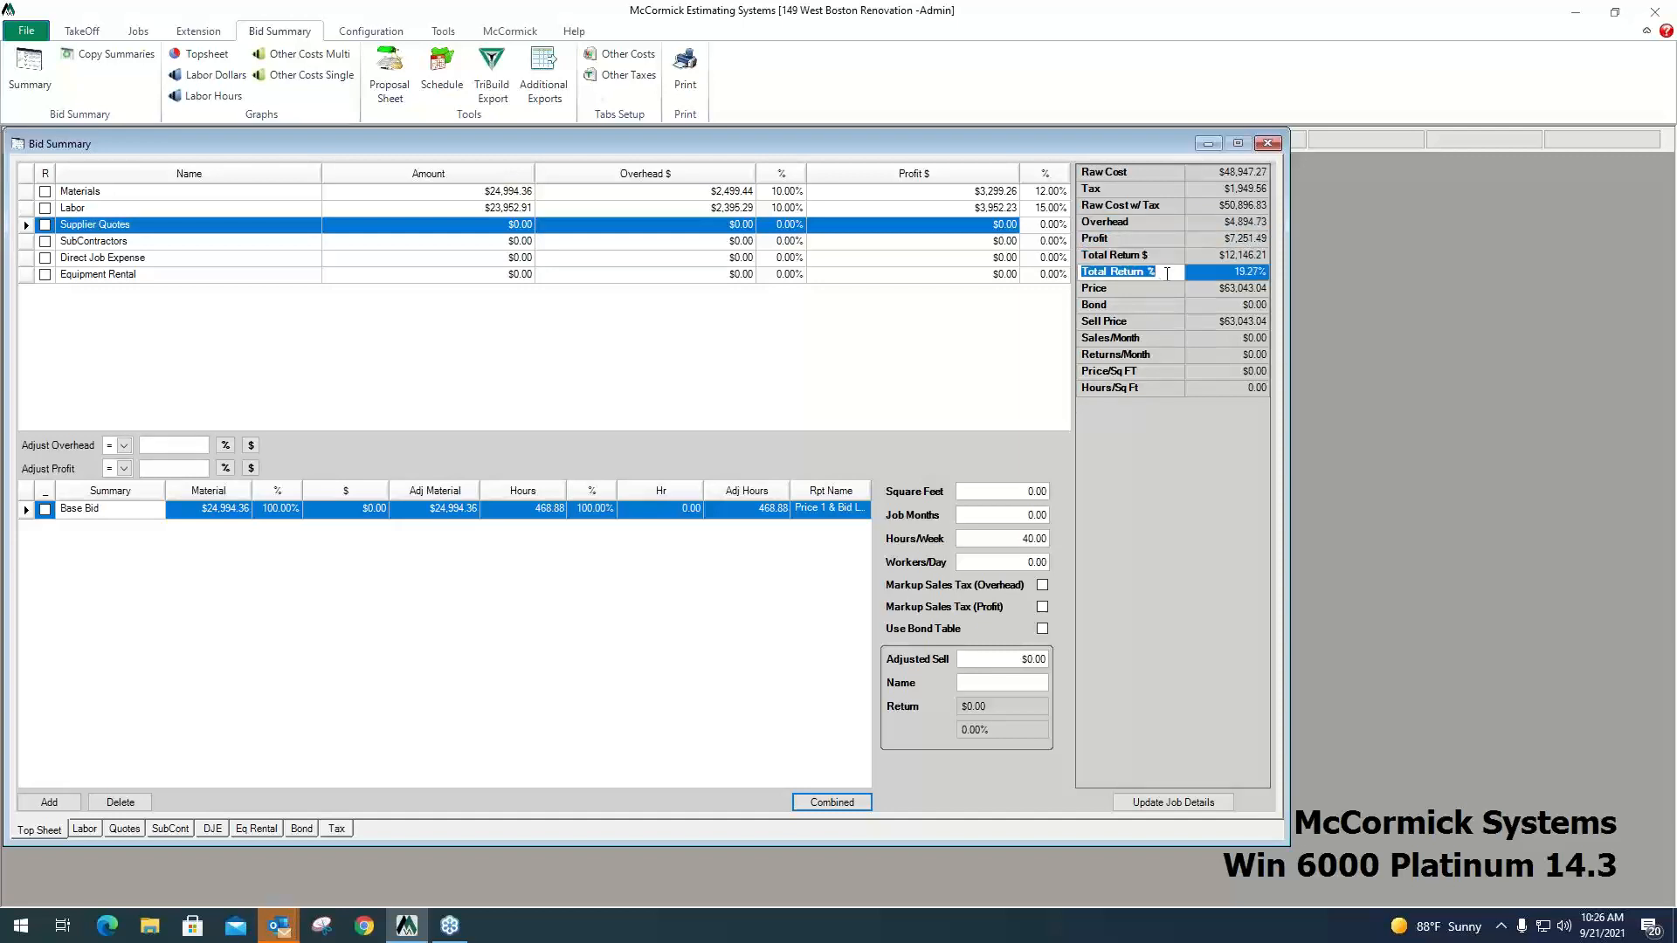
pyautogui.click(1145, 289)
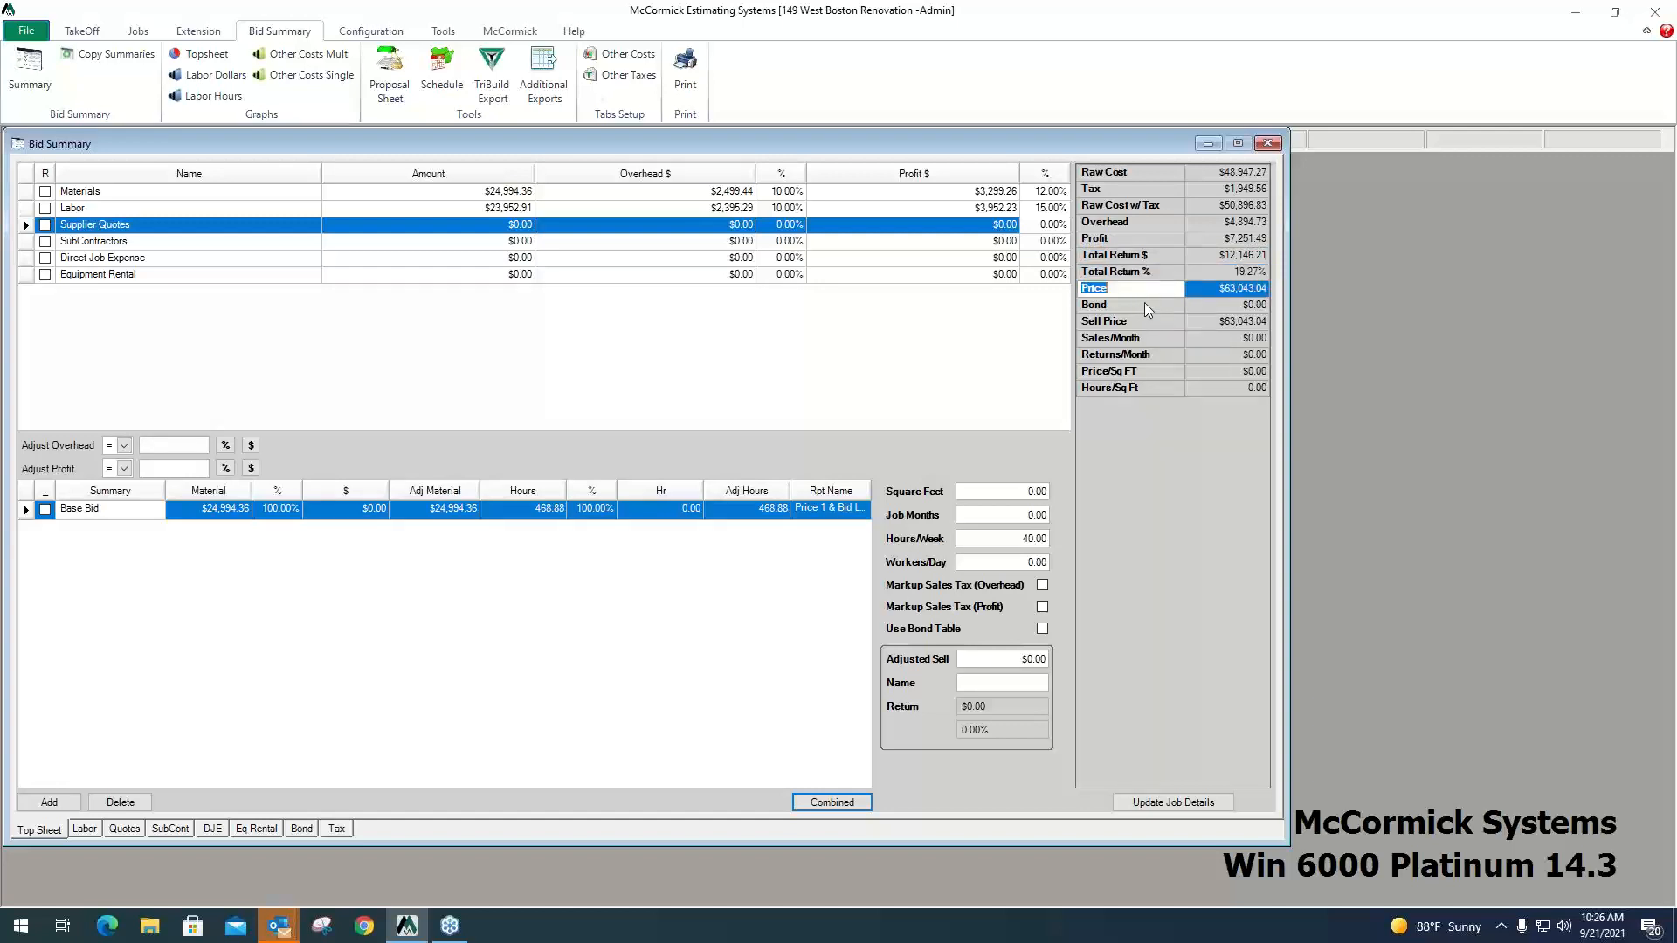
pyautogui.click(1148, 306)
pyautogui.click(1156, 322)
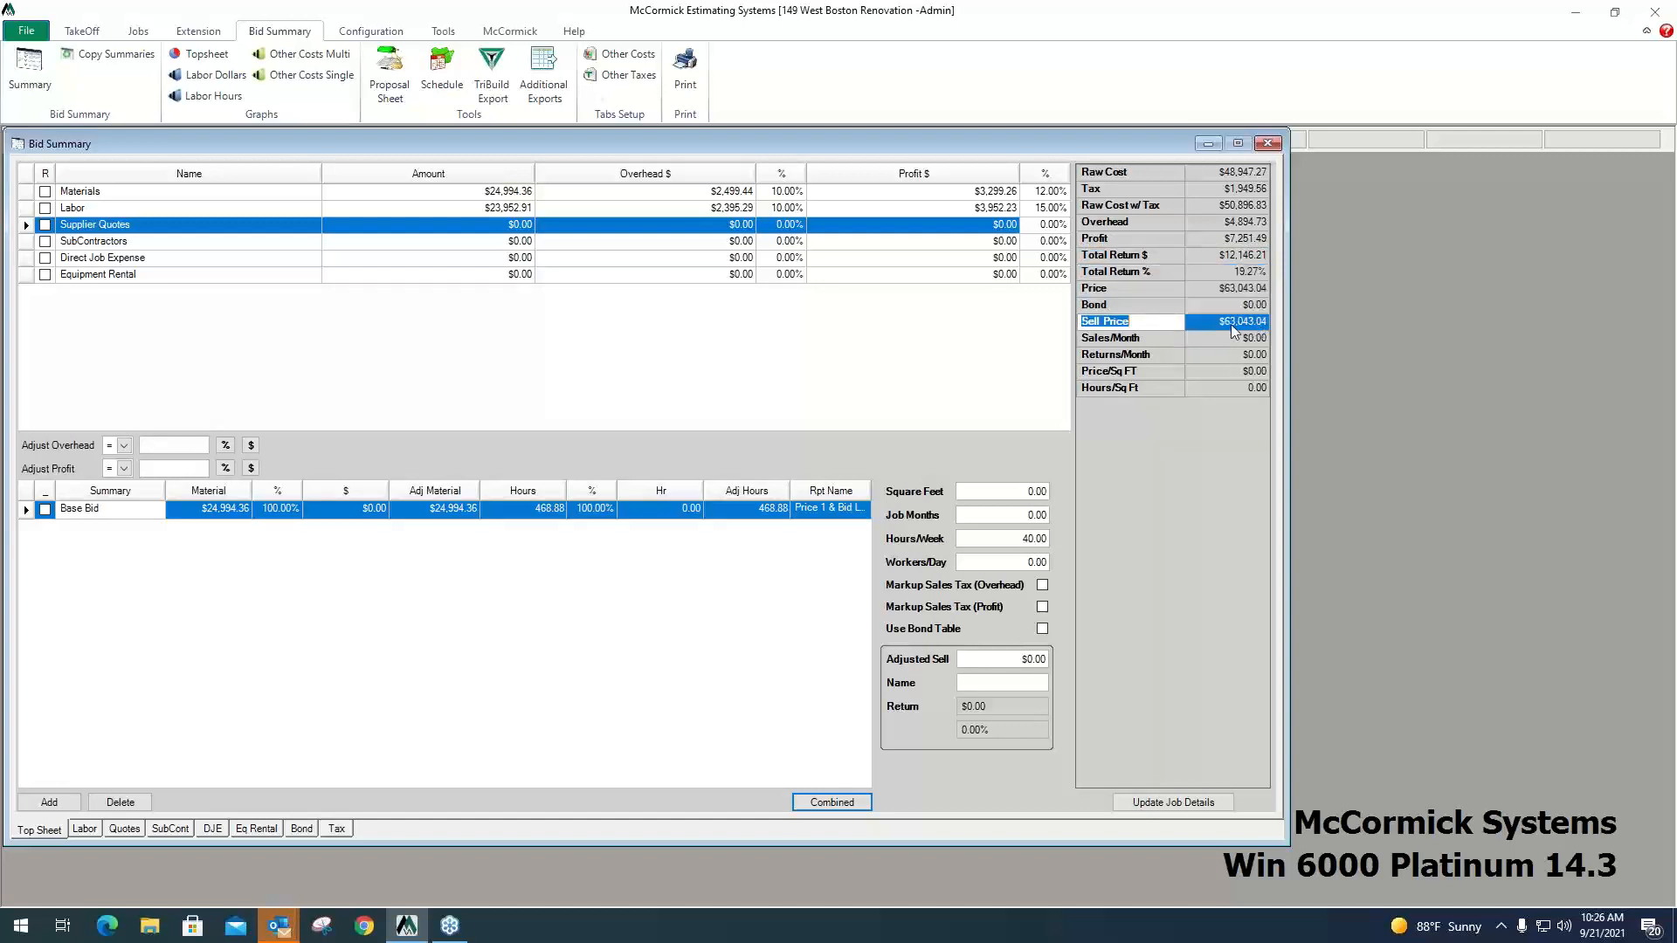